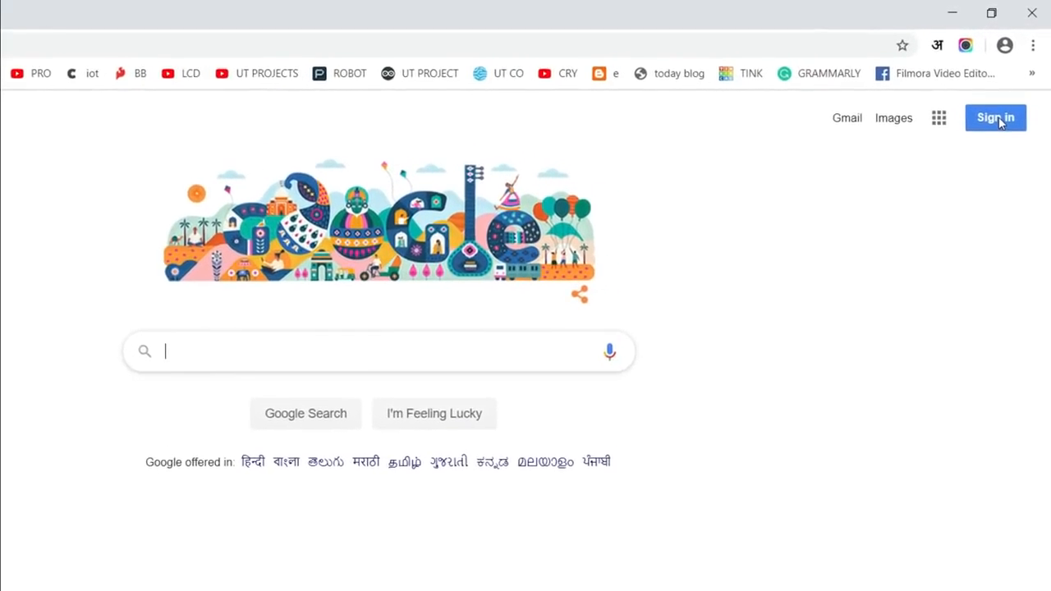
# Sign in to the Google account by entering the account password
pyautogui.click(996, 118)
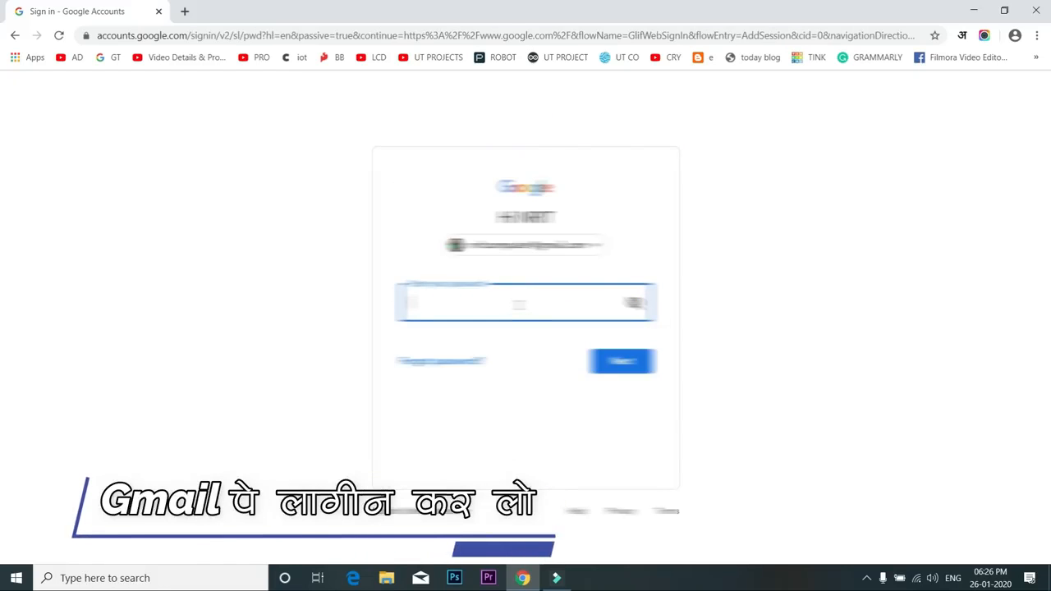
pyautogui.write('*********')
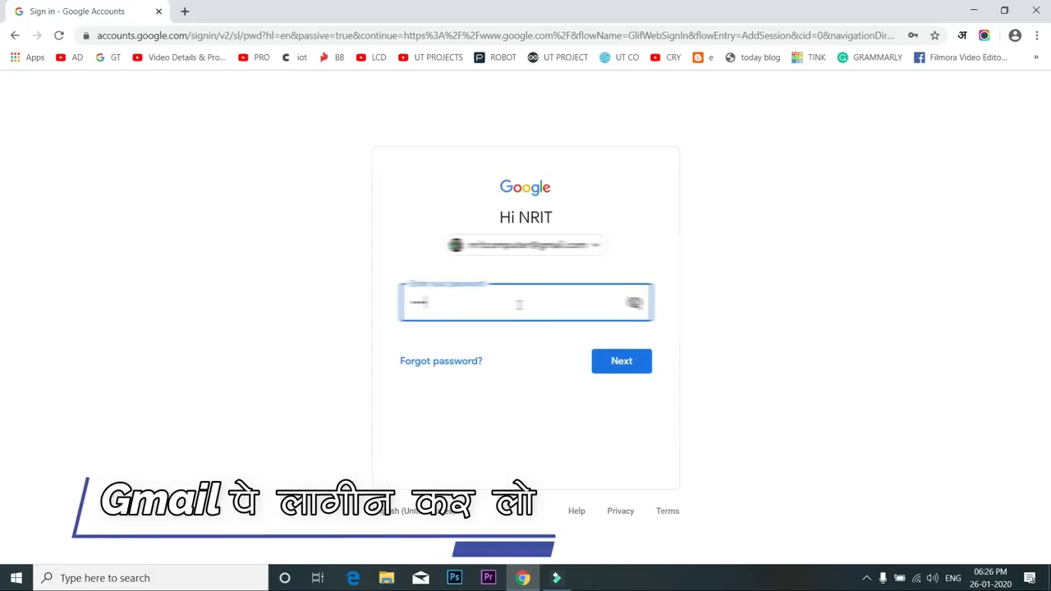
pyautogui.press('Return')
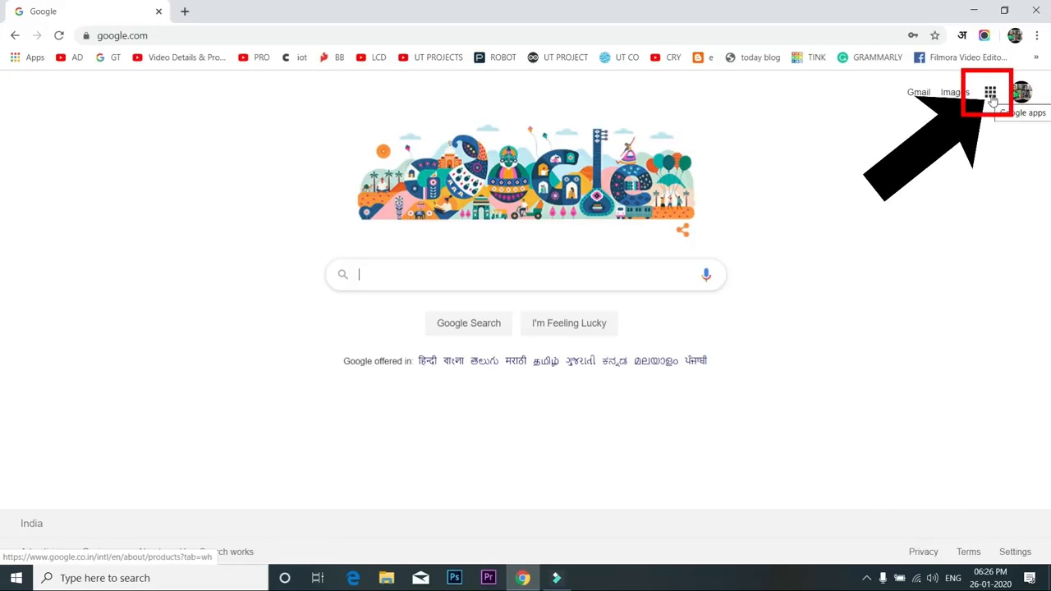
# Open Google Drive from the Google apps list, magnifying the apps launcher and the Drive entry on the way
pyautogui.press('super+plus')
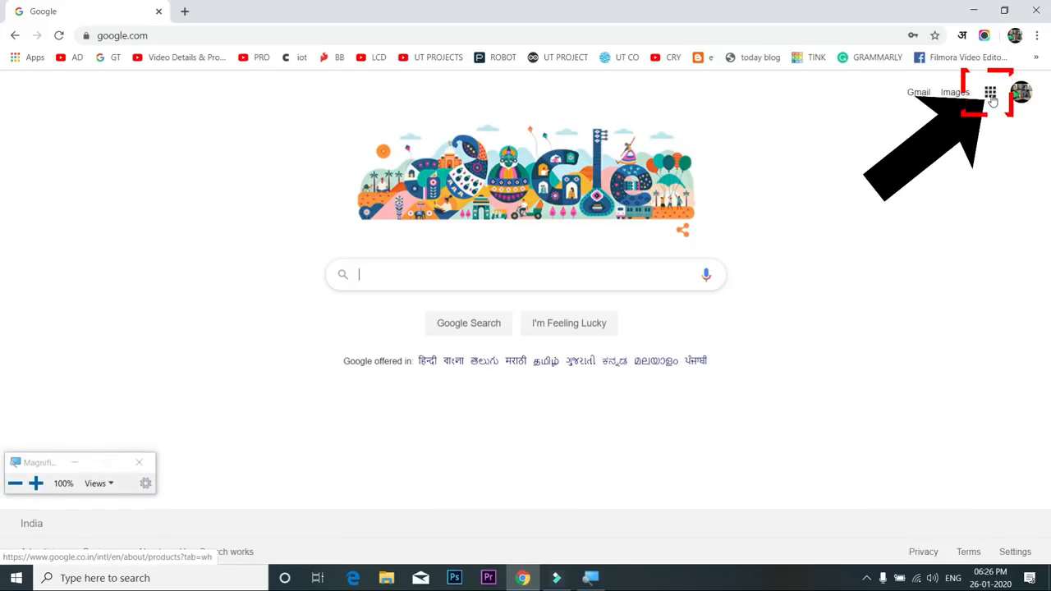
pyautogui.press('super+plus')
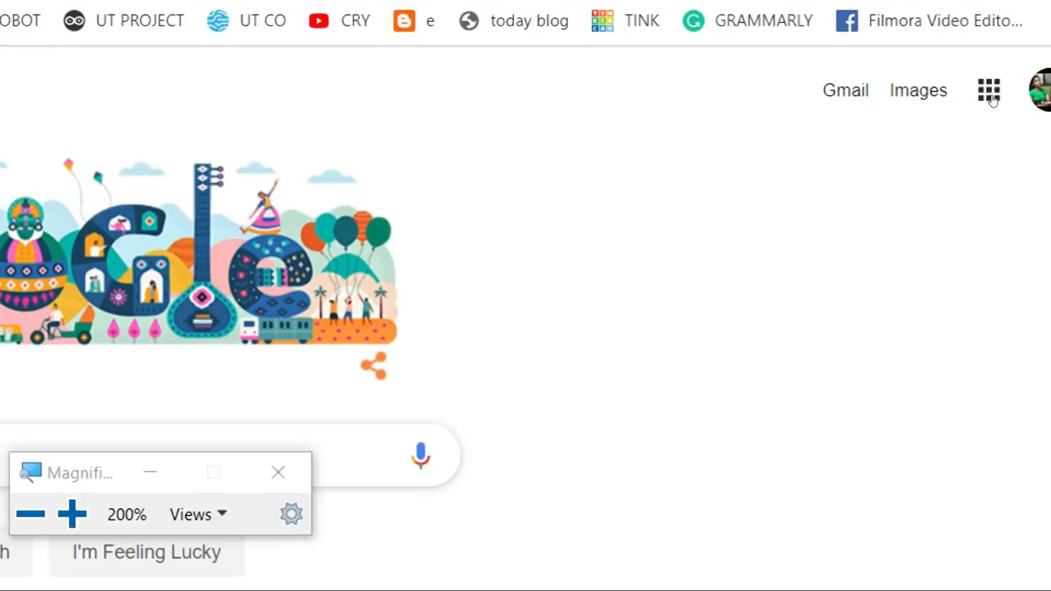
pyautogui.press('super+plus')
pyautogui.press('super+plus')
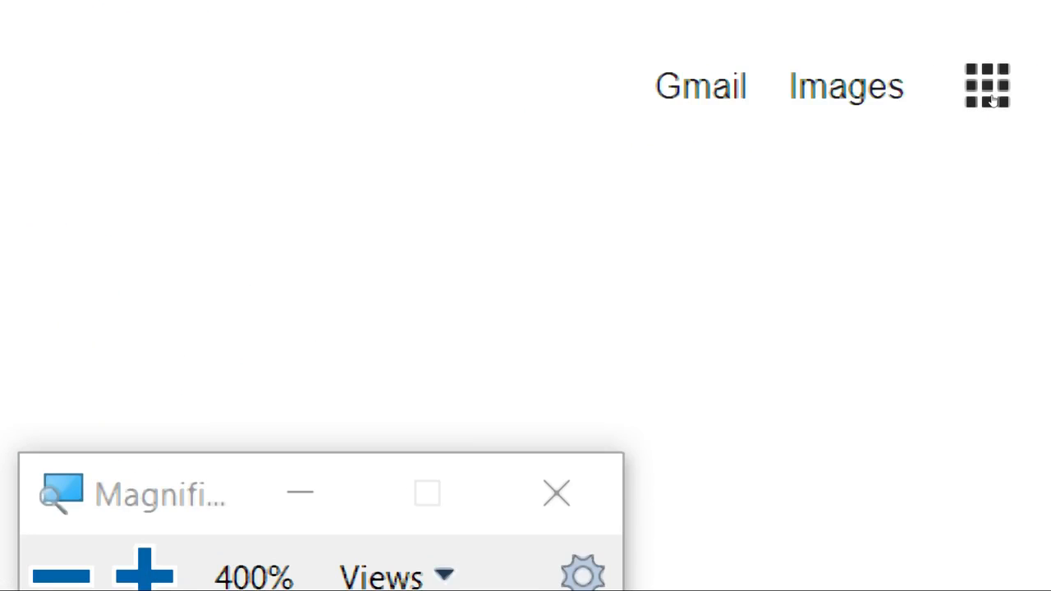
pyautogui.press('super+minus')
pyautogui.press('super+minus')
pyautogui.click(991, 96)
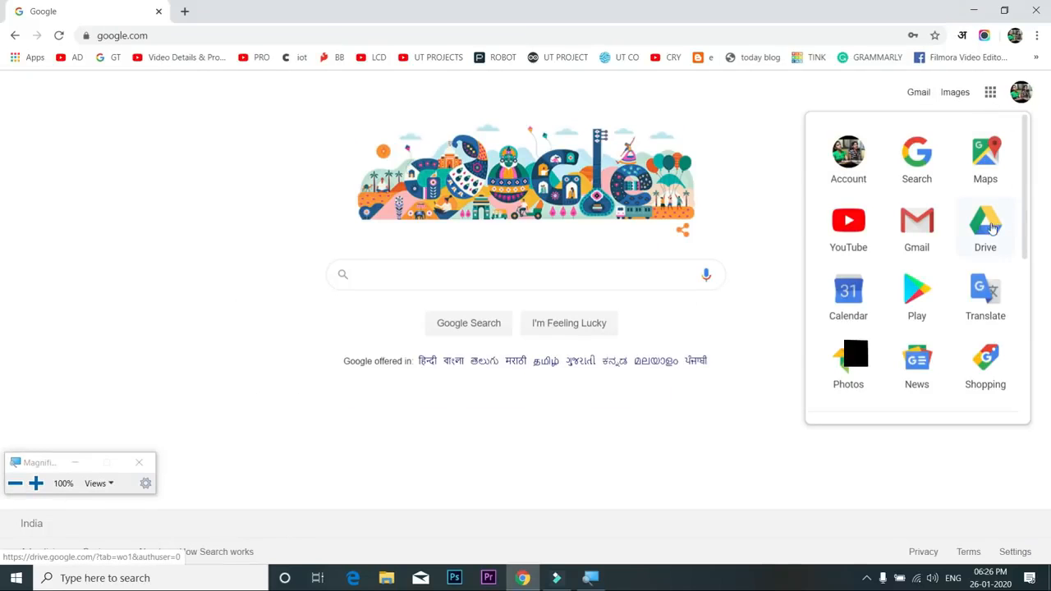
pyautogui.press('super+plus')
pyautogui.press('super+plus')
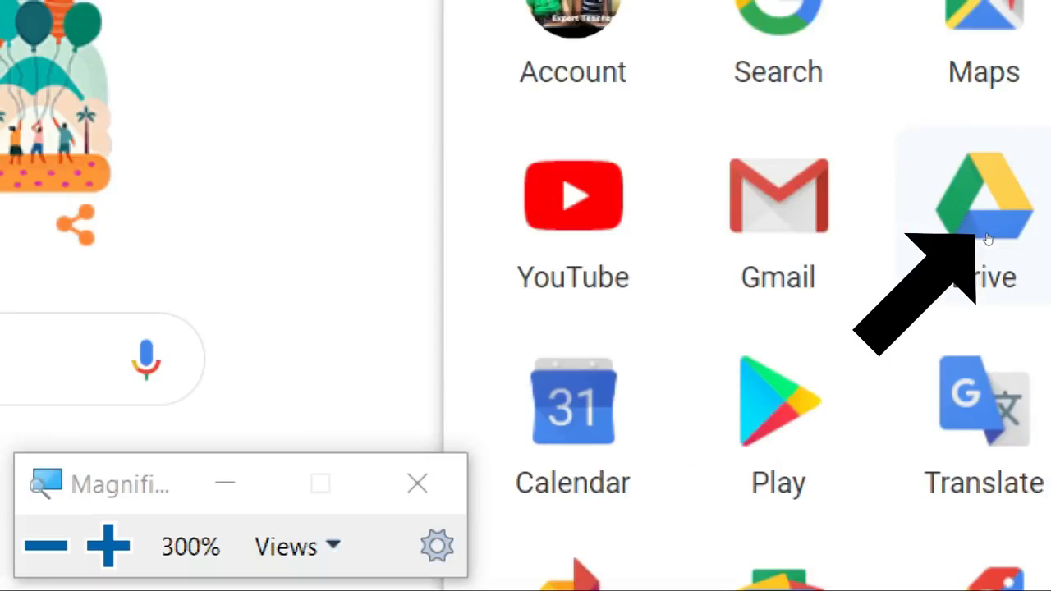
pyautogui.press('super+minus')
pyautogui.press('super+minus')
pyautogui.click(987, 237)
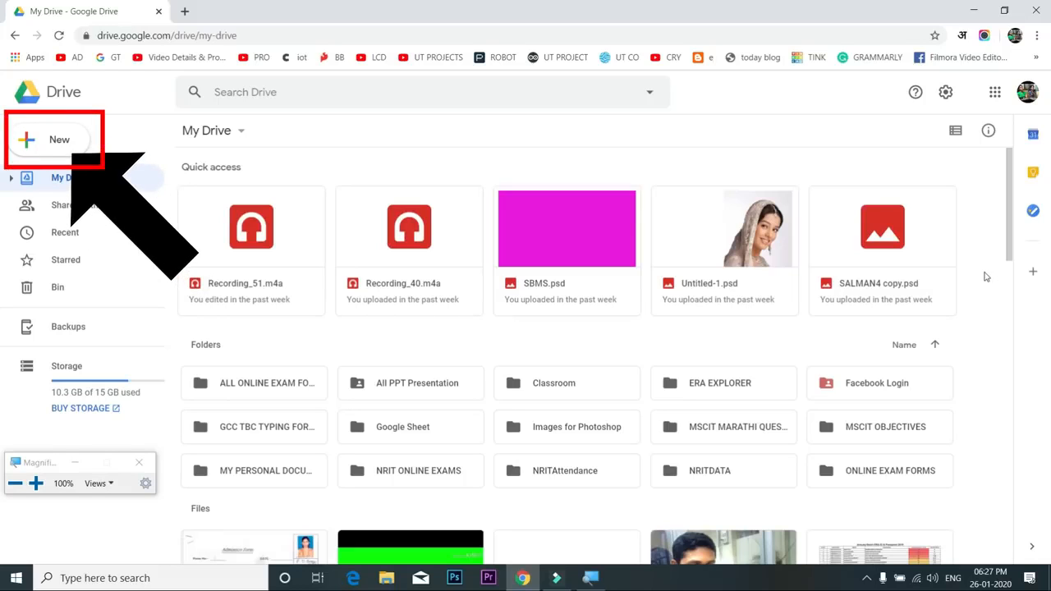
# Open Drive's list of new item types and examine the Google Sheets option under magnification
pyautogui.click(43, 146)
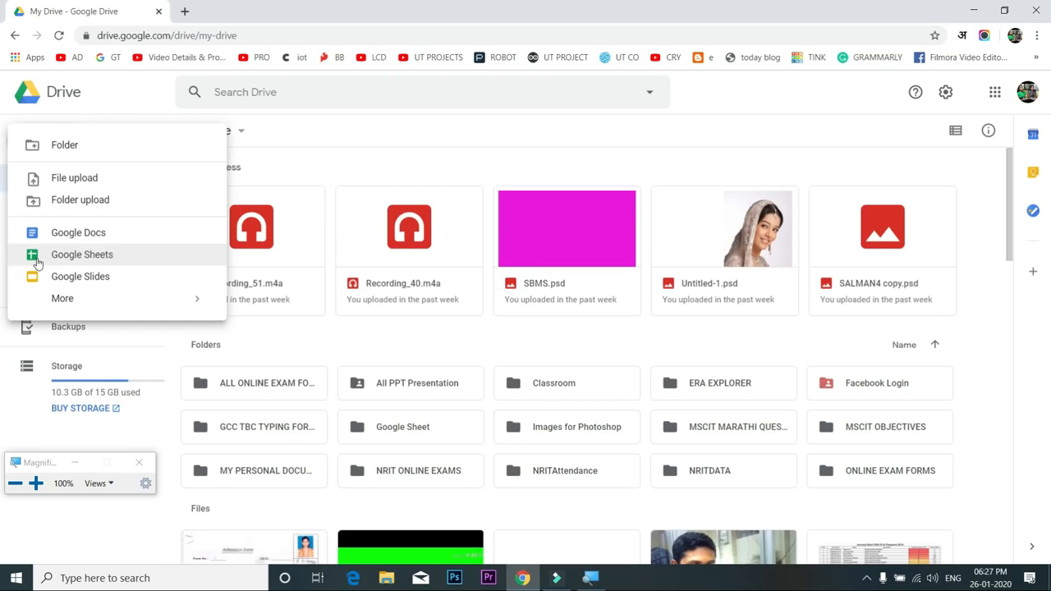
pyautogui.press('super+plus')
pyautogui.press('super+plus')
pyautogui.press('super+plus')
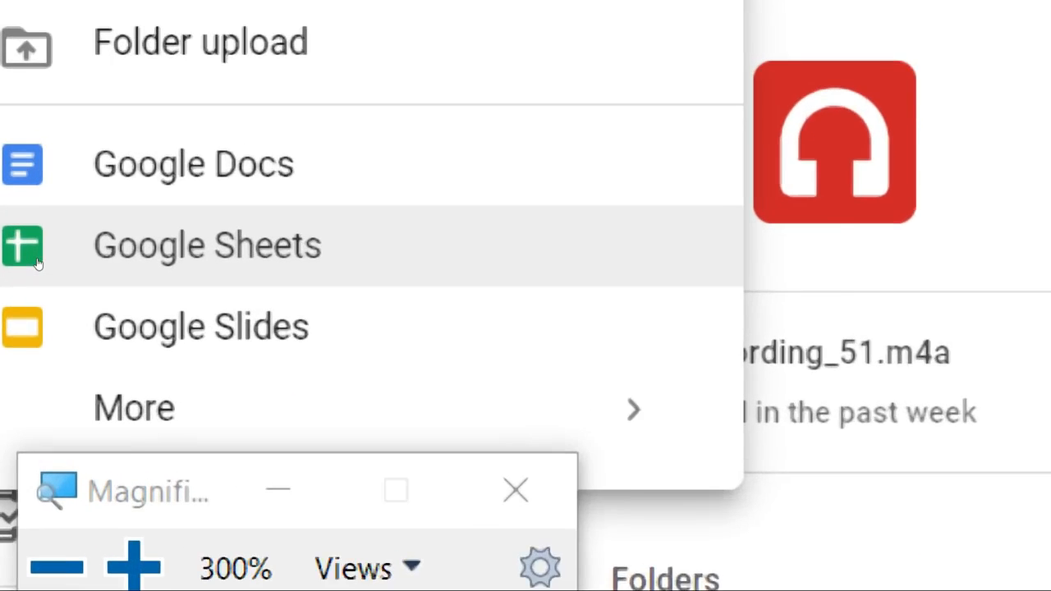
pyautogui.press('super+minus')
pyautogui.press('super+minus')
pyautogui.press('super+minus')
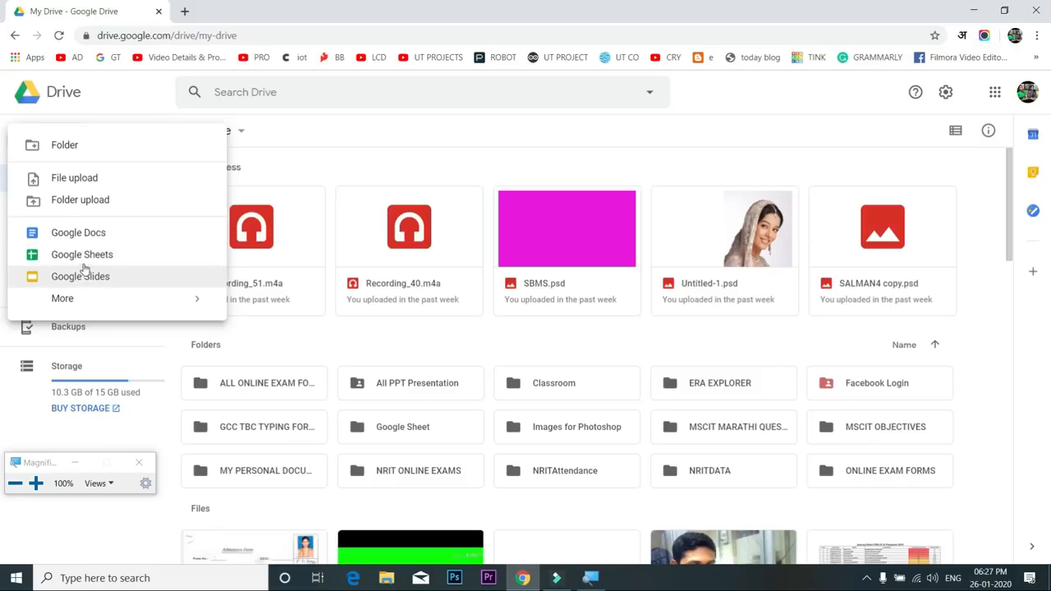
# Search the web for "google sheets" in a new browser tab
pyautogui.click(184, 12)
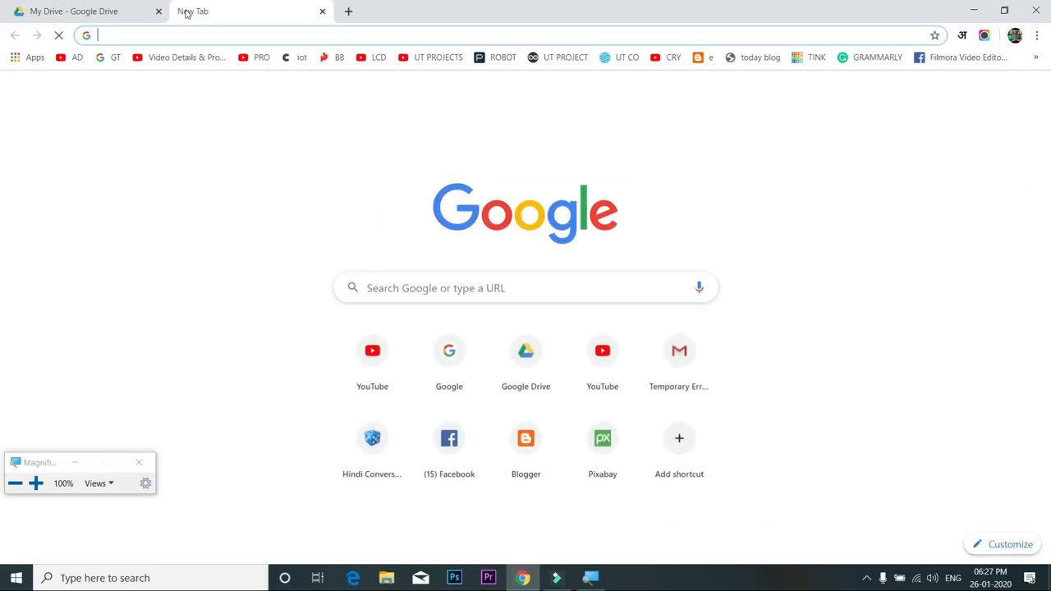
pyautogui.press('super+plus')
pyautogui.press('super+minus')
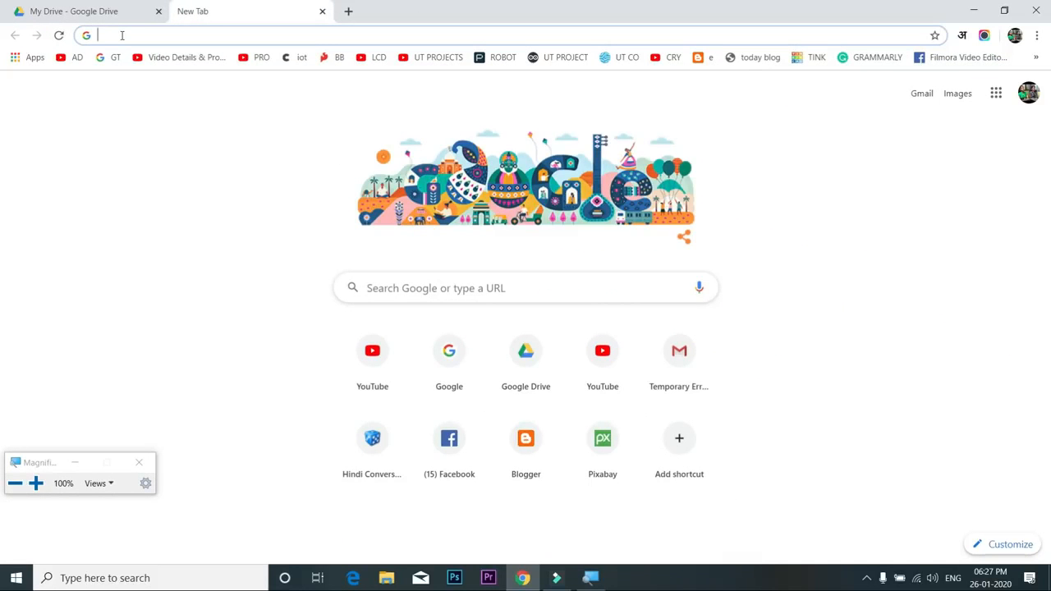
pyautogui.write('google s')
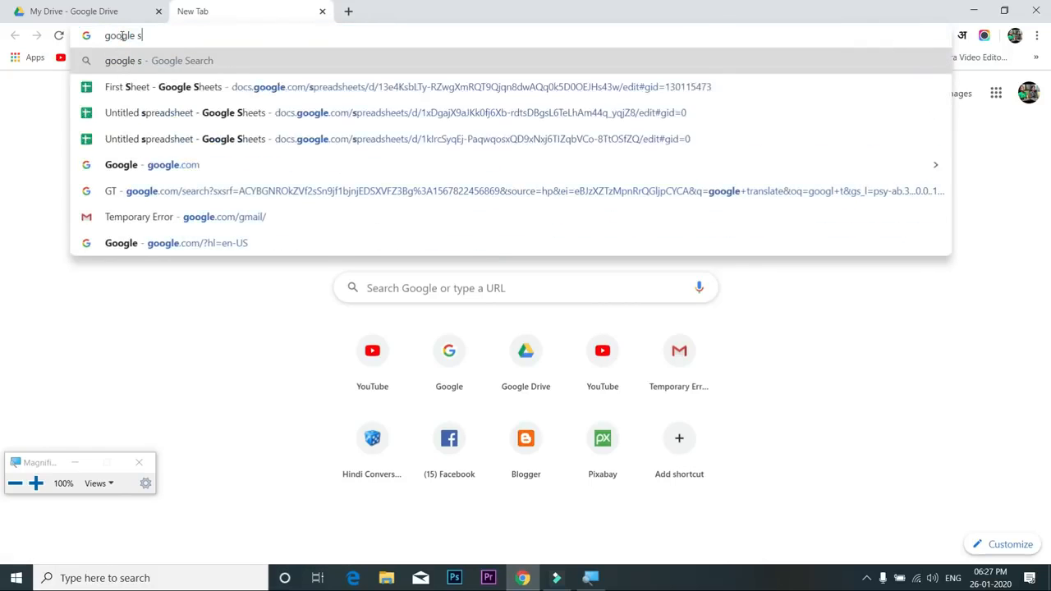
pyautogui.write('heets')
pyautogui.press('Return')
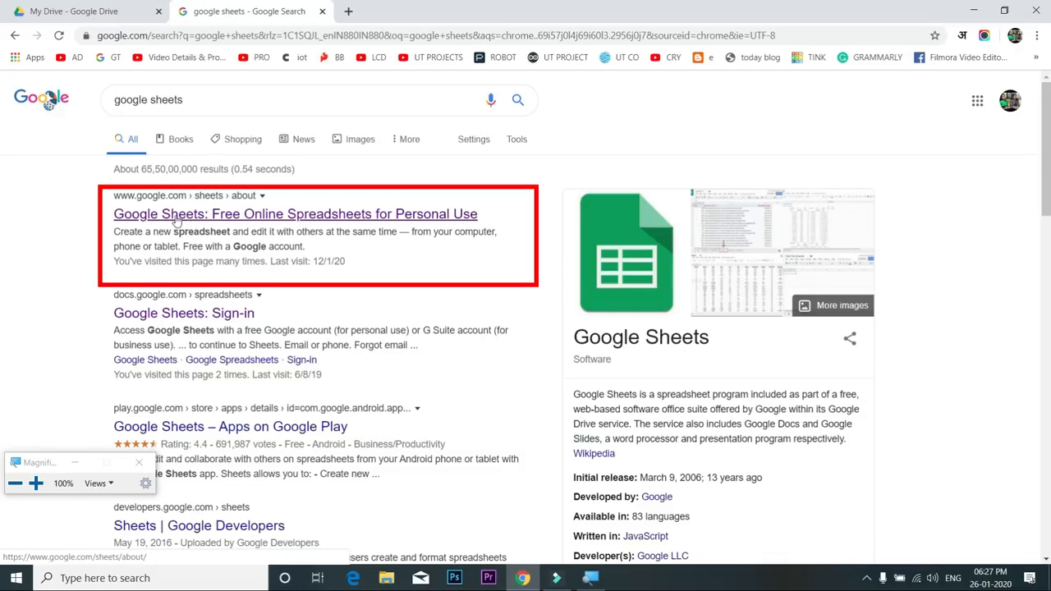
# Open the "Google Sheets: Free Online Spreadsheets for Personal Use" result and go to the personal Google Sheets home page
pyautogui.press('super+plus')
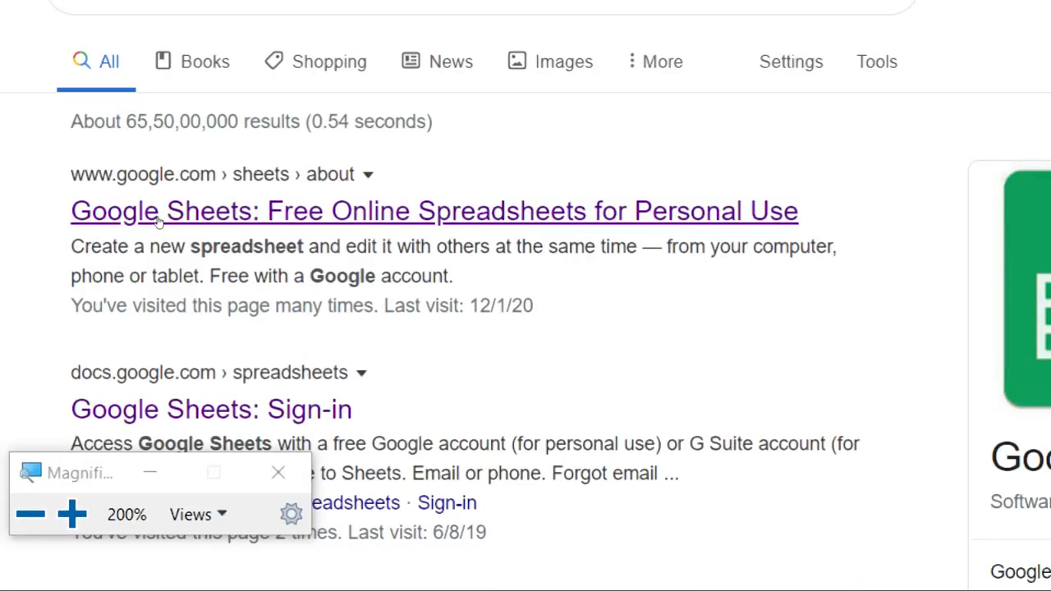
pyautogui.press('super+minus')
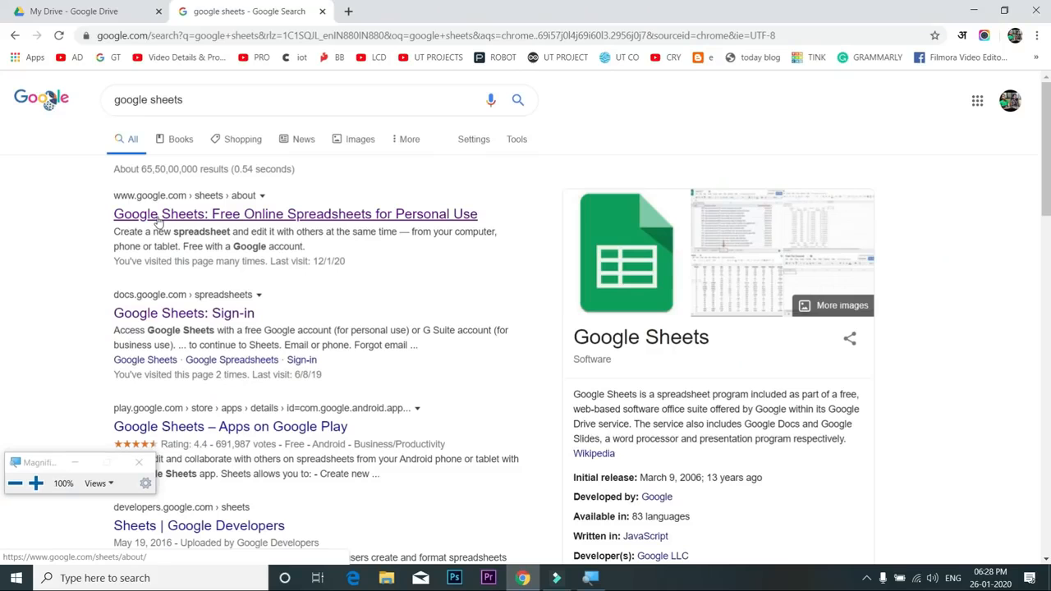
pyautogui.click(156, 218)
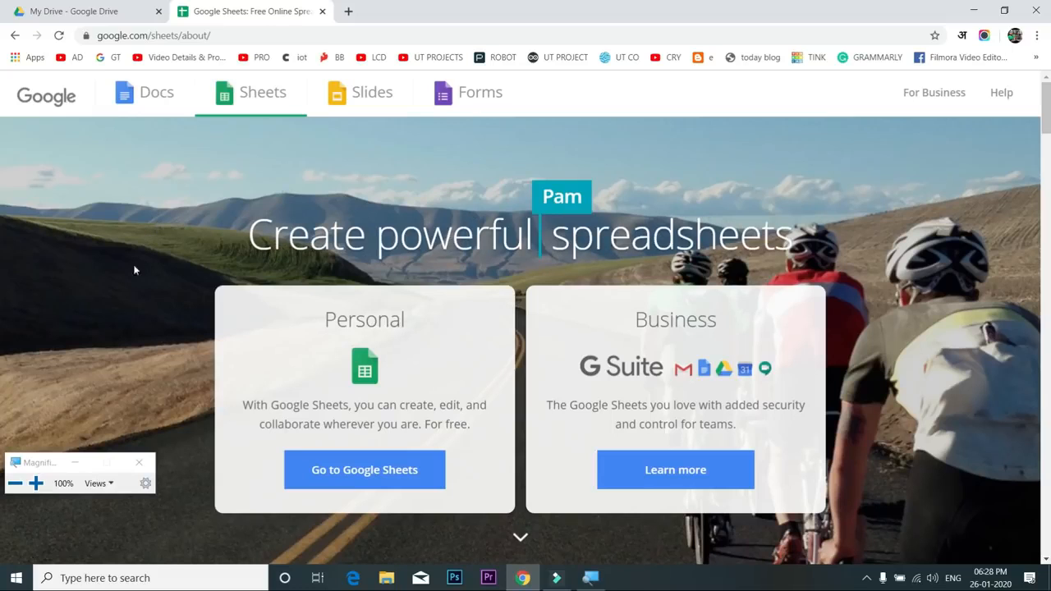
pyautogui.click(342, 480)
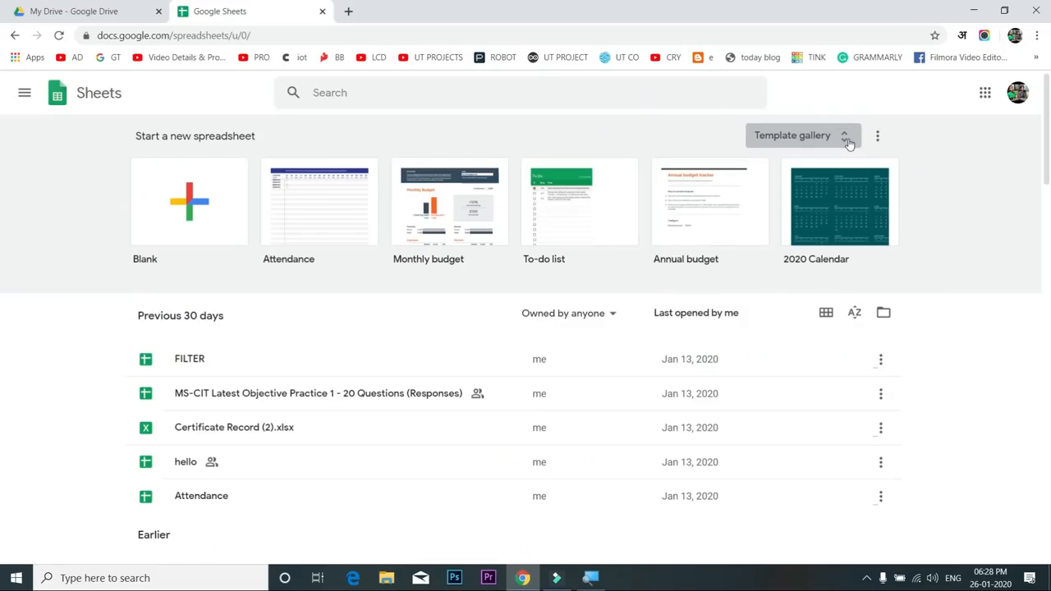
# Browse the spreadsheet template gallery from Recently used down to Education, return to the Sheets home page and close its browser tab
pyautogui.click(849, 145)
pyautogui.scroll(-5, 717, 238)
pyautogui.scroll(-6, 696, 251)
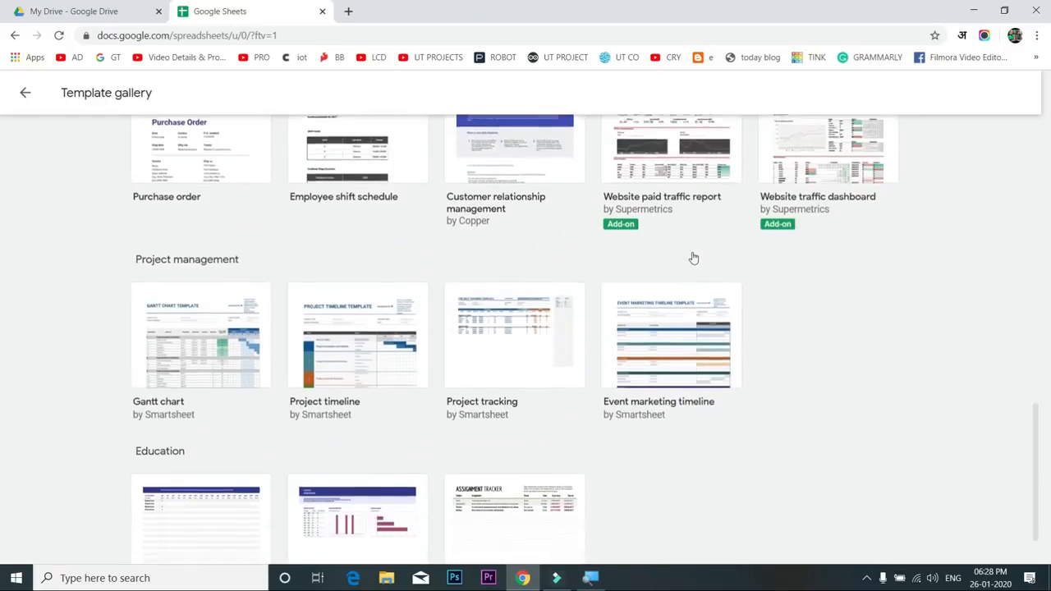
pyautogui.scroll(5, 692, 258)
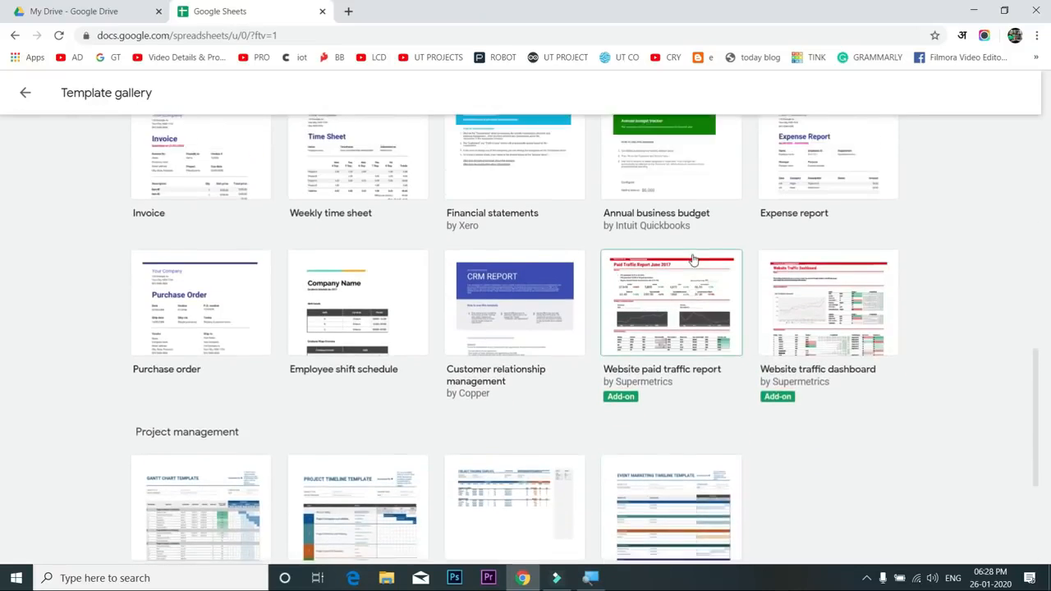
pyautogui.scroll(-2, 692, 258)
pyautogui.scroll(-2, 692, 259)
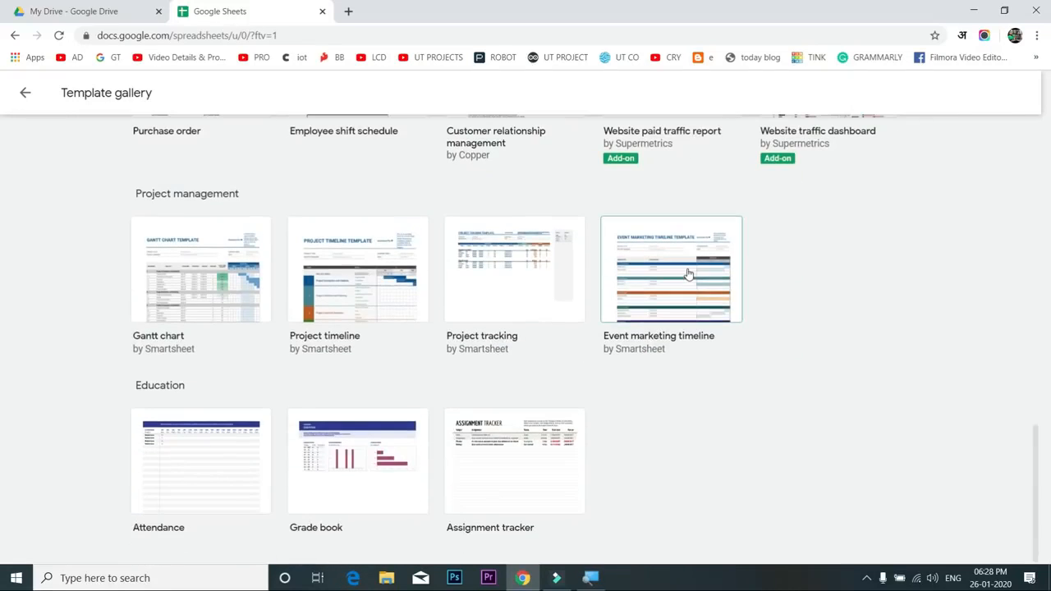
pyautogui.scroll(5, 688, 274)
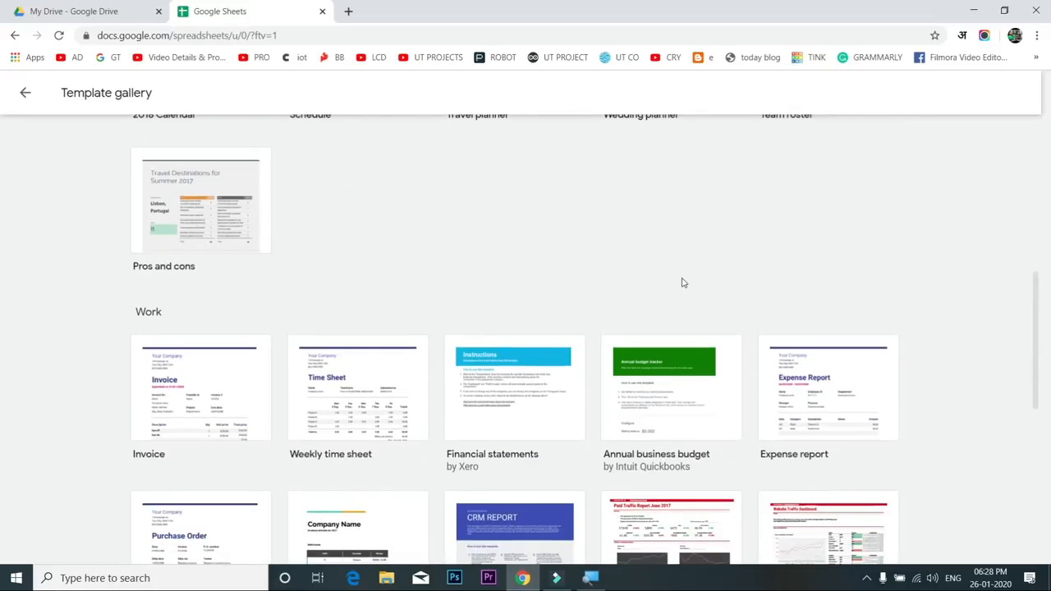
pyautogui.scroll(5, 680, 283)
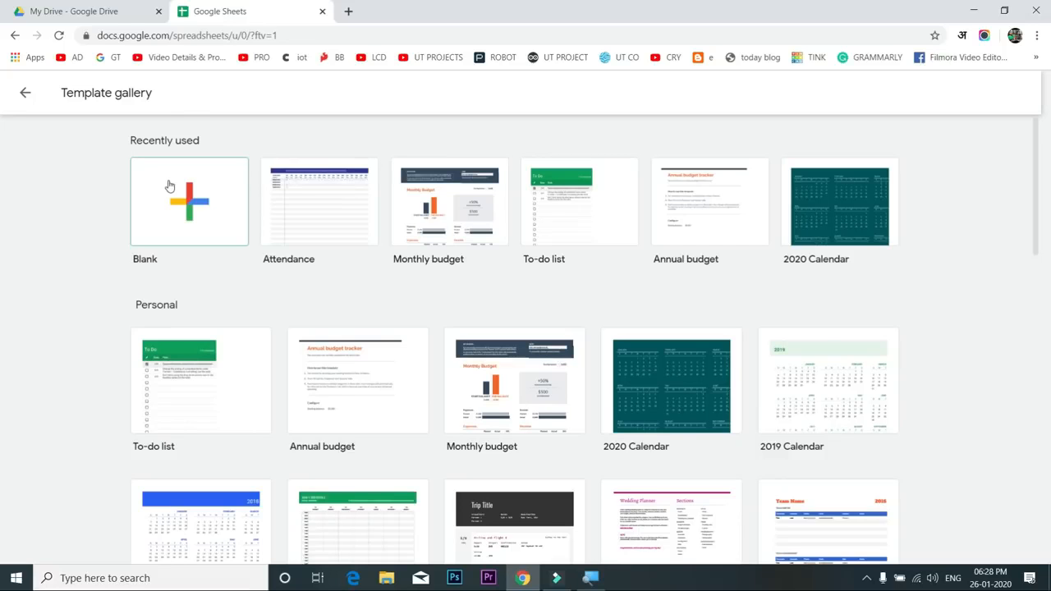
pyautogui.click(22, 92)
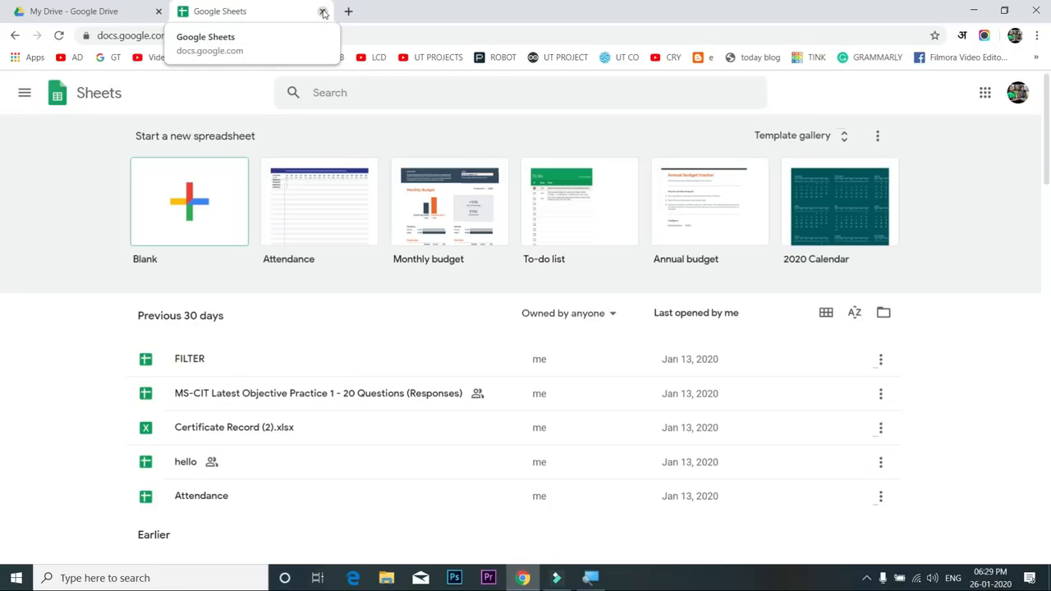
pyautogui.hotkey('ctrl', 'w')
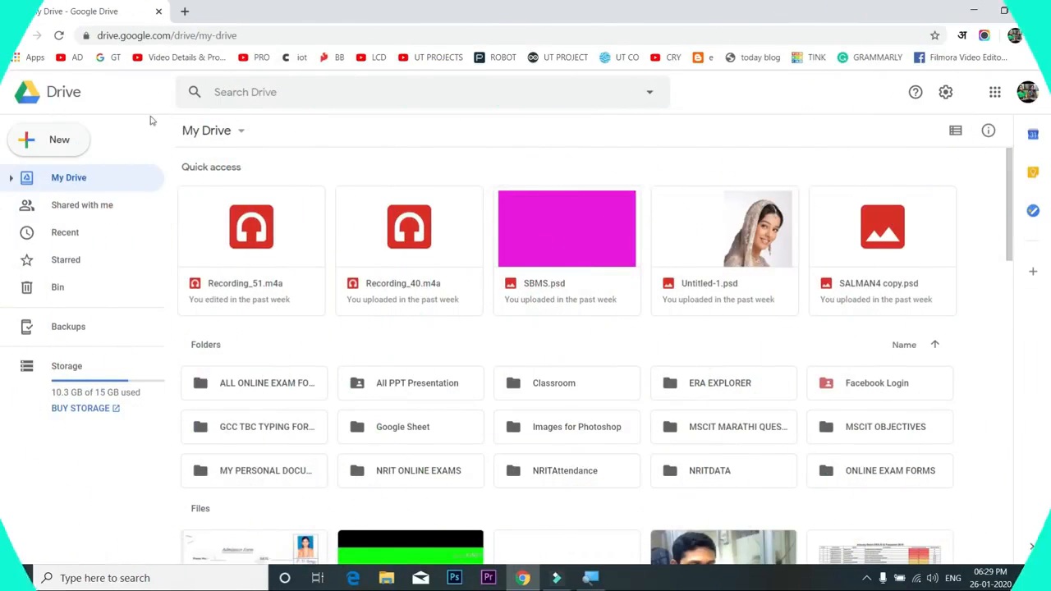
# Create a new folder named "GOOGLE SHEETS LM" in My Drive
pyautogui.click(73, 139)
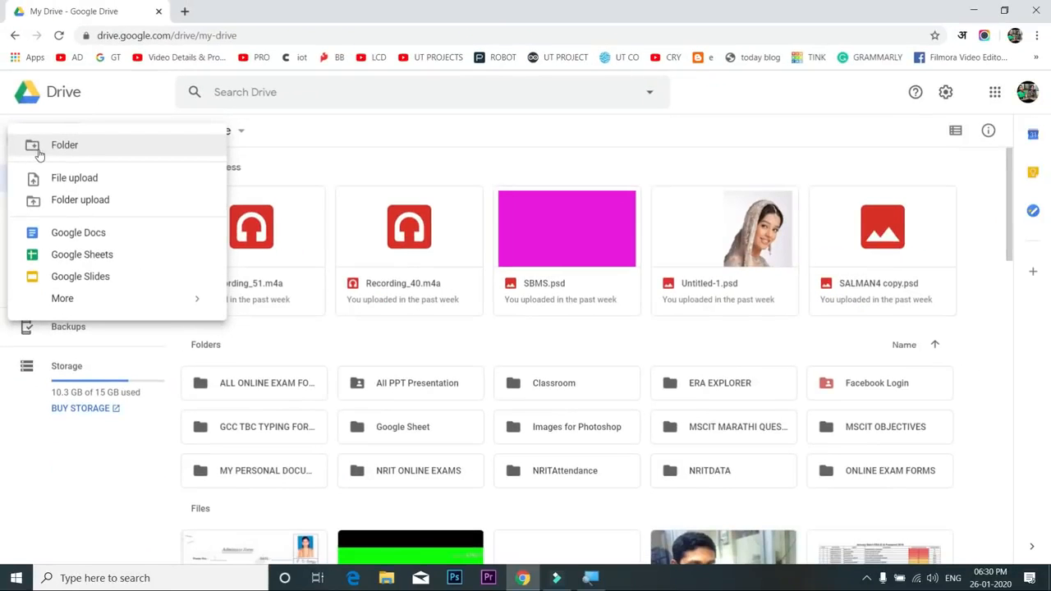
pyautogui.click(39, 152)
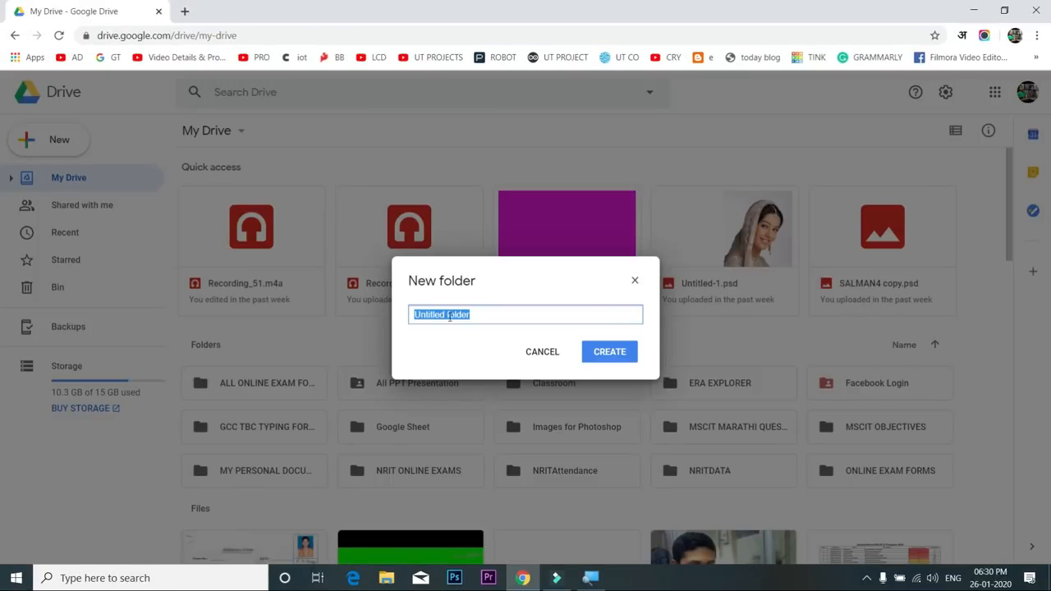
pyautogui.press('BackSpace')
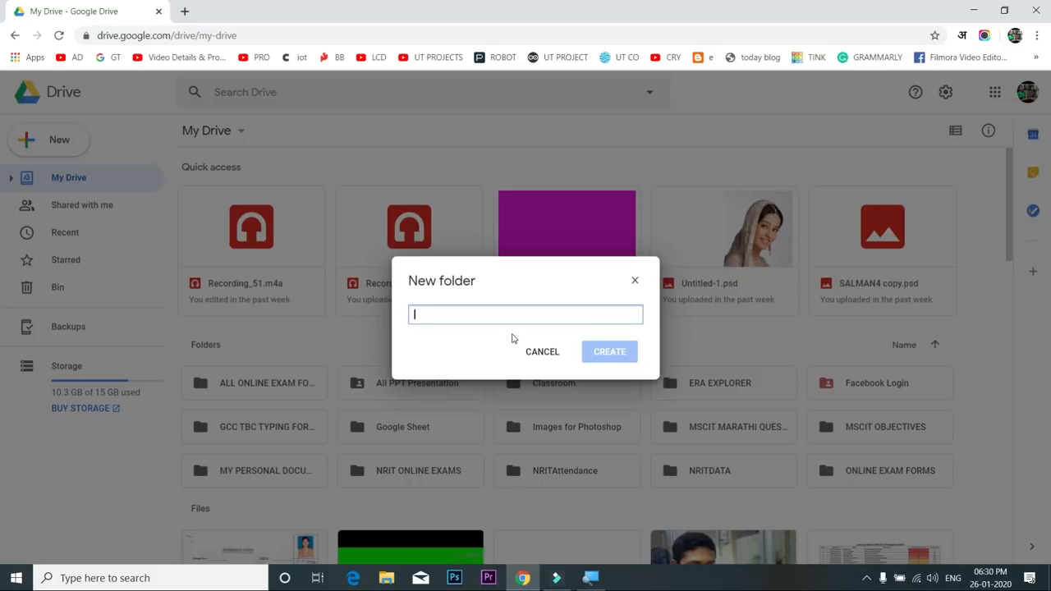
pyautogui.write('GOOGLE SHEETS LM')
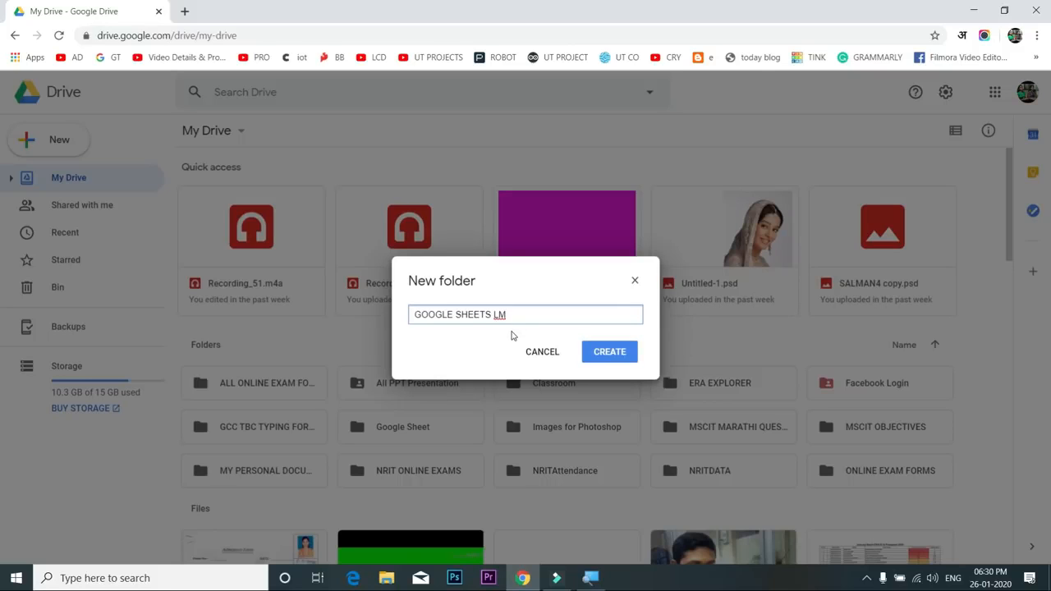
pyautogui.click(614, 358)
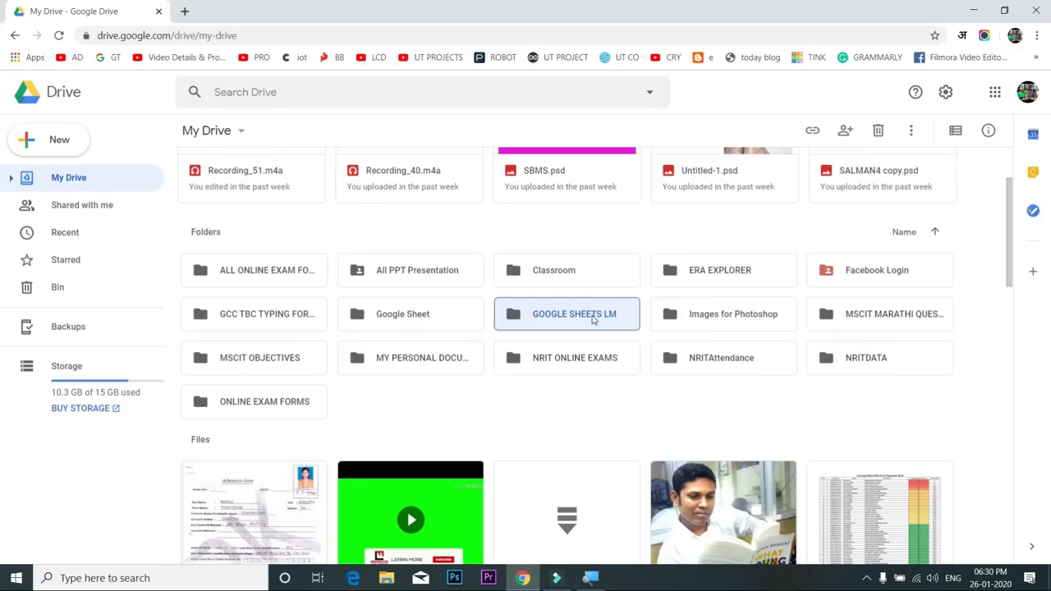
# Create a new Google Sheets spreadsheet inside the GOOGLE SHEETS LM folder
pyautogui.doubleClick(593, 319)
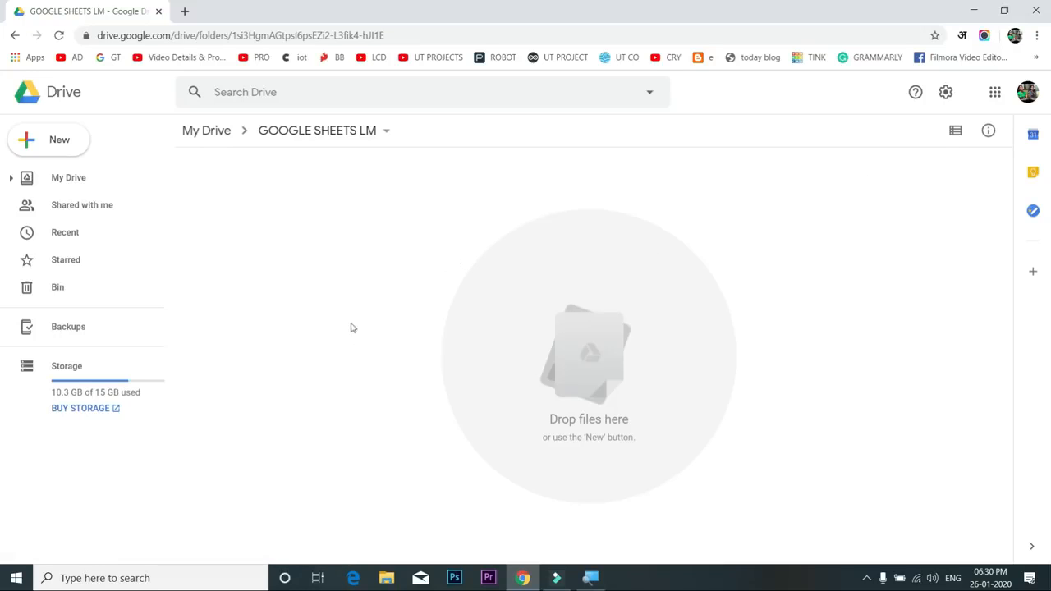
pyautogui.click(74, 143)
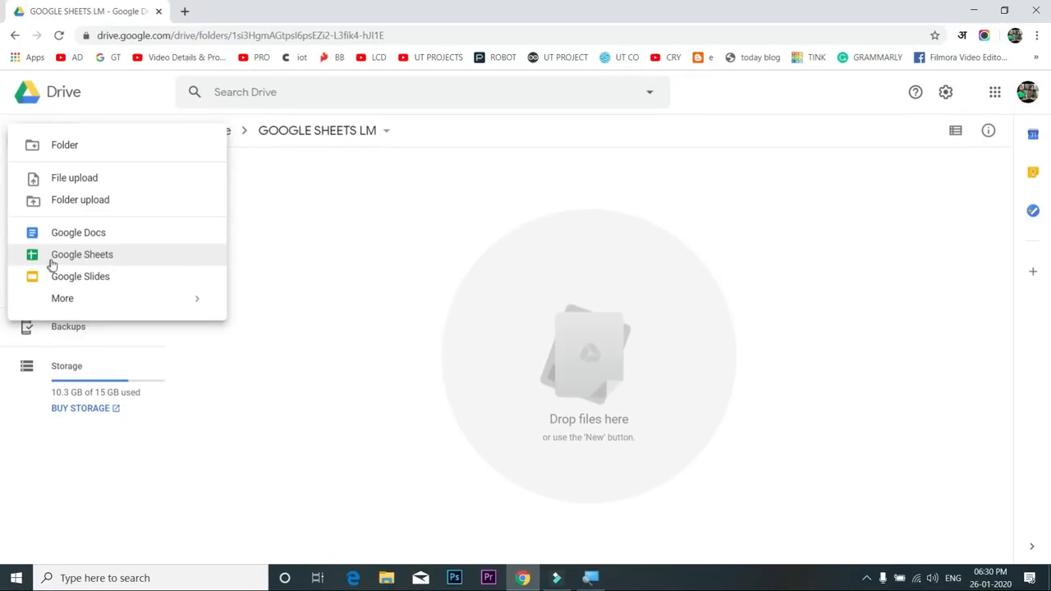
pyautogui.click(51, 262)
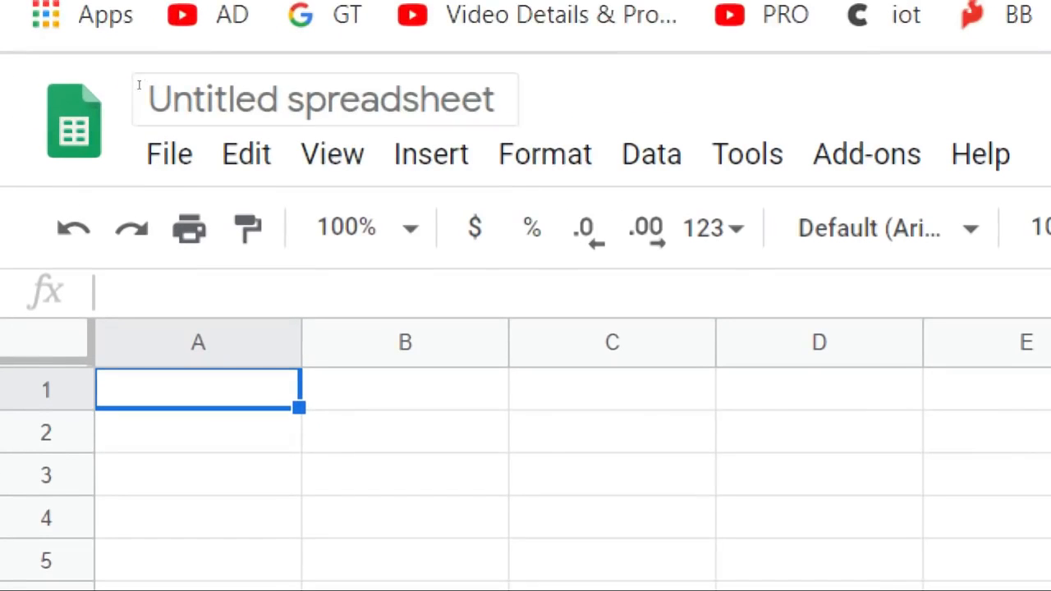
# Rename the untitled spreadsheet as "First Google Sheet"
pyautogui.click(139, 85)
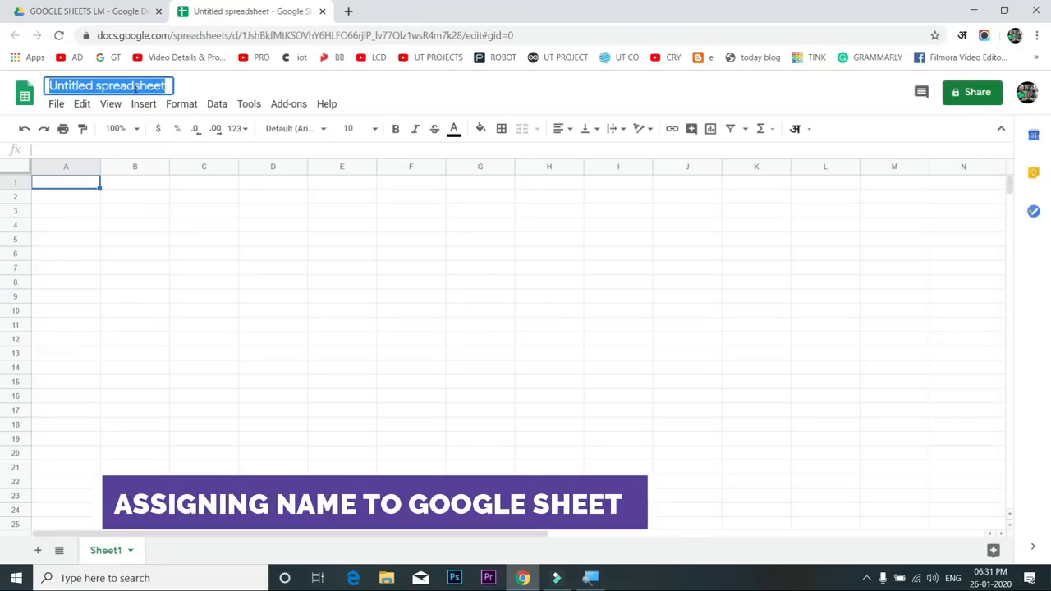
pyautogui.press('BackSpace')
pyautogui.write('f')
pyautogui.press('BackSpace')
pyautogui.write('First Google ')
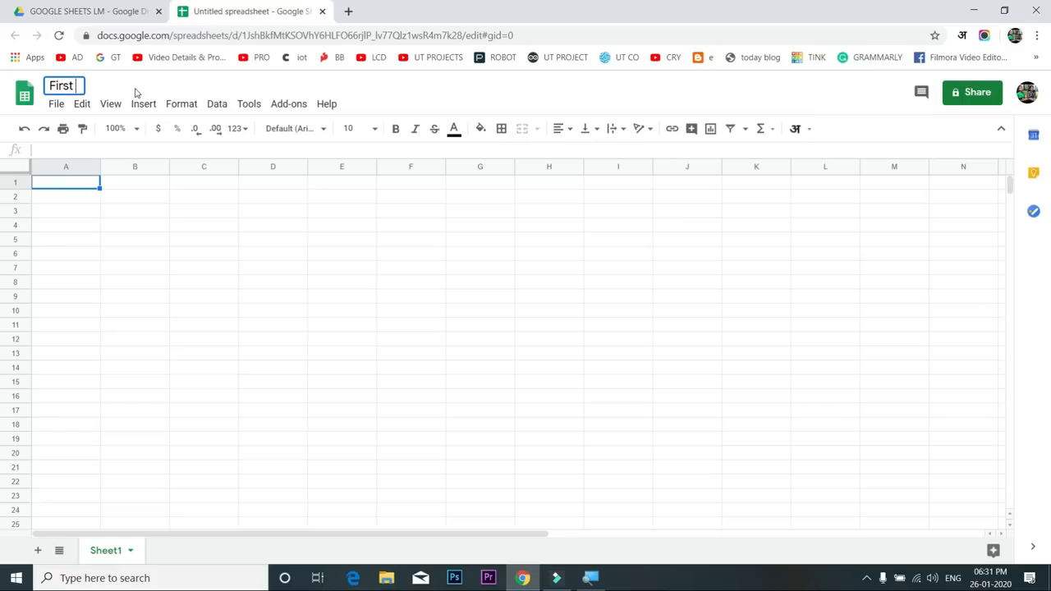
pyautogui.write('Sheet')
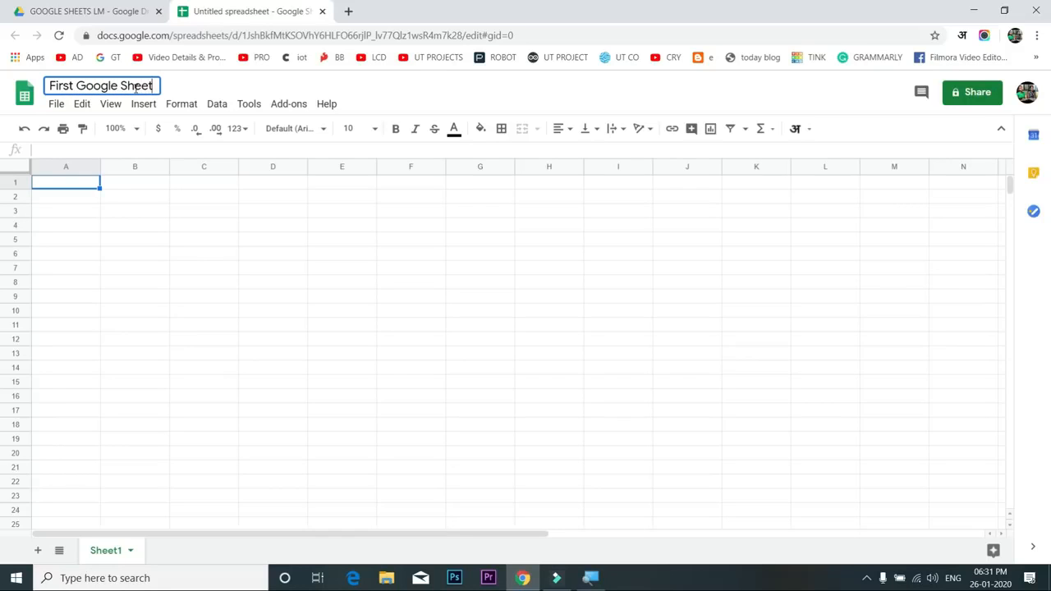
pyautogui.press('Return')
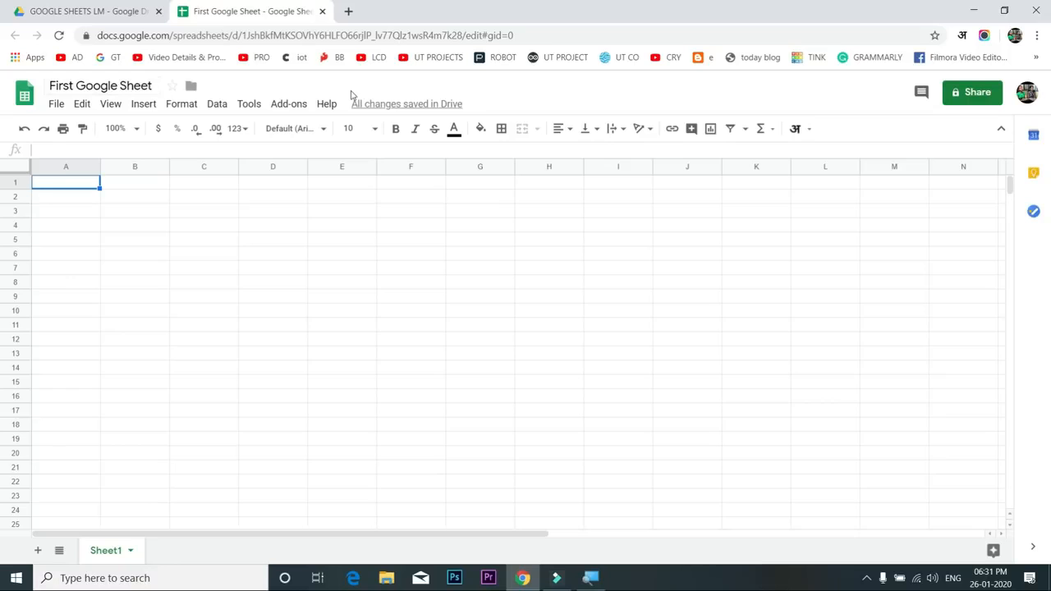
# Test automatic saving to Drive by entering "hello" in cell A2, and clear the cell again
pyautogui.moveTo(422, 110)
pyautogui.click(80, 202)
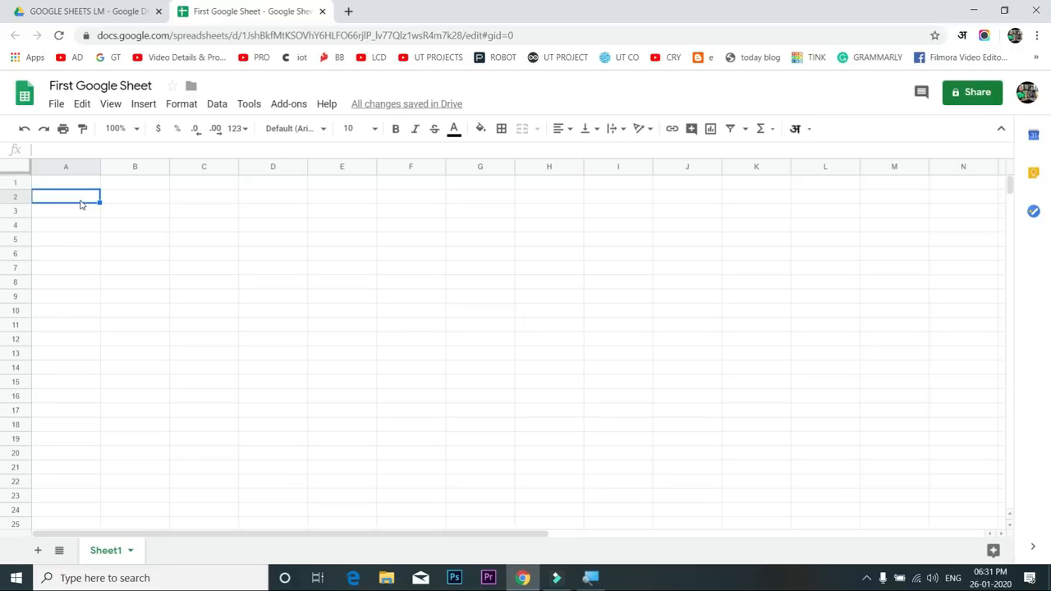
pyautogui.moveTo(406, 106)
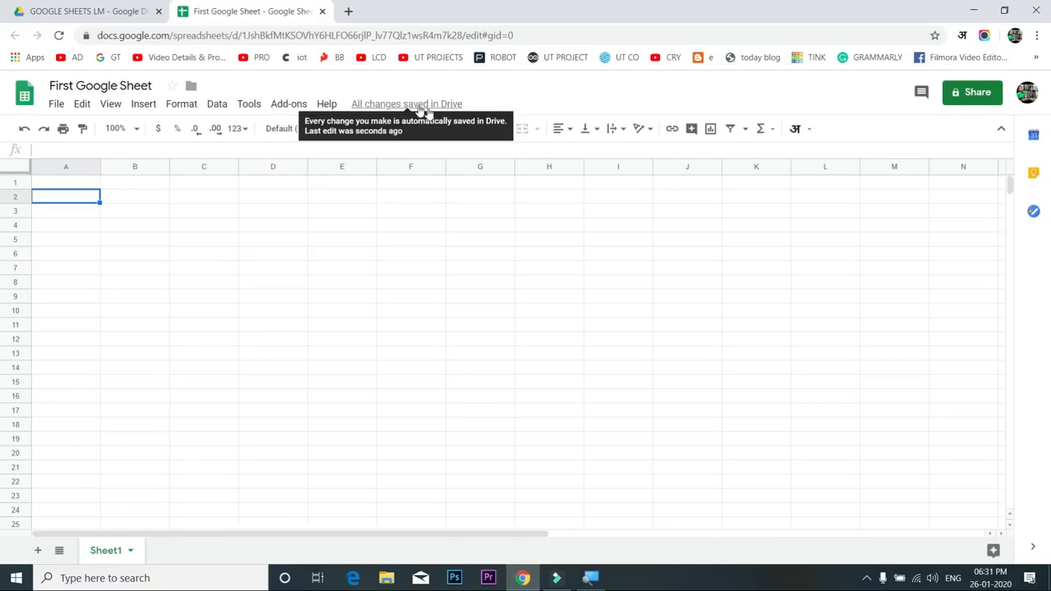
pyautogui.write('hello')
pyautogui.press('Return')
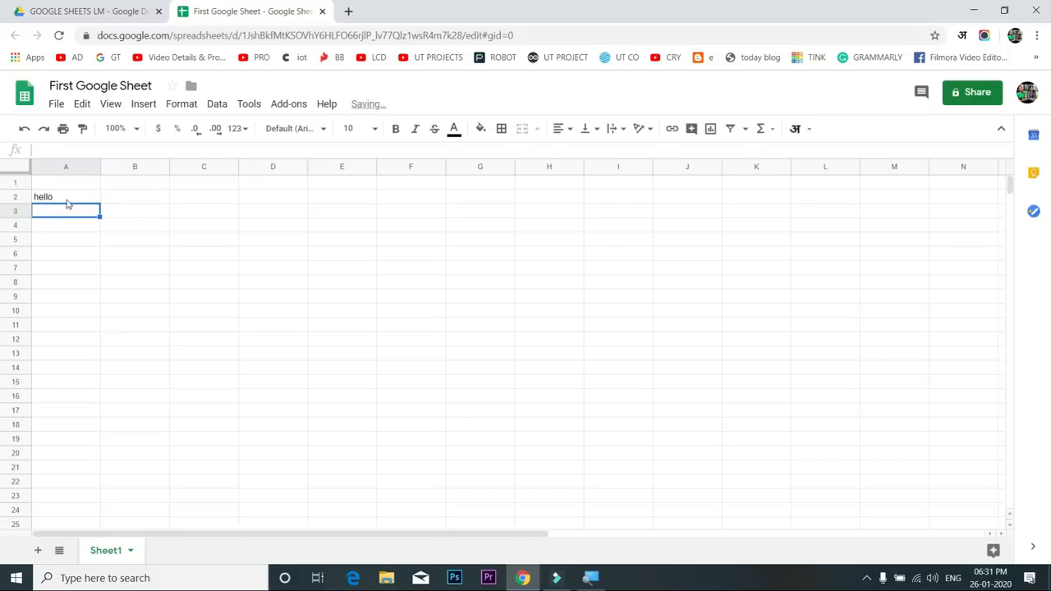
pyautogui.click(67, 201)
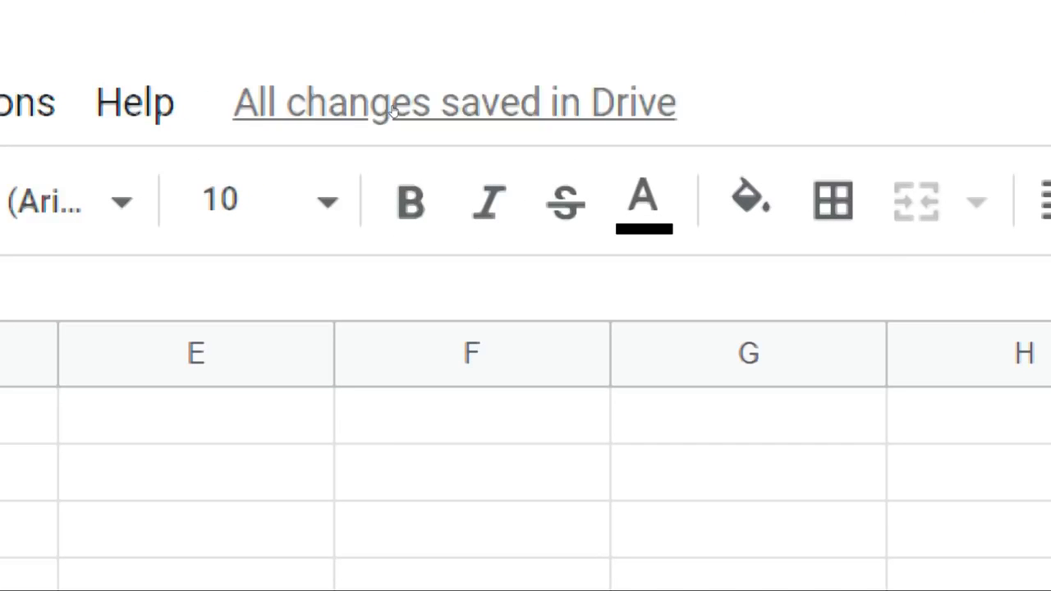
pyautogui.moveTo(393, 110)
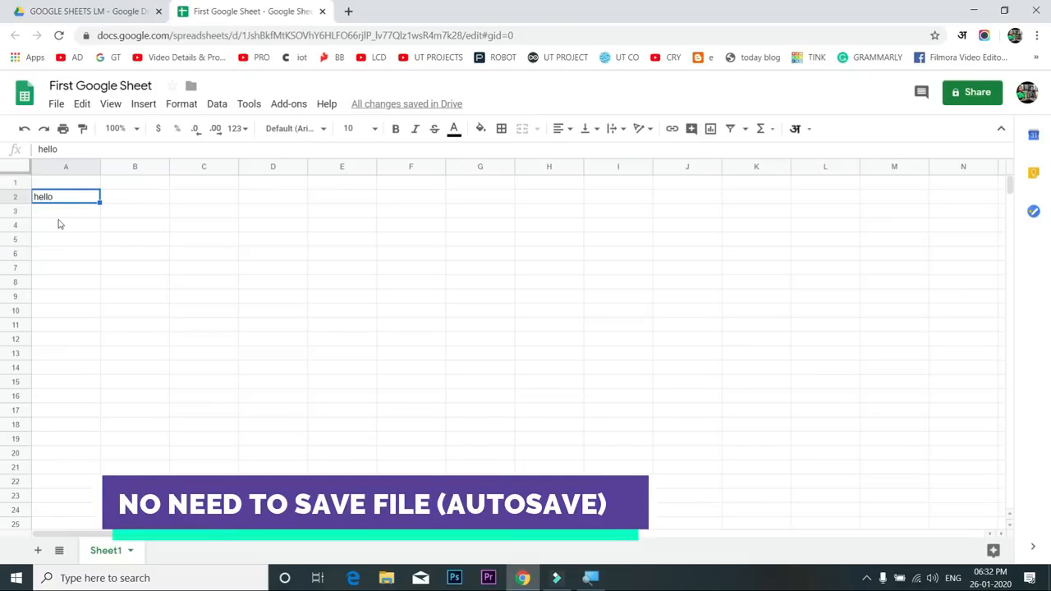
pyautogui.press('Delete')
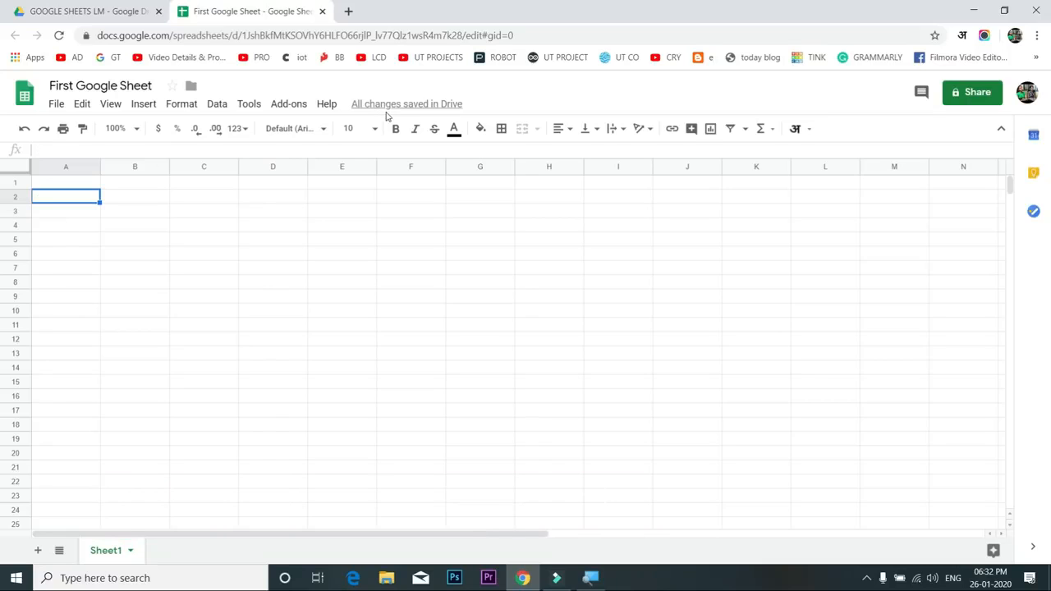
# Close the spreadsheet's browser tab and reopen First Google Sheet from the GOOGLE SHEETS LM folder in Drive
pyautogui.click(322, 14)
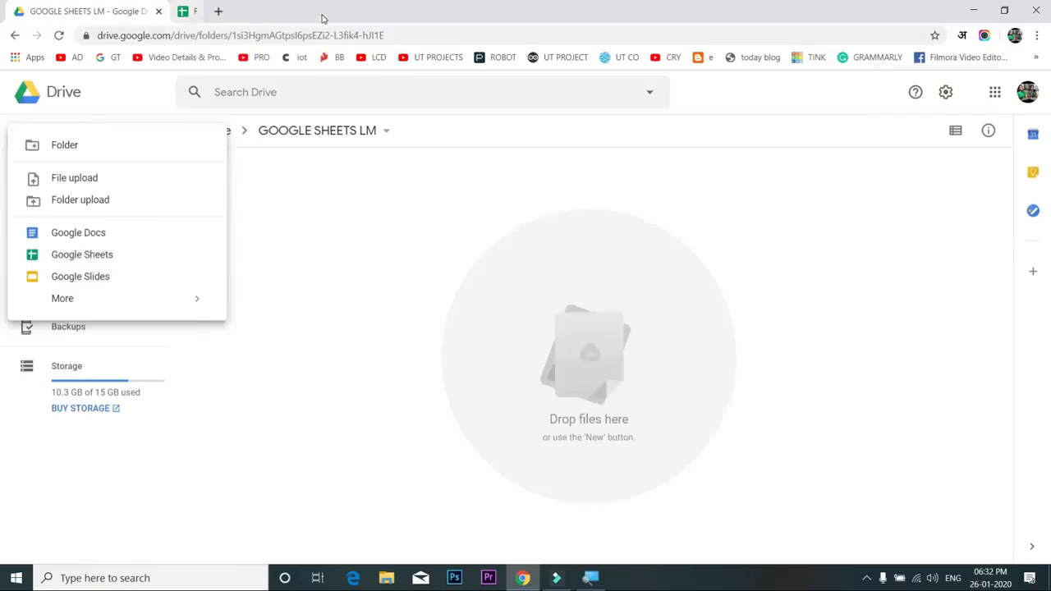
pyautogui.click(302, 310)
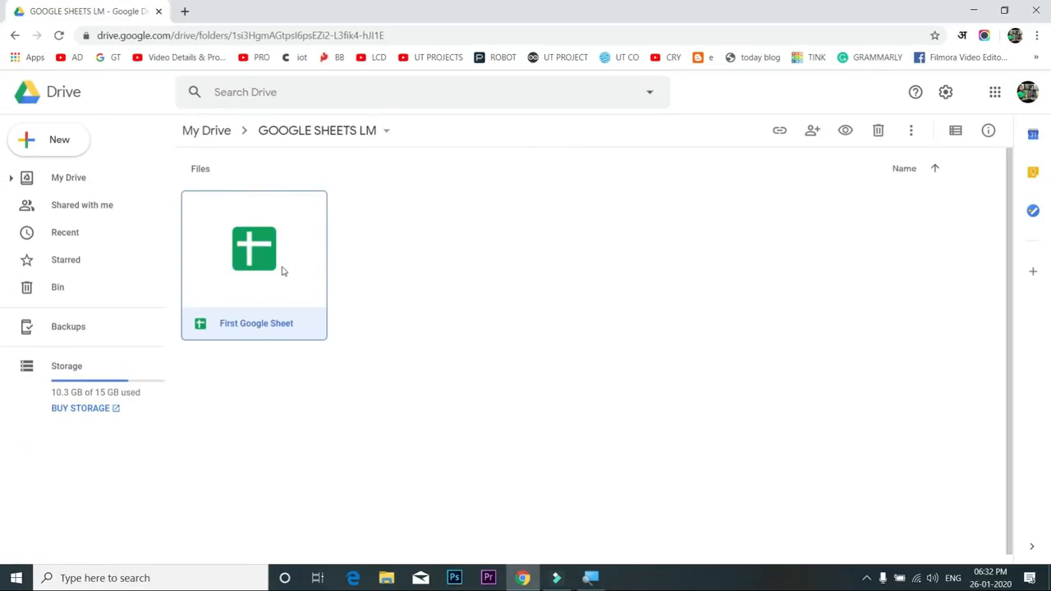
pyautogui.doubleClick(287, 271)
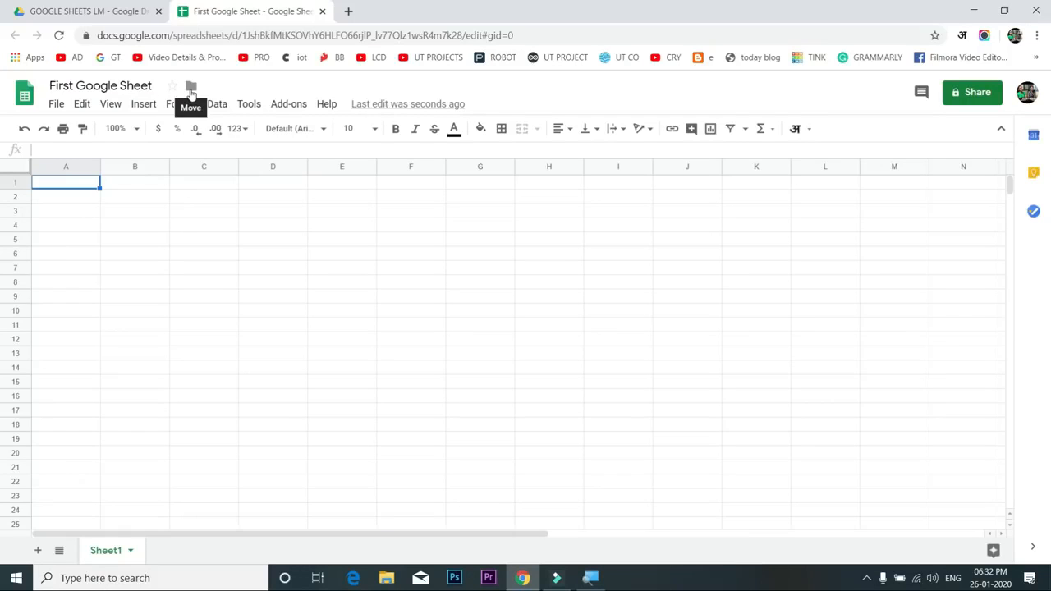
# Browse the My Drive folders offered as move destinations for First Google Sheet, and leave without moving the file
pyautogui.click(190, 89)
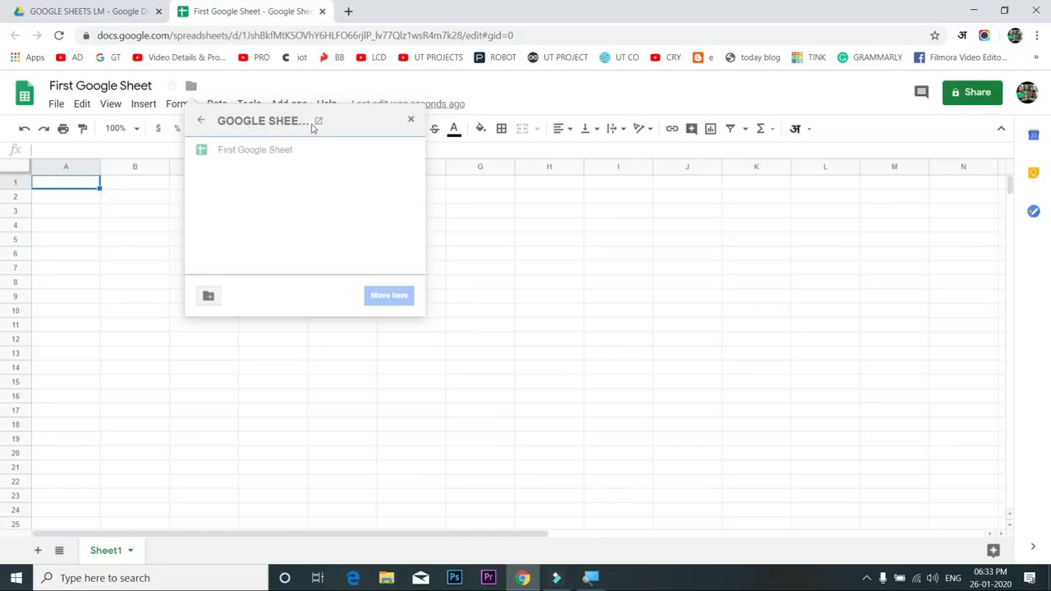
pyautogui.click(201, 122)
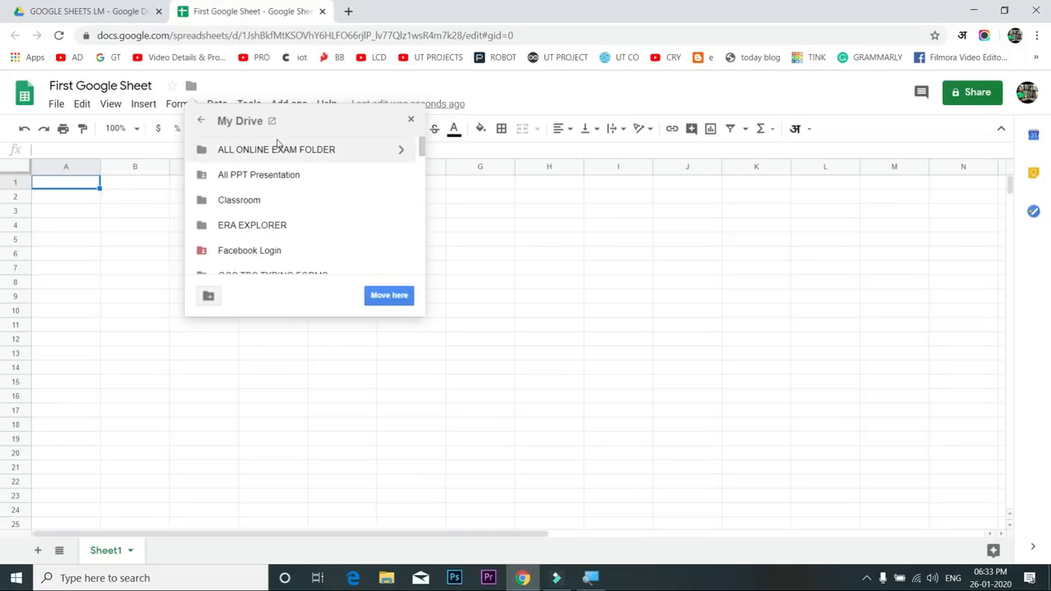
pyautogui.scroll(-10, 277, 156)
pyautogui.scroll(10, 277, 173)
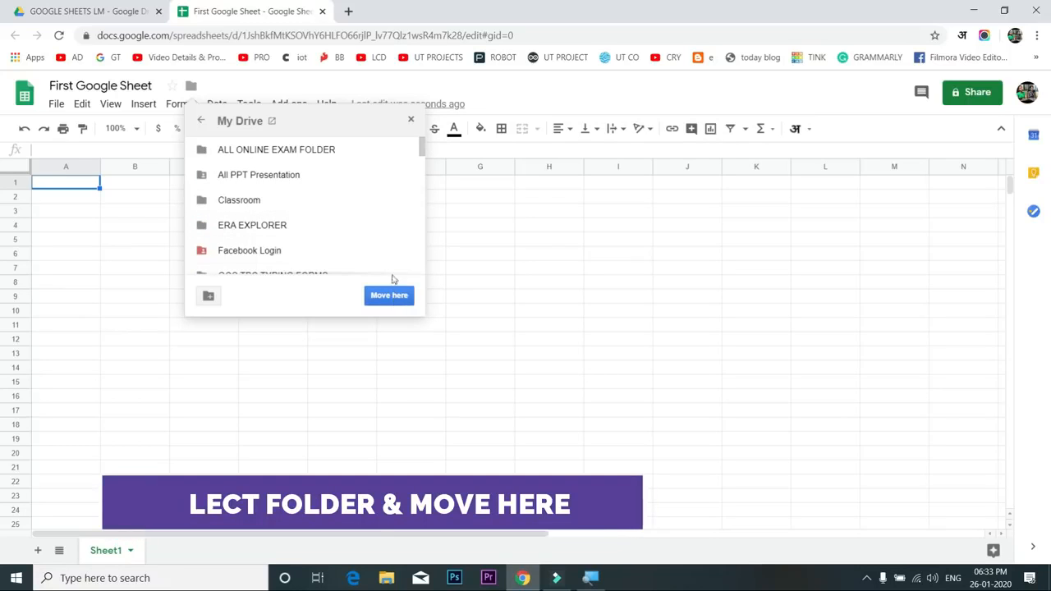
pyautogui.click(411, 122)
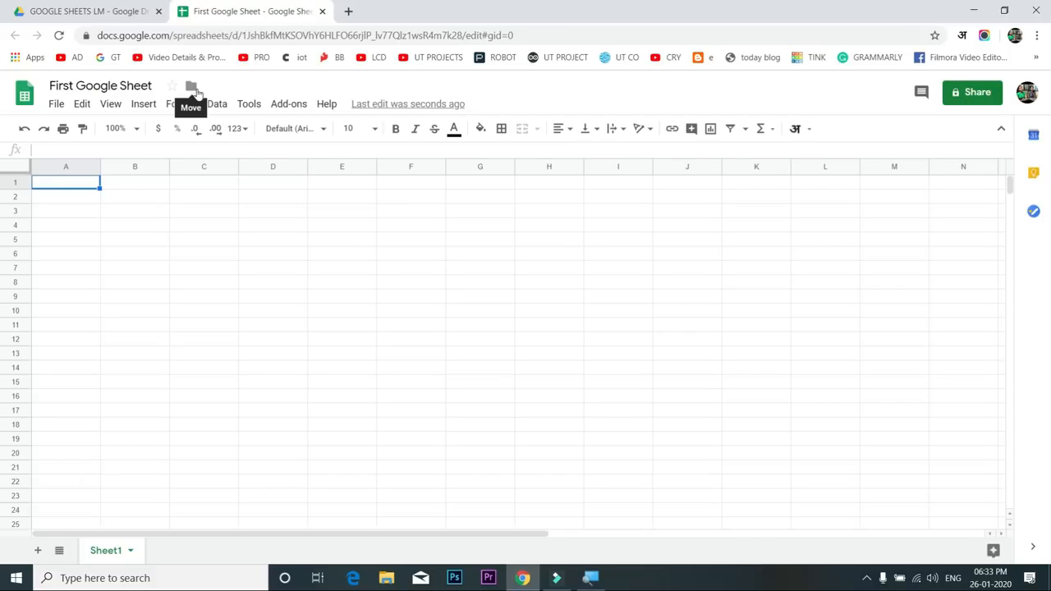
pyautogui.click(192, 217)
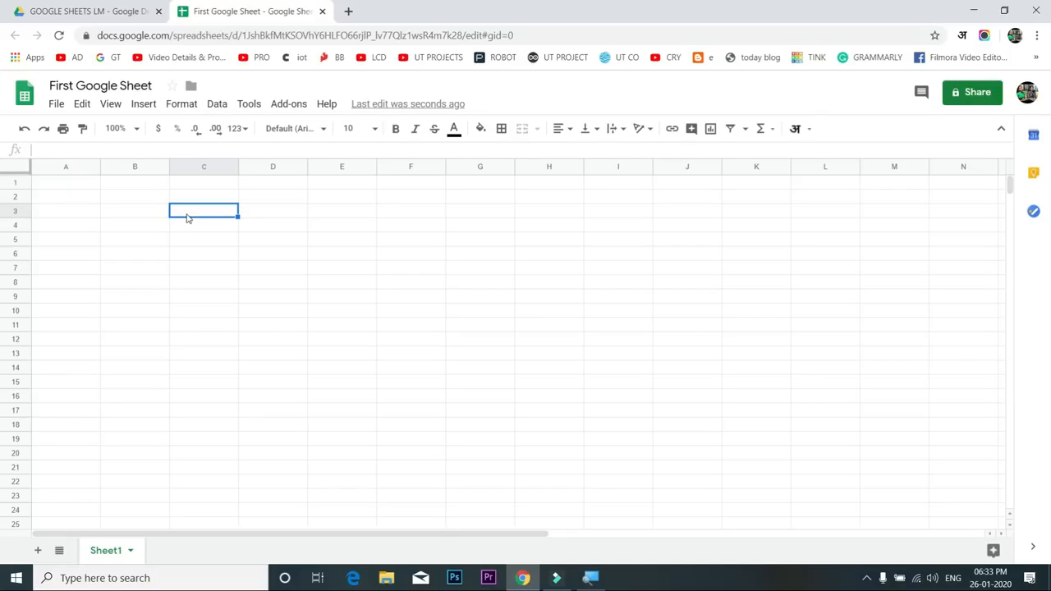
# Create a blank spreadsheet through the web address sheet.new, and close its browser tab
pyautogui.click(125, 35)
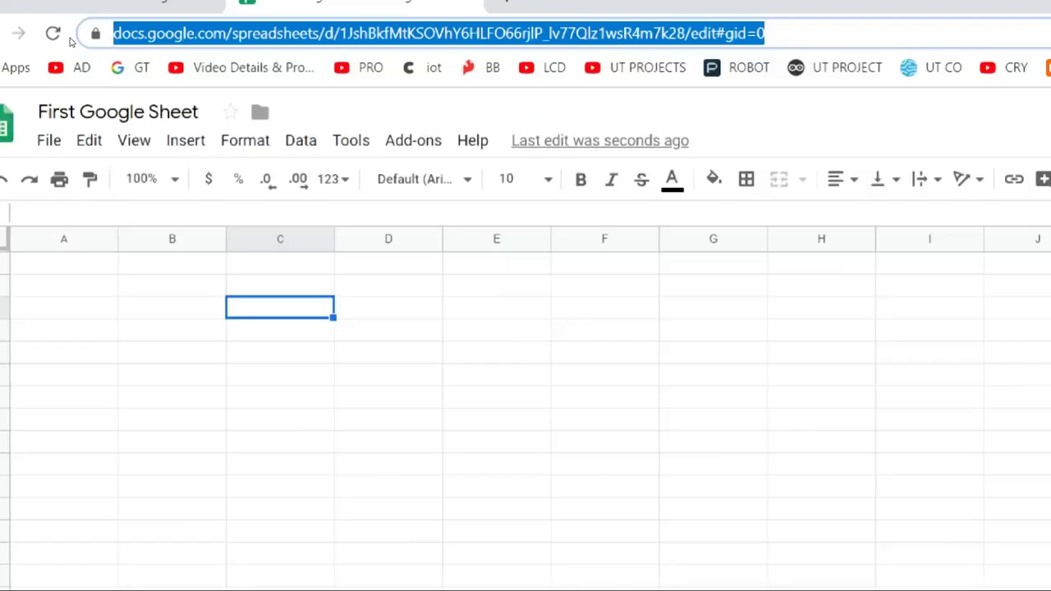
pyautogui.write('sheet.new')
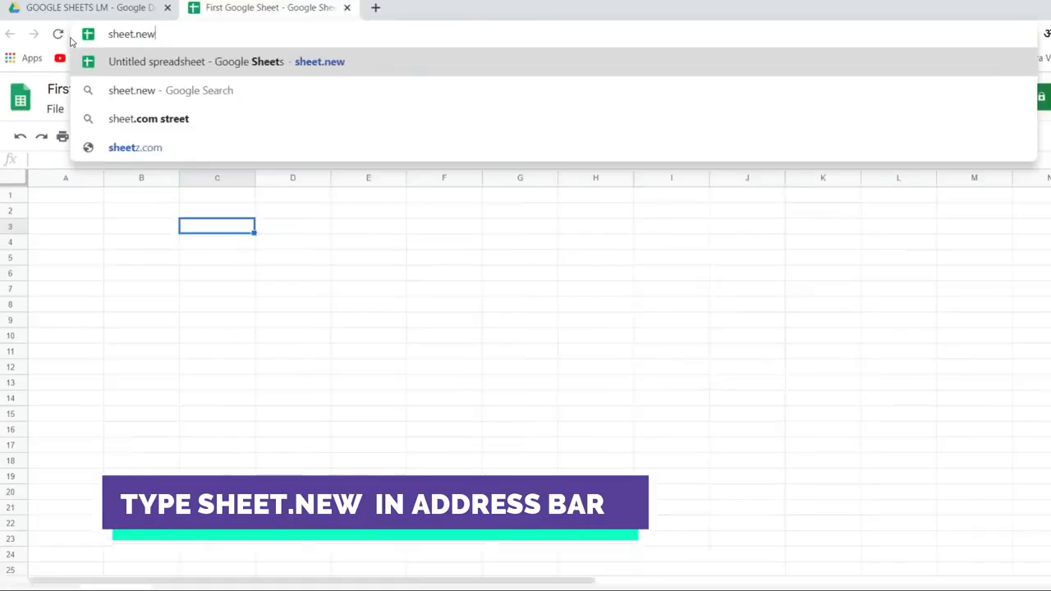
pyautogui.press('Return')
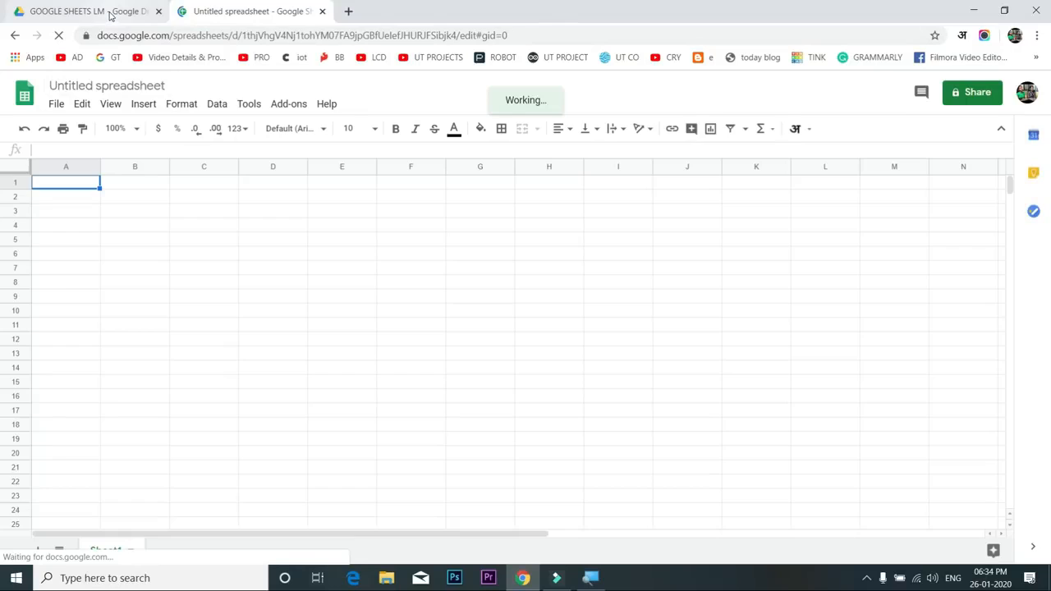
pyautogui.click(113, 12)
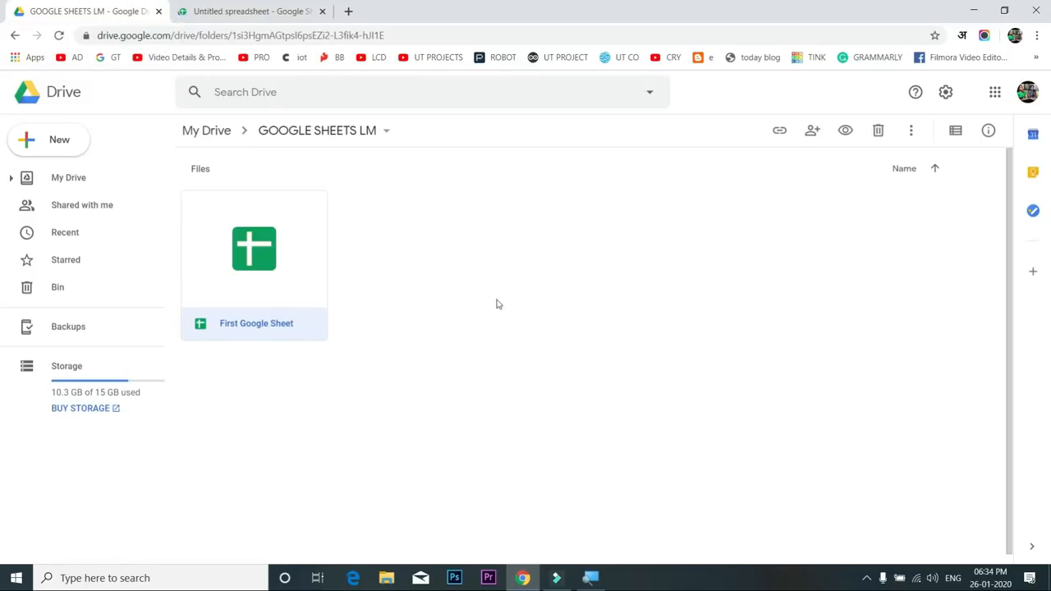
pyautogui.click(296, 17)
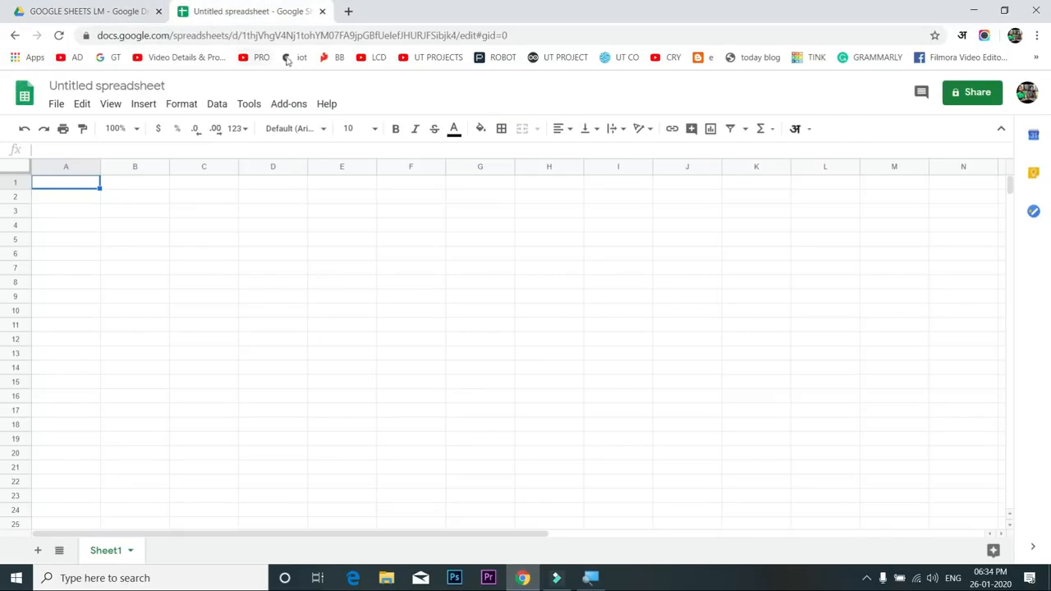
pyautogui.click(323, 12)
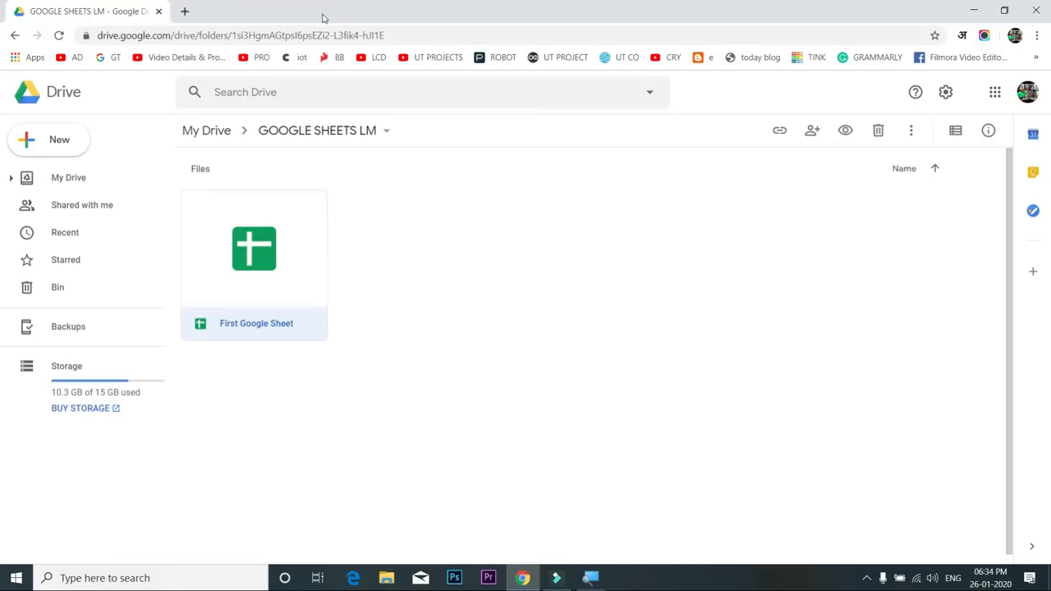
# Open First Google Sheet from the GOOGLE SHEETS LM folder and look at the file commands, including New
pyautogui.doubleClick(285, 251)
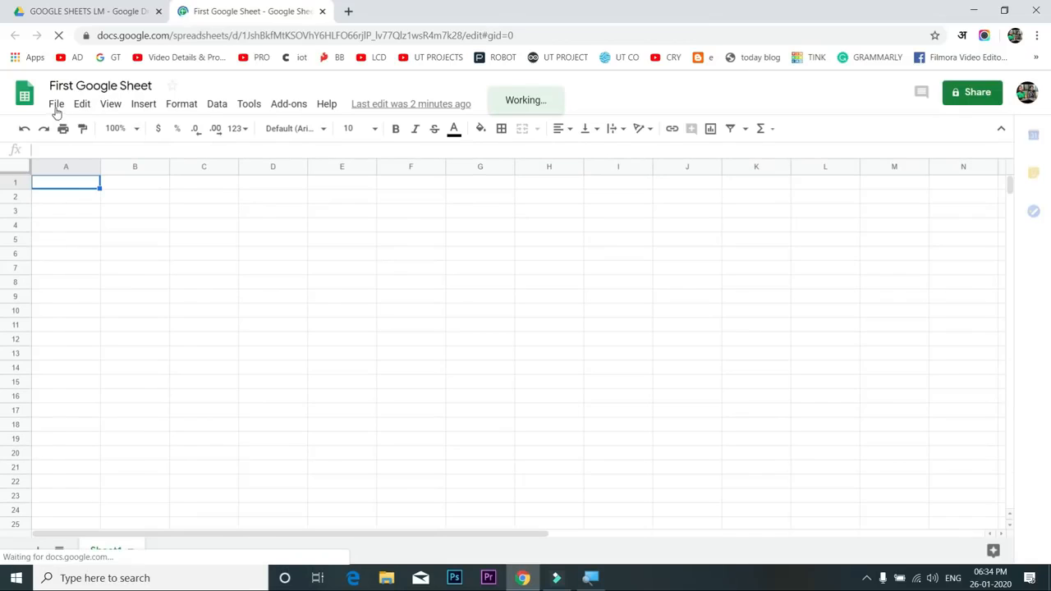
pyautogui.click(56, 110)
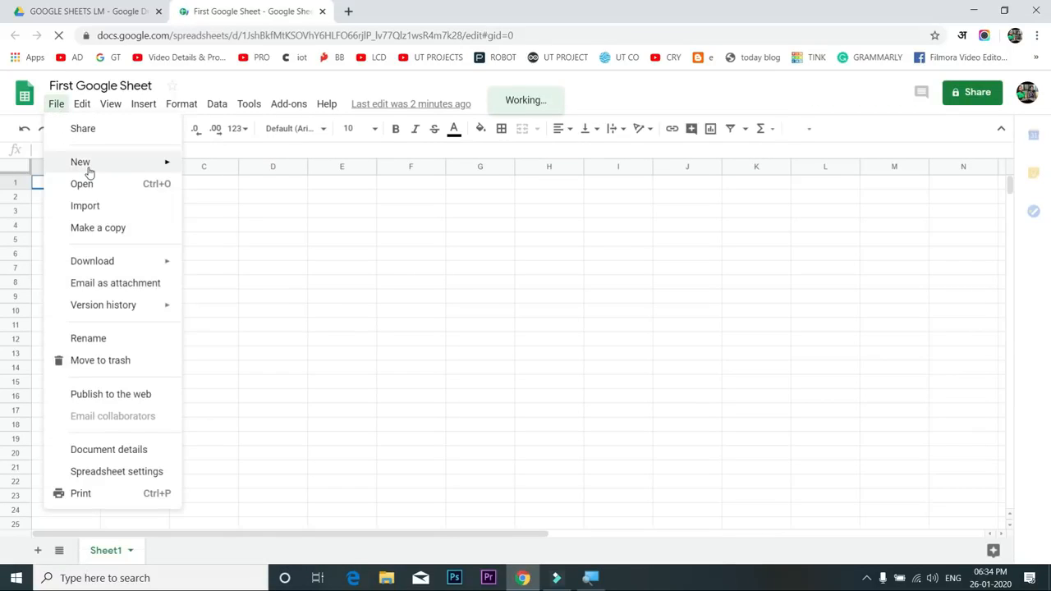
pyautogui.moveTo(115, 172)
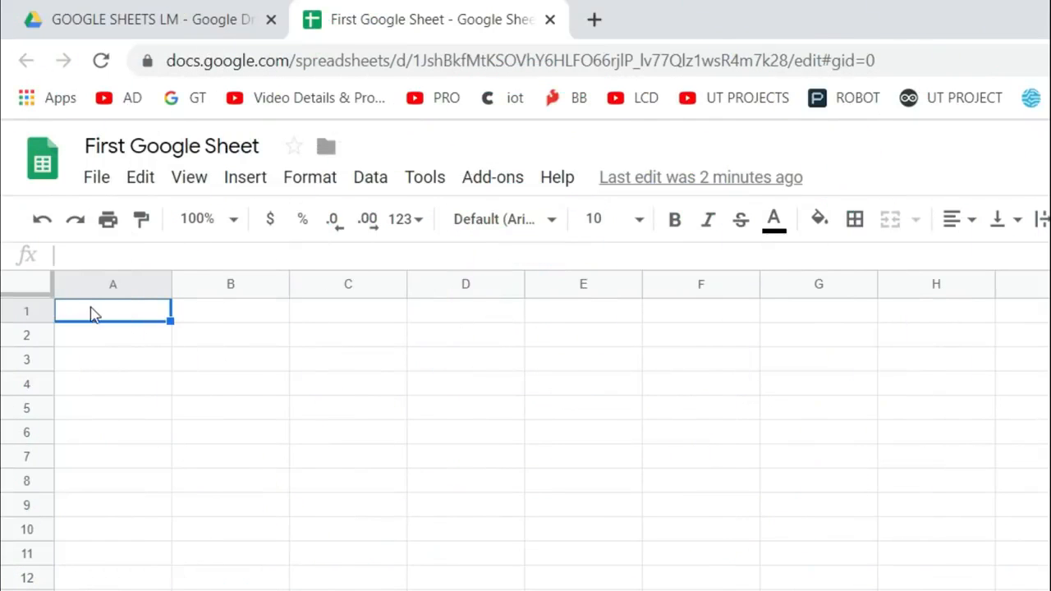
# Select columns A through F one at a time, and jump from cell F1 to the last column of row 1
pyautogui.click(103, 282)
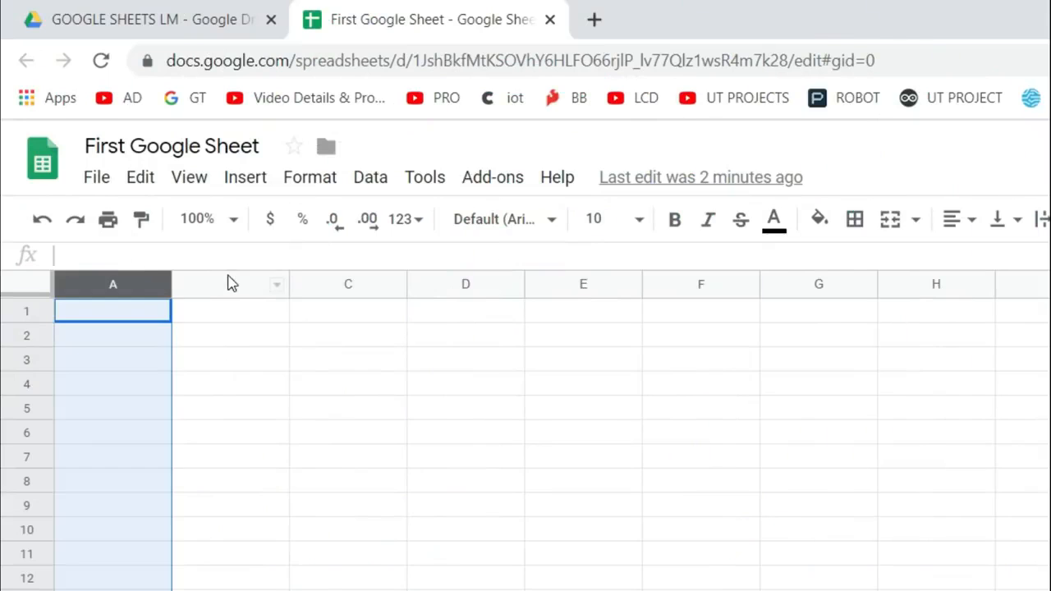
pyautogui.click(231, 283)
pyautogui.click(347, 282)
pyautogui.click(466, 280)
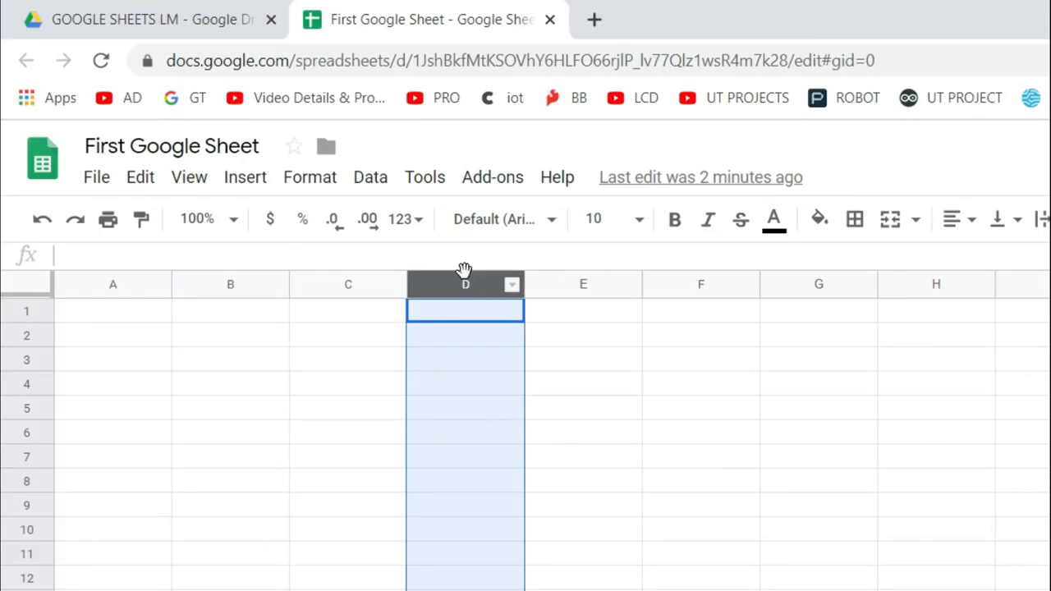
pyautogui.click(609, 279)
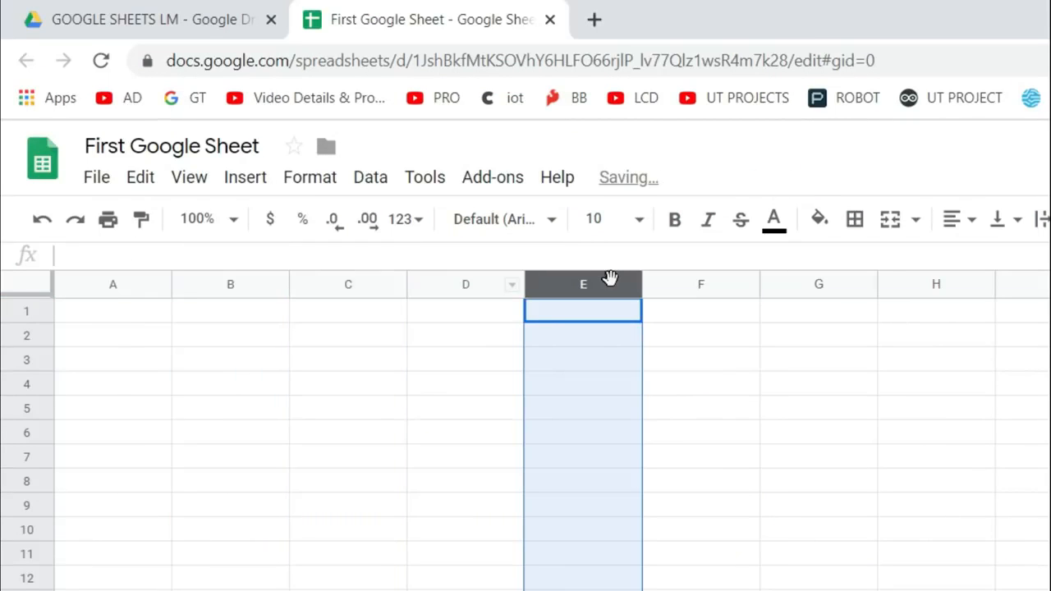
pyautogui.click(716, 289)
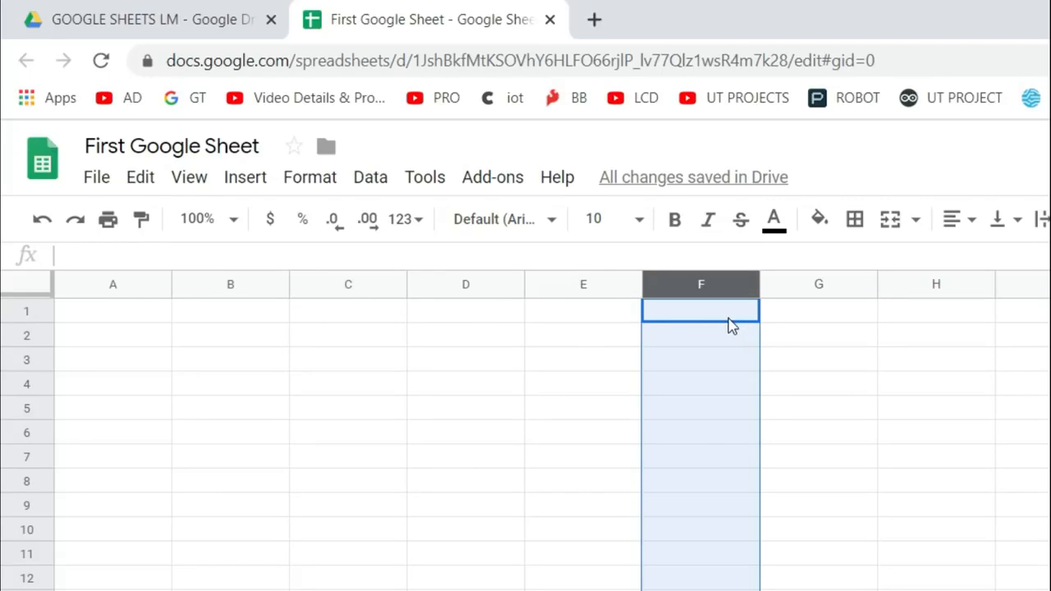
pyautogui.click(733, 317)
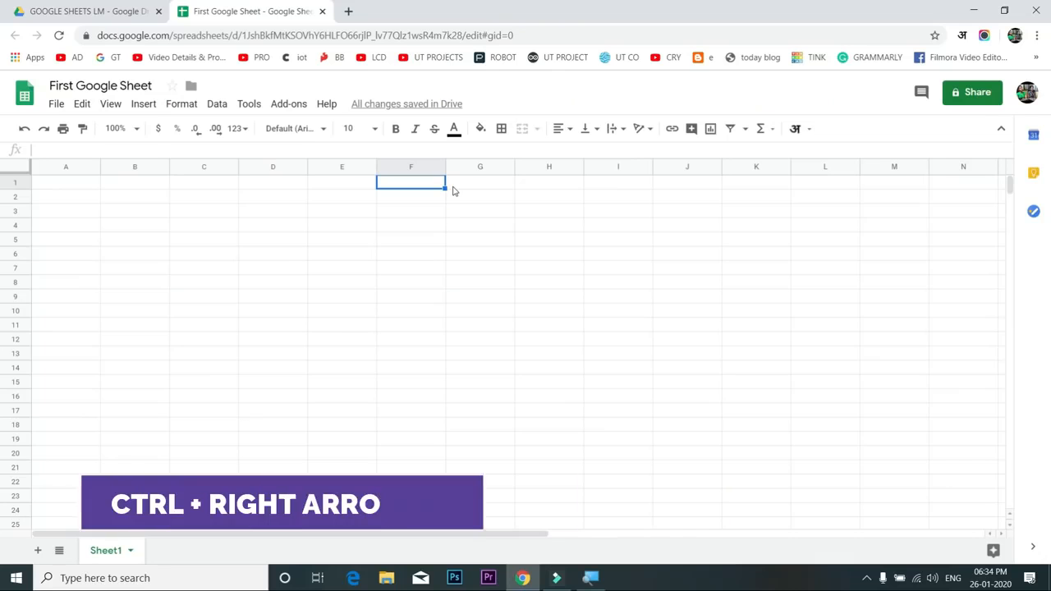
pyautogui.hotkey('ctrl', 'Right')
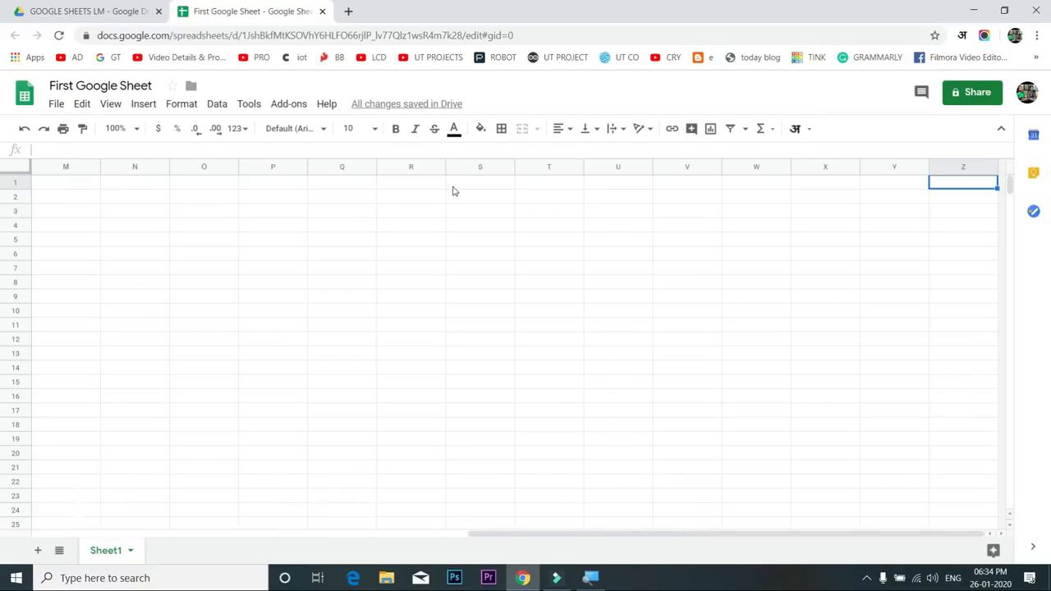
# Insert one column to the right of column Y, and move along row 1 to cell AA1
pyautogui.rightClick(968, 176)
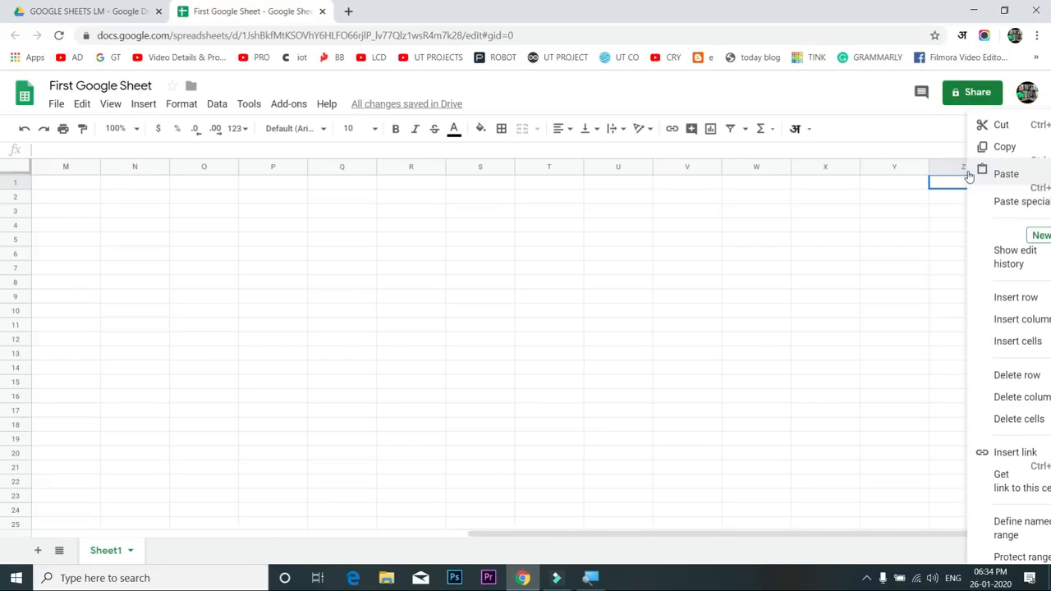
pyautogui.click(887, 167)
pyautogui.rightClick(895, 167)
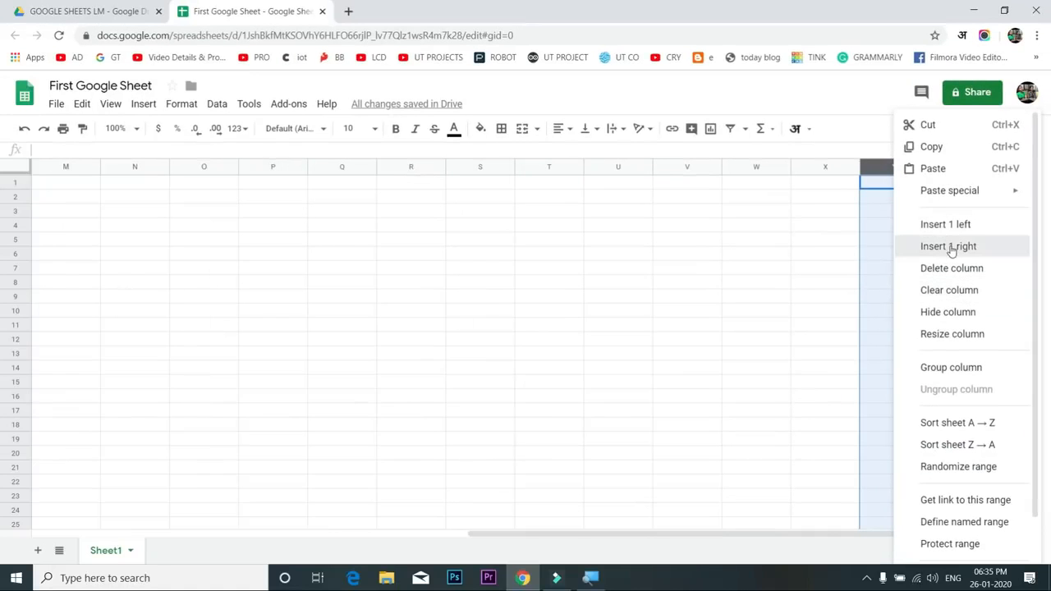
pyautogui.click(930, 244)
pyautogui.click(907, 187)
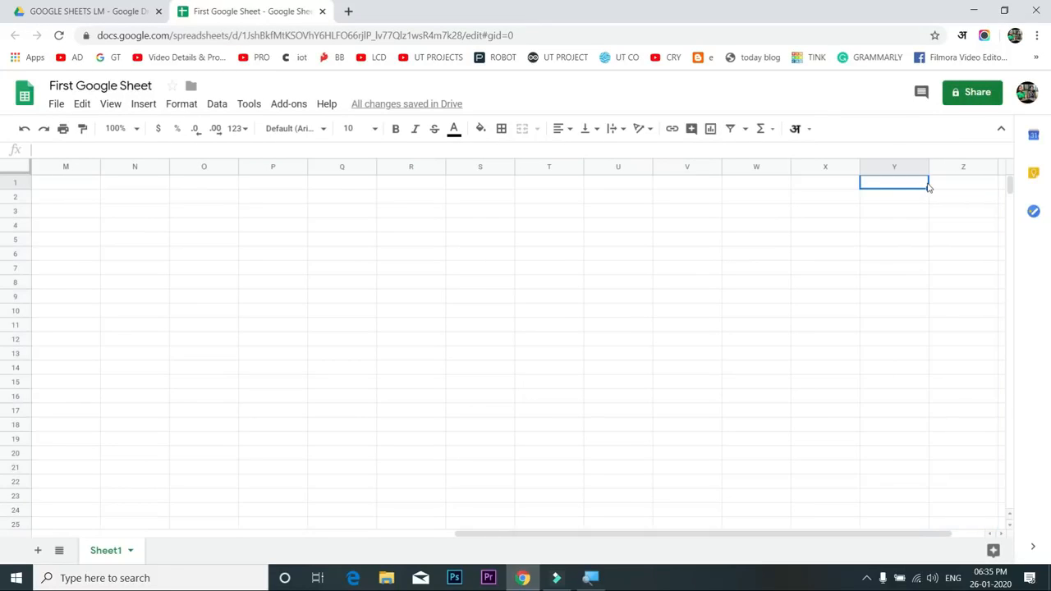
pyautogui.press('Right')
pyautogui.press('Right')
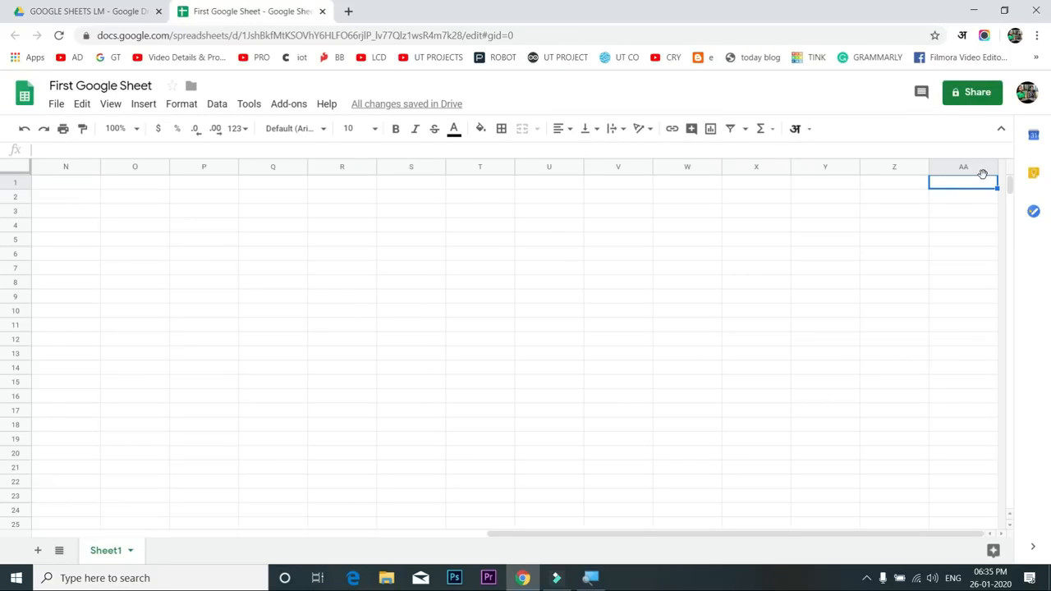
# Go back to cell A1, and jump to the last column of row 1 and back again
pyautogui.hotkey('ctrl', 'Home')
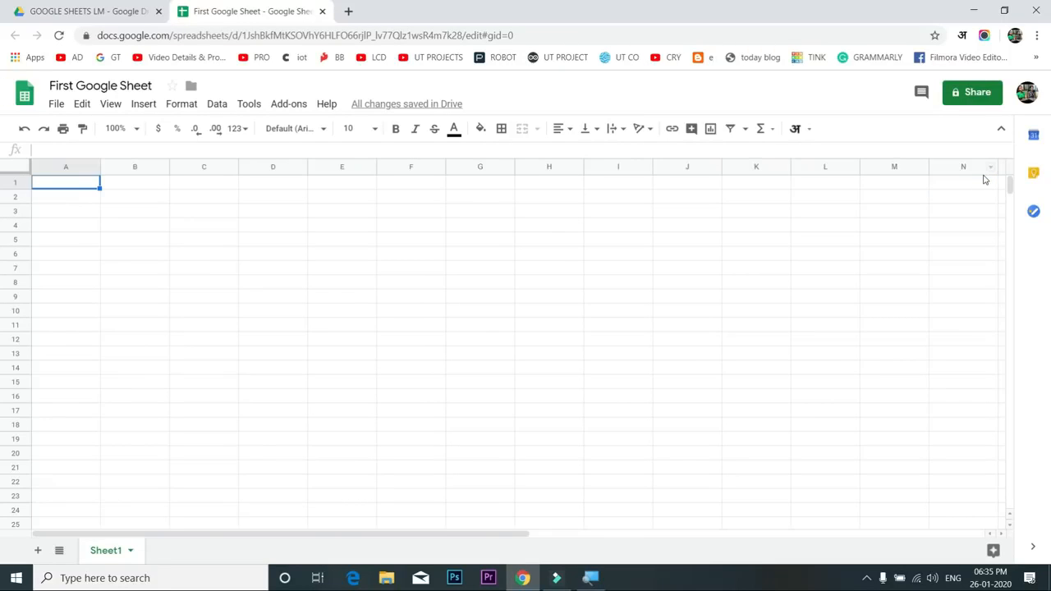
pyautogui.hotkey('ctrl', 'Right')
pyautogui.hotkey('ctrl', 'Home')
# Zoom the sheet to 150%, and raise the zoom to 200%
pyautogui.click(138, 131)
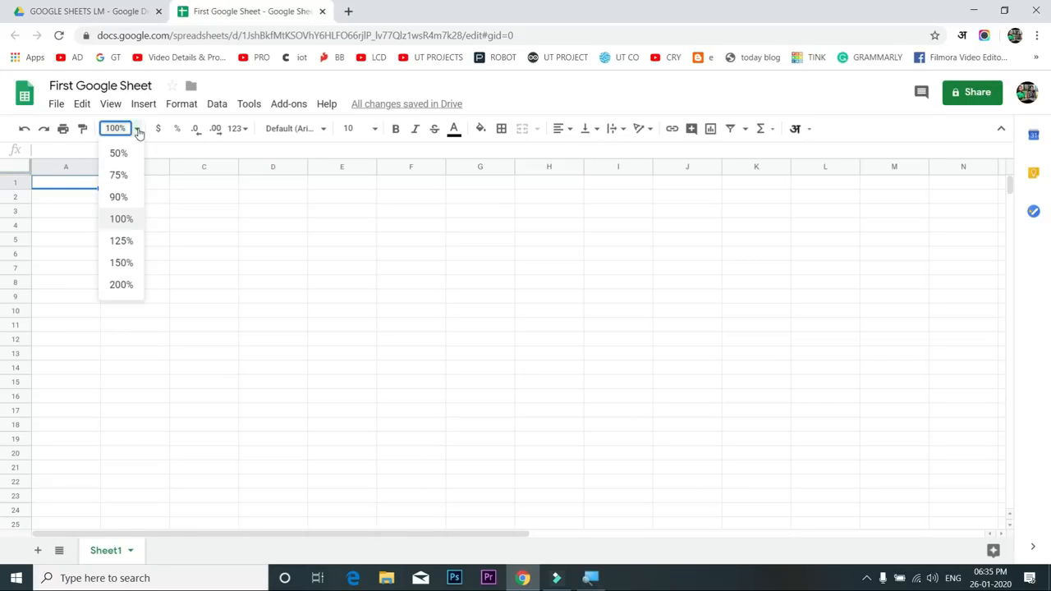
pyautogui.click(128, 263)
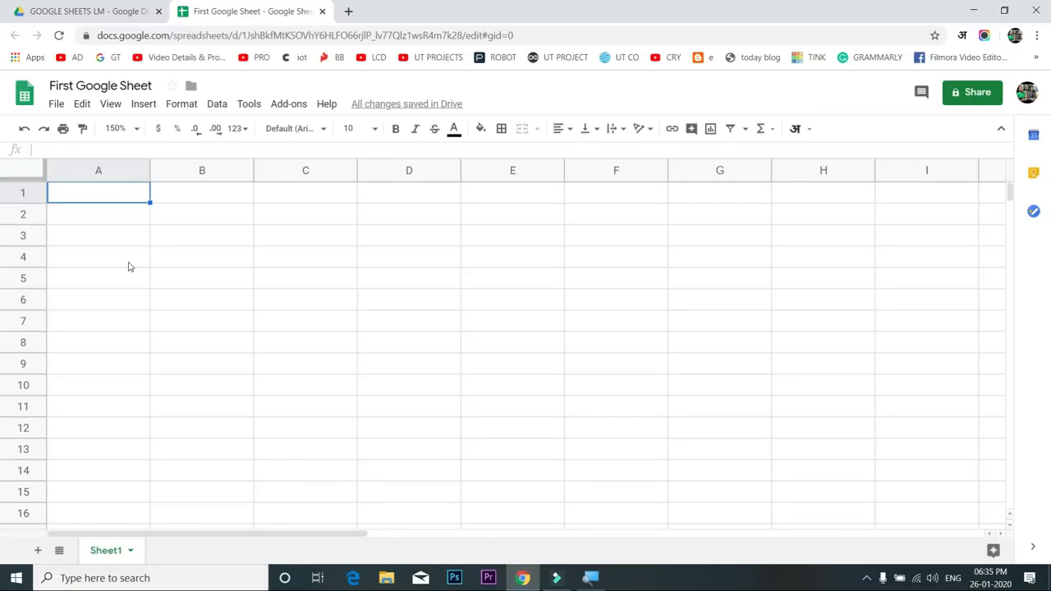
pyautogui.hotkey('alt', 'v')
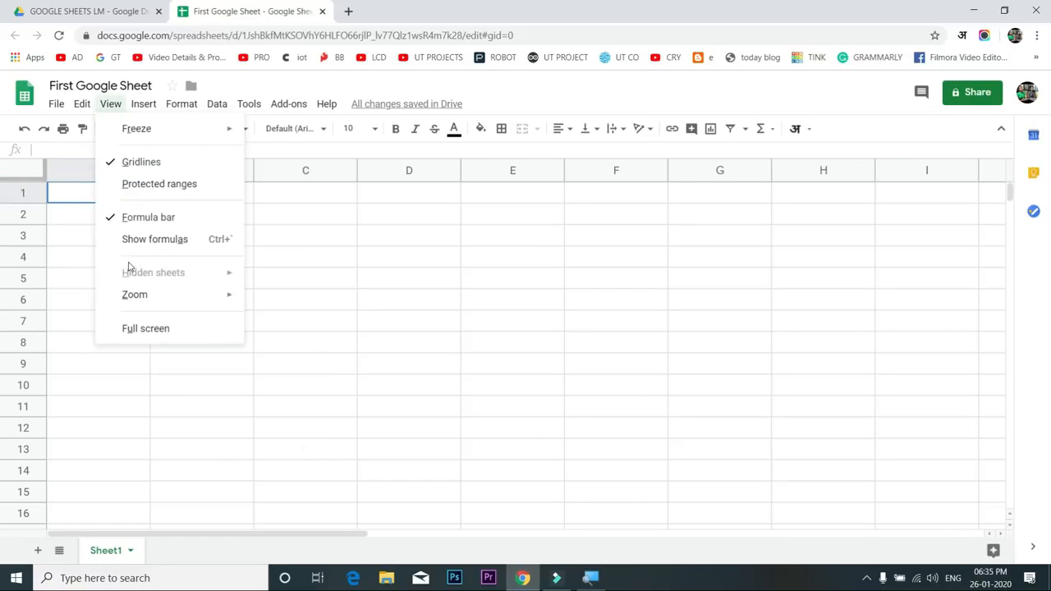
pyautogui.press('z')
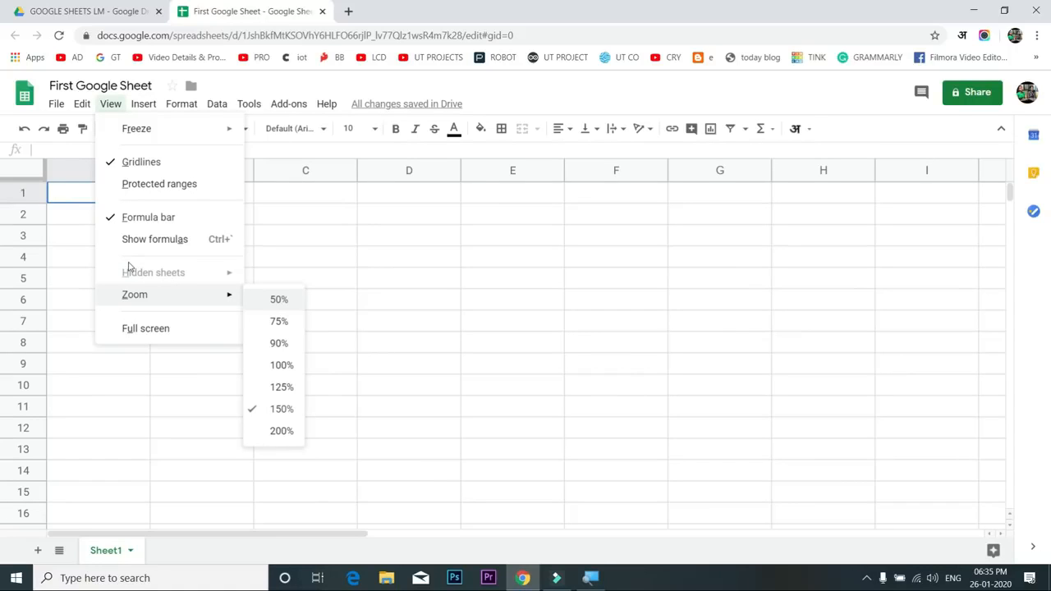
pyautogui.press('Up')
pyautogui.press('Return')
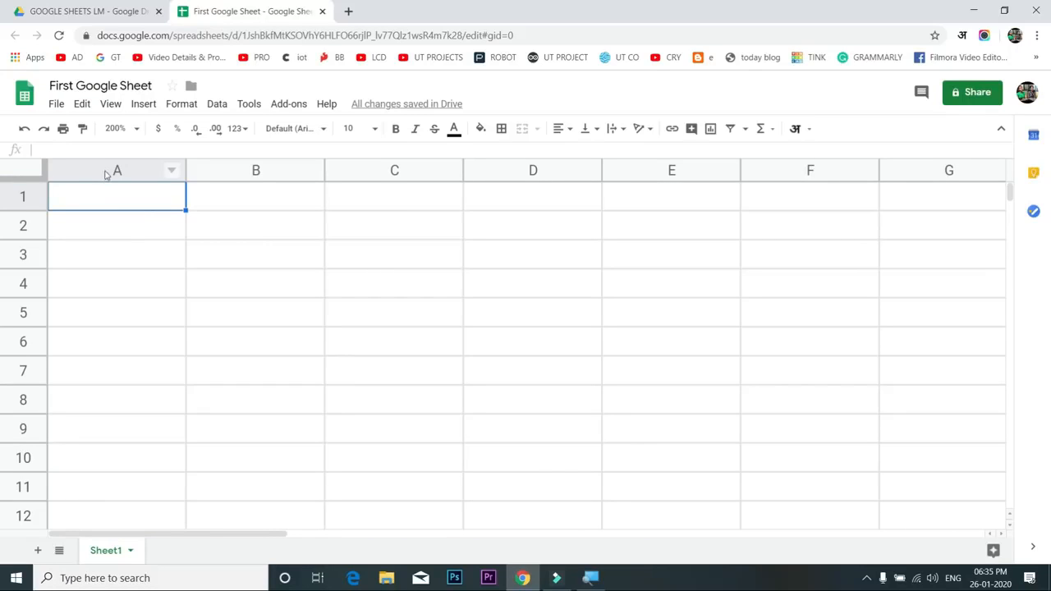
# Select row 1, add 1500 more rows at the bottom of the sheet, and select the new last row
pyautogui.click(23, 197)
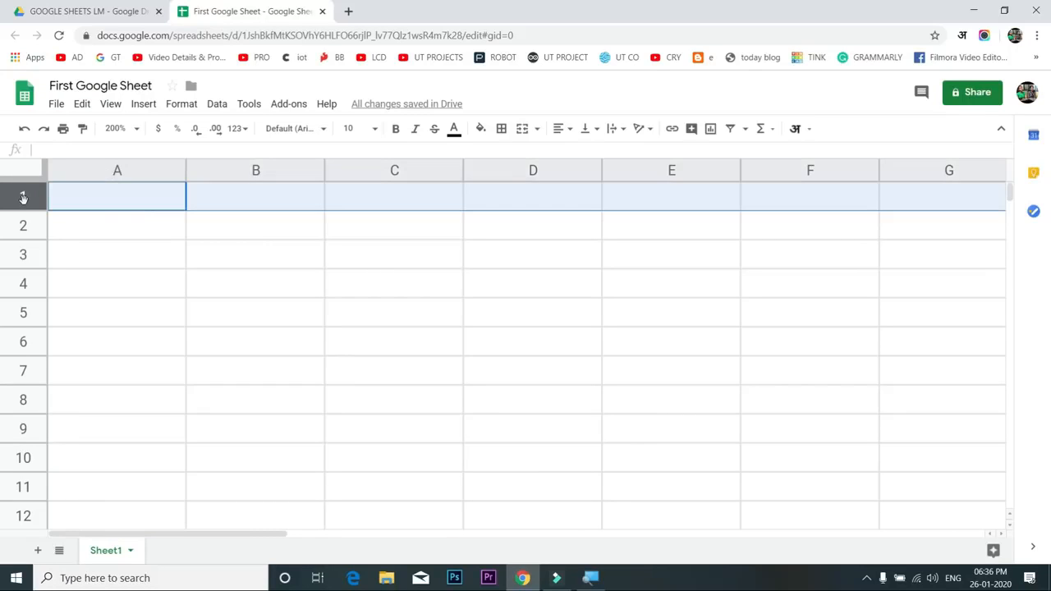
pyautogui.click(99, 210)
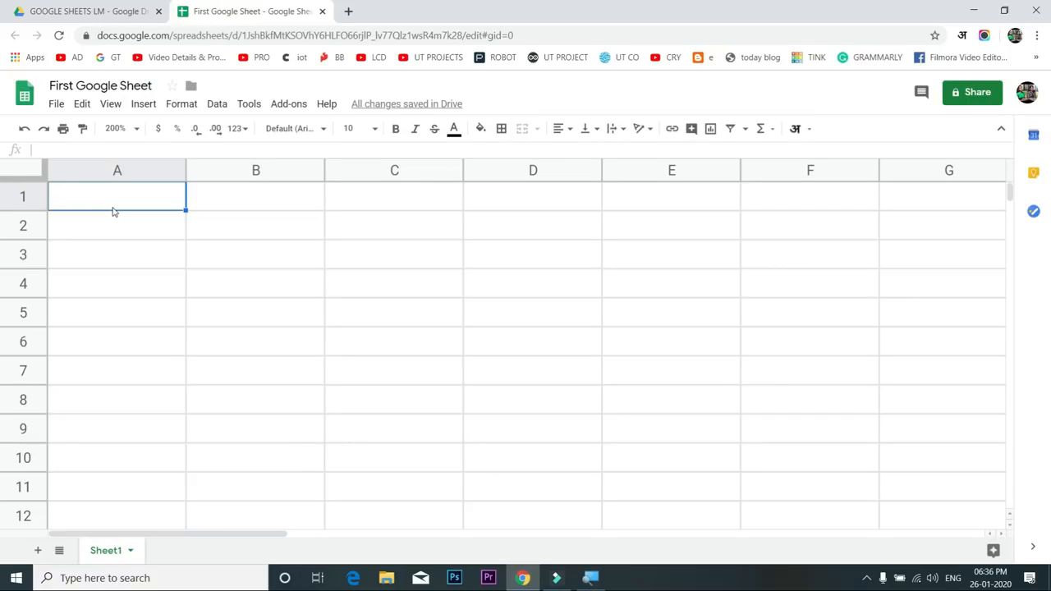
pyautogui.hotkey('ctrl', 'Down')
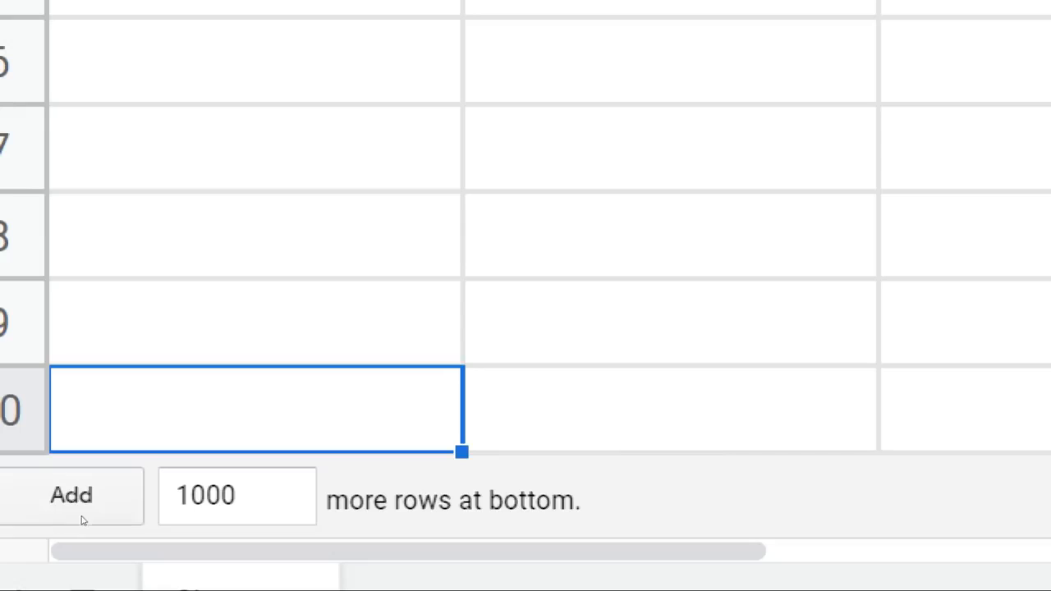
pyautogui.click(206, 496)
pyautogui.write('1500')
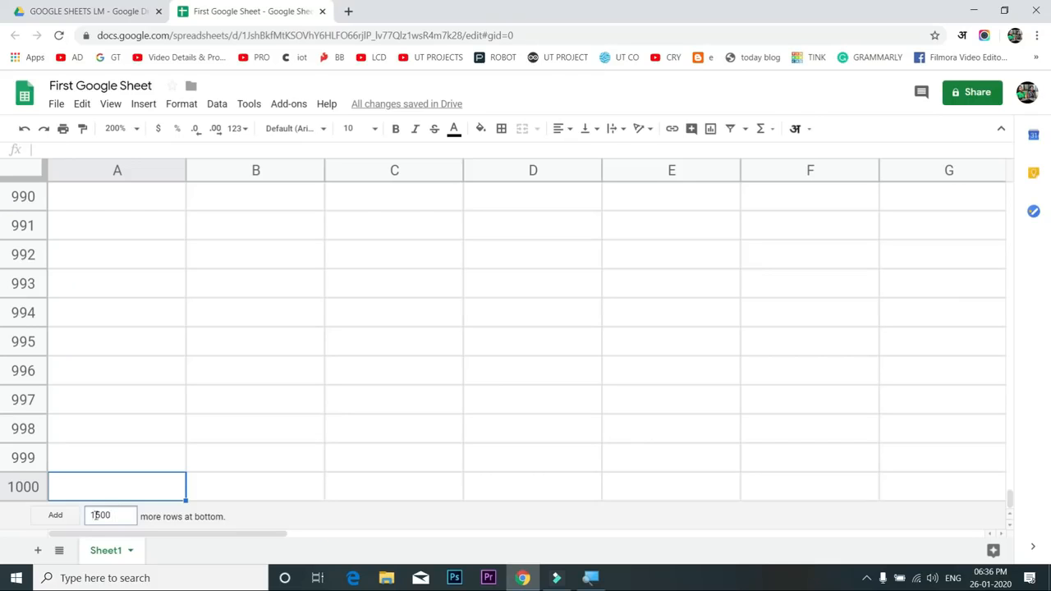
pyautogui.click(54, 517)
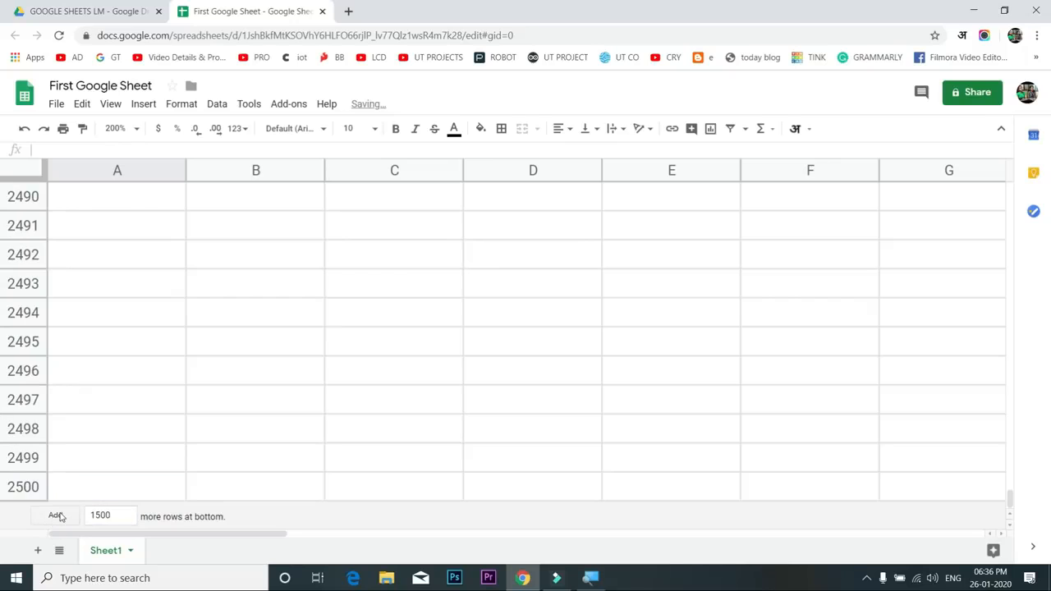
pyautogui.click(23, 487)
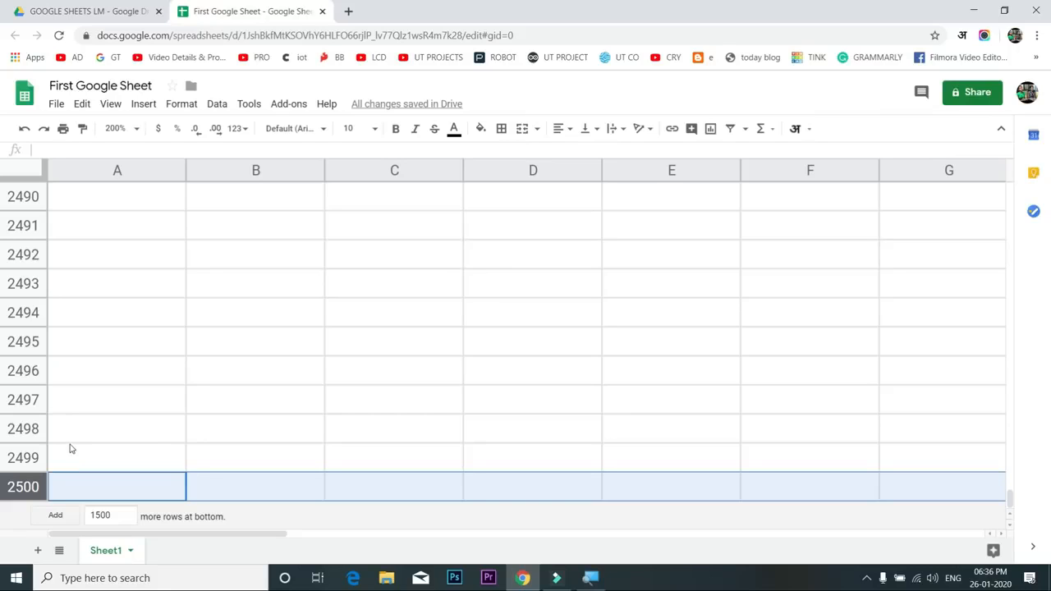
# Return to cell A1, and jump repeatedly between the last and first rows of column A
pyautogui.hotkey('ctrl', 'Home')
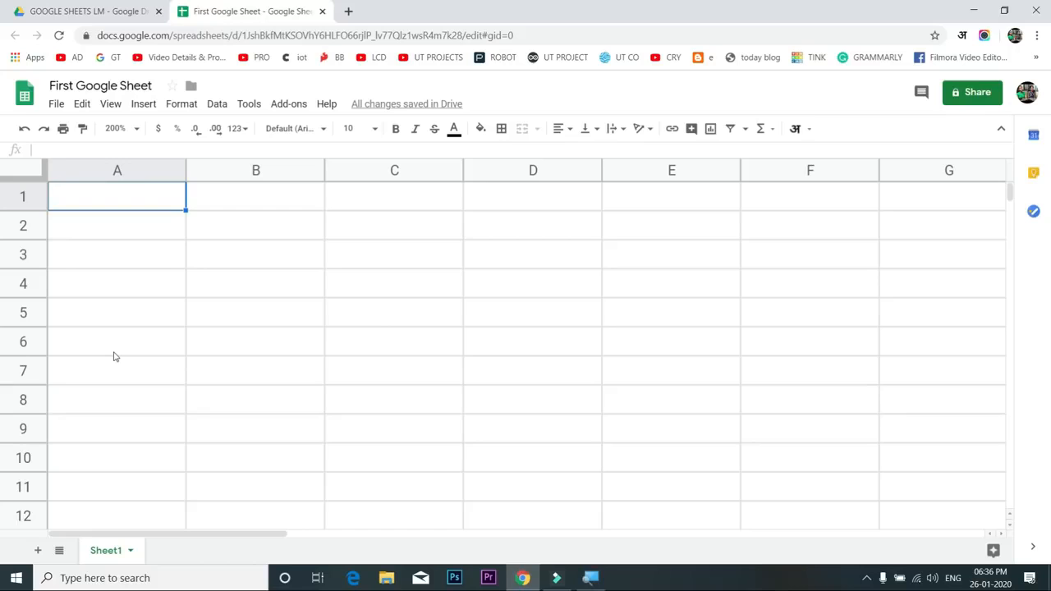
pyautogui.hotkey('ctrl', 'Down')
pyautogui.hotkey('ctrl', 'Up')
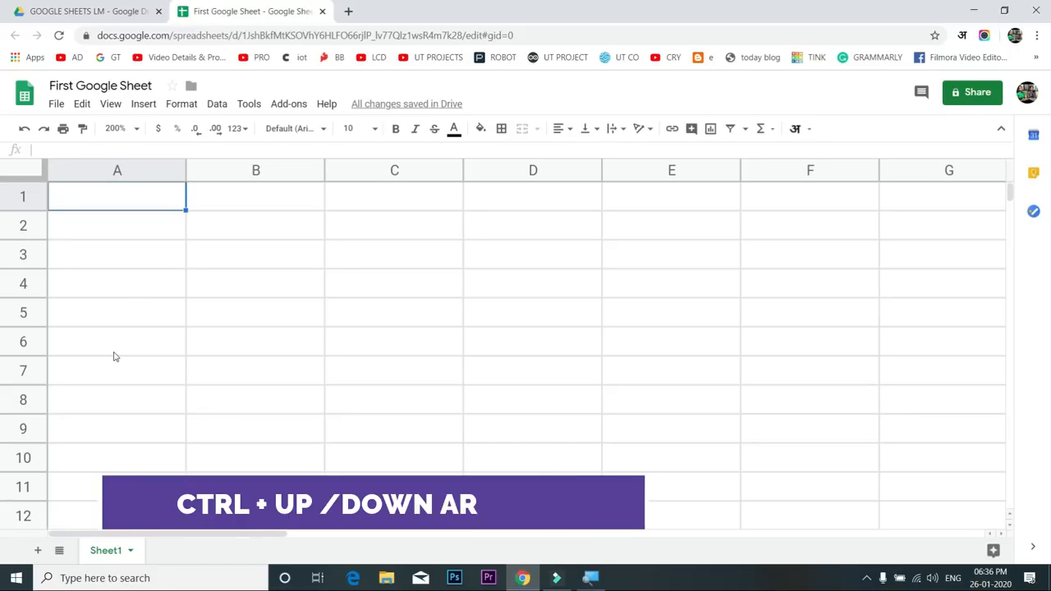
pyautogui.hotkey('ctrl', 'Down')
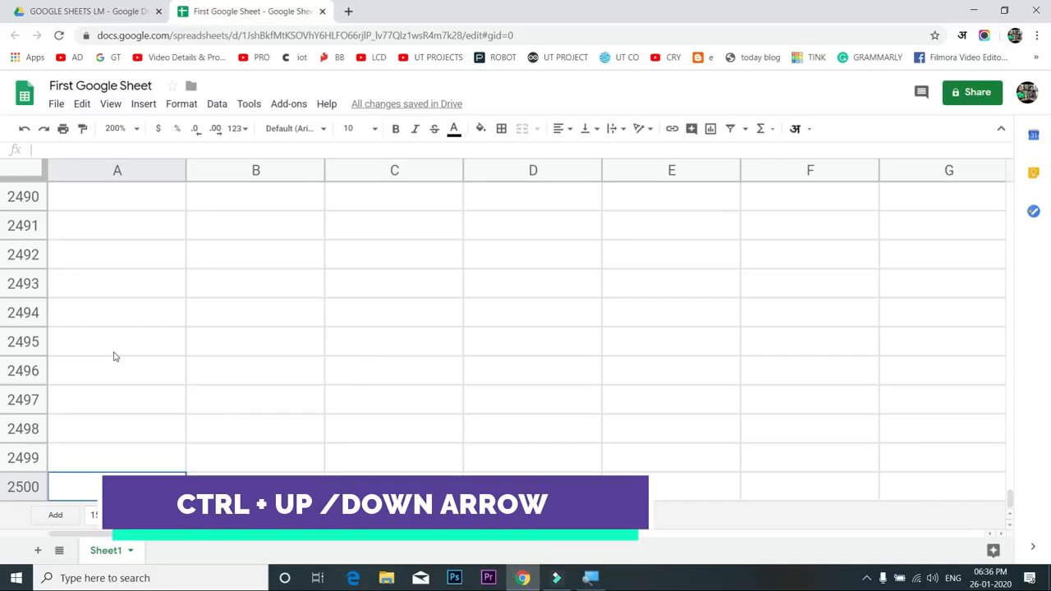
pyautogui.hotkey('ctrl', 'Up')
pyautogui.hotkey('ctrl', 'Down')
pyautogui.hotkey('ctrl', 'Up')
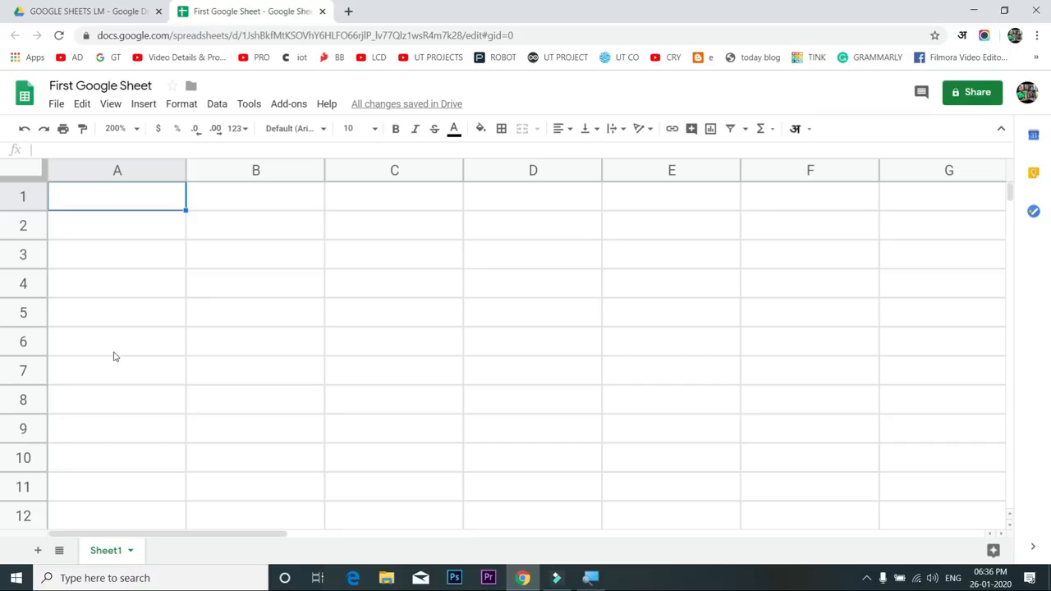
# Enter ROWS in cell B3 and COLUMNS in cell B4
pyautogui.doubleClick(245, 256)
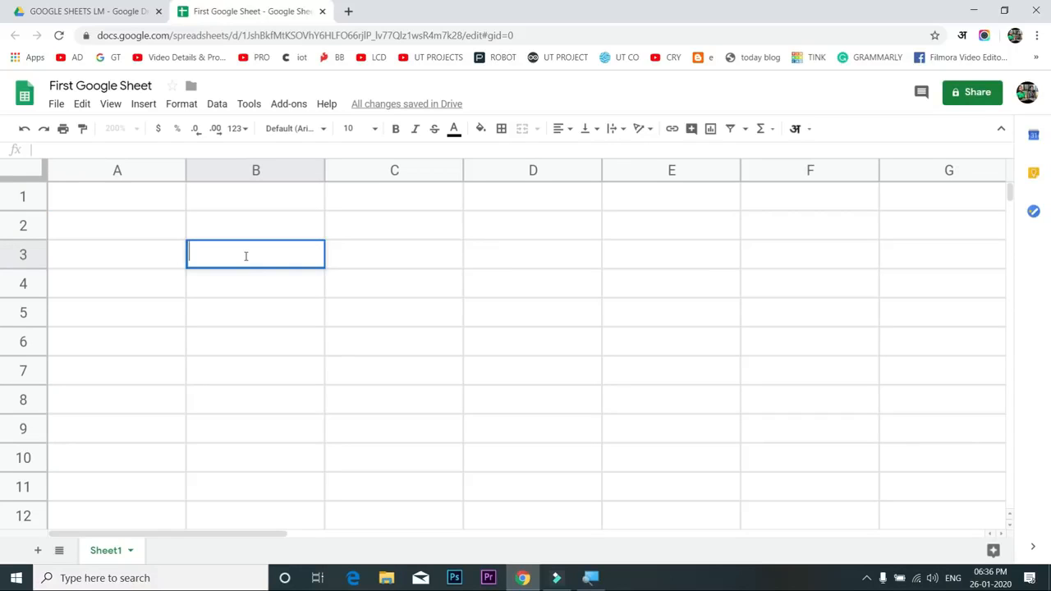
pyautogui.write('ROWS')
pyautogui.press('Return')
pyautogui.write('COLUMNS')
pyautogui.press('Return')
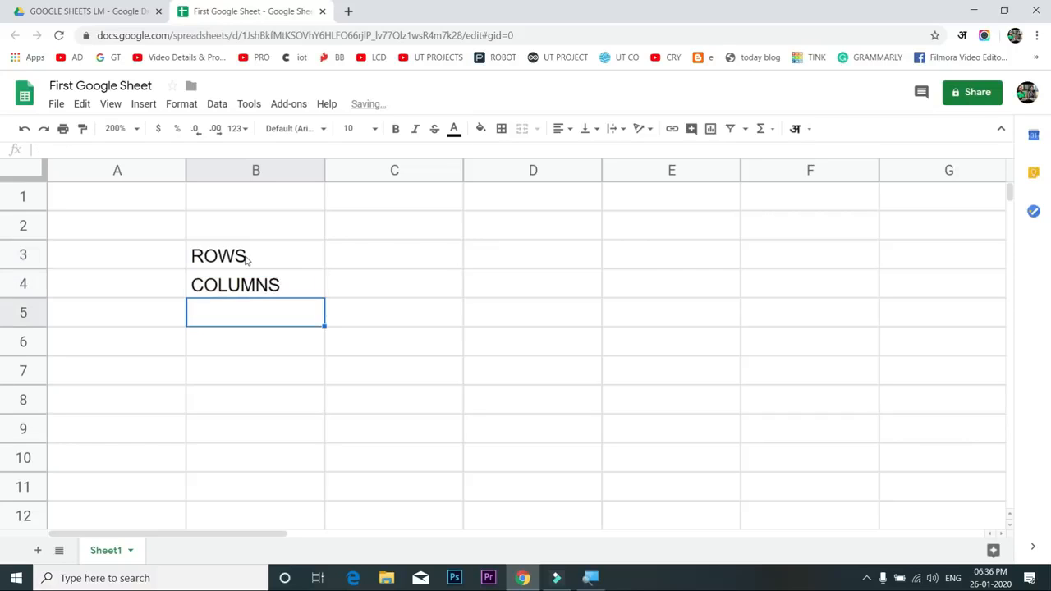
# Clear the text from cells B3 and B4, and select B3
pyautogui.moveTo(245, 259); pyautogui.dragTo(257, 295)
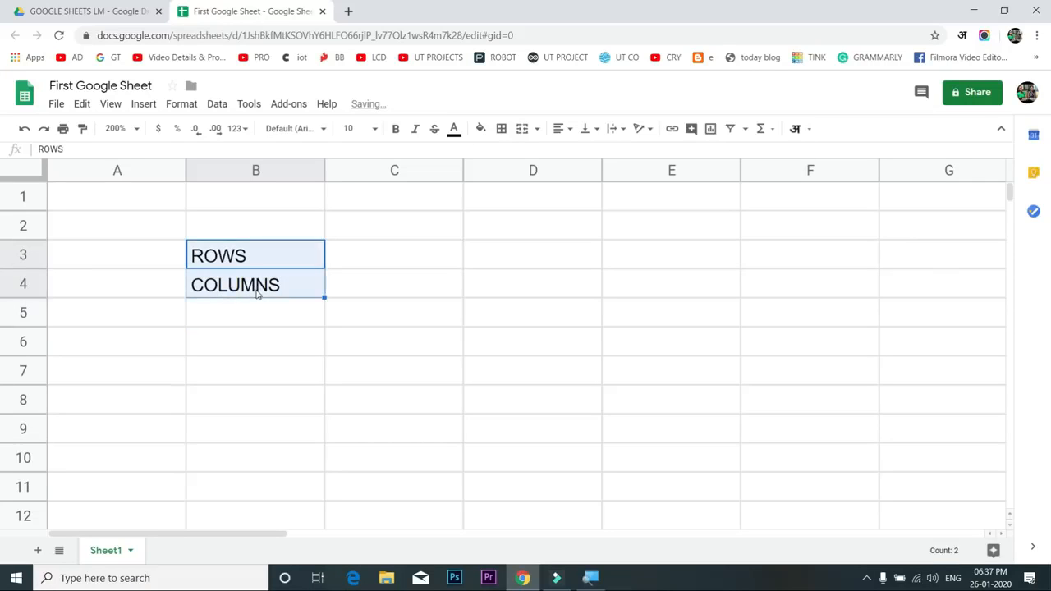
pyautogui.press('Delete')
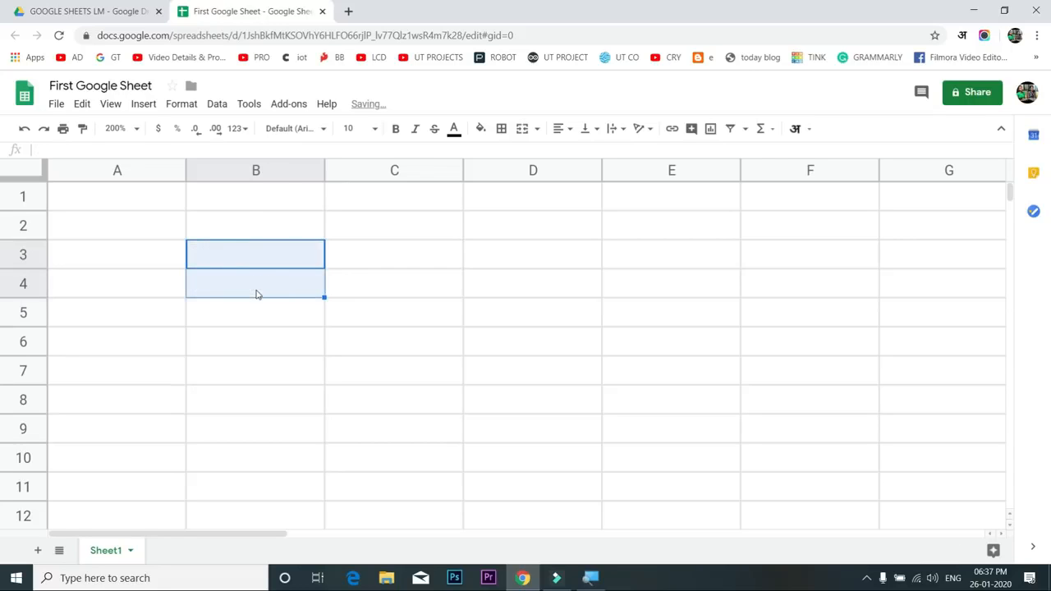
pyautogui.click(256, 293)
pyautogui.click(274, 263)
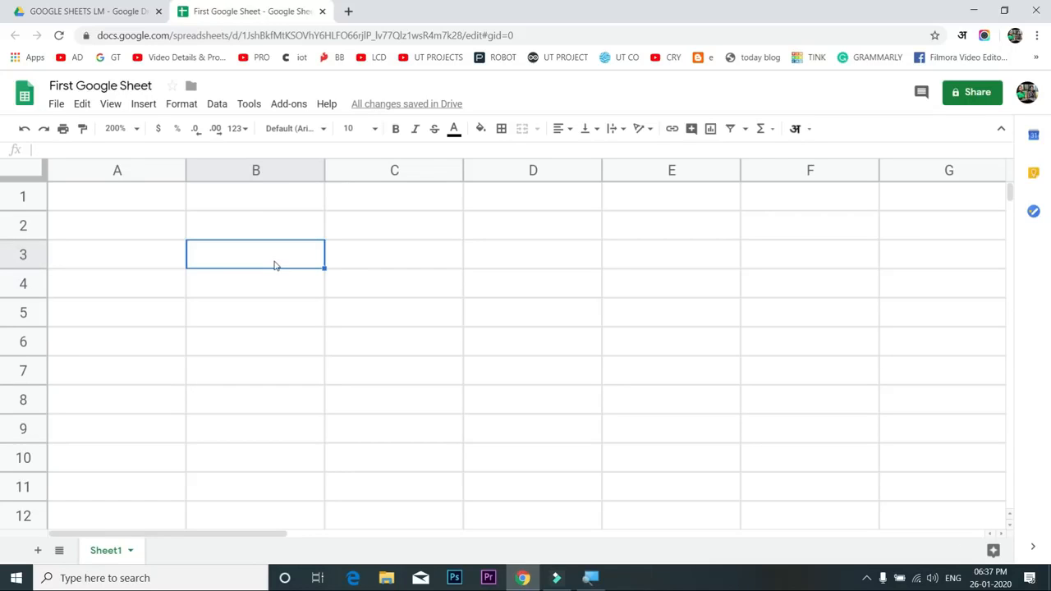
# Enter CELL in cell B4, and delete that text again
pyautogui.click(274, 280)
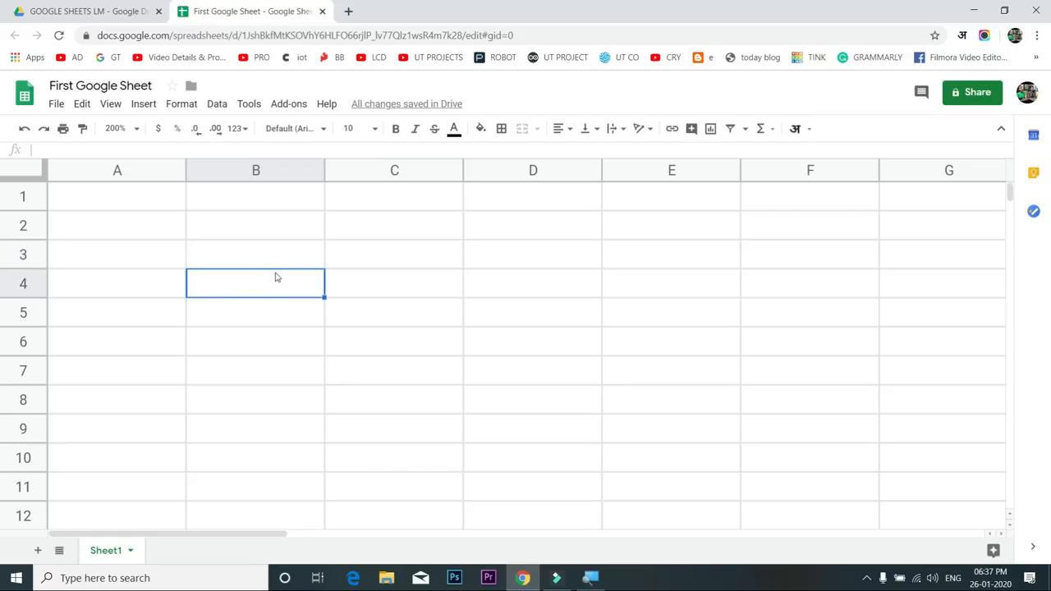
pyautogui.write('CELL')
pyautogui.press('Return')
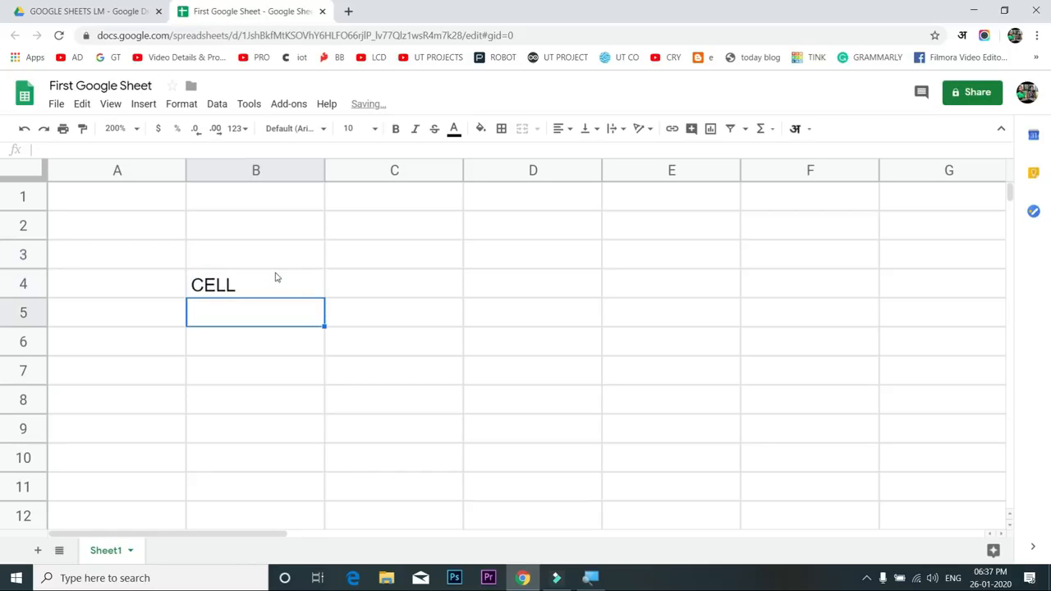
pyautogui.click(274, 279)
pyautogui.press('Delete')
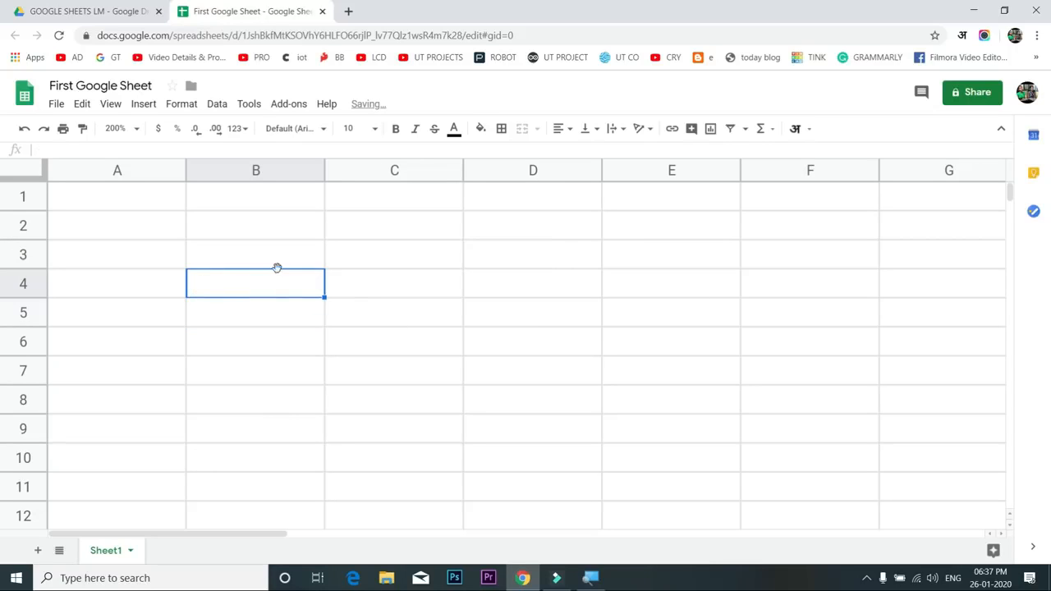
# Place the cursor in the formula bar for cell B3, leave it empty, and select cell B4
pyautogui.click(278, 265)
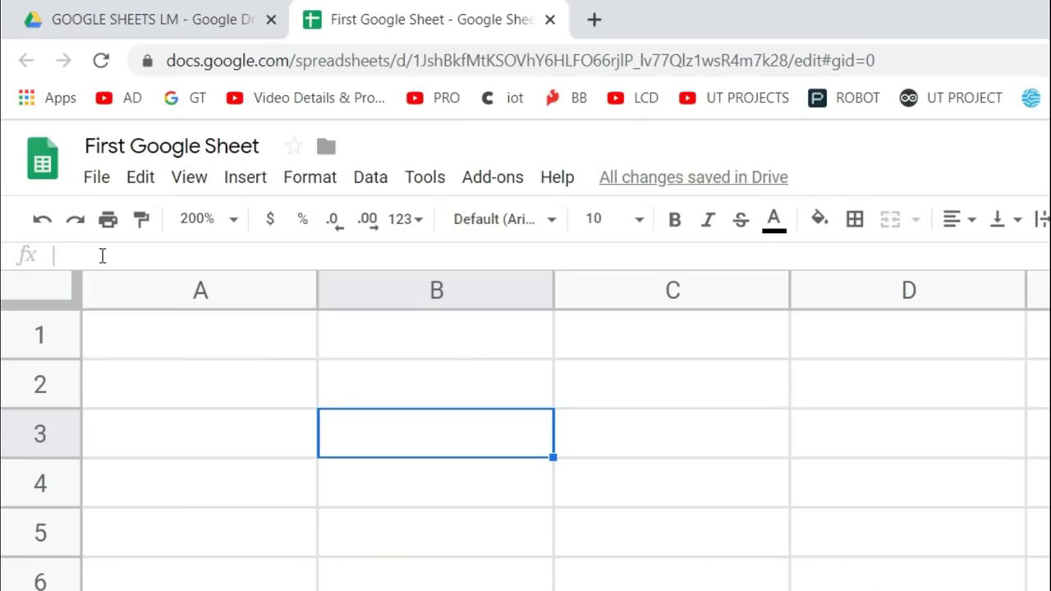
pyautogui.click(82, 254)
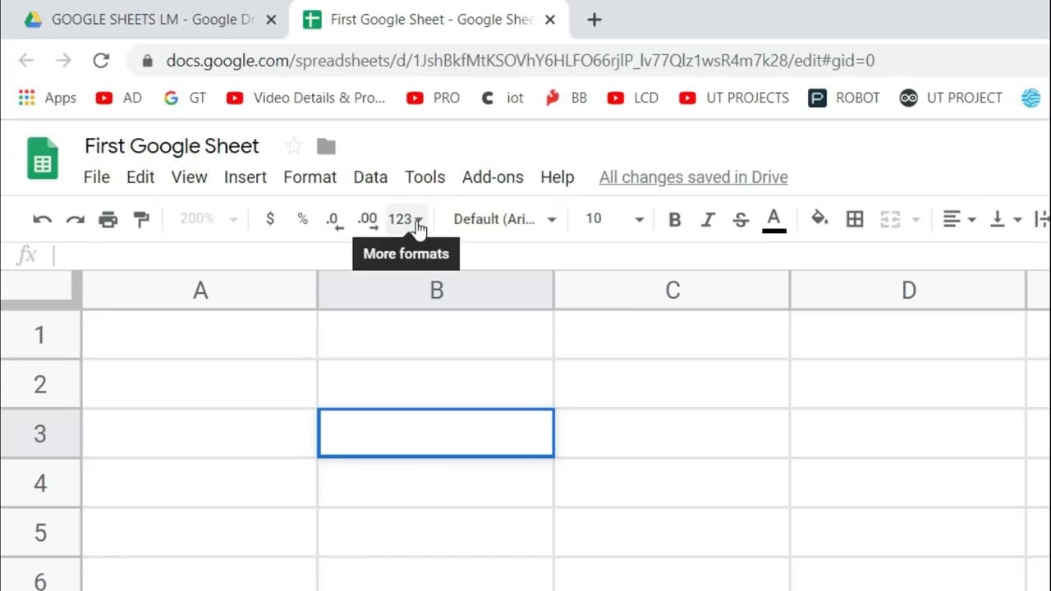
pyautogui.click(433, 481)
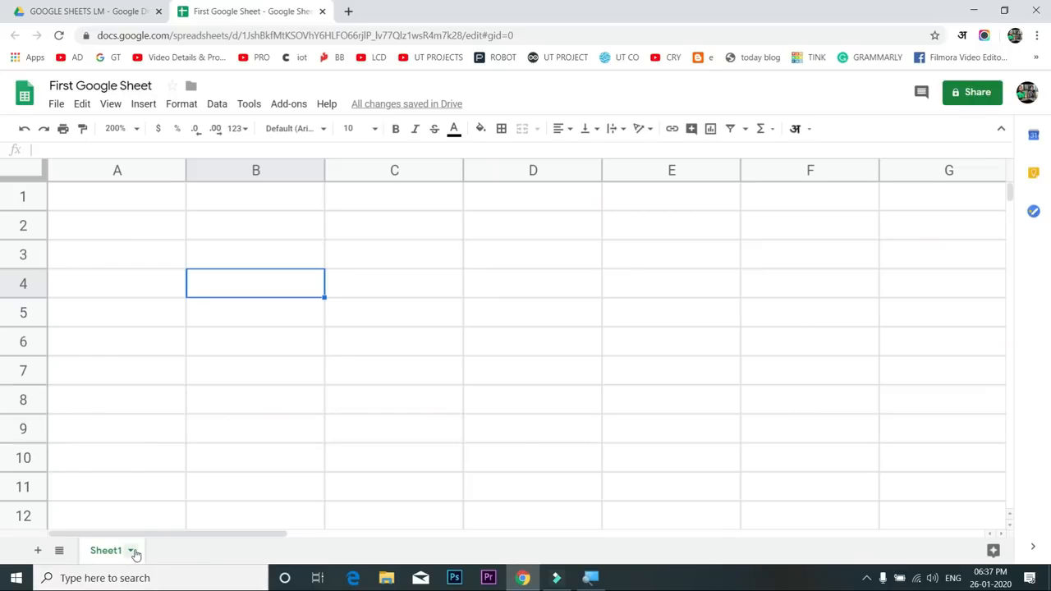
# Check the options available for Sheet1, and add a second sheet to the spreadsheet
pyautogui.click(129, 550)
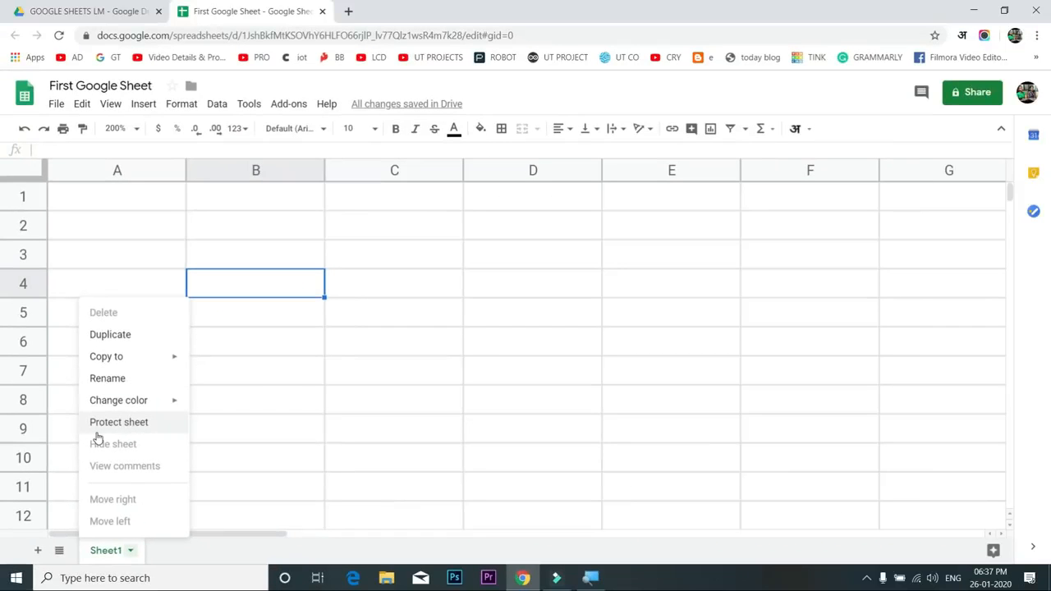
pyautogui.click(173, 559)
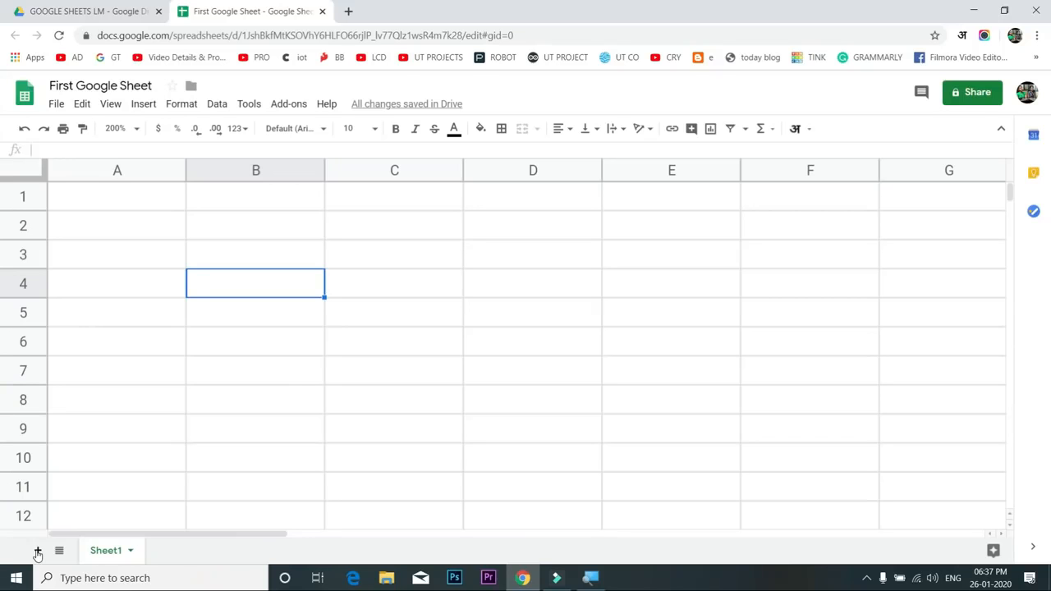
pyautogui.click(37, 551)
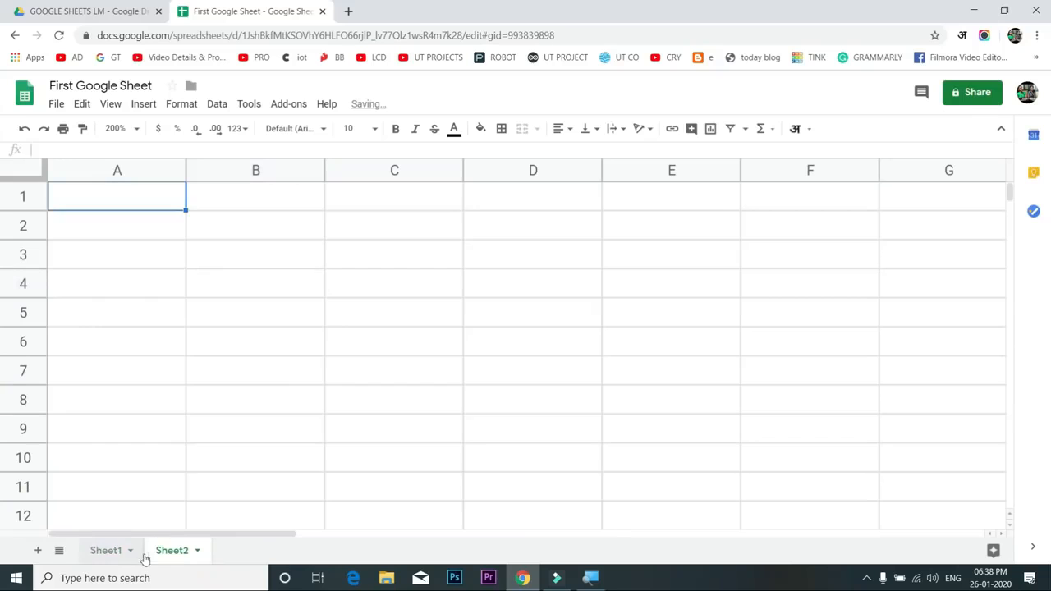
# Rename the new sheet, Sheet2, as STUDENT DATA
pyautogui.click(195, 552)
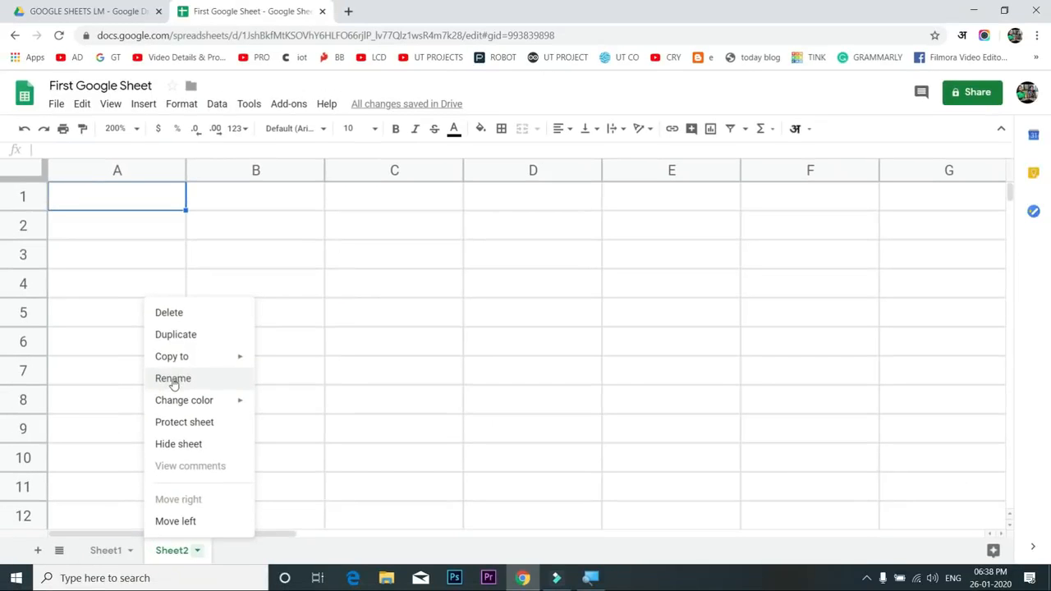
pyautogui.click(173, 379)
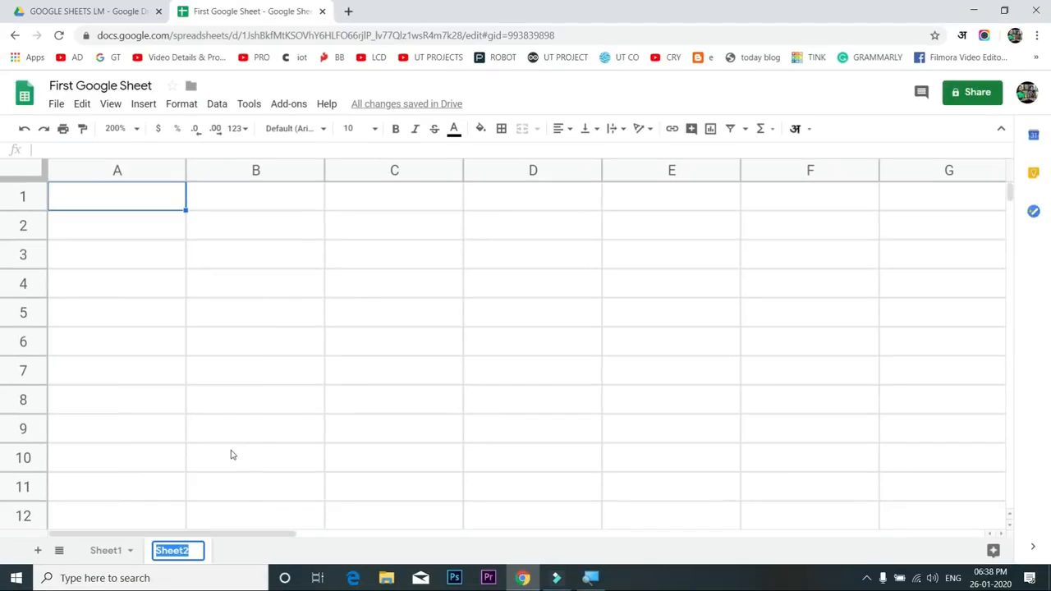
pyautogui.press('BackSpace')
pyautogui.write('s')
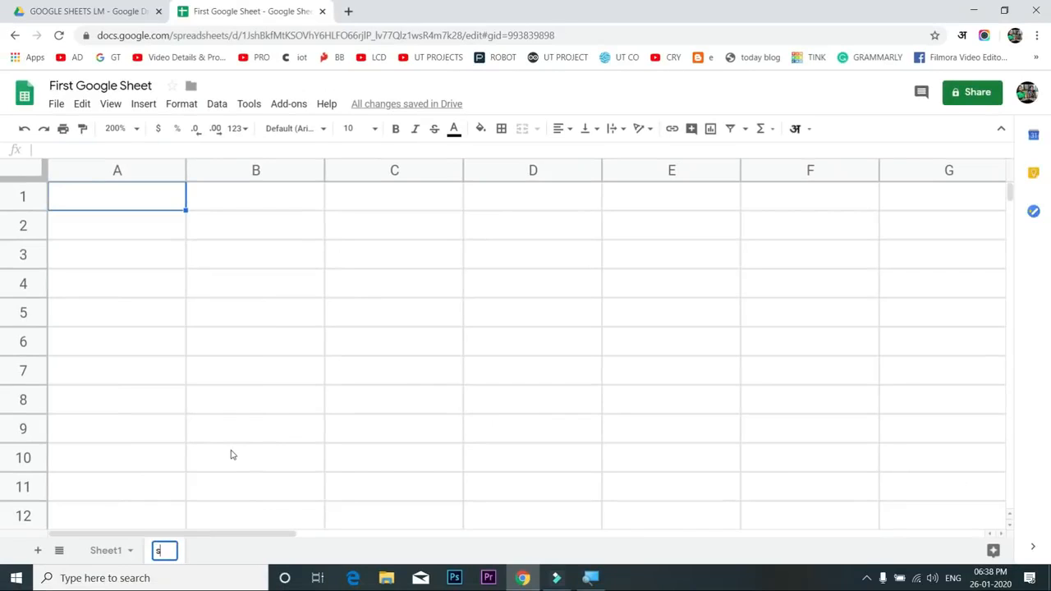
pyautogui.press('BackSpace')
pyautogui.write('STUD')
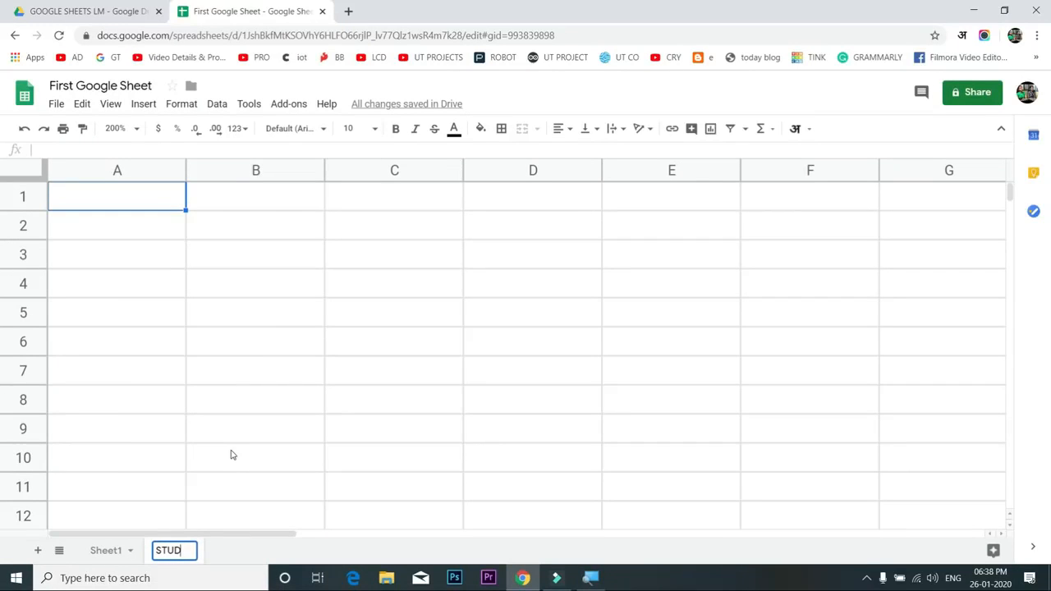
pyautogui.write('ENT DATA')
pyautogui.press('Return')
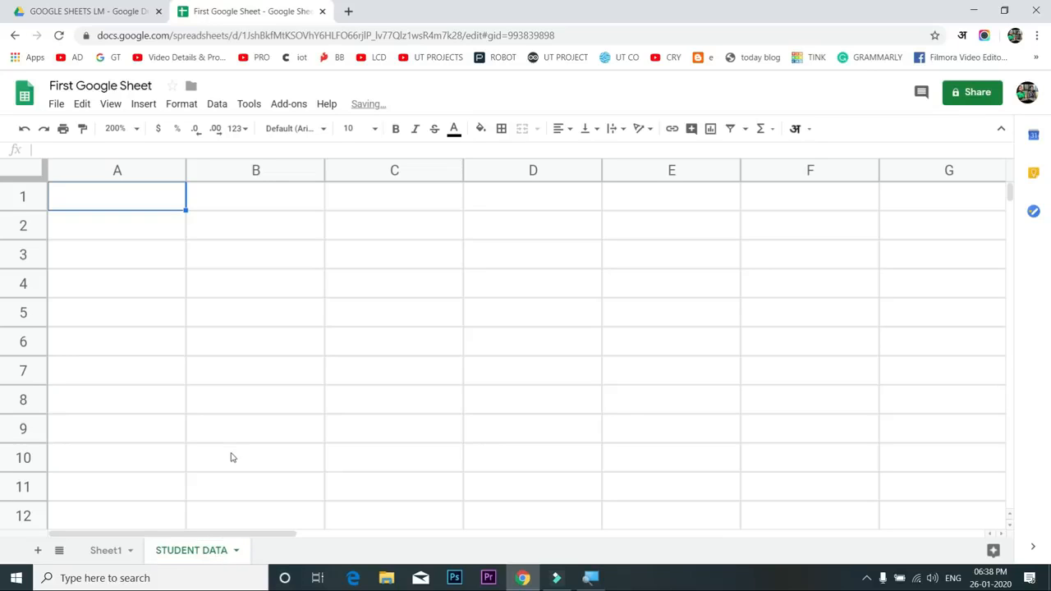
# Change the tab color of the STUDENT DATA sheet to light cornflower blue, keeping its name
pyautogui.doubleClick(228, 552)
pyautogui.click(239, 549)
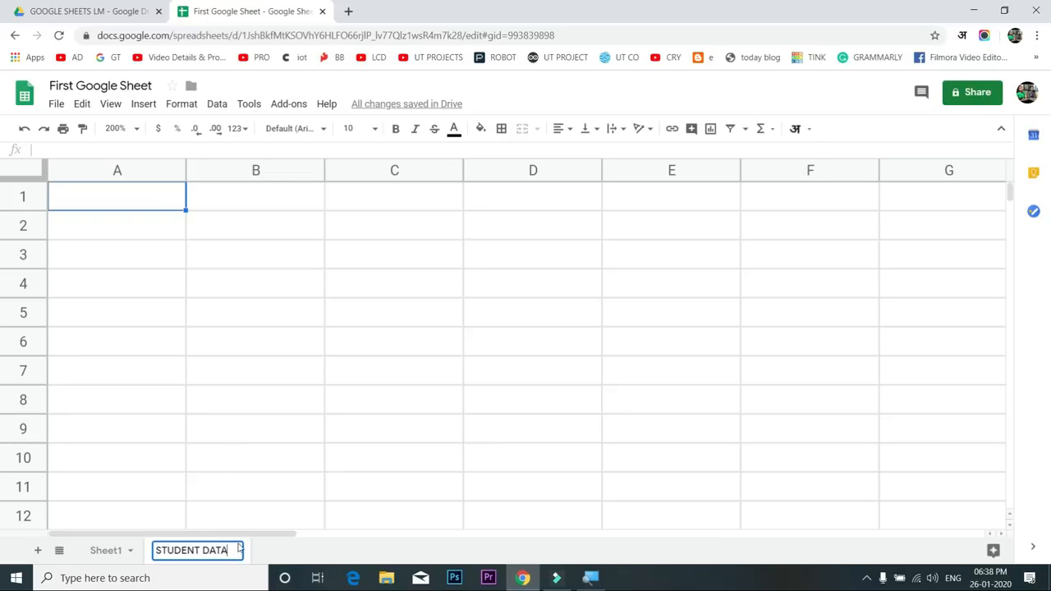
pyautogui.press('Return')
pyautogui.click(236, 550)
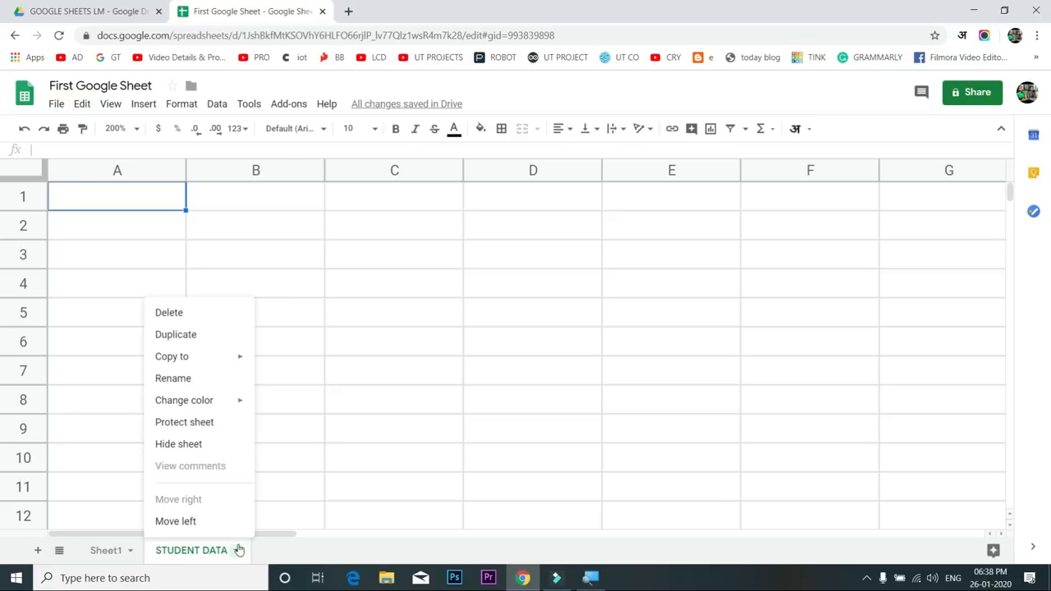
pyautogui.moveTo(232, 408)
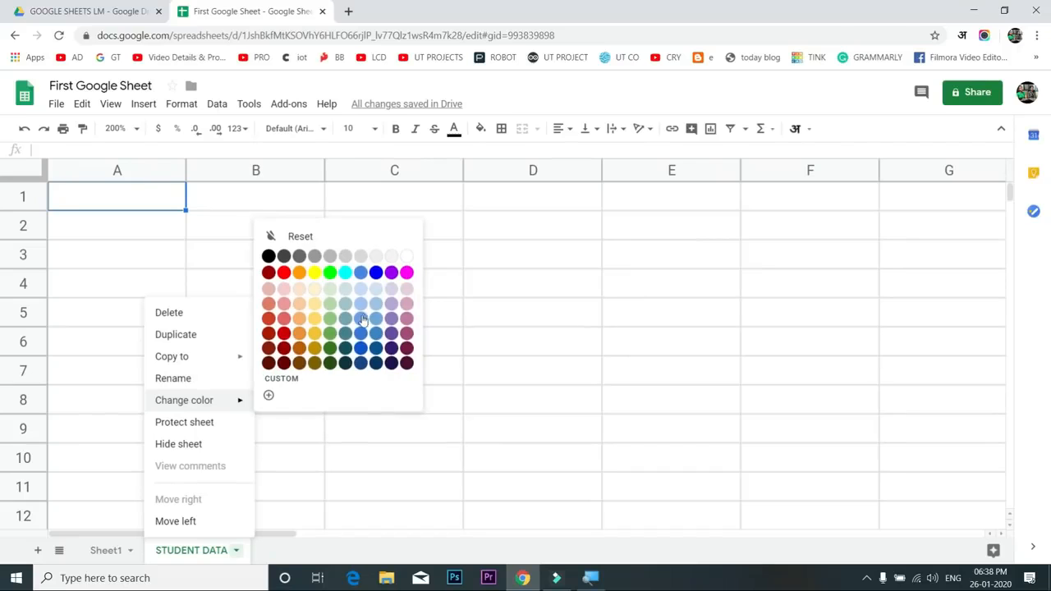
pyautogui.click(489, 264)
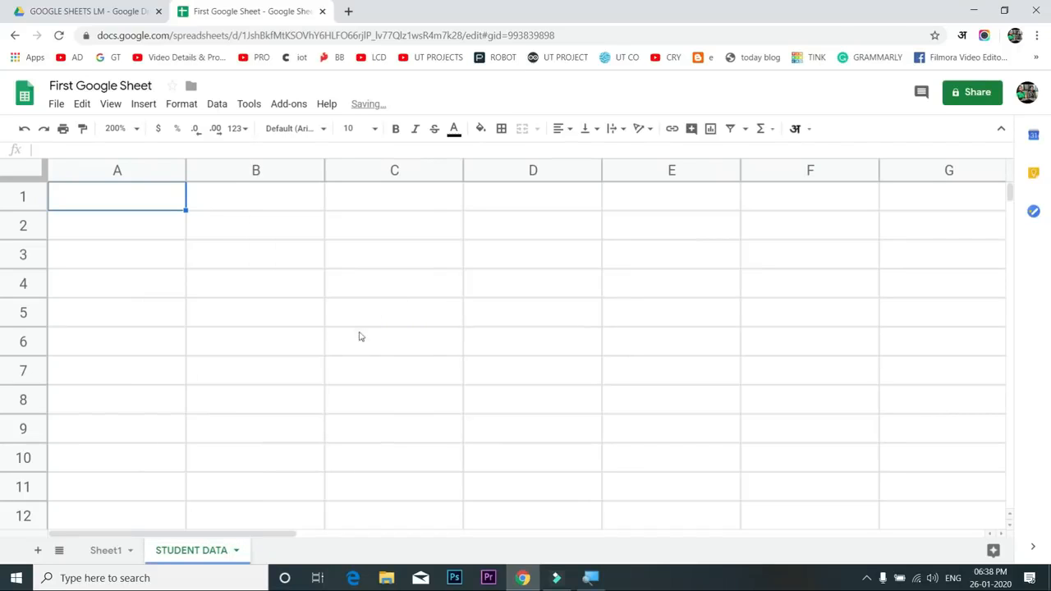
# Change the tab color of Sheet1 to dark magenta
pyautogui.click(131, 551)
pyautogui.moveTo(129, 402)
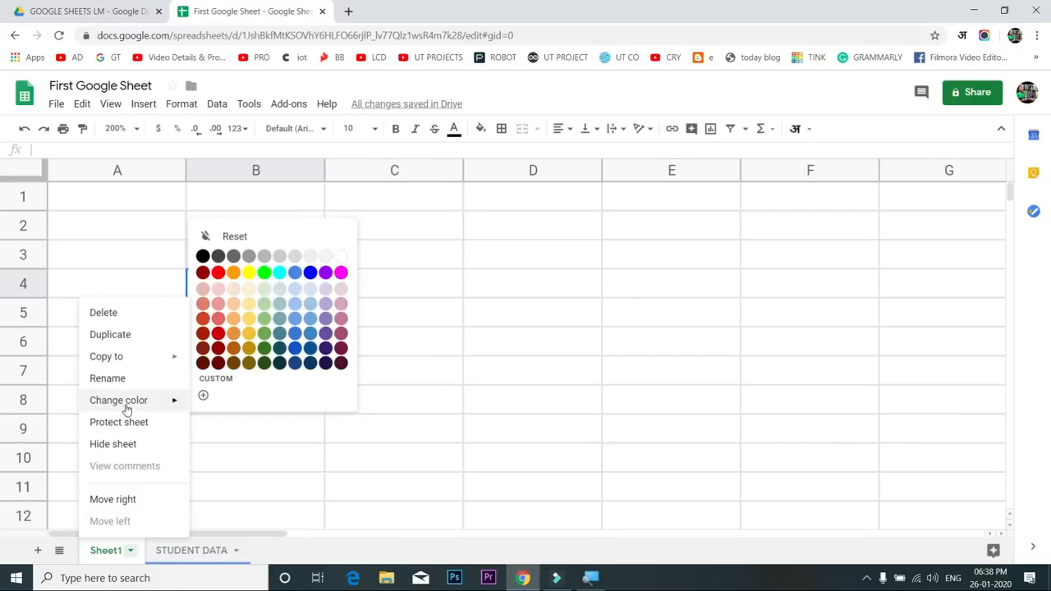
pyautogui.click(342, 334)
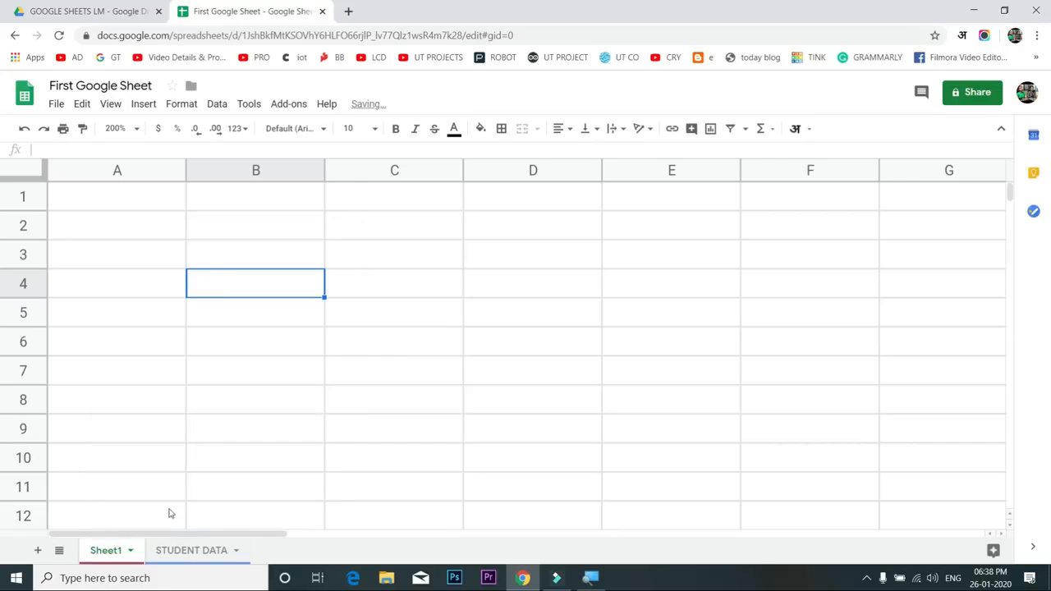
# Switch to STUDENT DATA and back to Sheet1 through the list of all sheets, and return to STUDENT DATA
pyautogui.click(60, 552)
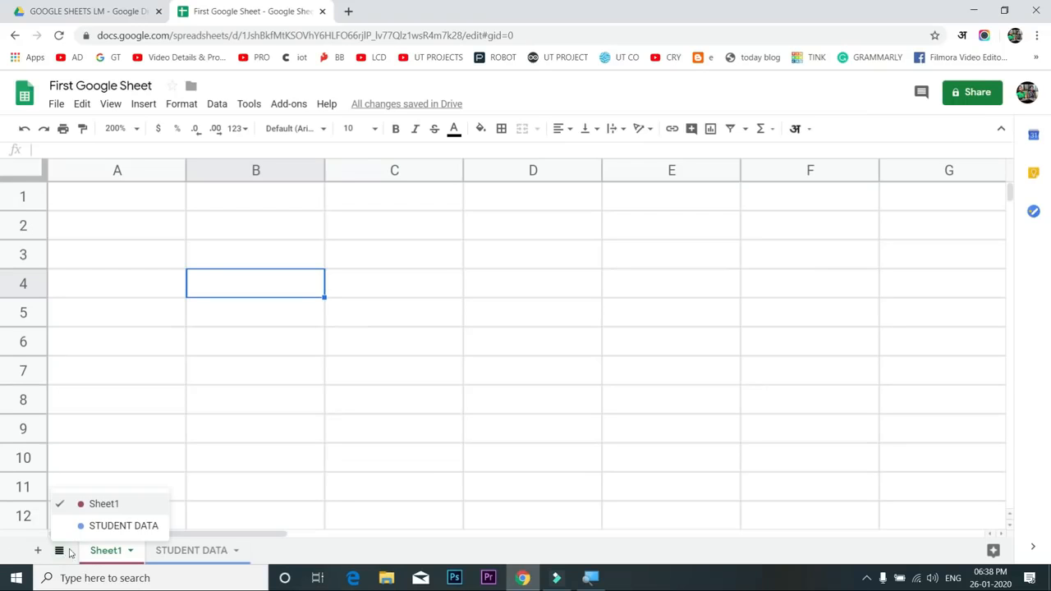
pyautogui.click(89, 528)
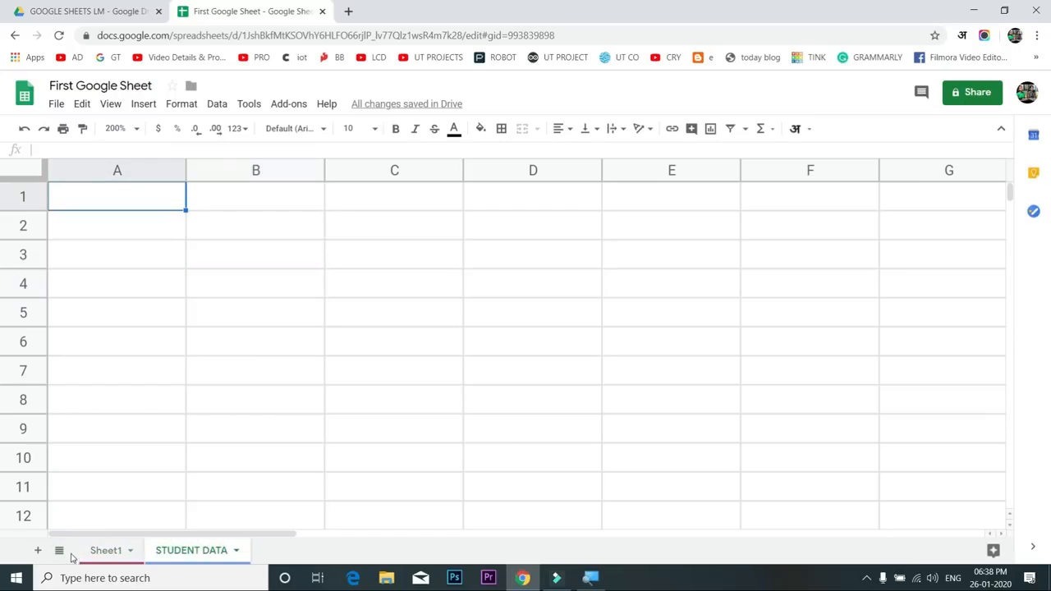
pyautogui.click(61, 550)
pyautogui.click(82, 503)
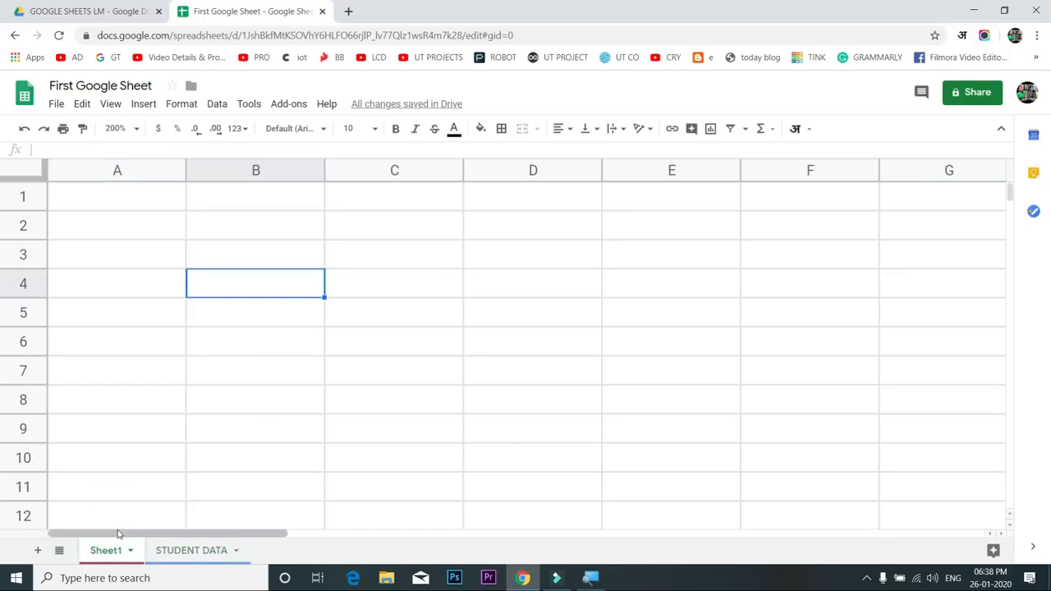
pyautogui.click(201, 556)
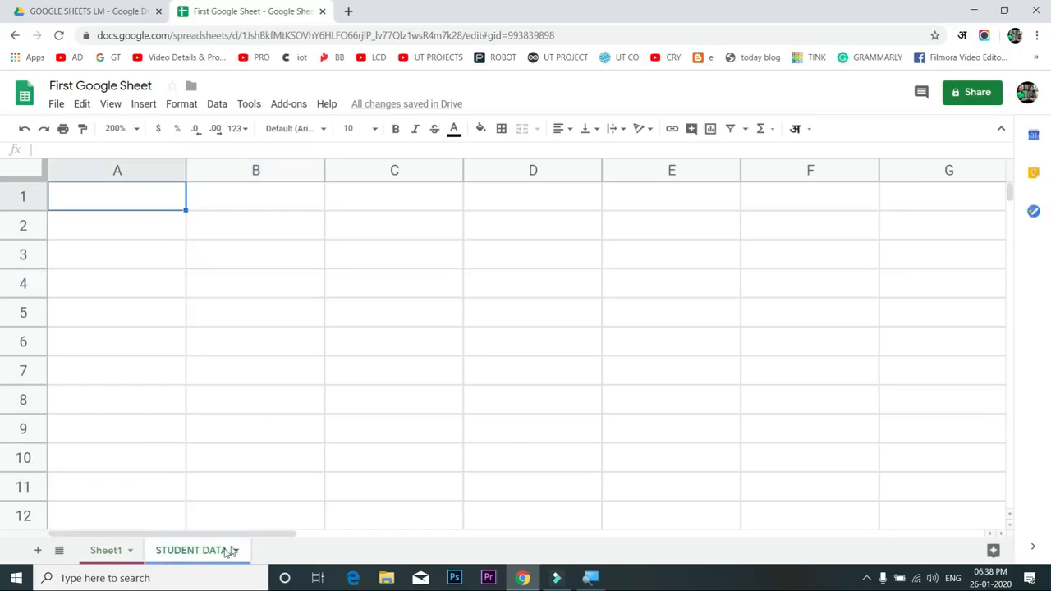
# Review the sheet options for STUDENT DATA and hide that sheet
pyautogui.click(236, 551)
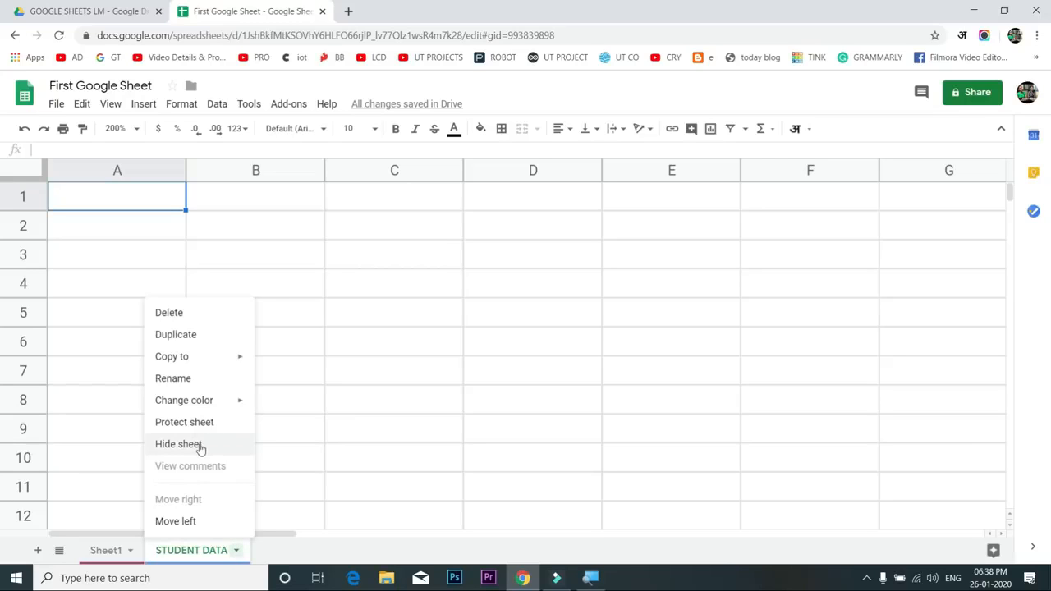
pyautogui.moveTo(220, 357)
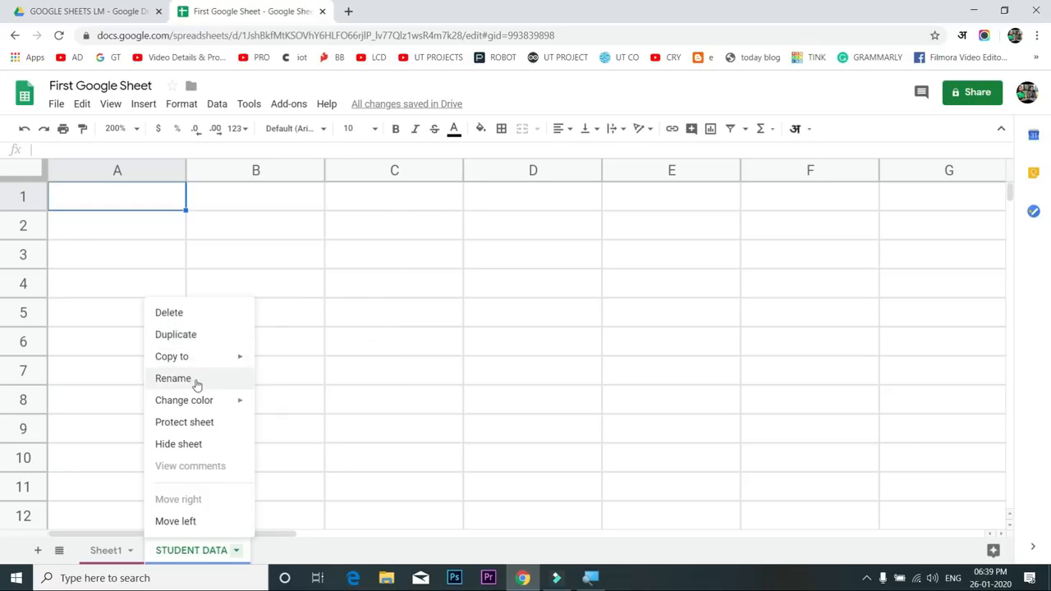
pyautogui.click(194, 445)
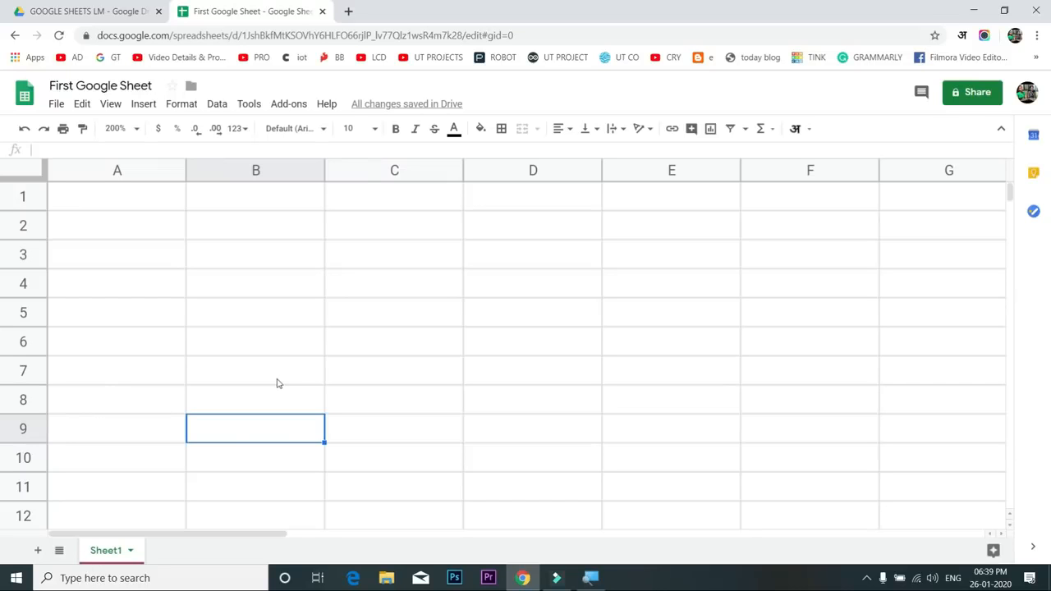
# Check the options for Sheet1, and unhide STUDENT DATA from the list of all sheets
pyautogui.click(130, 551)
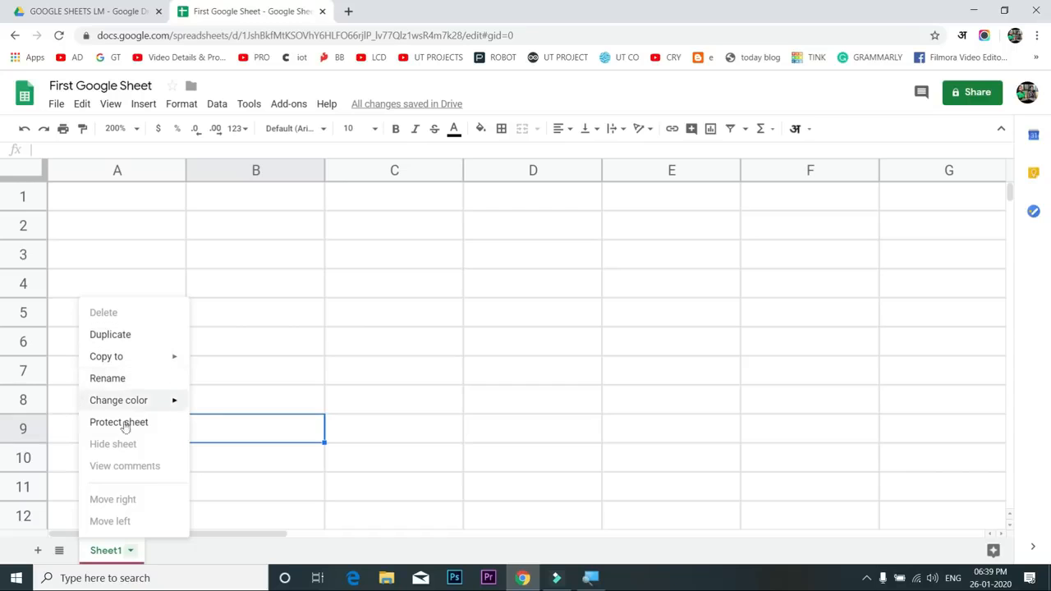
pyautogui.click(60, 552)
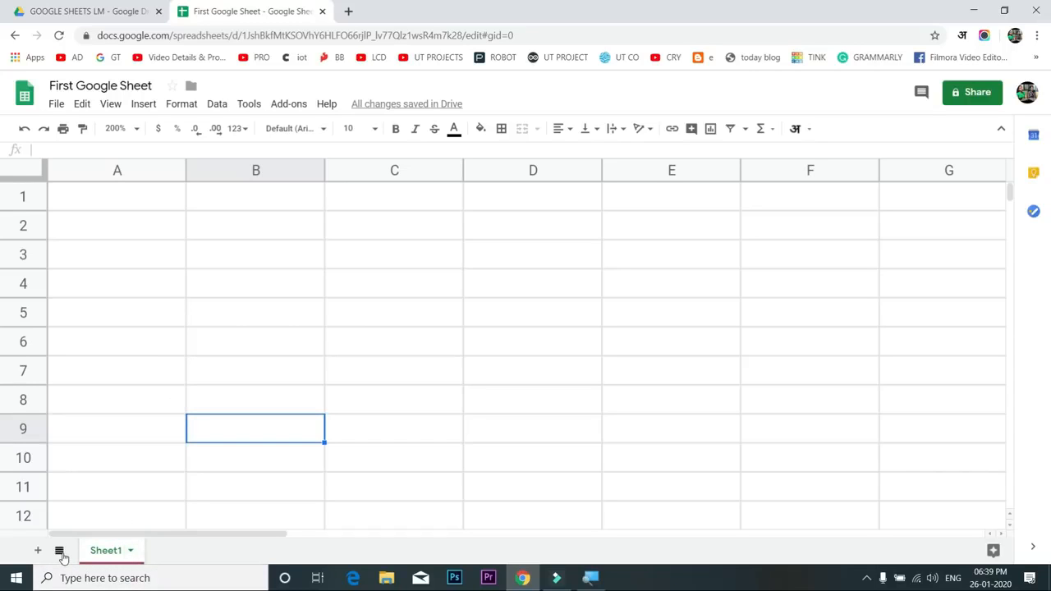
pyautogui.click(60, 551)
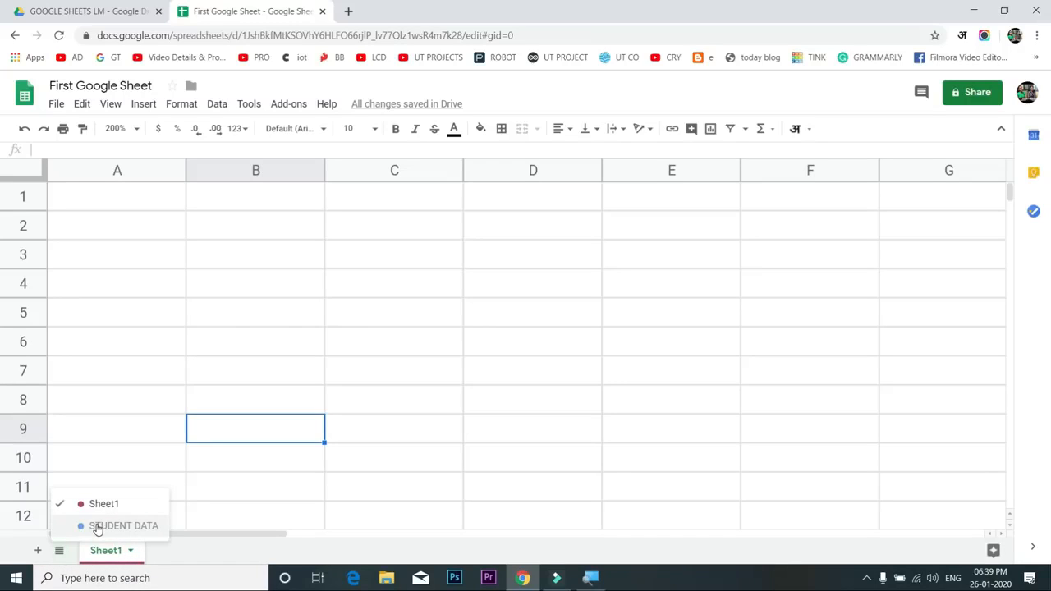
pyautogui.click(92, 530)
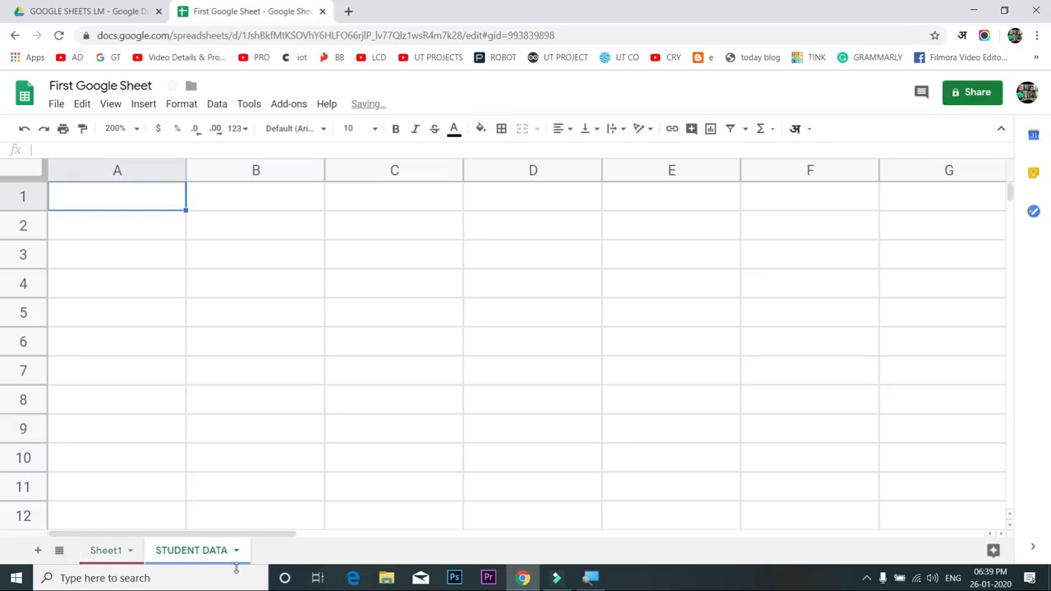
# Check the list of all sheets, and hide the STUDENT DATA sheet again
pyautogui.click(59, 550)
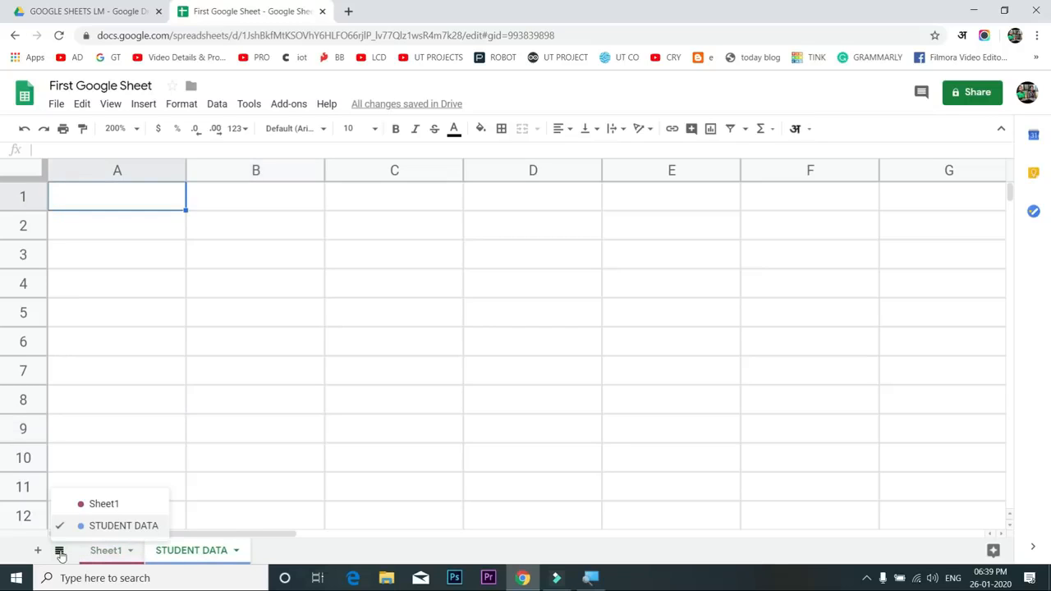
pyautogui.click(215, 550)
pyautogui.click(233, 551)
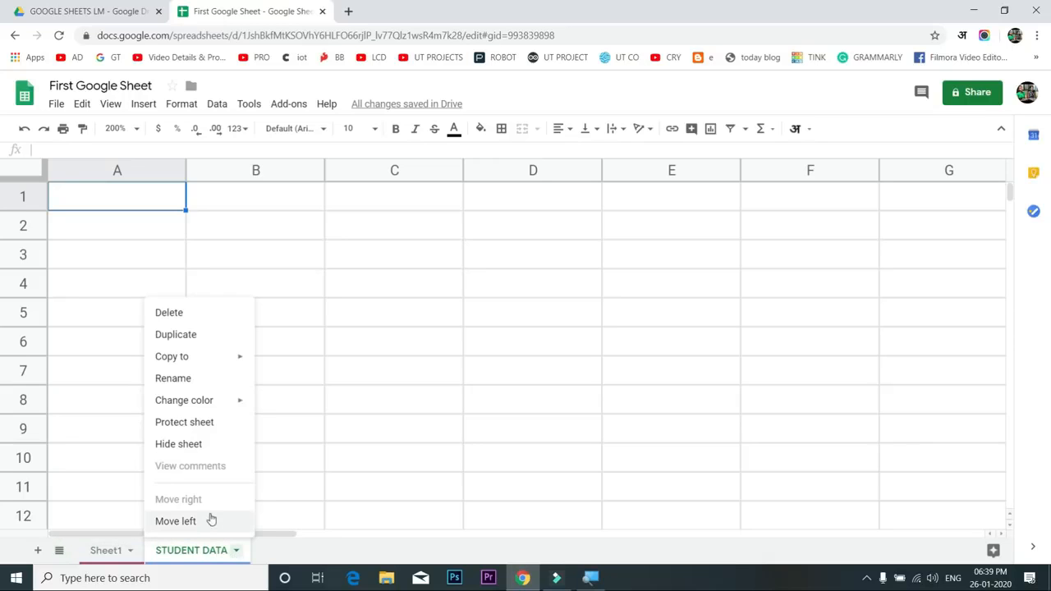
pyautogui.click(179, 444)
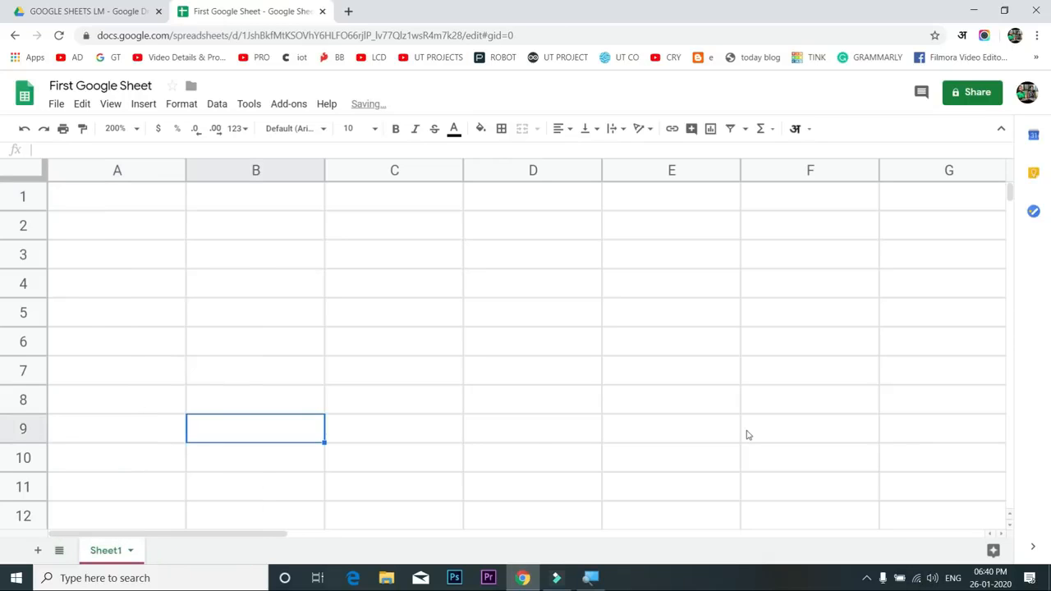
# Restore STUDENT DATA from the spreadsheet's hidden sheets
pyautogui.click(110, 105)
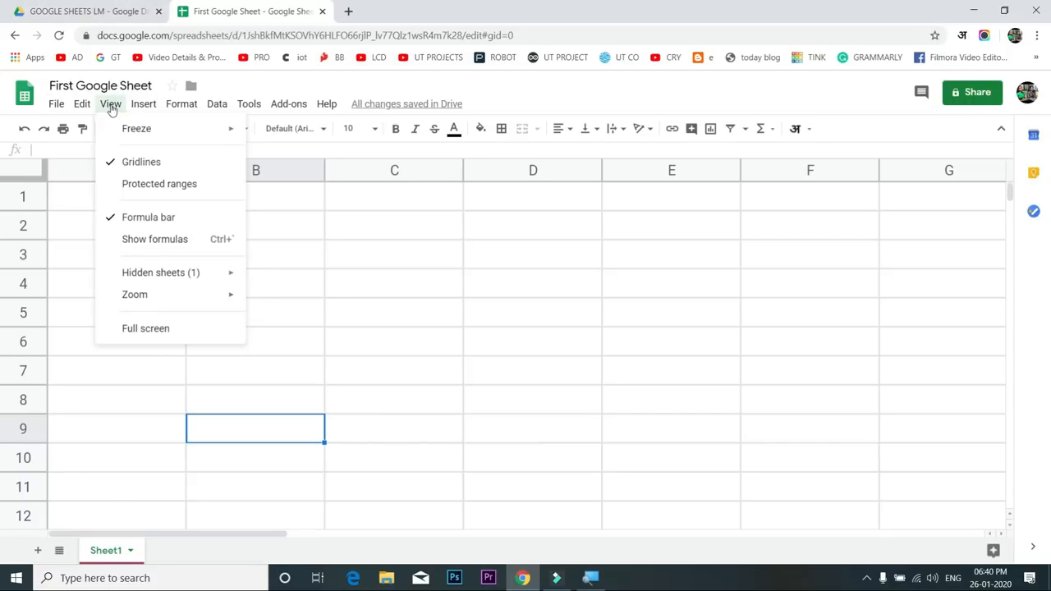
pyautogui.moveTo(191, 276)
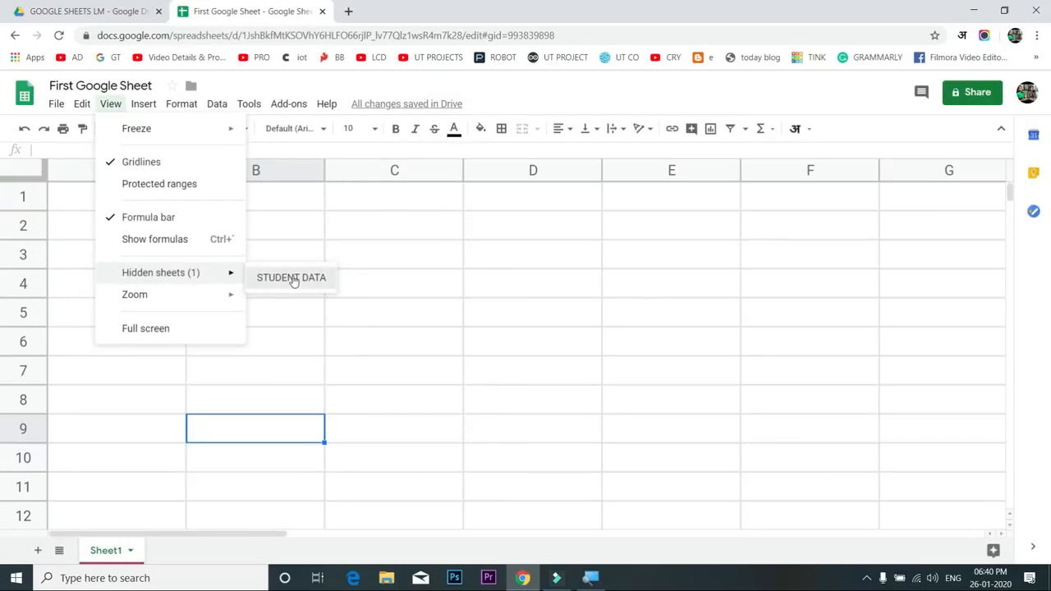
pyautogui.click(293, 279)
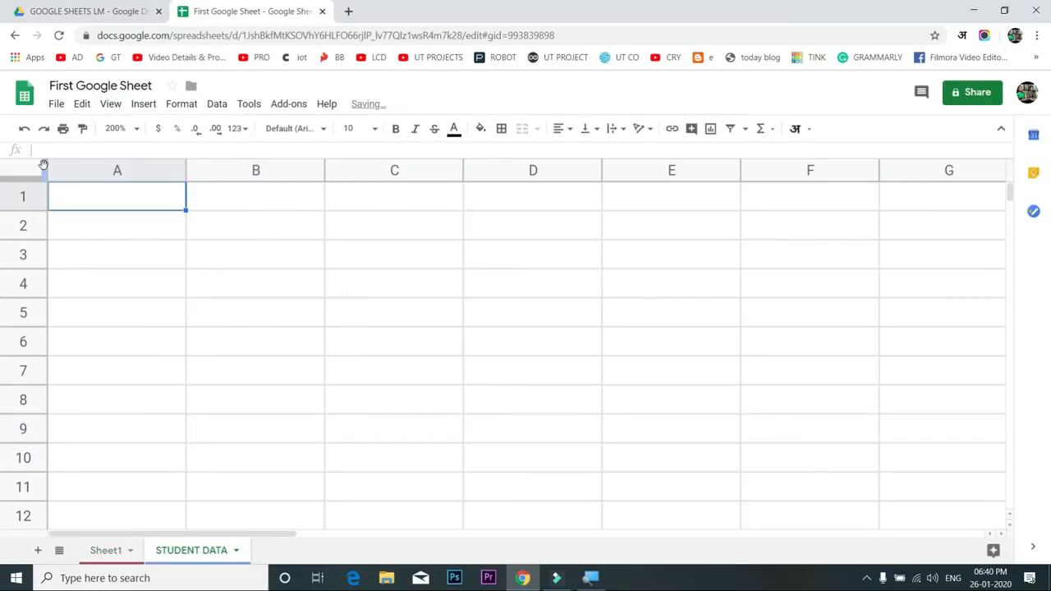
# Examine the list of all sheets, and select cell A1 in STUDENT DATA
pyautogui.click(59, 551)
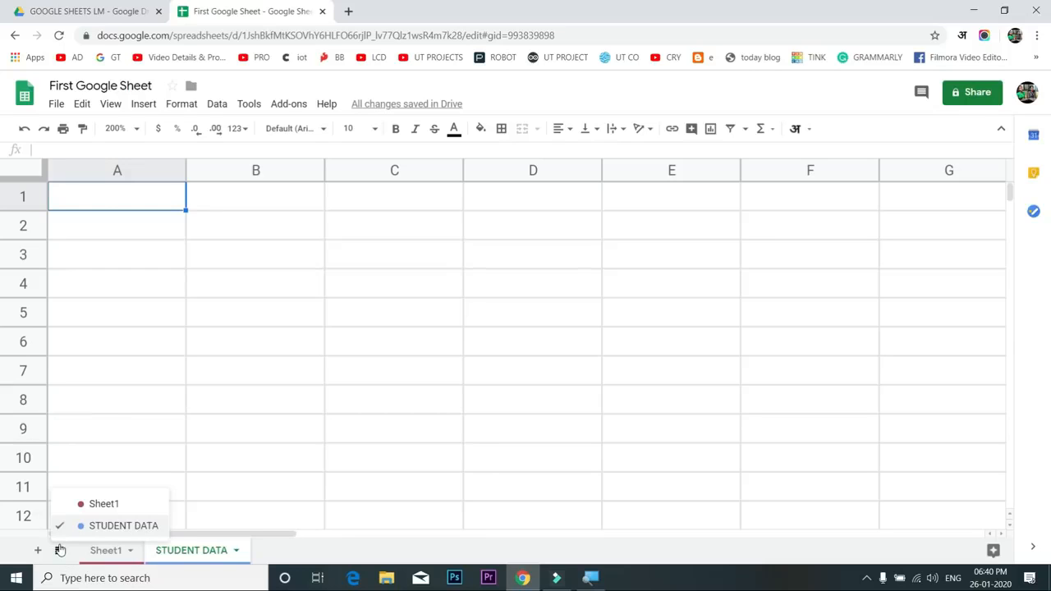
pyautogui.click(193, 490)
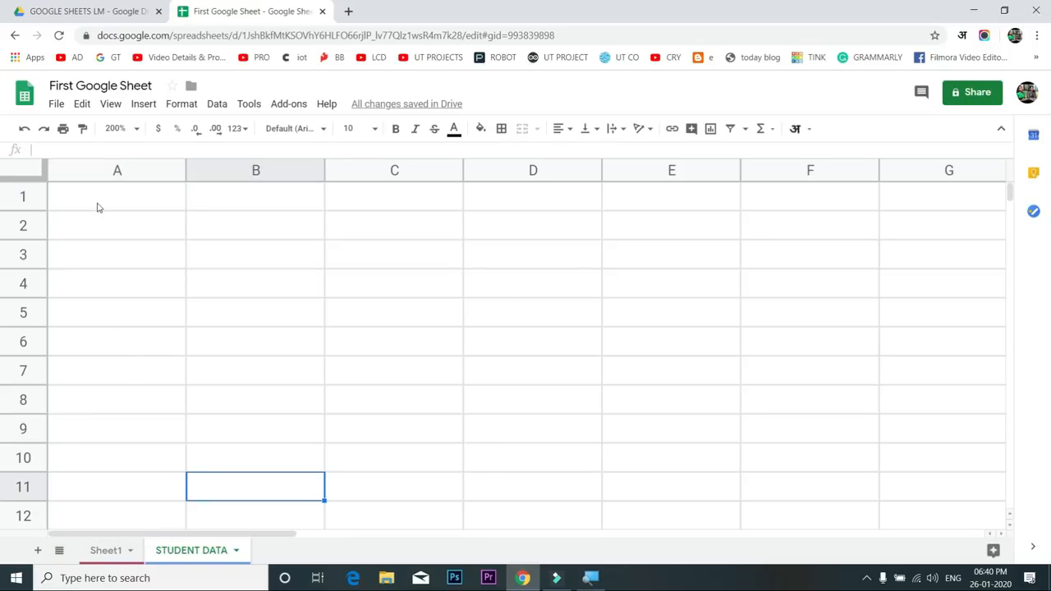
pyautogui.click(97, 203)
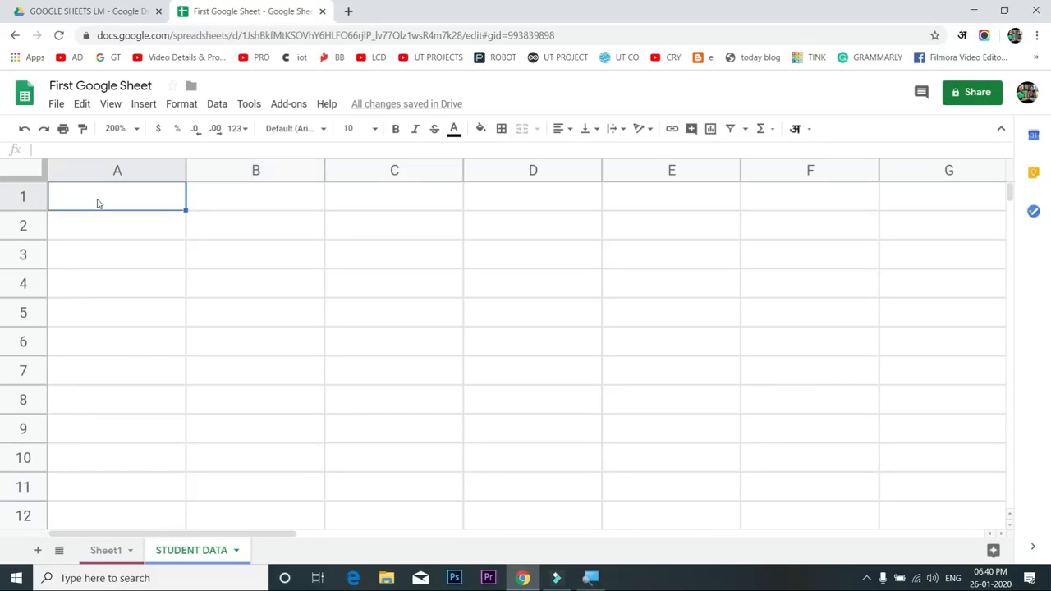
# Check the sheet options available for STUDENT DATA, and return to its cells
pyautogui.click(237, 551)
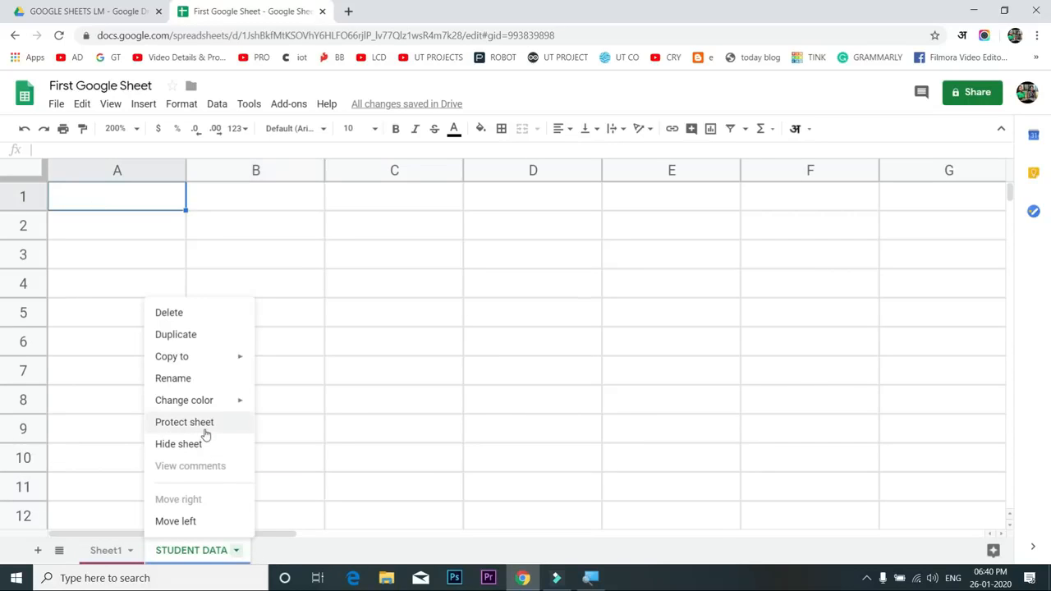
pyautogui.click(337, 317)
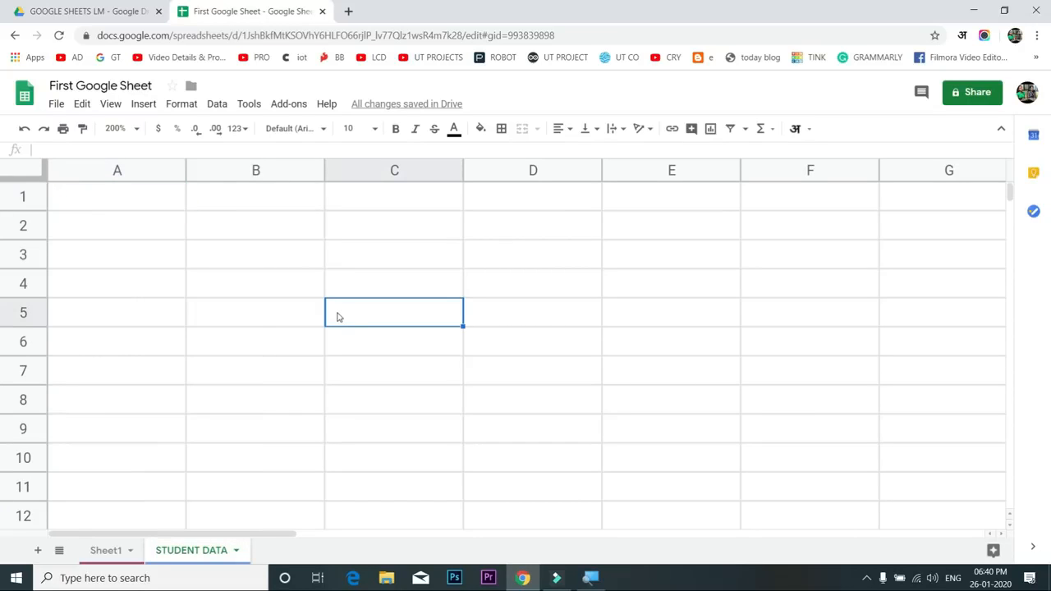
pyautogui.doubleClick(101, 198)
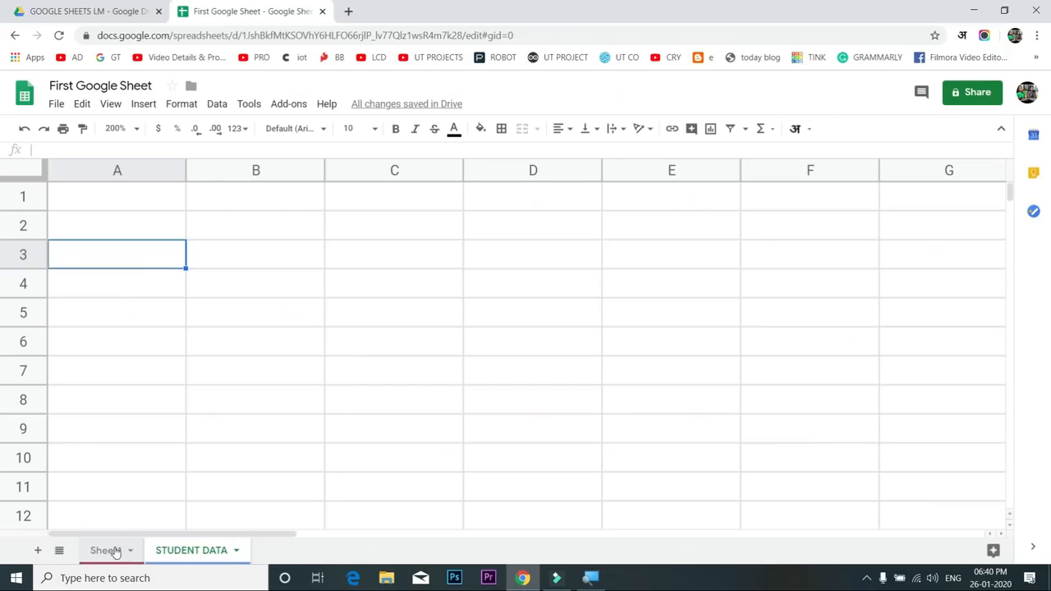
# Switch to Sheet1, and select all of its cells at once
pyautogui.click(115, 552)
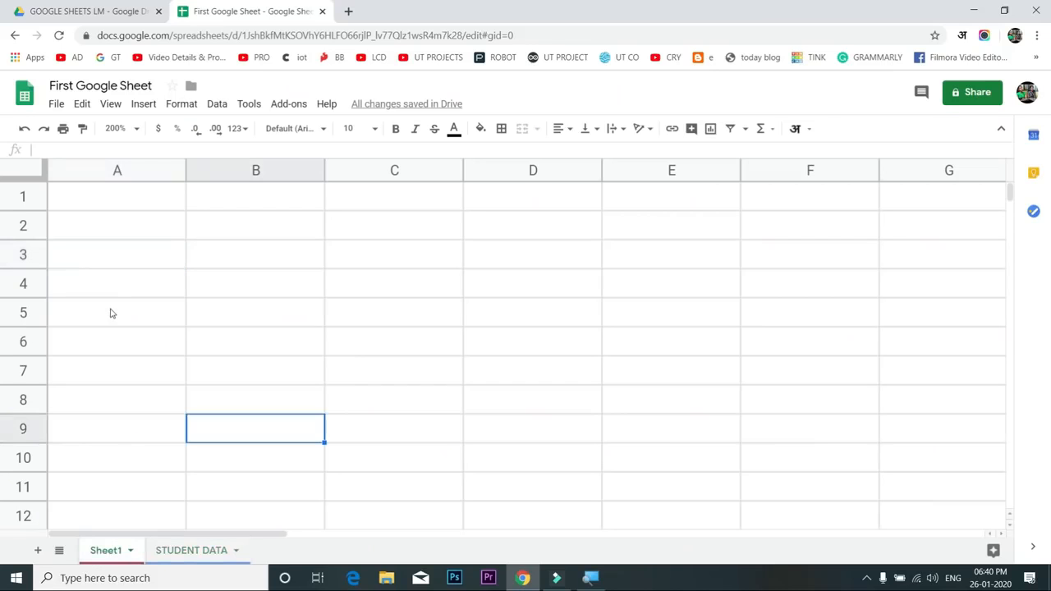
pyautogui.click(97, 204)
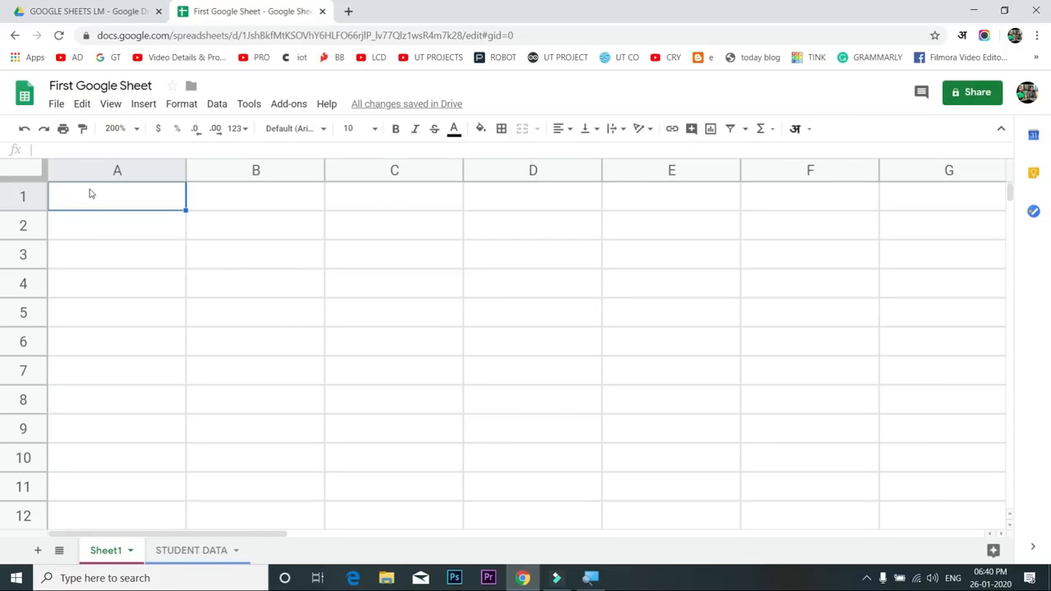
pyautogui.click(19, 170)
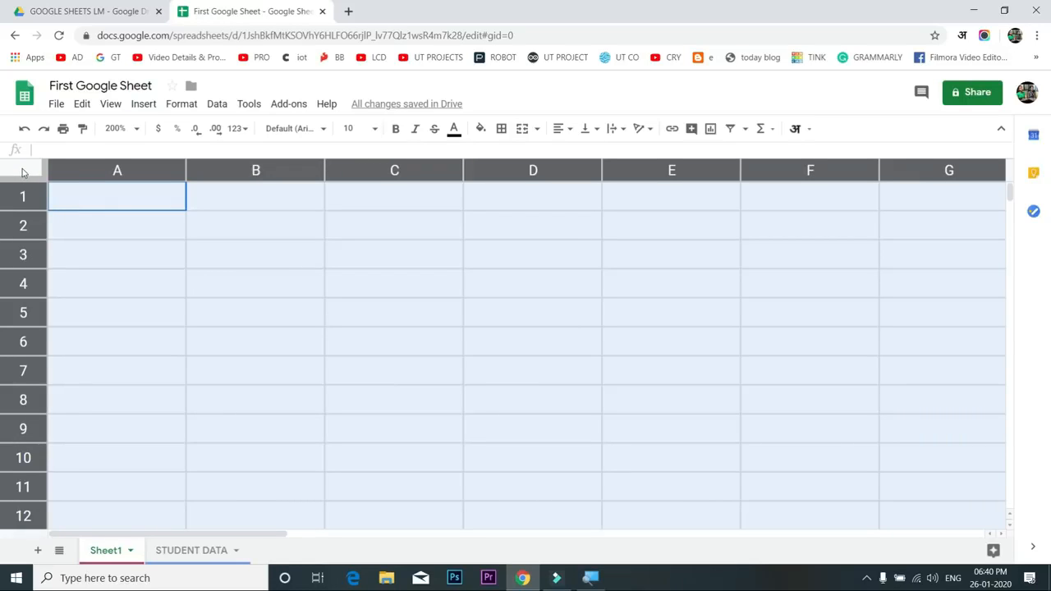
pyautogui.click(217, 263)
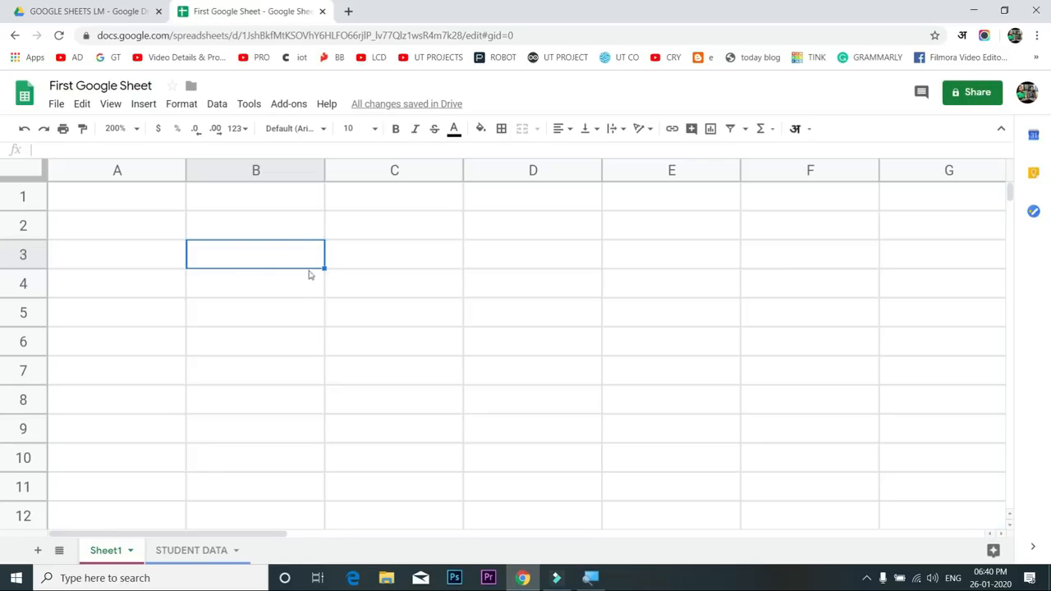
# Select the cell range B2:D8, and then the smaller range C2:C3
pyautogui.moveTo(288, 236); pyautogui.dragTo(541, 402)
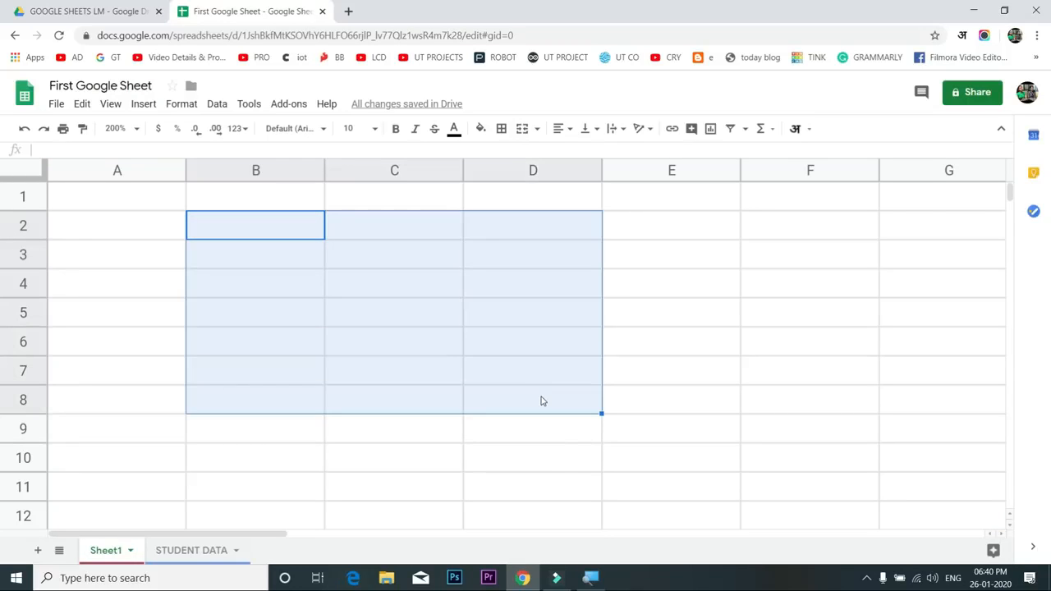
pyautogui.click(373, 261)
pyautogui.moveTo(403, 228); pyautogui.dragTo(402, 261)
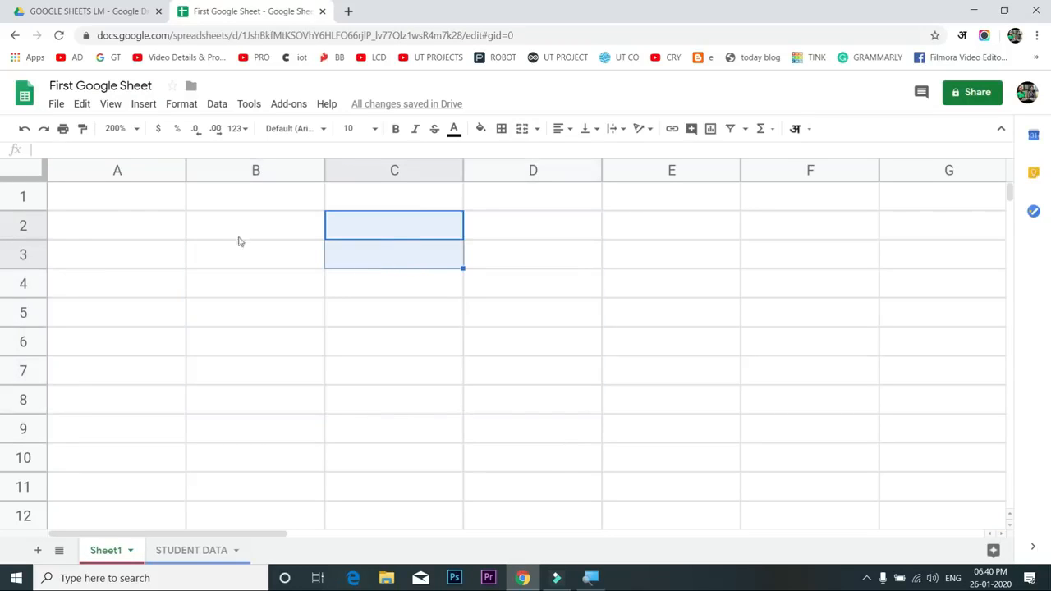
# Select the entire sheet again, once directly and once starting from cell B5
pyautogui.click(27, 169)
pyautogui.click(262, 309)
pyautogui.hotkey('ctrl', 'a')
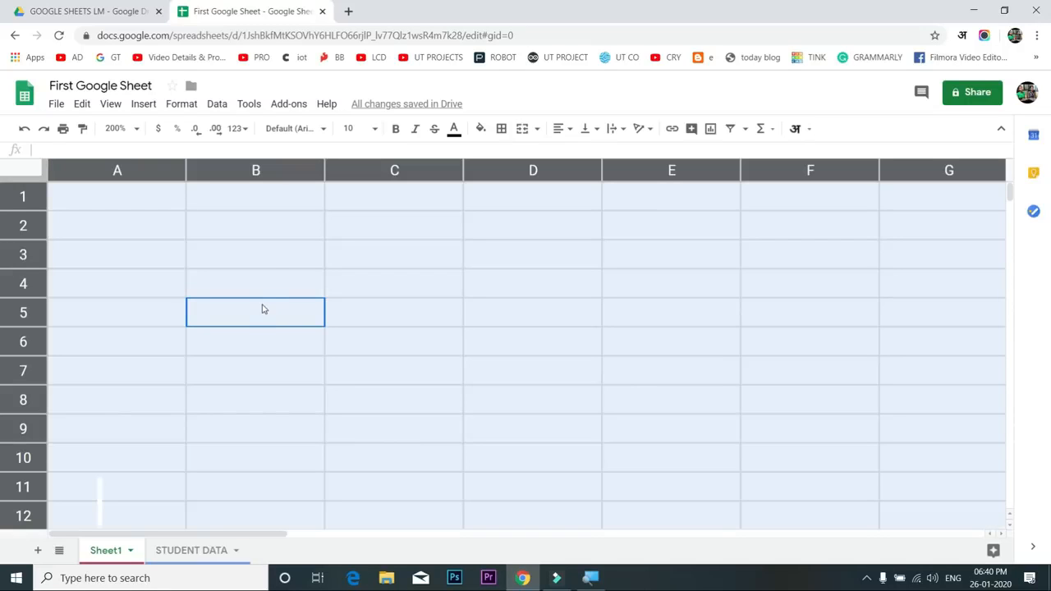
pyautogui.click(271, 259)
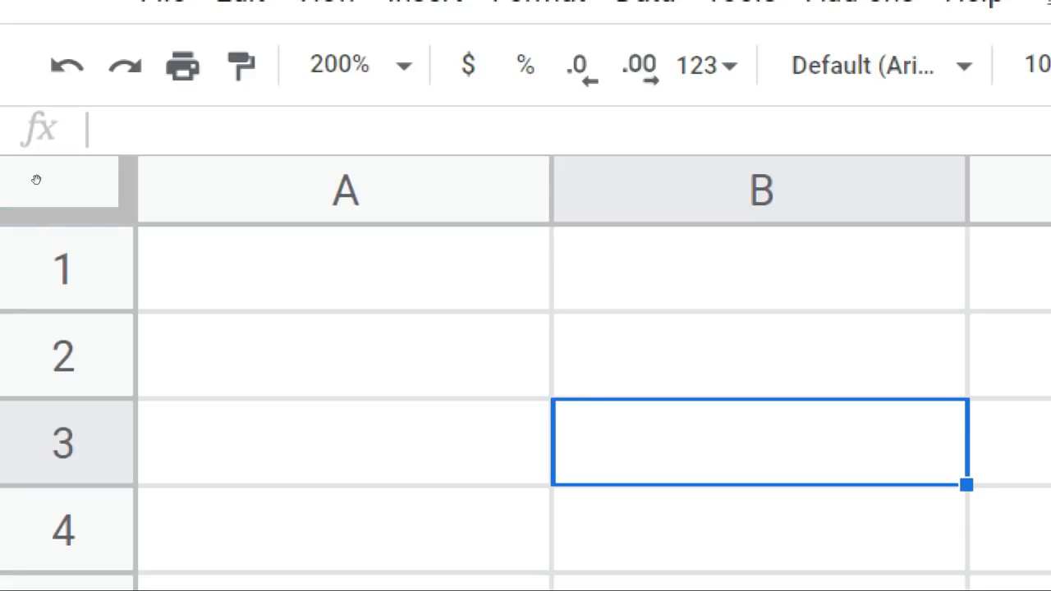
# Freeze row 1 of Sheet1, and enter "sr no" as the header in cell A1
pyautogui.moveTo(36, 178); pyautogui.dragTo(51, 213)
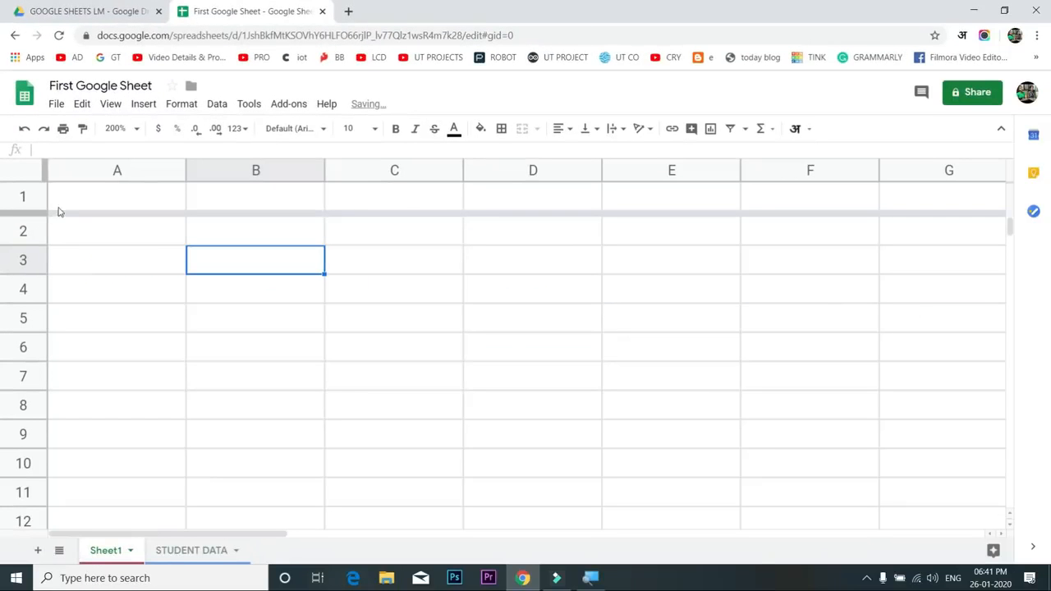
pyautogui.click(216, 288)
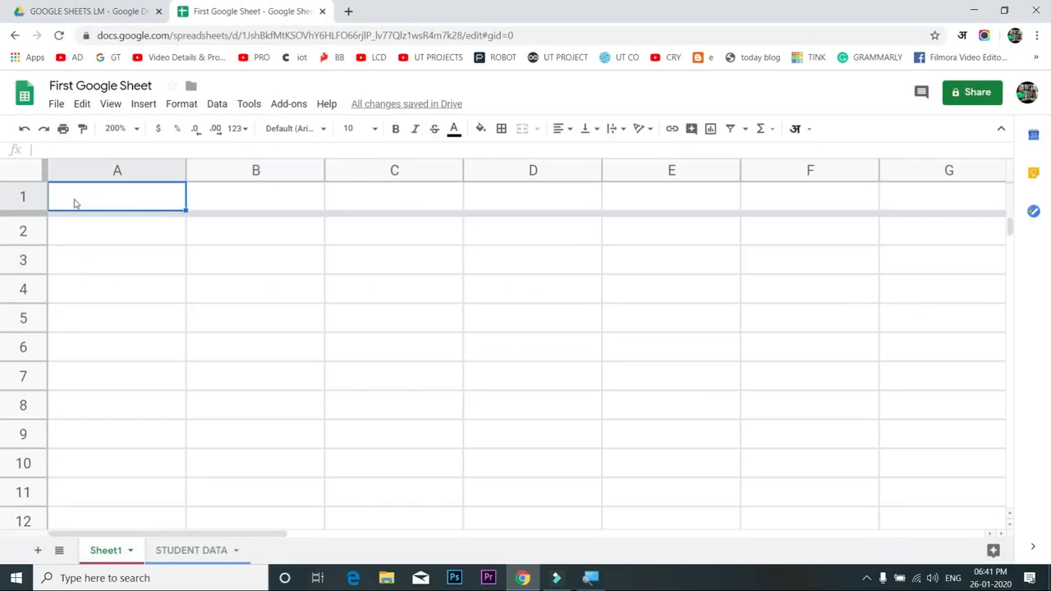
pyautogui.write('Sr no')
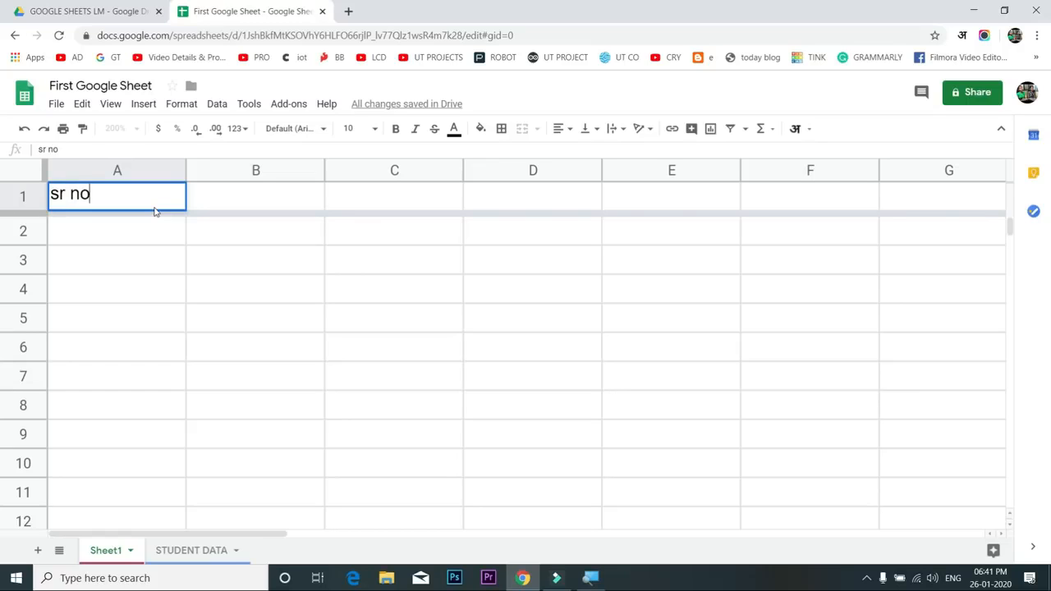
pyautogui.press('Return')
pyautogui.scroll(-7, 136, 260)
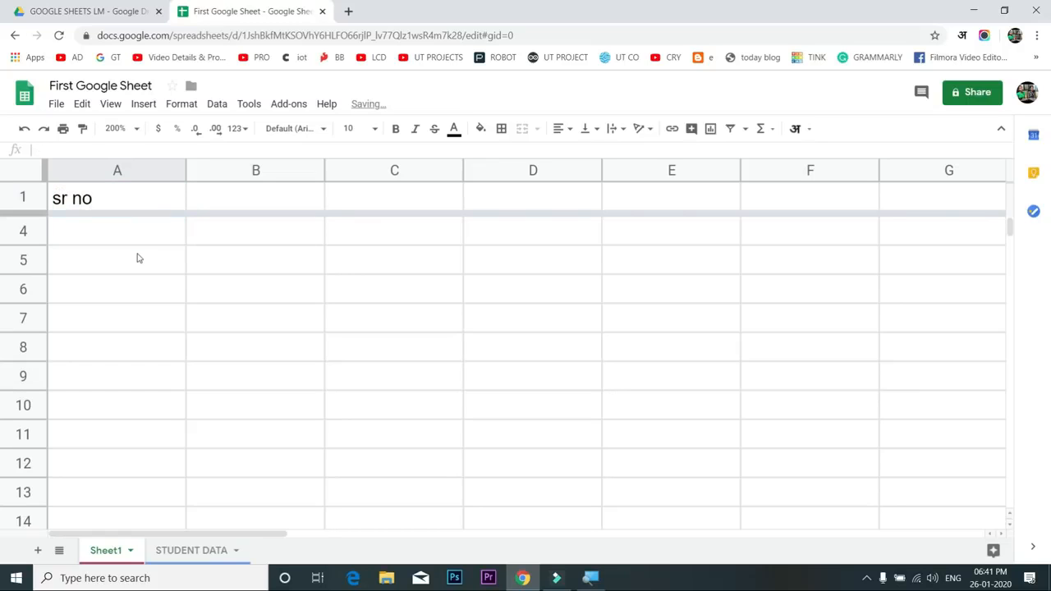
pyautogui.scroll(-2, 42, 226)
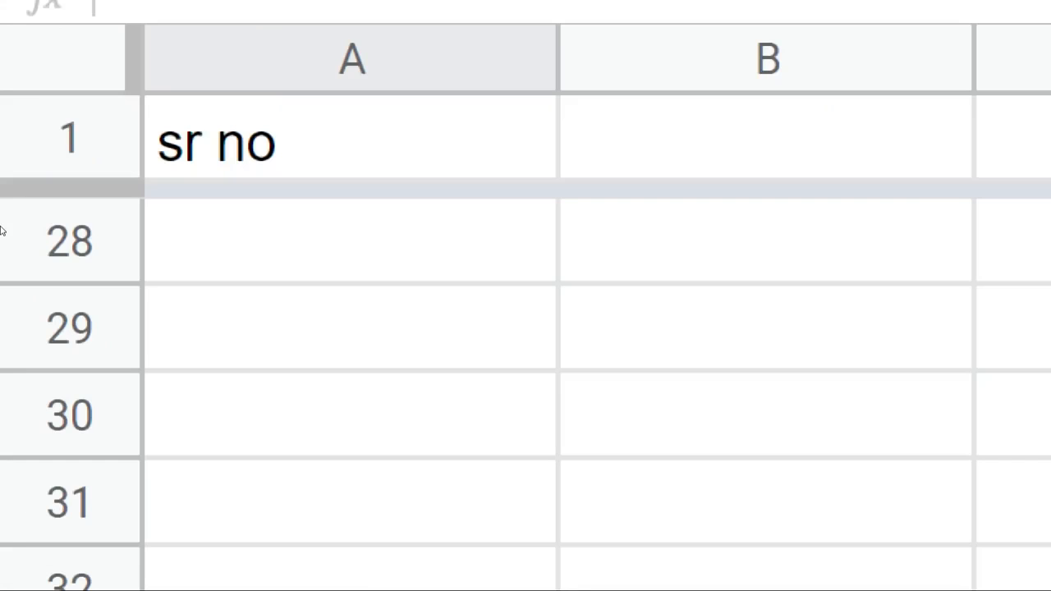
pyautogui.scroll(-8, 37, 270)
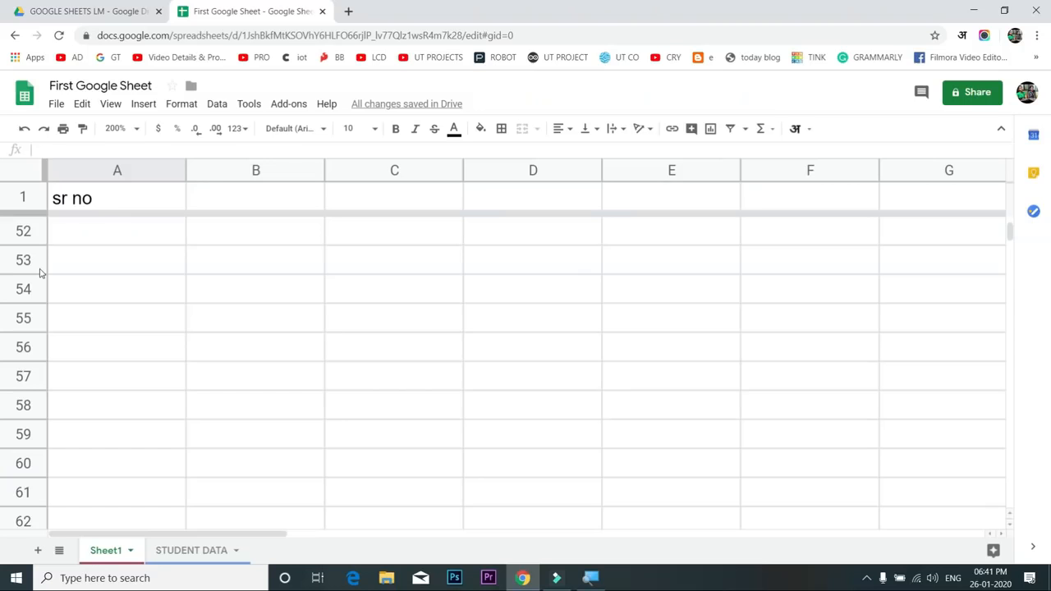
# Unfreeze row 1, and check how the header row scrolls with the sheet
pyautogui.moveTo(35, 211); pyautogui.dragTo(38, 178)
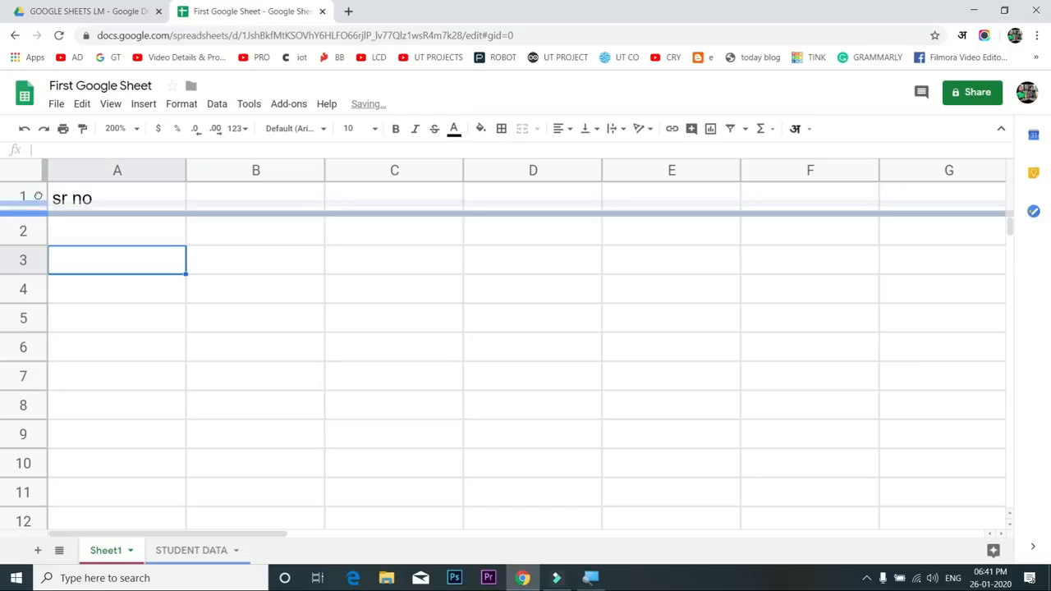
pyautogui.click(36, 174)
pyautogui.click(106, 232)
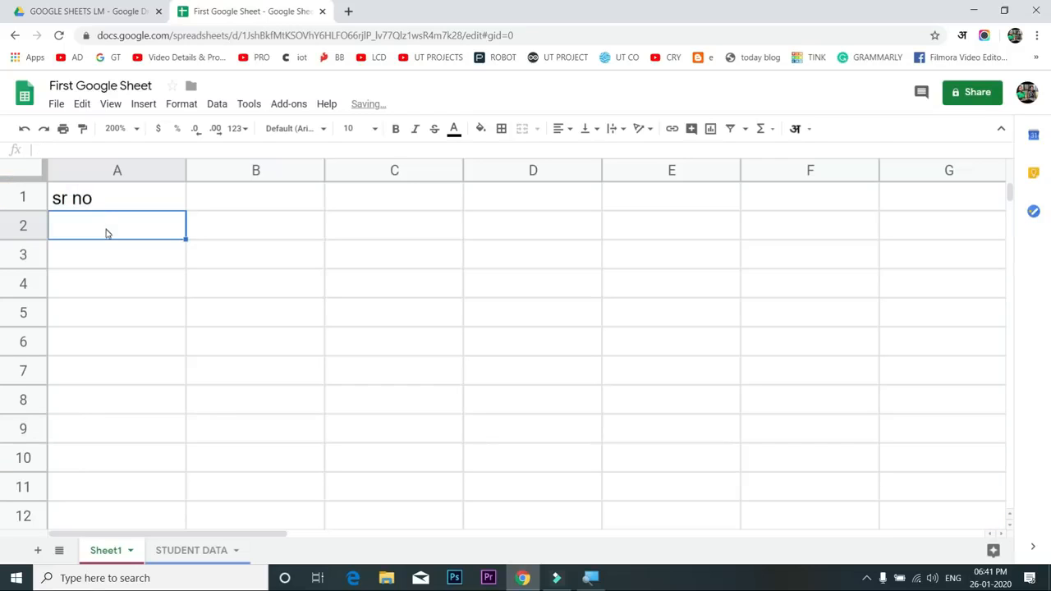
pyautogui.scroll(-9, 106, 234)
pyautogui.scroll(4, 106, 238)
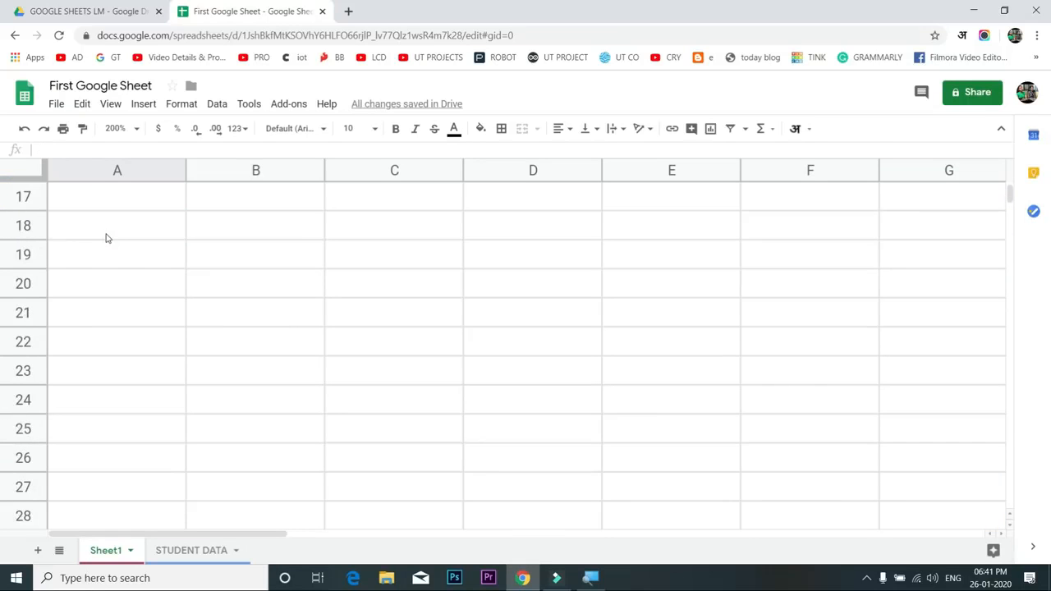
pyautogui.scroll(5, 106, 238)
# Replace the header in cell A1 with SR NO in capital letters
pyautogui.click(103, 206)
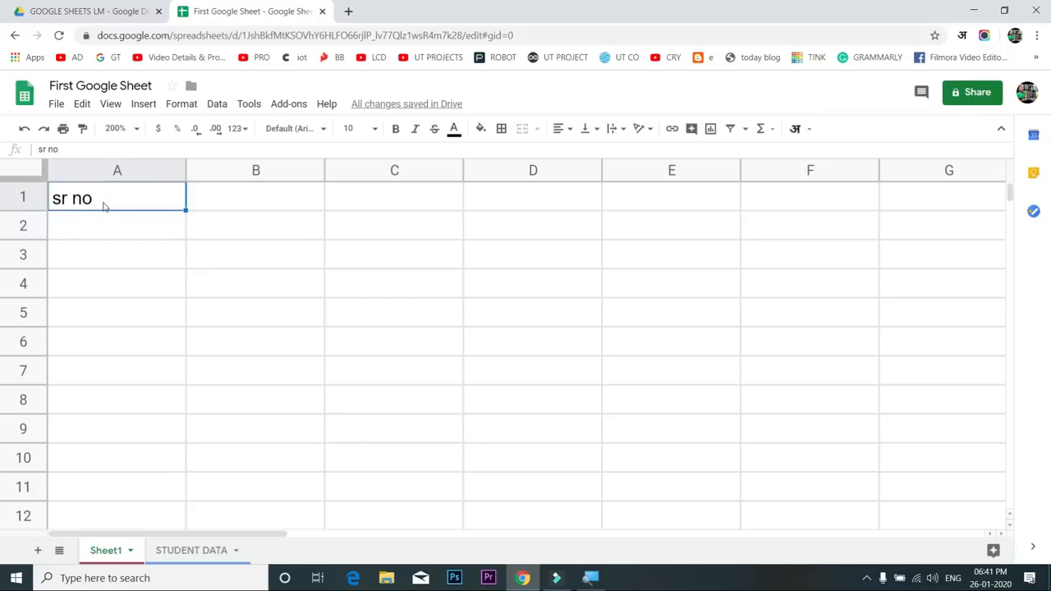
pyautogui.press('Delete')
pyautogui.write('SR NO')
pyautogui.press('Return')
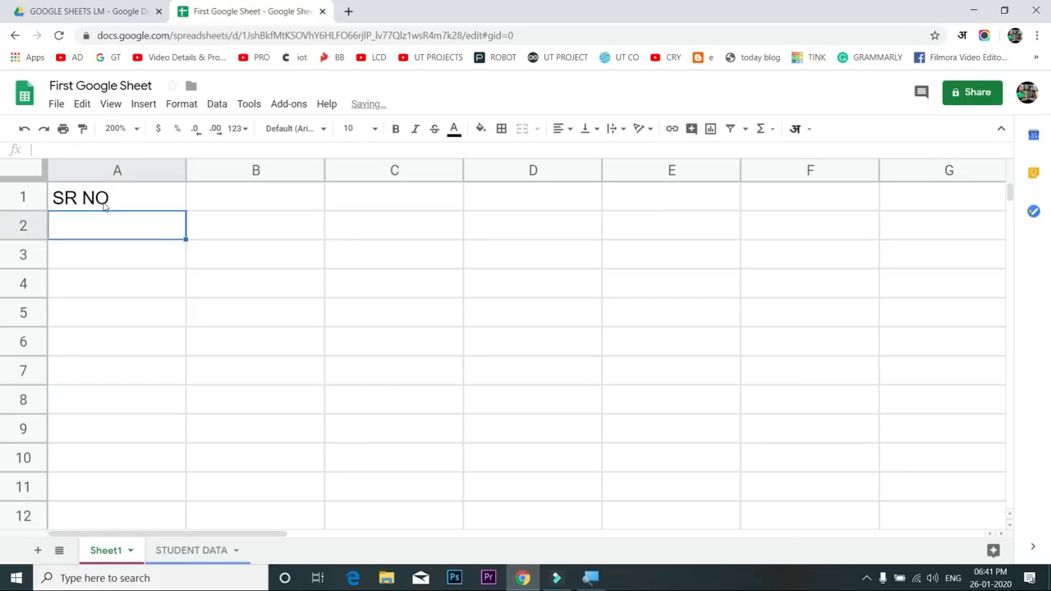
# Freeze the rows of Sheet1 down to row 4
pyautogui.moveTo(15, 211); pyautogui.dragTo(10, 300)
pyautogui.click(12, 321)
pyautogui.moveTo(18, 373); pyautogui.dragTo(26, 290)
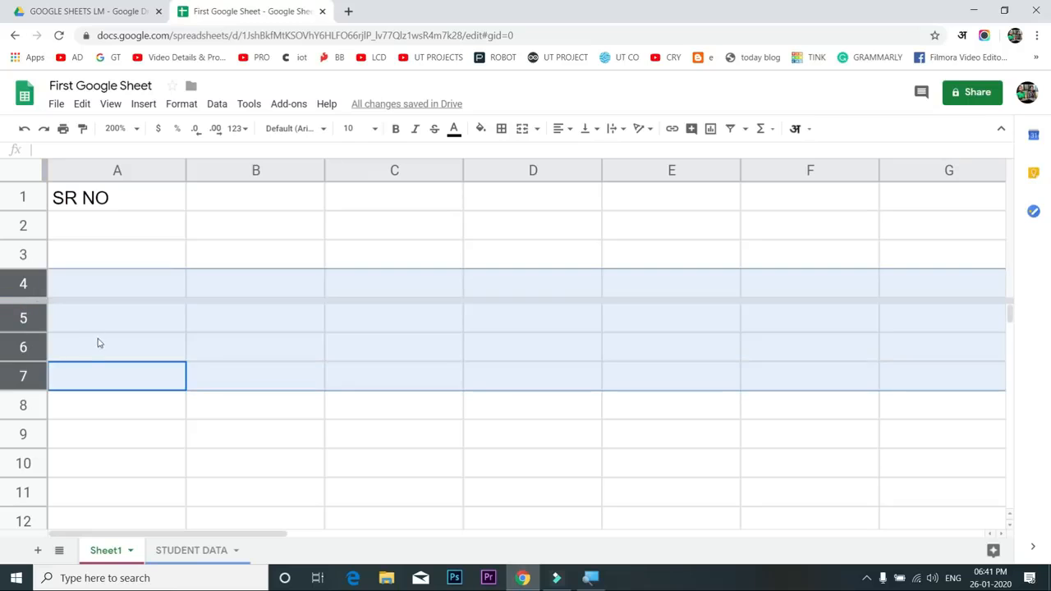
pyautogui.click(96, 345)
# Reduce the frozen rows to row 1 only, and freeze column A
pyautogui.click(37, 301)
pyautogui.click(57, 283)
pyautogui.moveTo(38, 300); pyautogui.dragTo(192, 175)
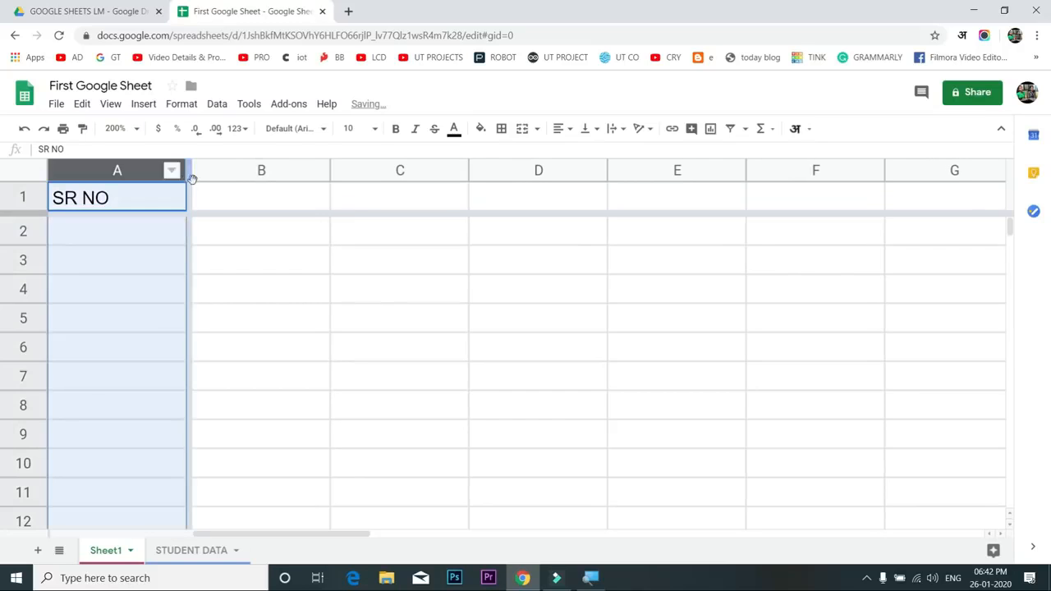
pyautogui.click(181, 236)
pyautogui.click(234, 236)
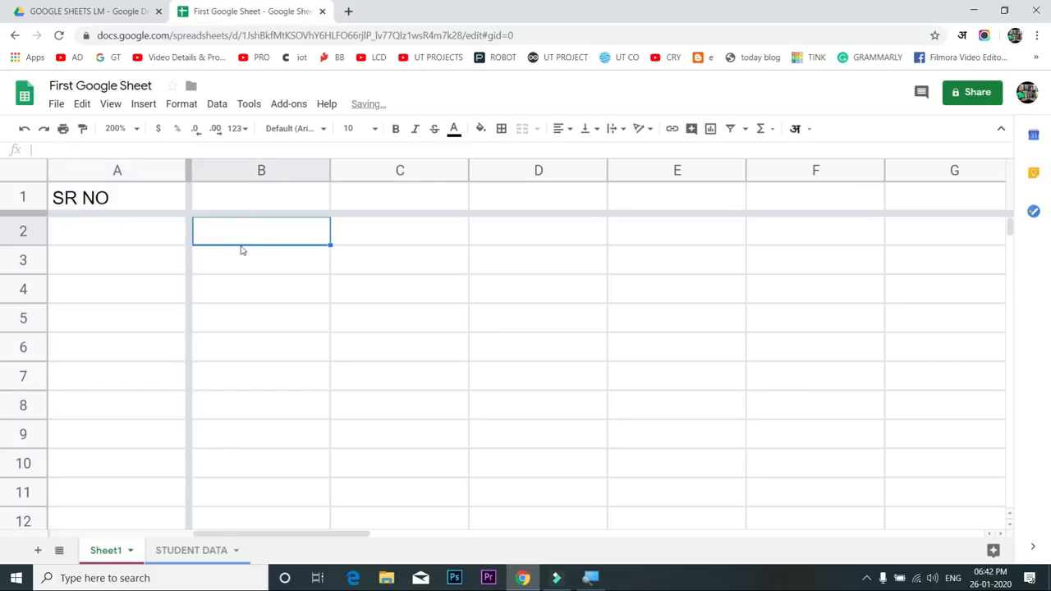
# Examine the frozen column by moving along row 3 to column AA and back to column A
pyautogui.press('Down')
pyautogui.press('Right')
pyautogui.press('Right')
pyautogui.press('Right')
pyautogui.press('Right')
pyautogui.press('Right')
pyautogui.press('Right')
pyautogui.press('Right')
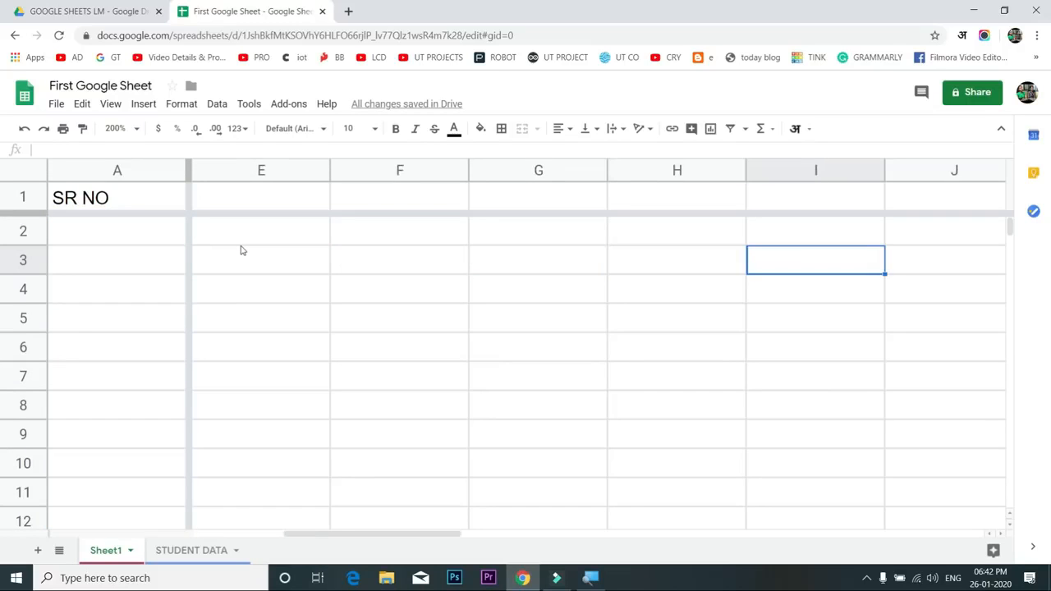
pyautogui.press('Right')
pyautogui.press('Right')
pyautogui.press('Right')
pyautogui.press('Right')
pyautogui.press('Right')
pyautogui.press('Right')
pyautogui.press('Right')
pyautogui.press('Right')
pyautogui.press('Right')
pyautogui.press('Right')
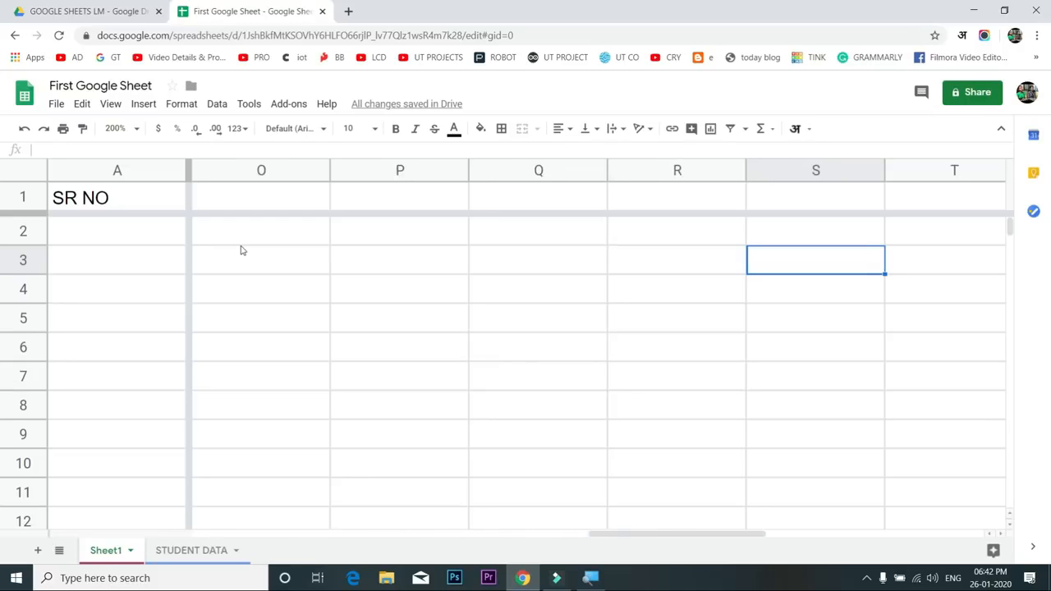
pyautogui.press('Right')
pyautogui.press('Right')
pyautogui.press('Right')
pyautogui.press('Right')
pyautogui.press('Right')
pyautogui.press('Right')
pyautogui.press('Right')
pyautogui.press('Right')
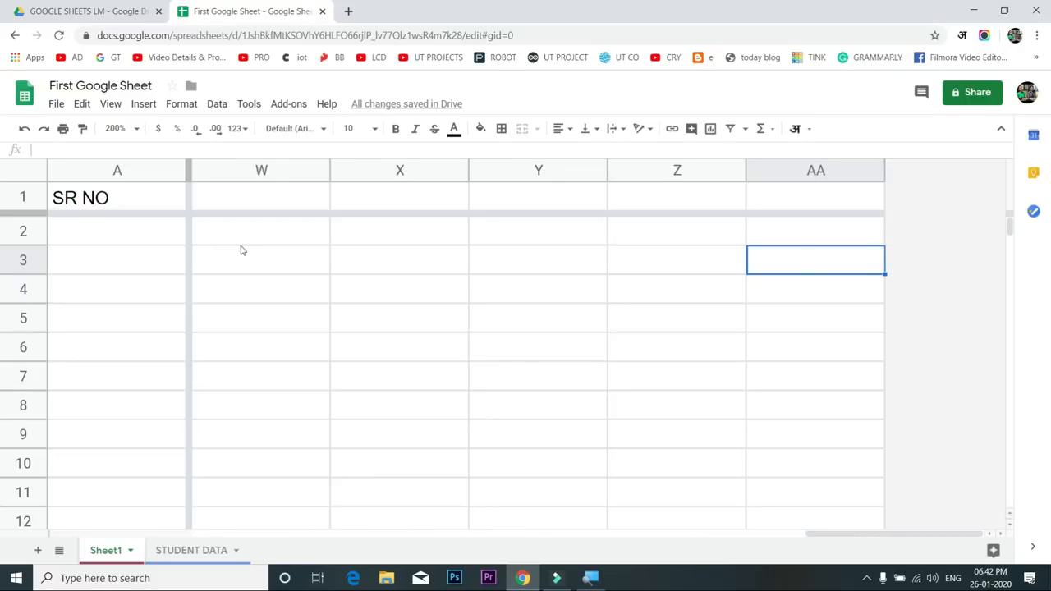
pyautogui.press('Left')
pyautogui.press('Left')
pyautogui.press('Left')
pyautogui.press('Left')
pyautogui.press('Left')
pyautogui.press('Left')
pyautogui.press('Left')
pyautogui.press('Left')
pyautogui.press('Left')
pyautogui.press('Left')
pyautogui.press('Left')
pyautogui.press('Left')
pyautogui.press('Left')
pyautogui.press('Left')
pyautogui.press('Left')
pyautogui.press('Left')
pyautogui.press('Left')
pyautogui.press('Left')
pyautogui.press('Left')
pyautogui.press('Left')
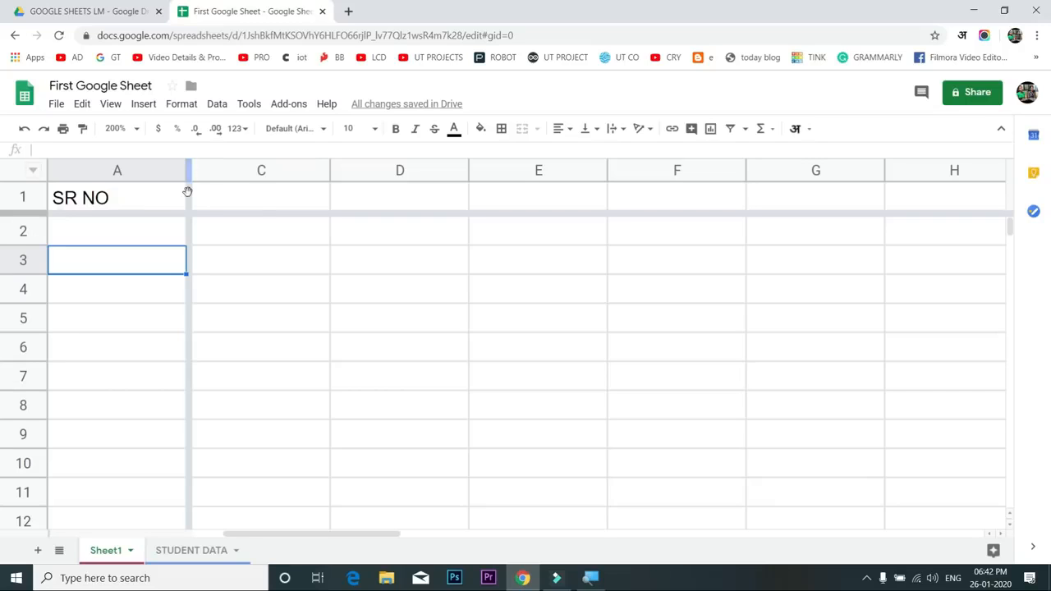
# Remove the freeze from the columns and rows with the No columns and No rows options
pyautogui.click(111, 107)
pyautogui.moveTo(146, 131)
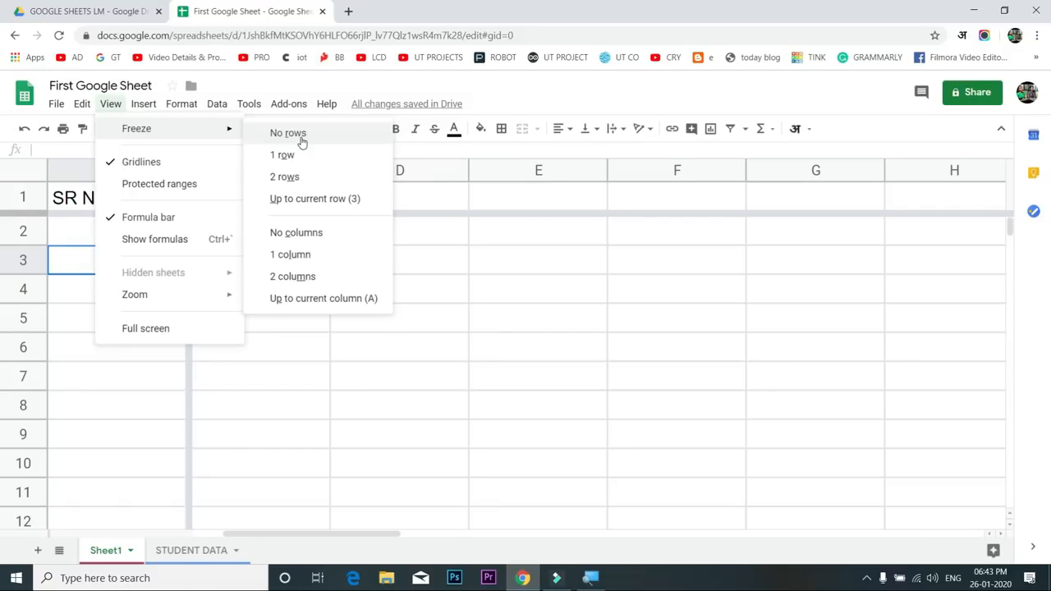
pyautogui.click(310, 237)
pyautogui.click(110, 104)
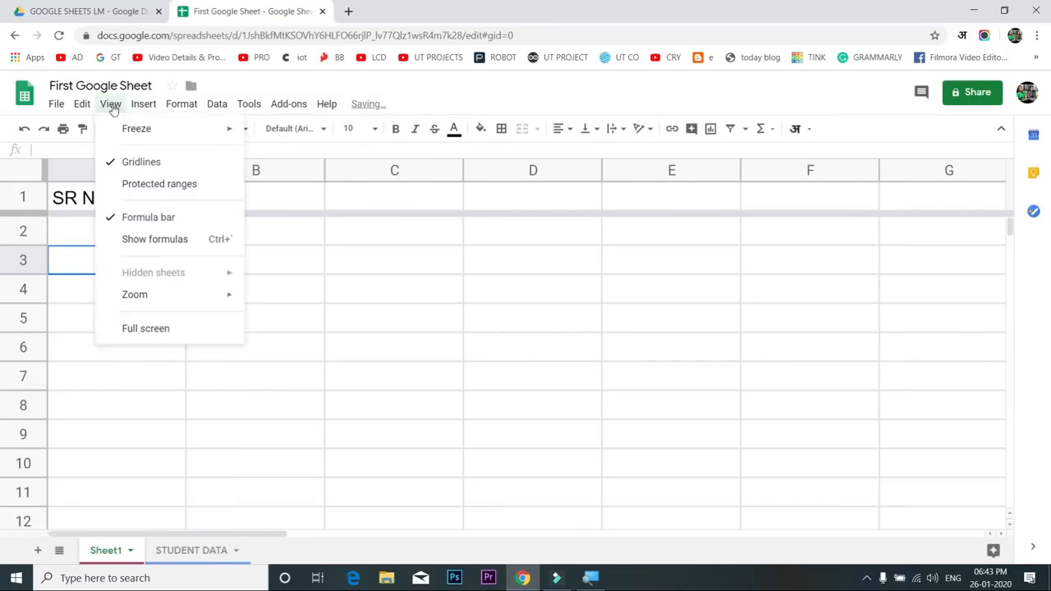
pyautogui.moveTo(197, 128)
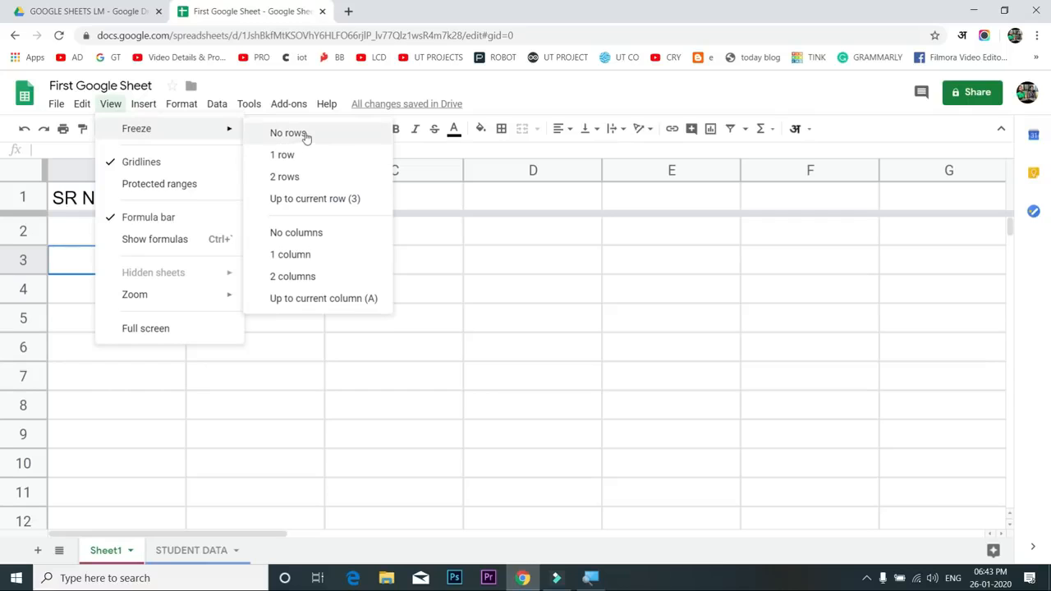
pyautogui.click(304, 133)
# Enter NAME as the header in cell B1
pyautogui.click(143, 204)
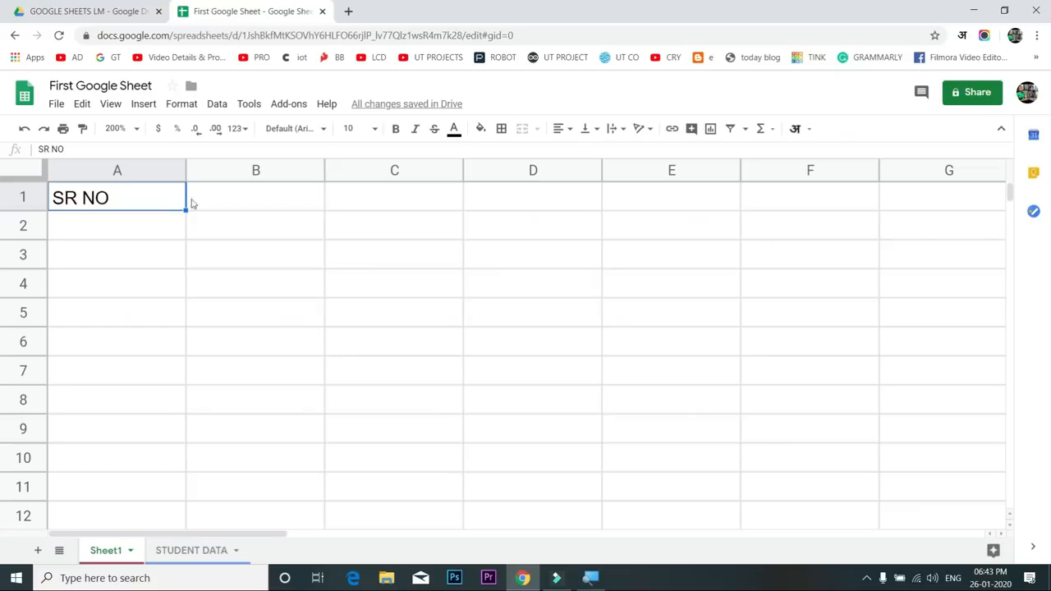
pyautogui.click(234, 202)
pyautogui.write('NAME')
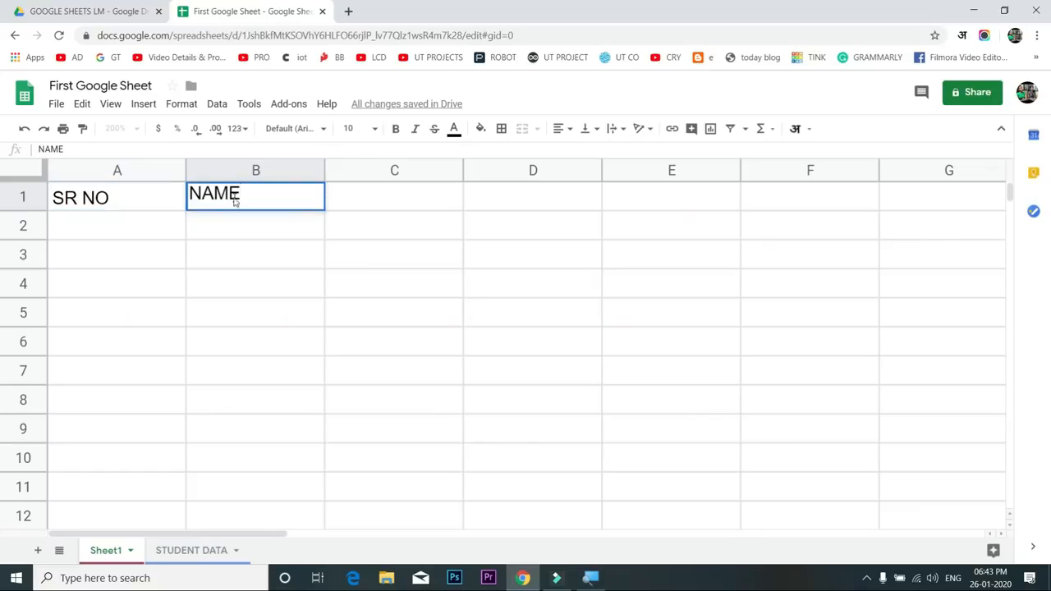
pyautogui.press('Tab')
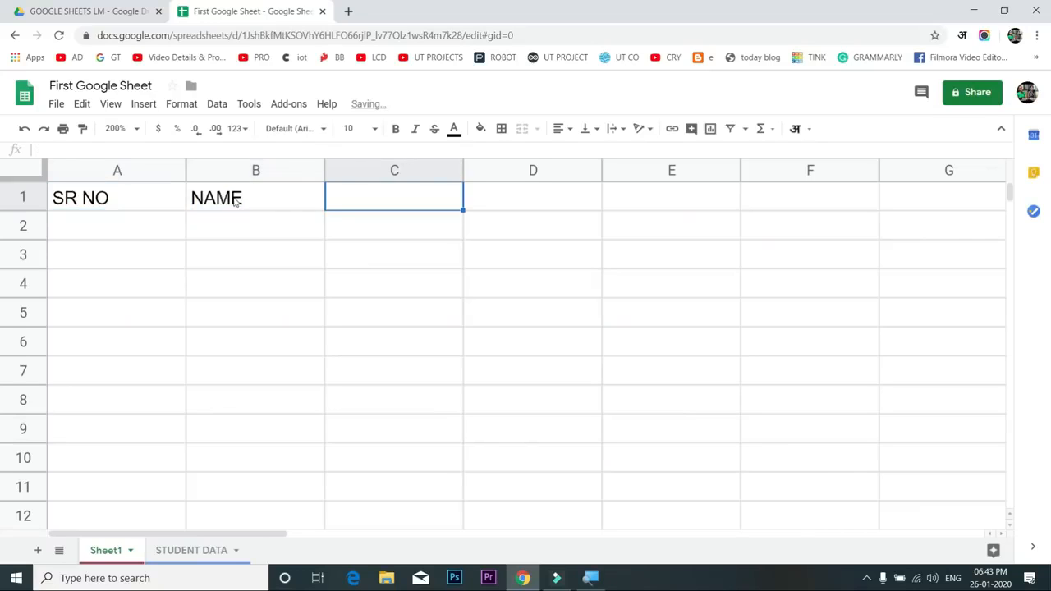
# Enter the headers SUB1, SUB2, SUB3 and TOTAL in cells C1 to F1
pyautogui.write('SUB1')
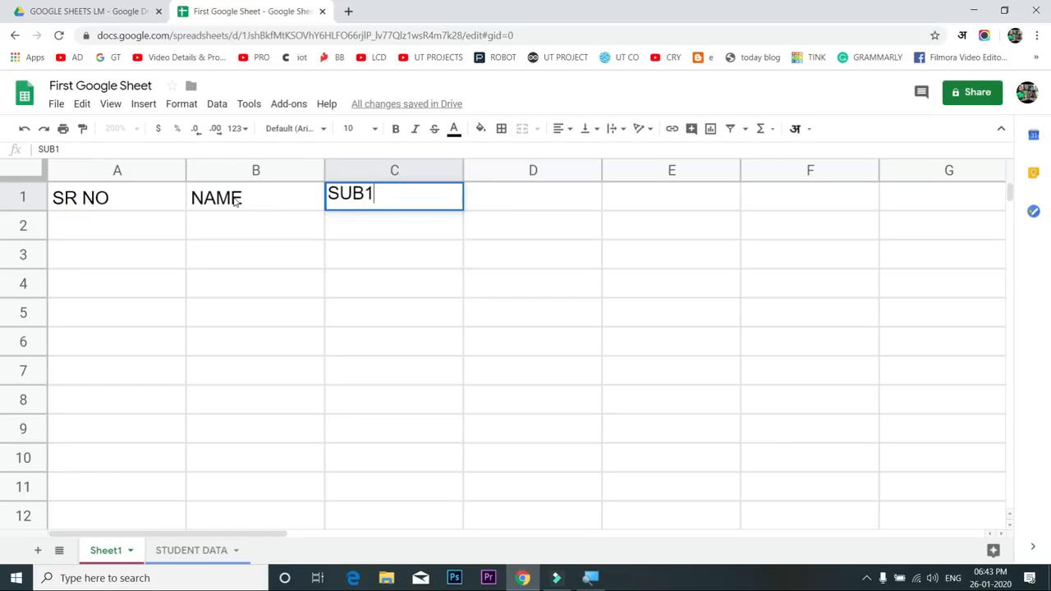
pyautogui.press('Tab')
pyautogui.write('SUB2')
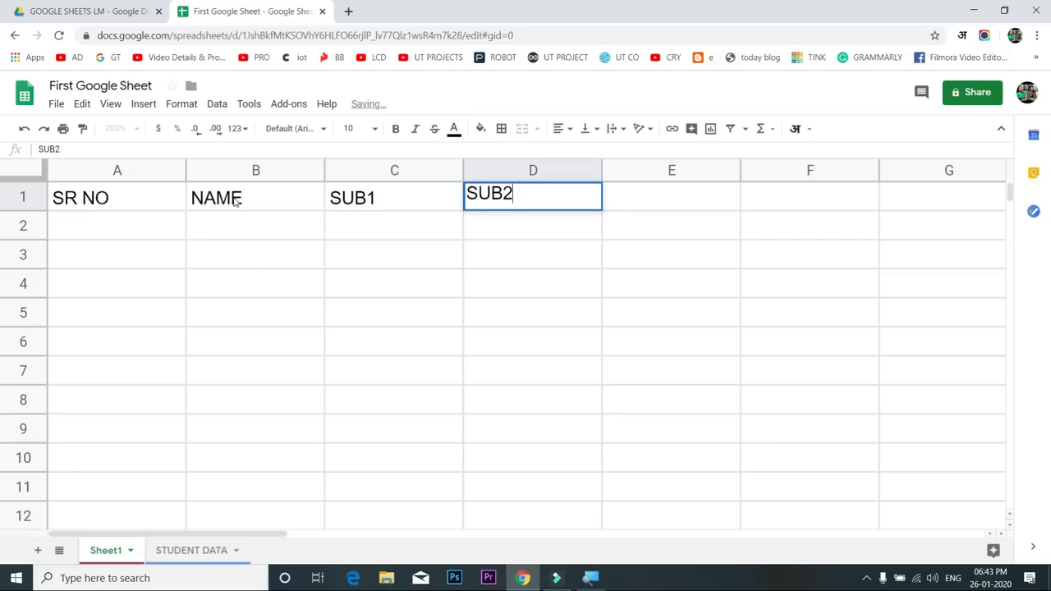
pyautogui.press('Tab')
pyautogui.write('SUB3')
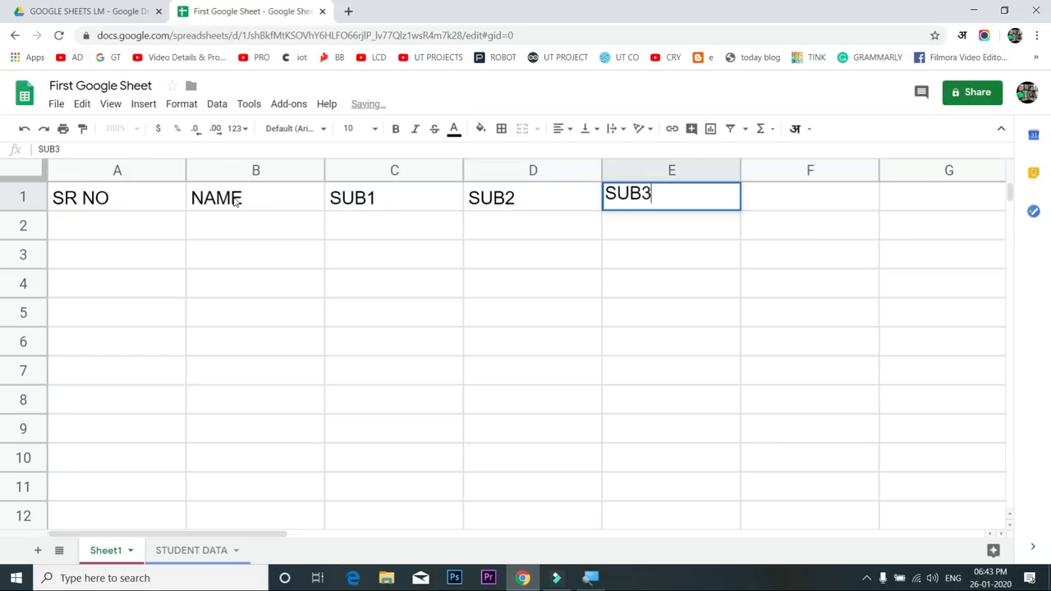
pyautogui.press('Tab')
pyautogui.write('TOTAL')
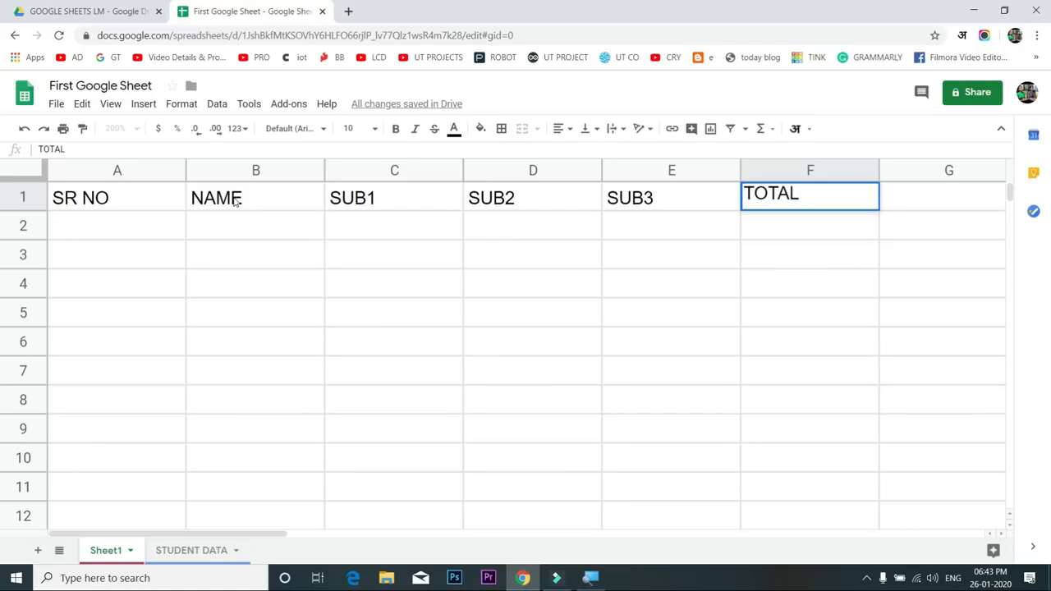
pyautogui.press('Return')
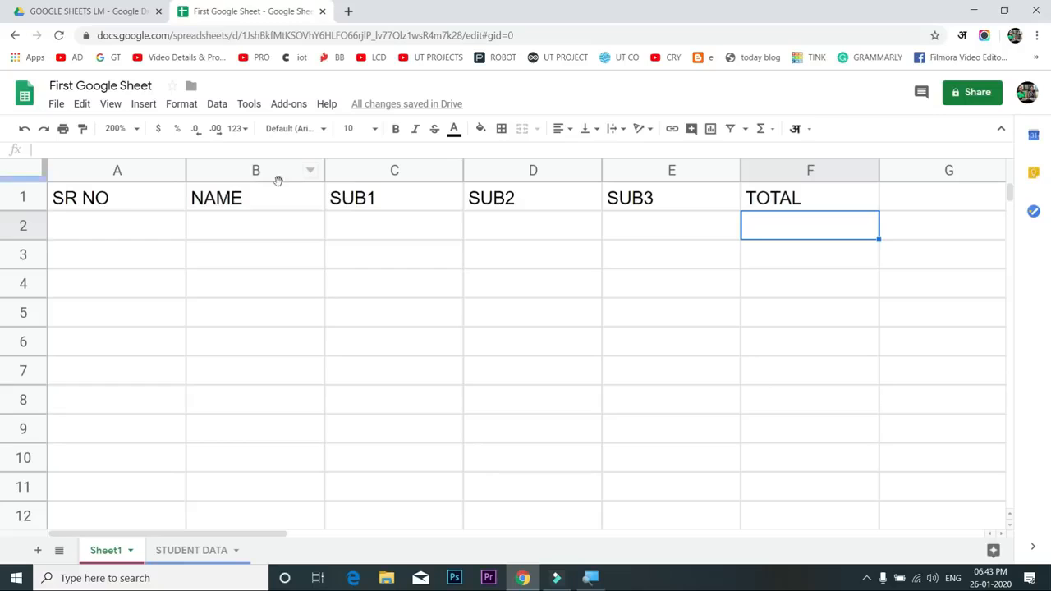
# Enter the serial numbers 1 and 2 in cells A2 and A3
pyautogui.doubleClick(102, 225)
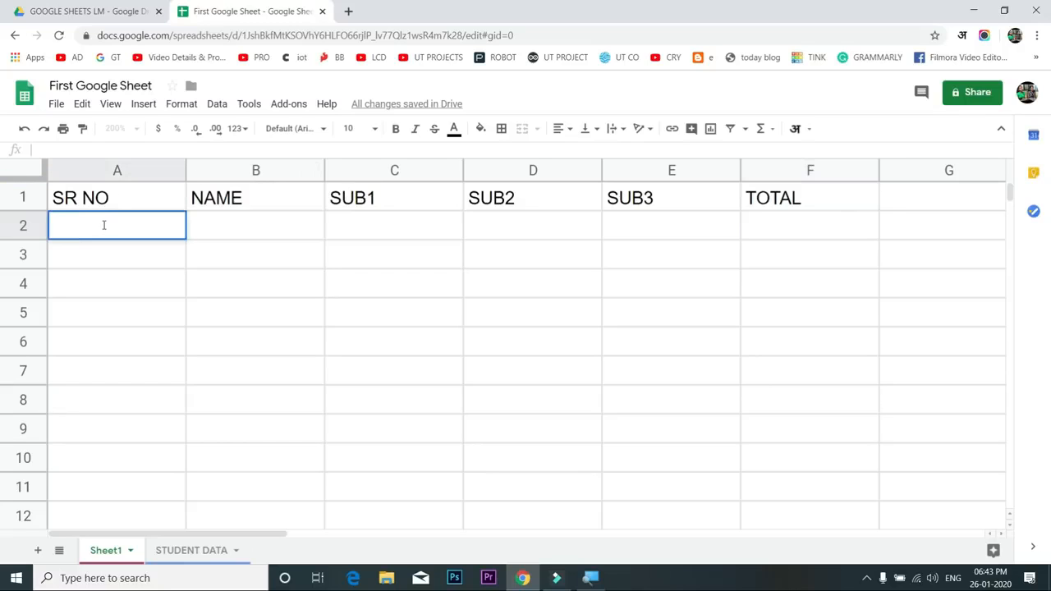
pyautogui.write('1')
pyautogui.press('Return')
pyautogui.write('2')
pyautogui.press('Return')
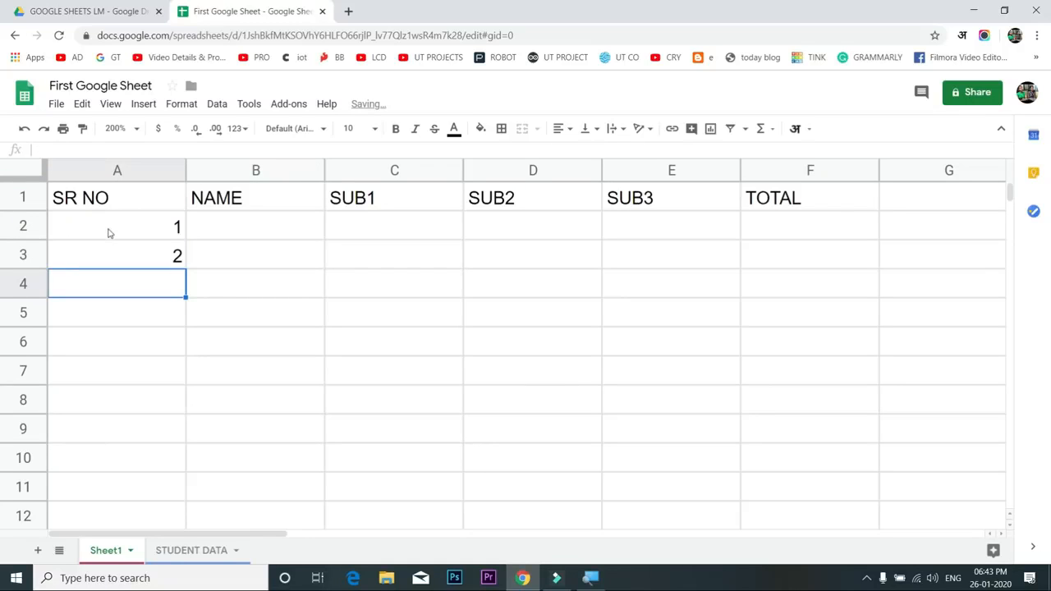
# Extend the number series from A2:A3 down to A9, and undo the fill
pyautogui.moveTo(108, 233); pyautogui.dragTo(124, 251)
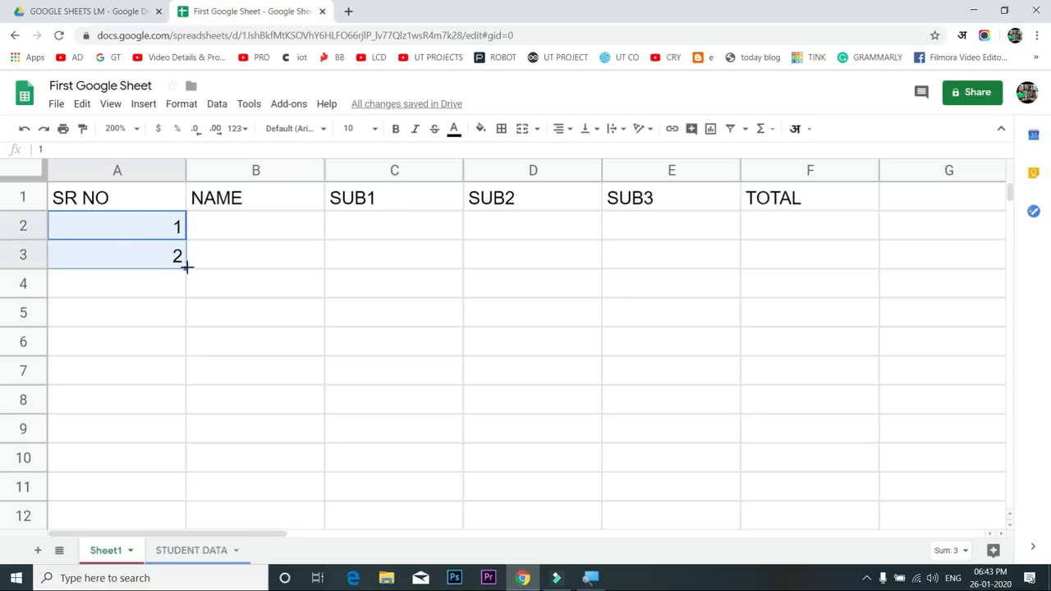
pyautogui.moveTo(187, 267); pyautogui.dragTo(203, 429)
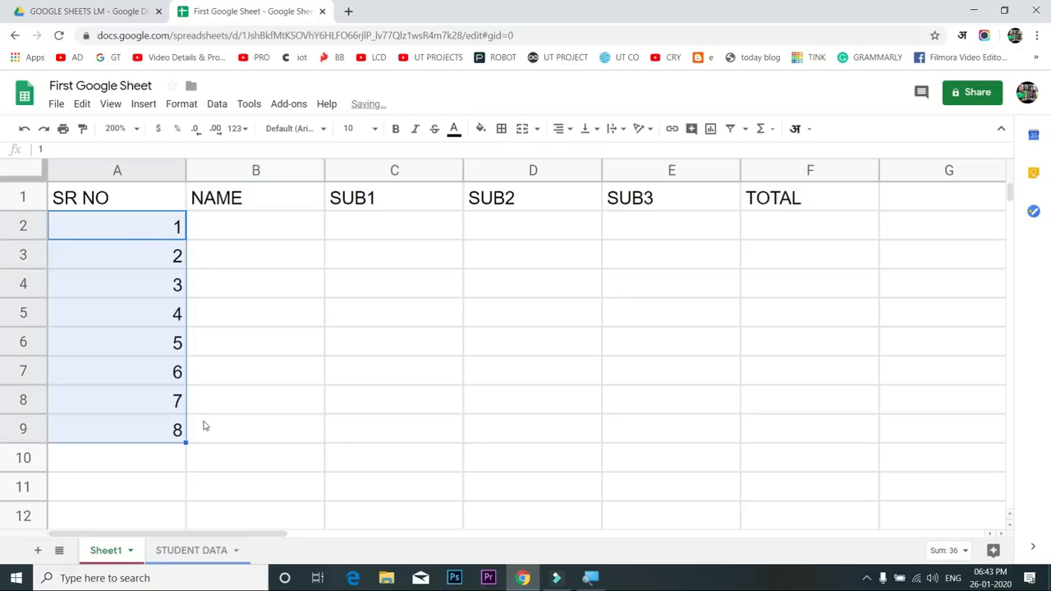
pyautogui.hotkey('ctrl', 'z')
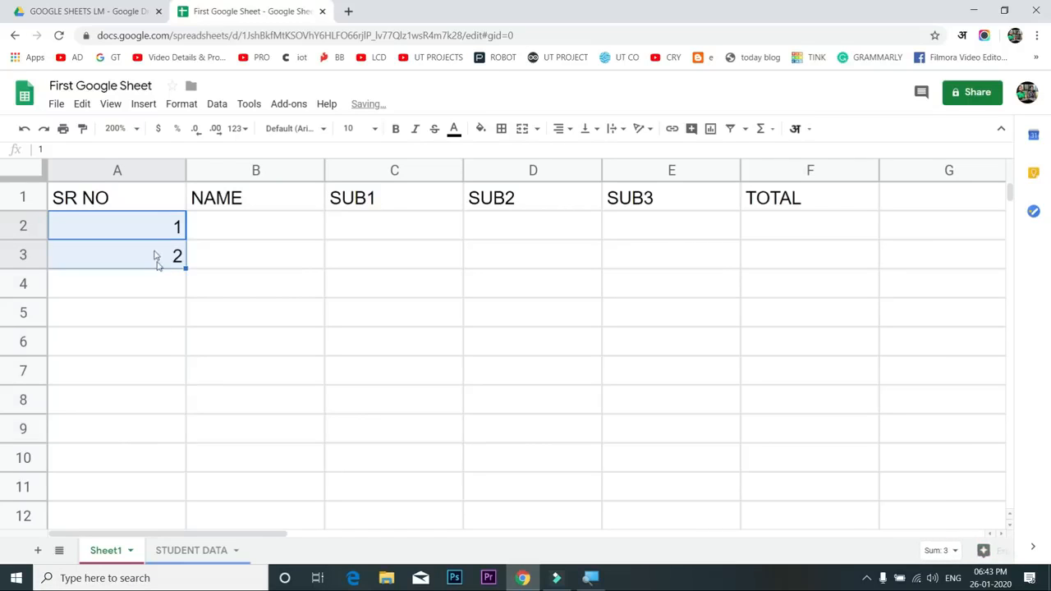
# Clear cell A3 and try filling column A down to row 11 from A2 alone, undoing the fill
pyautogui.click(159, 257)
pyautogui.press('Delete')
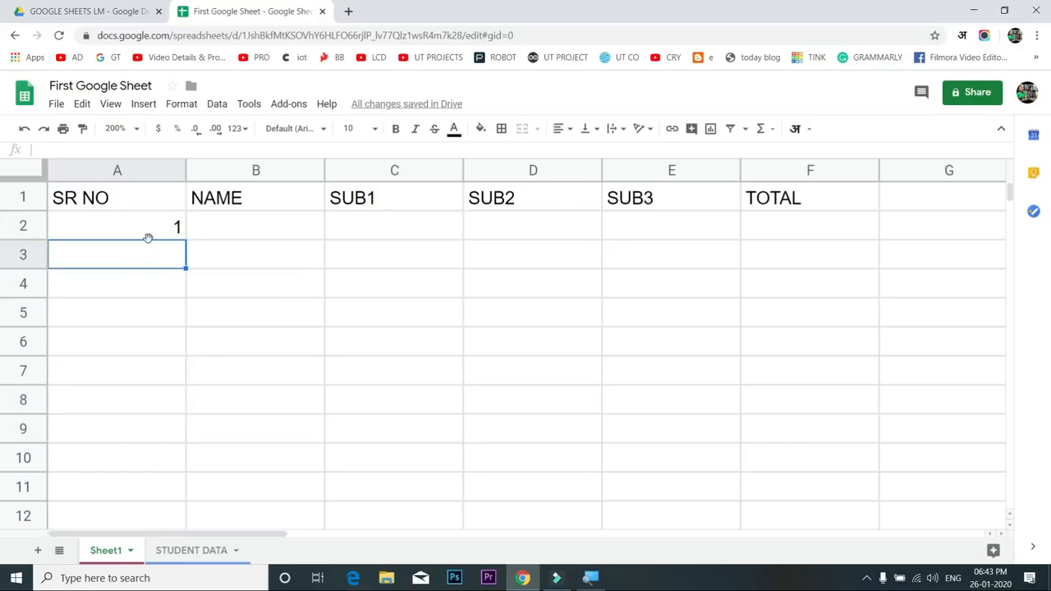
pyautogui.click(164, 231)
pyautogui.moveTo(184, 240); pyautogui.dragTo(197, 493)
pyautogui.hotkey('ctrl', 'z')
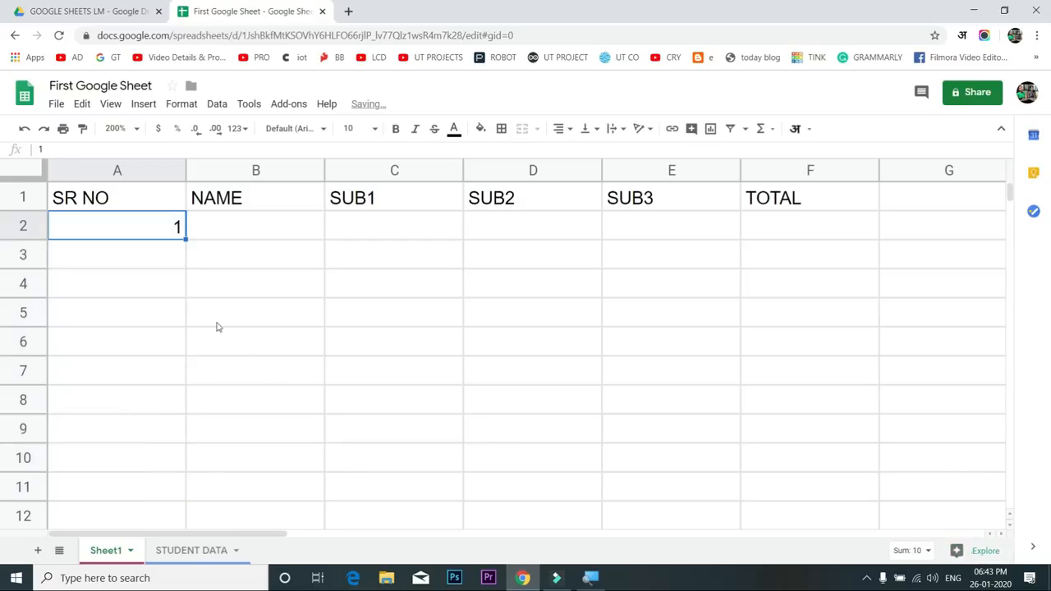
# Fill the series 1 to 8 from A2 down to A9, and clear the numbers 6 to 8 in A7:A9
pyautogui.moveTo(186, 238); pyautogui.dragTo(189, 437)
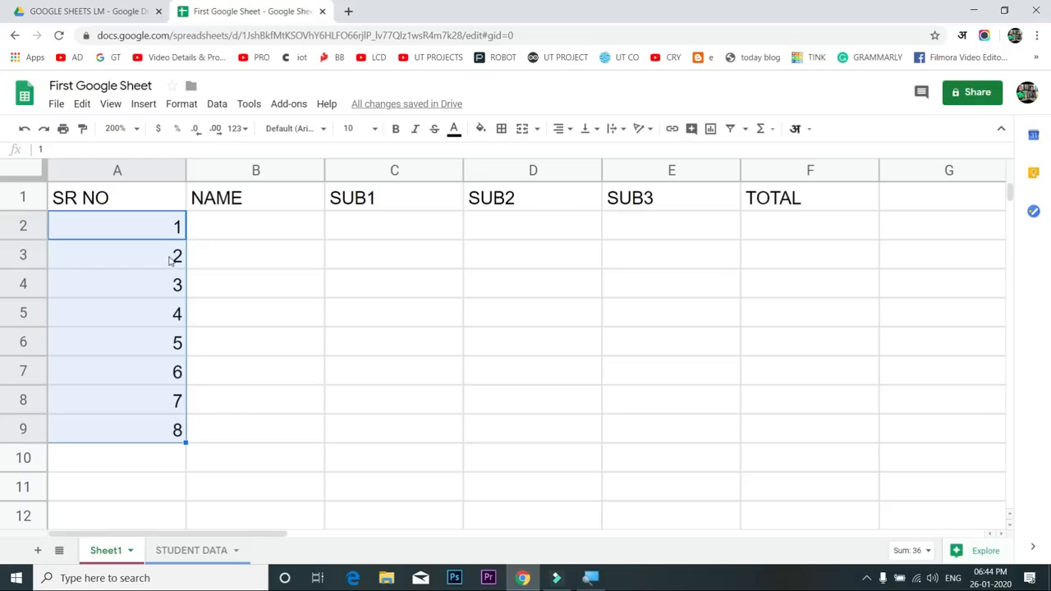
pyautogui.click(172, 376)
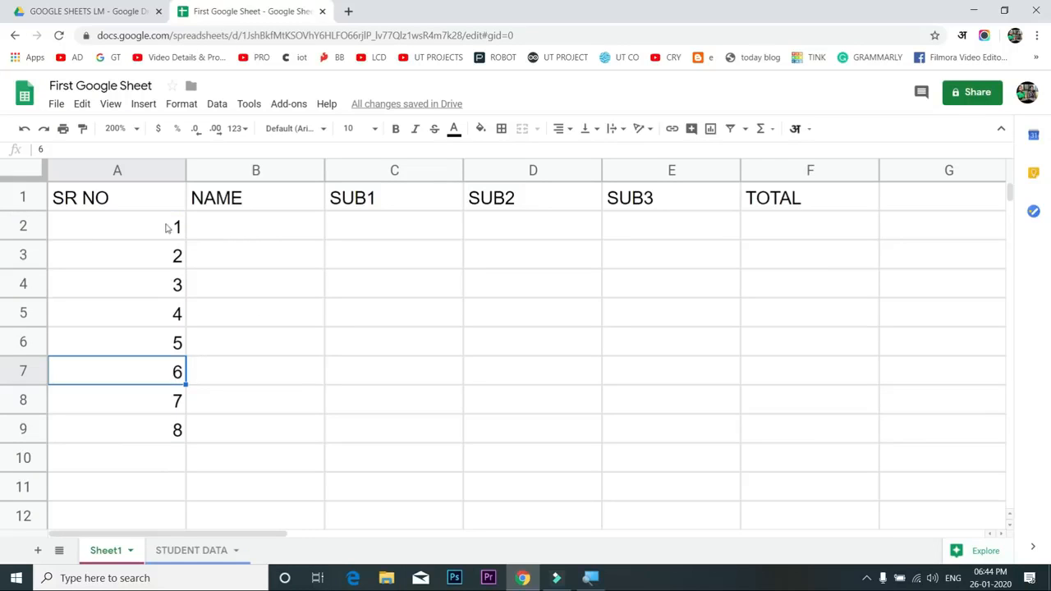
pyautogui.click(164, 264)
pyautogui.moveTo(169, 226); pyautogui.dragTo(169, 261)
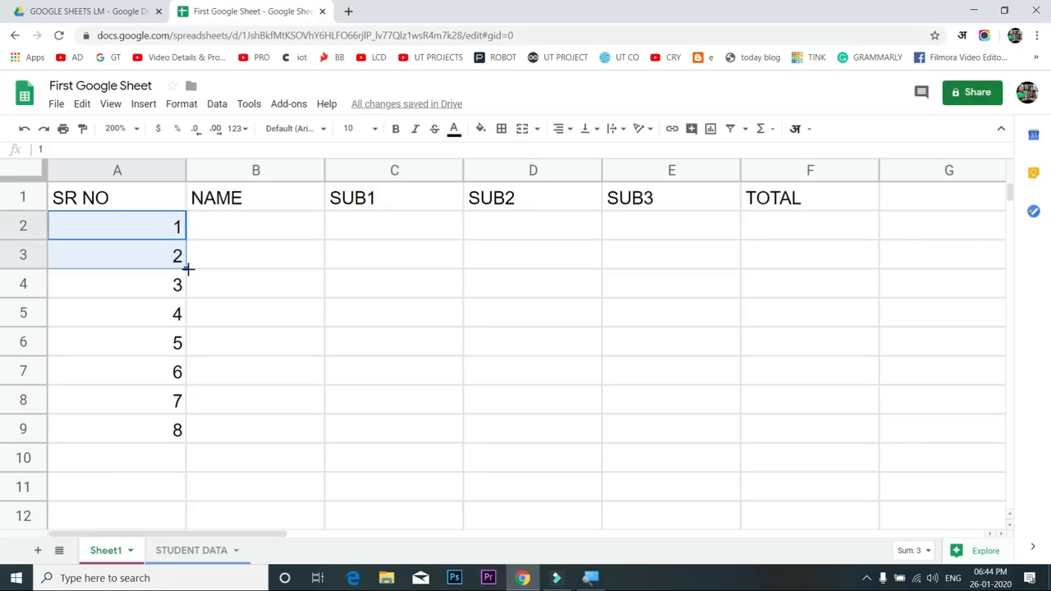
pyautogui.click(234, 230)
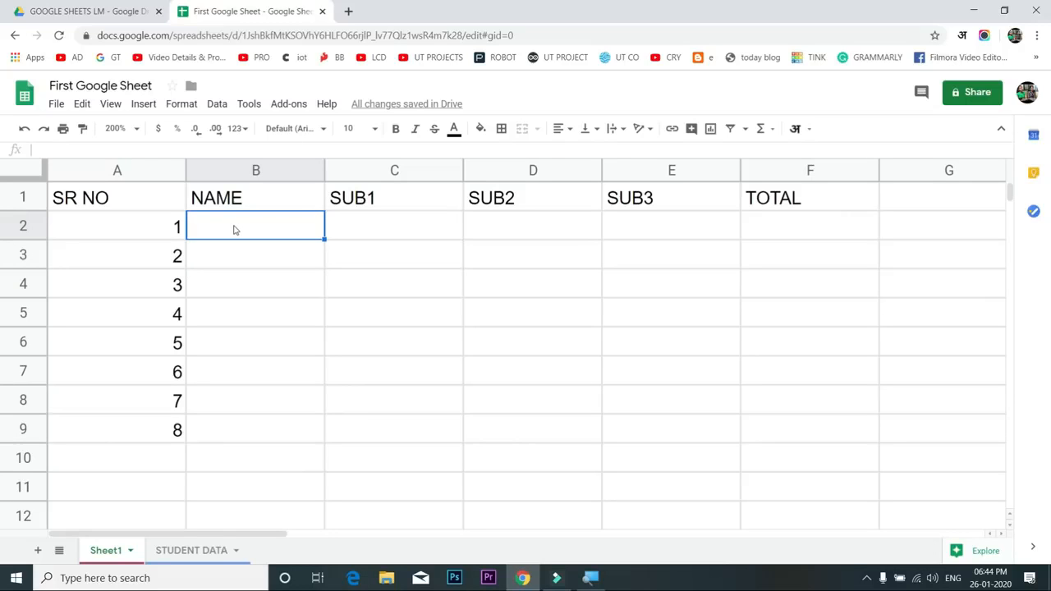
pyautogui.moveTo(164, 379); pyautogui.dragTo(169, 430)
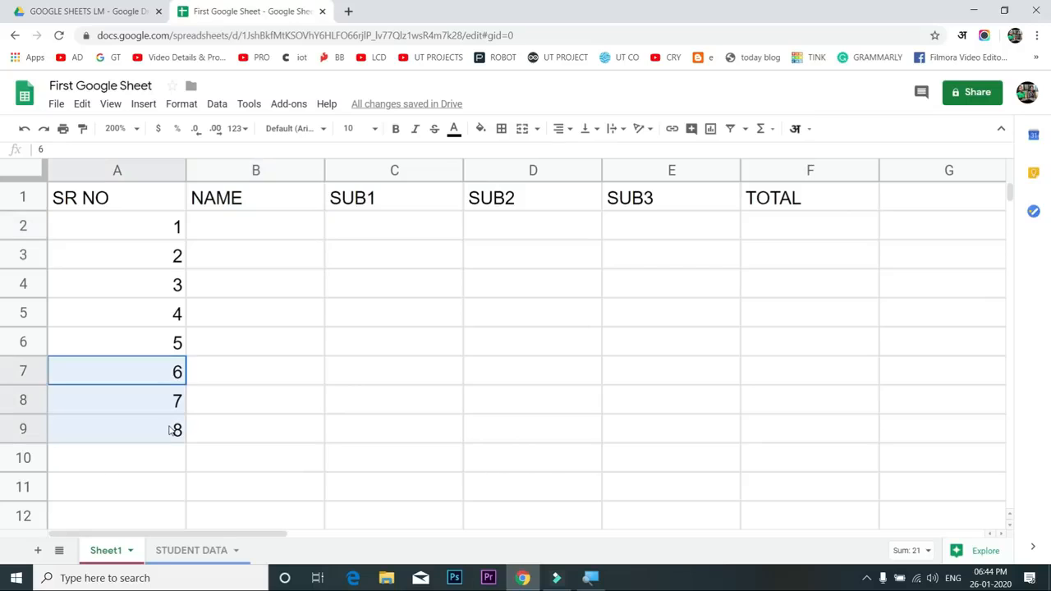
pyautogui.press('Delete')
# Enter the first student's name in cell B2 under the NAME header
pyautogui.click(296, 236)
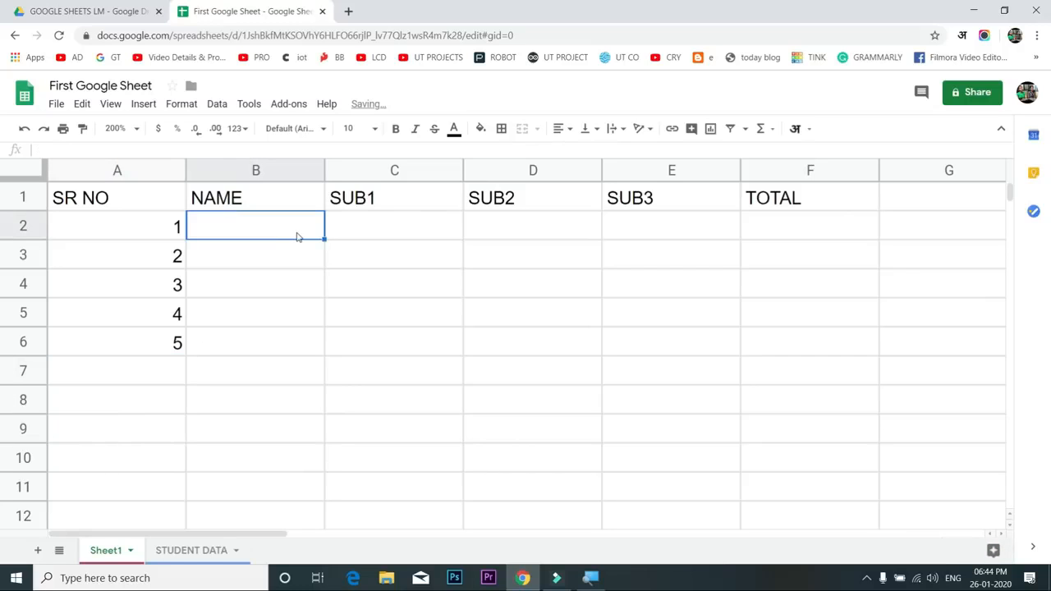
pyautogui.write('SATISH')
pyautogui.press('Return')
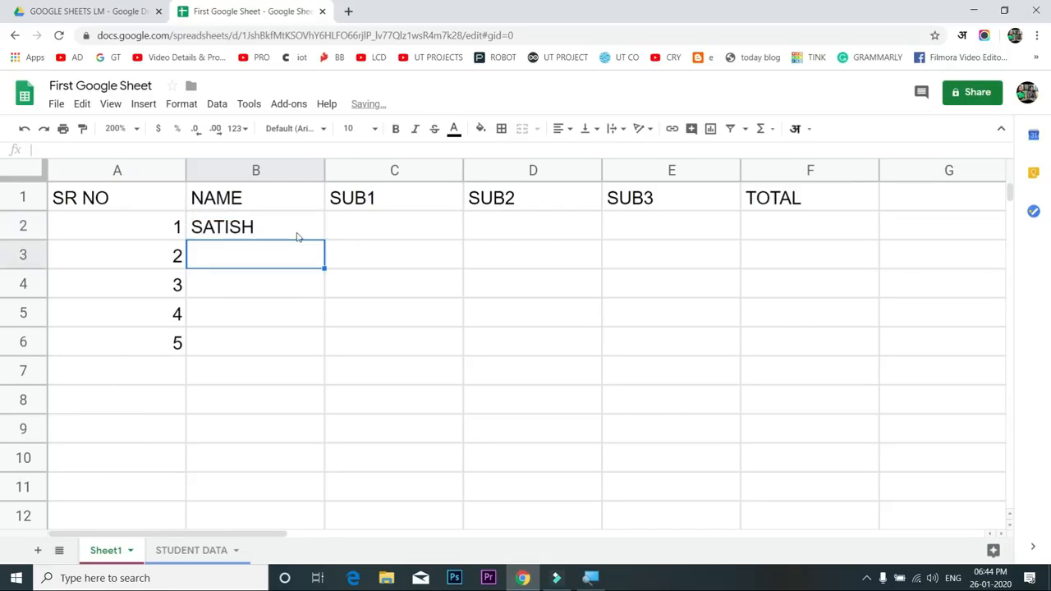
pyautogui.click(297, 236)
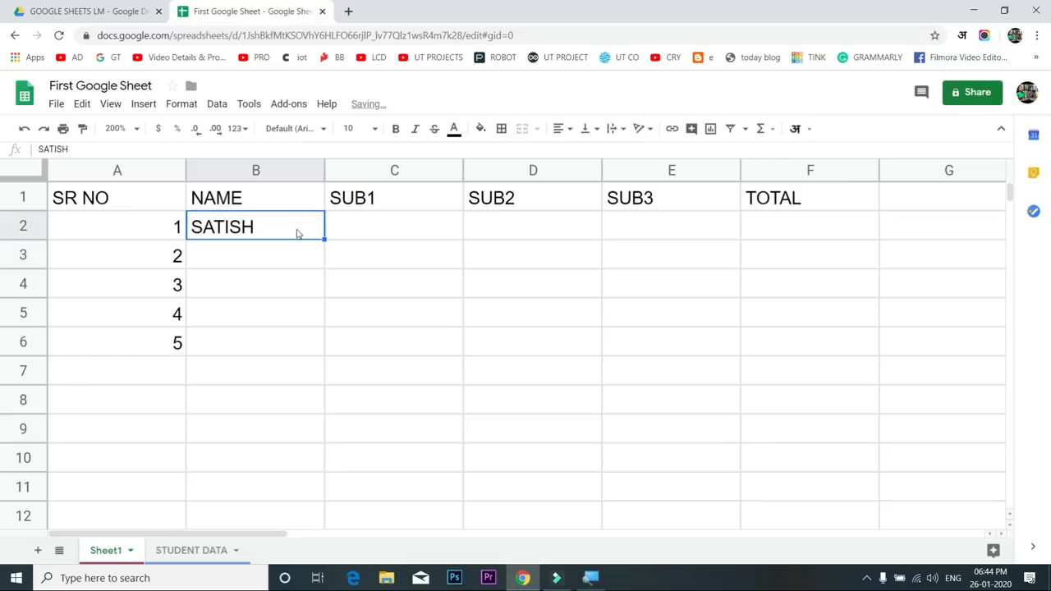
pyautogui.click(344, 170)
pyautogui.rightClick(344, 170)
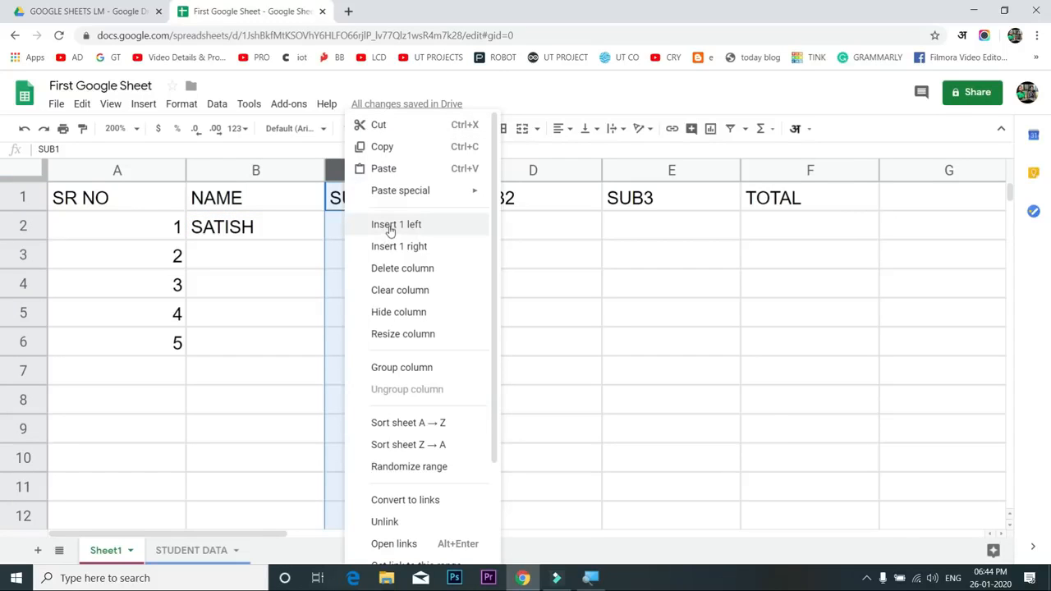
pyautogui.click(297, 258)
# Insert one empty column to the left of the SUB1 column
pyautogui.click(372, 172)
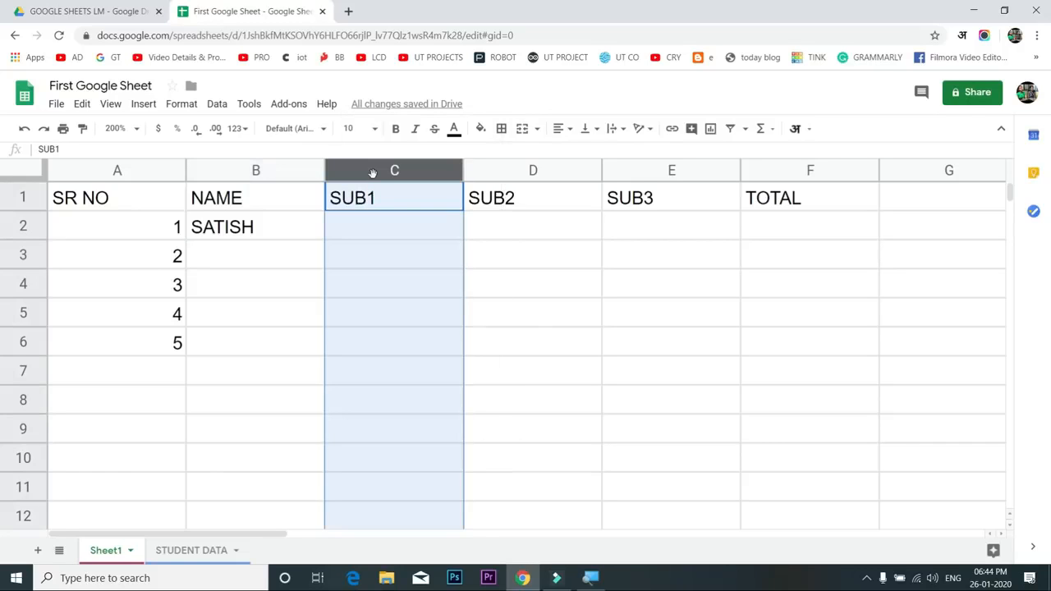
pyautogui.rightClick(371, 171)
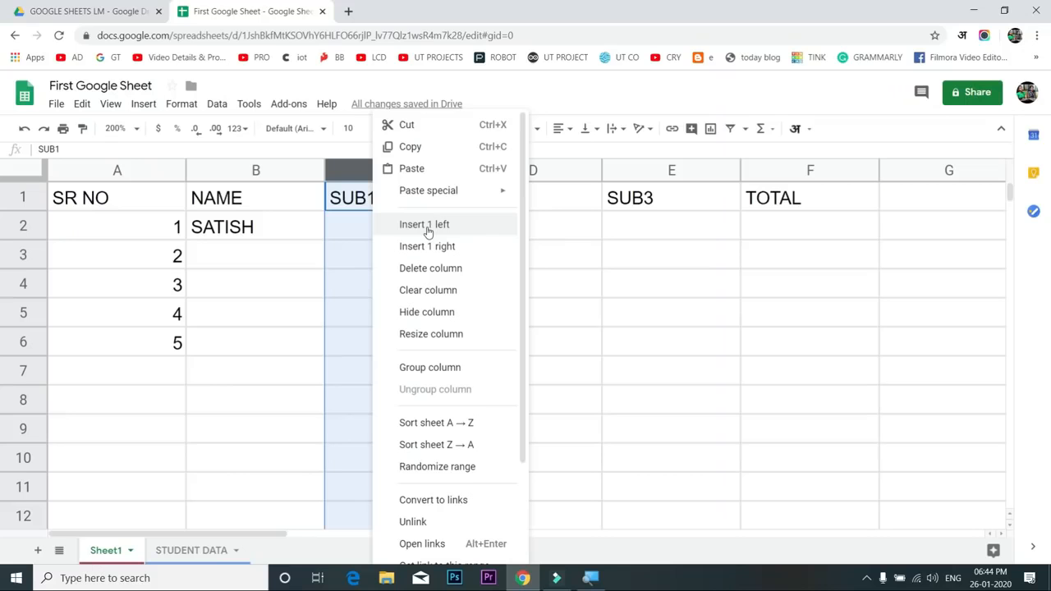
pyautogui.click(426, 227)
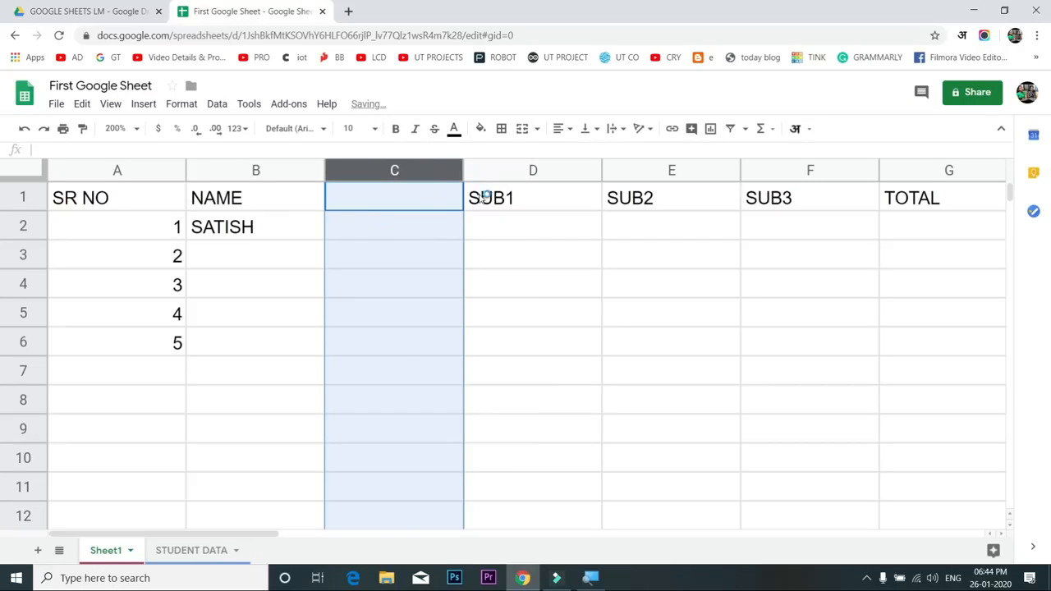
# Enter the formula =GOOGLETRANSLATE(B1,"en","hi") in cell C1 to translate the NAME header from English to Hindi
pyautogui.click(378, 201)
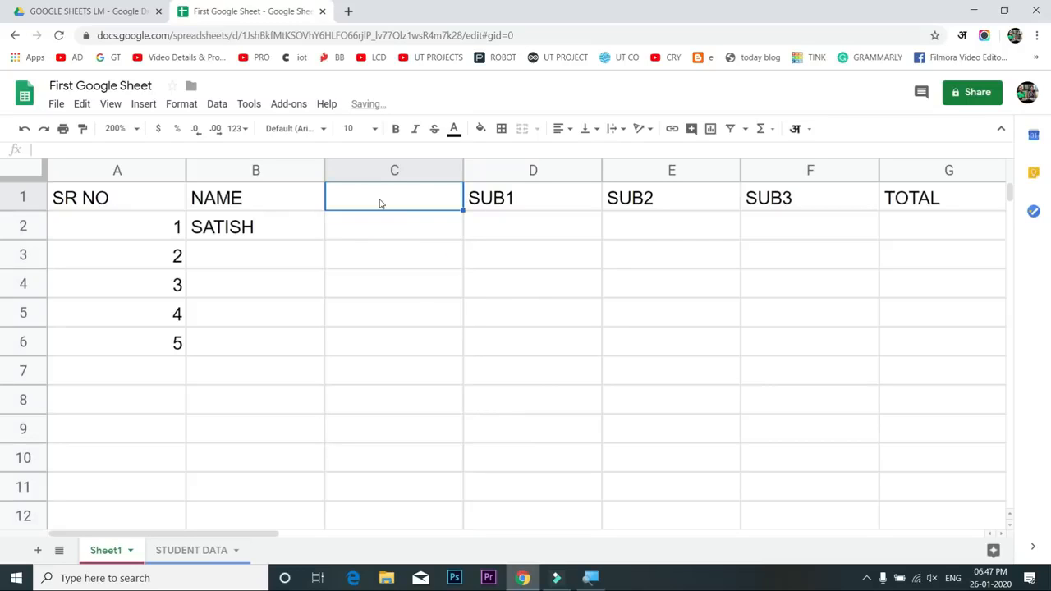
pyautogui.write('=')
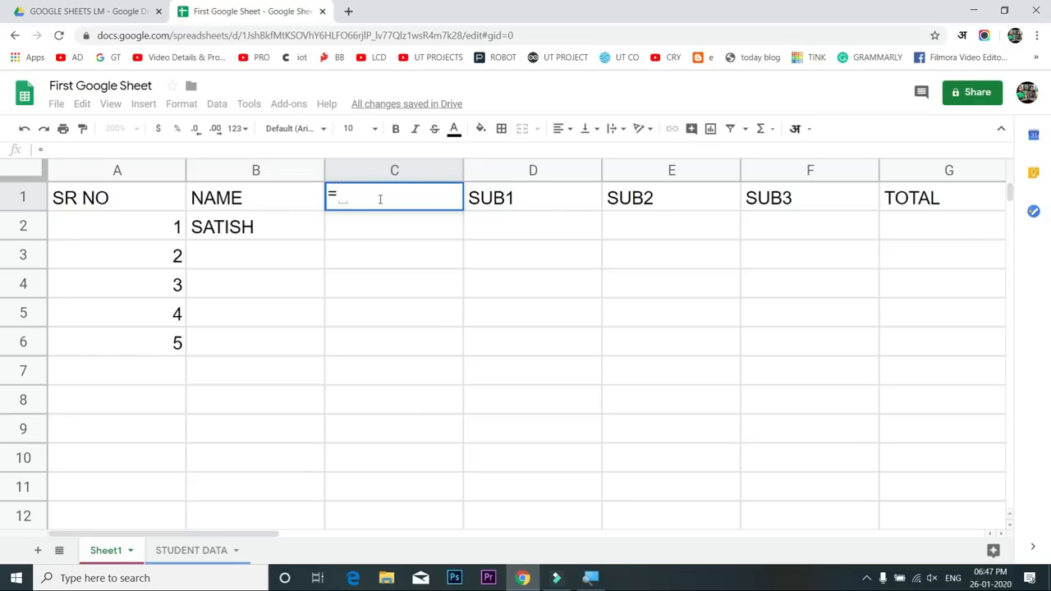
pyautogui.write('goo')
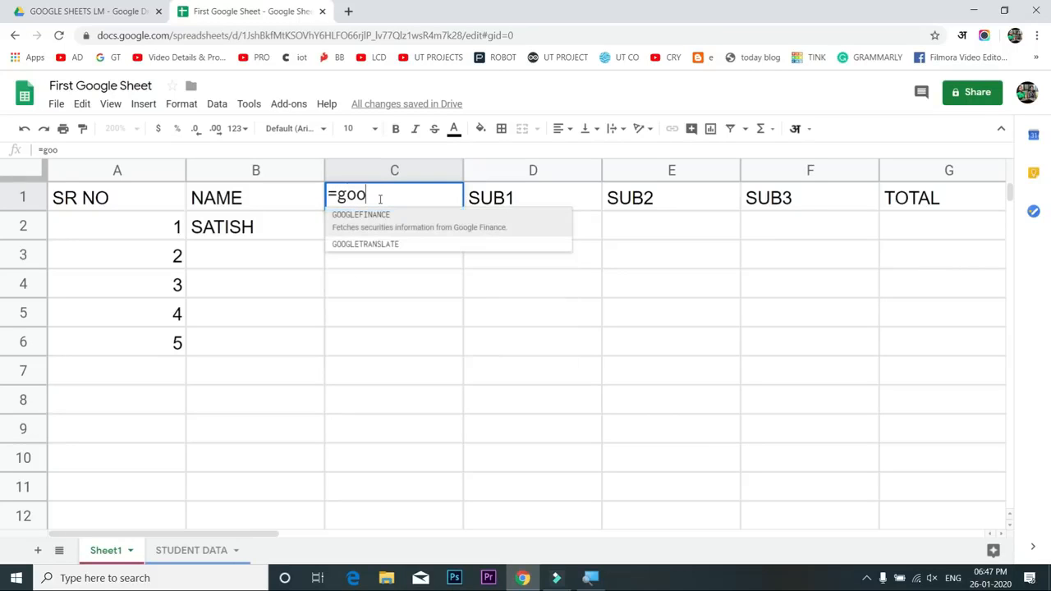
pyautogui.press('Down')
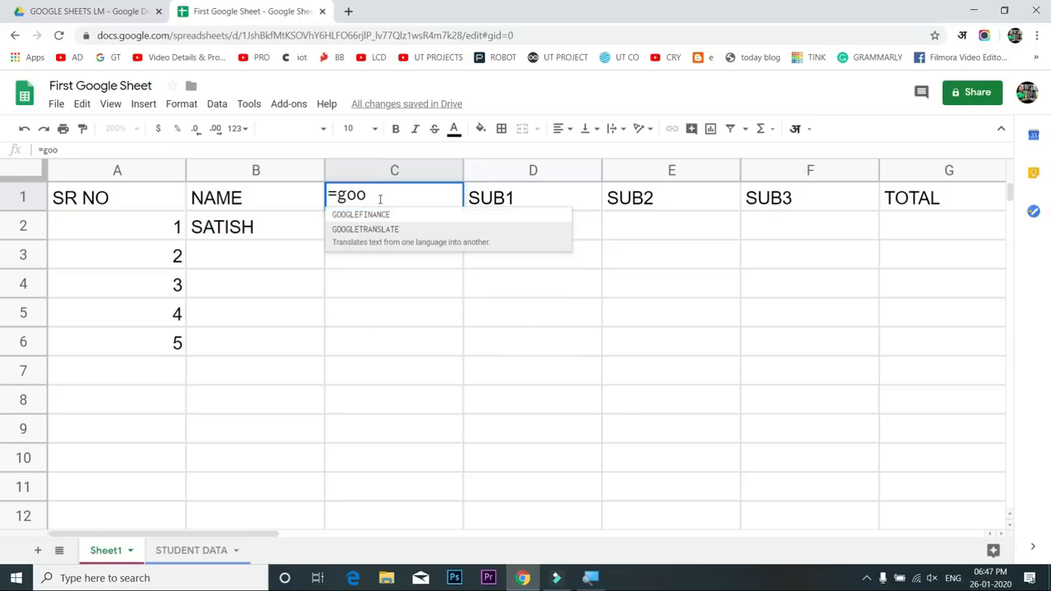
pyautogui.press('Tab')
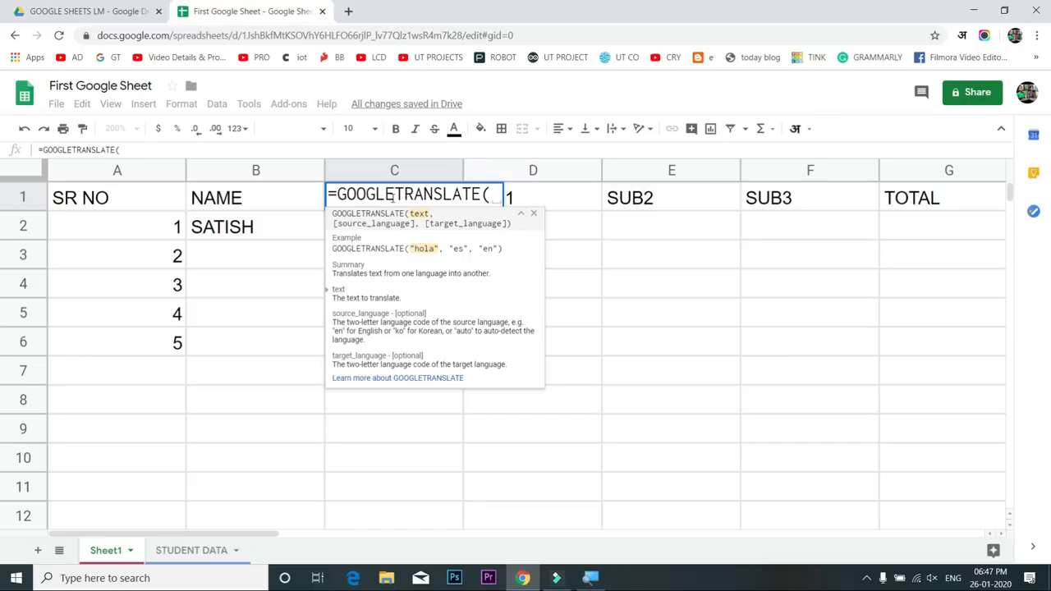
pyautogui.click(277, 202)
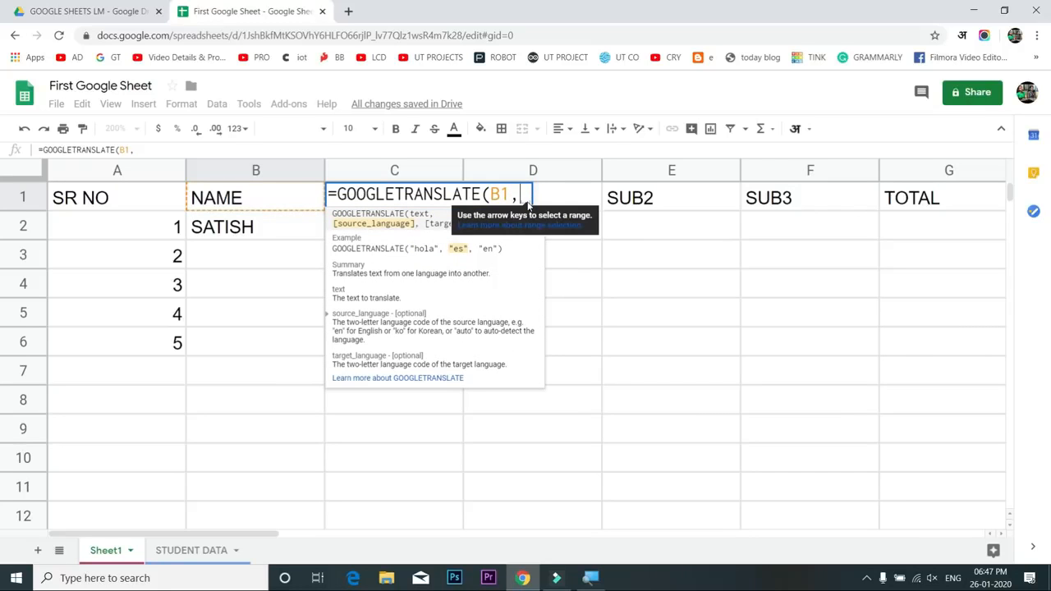
pyautogui.write('"')
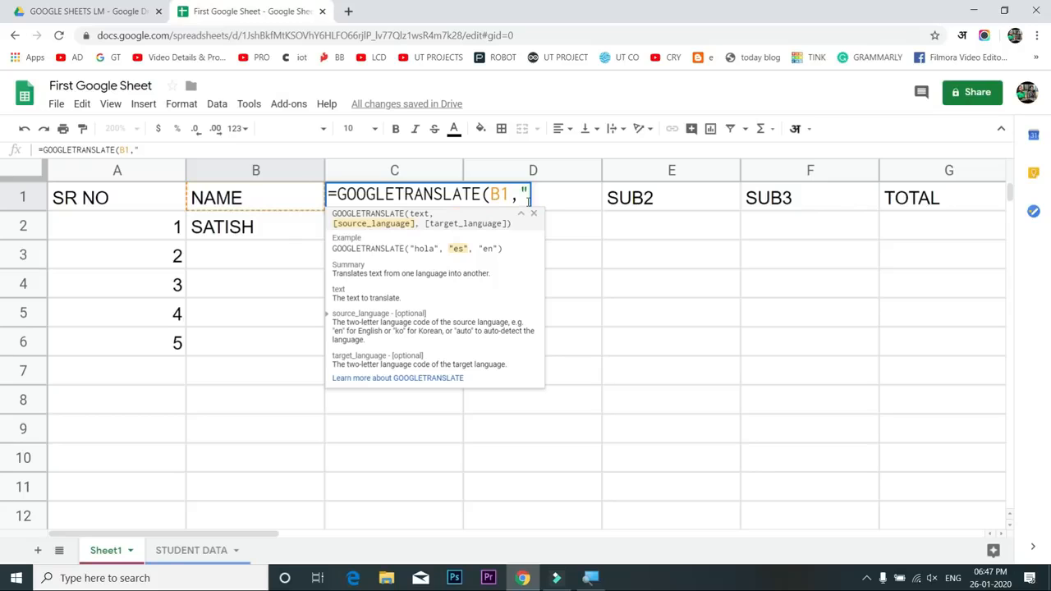
pyautogui.write('en"')
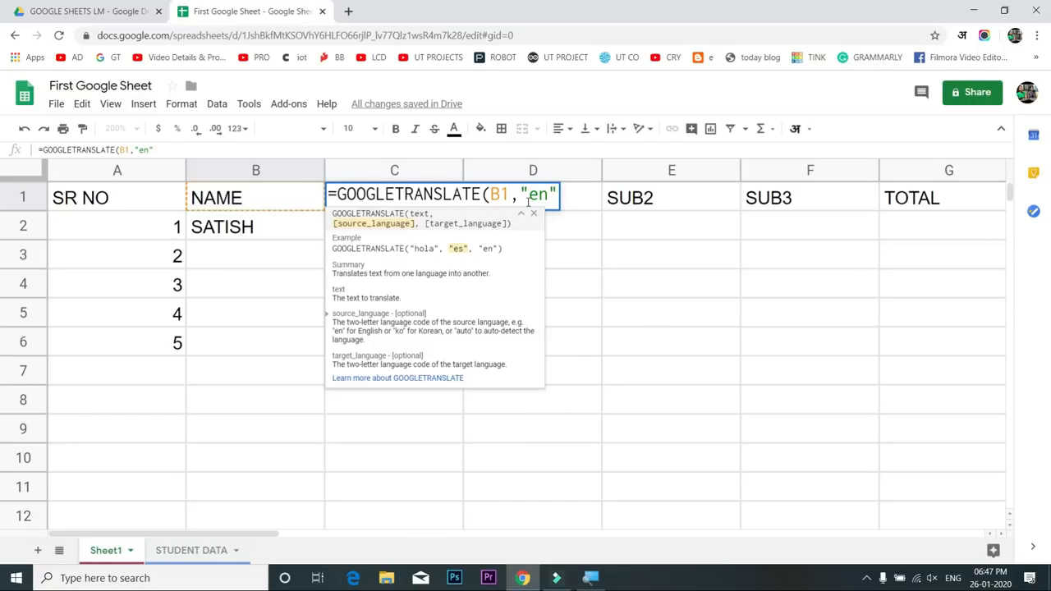
pyautogui.write(',"hi"')
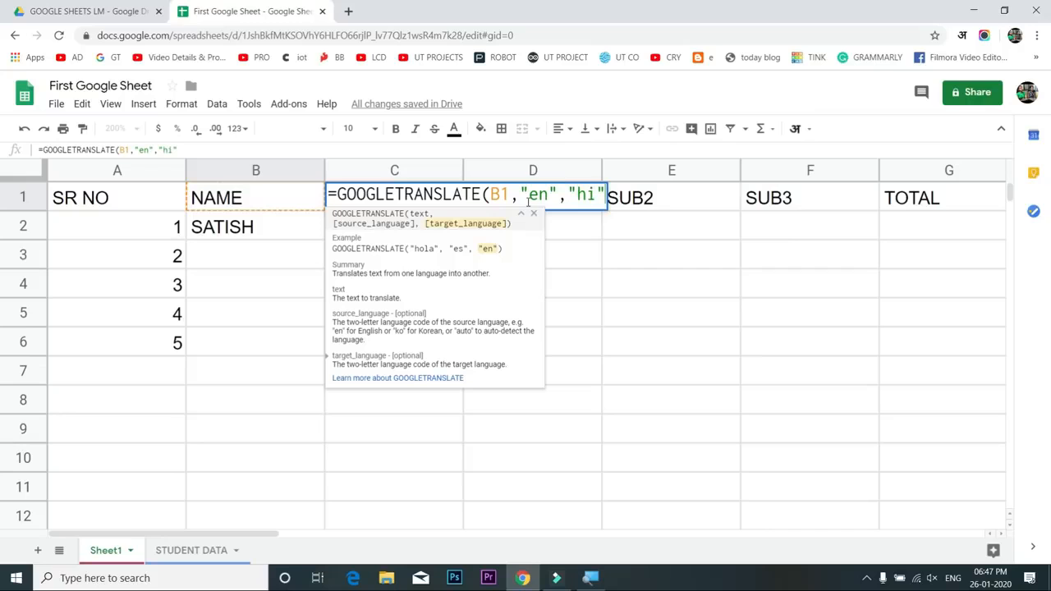
pyautogui.write(')')
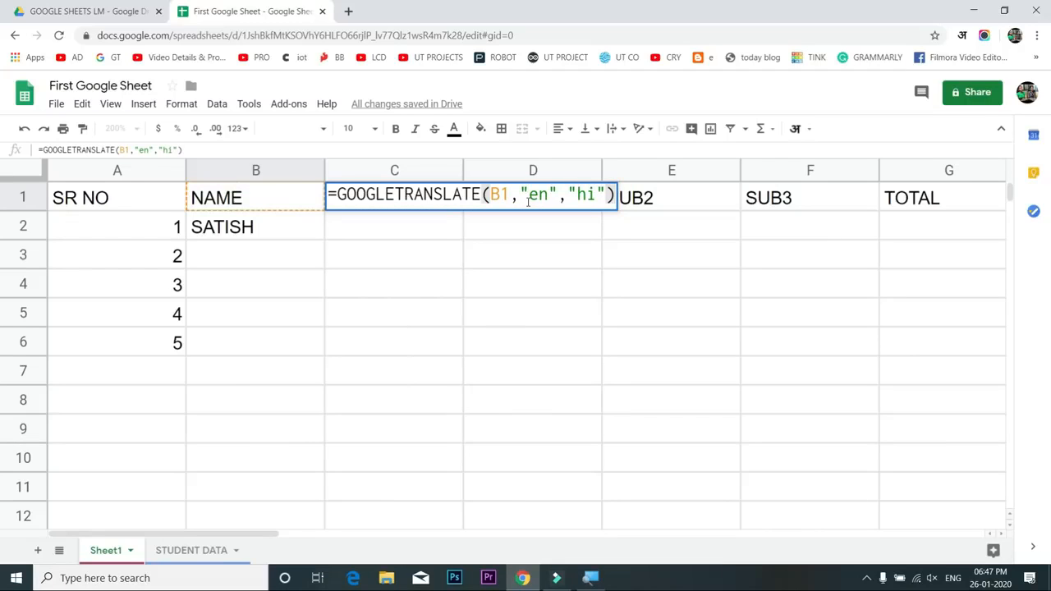
pyautogui.press('Return')
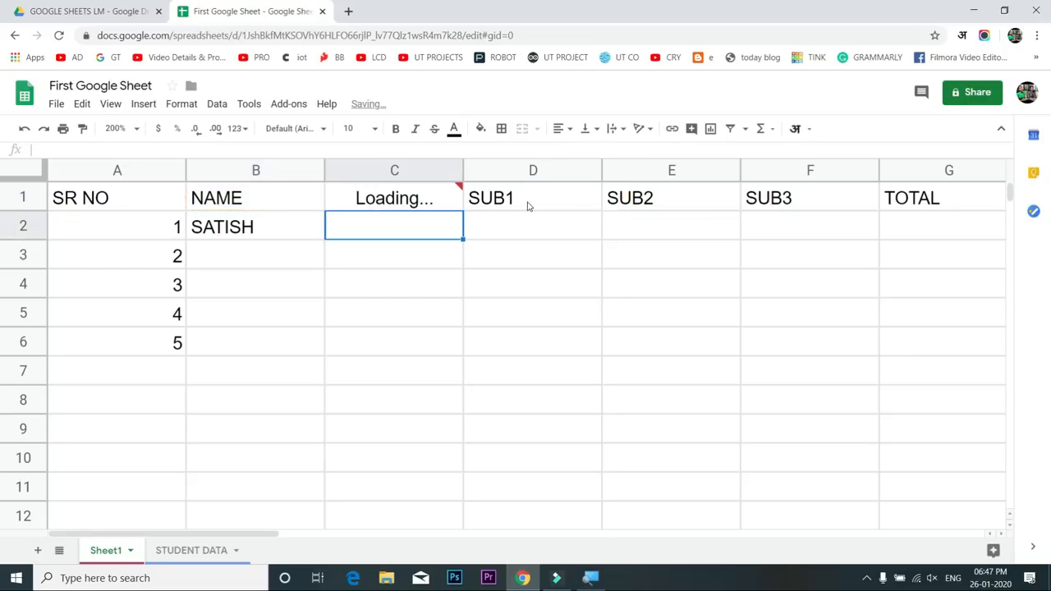
# Check the translation formula in C1, and copy it down to C2 to translate the first student's name into Hindi
pyautogui.doubleClick(402, 209)
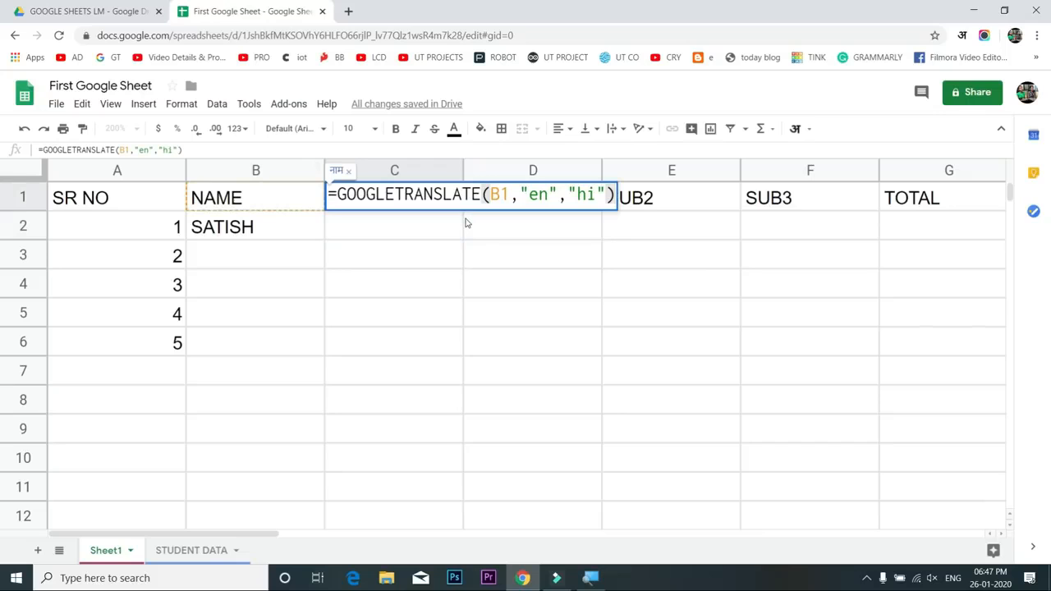
pyautogui.press('Return')
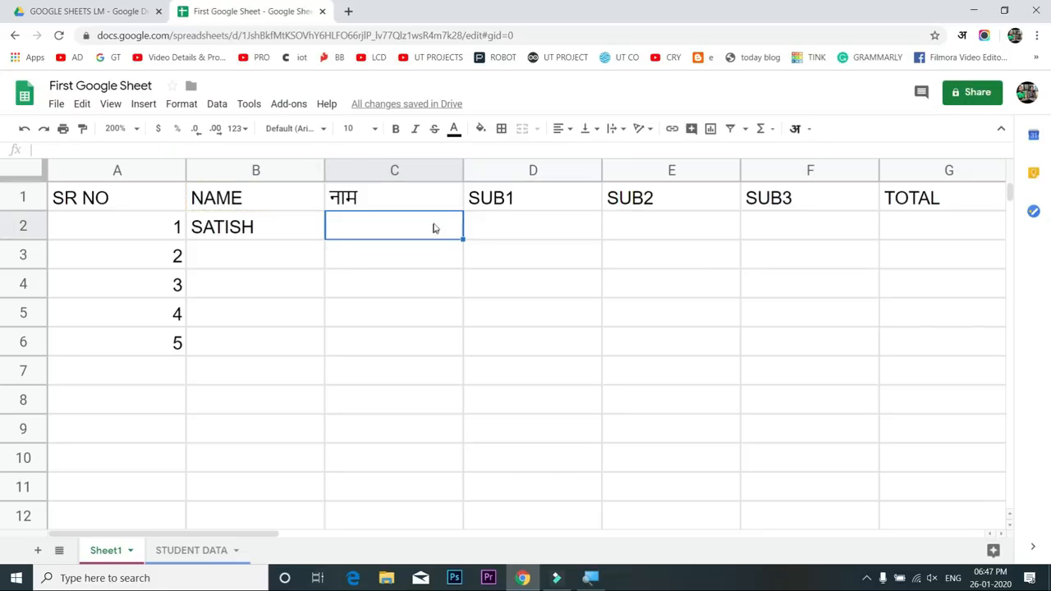
pyautogui.click(454, 205)
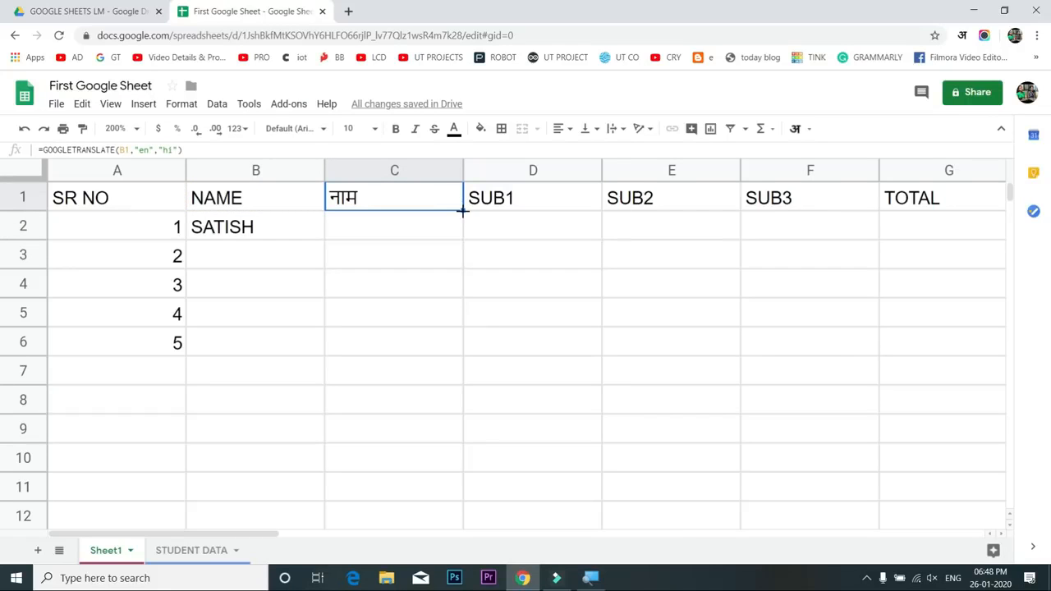
pyautogui.click(464, 210)
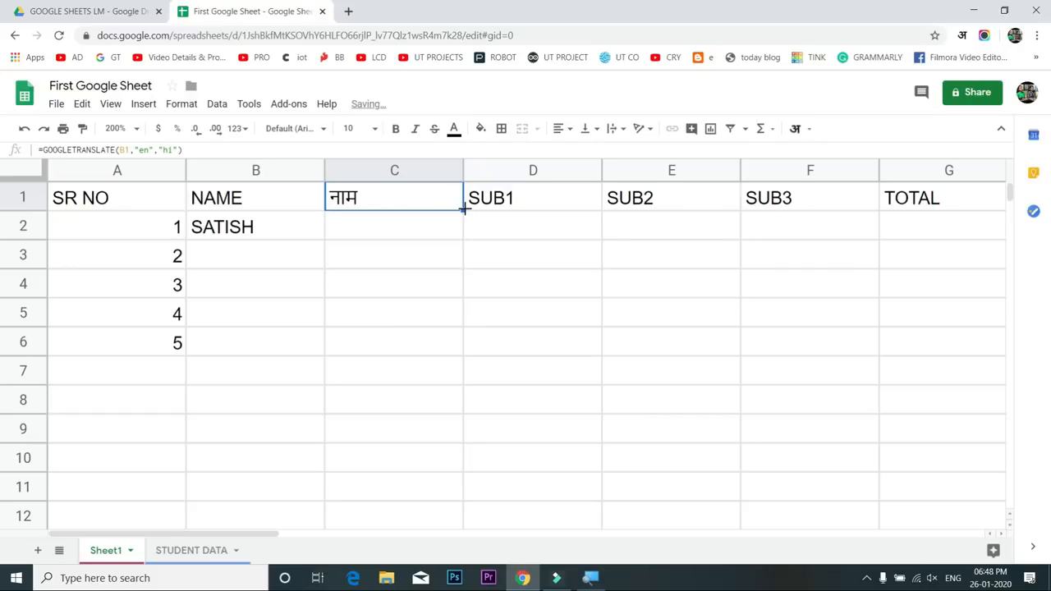
pyautogui.moveTo(463, 209); pyautogui.dragTo(460, 239)
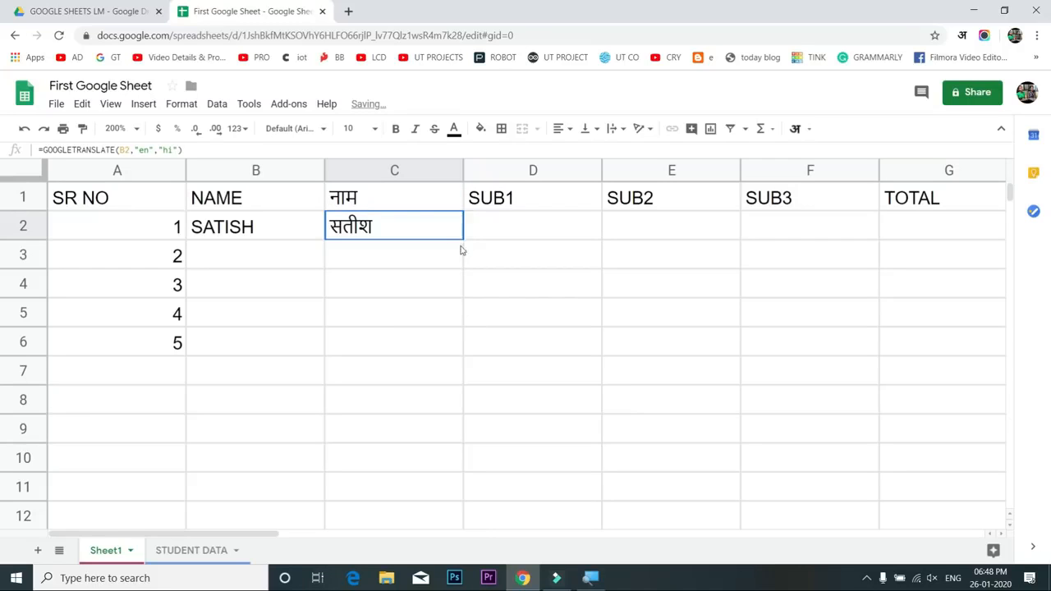
pyautogui.click(458, 271)
pyautogui.click(442, 239)
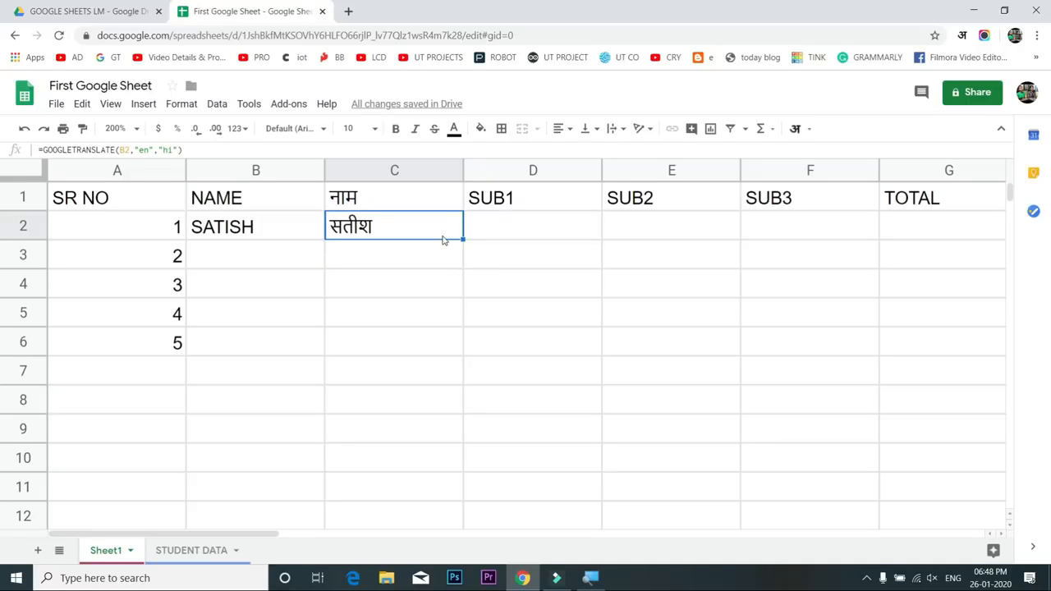
# Enter the names of the other four students in cells B3 to B6 under the NAME header
pyautogui.click(298, 256)
pyautogui.write('ram')
pyautogui.press('BackSpace')
pyautogui.press('BackSpace')
pyautogui.press('BackSpace')
pyautogui.write('R')
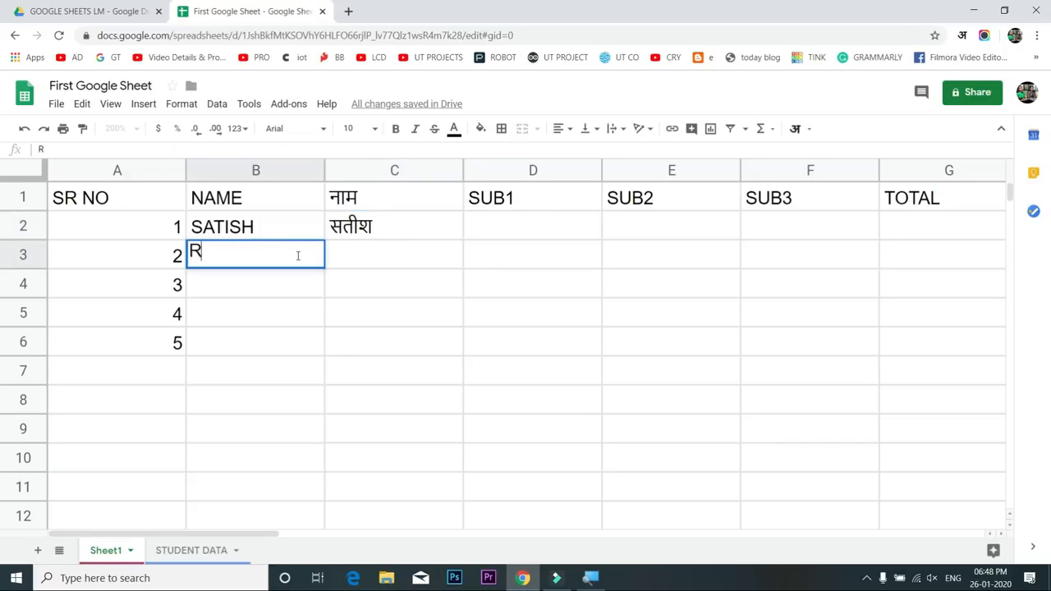
pyautogui.write('AMEHS')
pyautogui.press('Return')
pyautogui.click(298, 260)
pyautogui.write('RAMESH')
pyautogui.press('Return')
pyautogui.write('RAHUL')
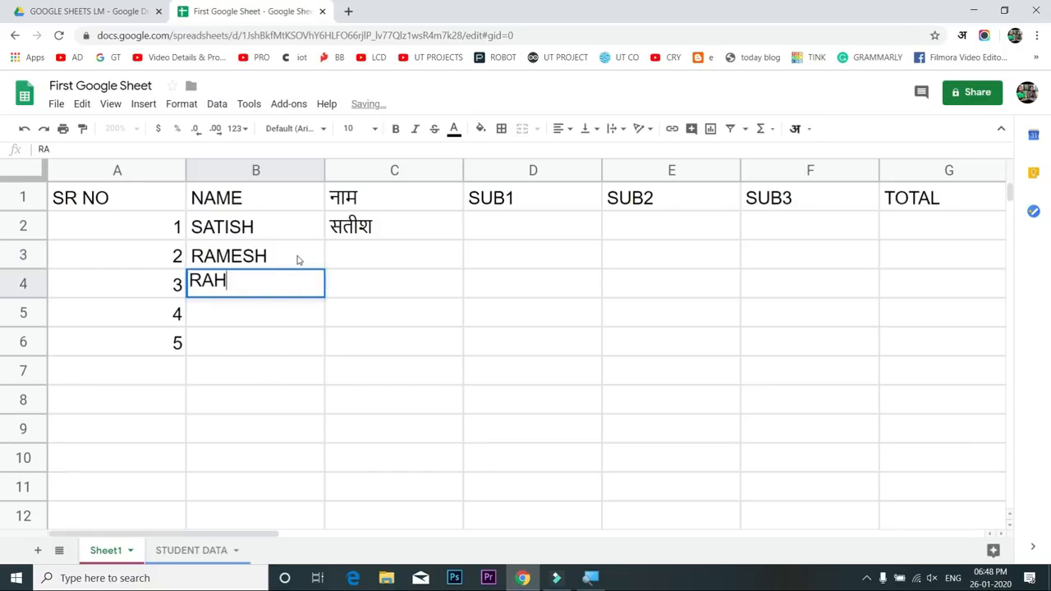
pyautogui.press('Return')
pyautogui.write('PRIYANKA')
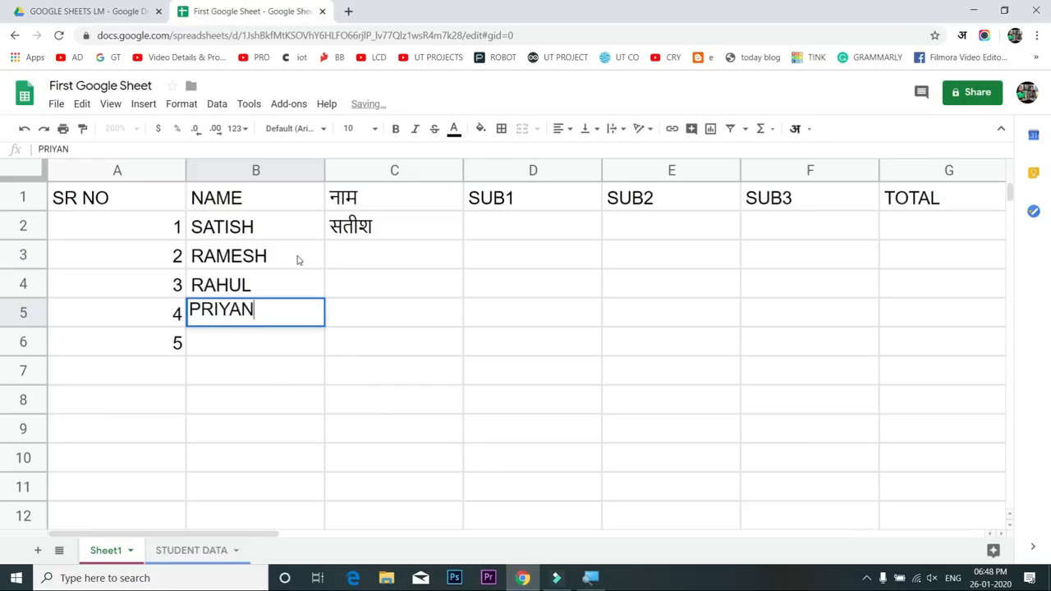
pyautogui.press('Return')
pyautogui.write('KIRAN')
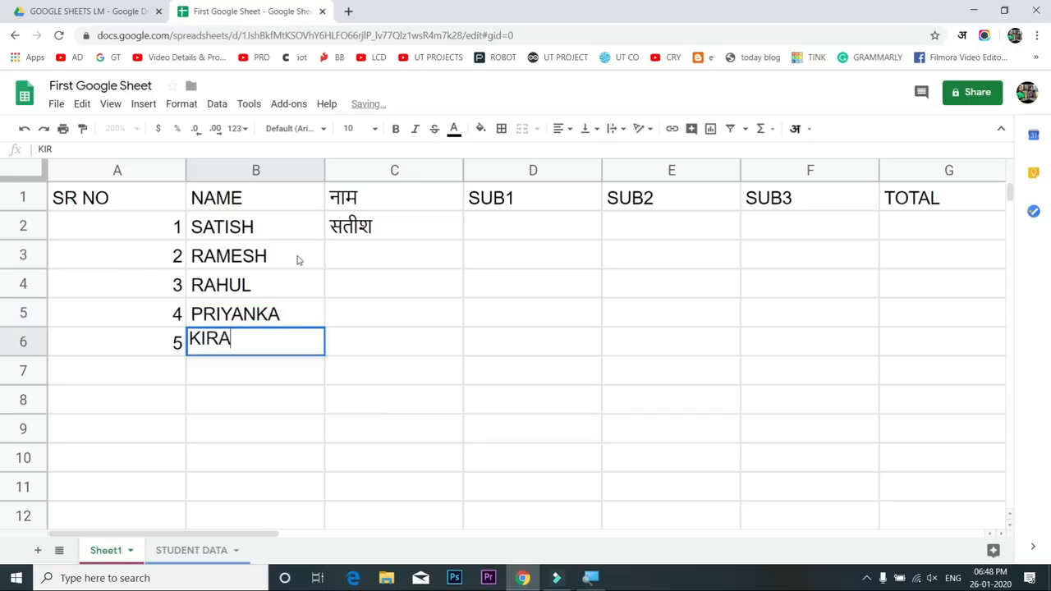
pyautogui.press('Return')
# Fill the GOOGLETRANSLATE formula from C2 down to C6, and review the source formula in C1
pyautogui.click(446, 223)
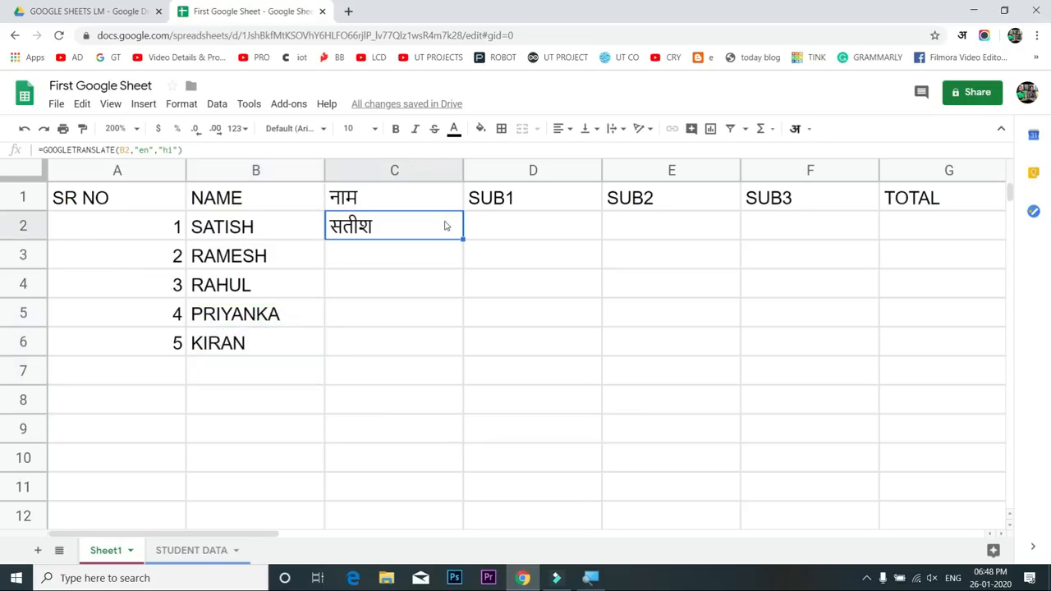
pyautogui.moveTo(464, 238); pyautogui.dragTo(457, 346)
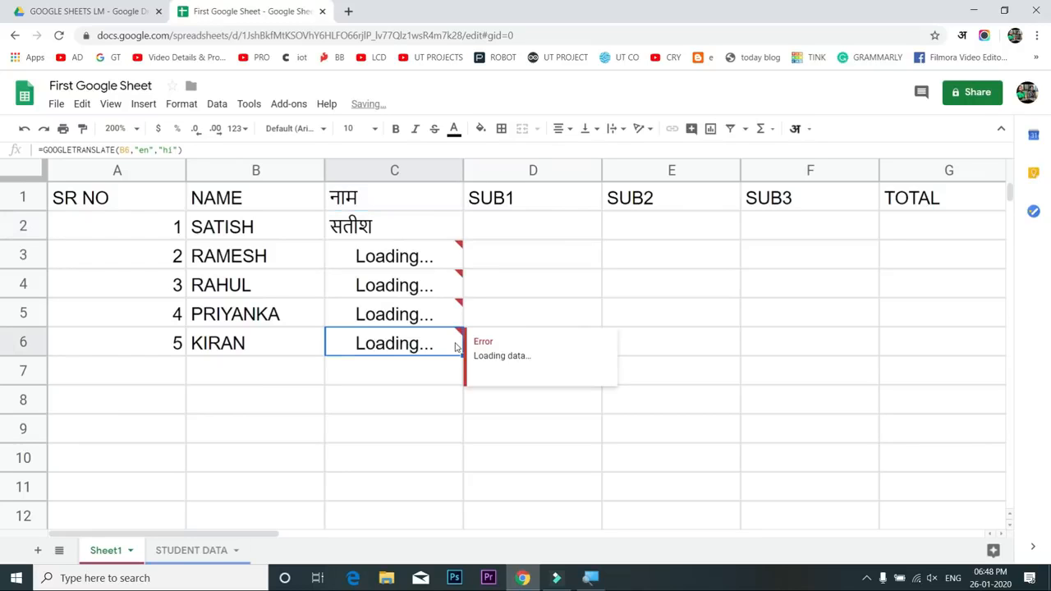
pyautogui.click(450, 416)
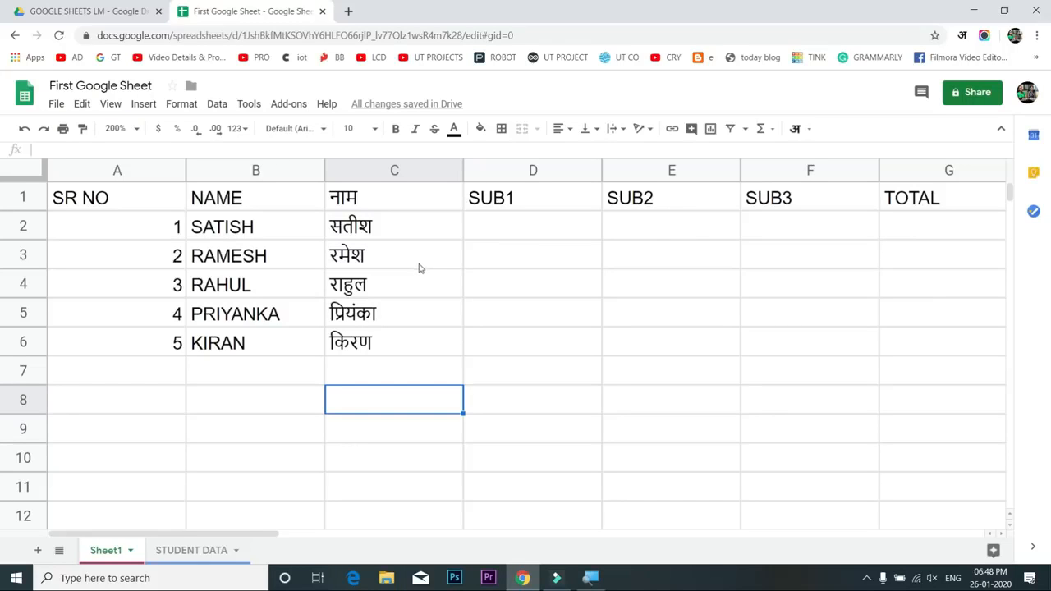
pyautogui.click(413, 201)
pyautogui.doubleClick(413, 198)
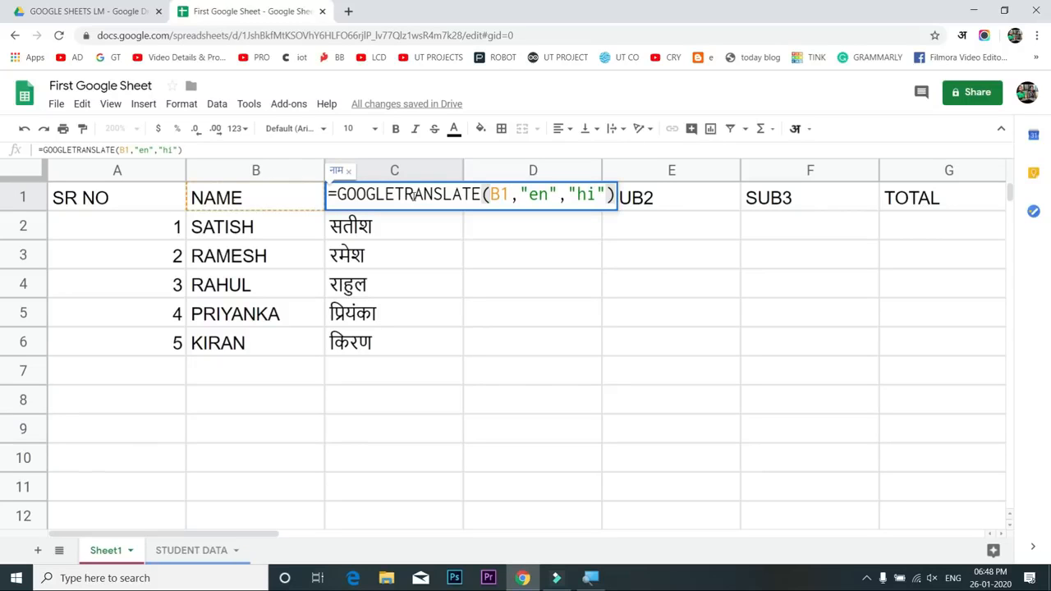
pyautogui.press('Escape')
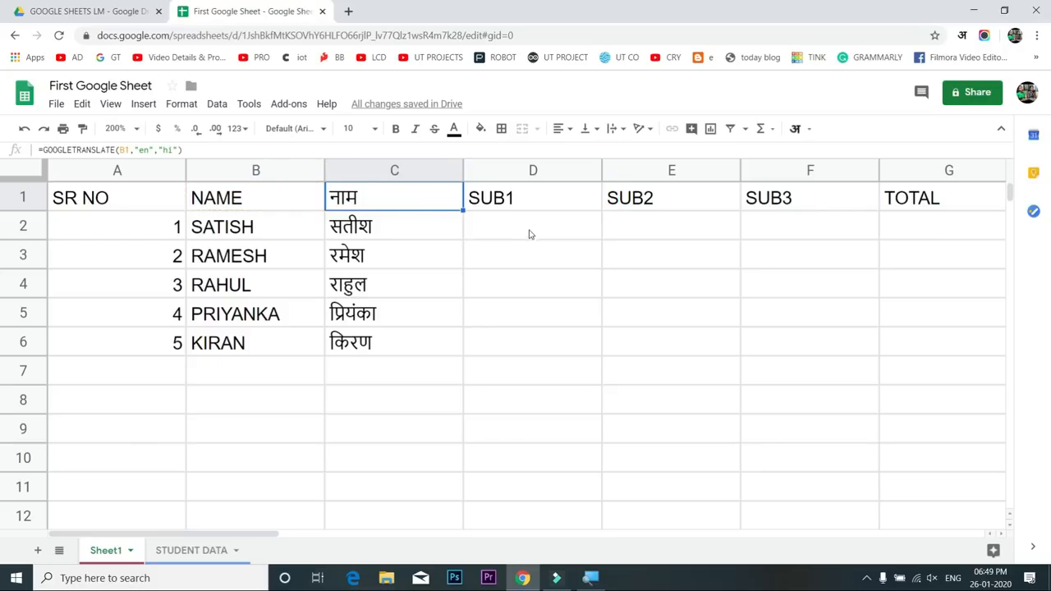
pyautogui.click(531, 231)
# Delete the column C that holds the Hindi translations
pyautogui.click(390, 173)
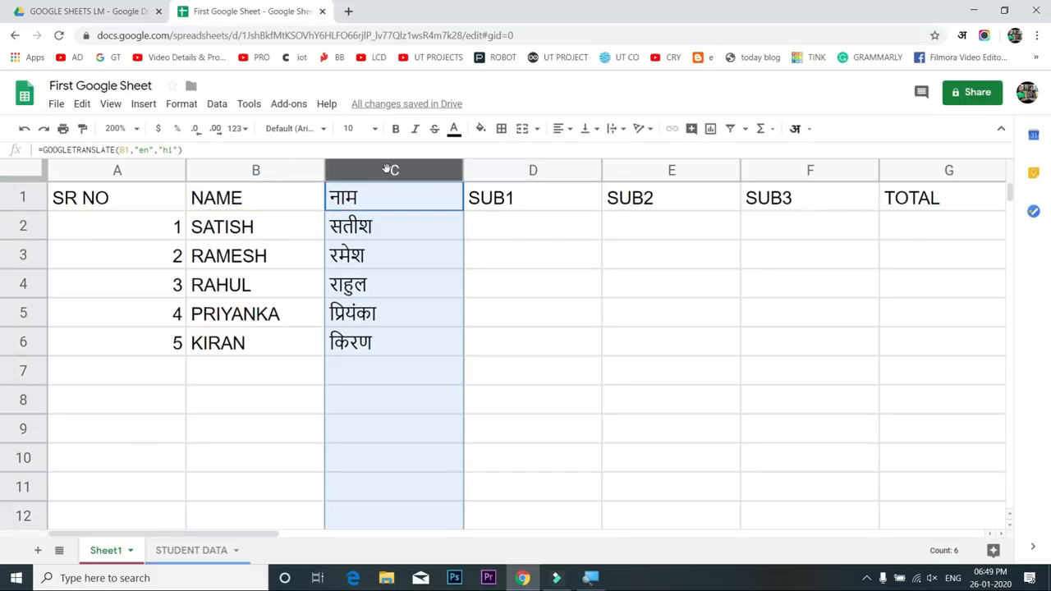
pyautogui.rightClick(391, 173)
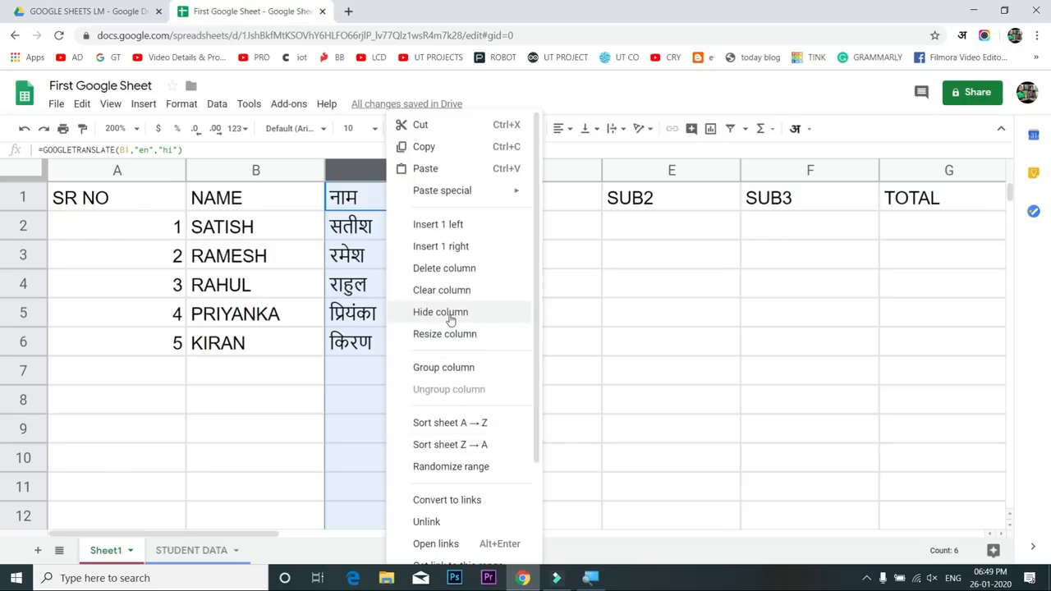
pyautogui.click(351, 169)
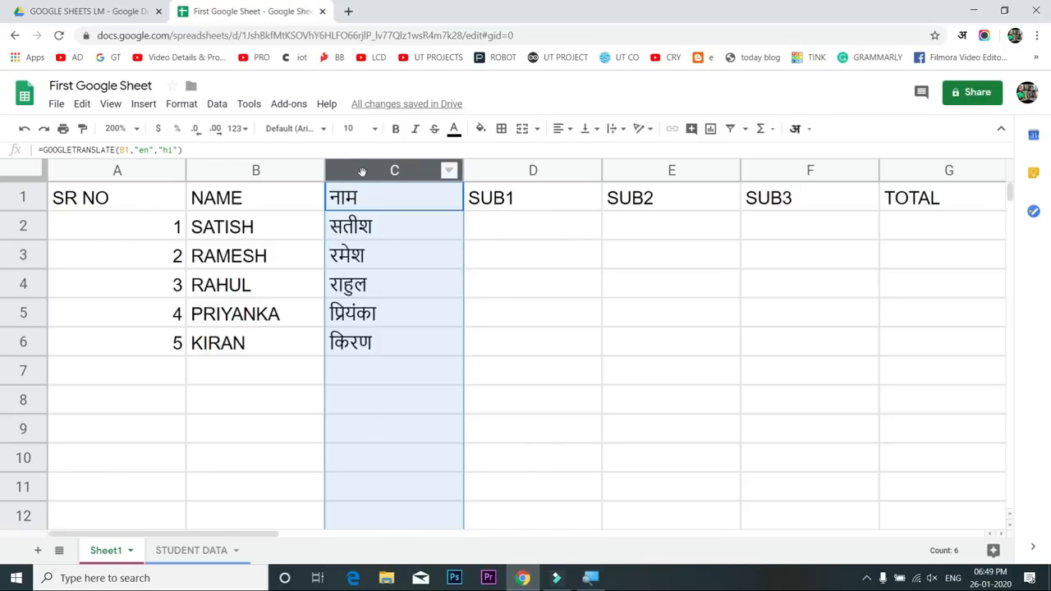
pyautogui.rightClick(365, 170)
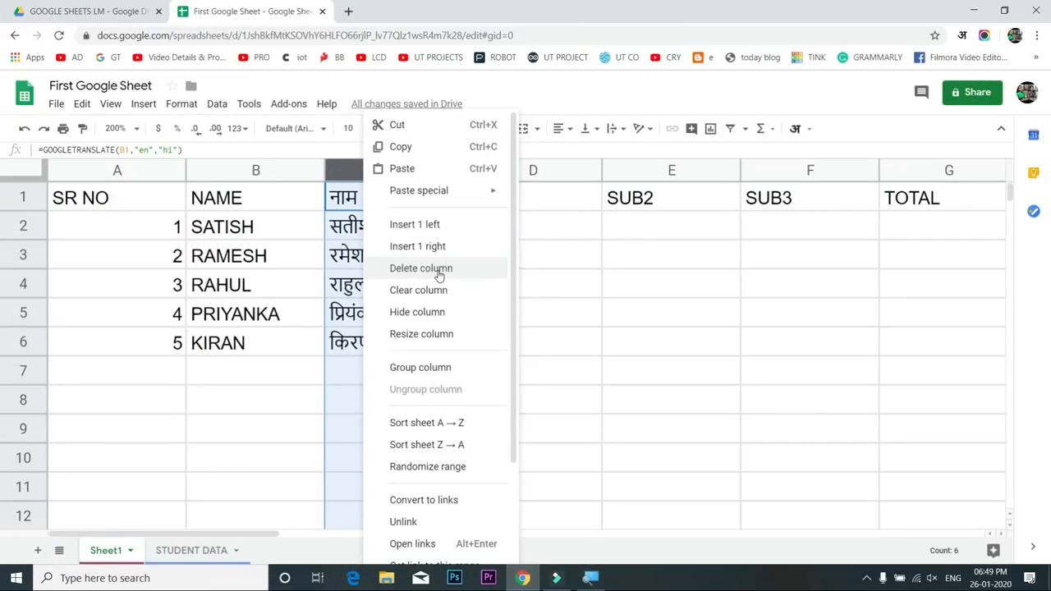
pyautogui.click(438, 270)
# Fill C2:E6 with marks: SUB1 45, 65, 98, 65, 54; SUB2 98, 65, 54, 78, 98; SUB3 65, 12, 65, 98, 65
pyautogui.click(428, 234)
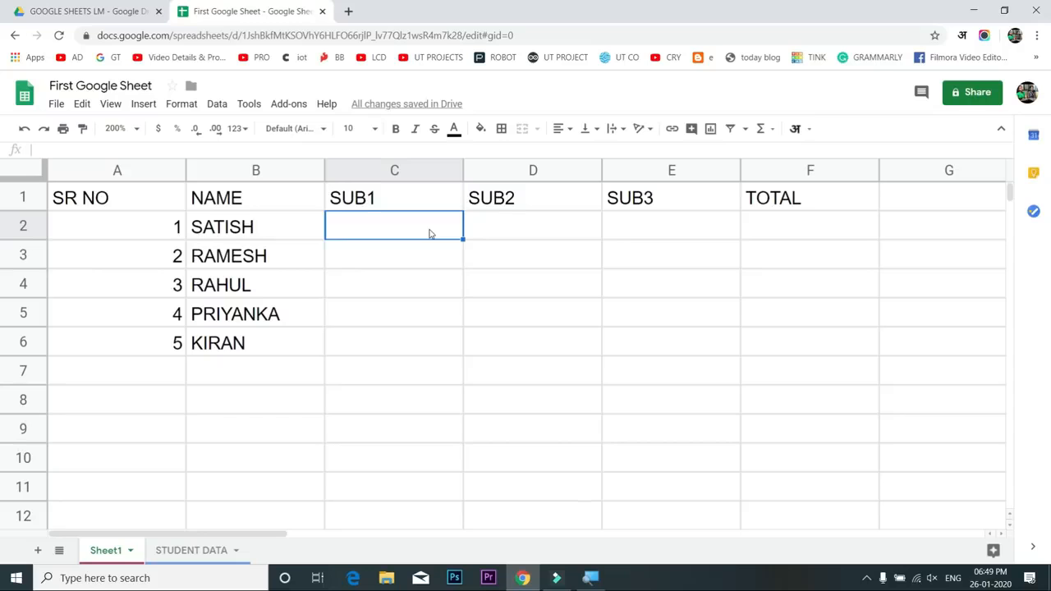
pyautogui.moveTo(432, 232); pyautogui.dragTo(635, 336)
pyautogui.hotkey('ctrl', 'v')
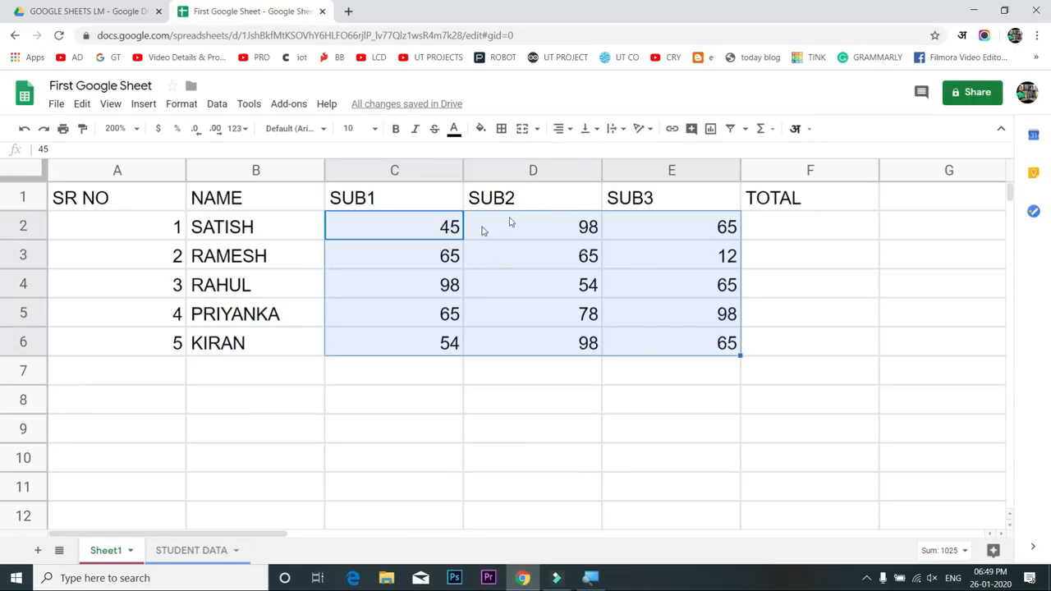
# Enter the formula =SUM(C2:E2) in cell F2 under TOTAL and fill it down to F6
pyautogui.click(797, 228)
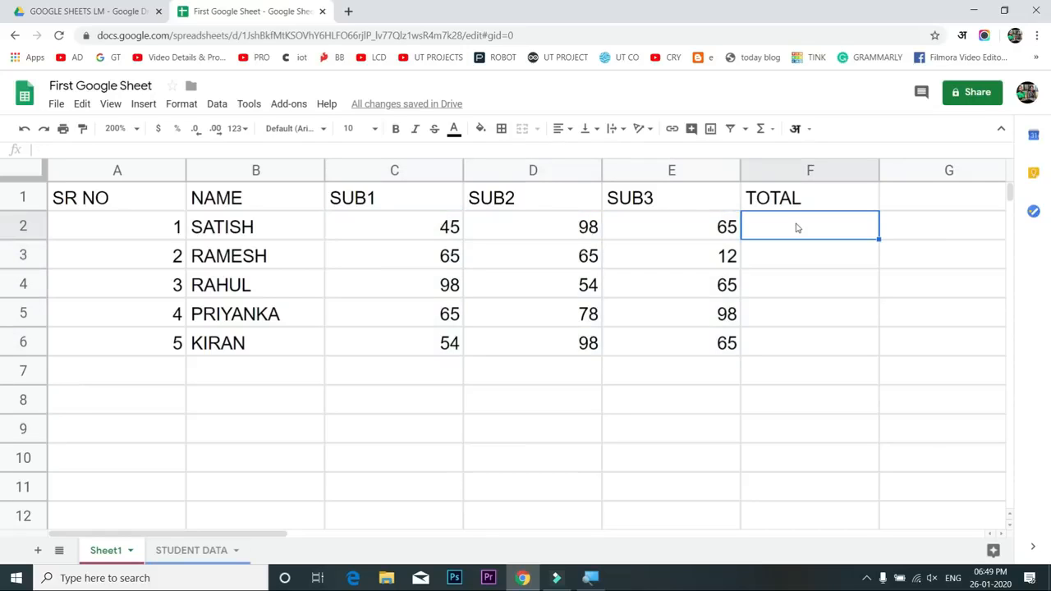
pyautogui.write('=SUMF')
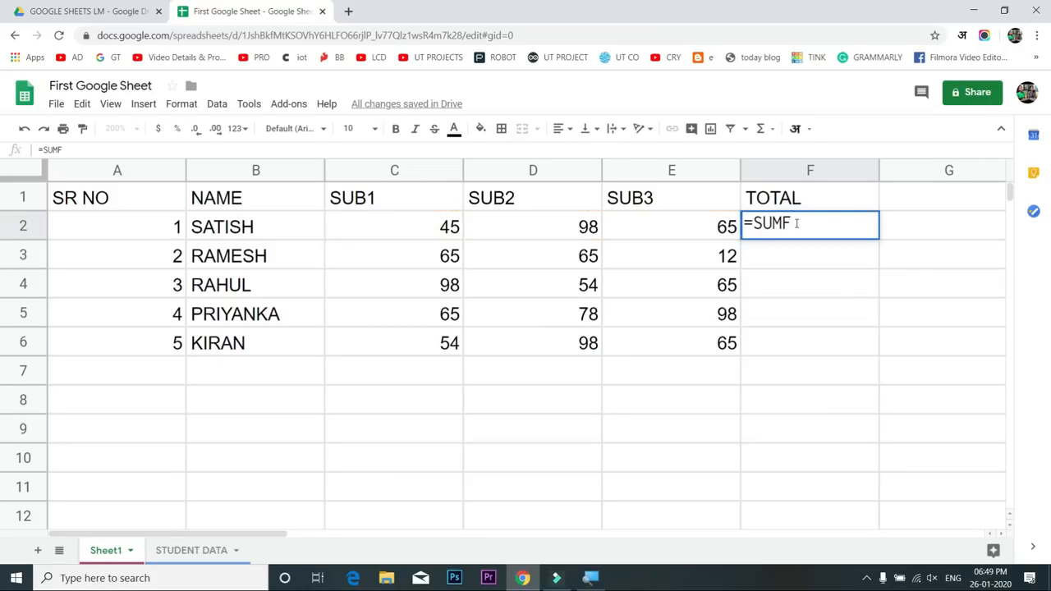
pyautogui.press('BackSpace')
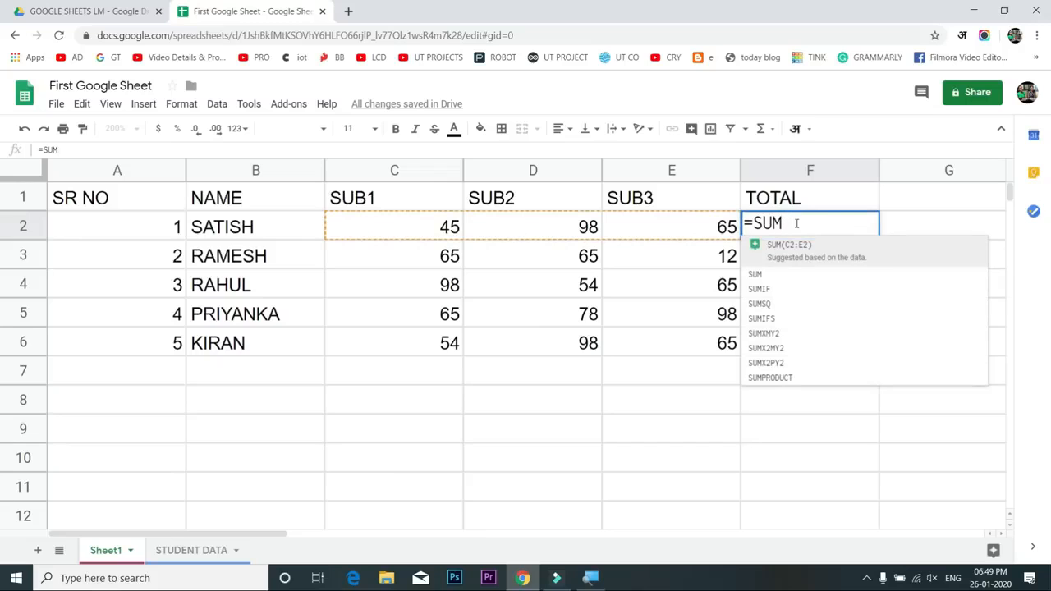
pyautogui.press('Tab')
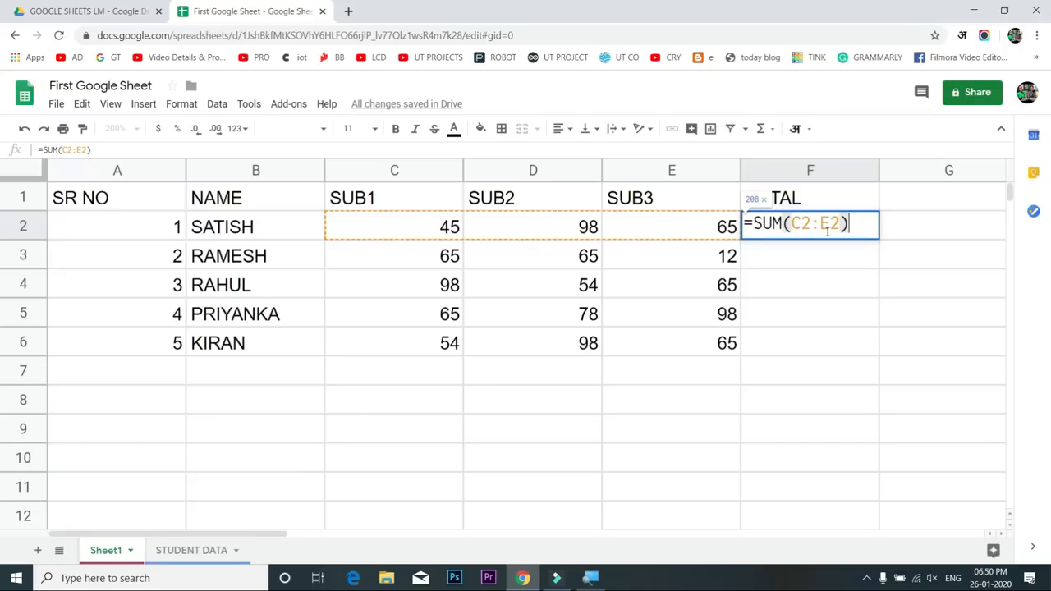
pyautogui.press('Return')
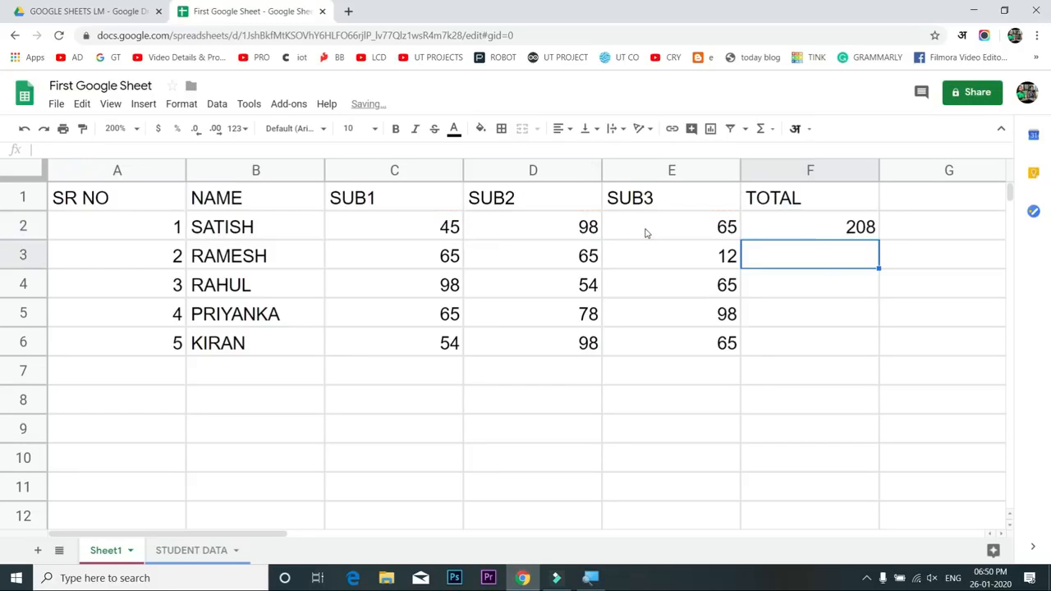
pyautogui.click(856, 235)
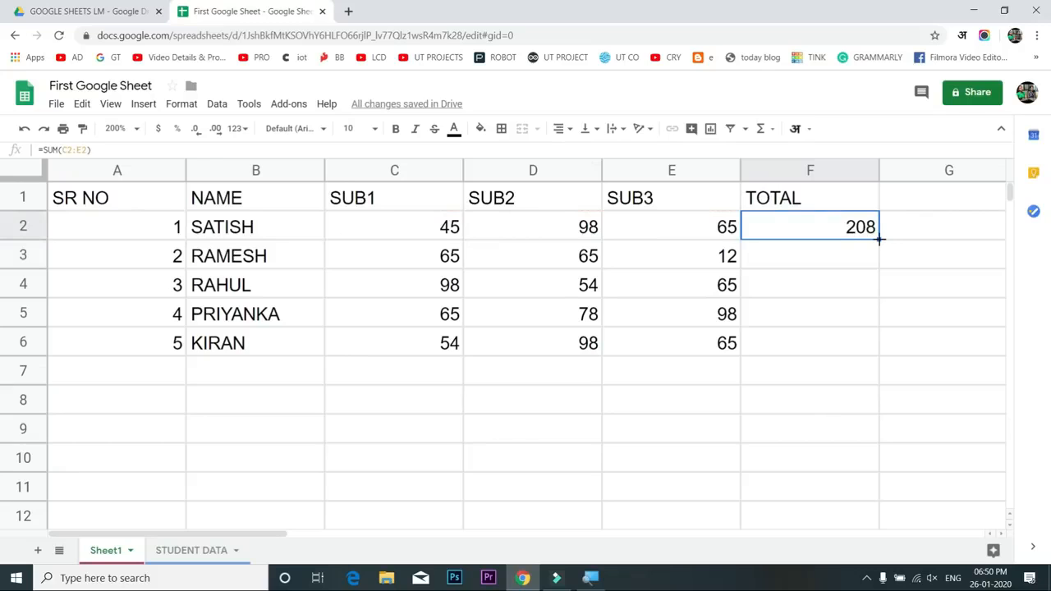
pyautogui.doubleClick(879, 239)
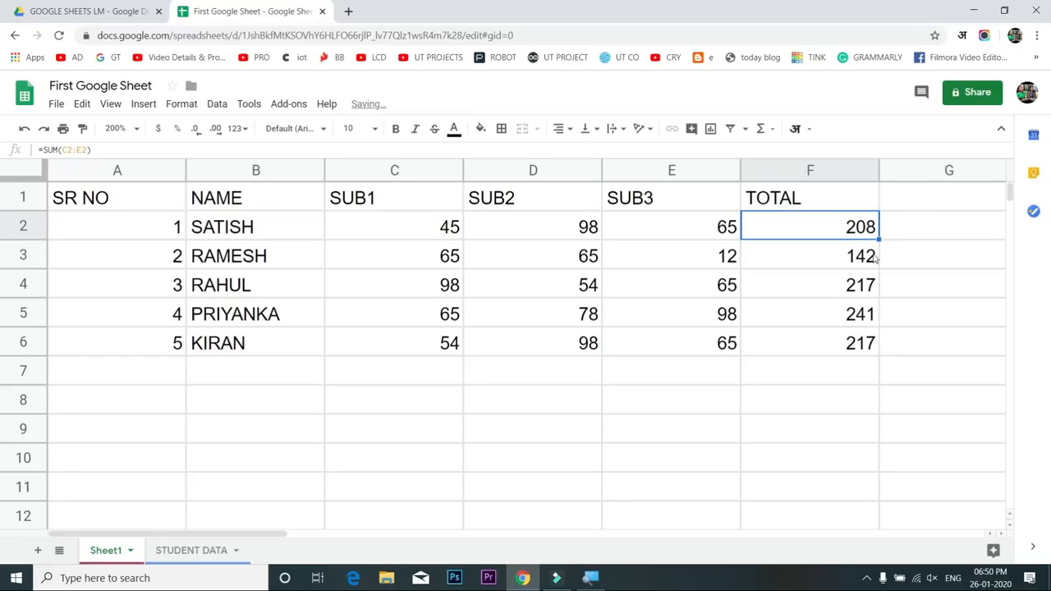
# Undo the fill of the TOTAL column and clear the formula from cell F2
pyautogui.hotkey('ctrl', 'z')
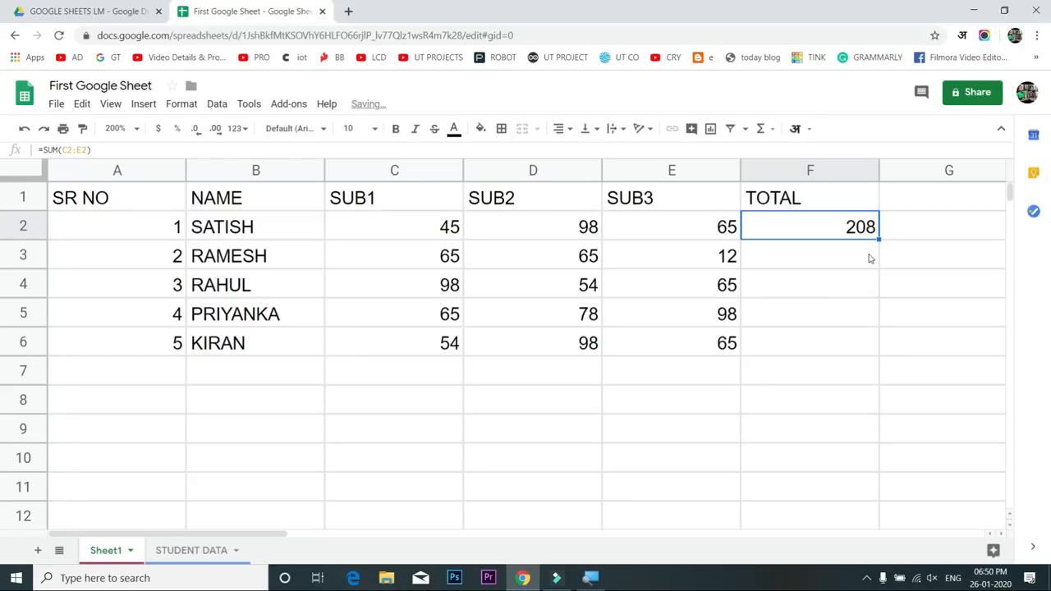
pyautogui.press('Delete')
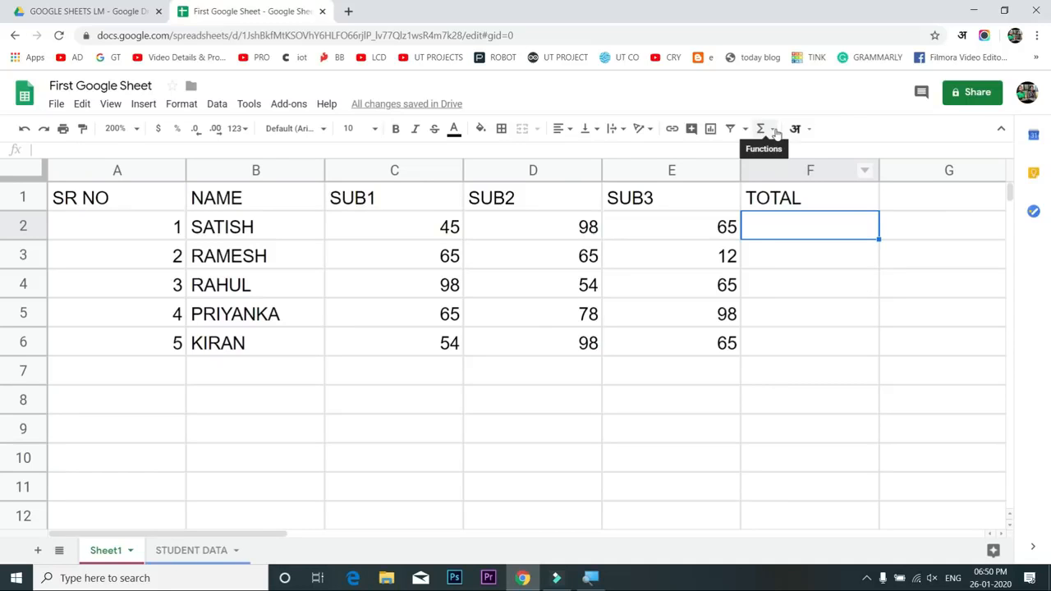
# Insert the SUM function from the built-in function list in F2 over C2:E2, and fill it down to F6
pyautogui.click(776, 133)
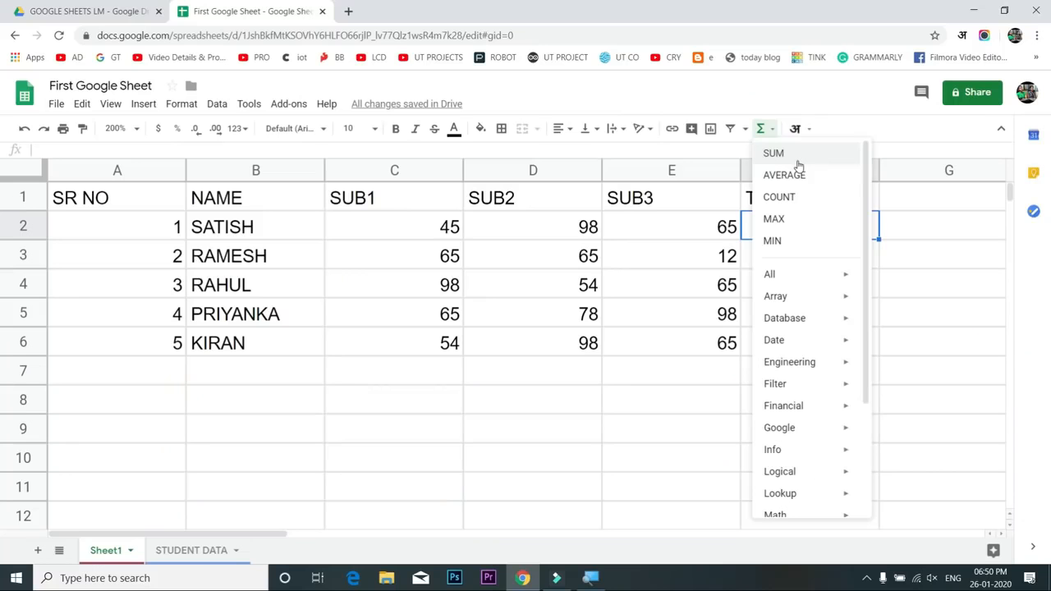
pyautogui.click(798, 167)
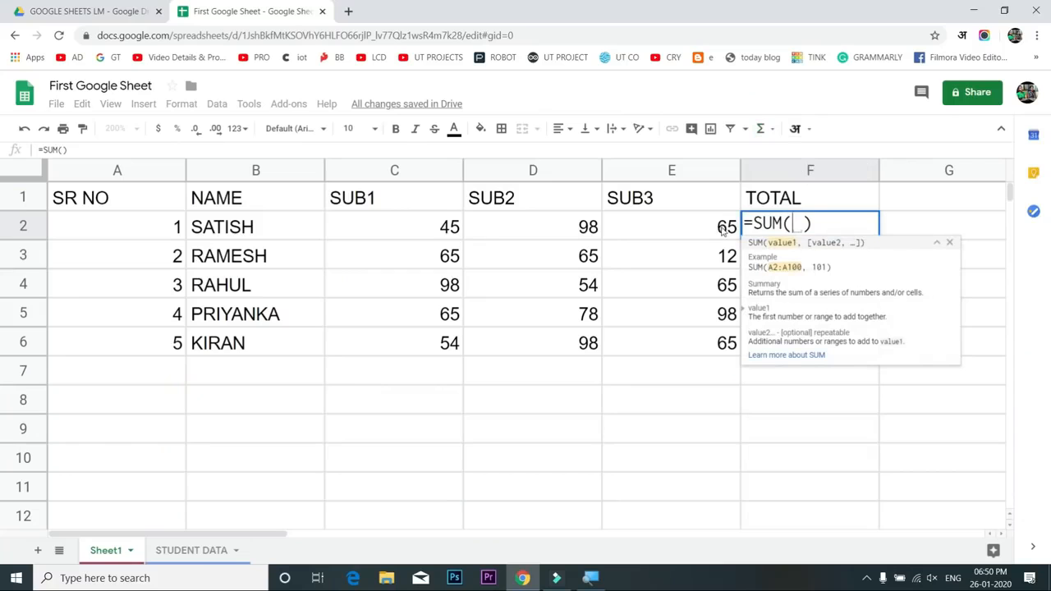
pyautogui.moveTo(440, 224); pyautogui.dragTo(629, 228)
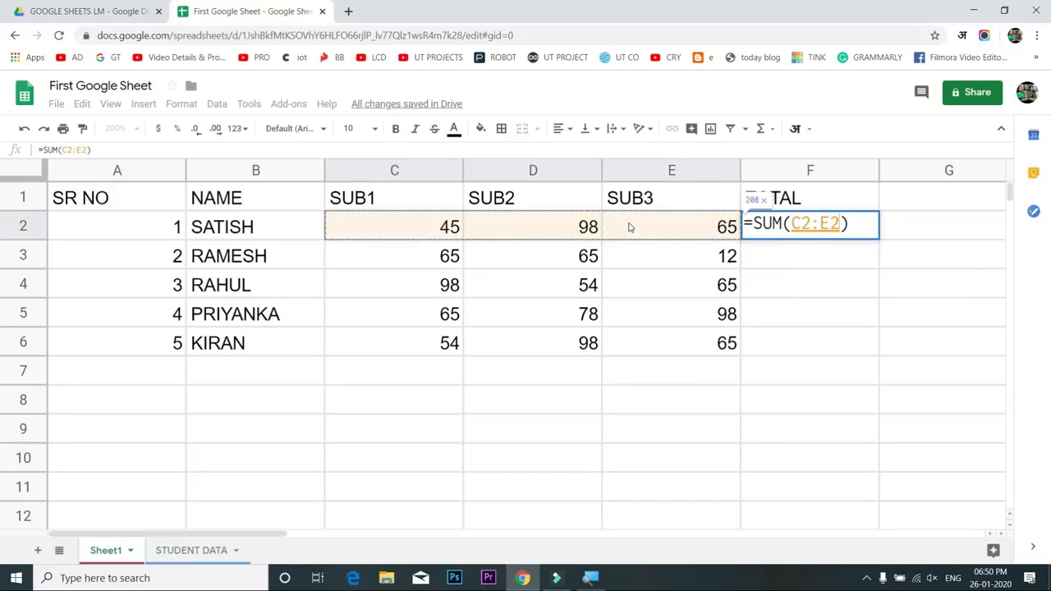
pyautogui.press('Return')
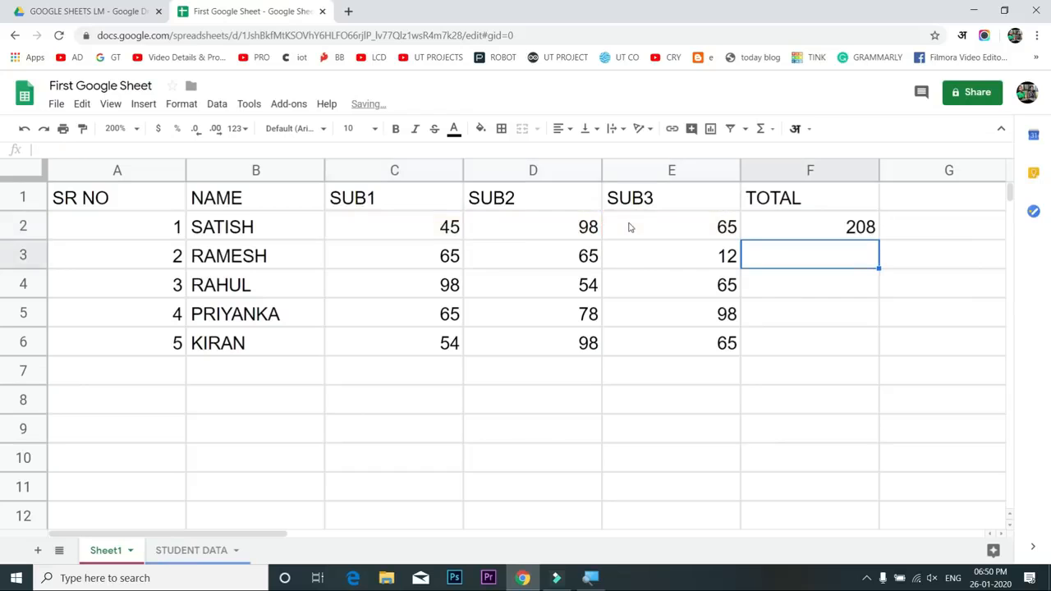
pyautogui.click(859, 229)
pyautogui.doubleClick(878, 237)
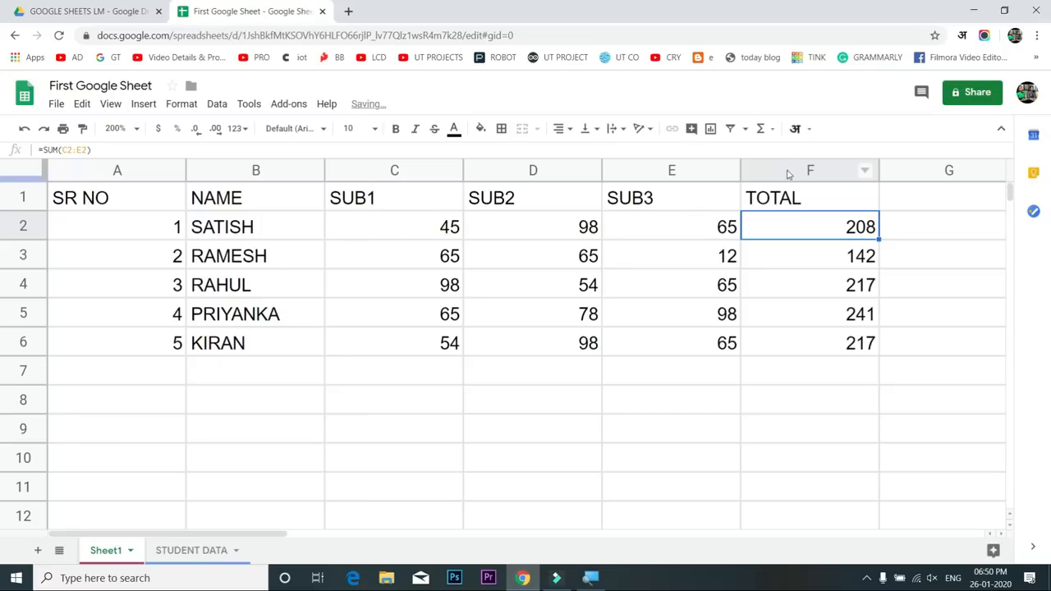
# Fit the widths of columns C through F to their contents
pyautogui.moveTo(809, 170); pyautogui.dragTo(353, 165)
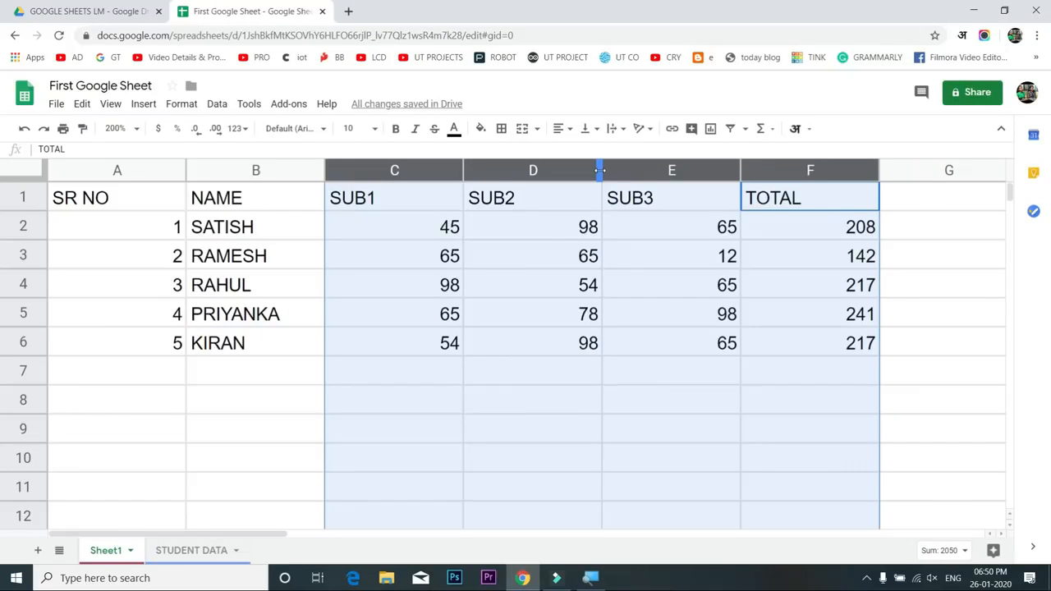
pyautogui.moveTo(602, 172); pyautogui.dragTo(602, 172)
pyautogui.doubleClick(599, 170)
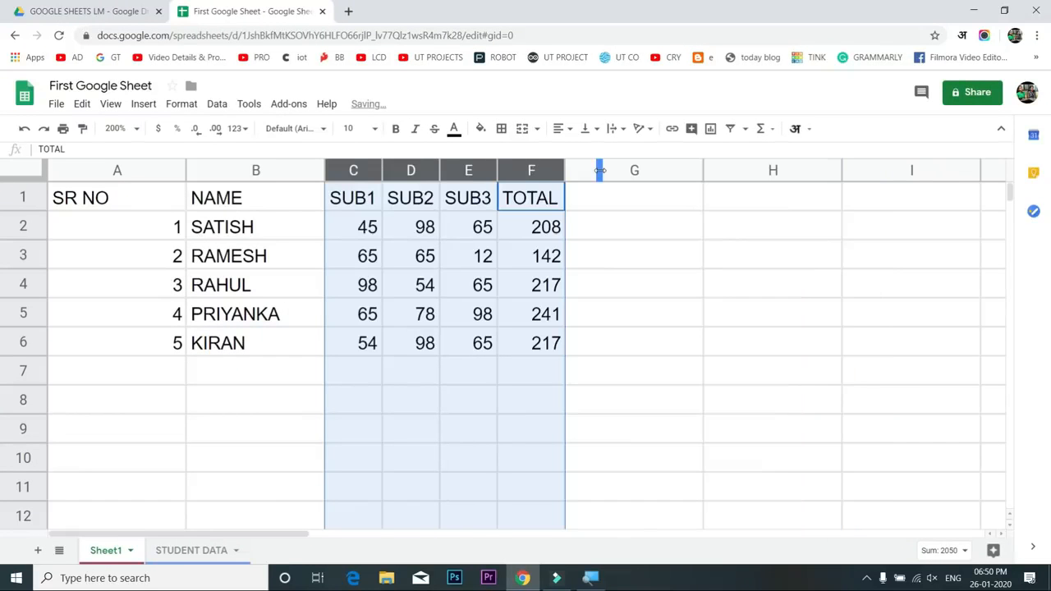
# Add the heading MAX in G1 and enter the formula =MAX(C2:E2) in G2
pyautogui.click(619, 205)
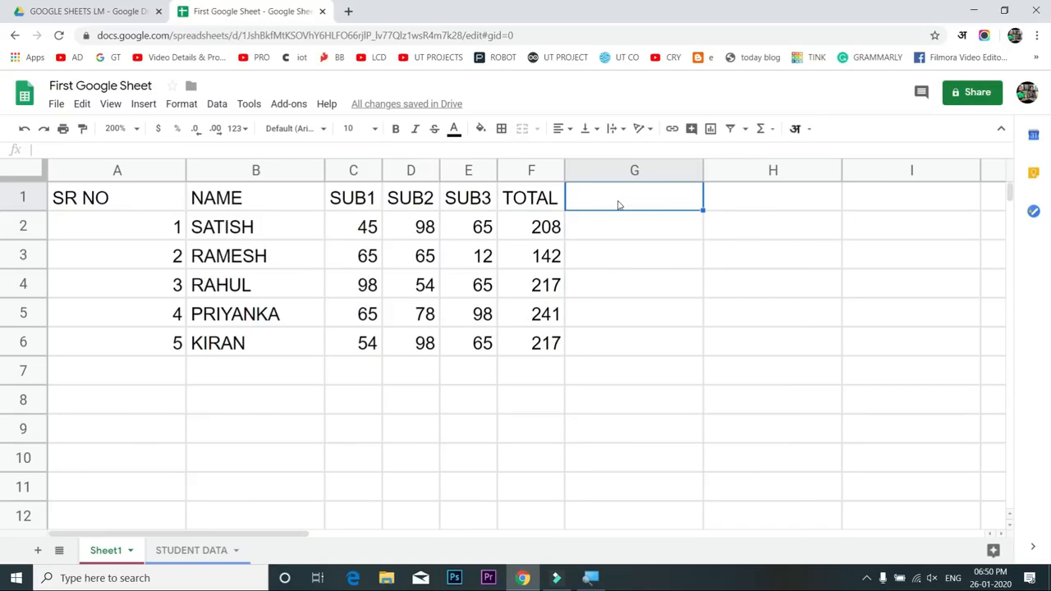
pyautogui.write('MAX')
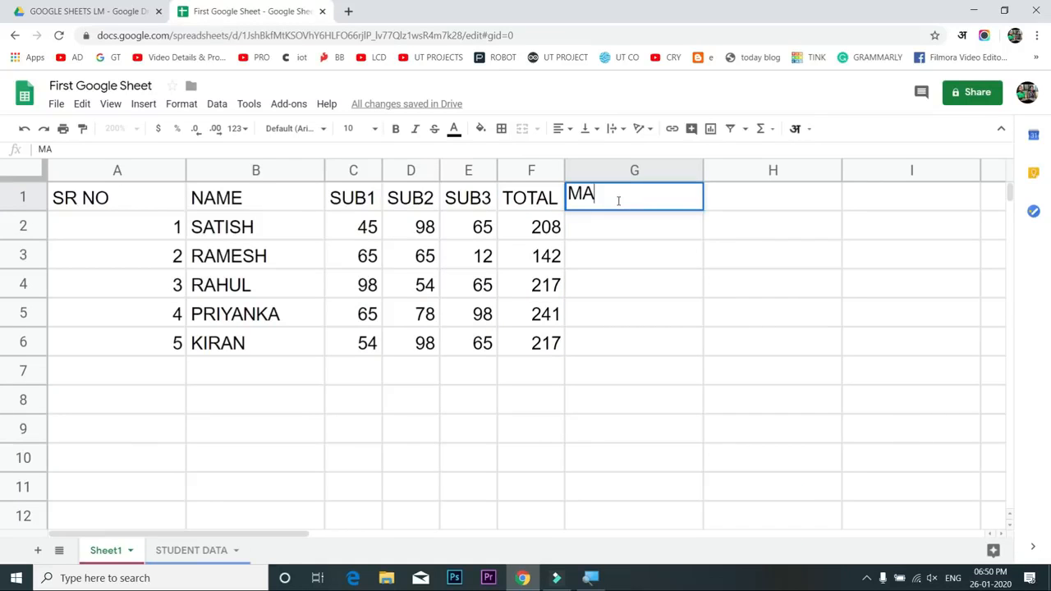
pyautogui.press('Return')
pyautogui.write('=MA')
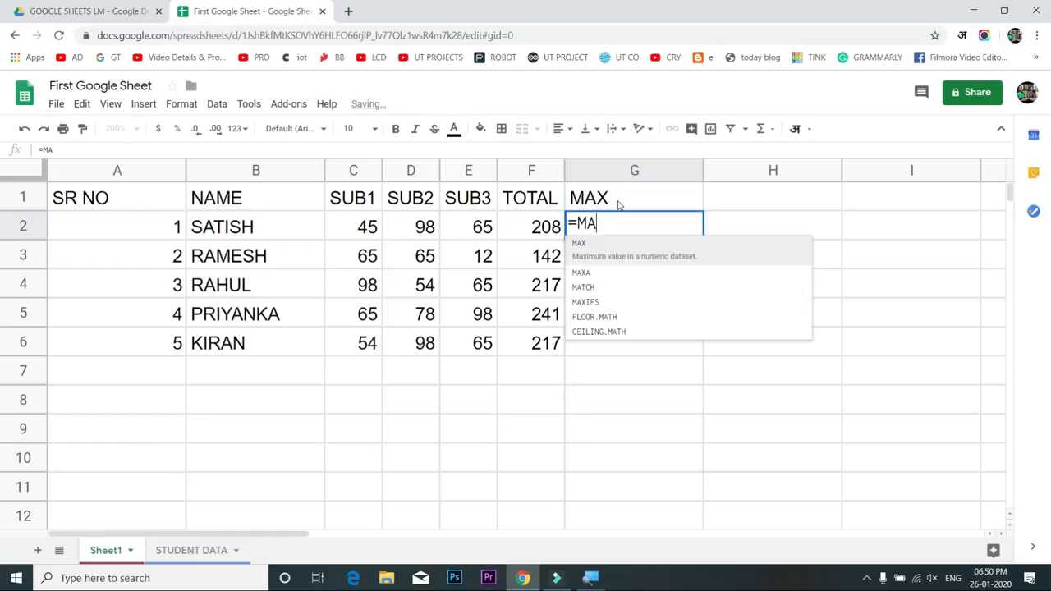
pyautogui.write('X(')
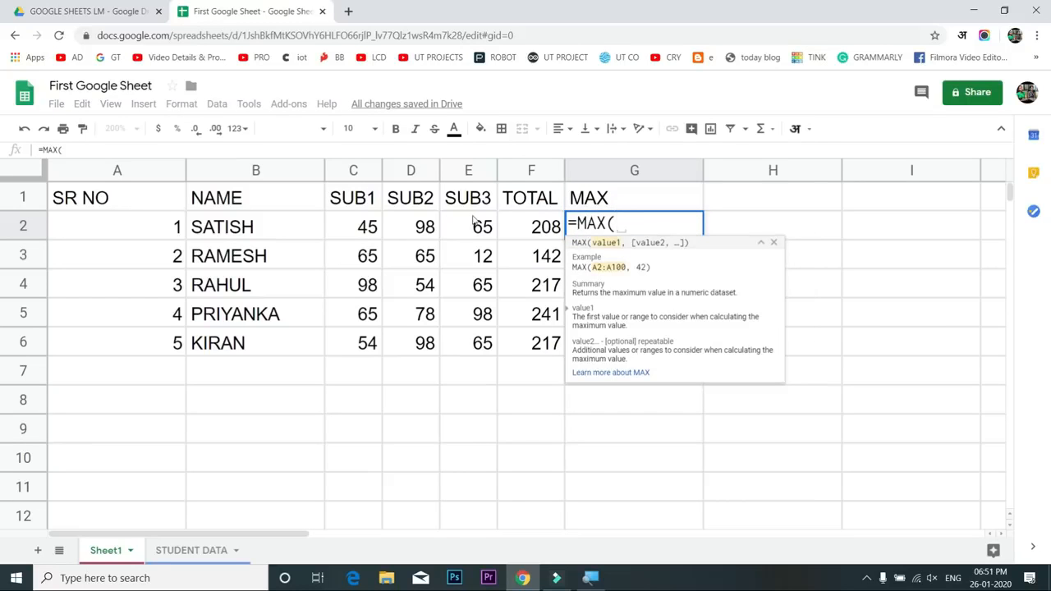
pyautogui.moveTo(367, 232); pyautogui.dragTo(487, 233)
pyautogui.write(')')
pyautogui.press('Return')
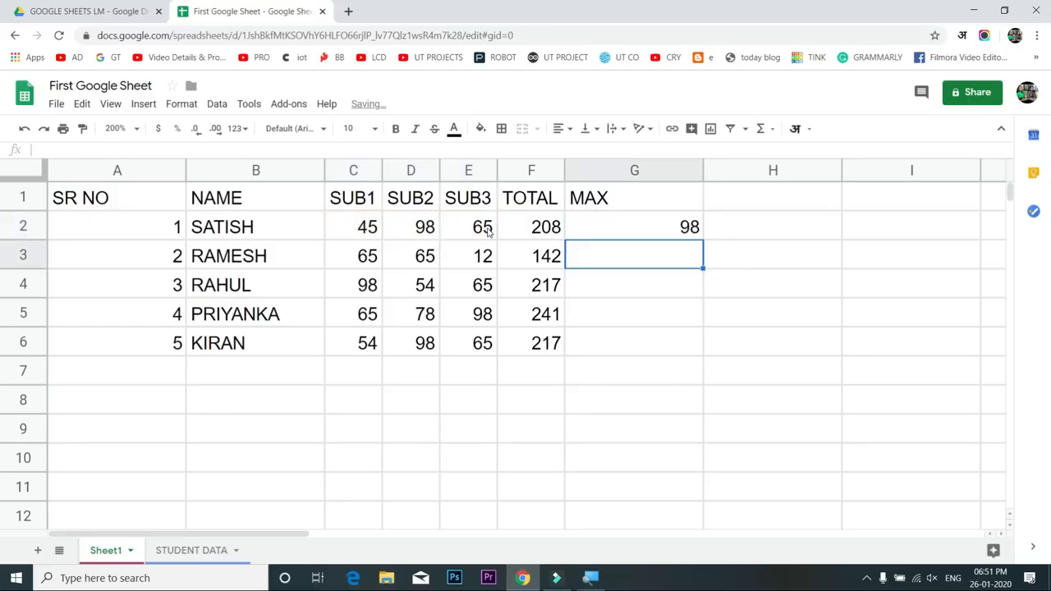
# Clear the MAX heading from G1 and the formula from G2
pyautogui.click(662, 197)
pyautogui.press('Delete')
pyautogui.click(668, 221)
pyautogui.press('Delete')
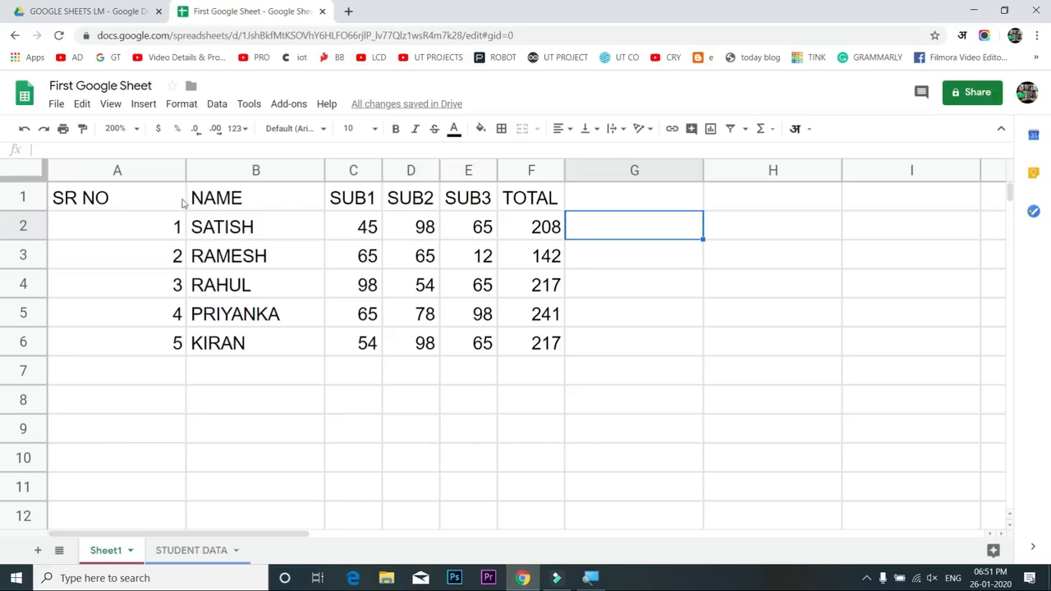
# Fit column A's width to its contents and apply all borders to the table range A1:F6
pyautogui.click(187, 170)
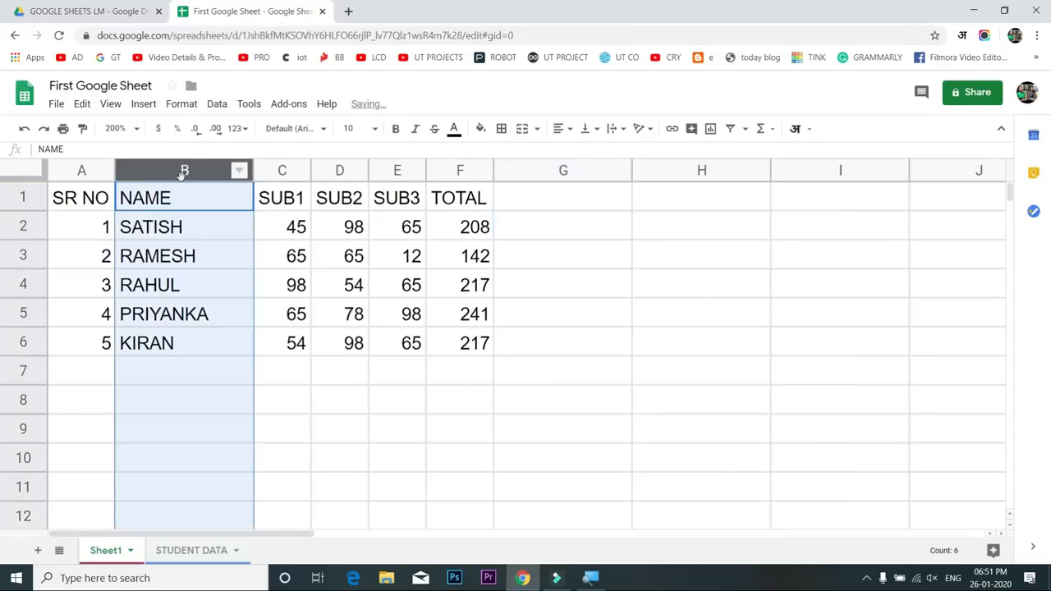
pyautogui.moveTo(94, 202); pyautogui.dragTo(451, 340)
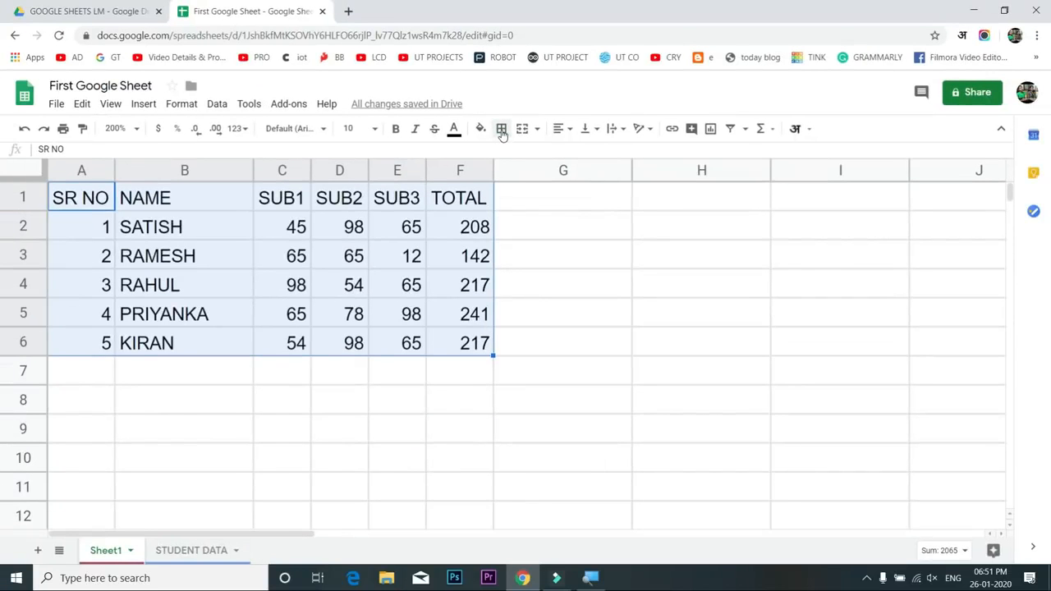
pyautogui.click(502, 130)
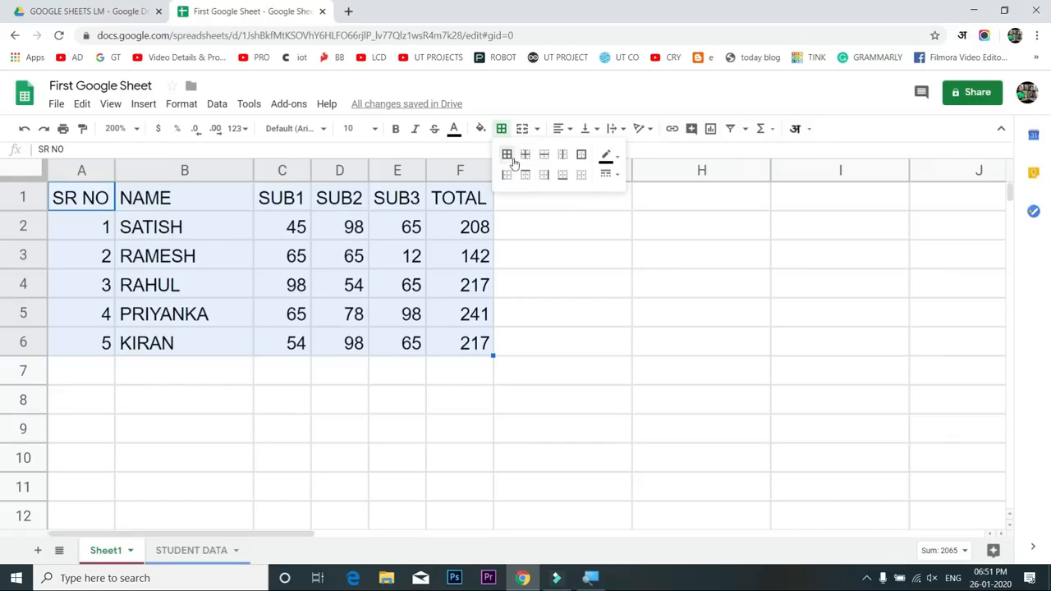
pyautogui.click(507, 155)
pyautogui.click(282, 261)
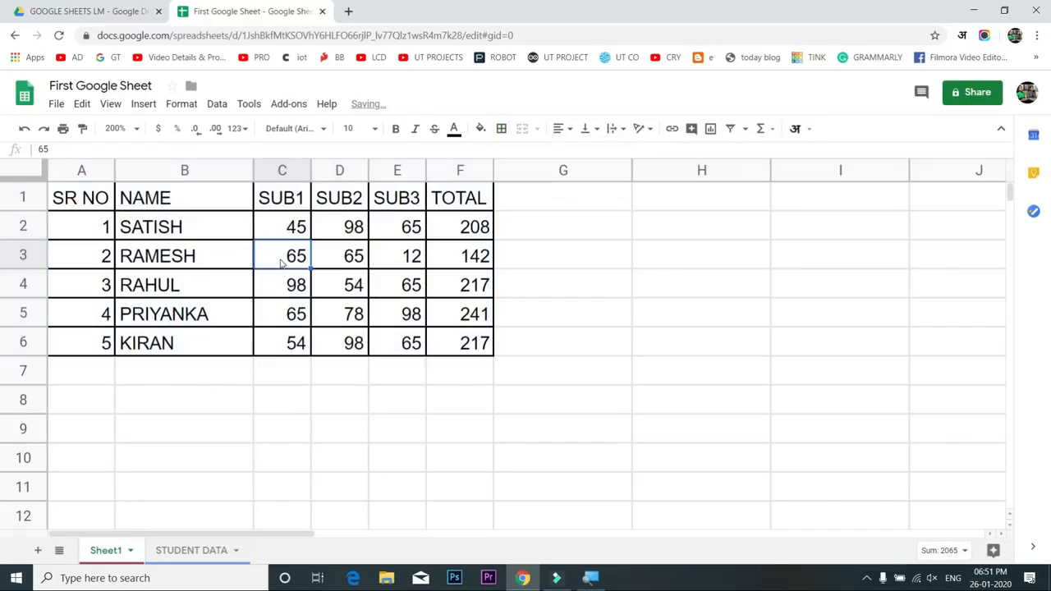
# Insert one row above the header row and enter the title STUDENT DATA in A1
pyautogui.click(26, 197)
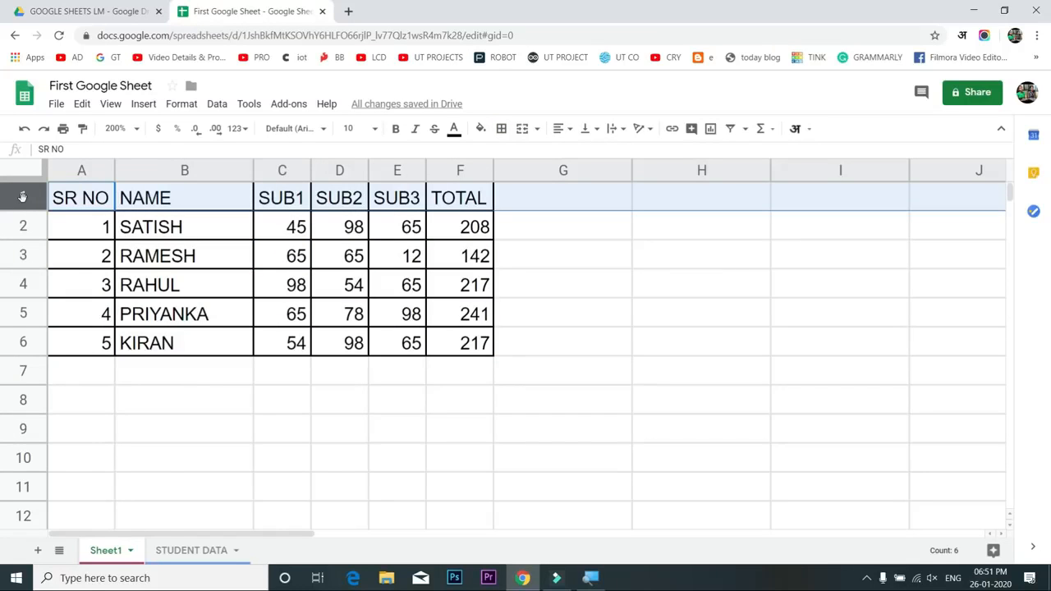
pyautogui.rightClick(23, 196)
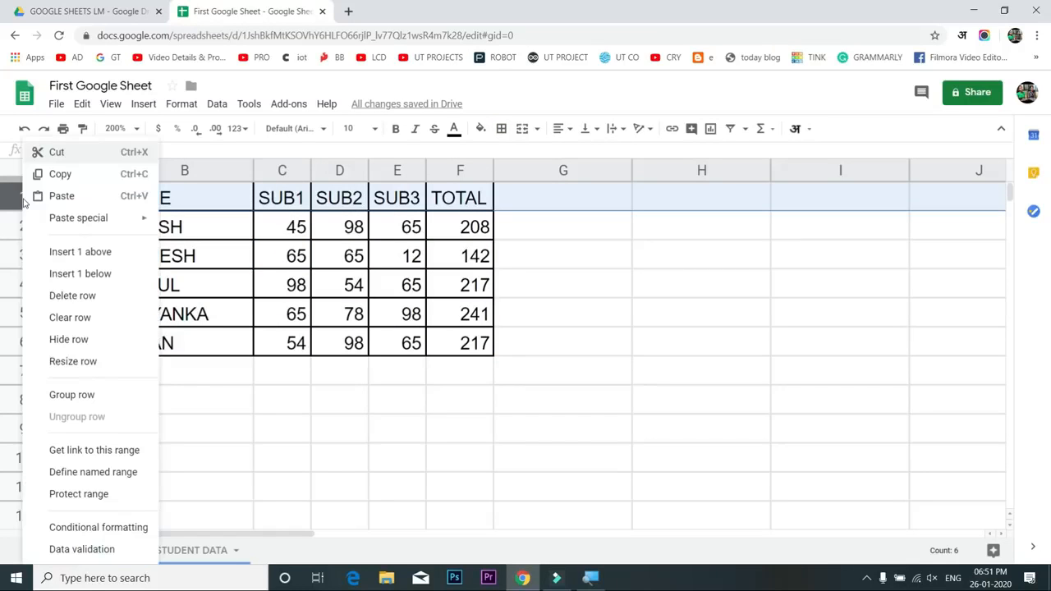
pyautogui.click(78, 254)
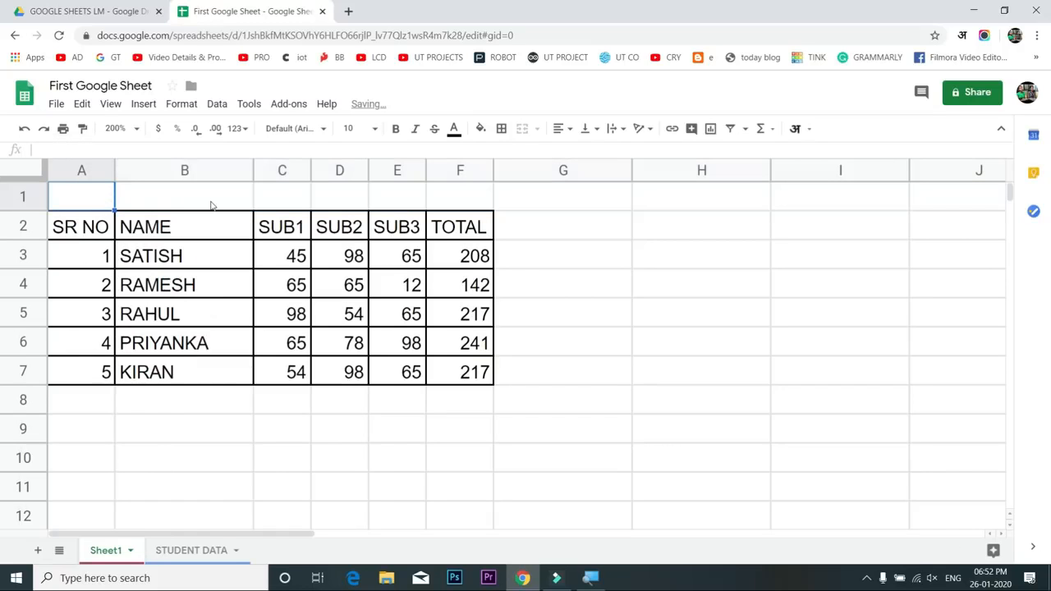
pyautogui.write('STUDEN')
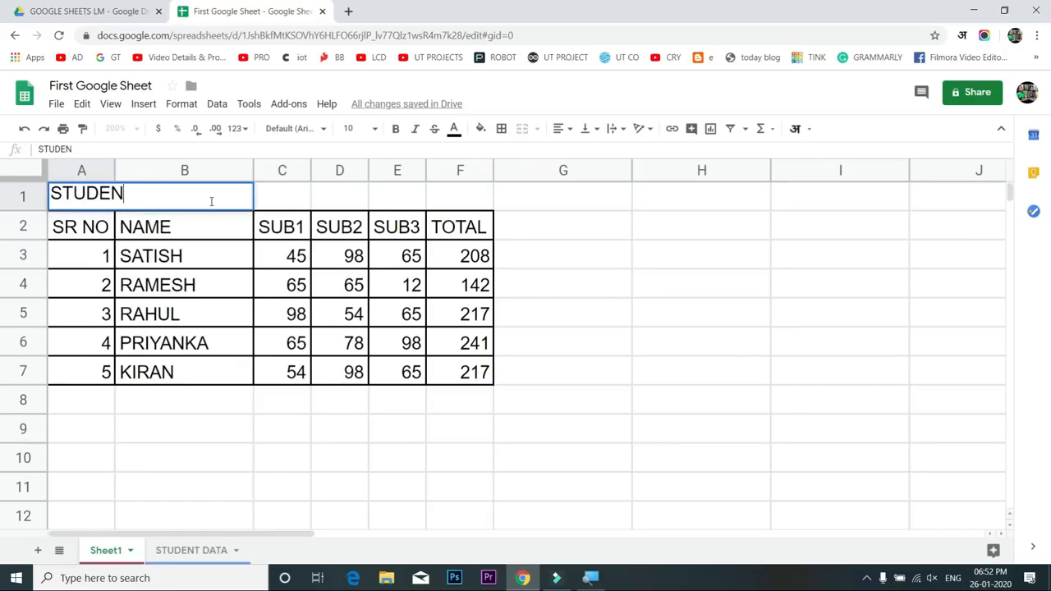
pyautogui.write('T DATA')
pyautogui.press('Return')
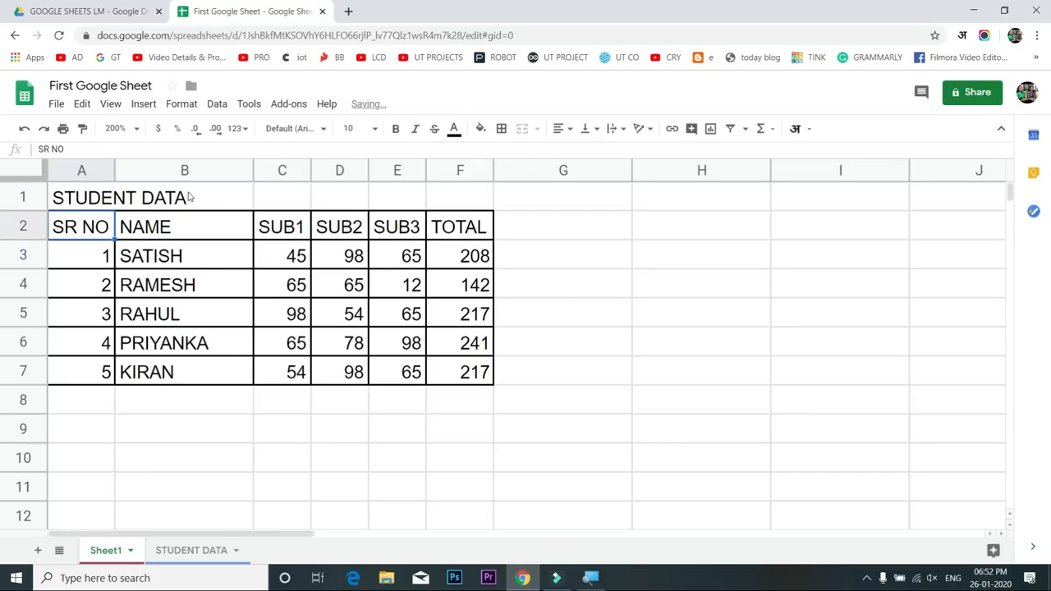
# Merge all cells of A1:F1 and centre the STUDENT DATA title horizontally
pyautogui.click(108, 199)
pyautogui.moveTo(96, 200); pyautogui.dragTo(451, 202)
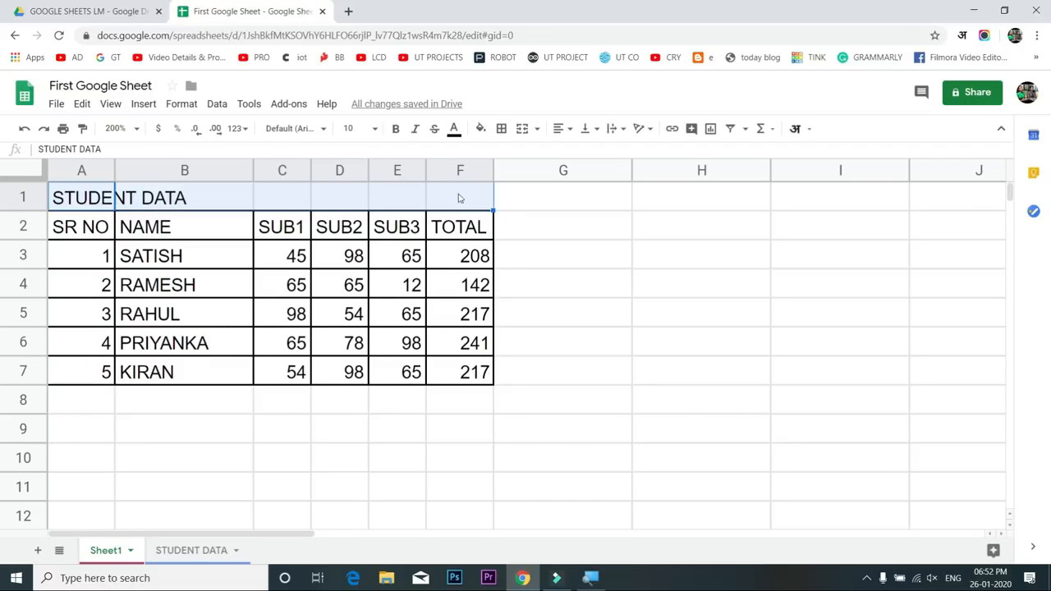
pyautogui.click(537, 129)
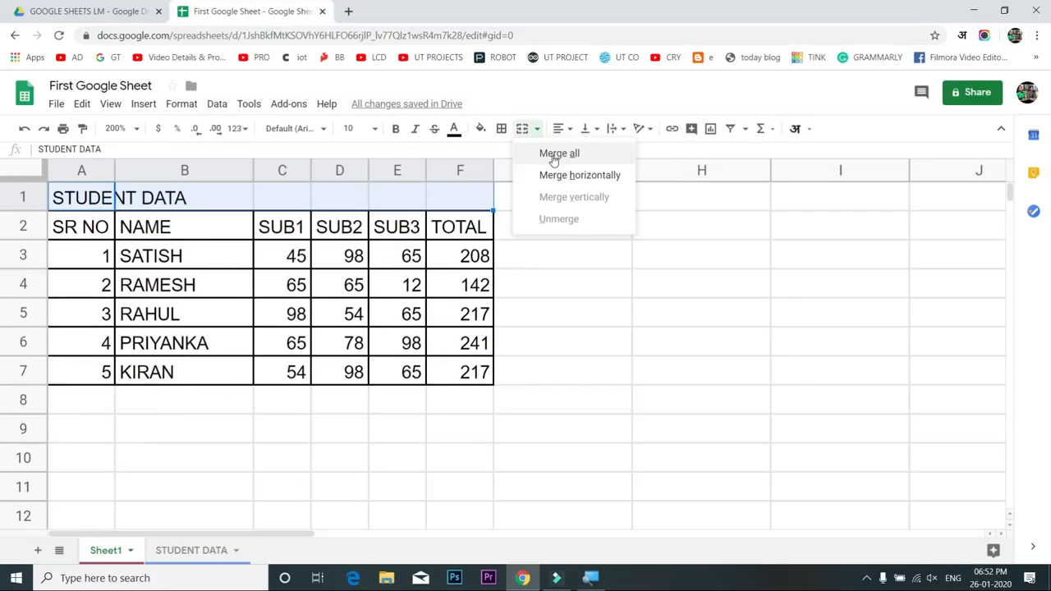
pyautogui.click(559, 154)
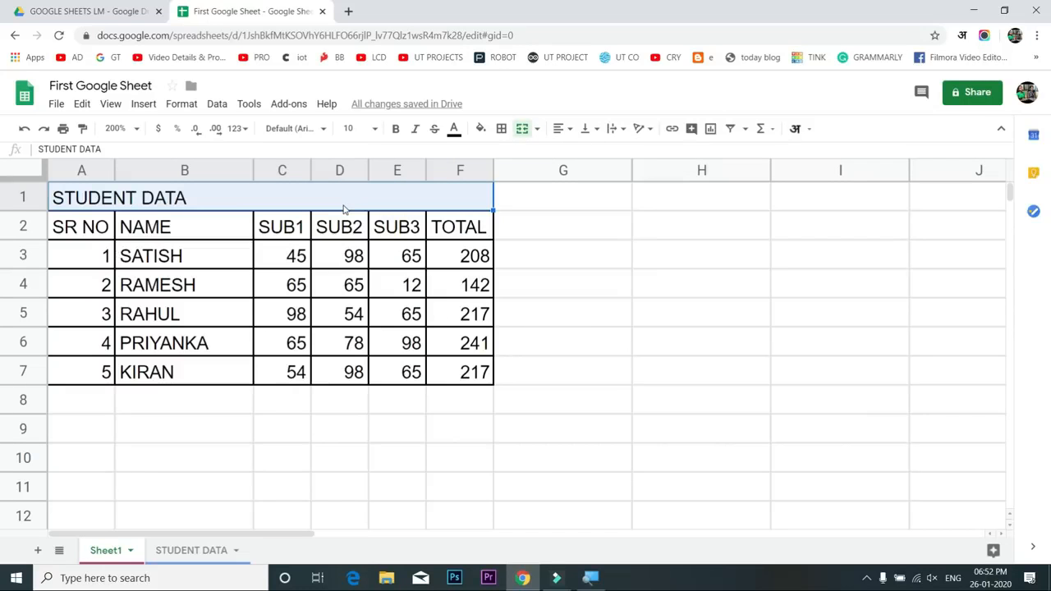
pyautogui.click(566, 132)
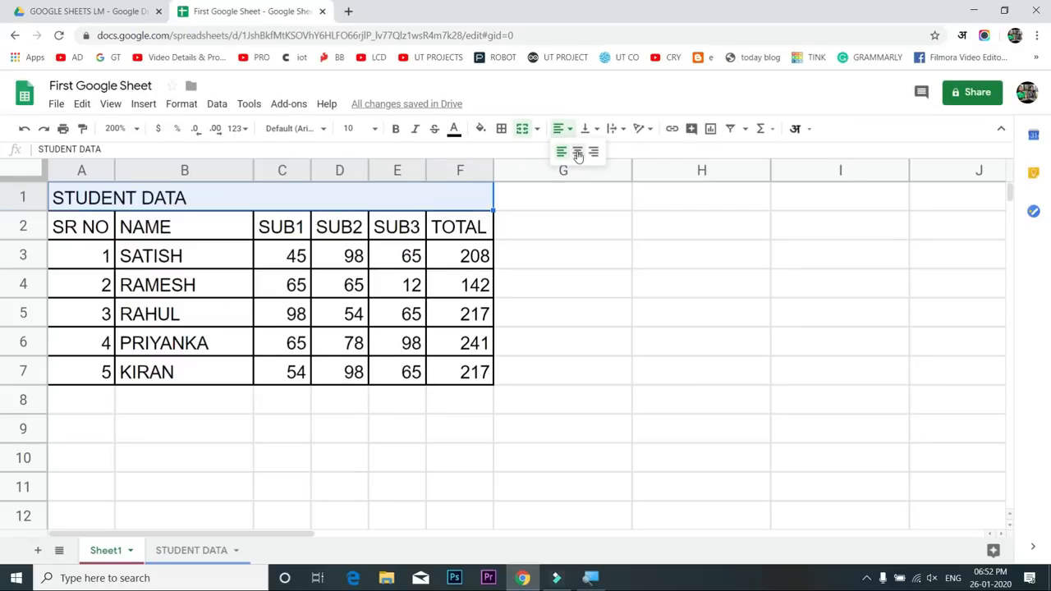
pyautogui.click(578, 153)
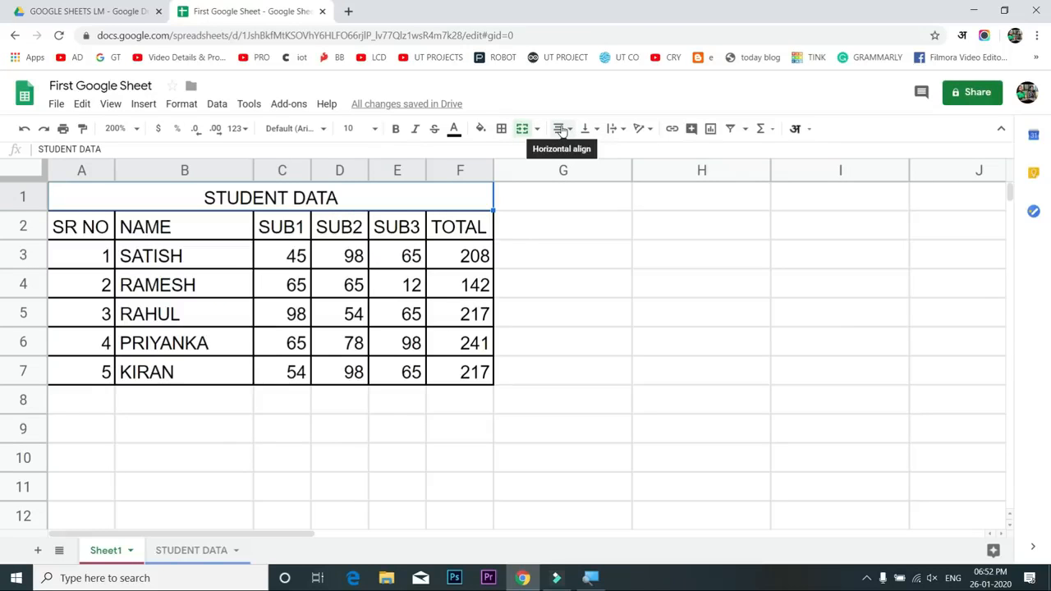
# Fill the merged title cell with a blue background, settling on a pale light blue
pyautogui.click(481, 130)
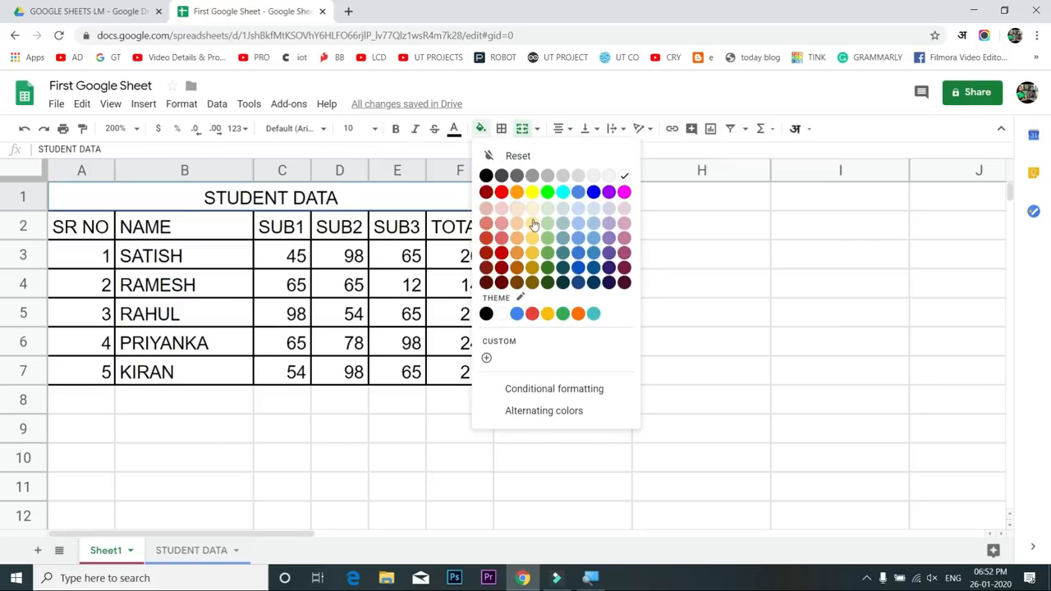
pyautogui.click(579, 240)
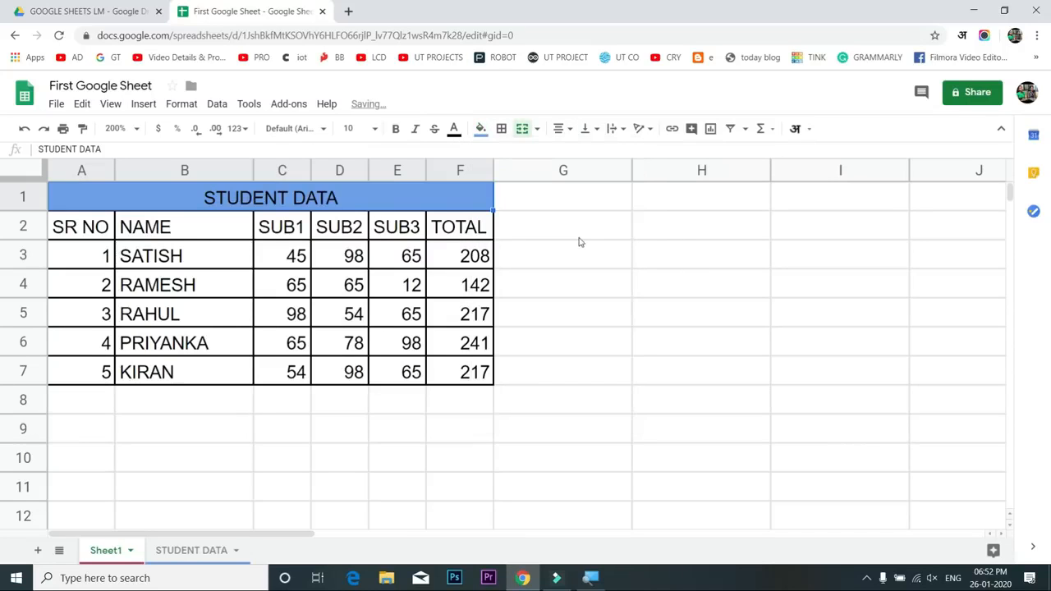
pyautogui.click(481, 132)
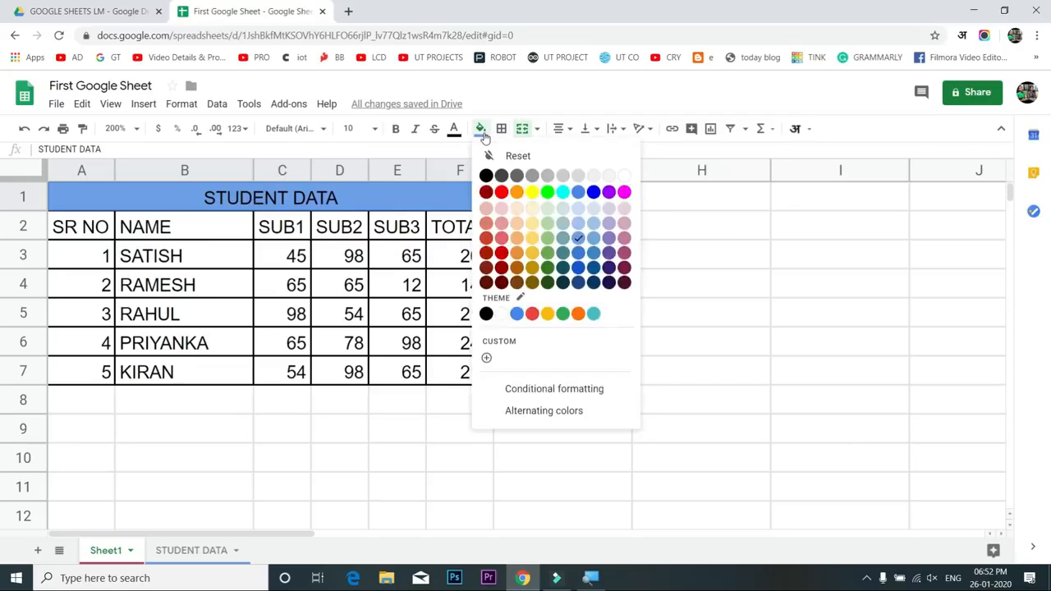
pyautogui.click(597, 215)
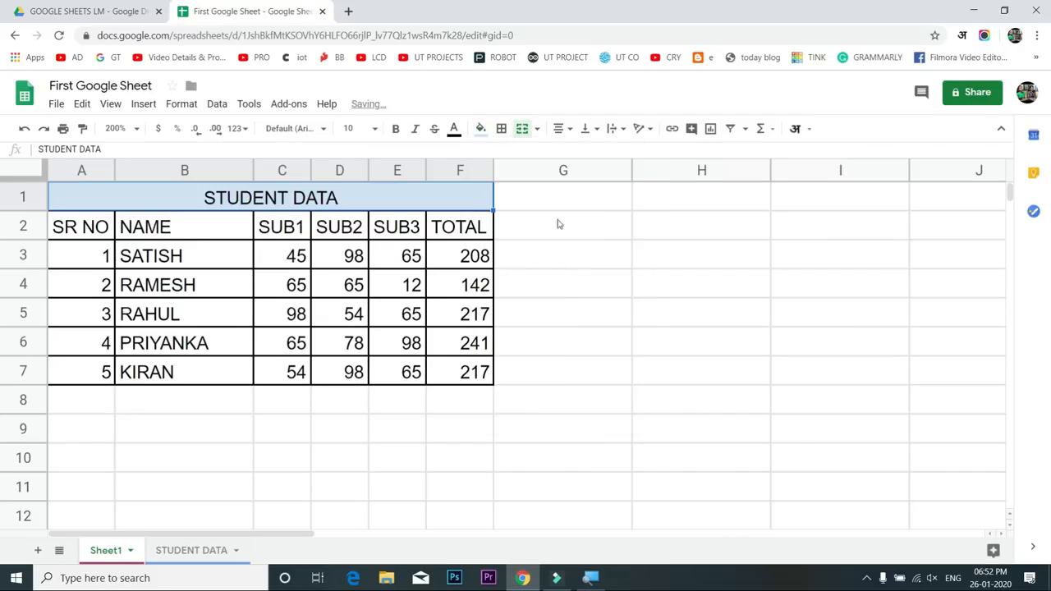
# Apply all borders to the merged STUDENT DATA title cell
pyautogui.click(394, 230)
pyautogui.click(403, 195)
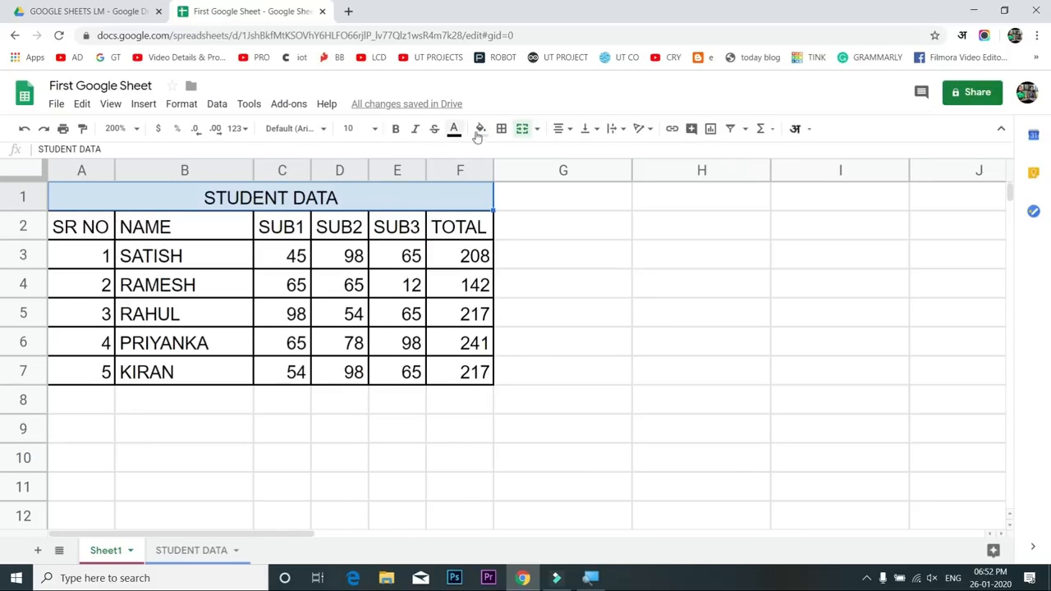
pyautogui.click(500, 132)
pyautogui.click(509, 155)
pyautogui.click(357, 227)
# Format the STUDENT DATA title as red, bold and italic, trying strikethrough and removing it again
pyautogui.click(385, 198)
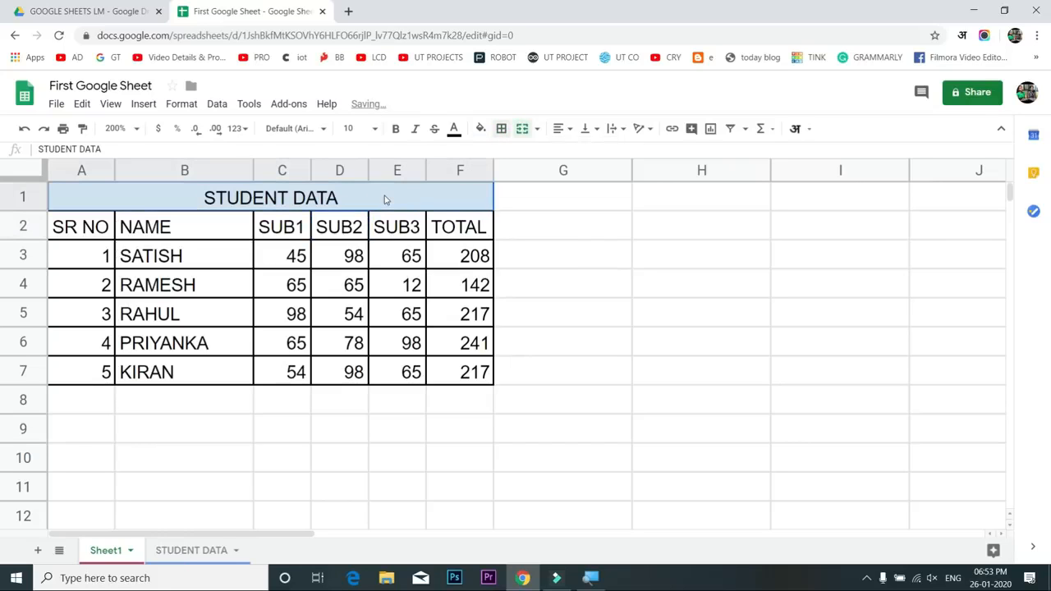
pyautogui.click(454, 129)
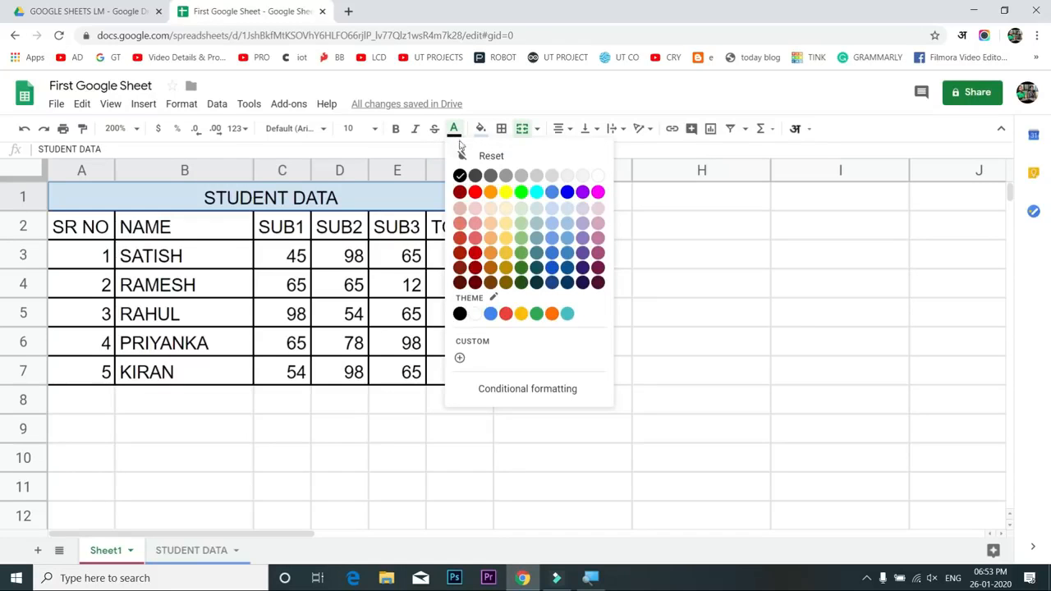
pyautogui.click(482, 196)
pyautogui.click(397, 129)
pyautogui.click(415, 129)
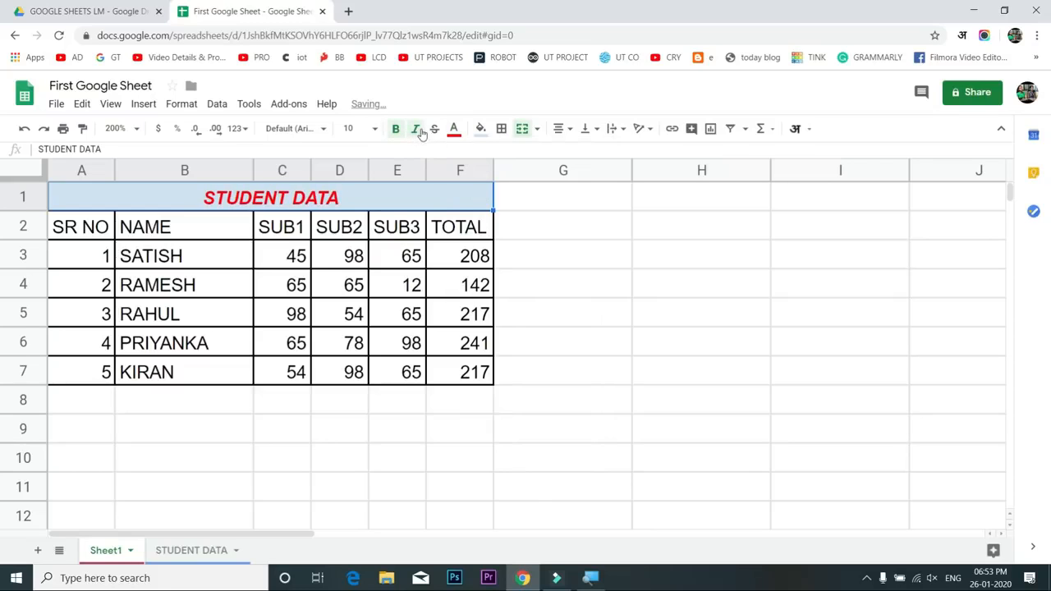
pyautogui.click(435, 132)
pyautogui.click(435, 131)
# Set the font size of the STUDENT DATA title to 11
pyautogui.click(375, 129)
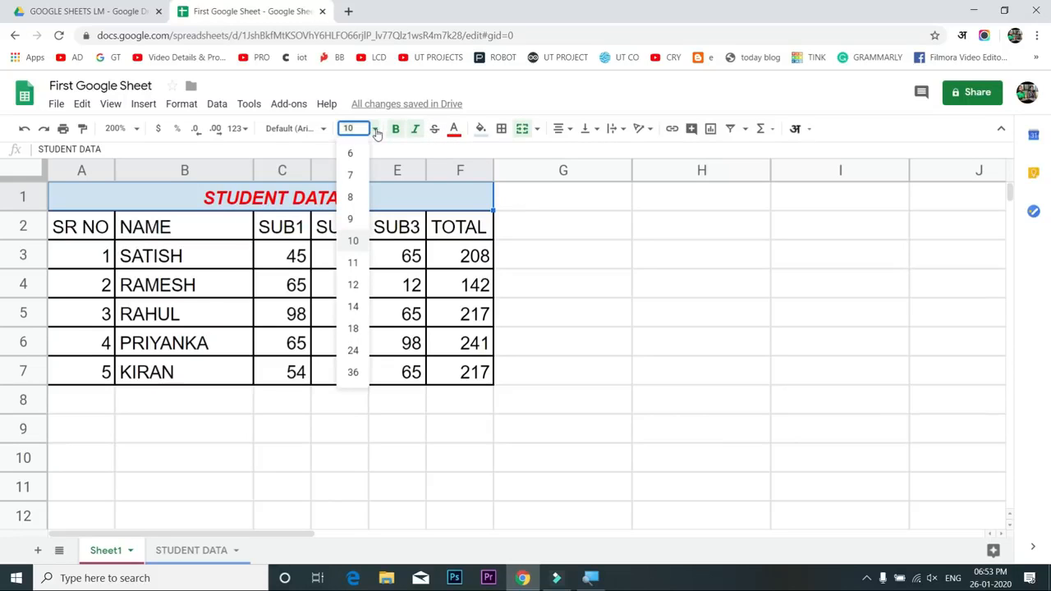
pyautogui.click(353, 263)
pyautogui.click(353, 263)
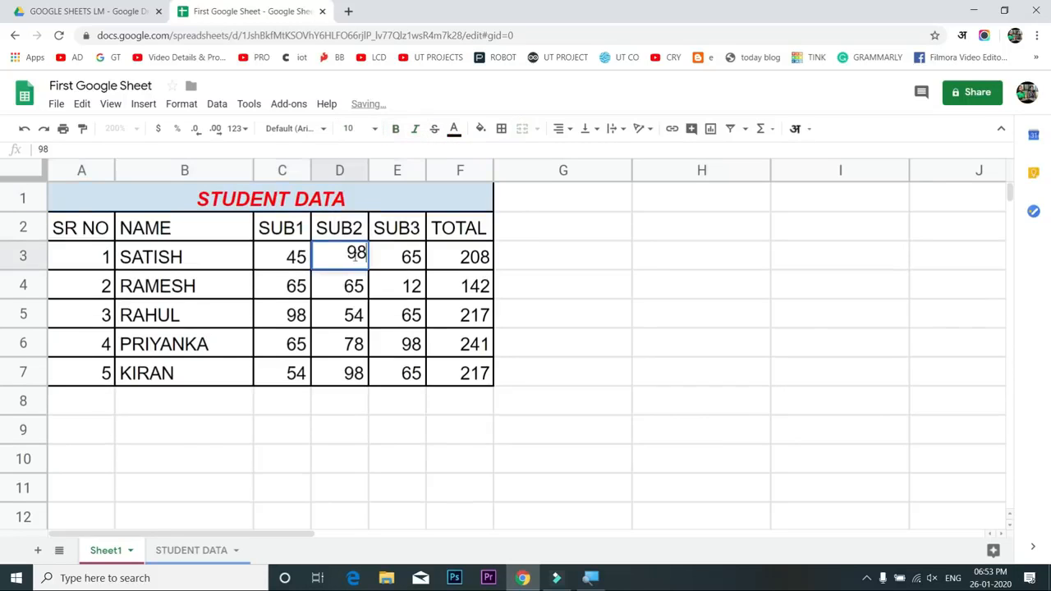
# Set the font of cell D3 to Comic Sans MS and open the title cell for editing
pyautogui.click(320, 129)
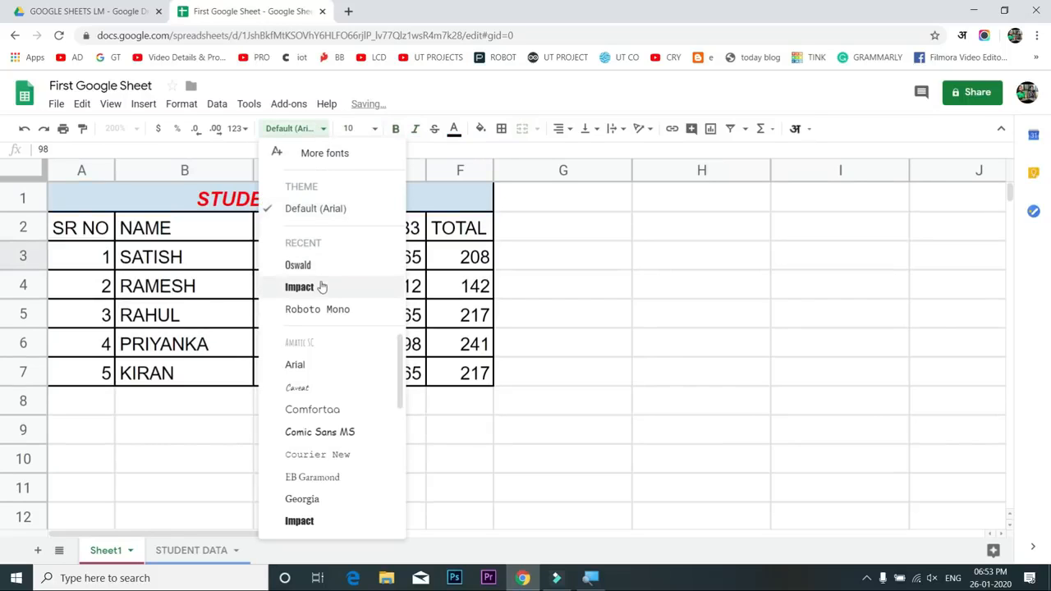
pyautogui.click(328, 433)
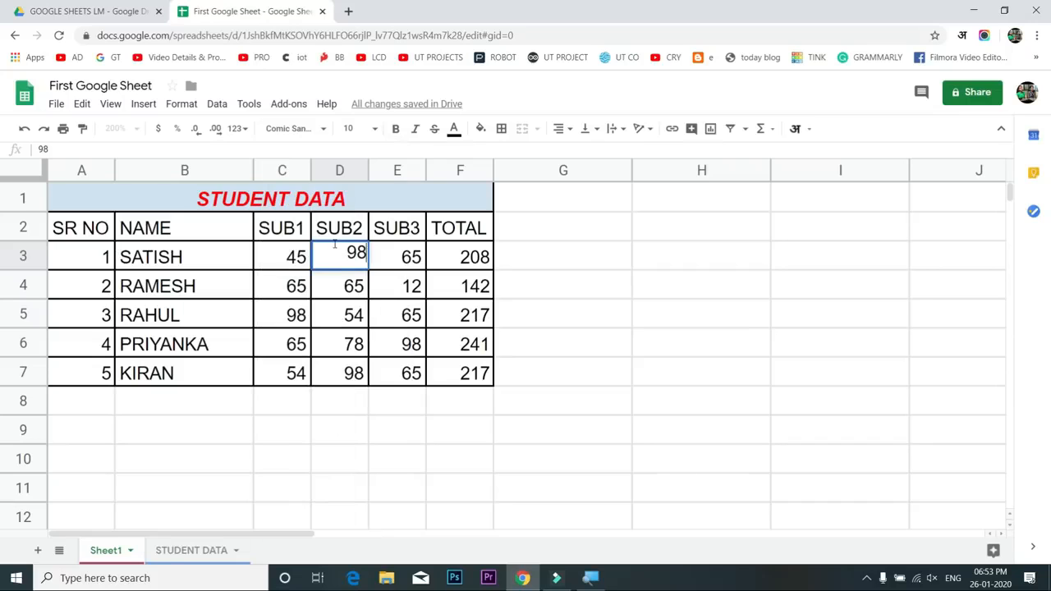
pyautogui.click(358, 198)
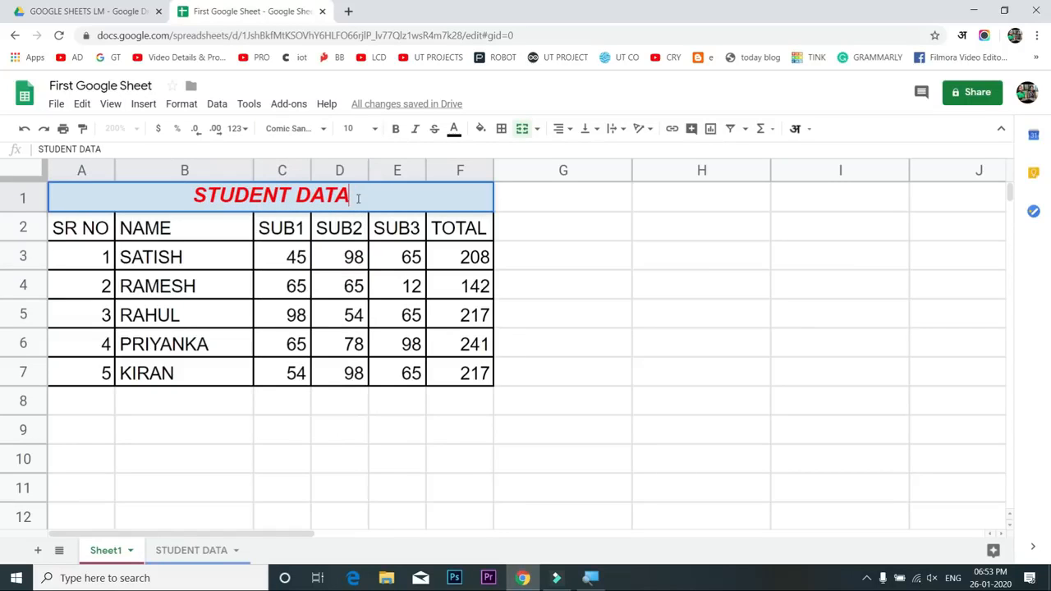
# Try the Impact font on the STUDENT DATA title
pyautogui.click(322, 130)
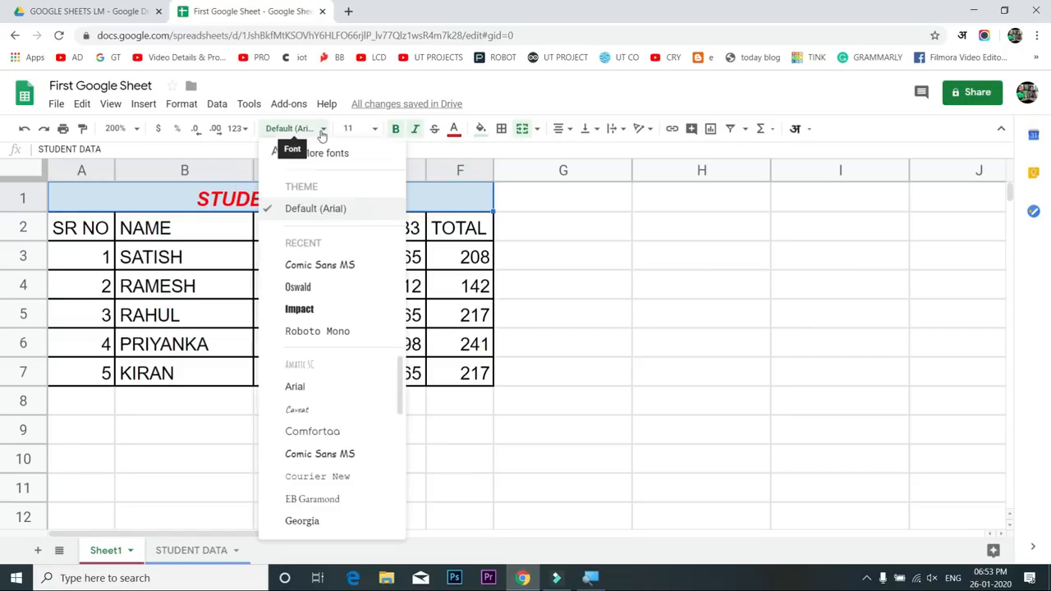
pyautogui.click(322, 310)
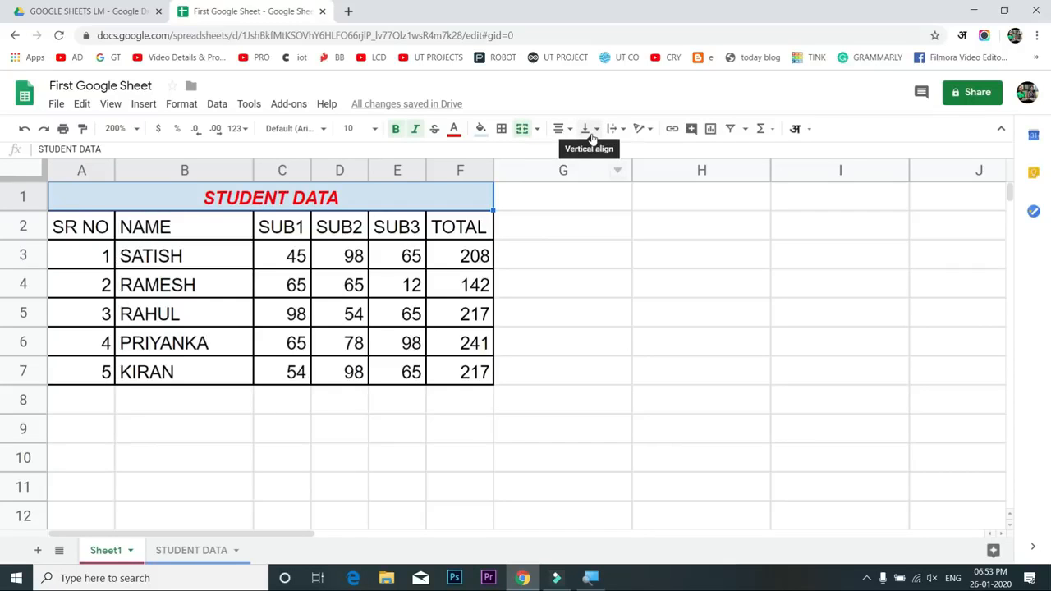
# Increase the height of header row 2 and vertically align cells A2:F2 to the middle
pyautogui.click(23, 226)
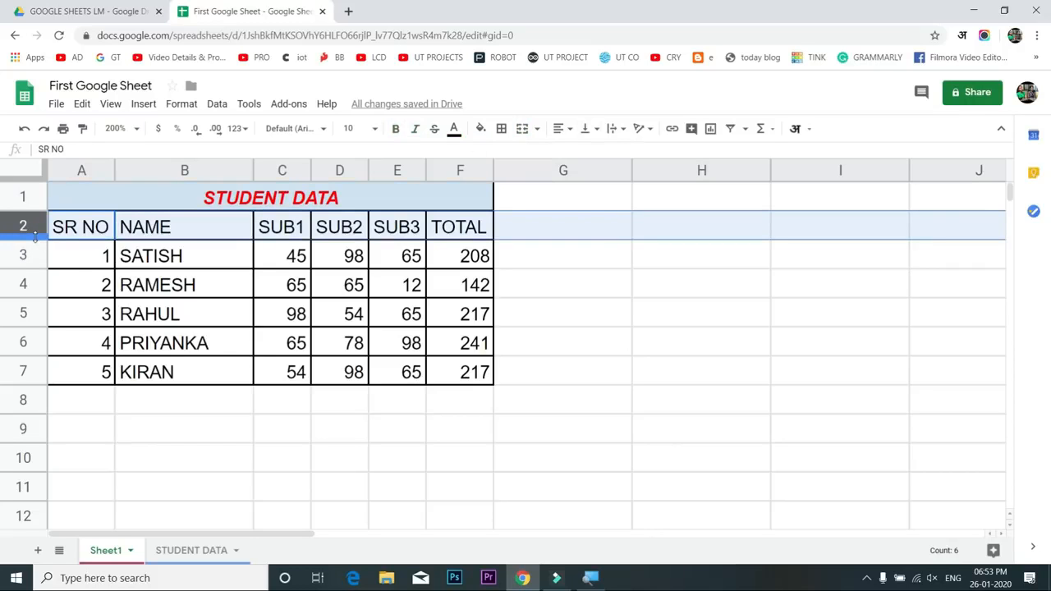
pyautogui.moveTo(36, 237); pyautogui.dragTo(36, 280)
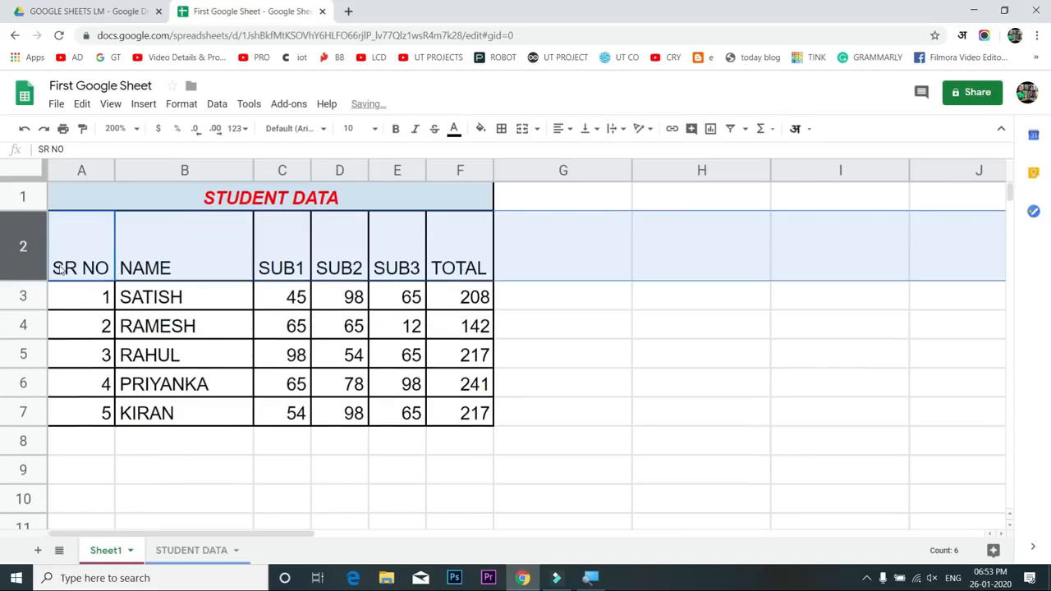
pyautogui.click(90, 257)
pyautogui.moveTo(100, 245); pyautogui.dragTo(465, 251)
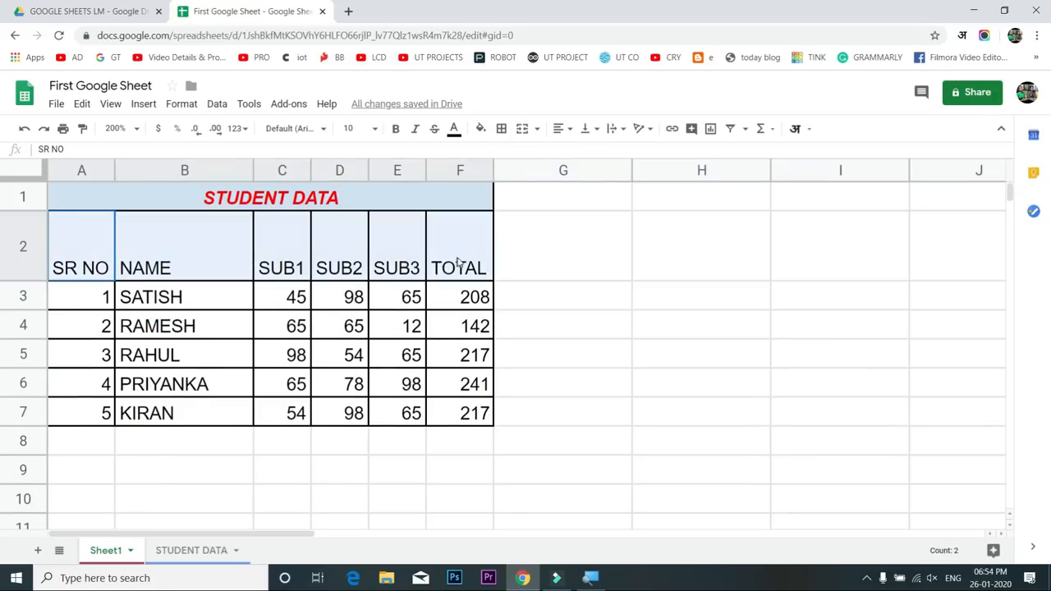
pyautogui.click(586, 129)
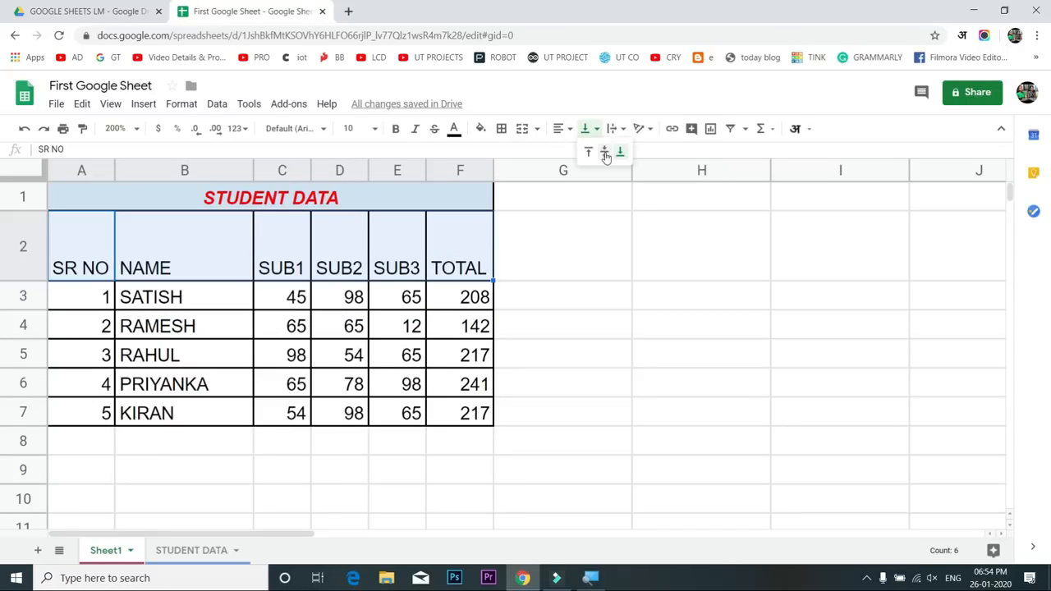
pyautogui.click(605, 156)
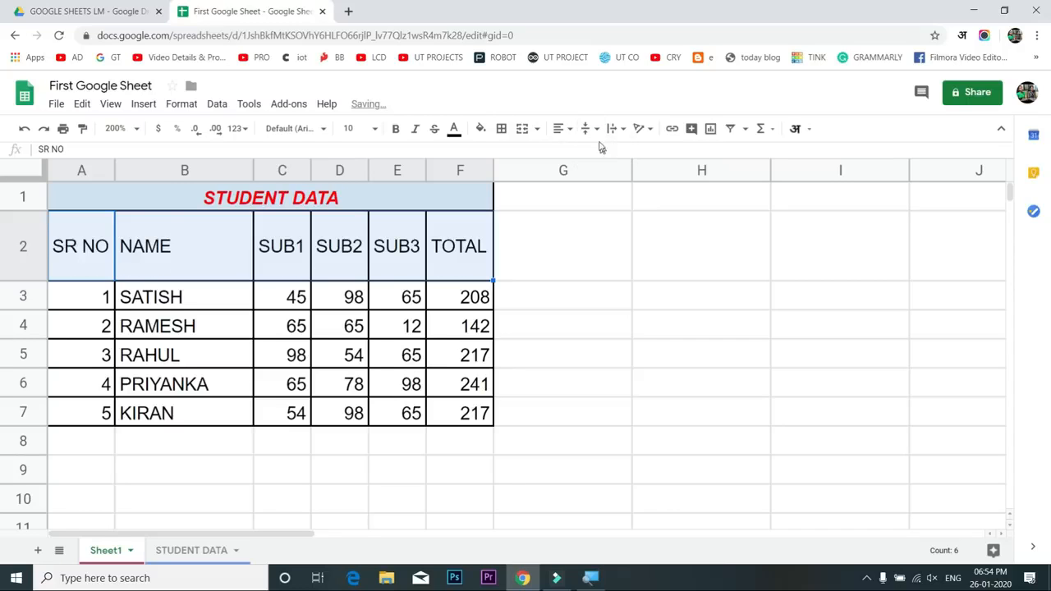
# Try top vertical alignment on the header cells A2:F2 and restore middle alignment
pyautogui.click(586, 129)
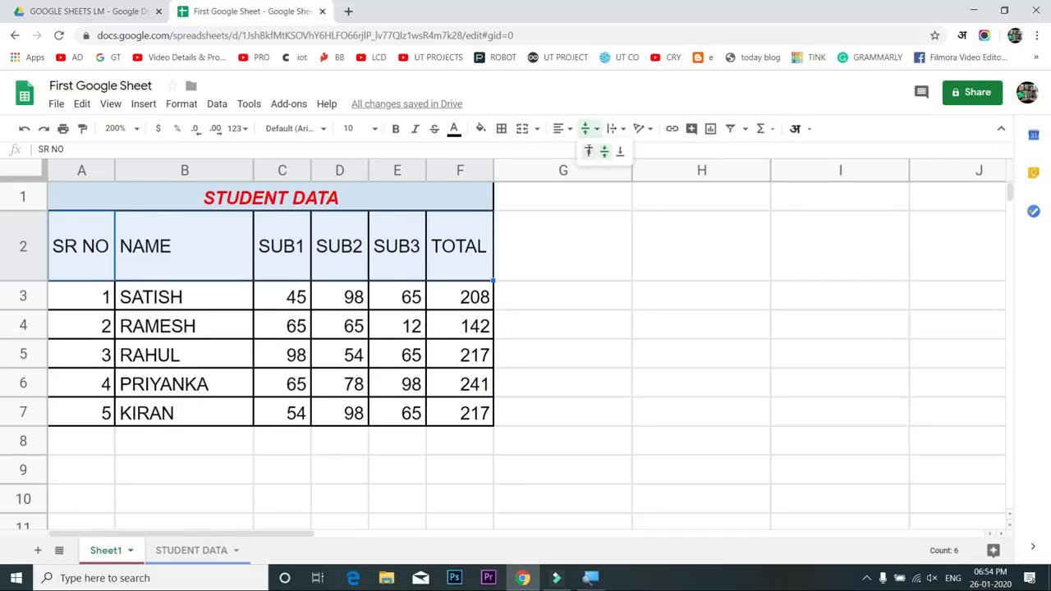
pyautogui.click(588, 152)
pyautogui.click(585, 129)
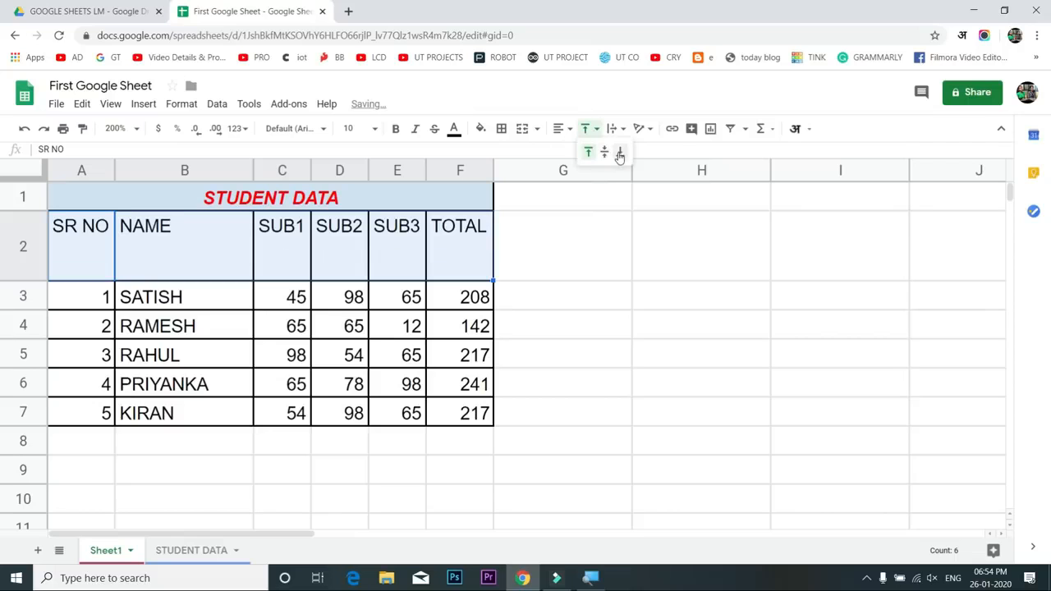
pyautogui.click(604, 154)
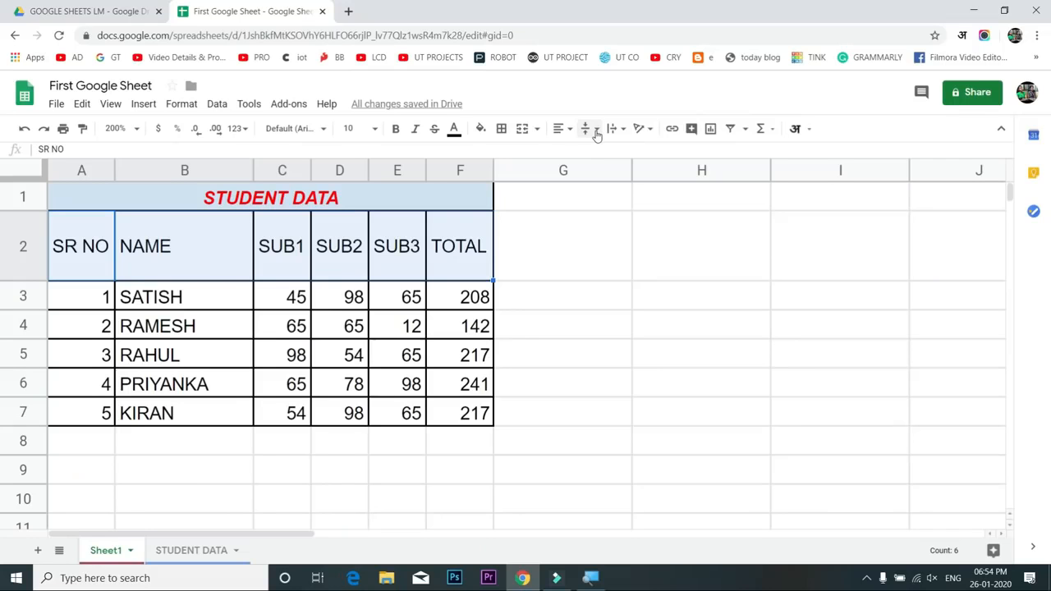
# Enter NAME OF STUDENT in cell H4
pyautogui.click(622, 136)
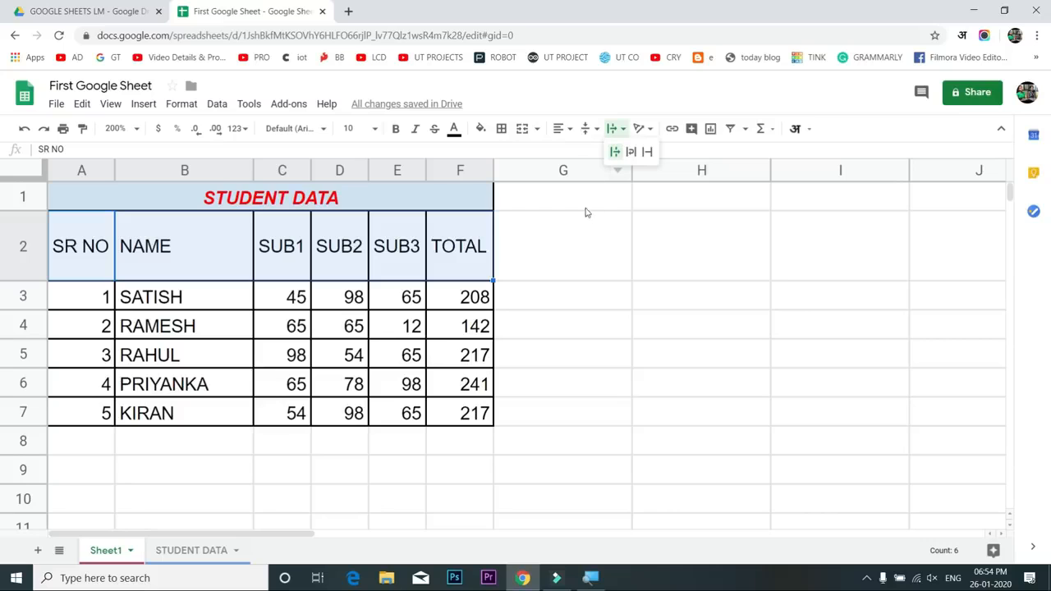
pyautogui.click(655, 332)
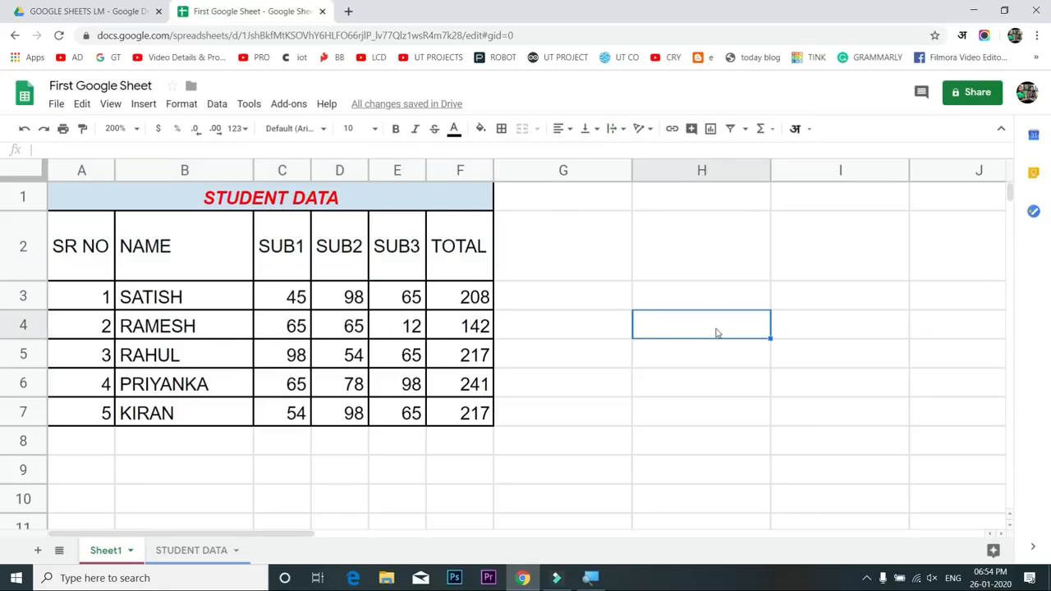
pyautogui.write('NAME OF STUDENT')
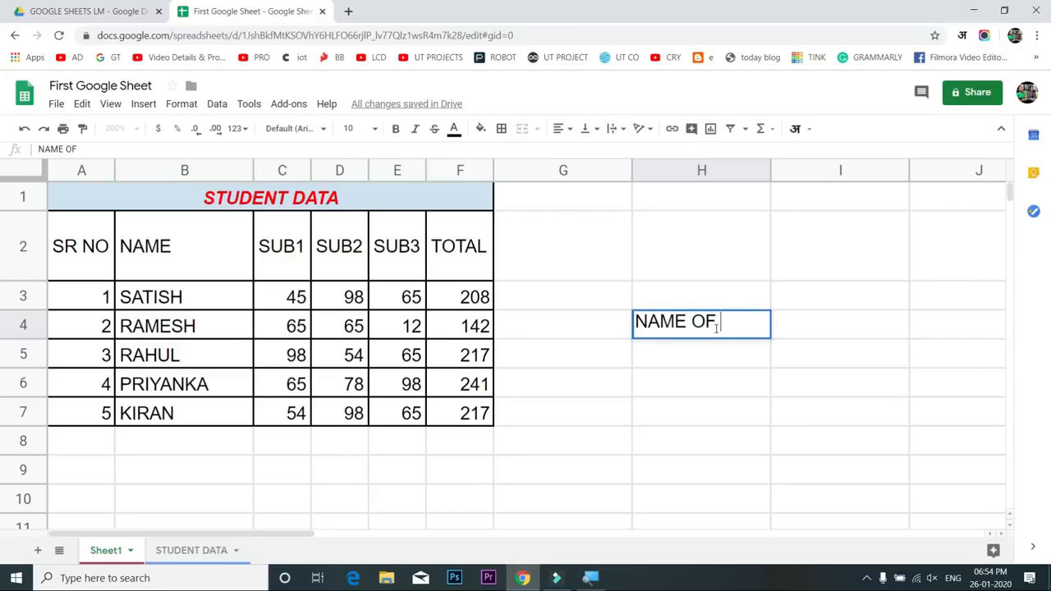
pyautogui.press('Return')
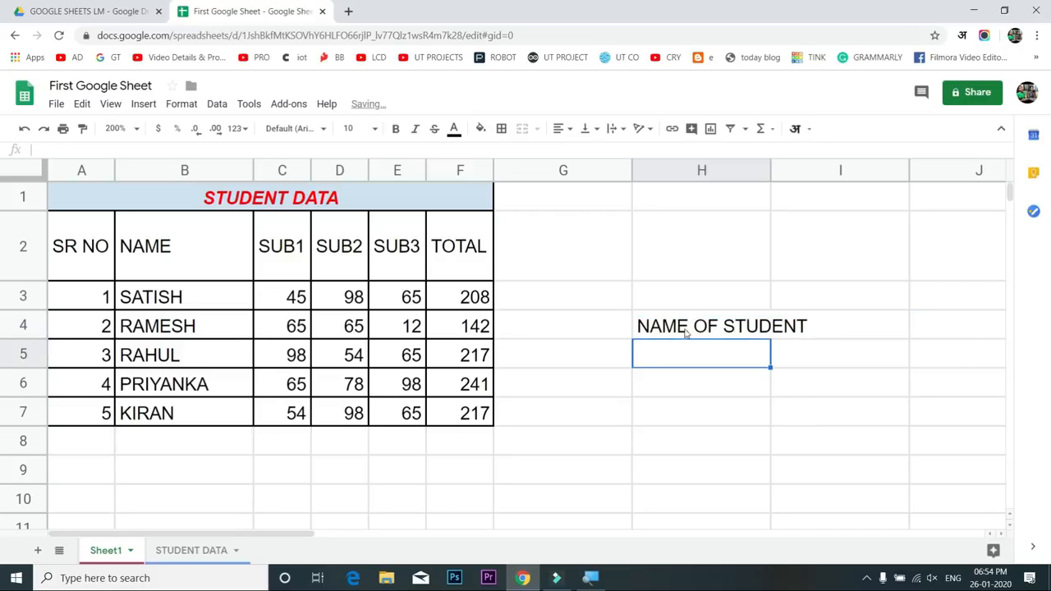
# Wrap the text in cell H4 and set it back to overflow
pyautogui.click(685, 330)
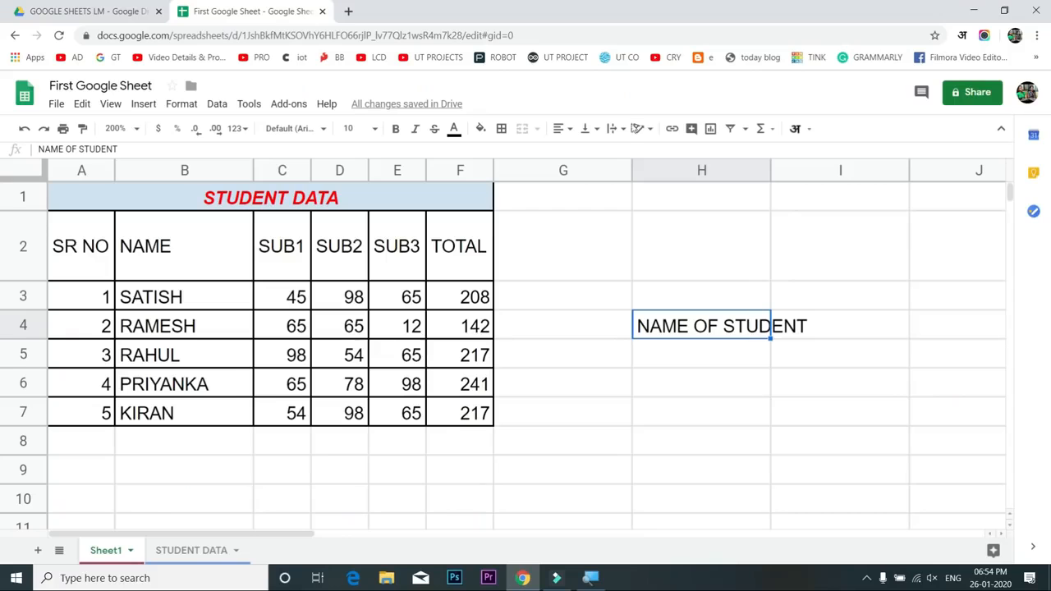
pyautogui.click(624, 133)
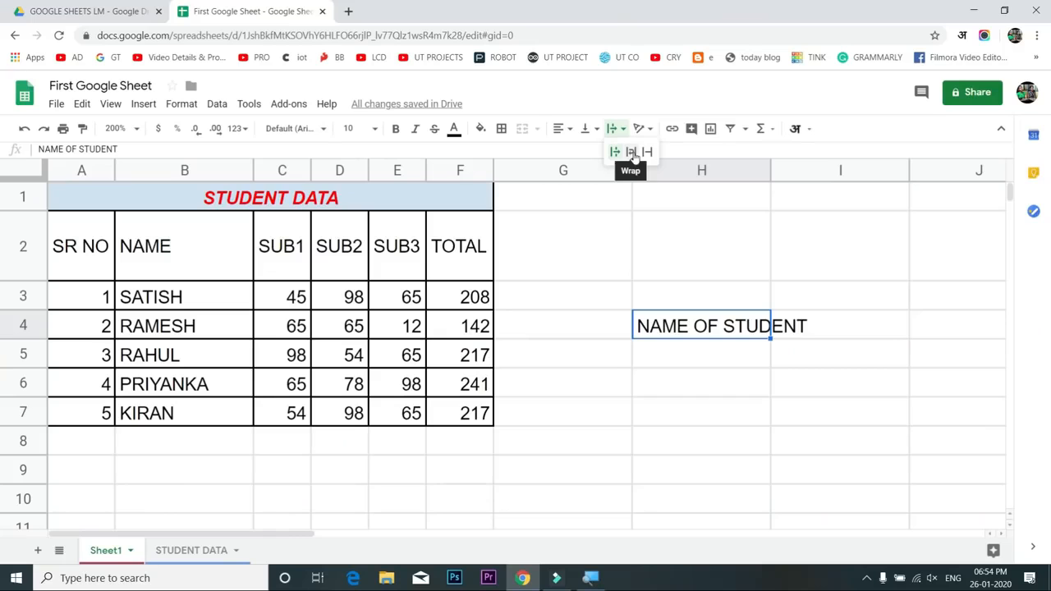
pyautogui.click(631, 153)
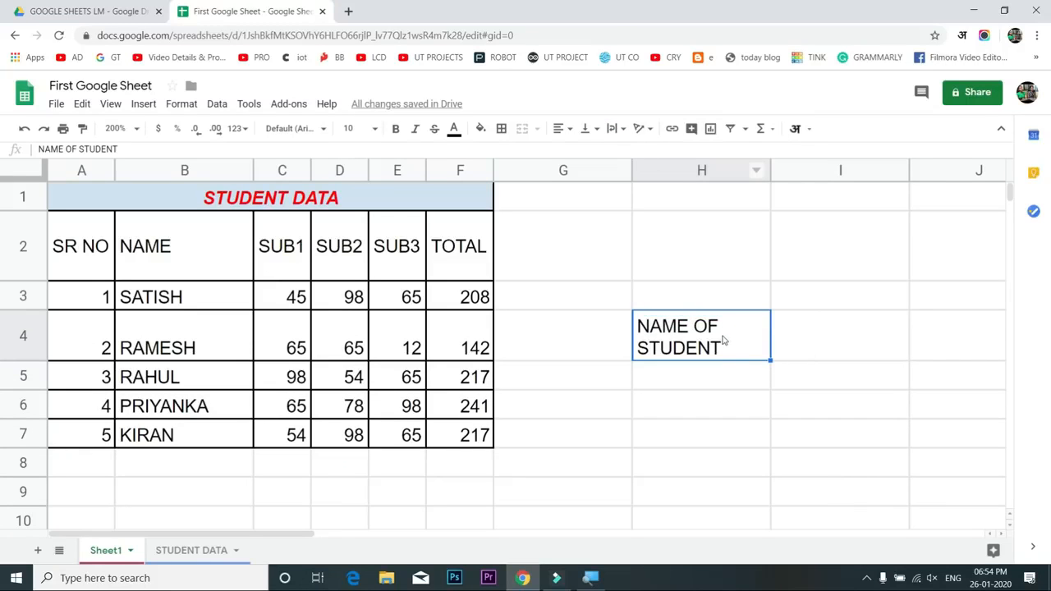
pyautogui.click(614, 129)
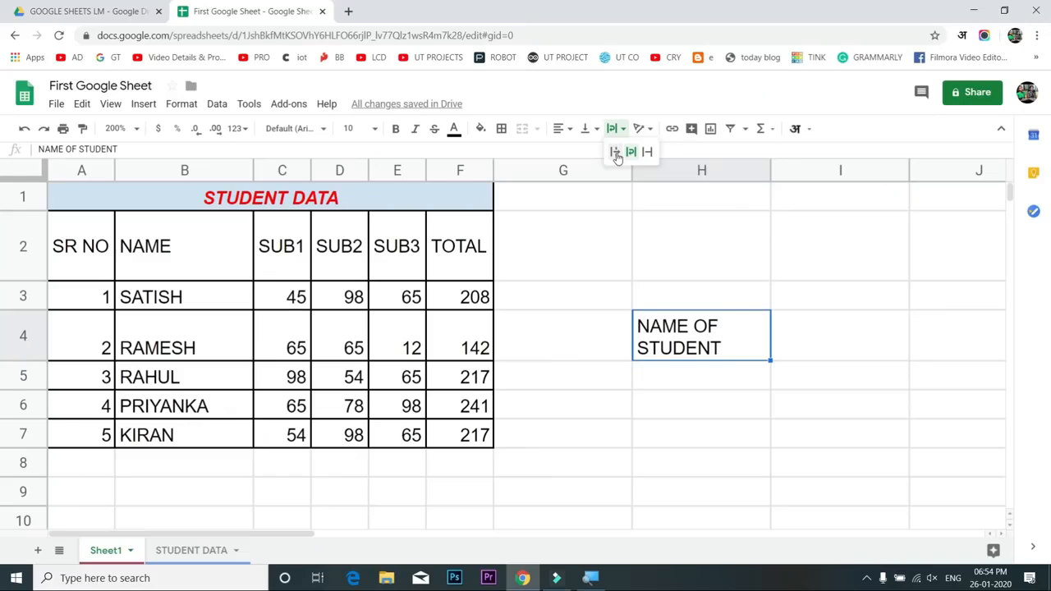
pyautogui.click(615, 154)
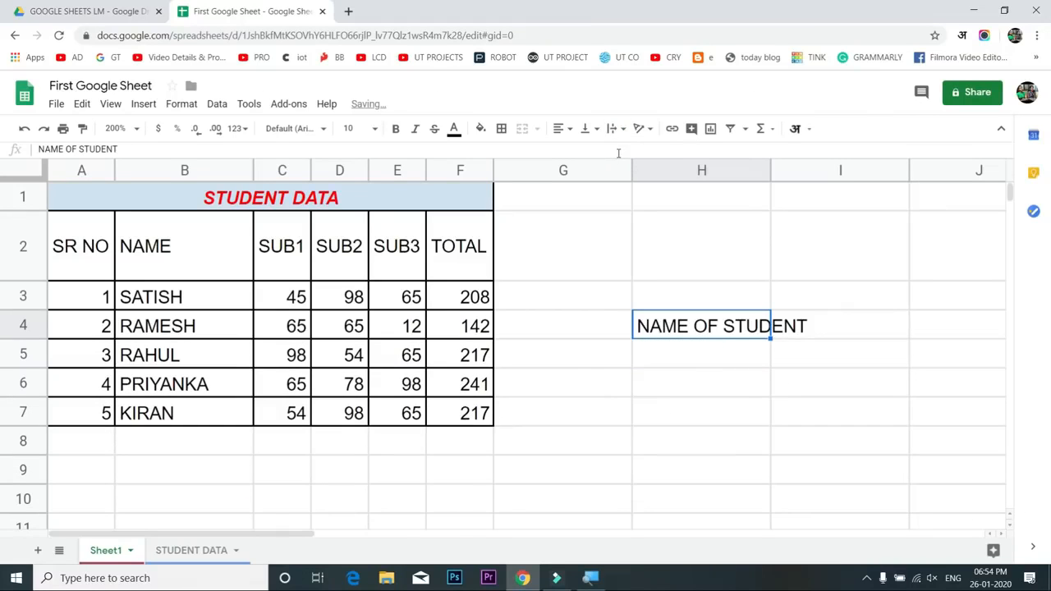
# Apply wrapping to cell H4 once more, switch it to Clip and reselect the cell
pyautogui.click(617, 131)
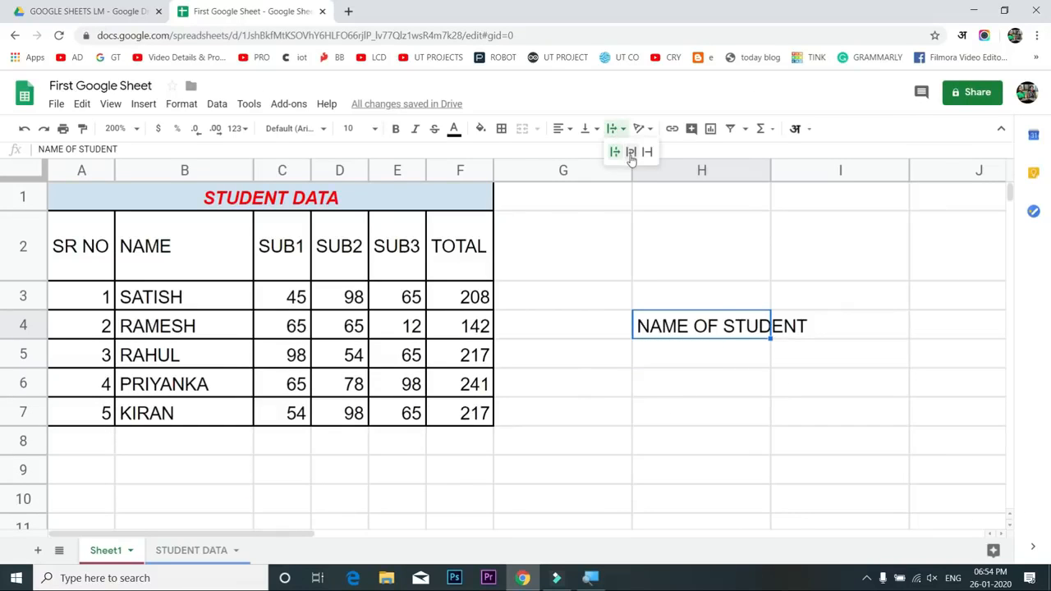
pyautogui.click(630, 154)
pyautogui.click(623, 133)
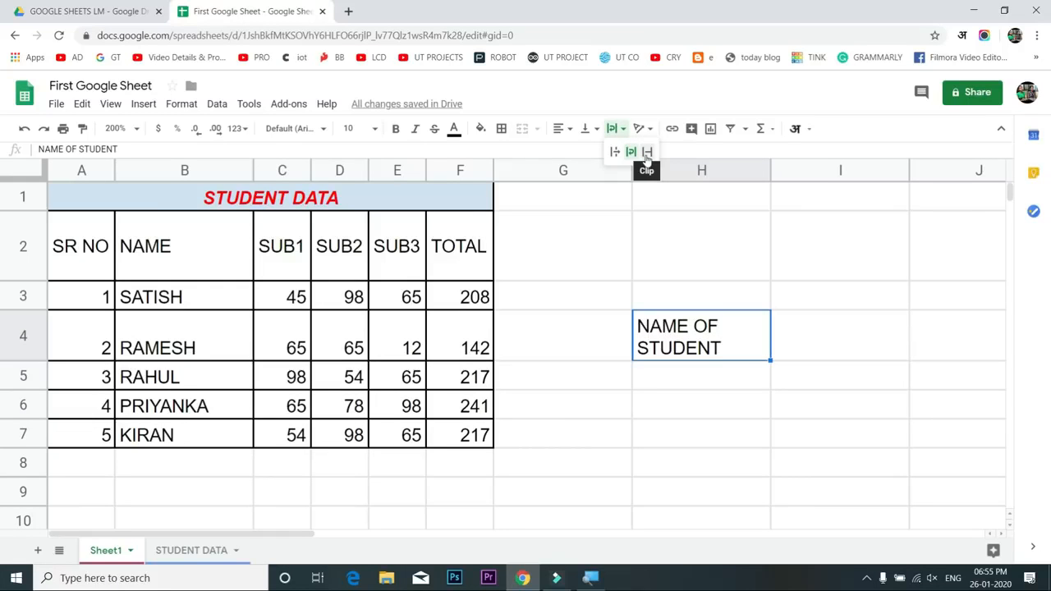
pyautogui.click(647, 153)
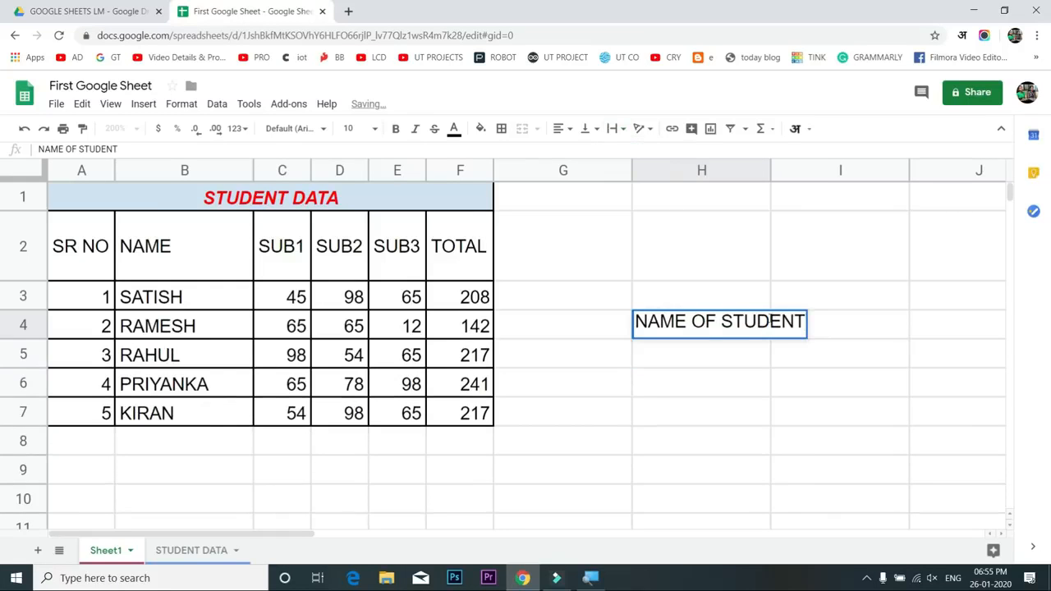
pyautogui.click(765, 411)
pyautogui.click(749, 332)
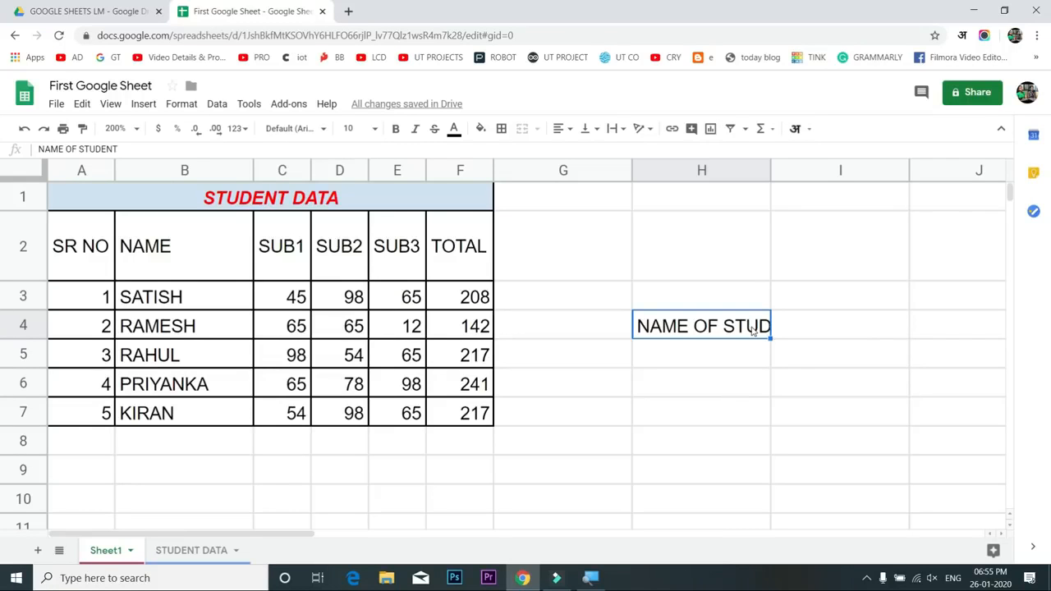
# Tilt the text in cell H4 up by 45° and change its rotation to Stack vertically
pyautogui.click(641, 129)
pyautogui.click(659, 157)
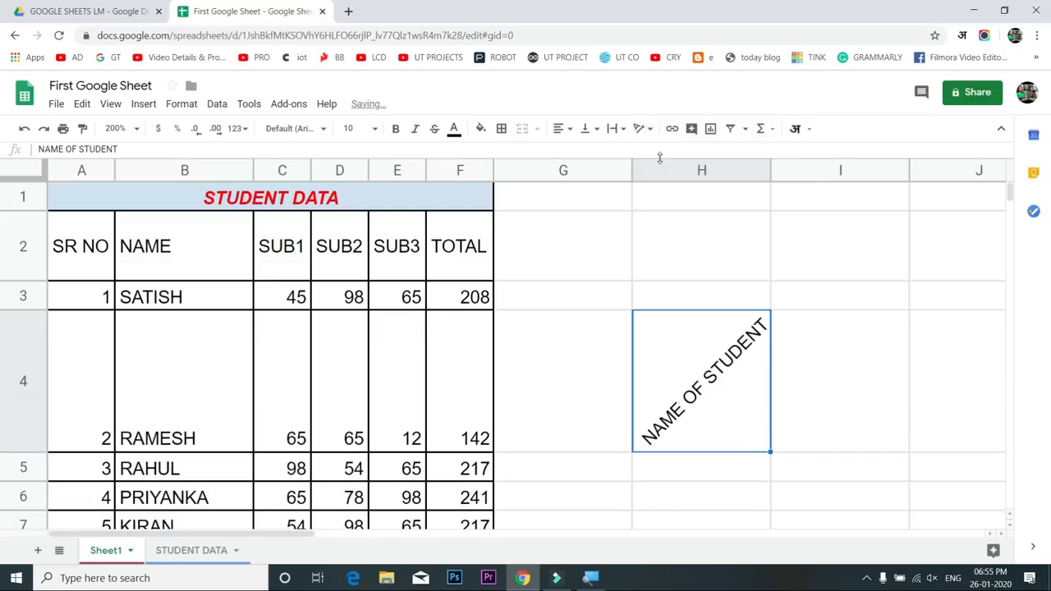
pyautogui.click(640, 129)
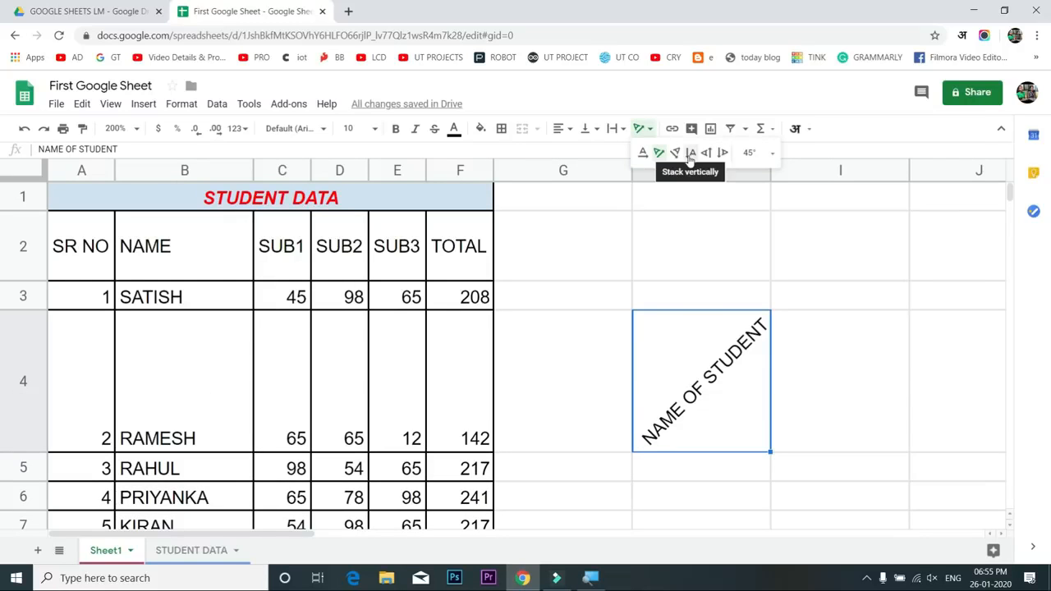
pyautogui.click(689, 154)
# Undo the rotation, wrapping and text entry in cell H4
pyautogui.hotkey('ctrl', 'z')
pyautogui.hotkey('ctrl', 'z')
pyautogui.hotkey('ctrl', 'z')
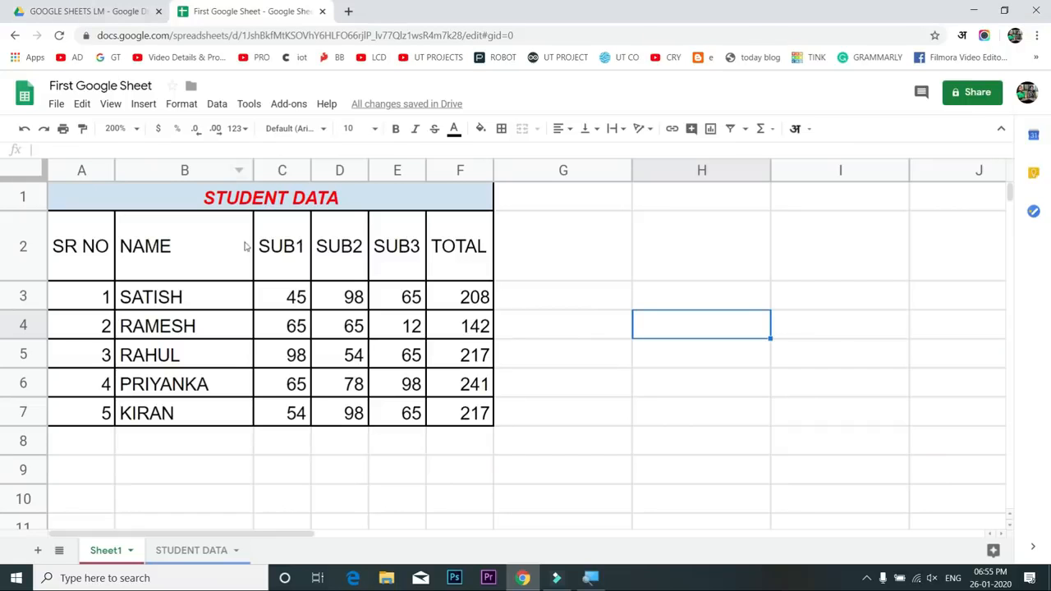
# Select cell A2, open the print settings and limit the printout to Selected cells (A2)
pyautogui.click(212, 270)
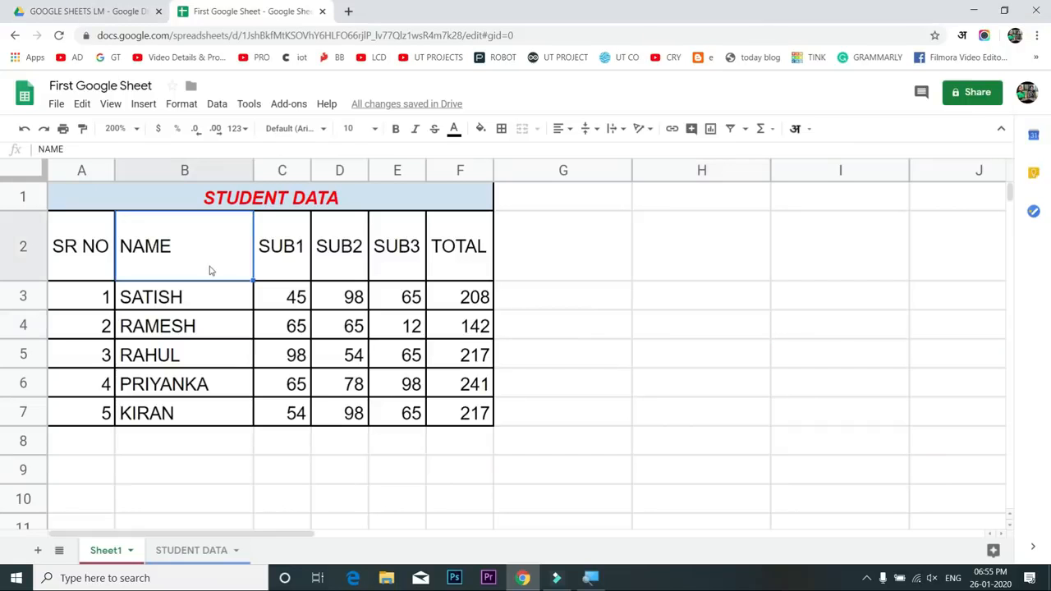
pyautogui.click(101, 300)
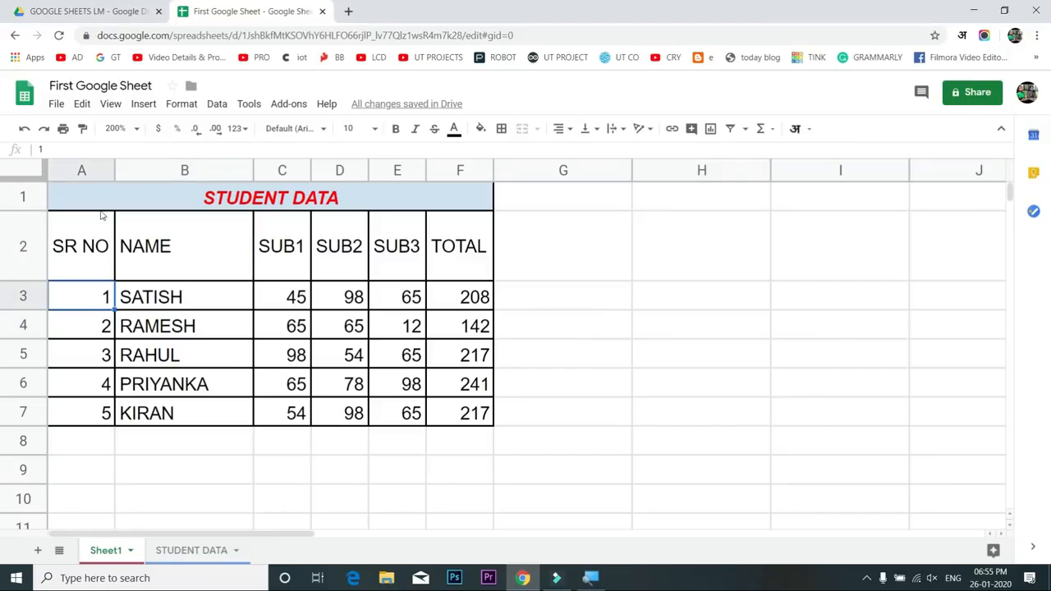
pyautogui.click(85, 248)
pyautogui.hotkey('ctrl', 'p')
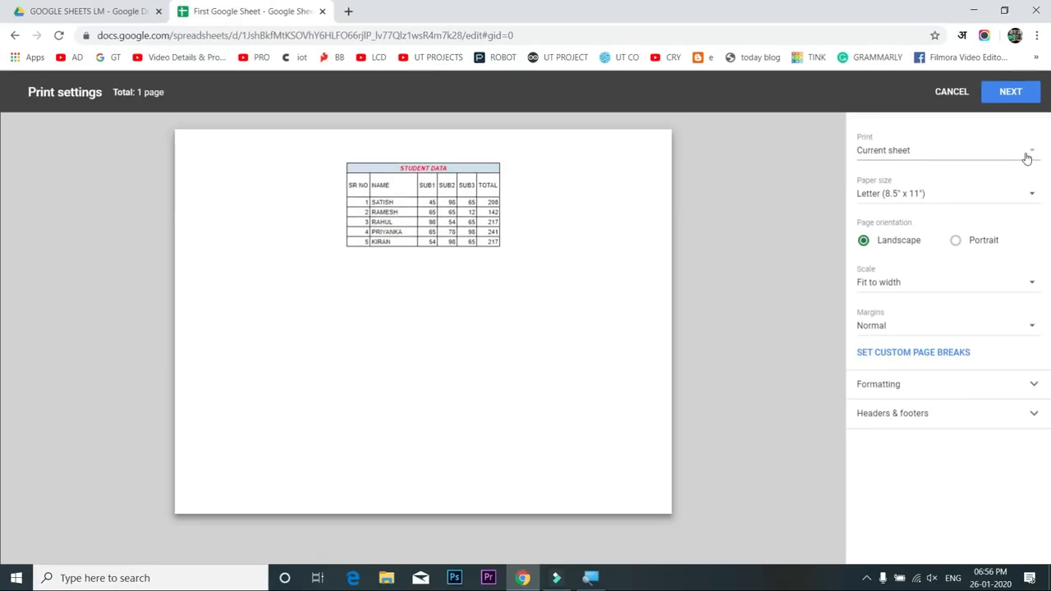
pyautogui.click(1026, 158)
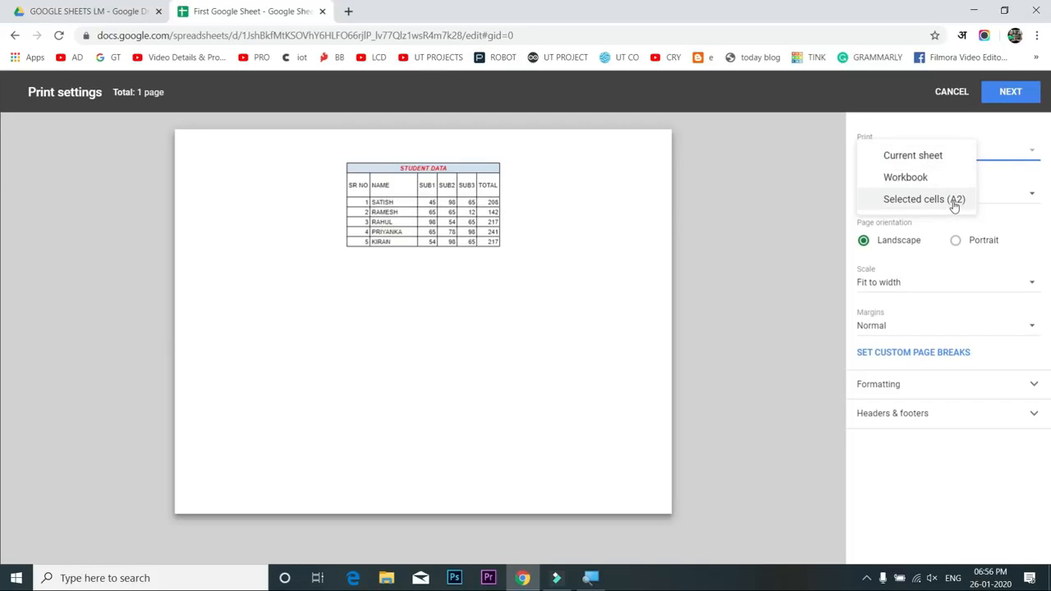
pyautogui.click(954, 204)
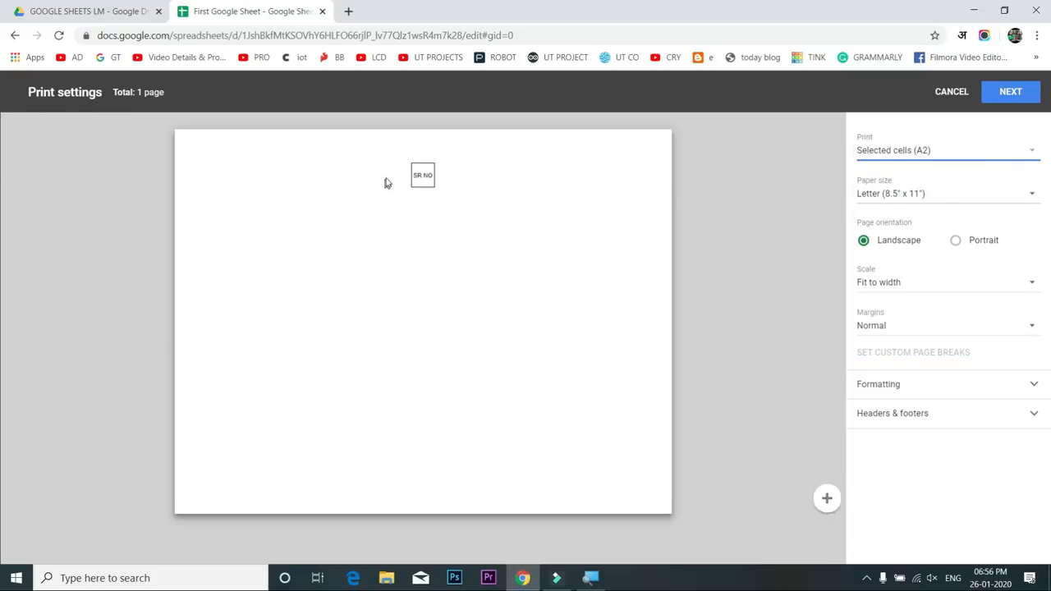
# Set the print range back to Current sheet and cancel the print settings
pyautogui.click(1004, 162)
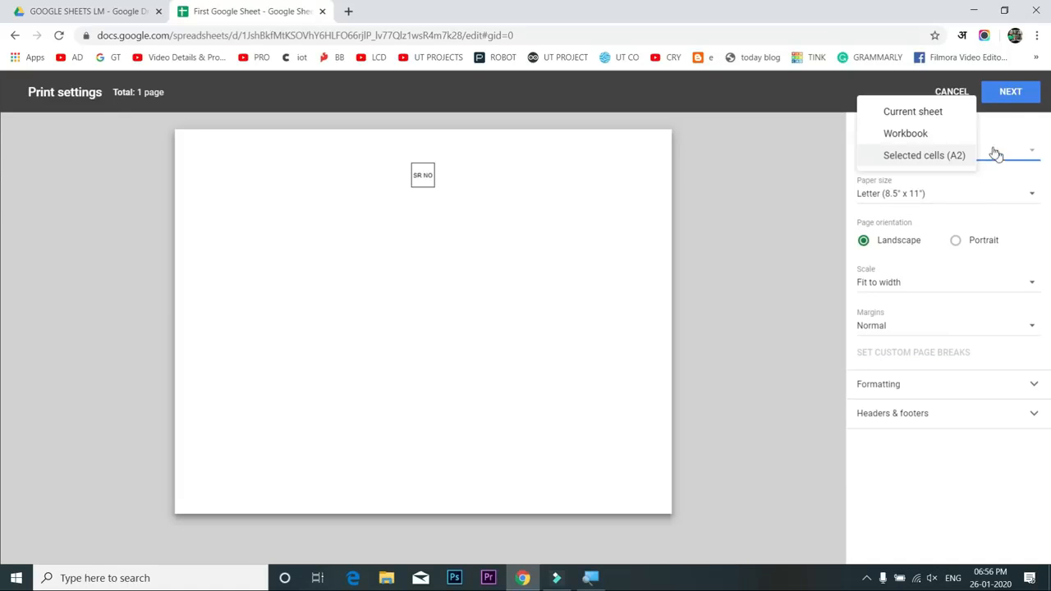
pyautogui.click(938, 115)
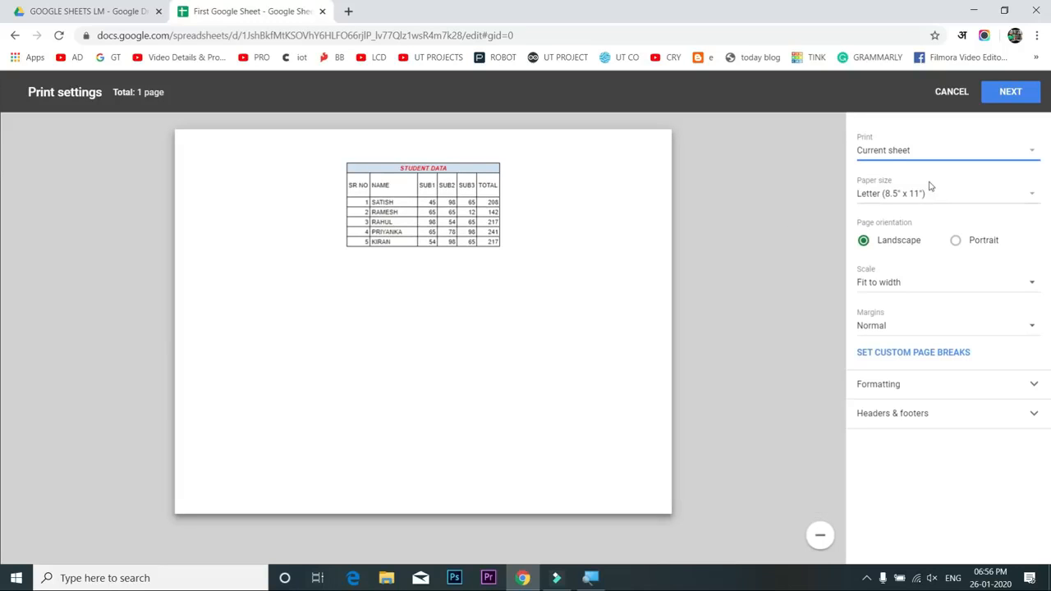
pyautogui.click(967, 158)
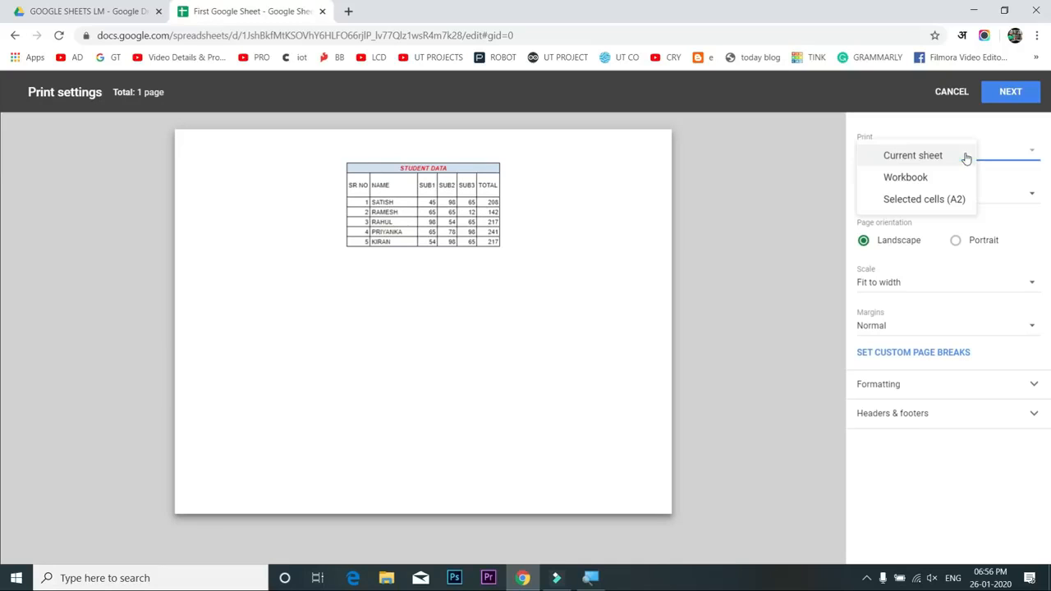
pyautogui.click(918, 159)
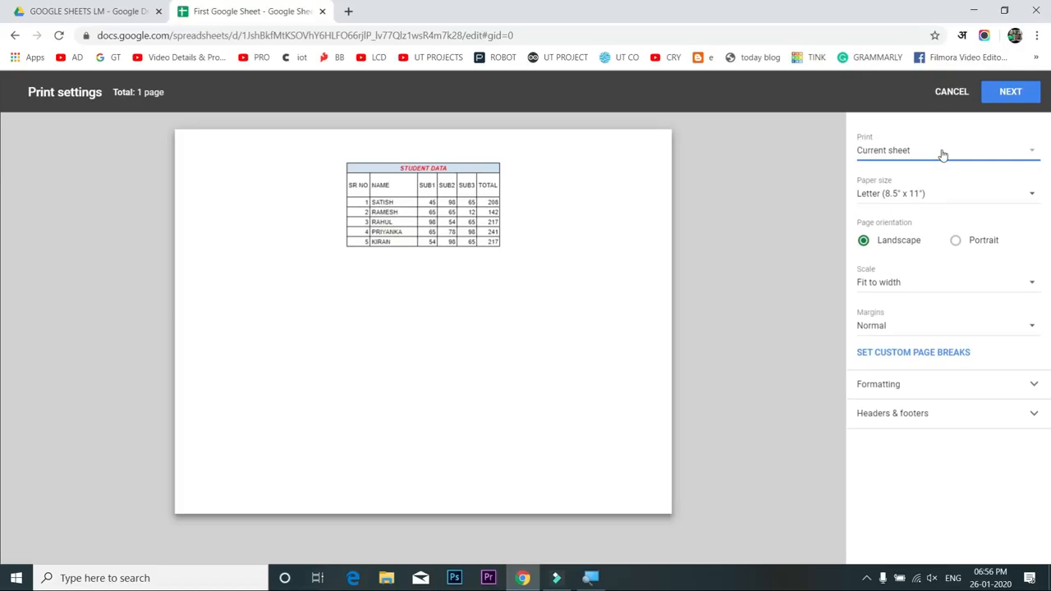
pyautogui.click(950, 98)
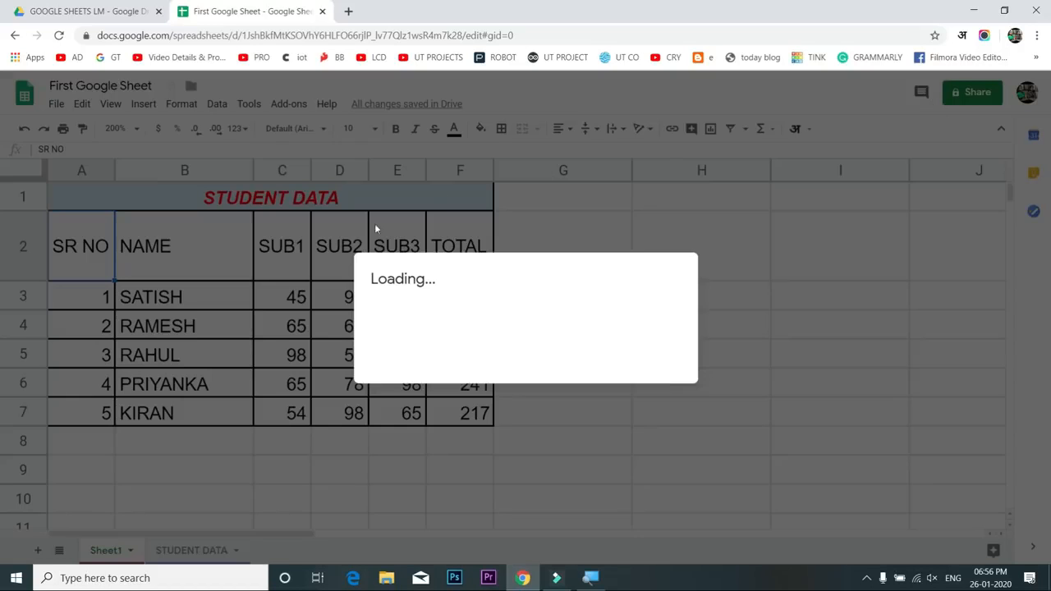
# Select the range A1:F4, open the print settings and limit the printout to Selected cells (A1:F4)
pyautogui.click(254, 249)
pyautogui.moveTo(79, 201); pyautogui.dragTo(159, 320)
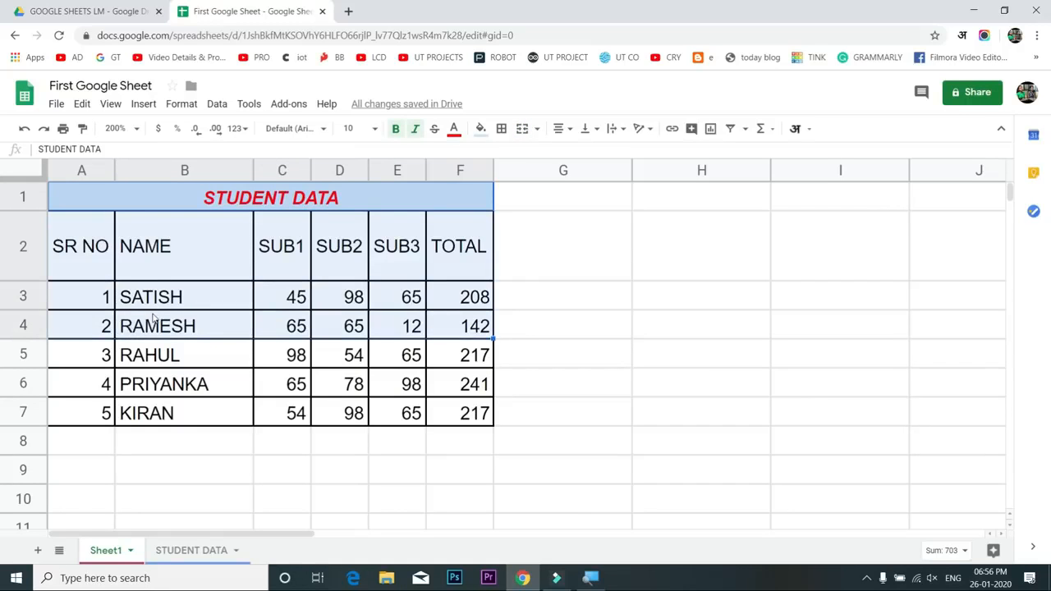
pyautogui.hotkey('ctrl', 'p')
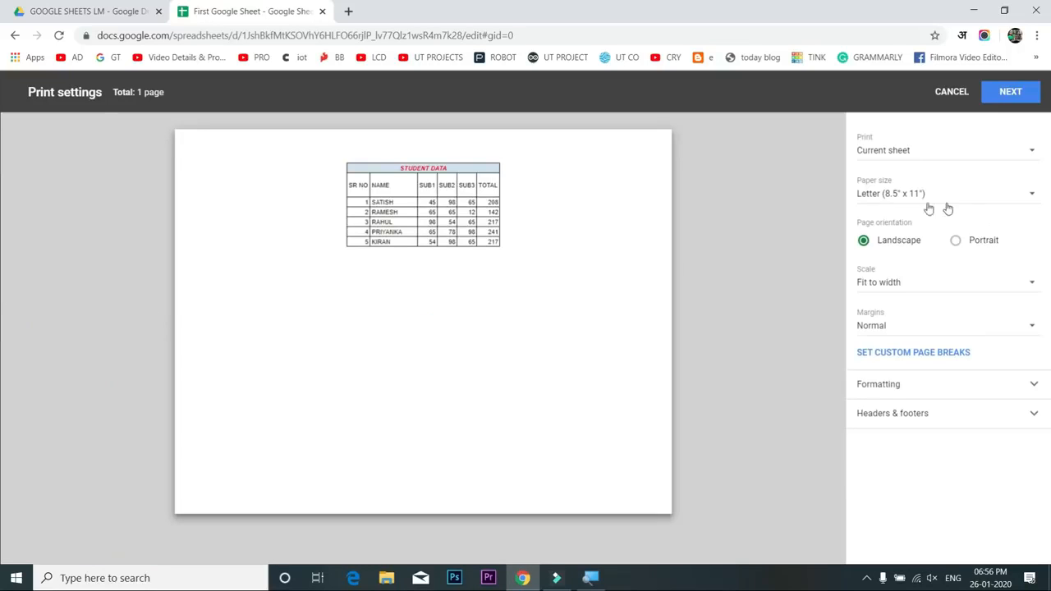
pyautogui.click(973, 161)
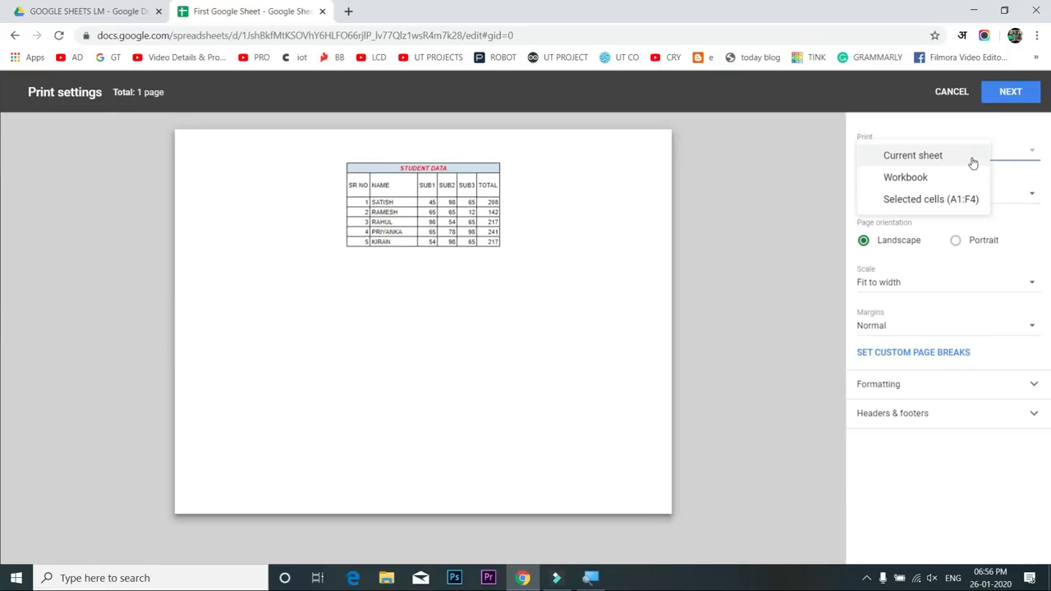
pyautogui.click(935, 204)
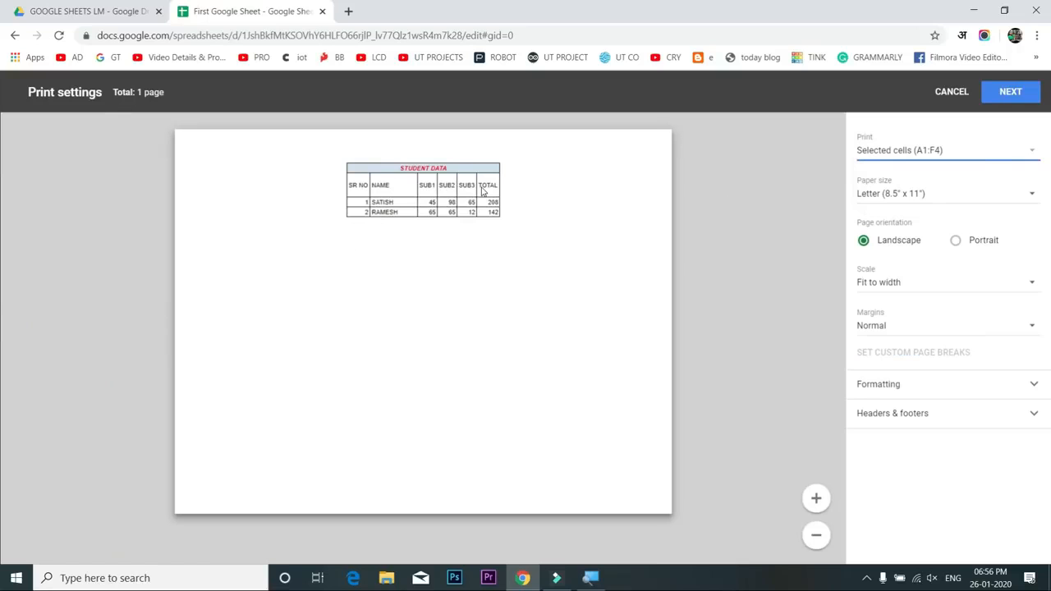
# Set the print range to the current sheet and the paper size to A4
pyautogui.click(981, 159)
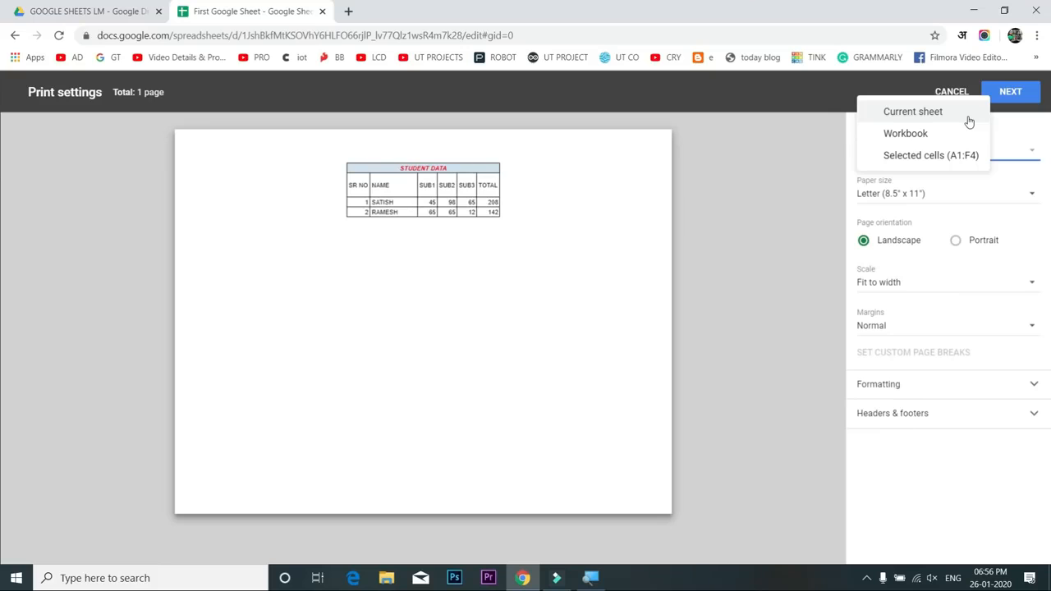
pyautogui.click(969, 121)
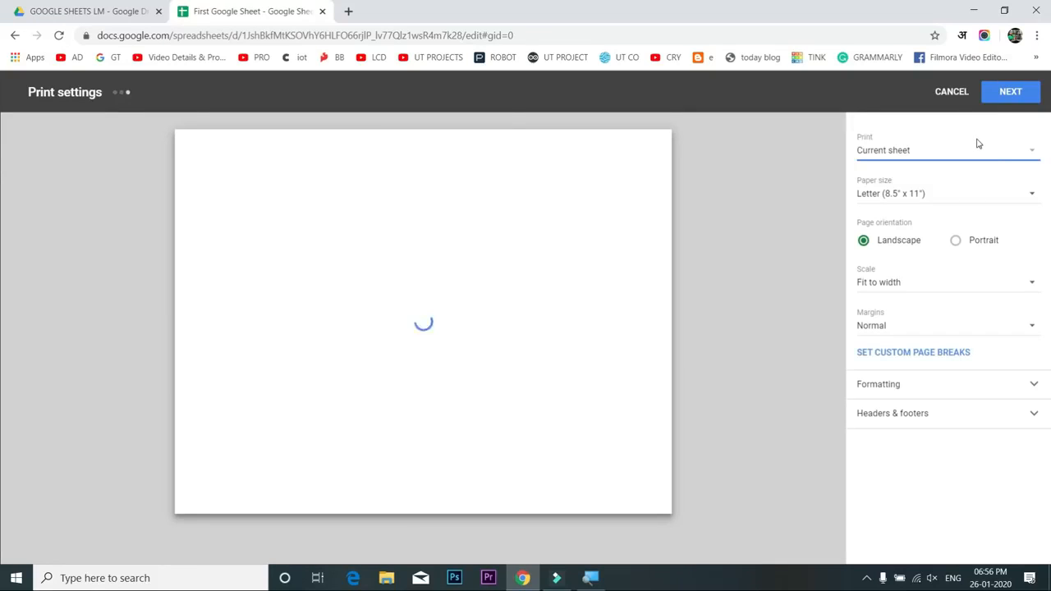
pyautogui.click(972, 198)
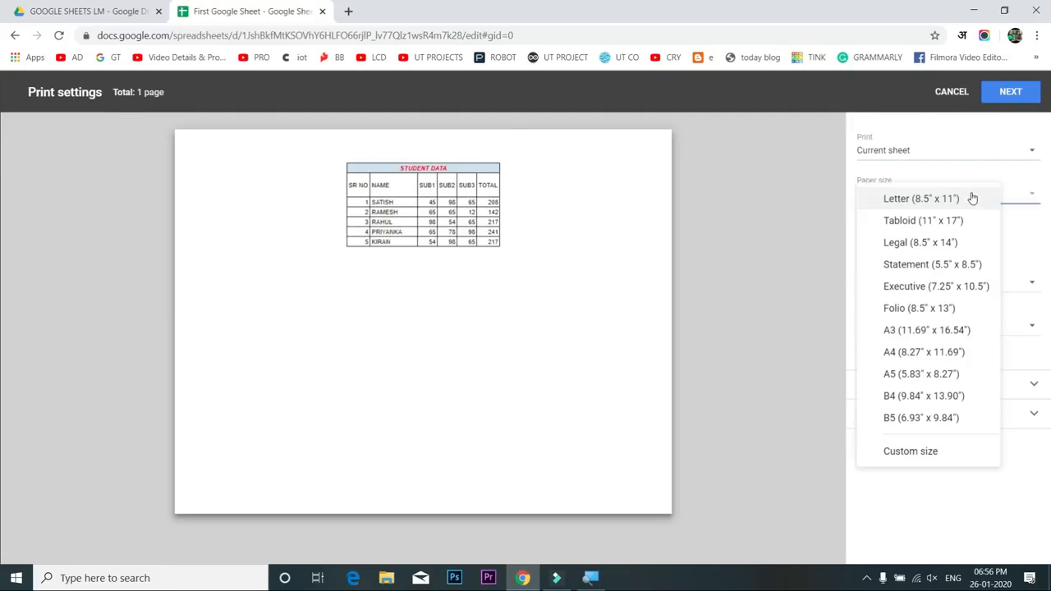
pyautogui.click(929, 352)
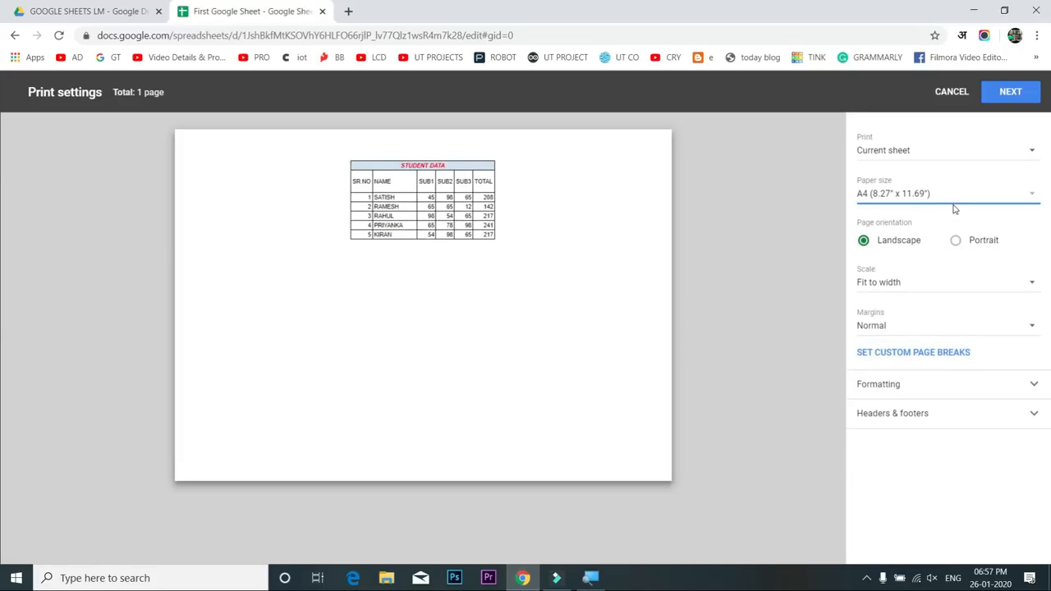
# Switch the page orientation to portrait, check the page preview, and keep the margins at Normal
pyautogui.click(966, 245)
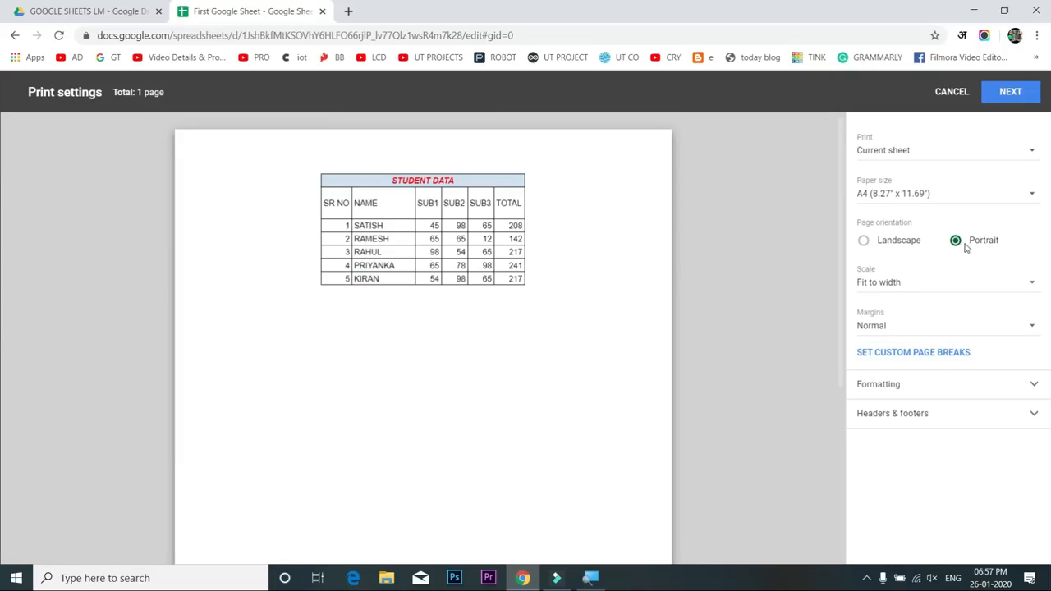
pyautogui.scroll(-3, 467, 230)
pyautogui.scroll(3, 470, 236)
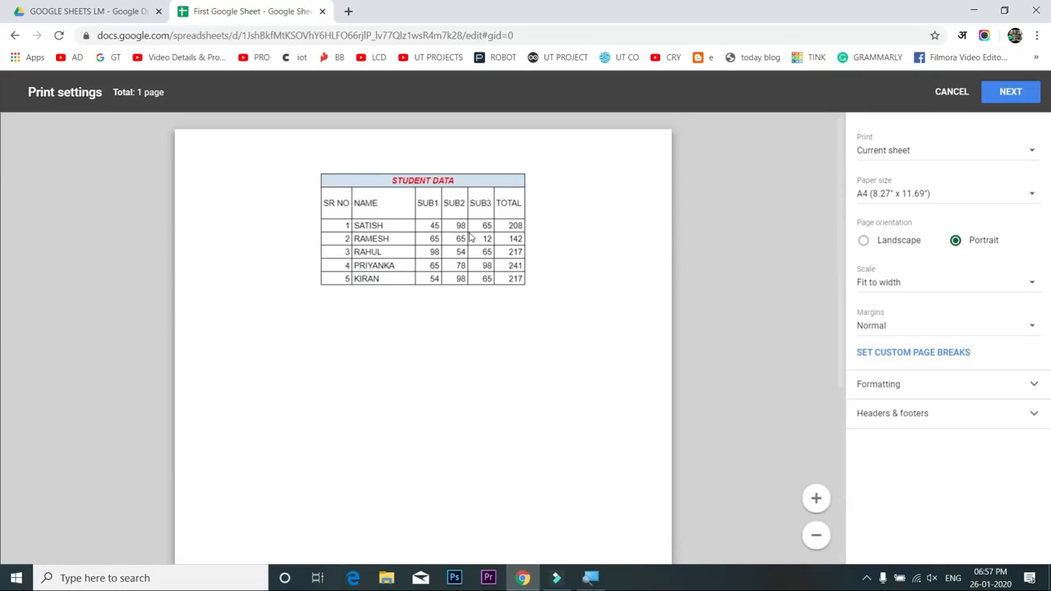
pyautogui.click(925, 327)
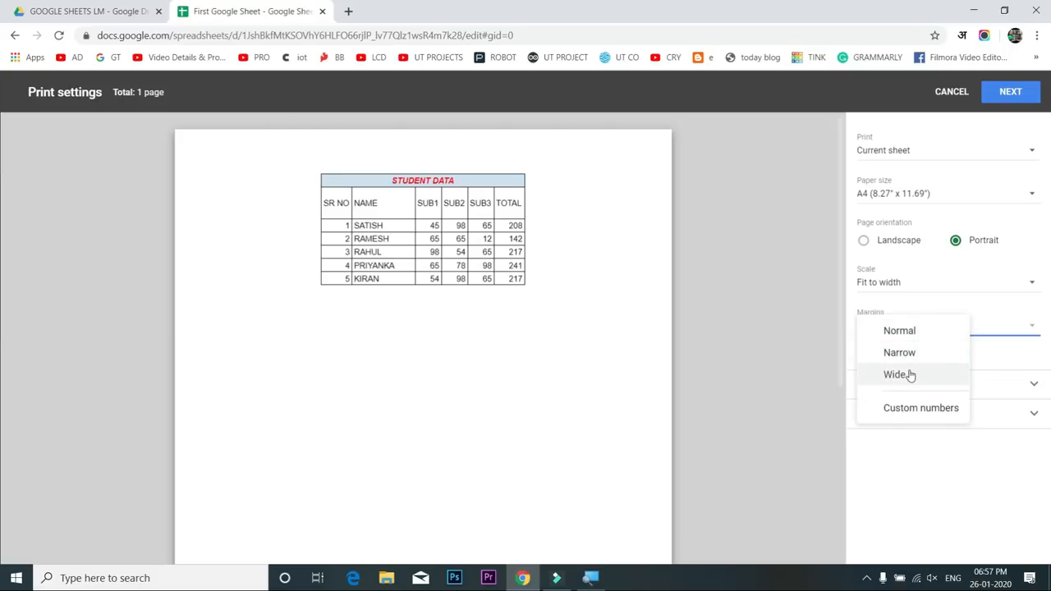
pyautogui.click(909, 307)
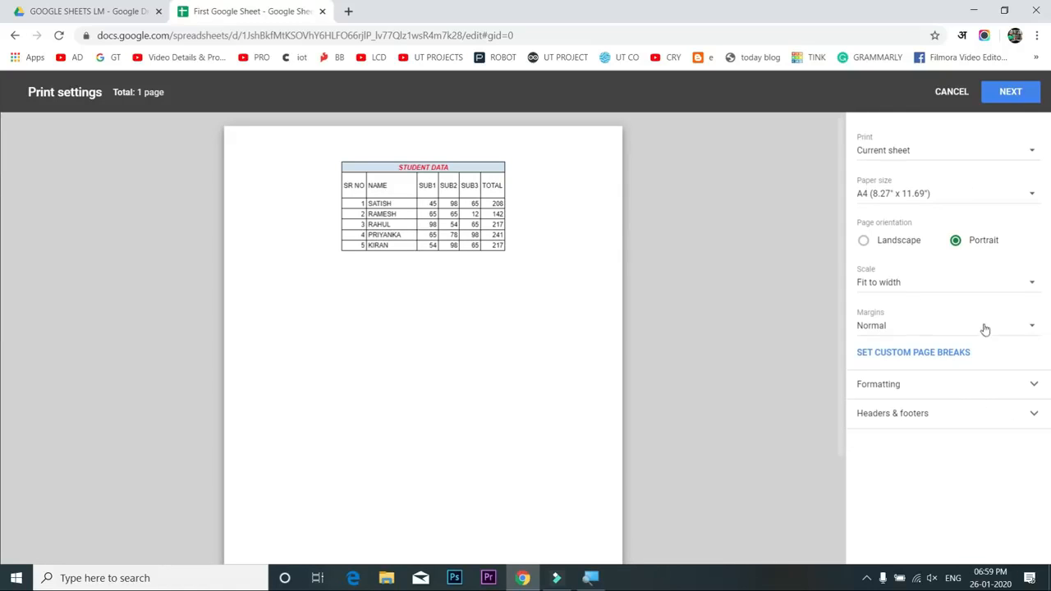
# Align the printed table horizontally to the left in the print formatting options
pyautogui.click(940, 391)
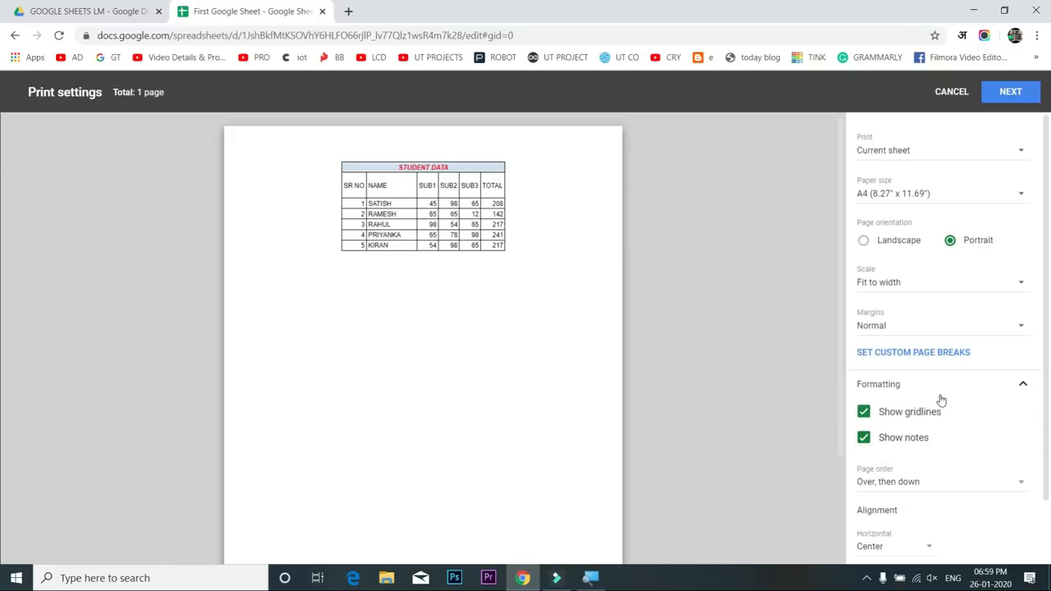
pyautogui.scroll(-1, 938, 416)
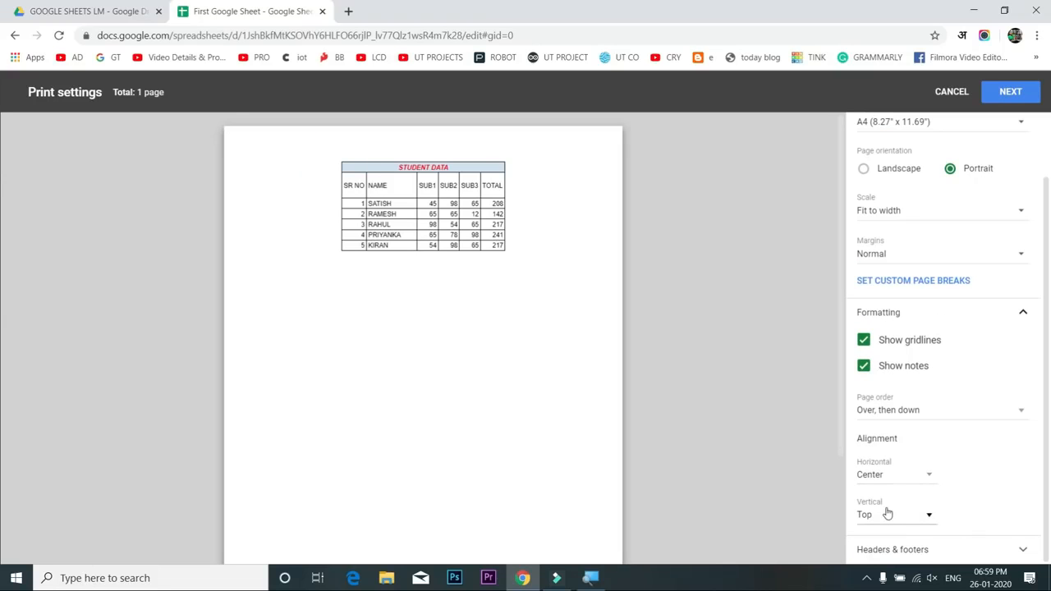
pyautogui.click(904, 478)
pyautogui.click(898, 499)
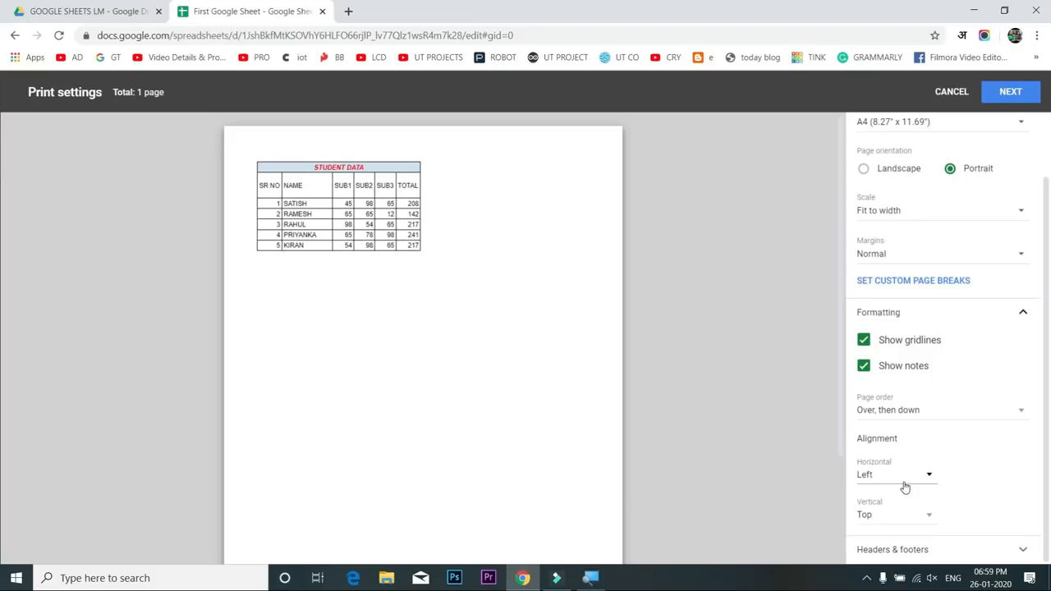
pyautogui.click(1023, 312)
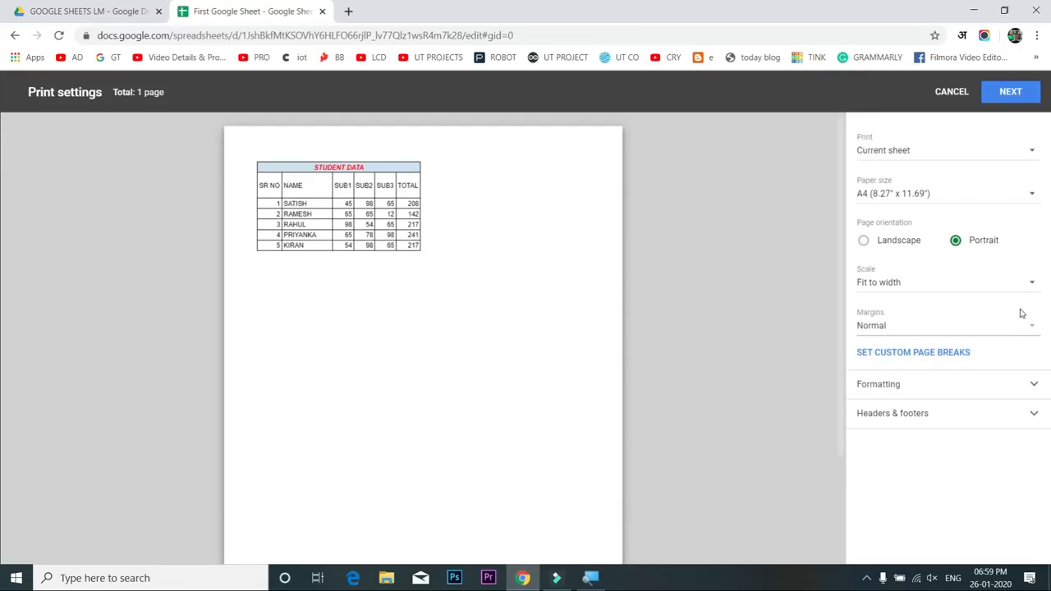
# Try the Normal (100%) print scale and return the scale to Fit to width
pyautogui.click(991, 289)
pyautogui.click(991, 289)
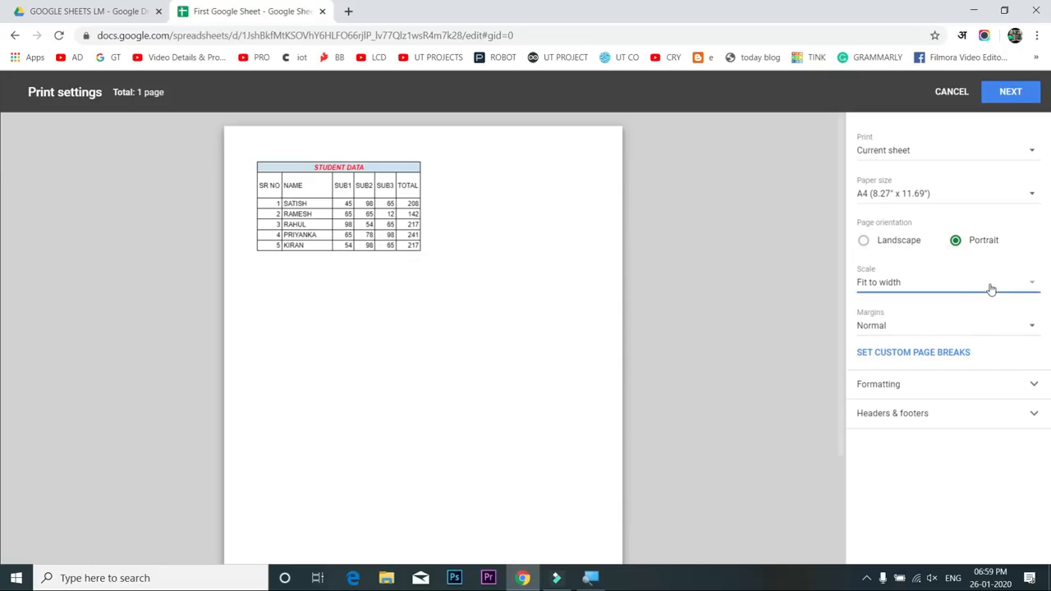
pyautogui.click(990, 289)
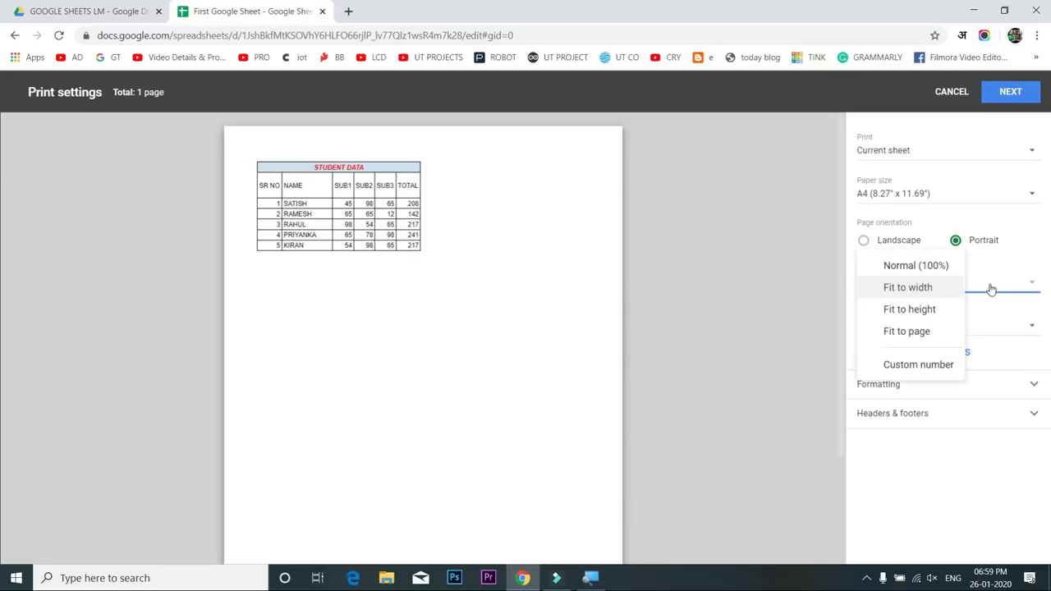
pyautogui.click(943, 266)
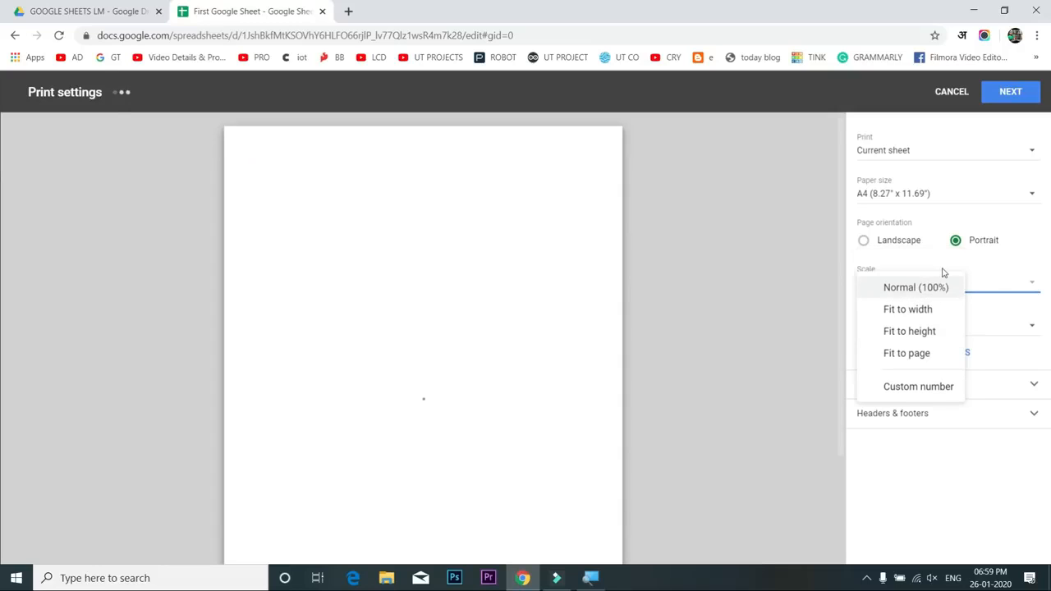
pyautogui.click(934, 310)
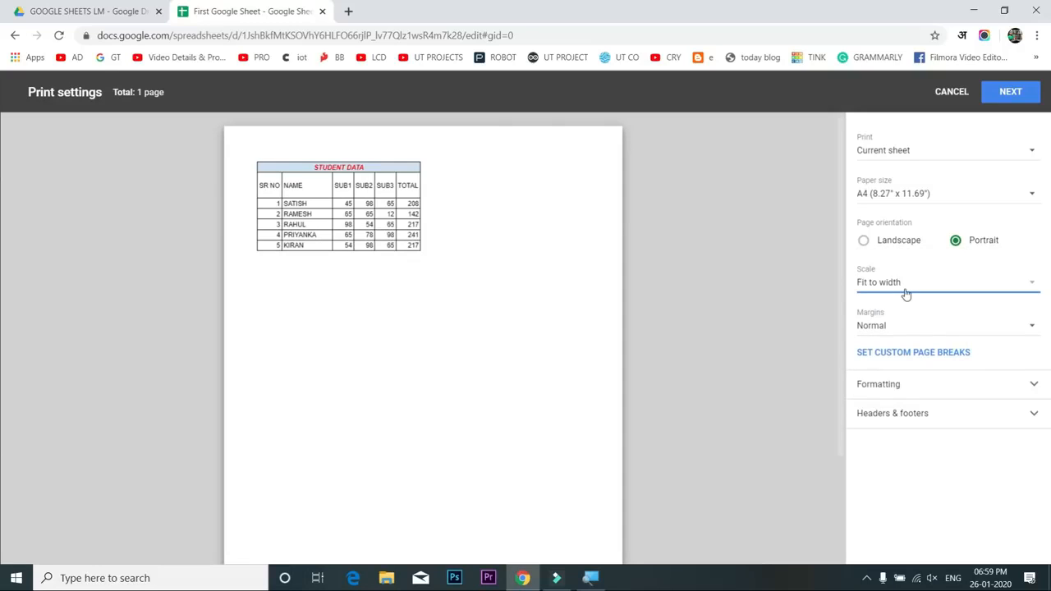
# Try Narrow page margins, go back to Normal, and switch the margins to Wide
pyautogui.click(943, 326)
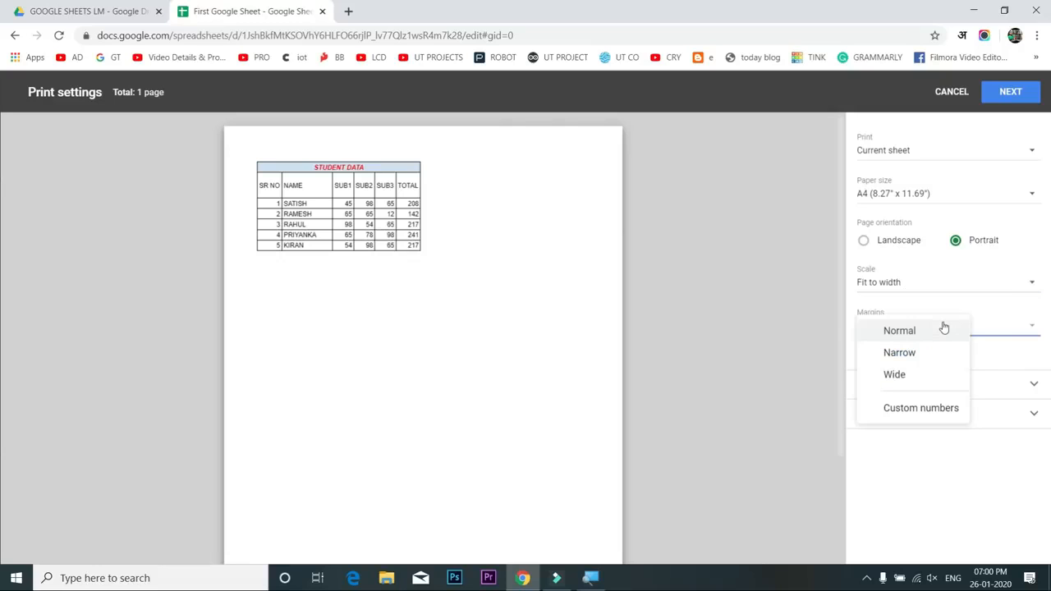
pyautogui.click(900, 352)
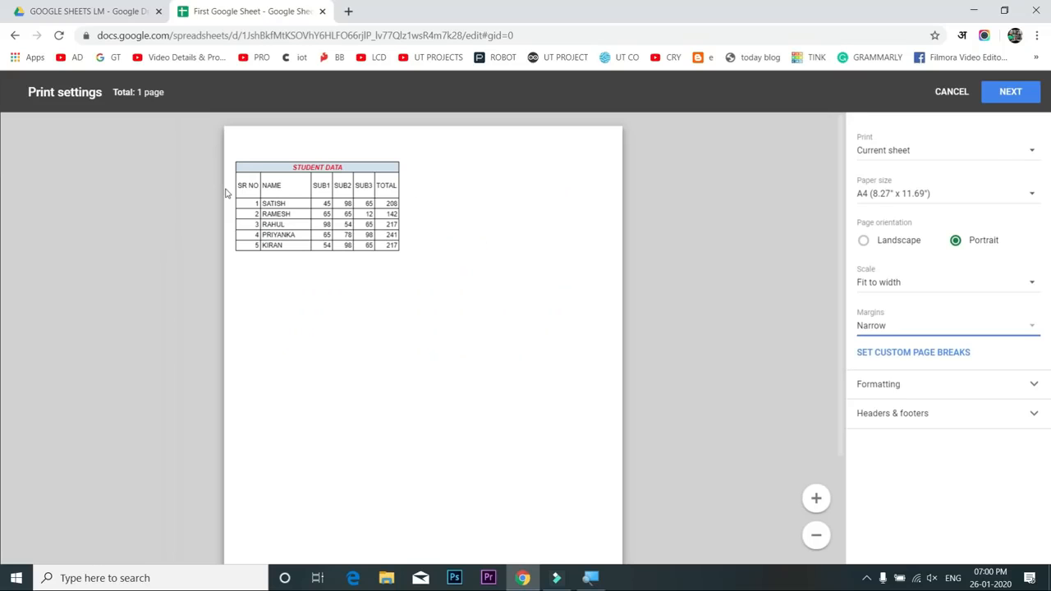
pyautogui.click(899, 327)
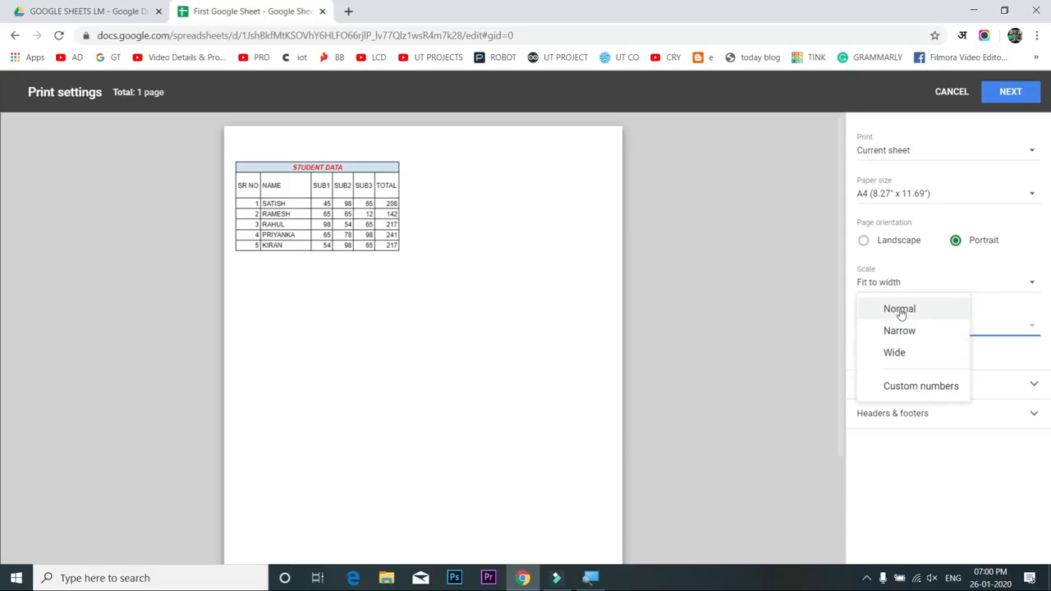
pyautogui.click(901, 312)
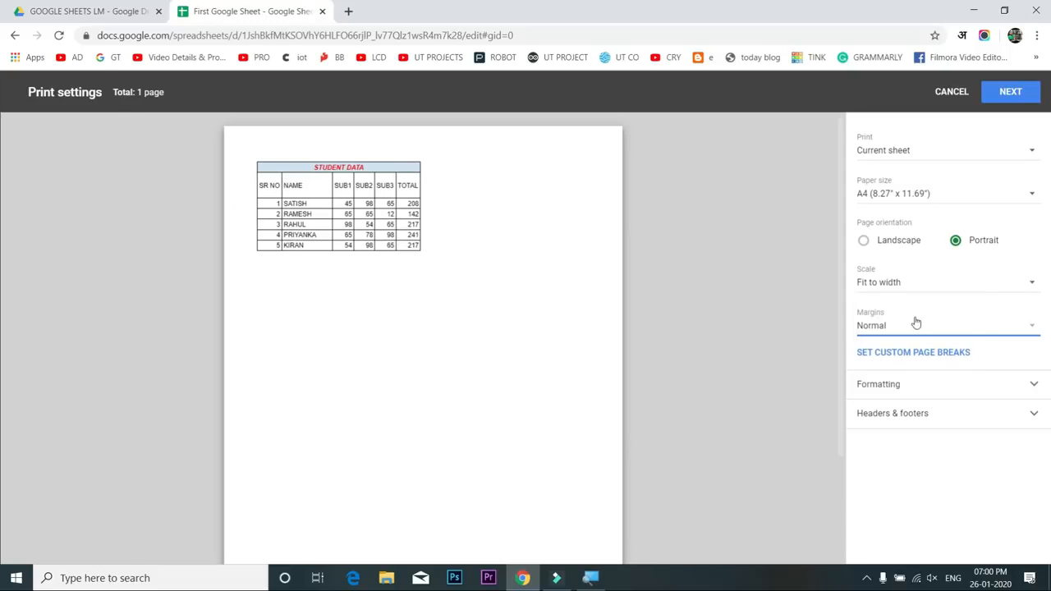
pyautogui.click(913, 325)
pyautogui.click(903, 374)
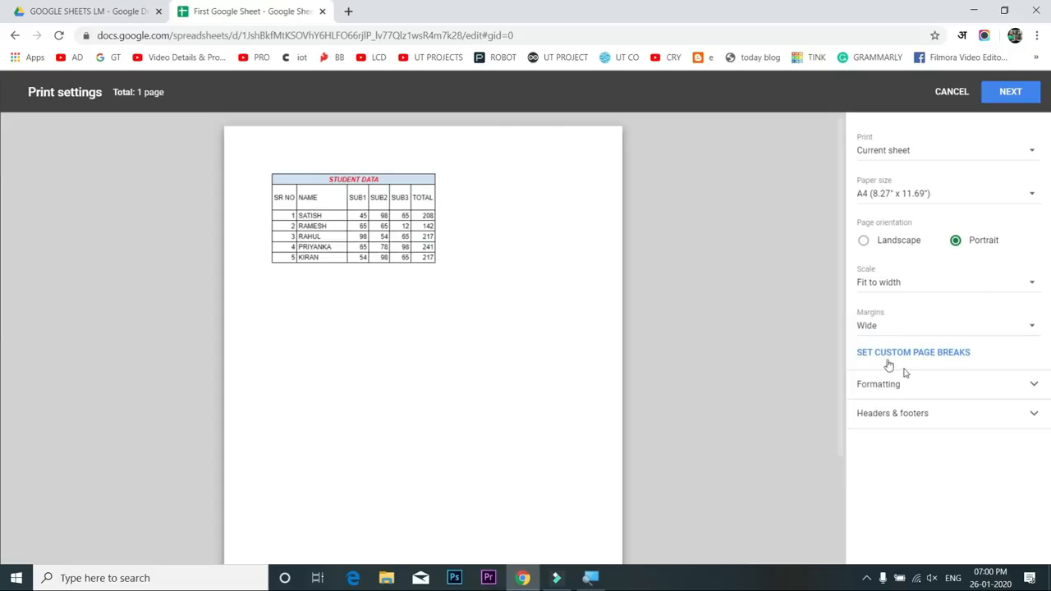
# Set custom margins of 1.5" left and right and 2" top, and pull the top margin up to about 1.55"
pyautogui.click(968, 331)
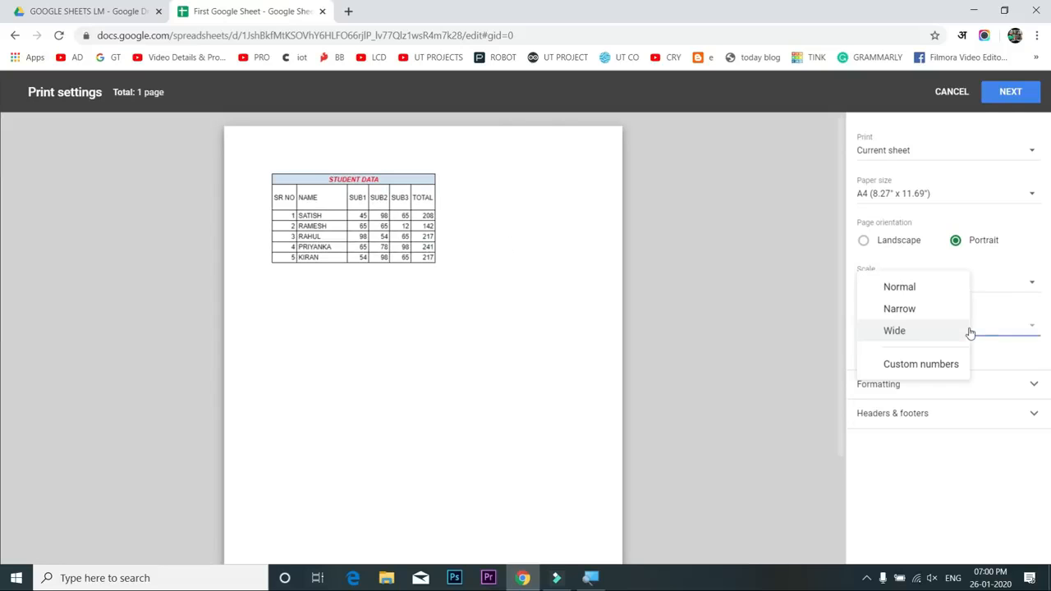
pyautogui.click(949, 367)
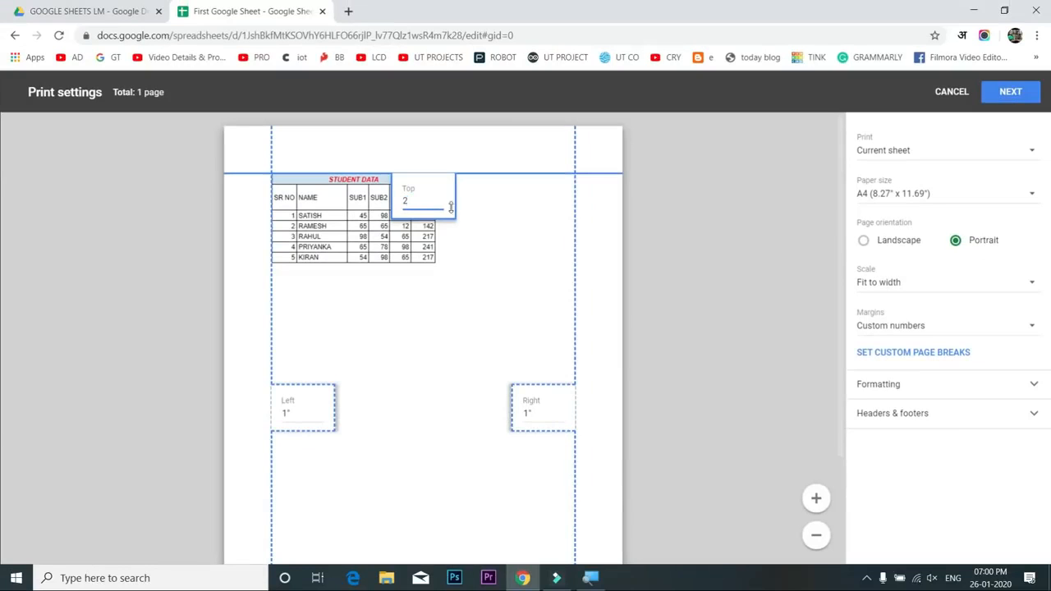
pyautogui.click(300, 412)
pyautogui.moveTo(297, 412); pyautogui.dragTo(276, 413)
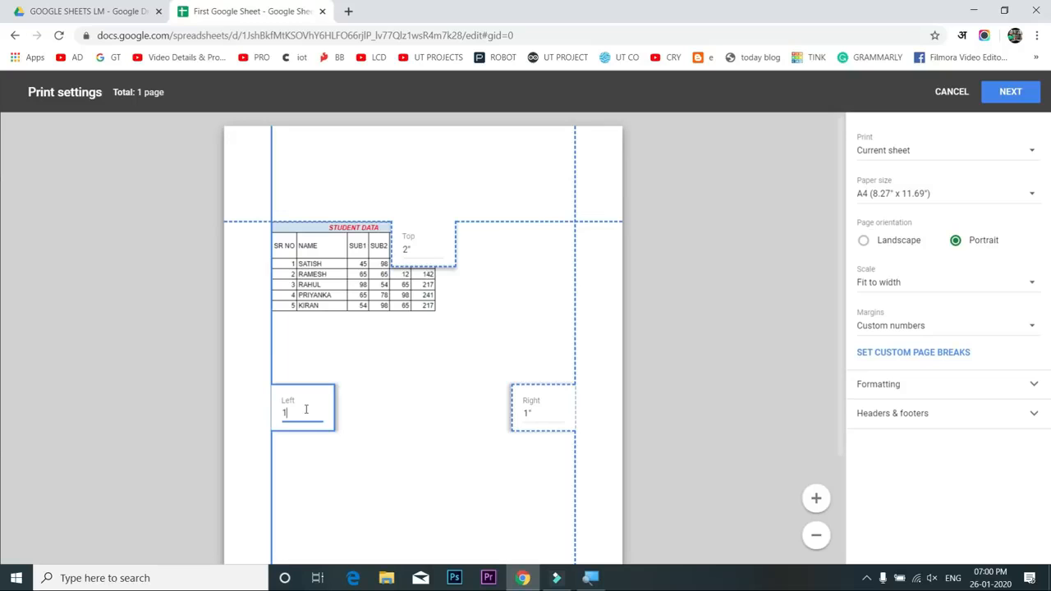
pyautogui.click(528, 413)
pyautogui.moveTo(531, 413); pyautogui.dragTo(517, 413)
pyautogui.write('1.5')
pyautogui.press('Return')
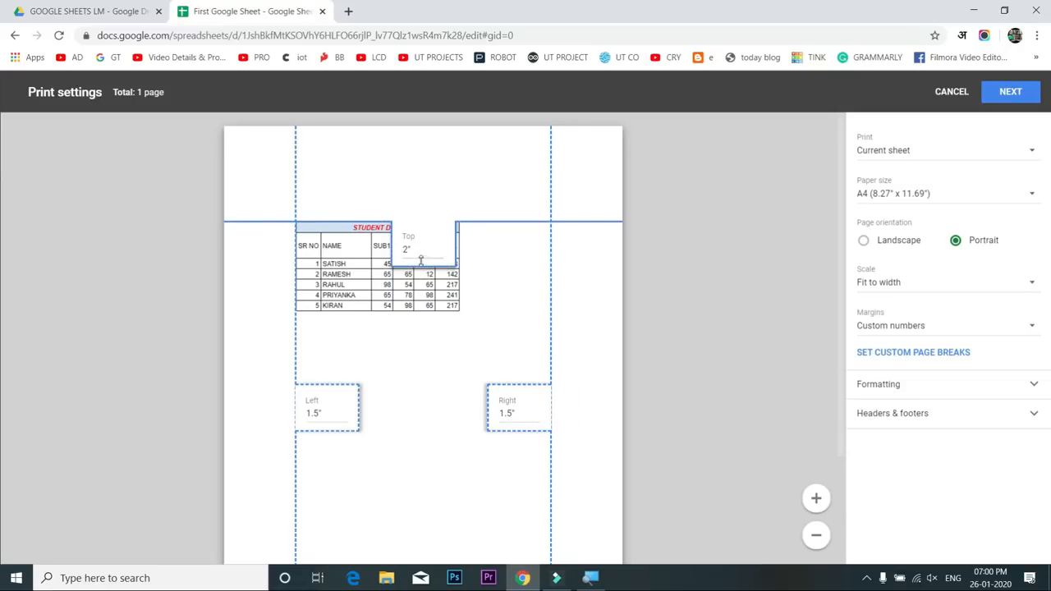
pyautogui.scroll(-1, 421, 265)
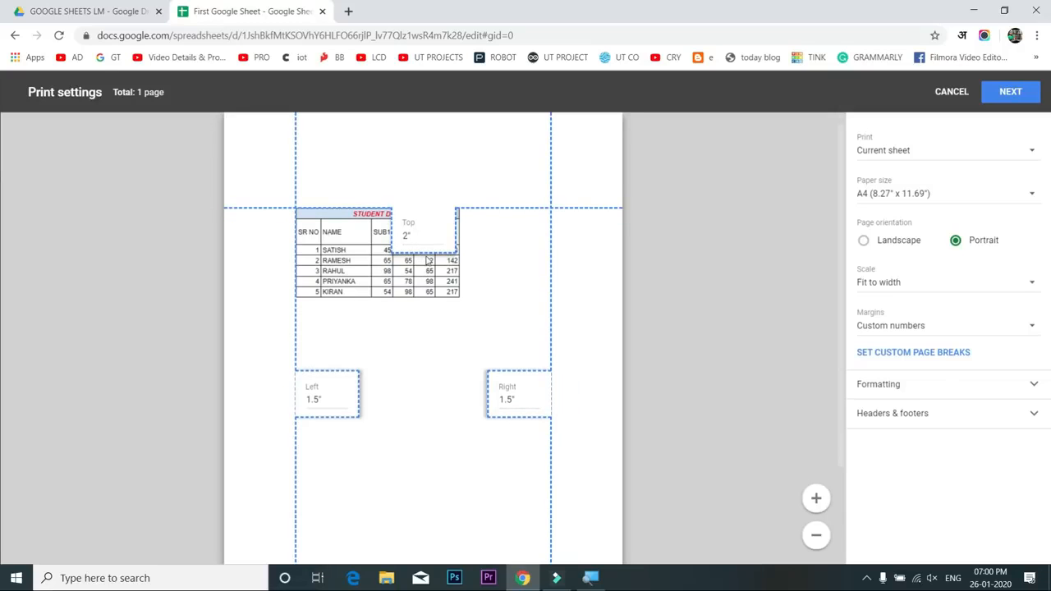
pyautogui.moveTo(426, 250); pyautogui.dragTo(435, 200)
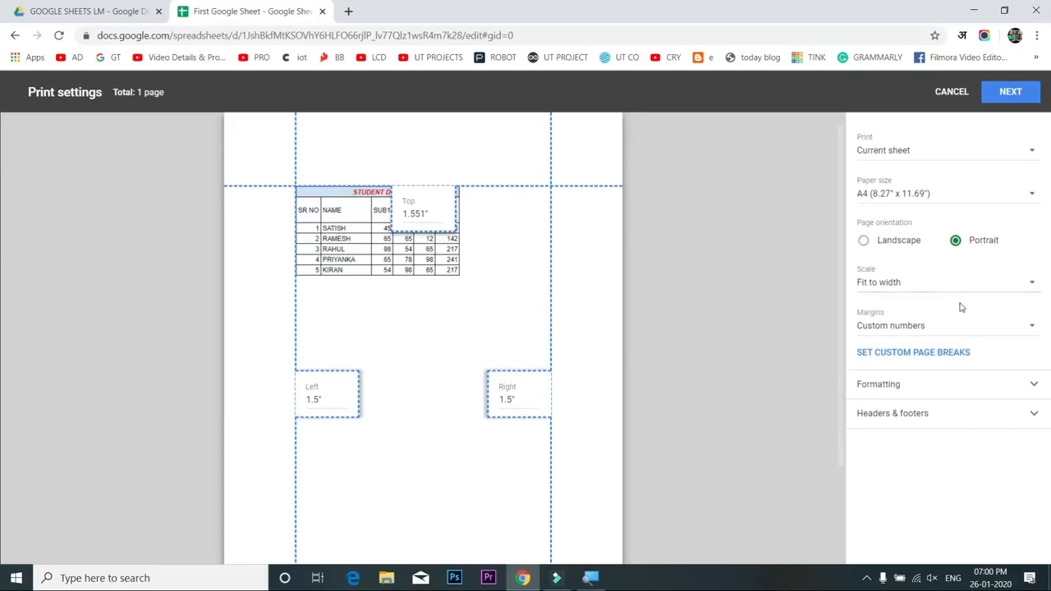
# Restore the Normal margins and view the custom page breaks, leaving them without confirming any change
pyautogui.click(956, 333)
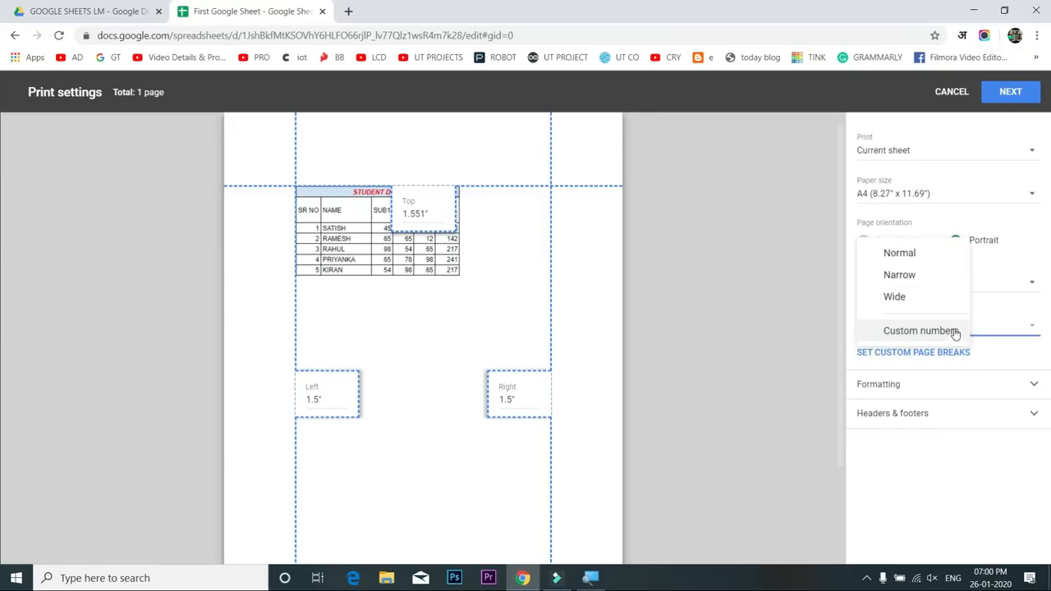
pyautogui.click(913, 253)
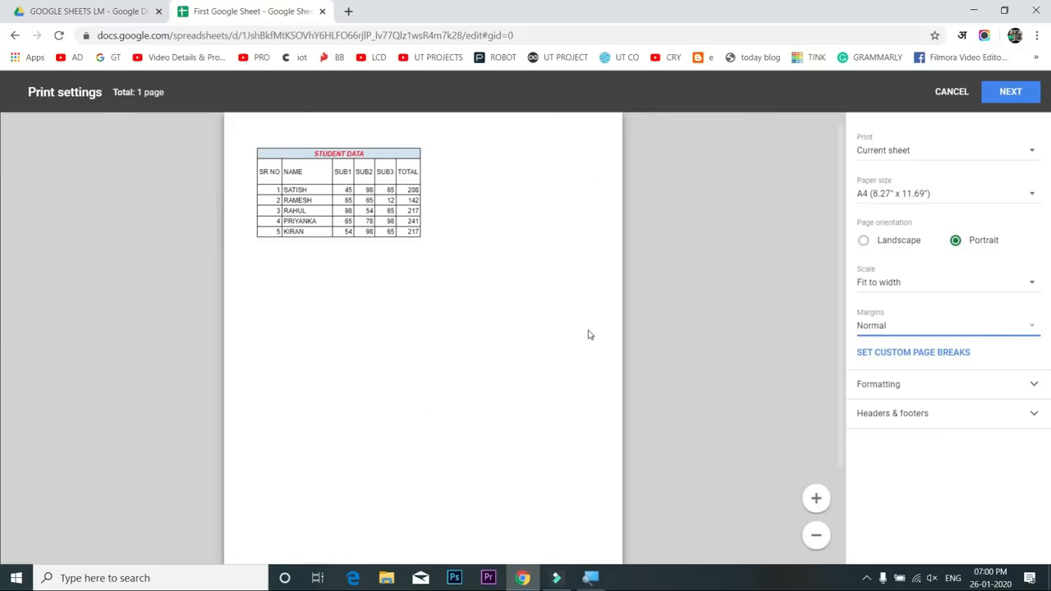
pyautogui.click(925, 362)
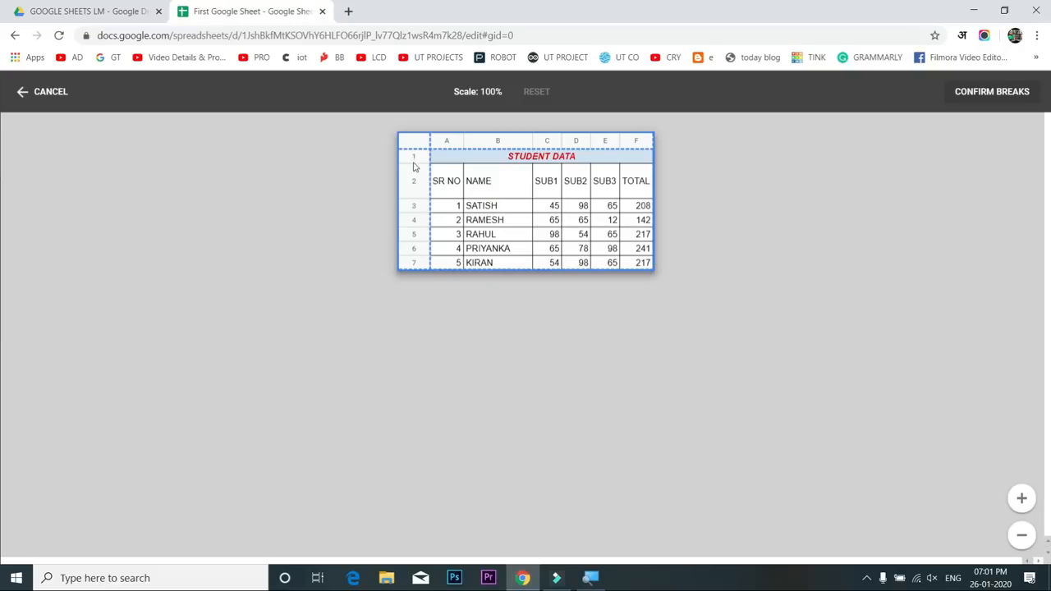
pyautogui.click(40, 91)
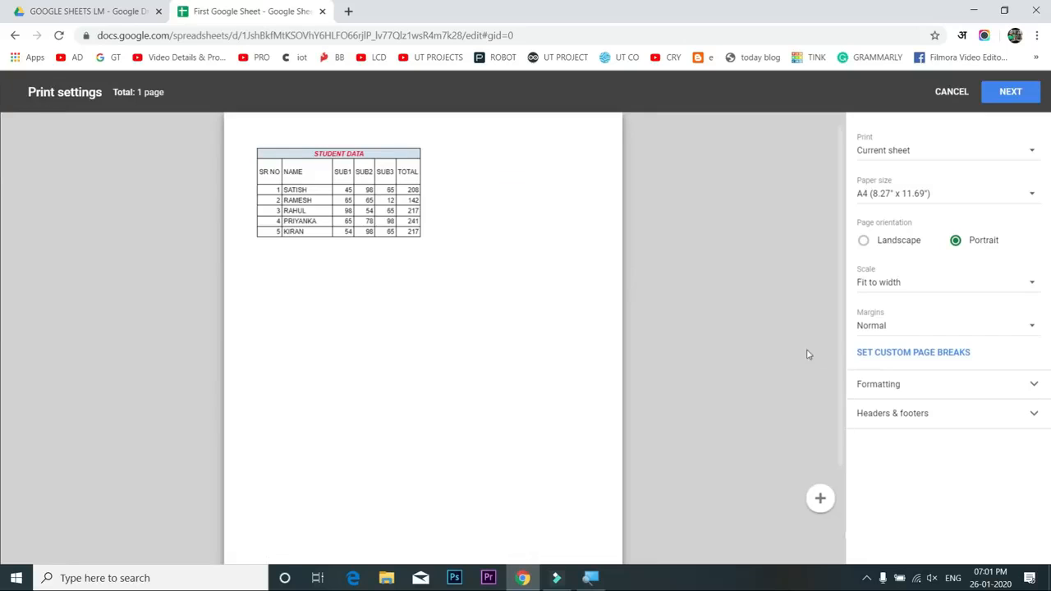
# Turn the printed gridlines and notes off and back on, and leave the print settings without printing
pyautogui.click(973, 381)
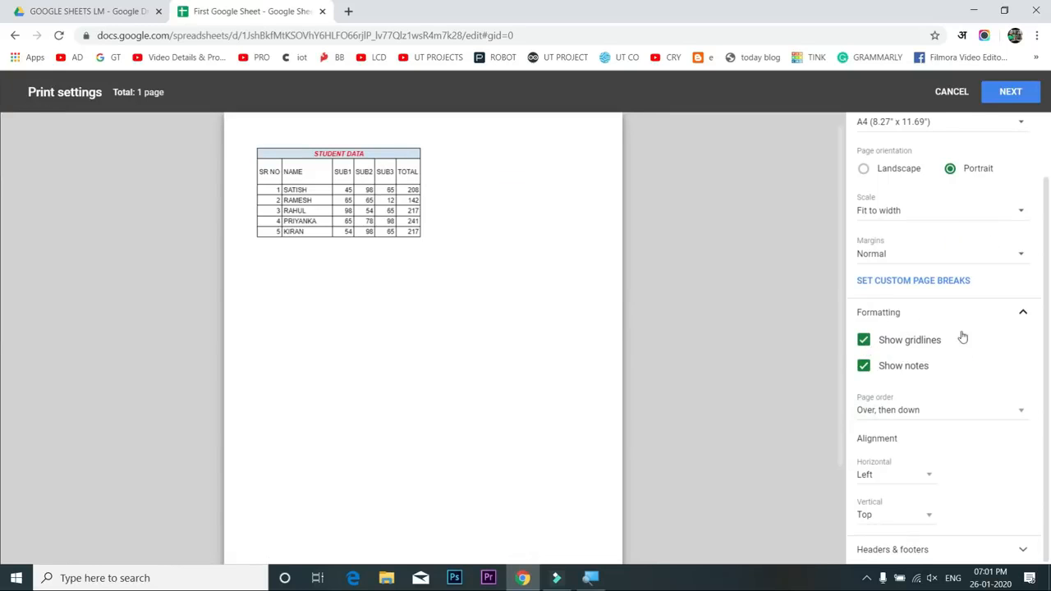
pyautogui.click(865, 369)
pyautogui.click(864, 343)
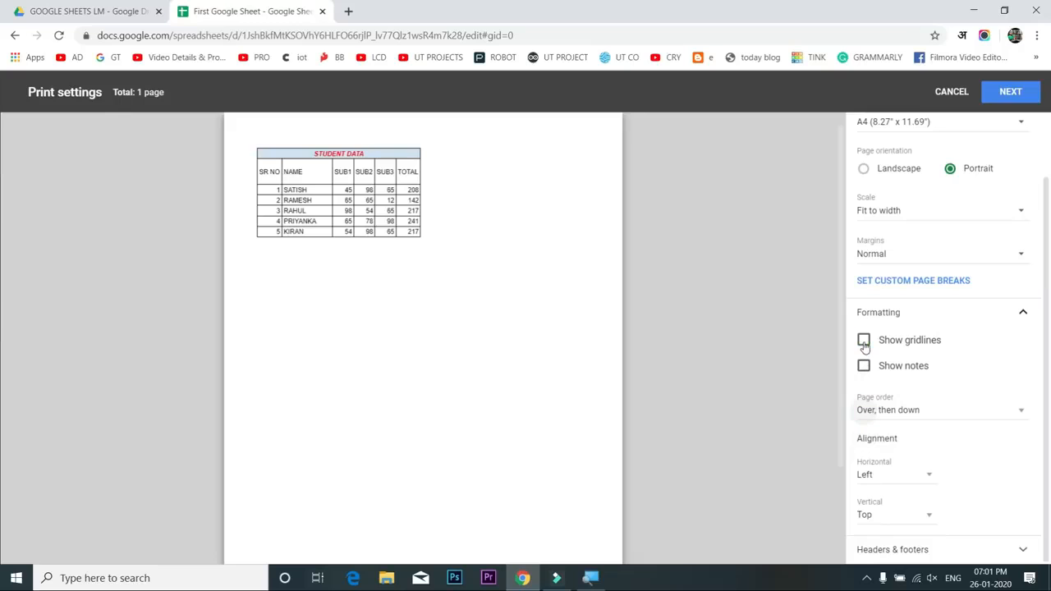
pyautogui.click(864, 343)
pyautogui.click(865, 367)
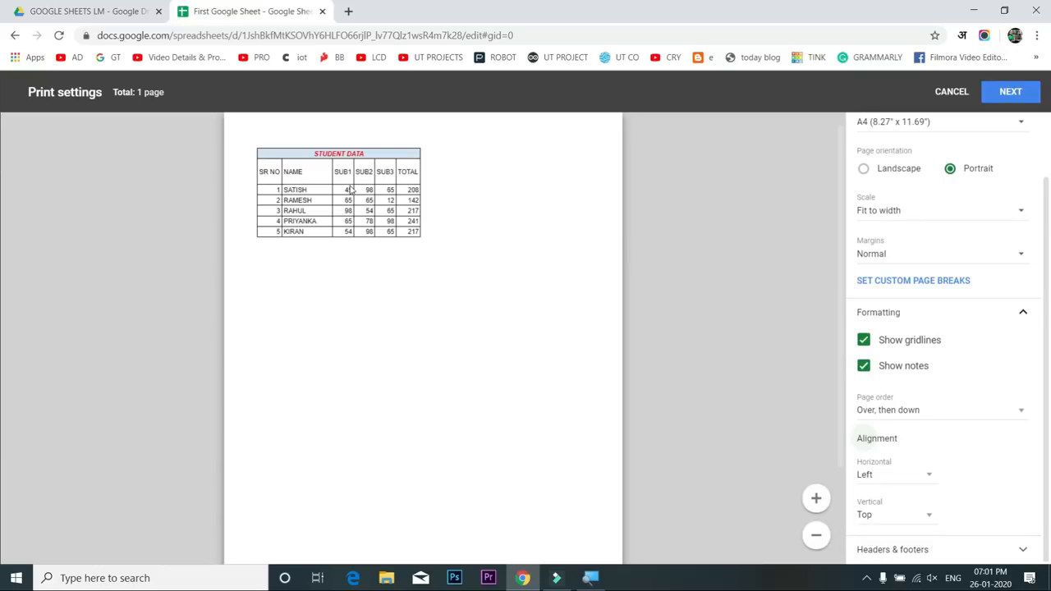
pyautogui.click(950, 92)
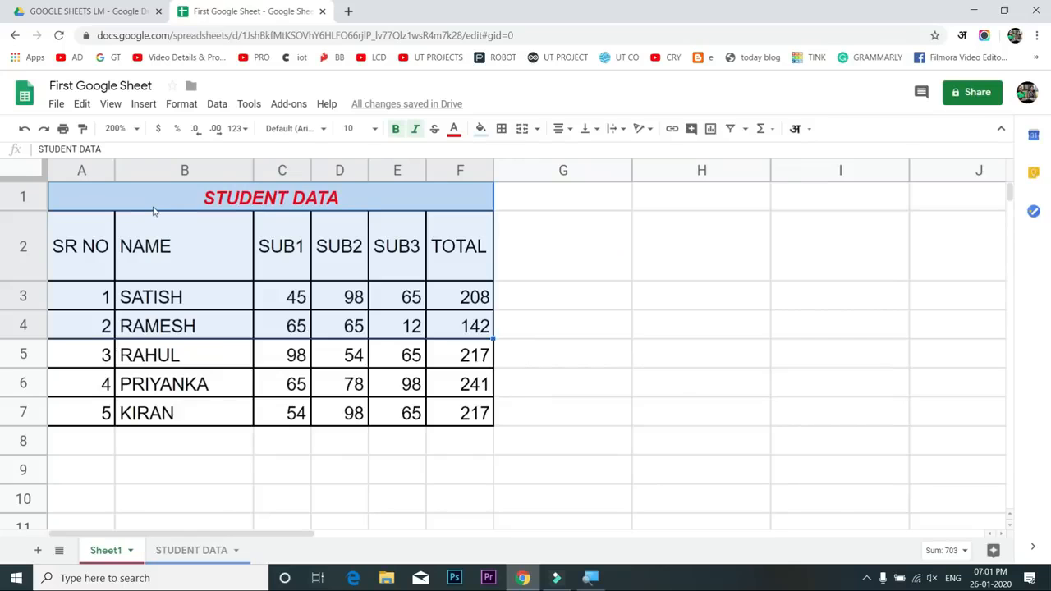
# Remove all the borders from the student data table in A1:F7
pyautogui.hotkey('shift', 'Down')
pyautogui.hotkey('shift', 'Down')
pyautogui.hotkey('shift', 'Down')
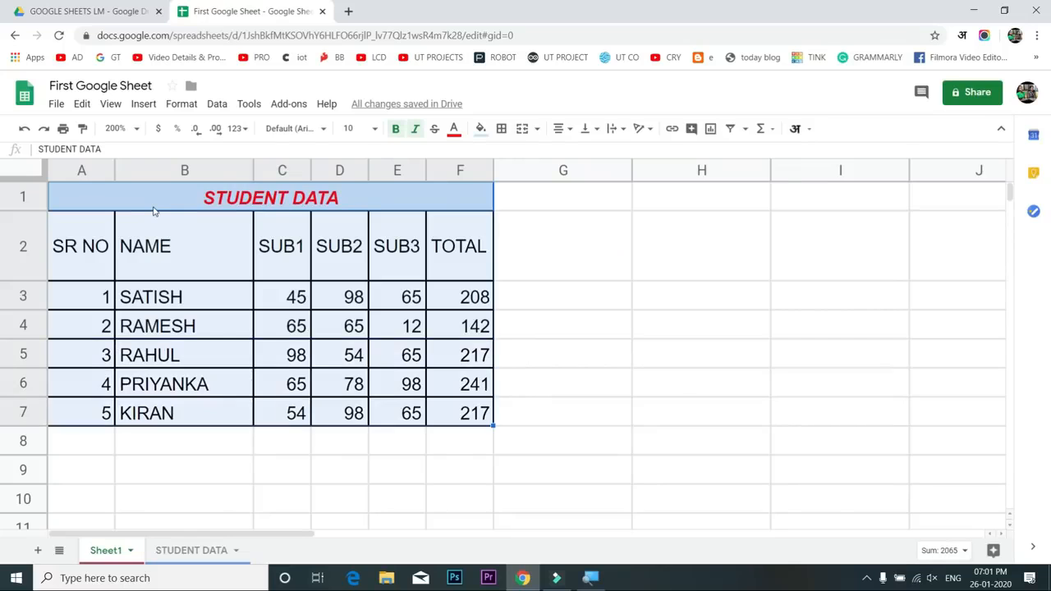
pyautogui.click(503, 130)
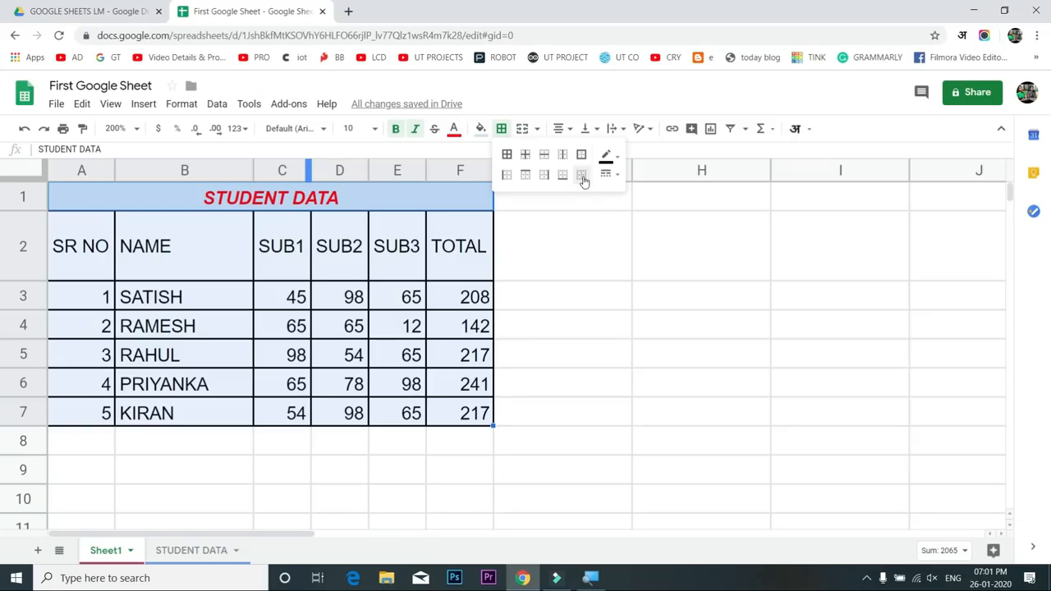
pyautogui.click(583, 177)
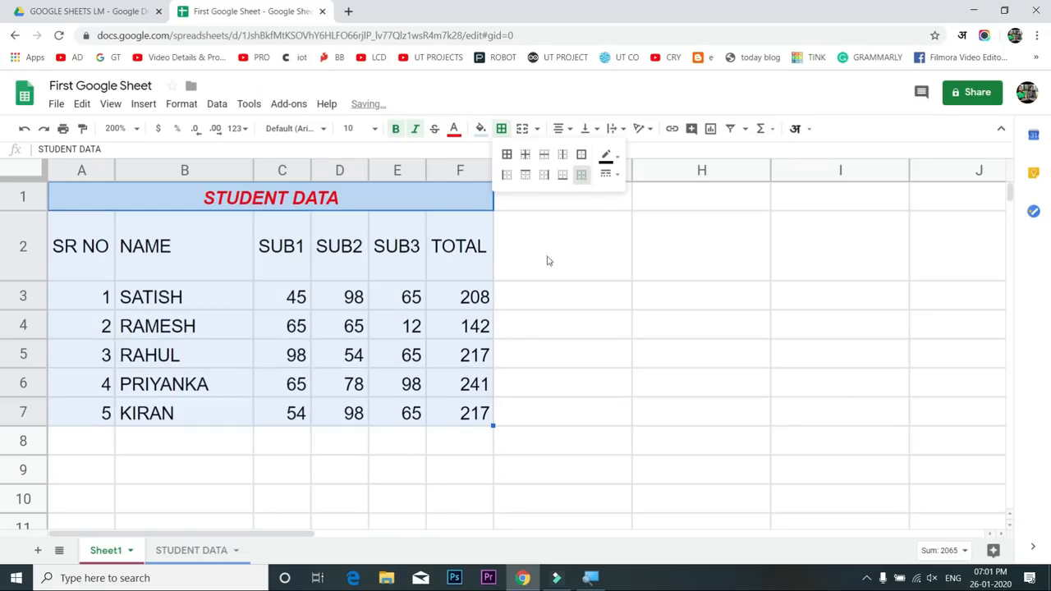
pyautogui.click(546, 295)
pyautogui.click(394, 291)
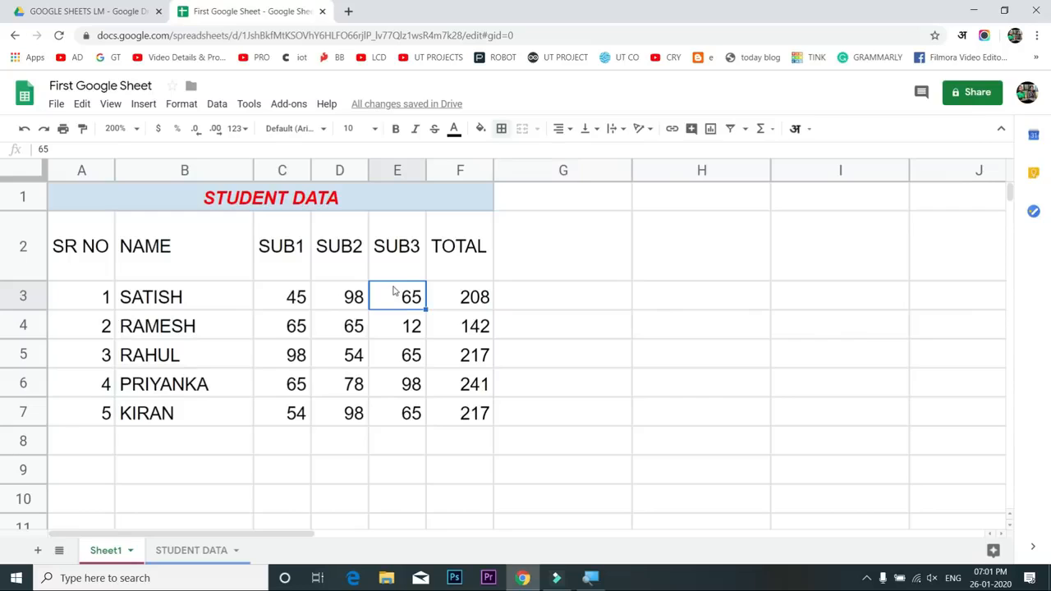
# Open the print settings, turn the printed gridlines off and back on, and keep the page order as Over, then down
pyautogui.hotkey('ctrl', 'p')
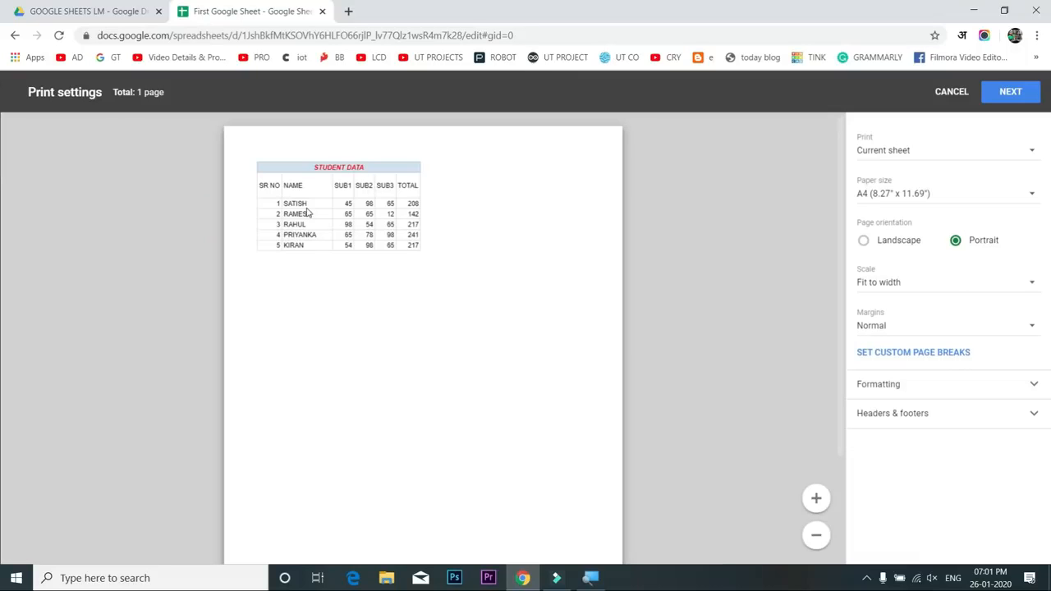
pyautogui.click(920, 390)
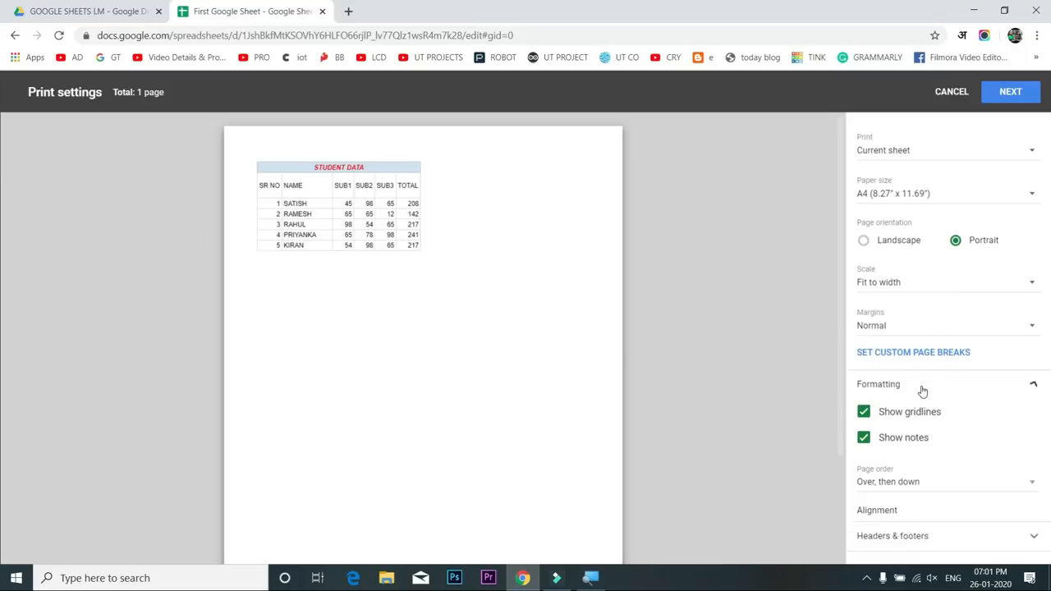
pyautogui.click(864, 413)
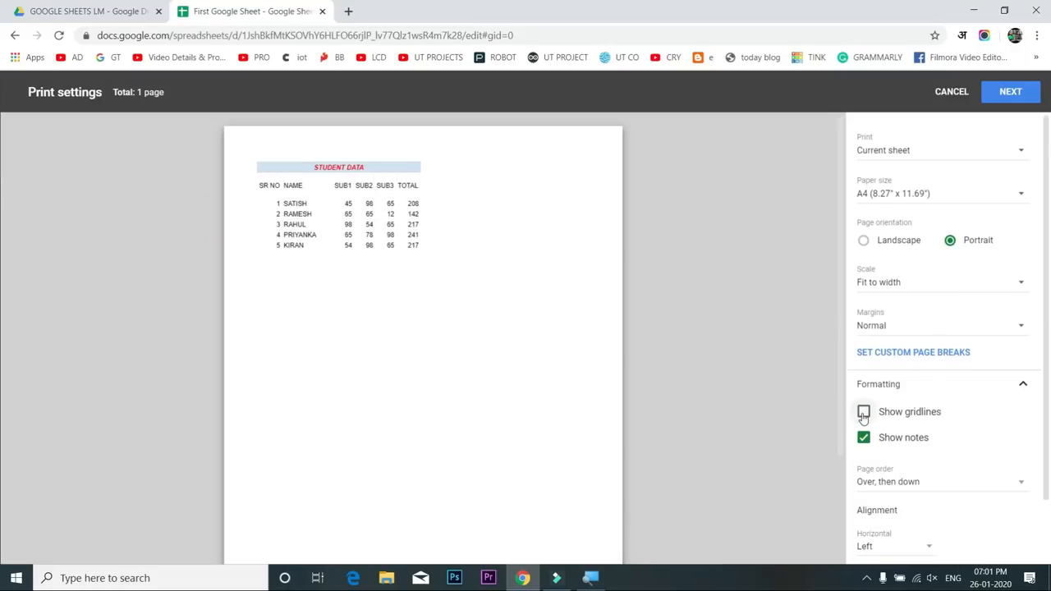
pyautogui.click(863, 414)
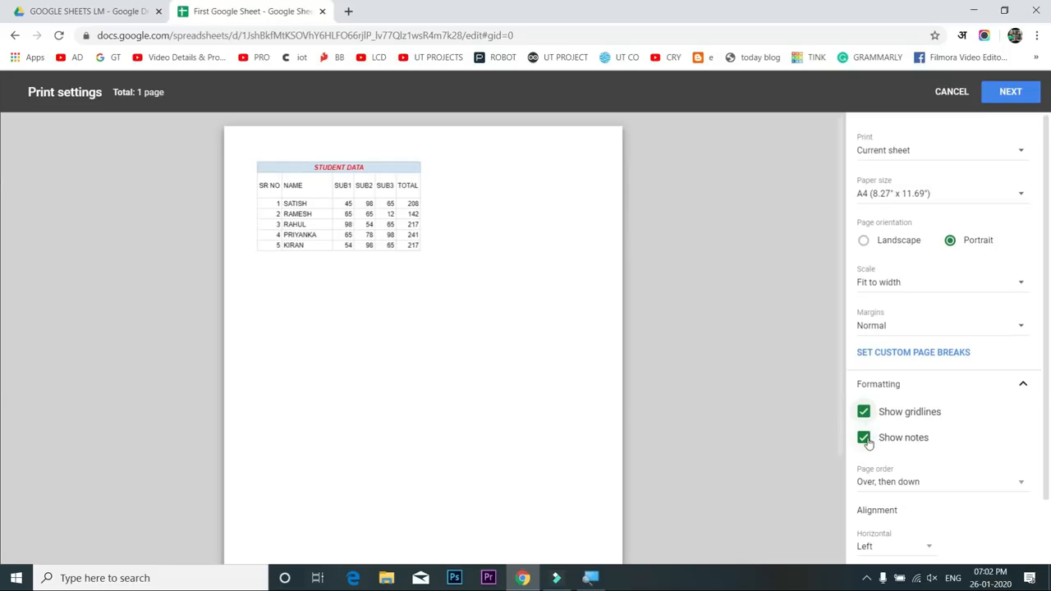
pyautogui.click(904, 491)
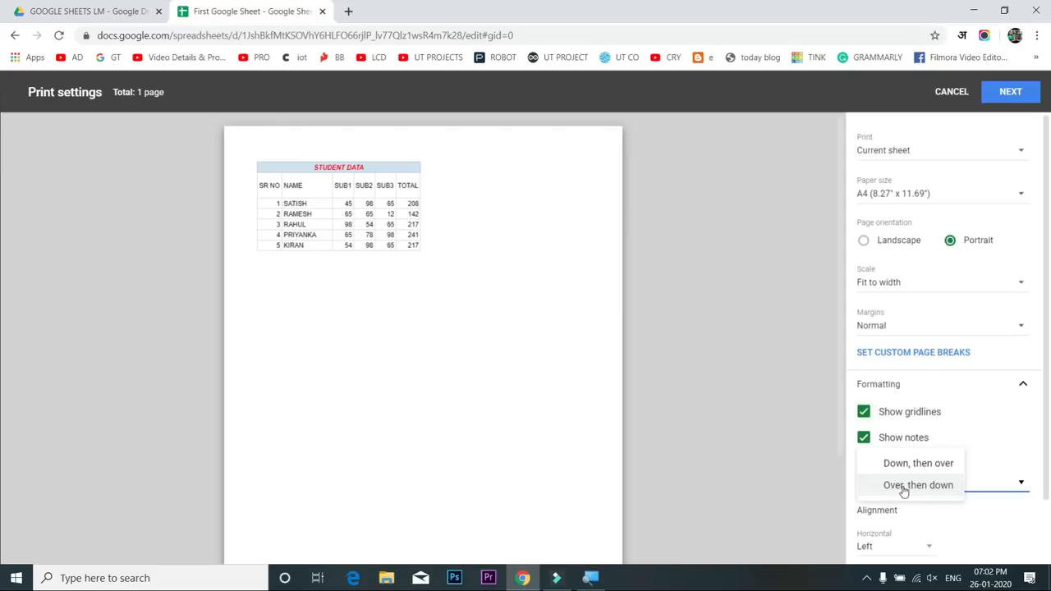
pyautogui.click(904, 486)
pyautogui.scroll(-1, 946, 453)
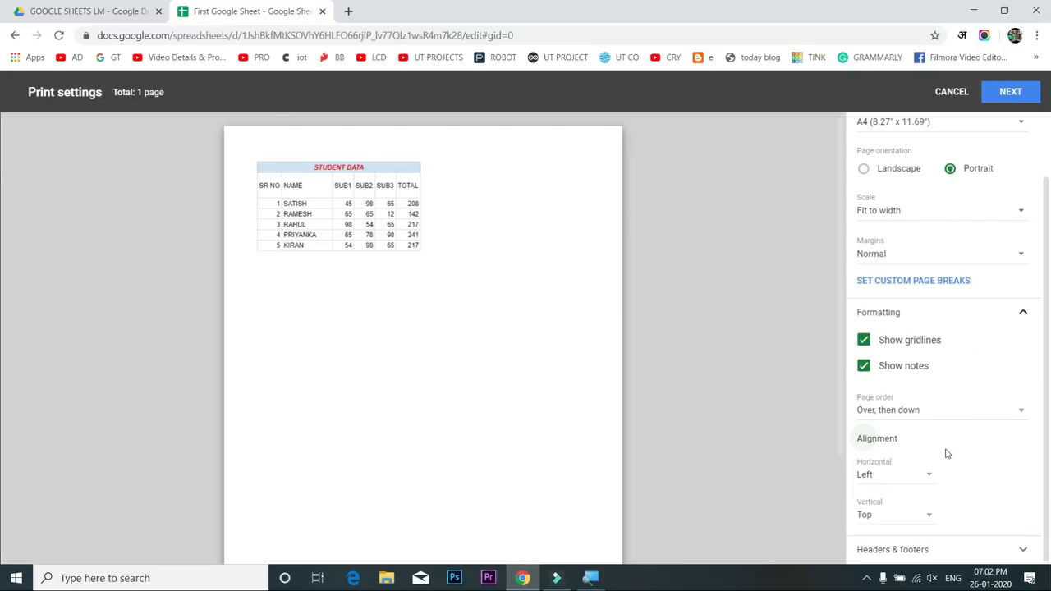
# Add page numbers, workbook title, sheet name and current date to the printed headers and footers, and check them in the preview
pyautogui.click(928, 551)
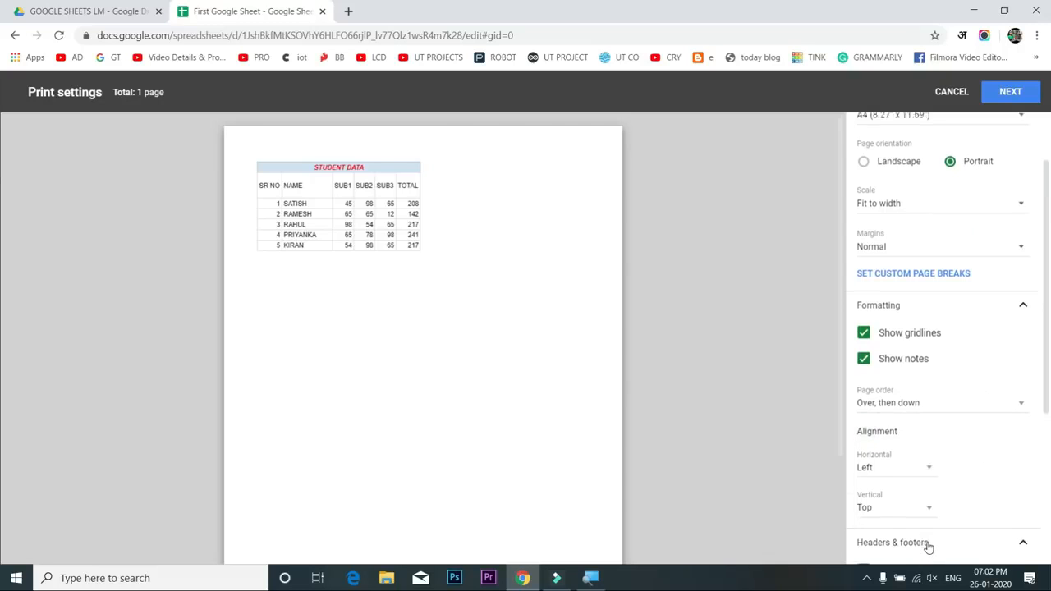
pyautogui.scroll(1, 924, 492)
pyautogui.scroll(-1, 918, 397)
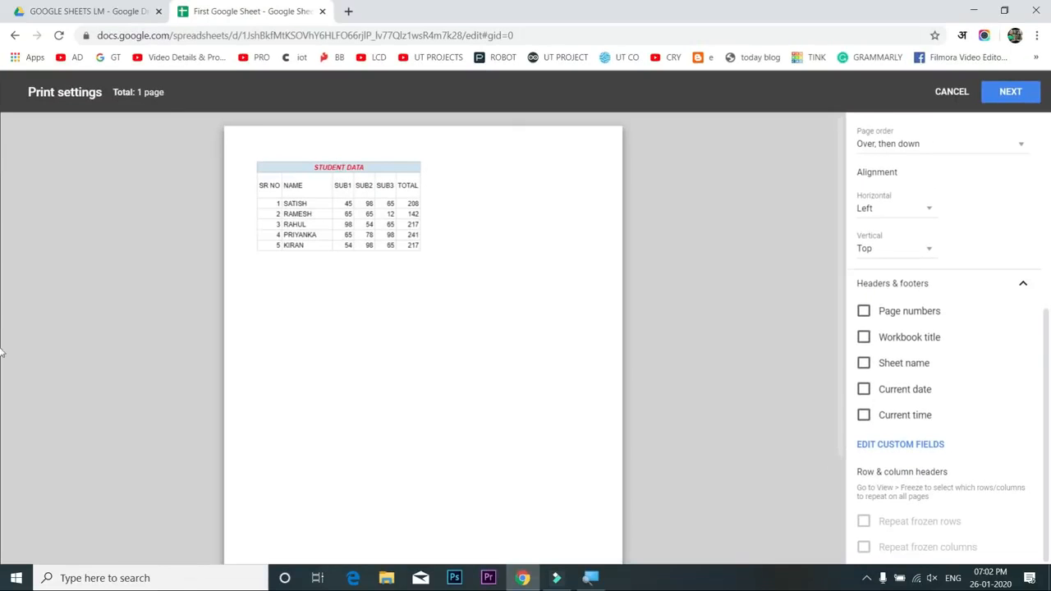
pyautogui.click(867, 341)
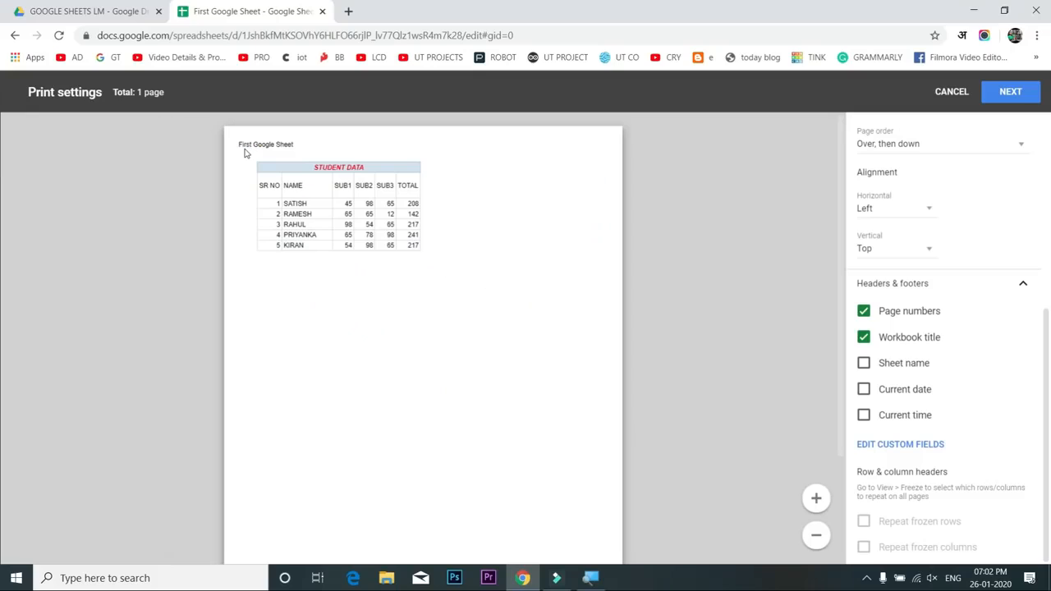
pyautogui.click(866, 364)
pyautogui.click(863, 389)
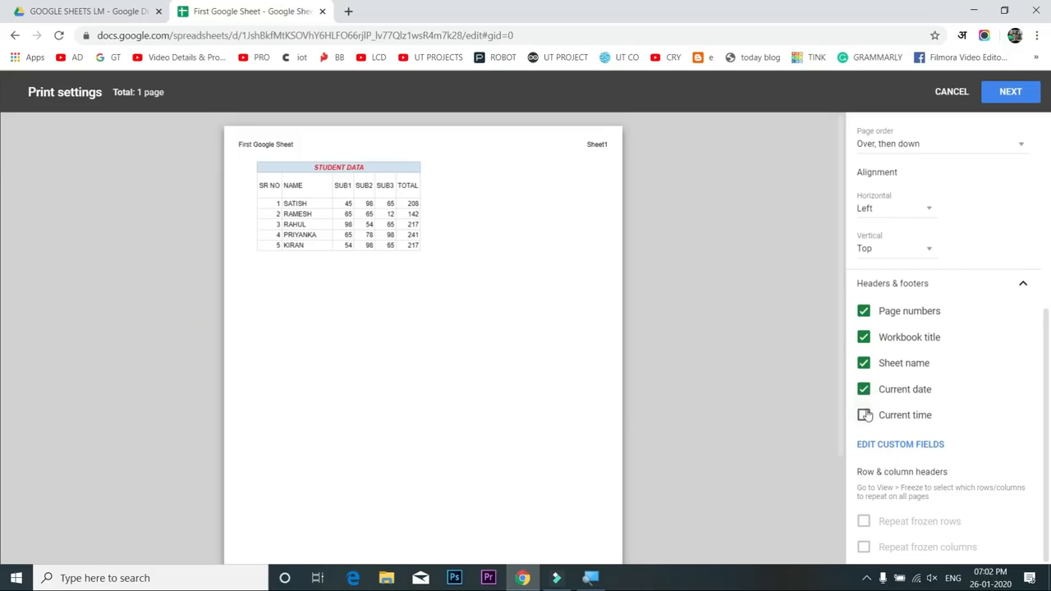
pyautogui.scroll(3, 866, 417)
pyautogui.scroll(-1, 867, 412)
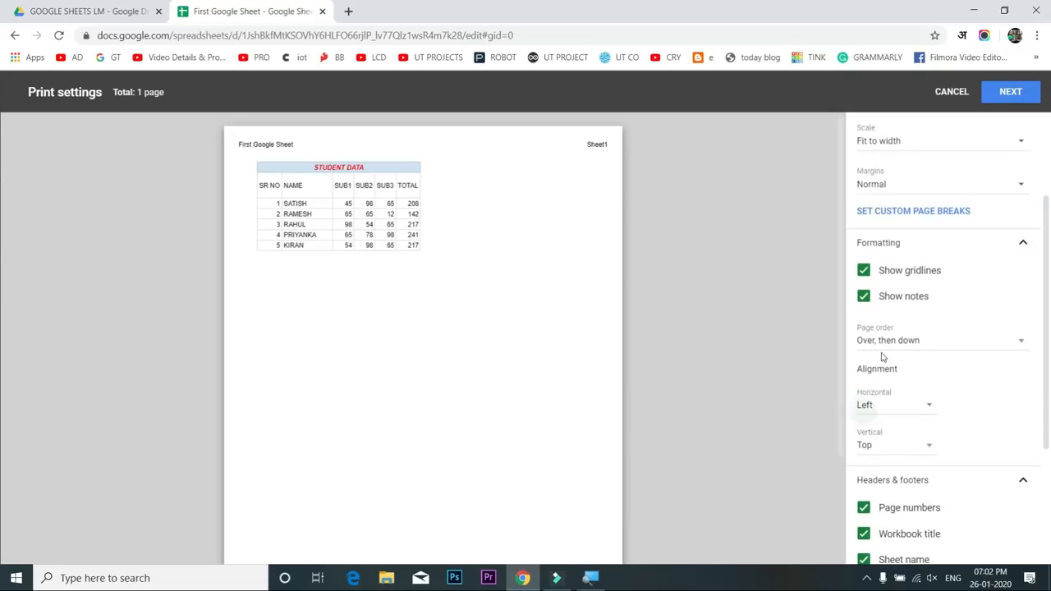
pyautogui.scroll(-3, 883, 364)
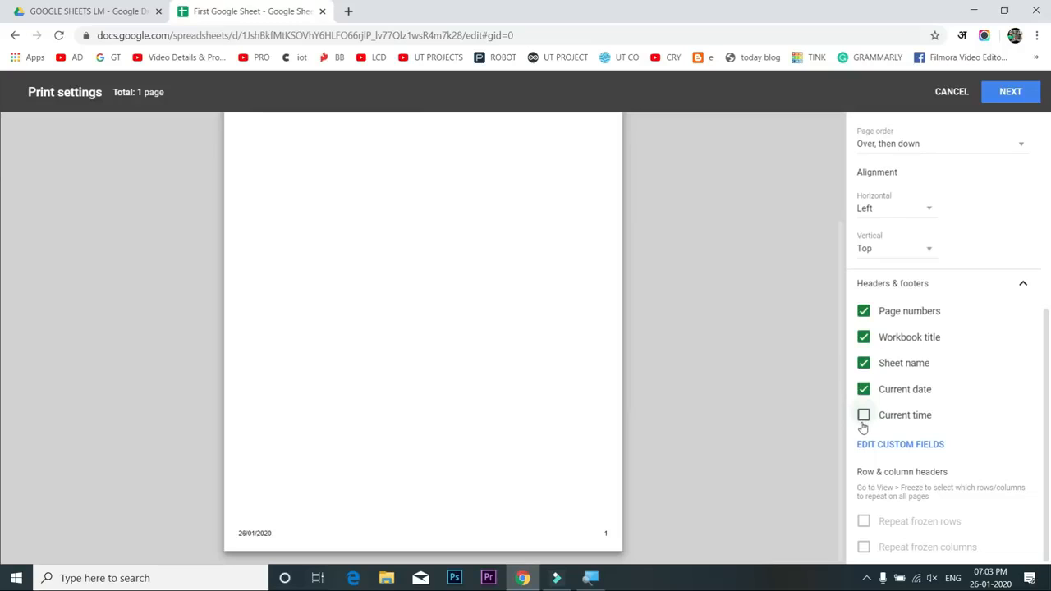
# Remove the current date, sheet name, workbook title and page numbers from the headers and footers, and leave the print settings without printing
pyautogui.click(862, 389)
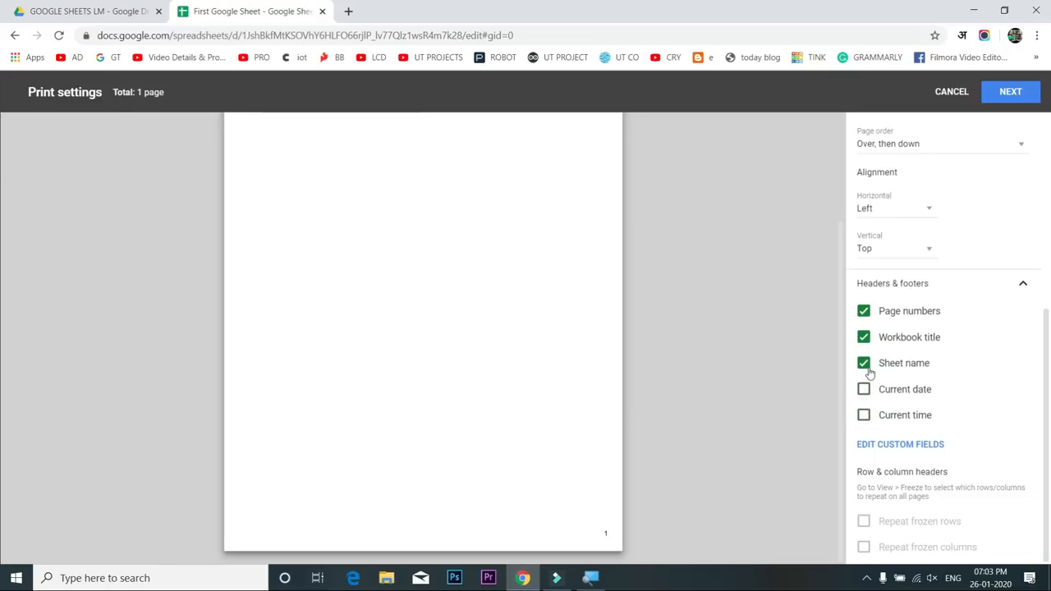
pyautogui.click(864, 364)
pyautogui.click(864, 337)
pyautogui.click(862, 315)
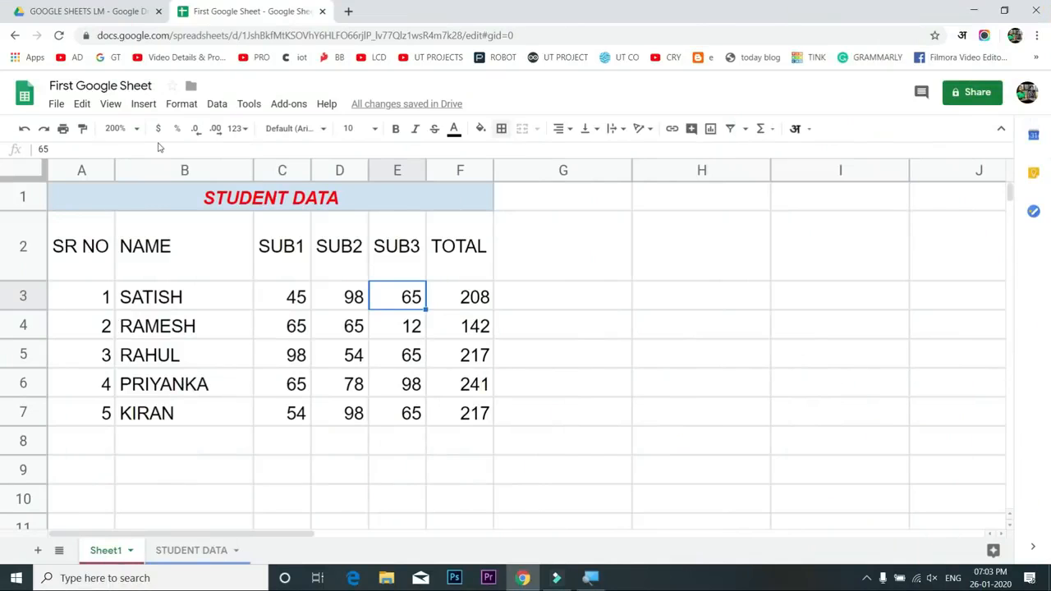
pyautogui.click(91, 238)
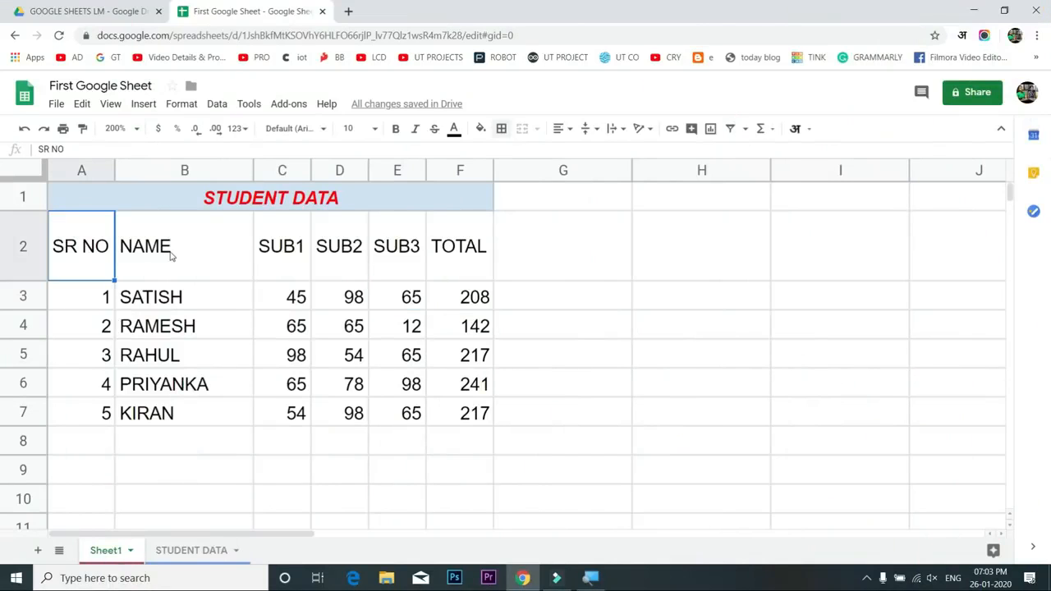
pyautogui.moveTo(292, 304); pyautogui.dragTo(409, 418)
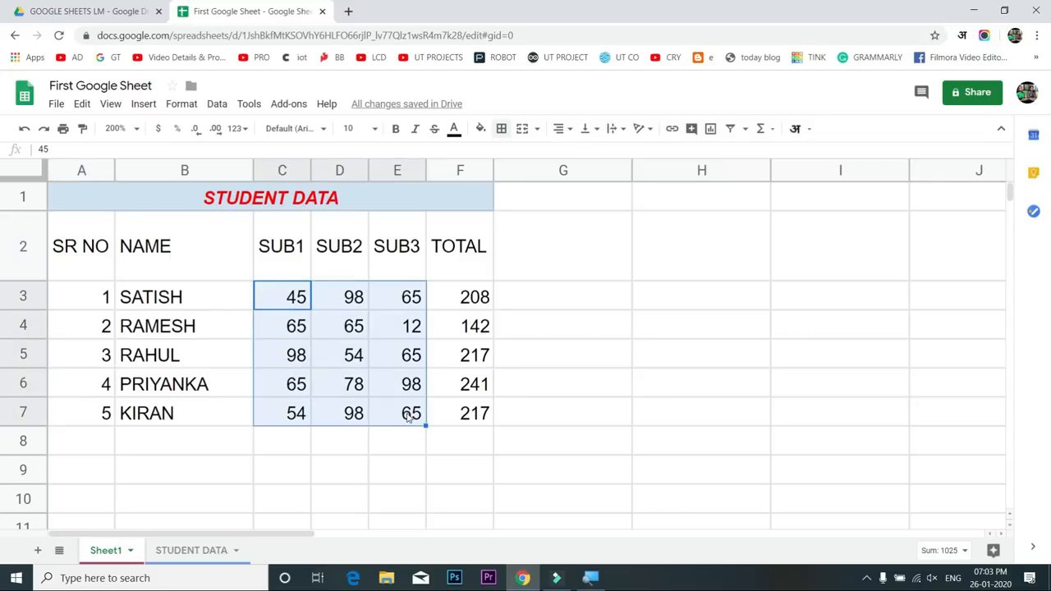
# Enter an AMOUNT column in H2:H7 with the values 2500, 3500, 2500, 6500 and 4500 under the heading
pyautogui.click(668, 259)
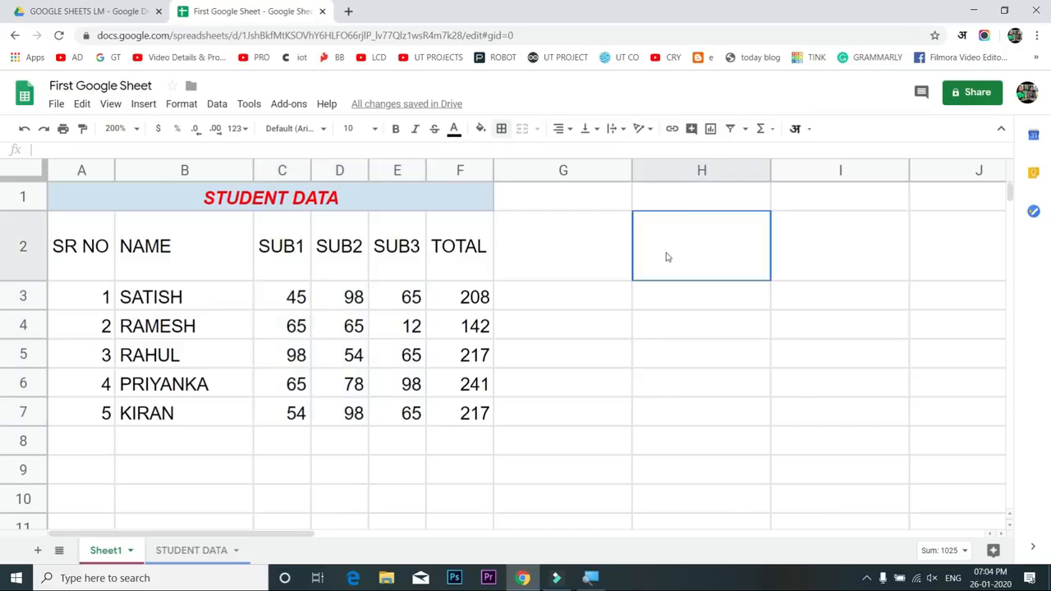
pyautogui.write('AMOUNT')
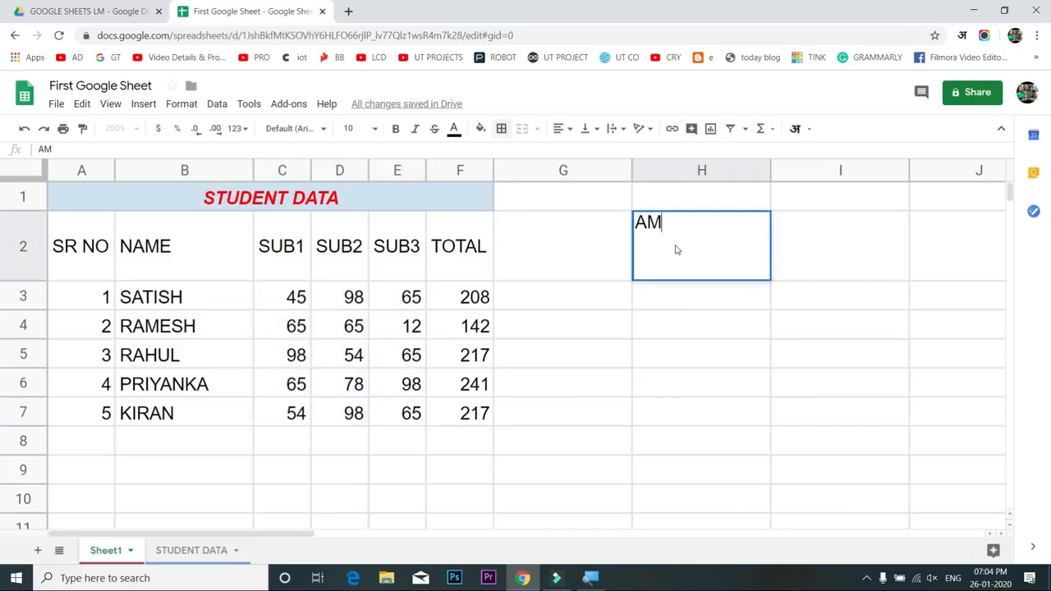
pyautogui.press('Return')
pyautogui.write('2500')
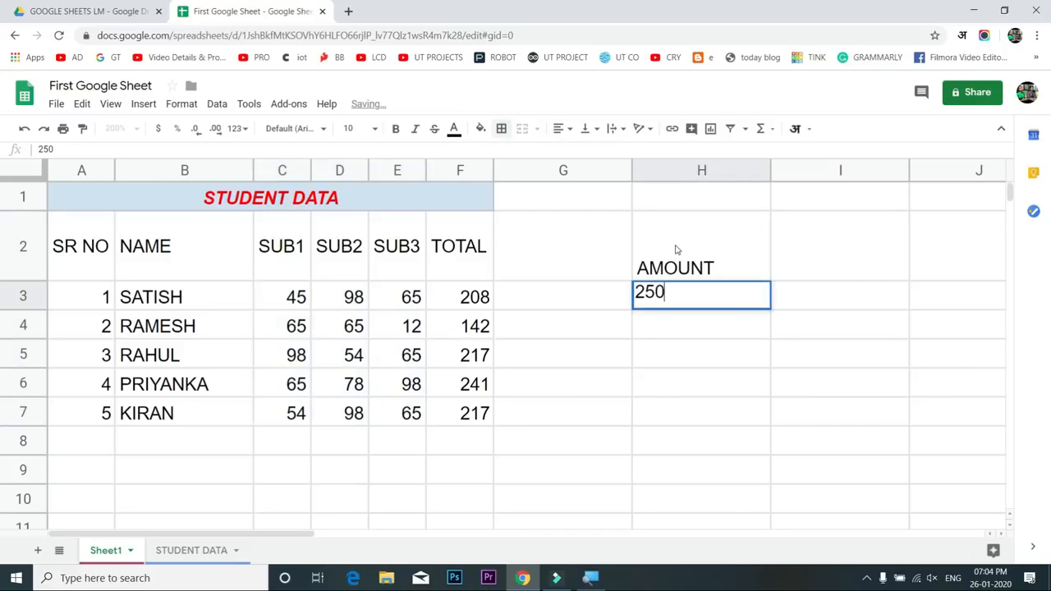
pyautogui.press('Return')
pyautogui.write('3500')
pyautogui.press('Return')
pyautogui.write('2500')
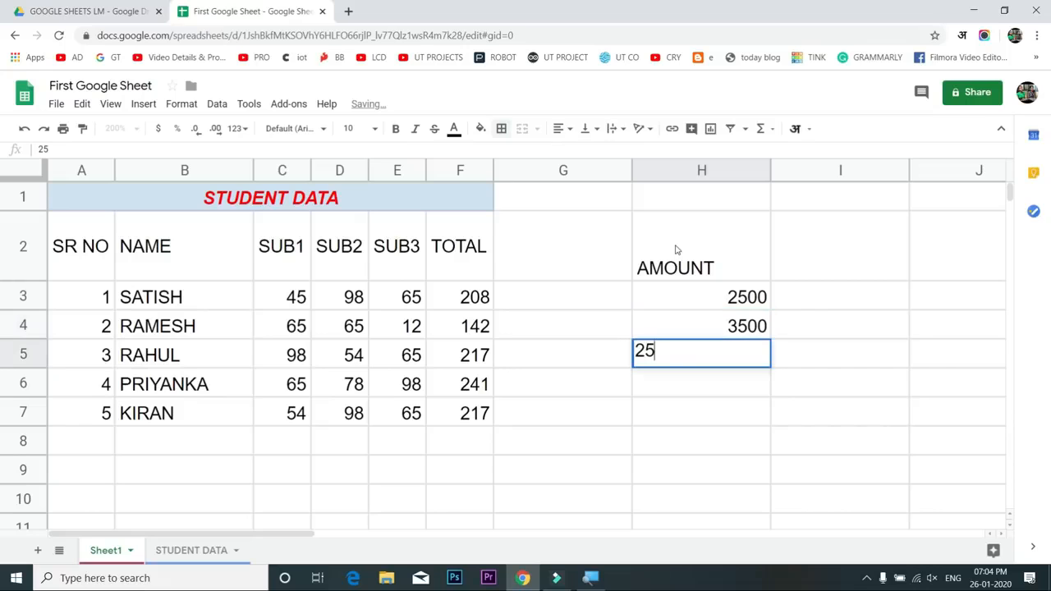
pyautogui.press('Return')
pyautogui.write('6500')
pyautogui.press('Return')
pyautogui.write('4500')
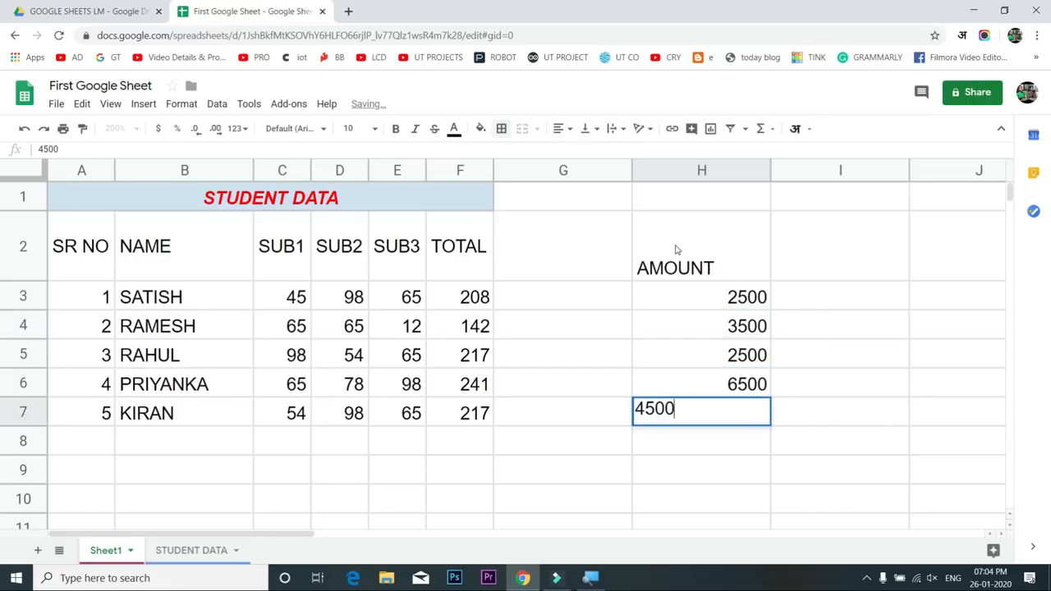
pyautogui.press('Return')
# Format the amounts in H3:H7 as dollar currency
pyautogui.moveTo(720, 298); pyautogui.dragTo(722, 407)
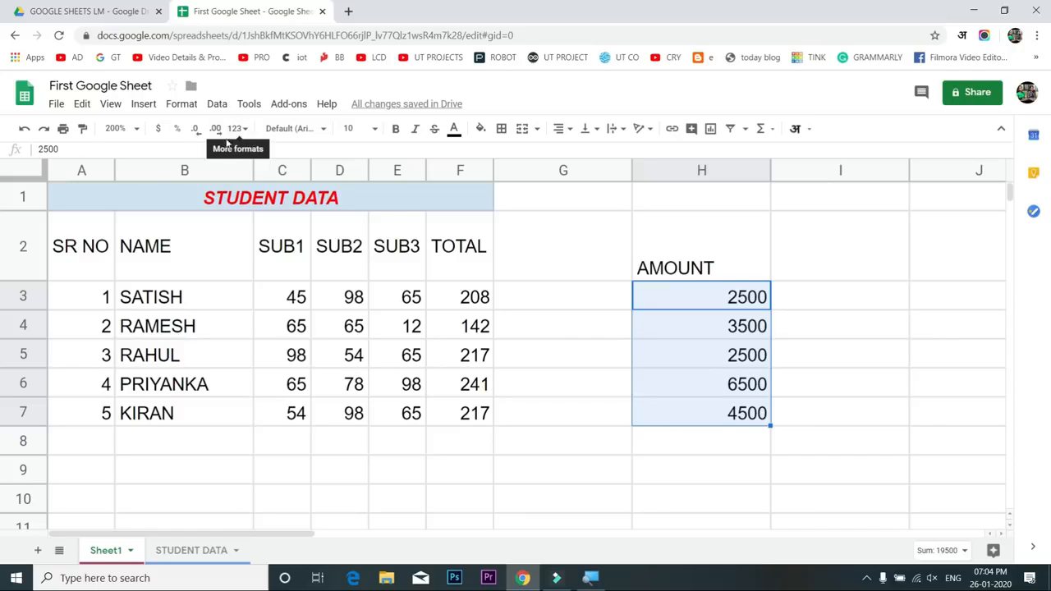
pyautogui.click(160, 130)
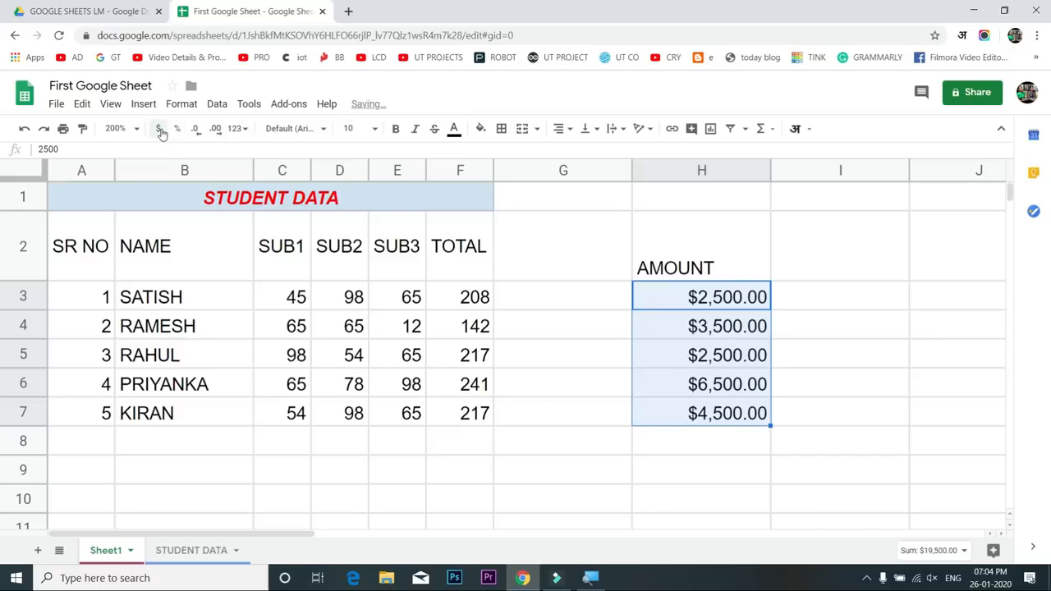
# Find Indian Rupee among the custom currencies and apply it to the amounts in H3:H7
pyautogui.click(244, 131)
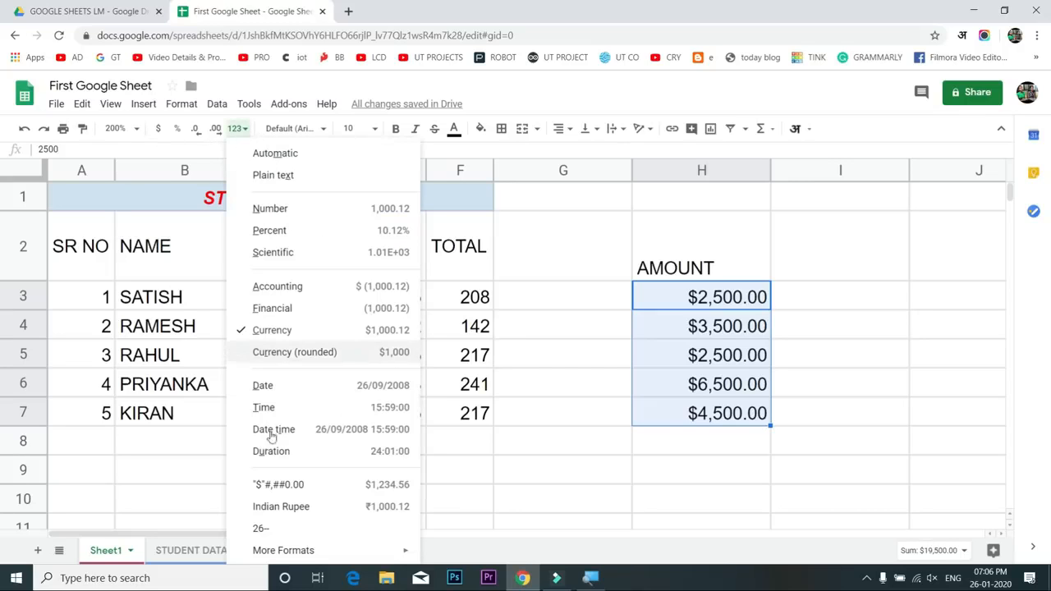
pyautogui.moveTo(308, 552)
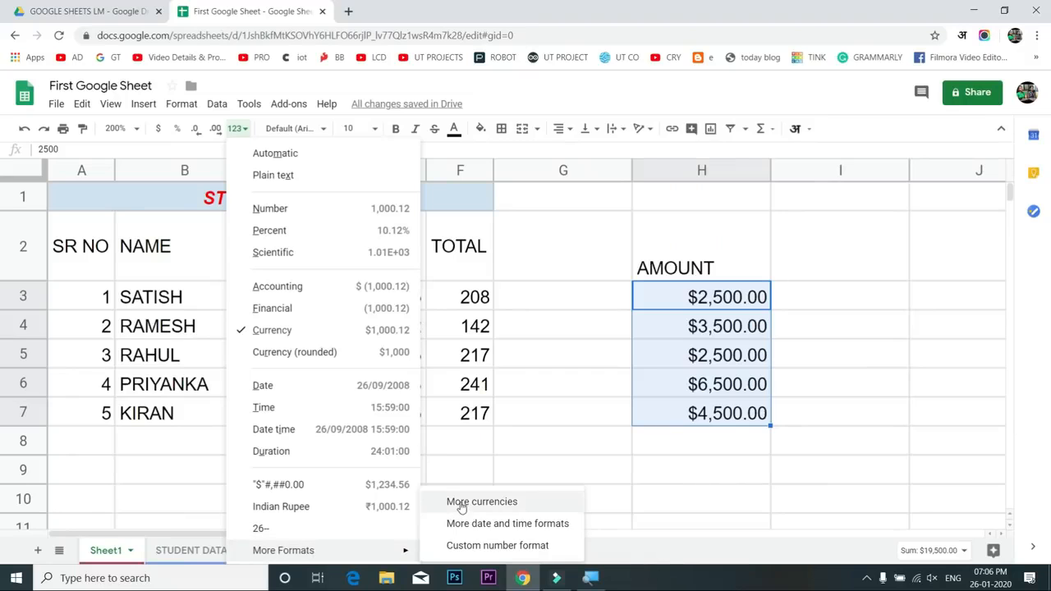
pyautogui.click(461, 504)
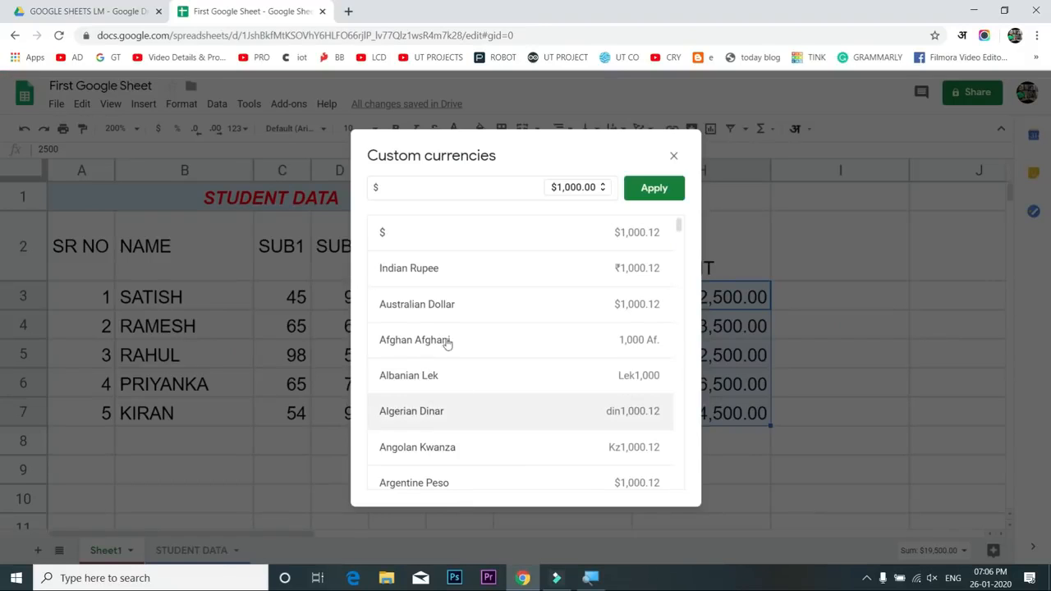
pyautogui.scroll(-1, 422, 311)
pyautogui.scroll(-2, 423, 311)
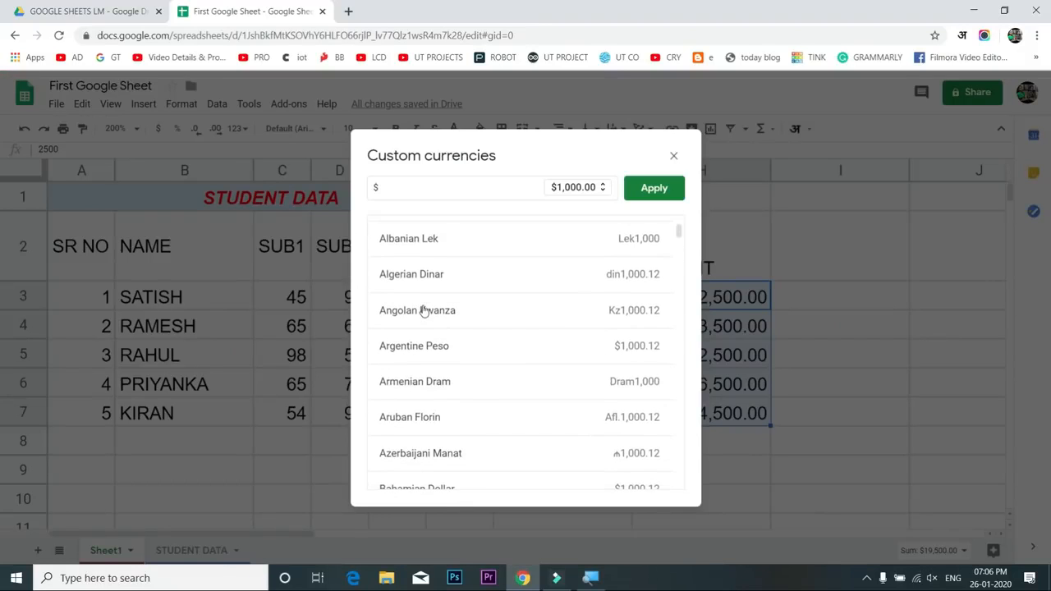
pyautogui.scroll(2, 423, 310)
pyautogui.scroll(-8, 425, 308)
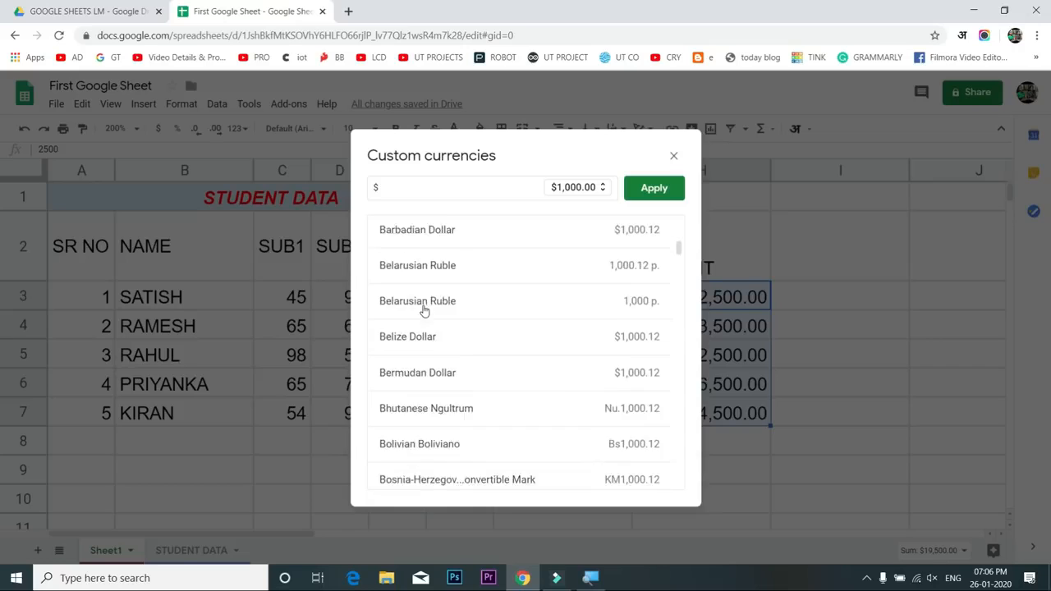
pyautogui.click(422, 186)
pyautogui.press('BackSpace')
pyautogui.write('INDI')
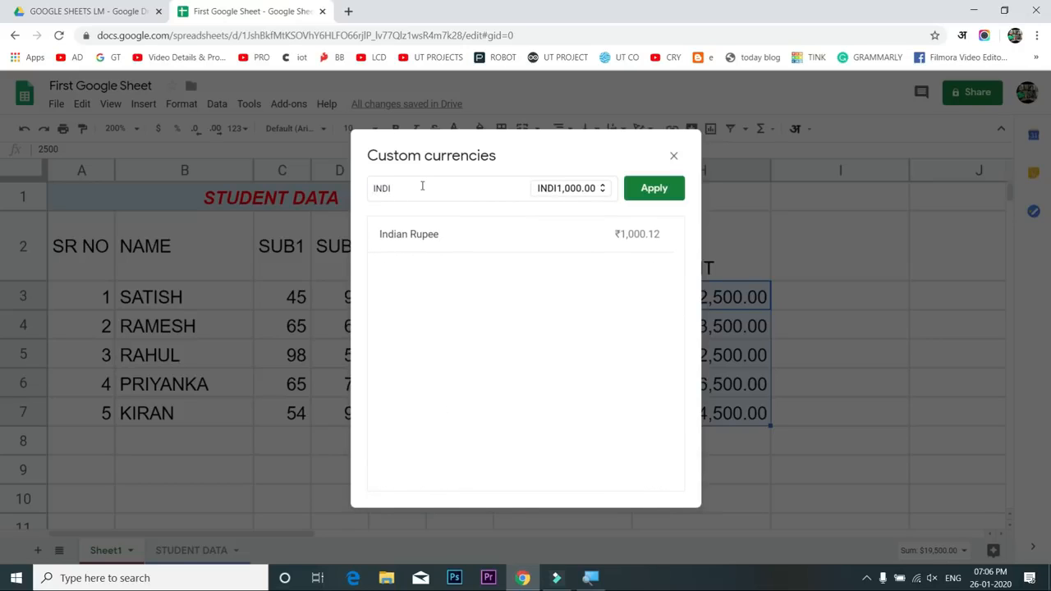
pyautogui.click(447, 237)
pyautogui.click(672, 190)
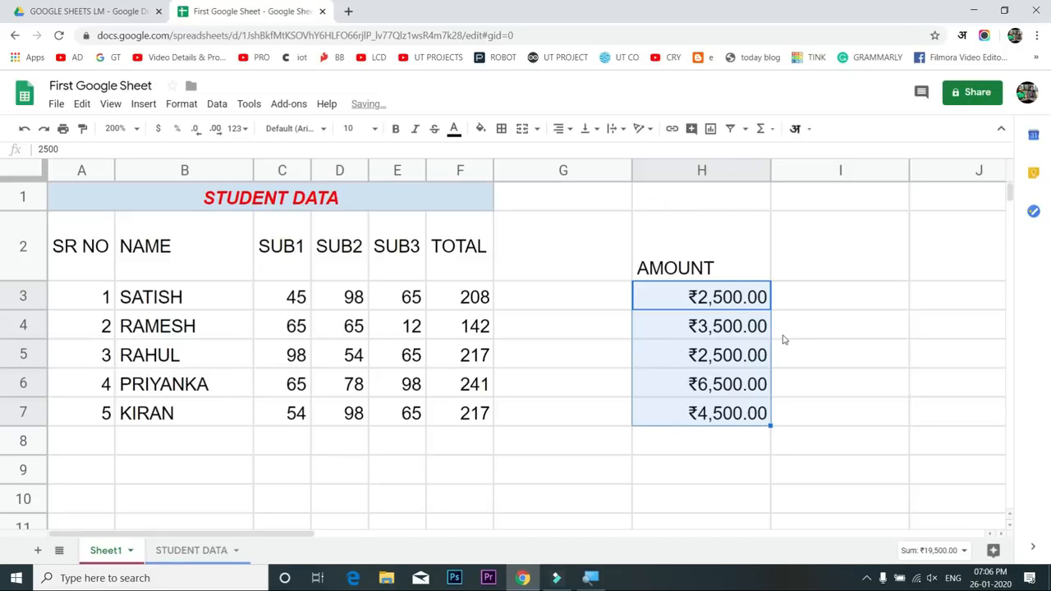
# Format the amounts in H3:H7 as rounded dollar currency without decimals
pyautogui.click(243, 130)
pyautogui.click(182, 104)
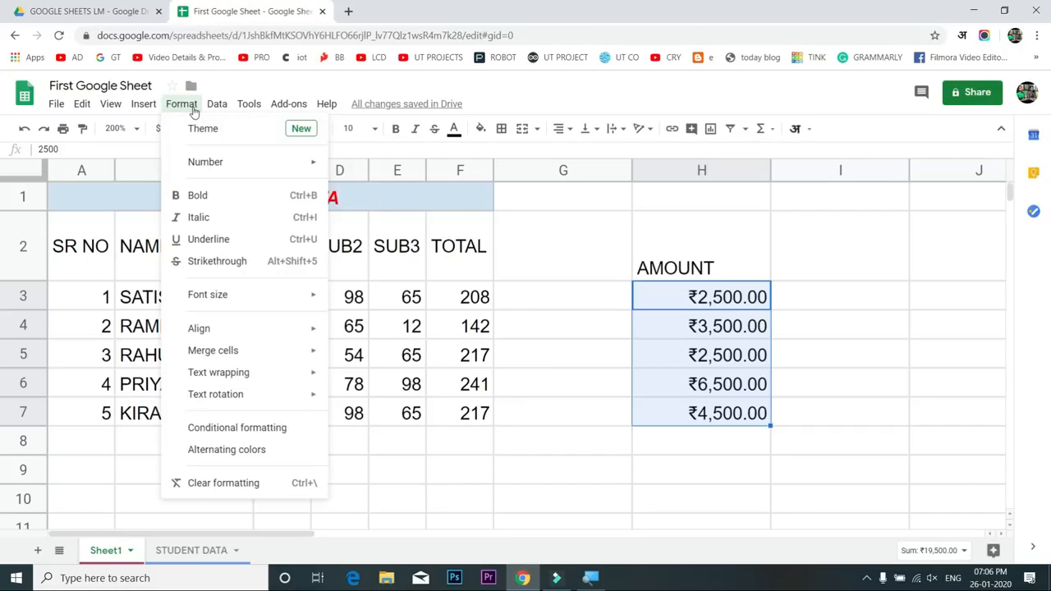
pyautogui.moveTo(243, 172)
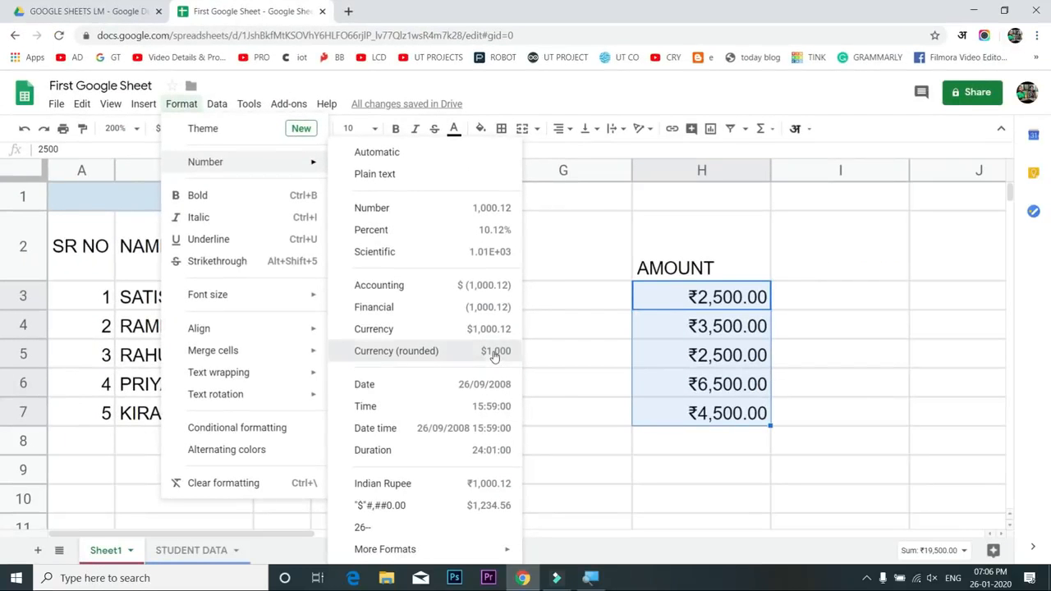
pyautogui.click(495, 355)
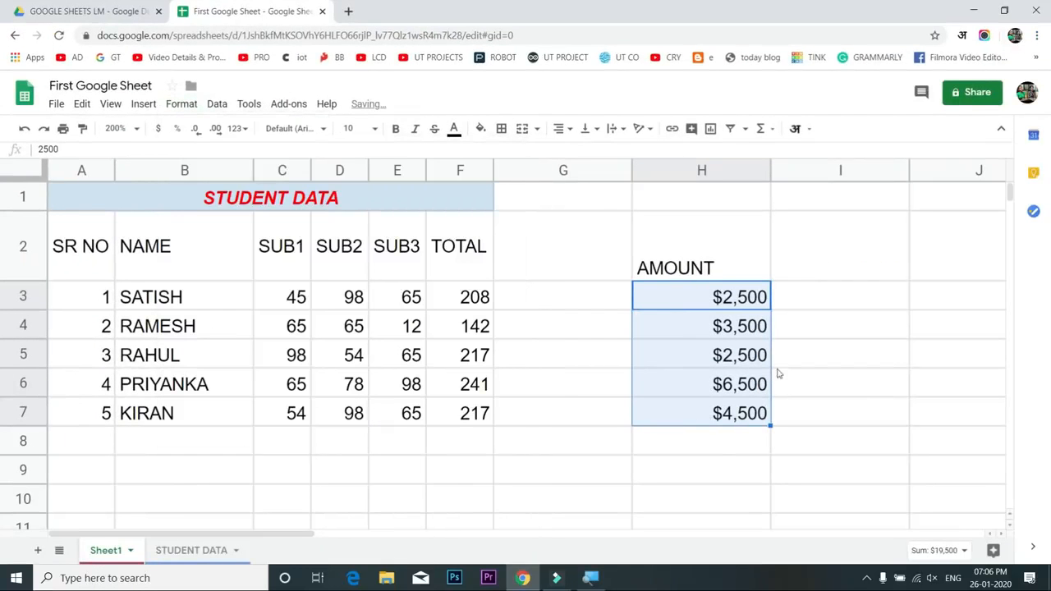
# Search the custom currencies for INDIAN and apply Indian Rupee to the amounts in H3:H7
pyautogui.click(238, 129)
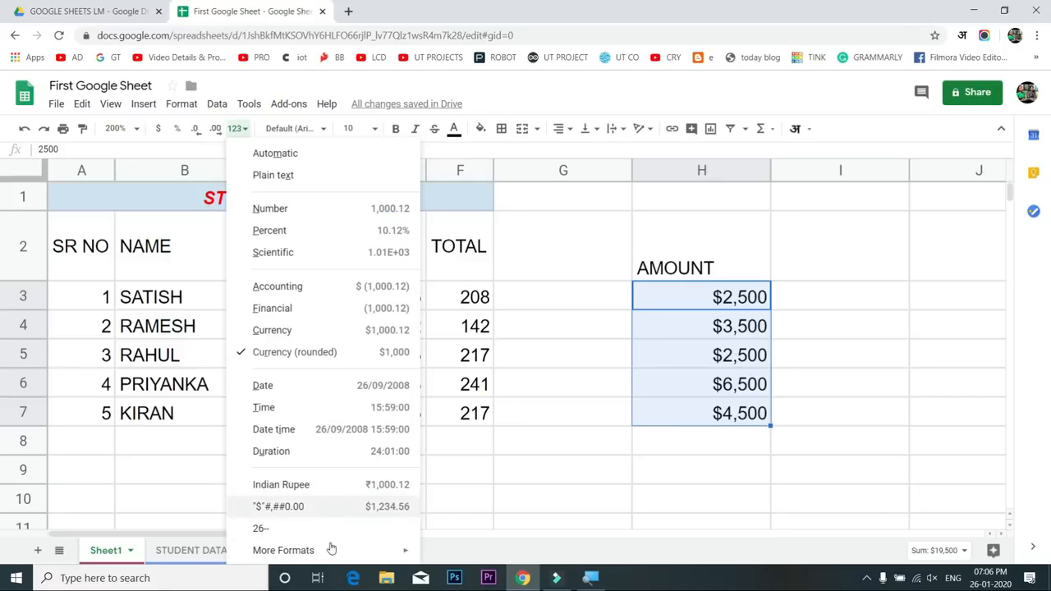
pyautogui.moveTo(340, 549)
pyautogui.click(495, 509)
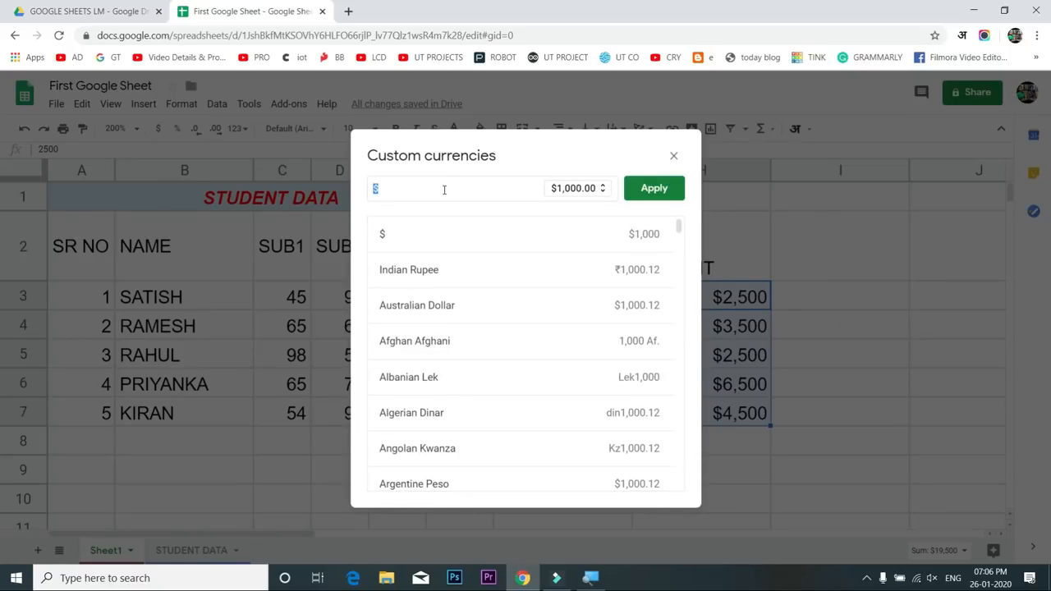
pyautogui.write('INR')
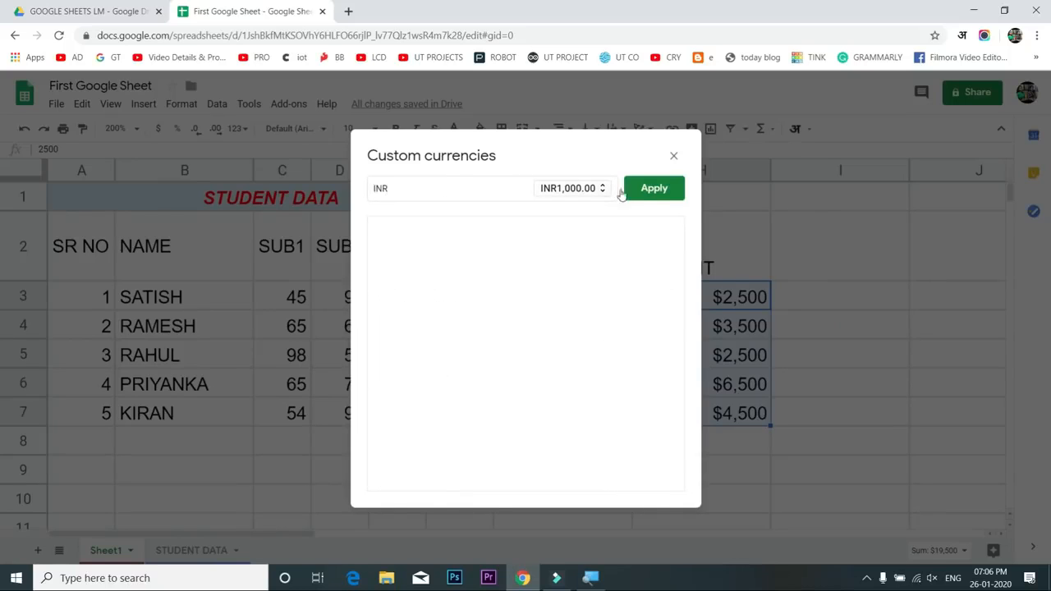
pyautogui.press('BackSpace')
pyautogui.press('BackSpace')
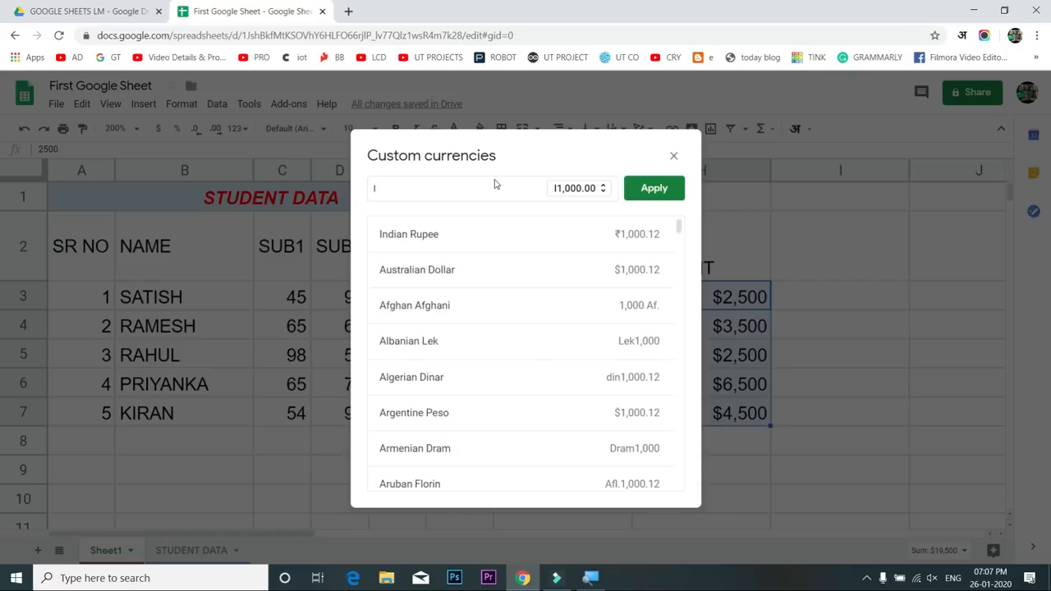
pyautogui.write('NDIAN')
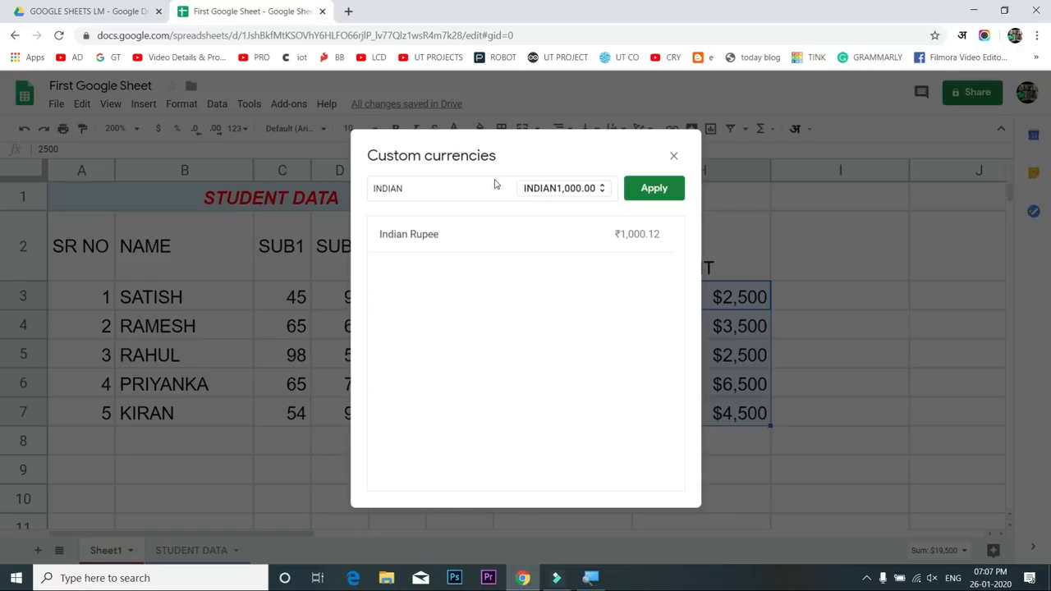
pyautogui.click(485, 242)
pyautogui.click(645, 188)
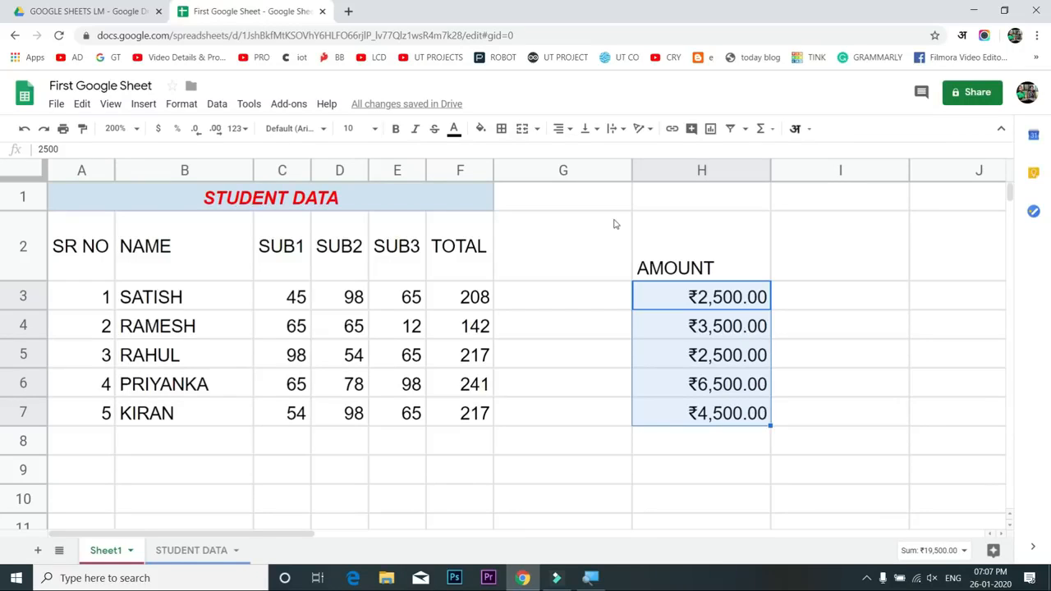
# Try the Number, Percent and Date formats in turn on the amounts in H3:H7
pyautogui.click(238, 129)
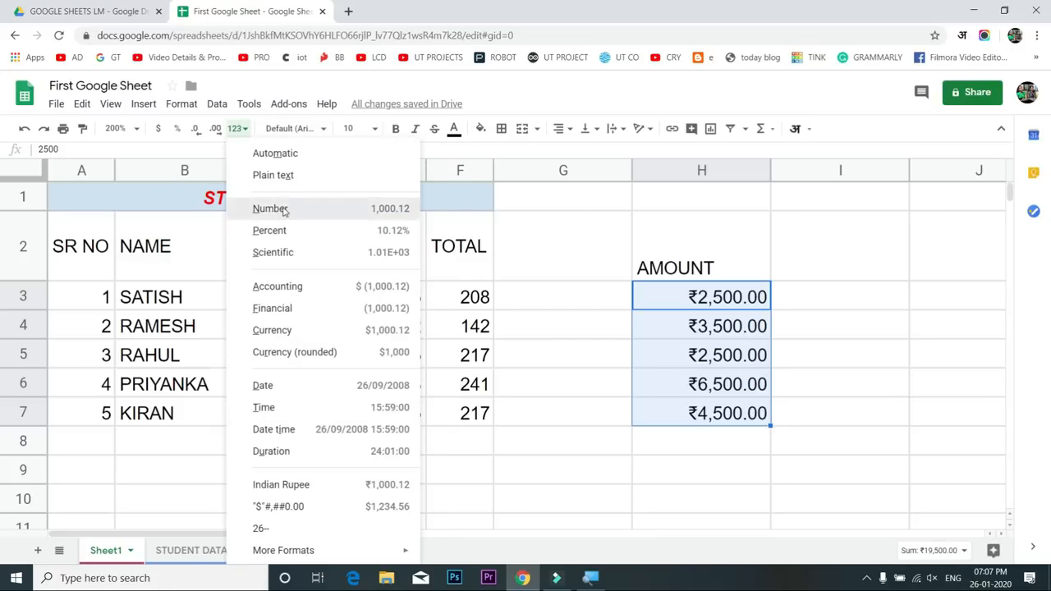
pyautogui.click(281, 209)
pyautogui.click(238, 129)
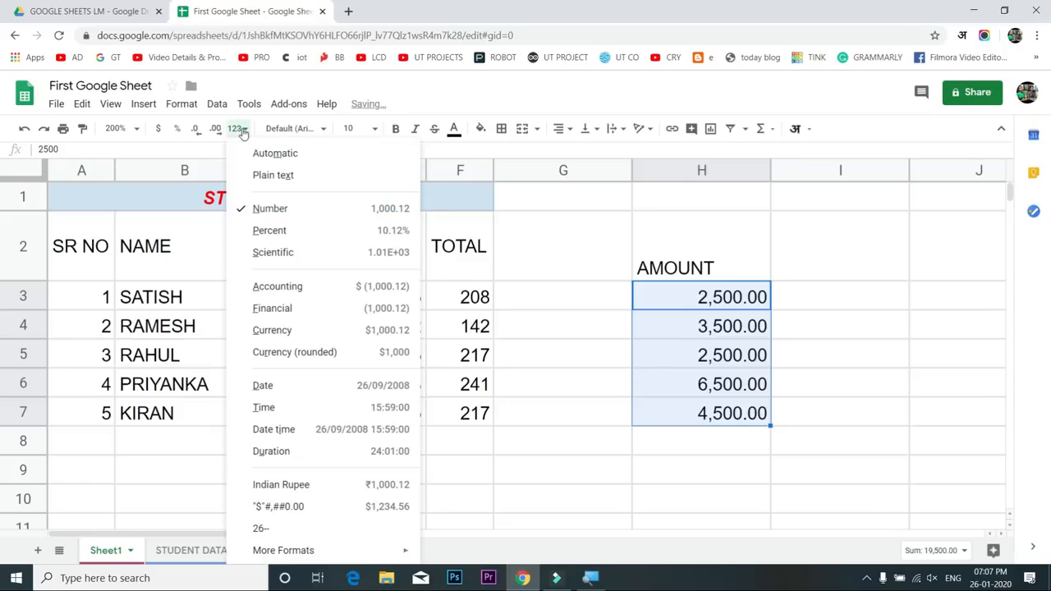
pyautogui.click(278, 233)
pyautogui.click(238, 128)
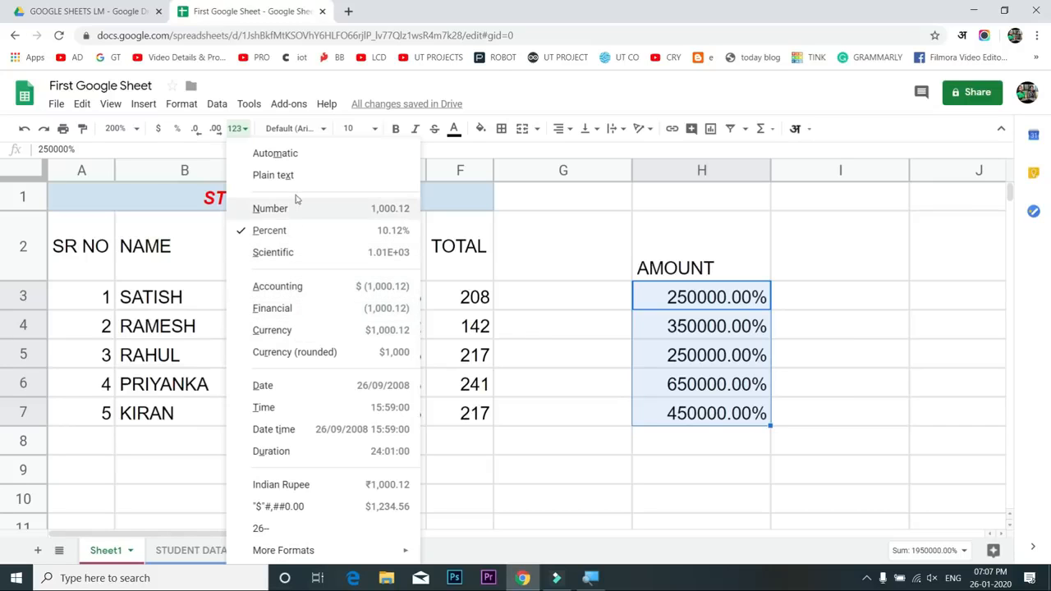
pyautogui.click(308, 390)
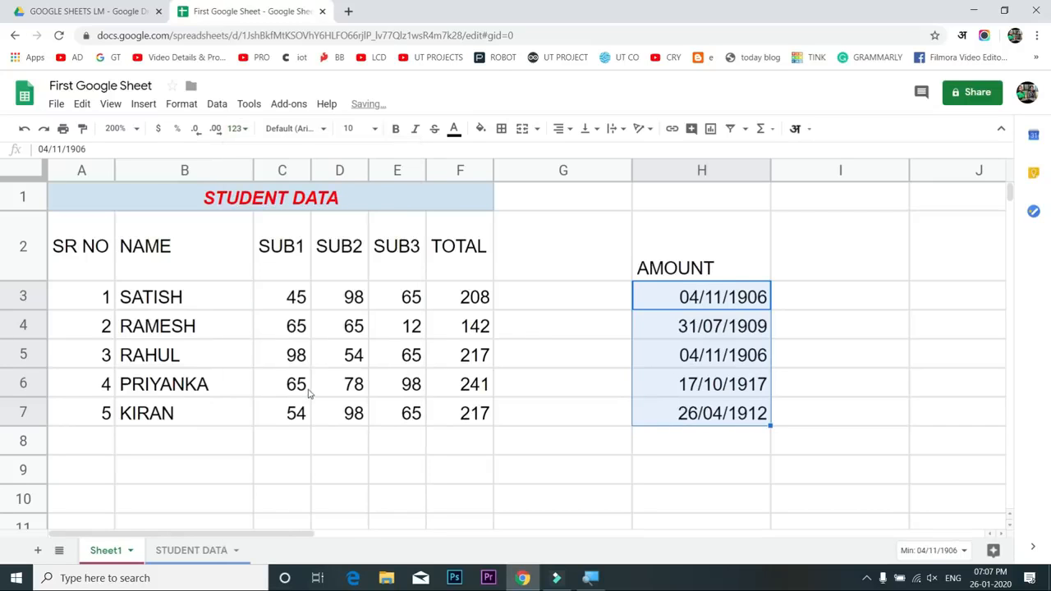
# Switch the amounts in H3:H7 to percent format and back to number format with two decimals
pyautogui.click(237, 129)
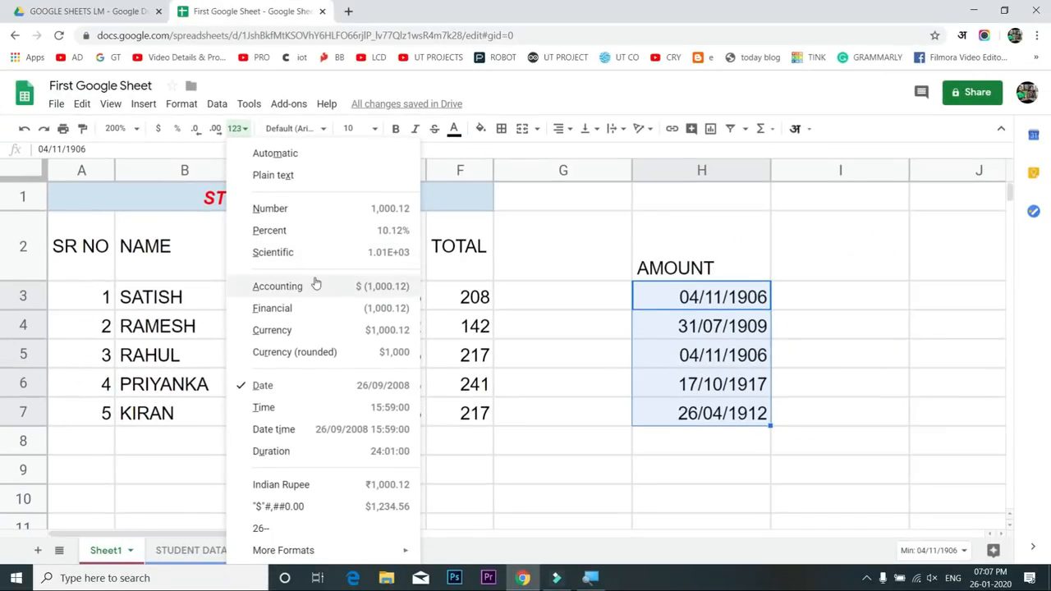
pyautogui.click(707, 277)
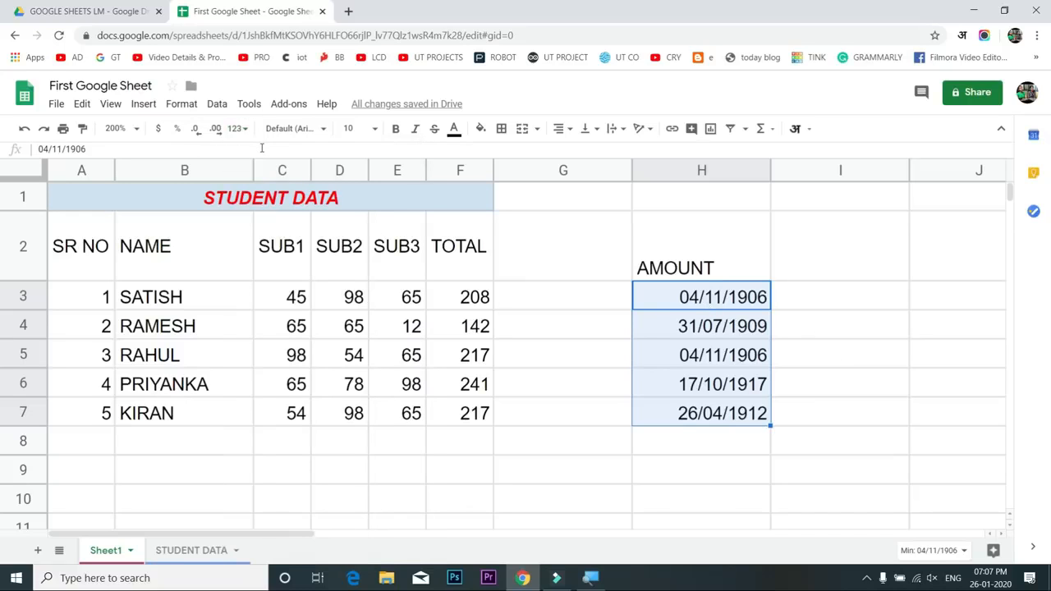
pyautogui.hotkey('ctrl', 'shift', '5')
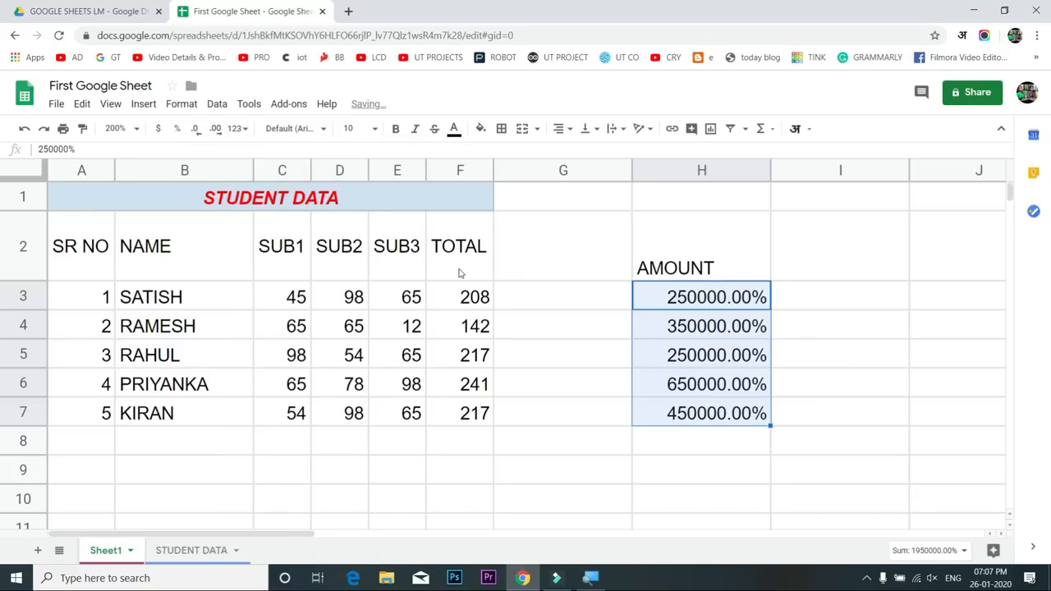
pyautogui.hotkey('ctrl', 'shift', '1')
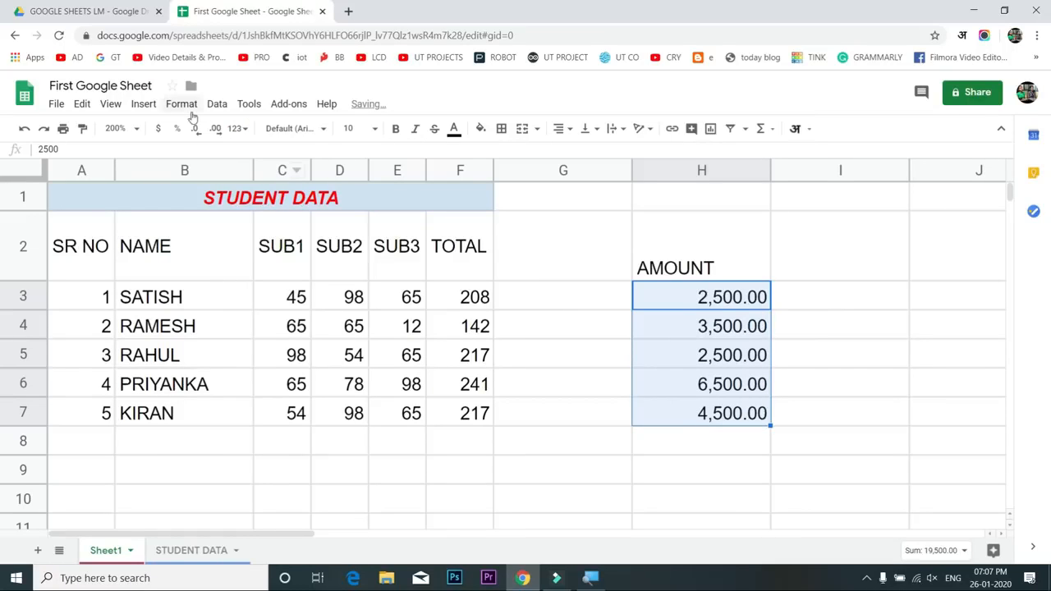
# Increase and decrease the decimal places of the amounts in H3:H7 several times, ending at two decimals
pyautogui.click(215, 129)
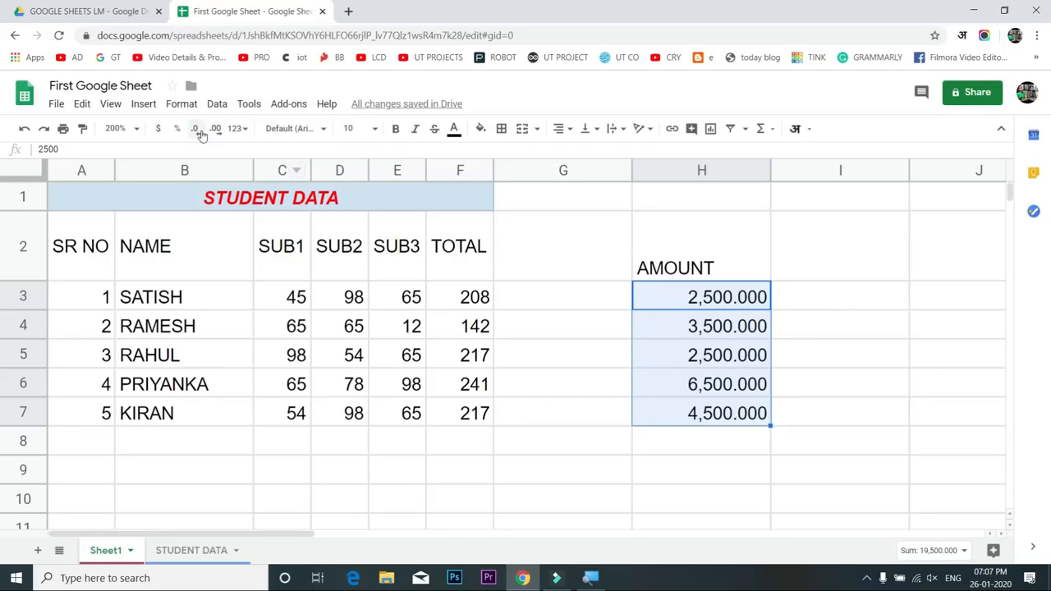
pyautogui.click(197, 130)
pyautogui.click(199, 132)
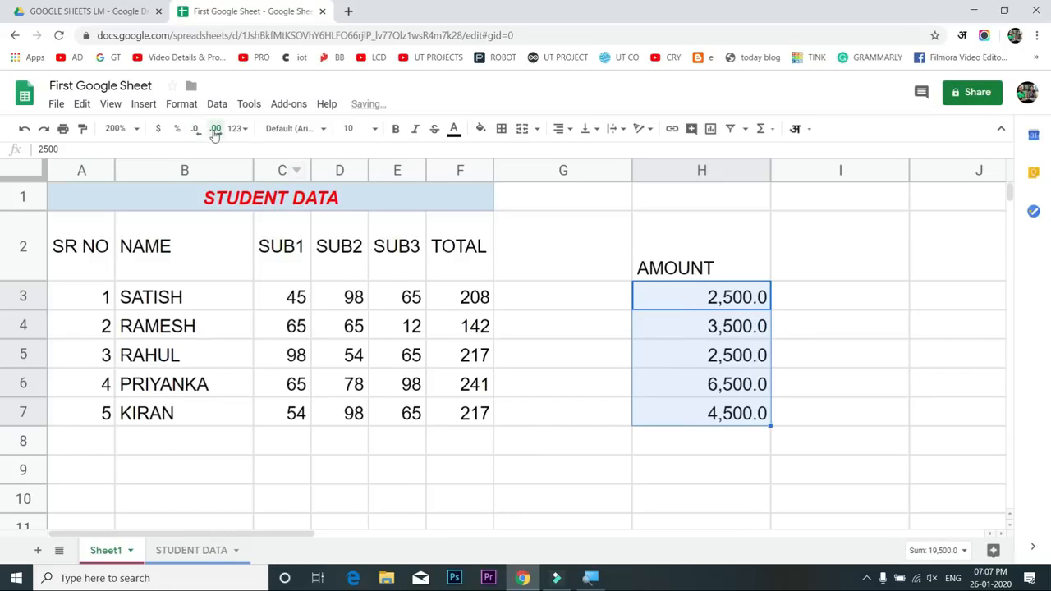
pyautogui.click(215, 131)
pyautogui.click(215, 132)
pyautogui.click(215, 131)
pyautogui.click(197, 131)
pyautogui.click(197, 131)
pyautogui.click(215, 131)
pyautogui.click(215, 131)
pyautogui.click(215, 132)
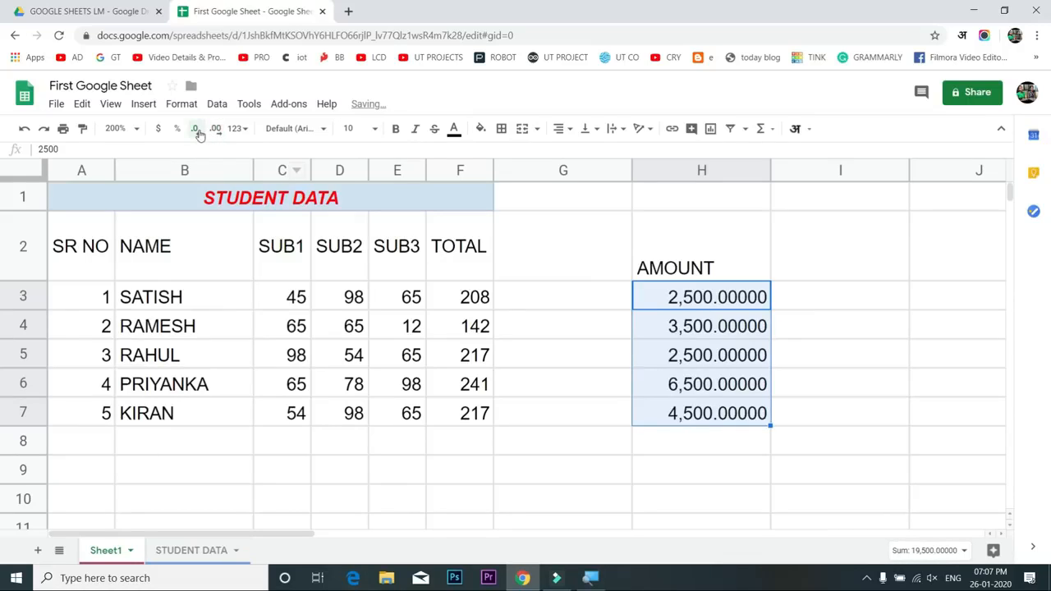
pyautogui.click(197, 131)
pyautogui.click(197, 132)
pyautogui.click(197, 131)
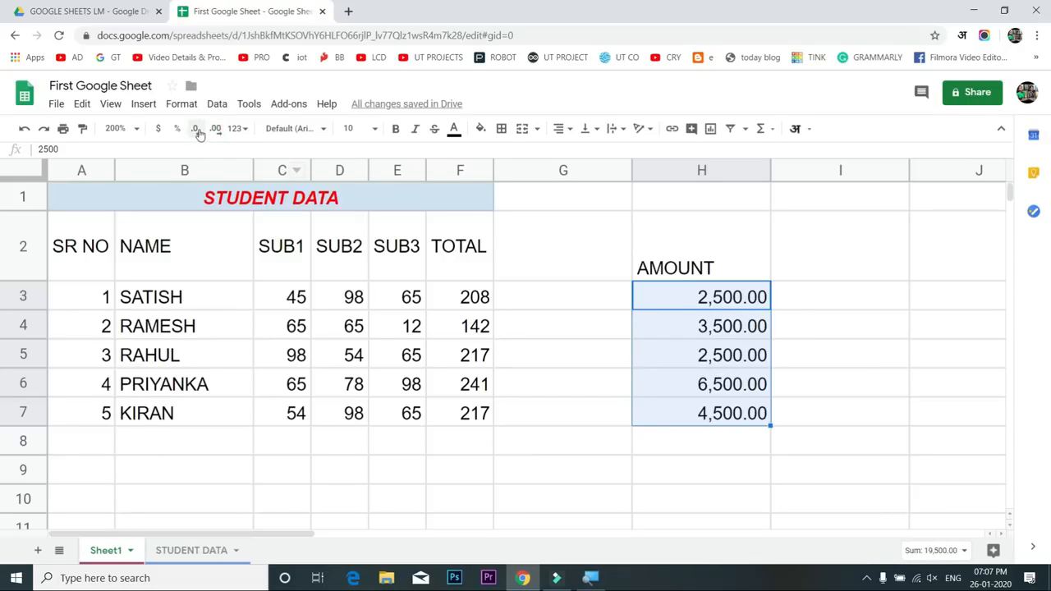
# Try the percent format on the amounts in H3:H7 and undo it
pyautogui.click(178, 131)
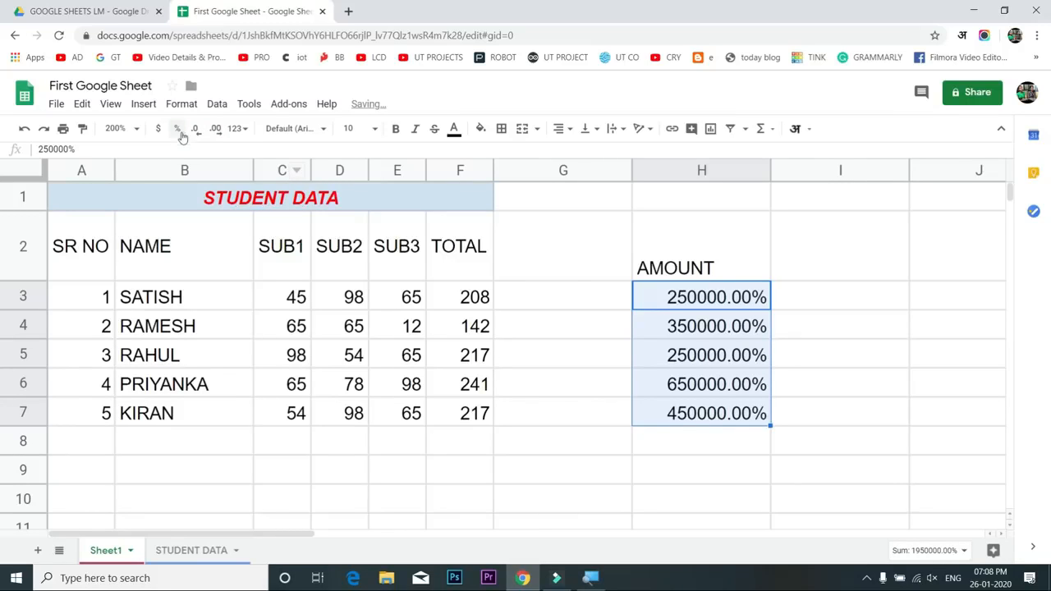
pyautogui.hotkey('ctrl', 'z')
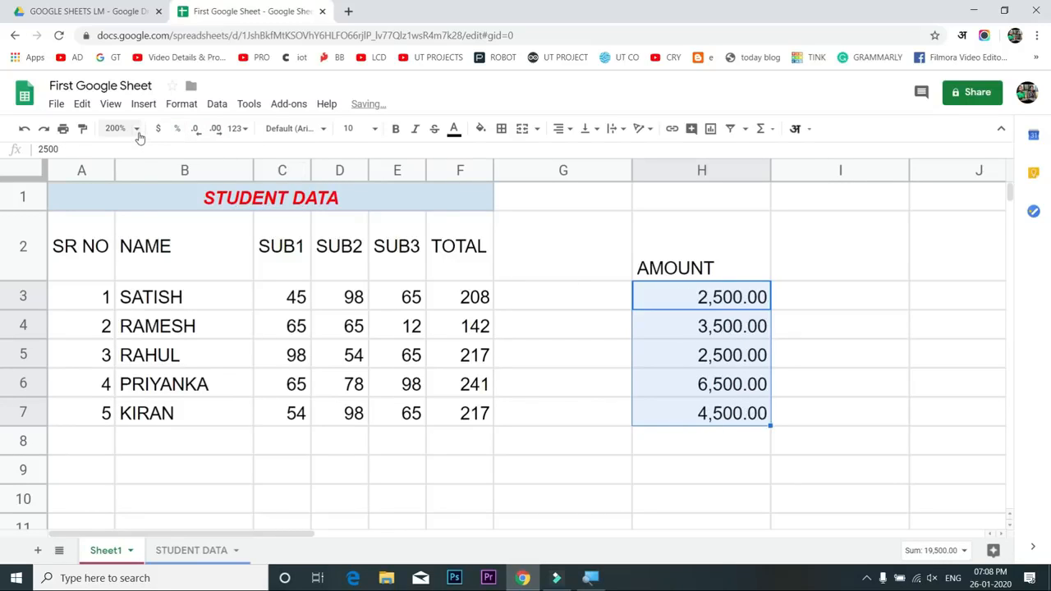
pyautogui.click(121, 129)
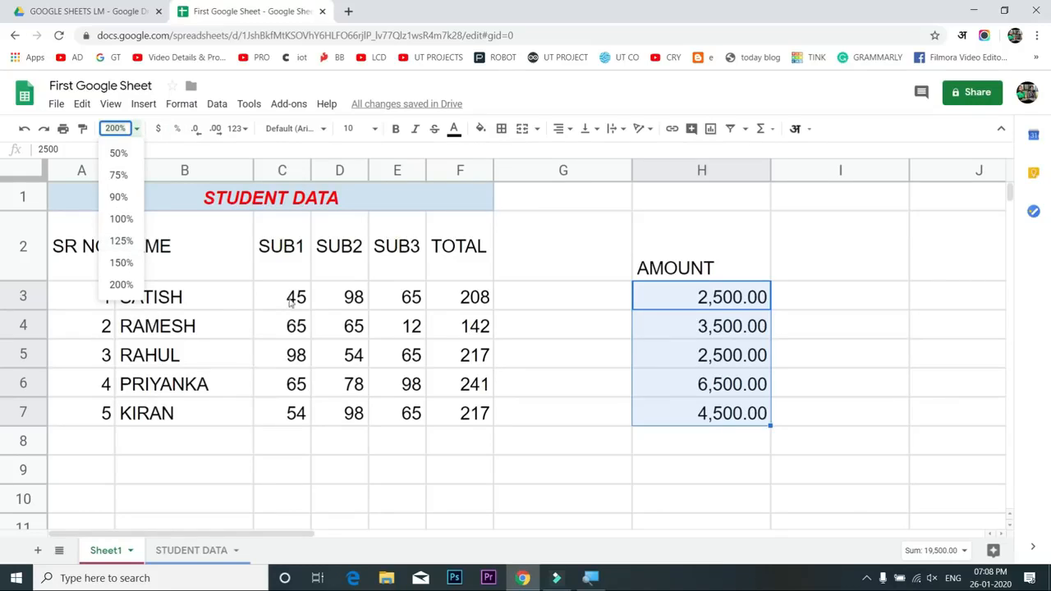
pyautogui.click(261, 317)
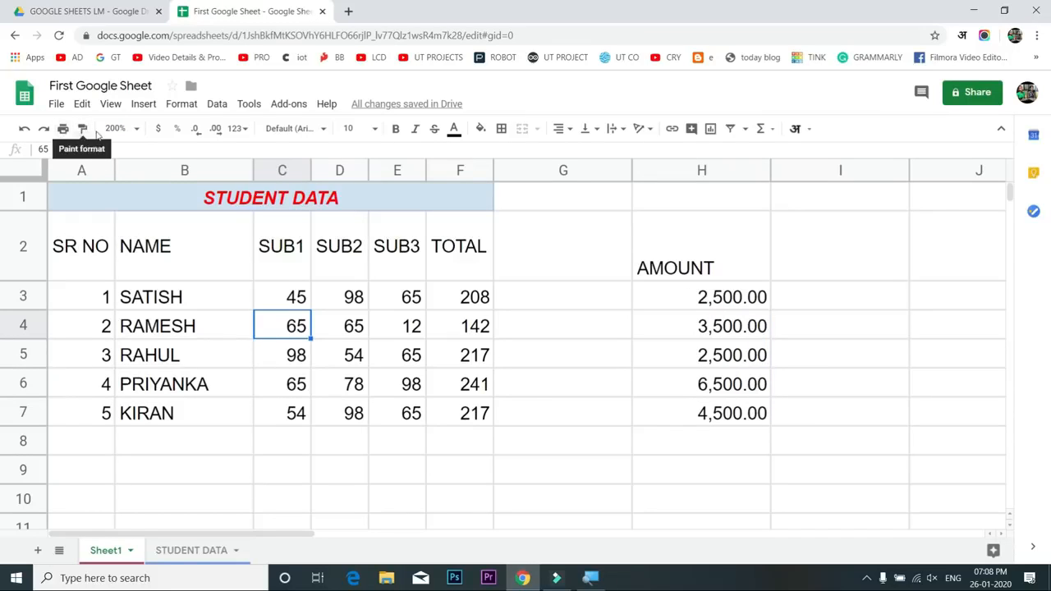
# Try copying the STUDENT DATA title's formatting onto the AMOUNT heading in H2, and undo it
pyautogui.click(328, 205)
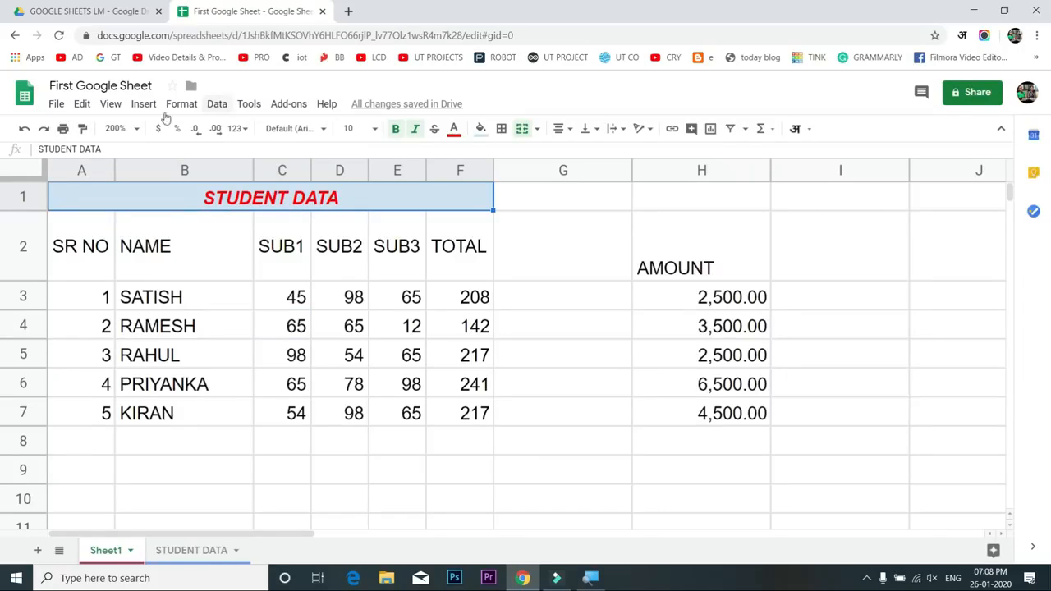
pyautogui.click(82, 128)
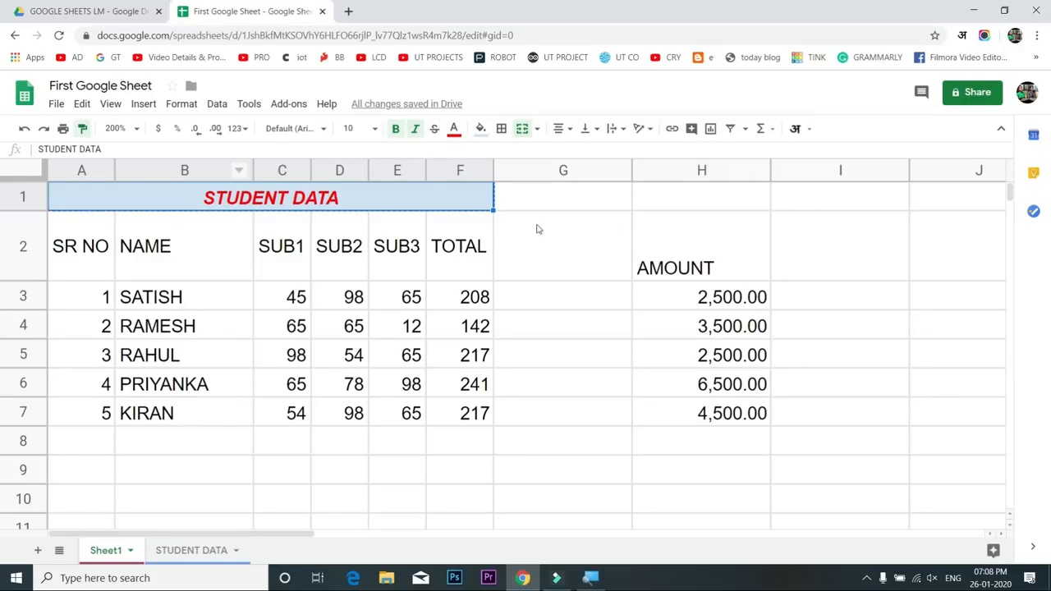
pyautogui.click(666, 266)
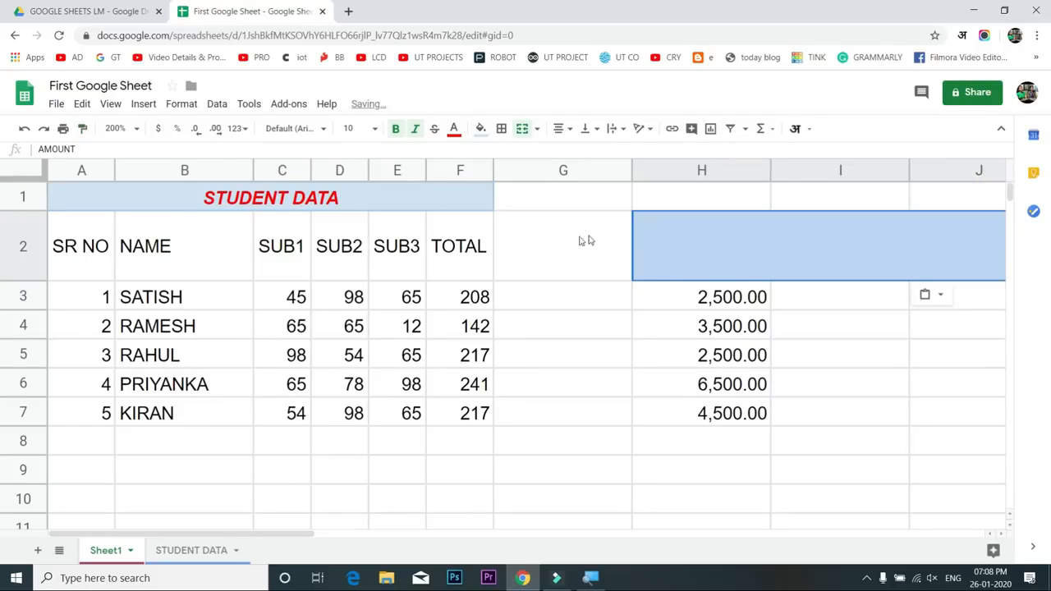
pyautogui.scroll(-1, 526, 246)
pyautogui.scroll(1, 583, 281)
pyautogui.hotkey('ctrl', 'z')
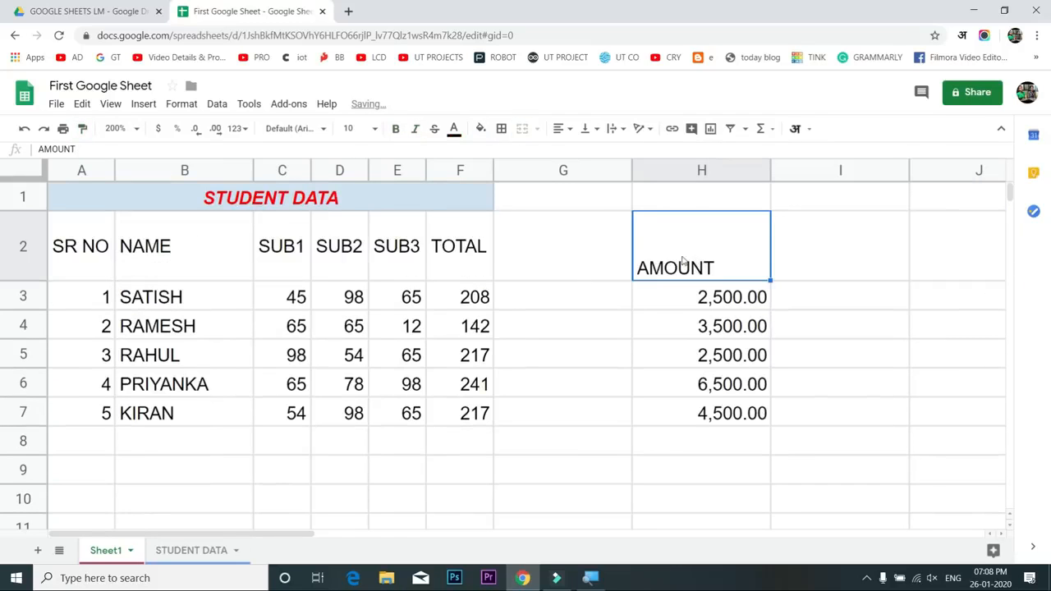
# Make the NAME heading in B2 bold and colour its text red
pyautogui.click(165, 250)
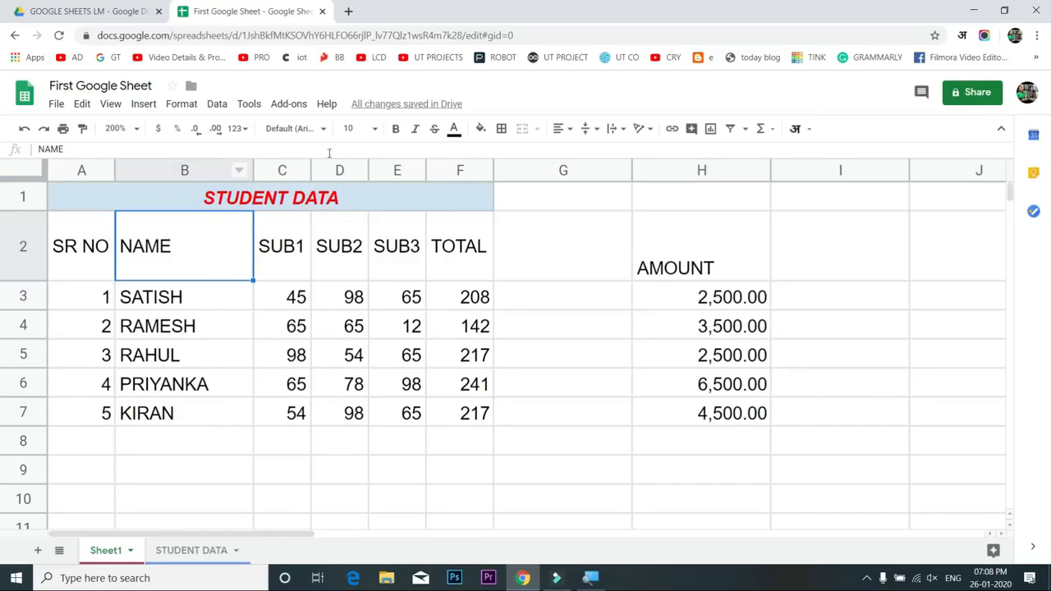
pyautogui.click(395, 128)
pyautogui.click(454, 130)
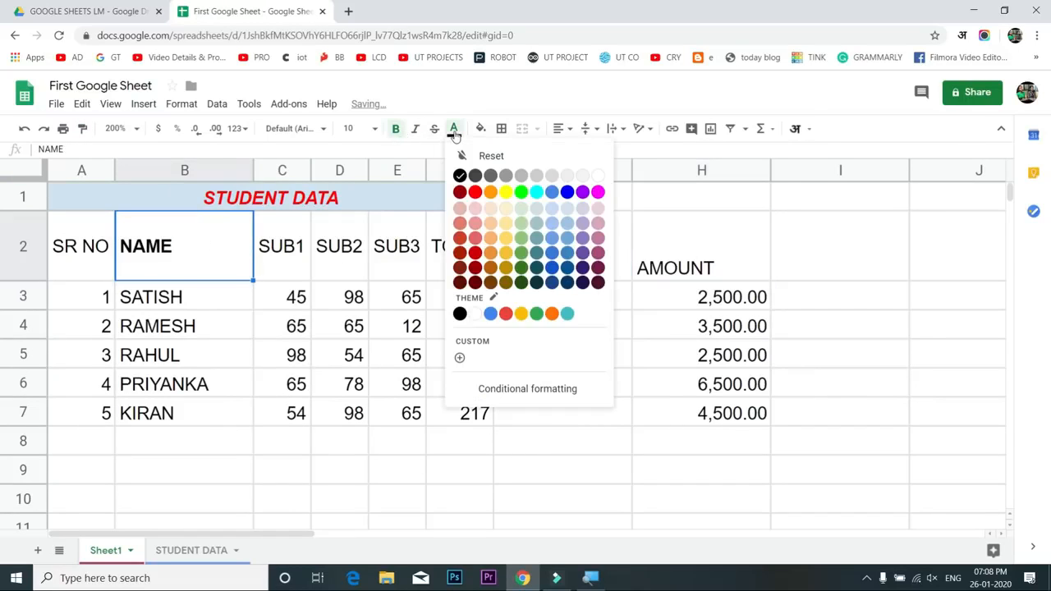
pyautogui.click(474, 192)
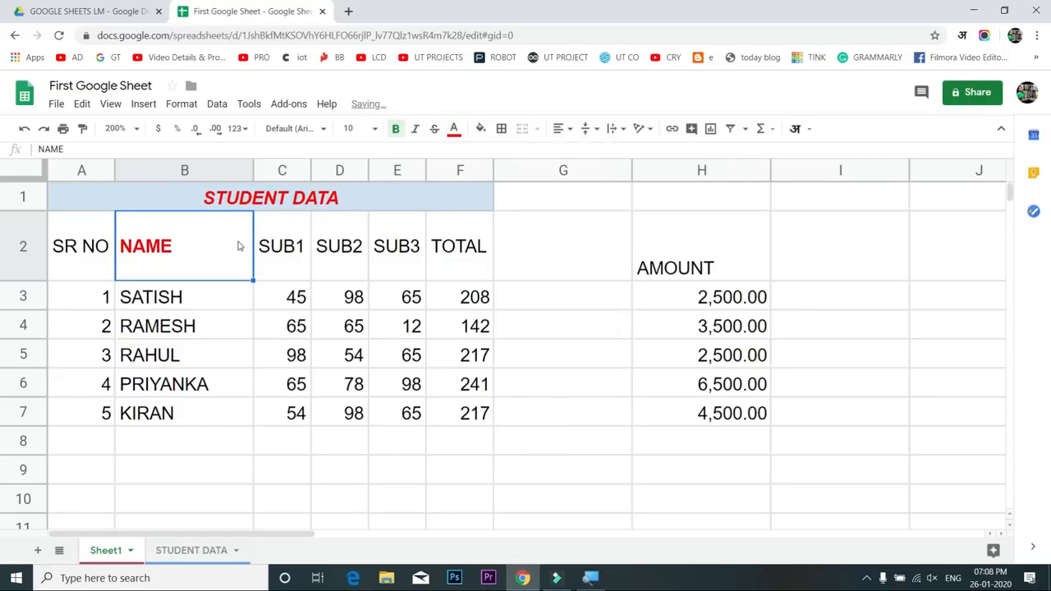
# Copy the NAME heading's formatting onto the AMOUNT heading in H2 with Paint format
pyautogui.click(82, 128)
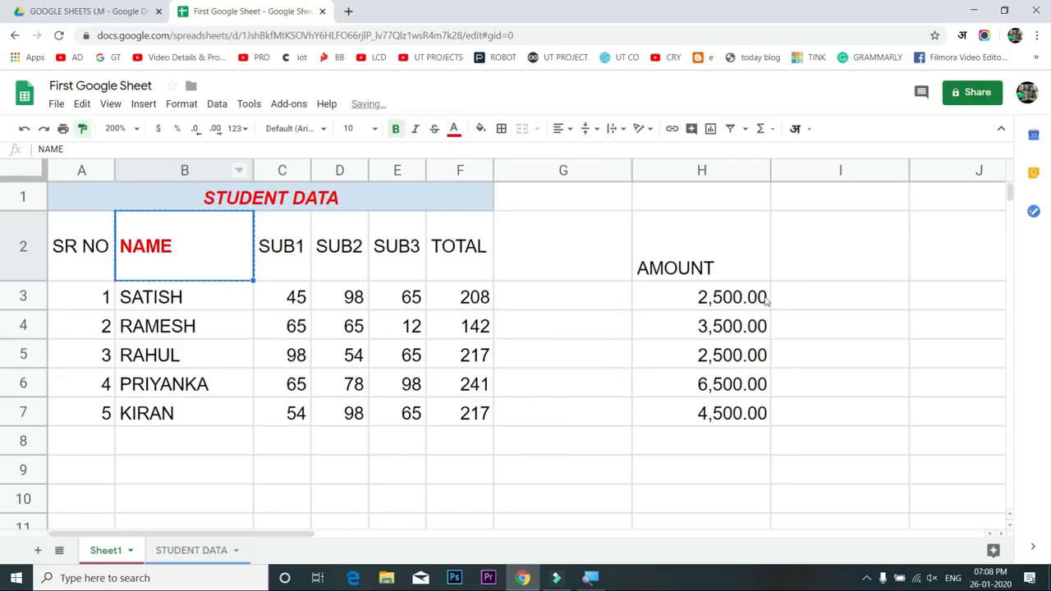
pyautogui.click(713, 262)
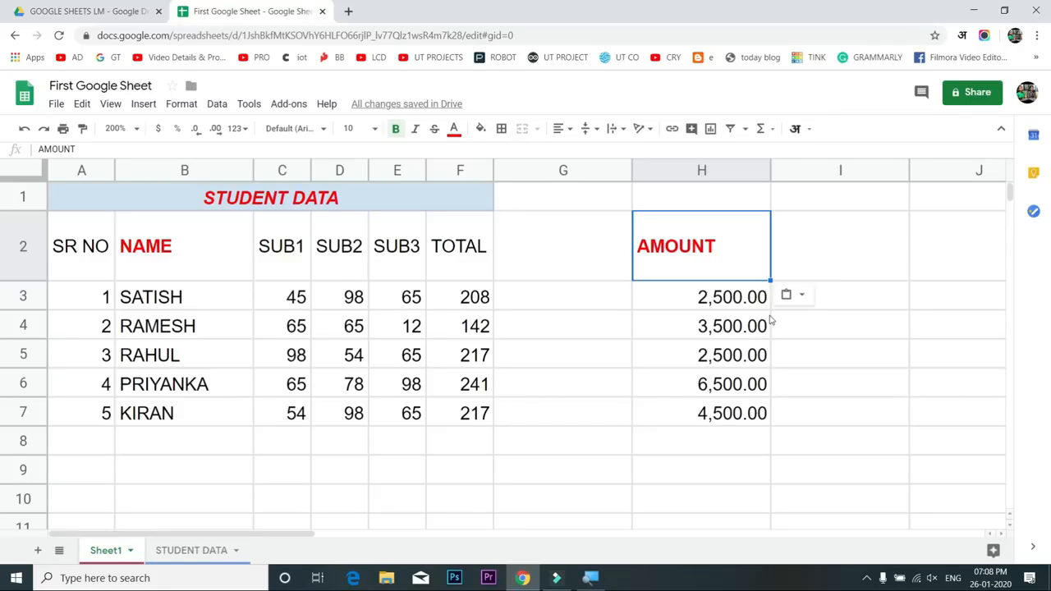
pyautogui.click(639, 354)
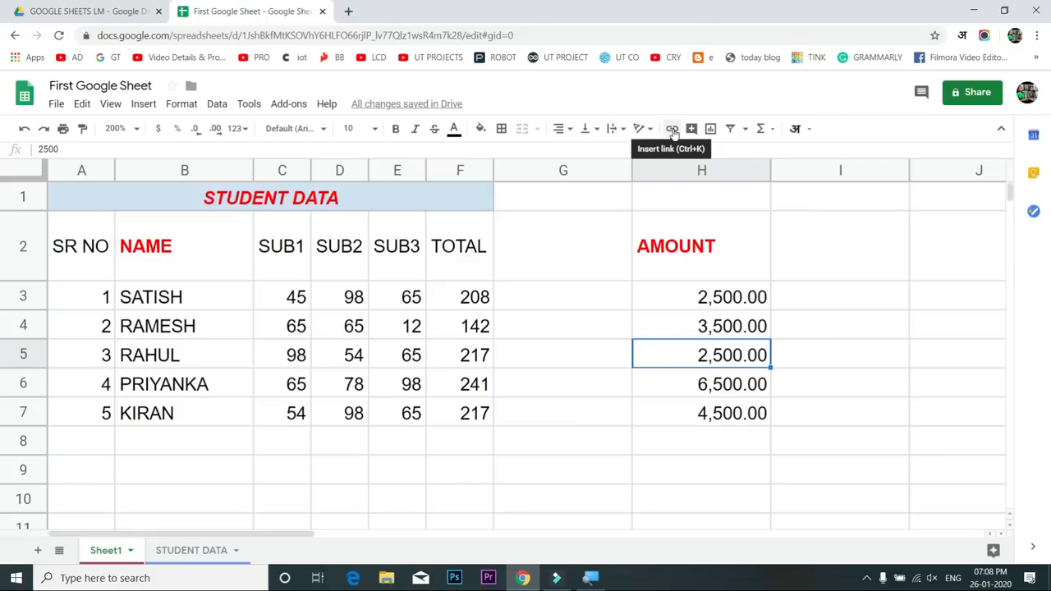
# Enter GOOGLE in cell B9, below the student table
pyautogui.click(216, 469)
pyautogui.scroll(-1, 218, 468)
pyautogui.write('GOOGLE')
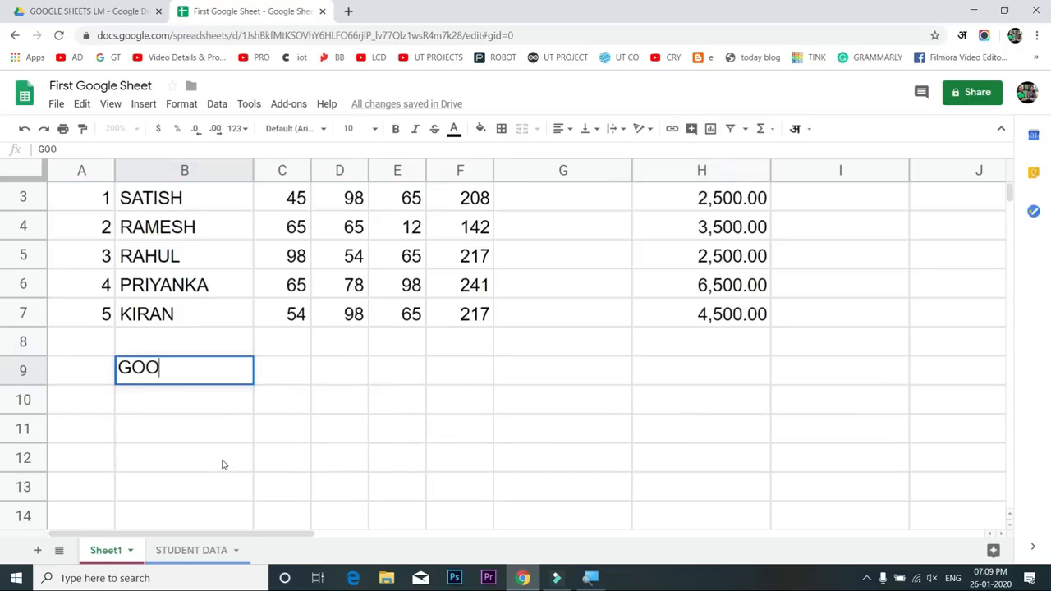
pyautogui.press('Return')
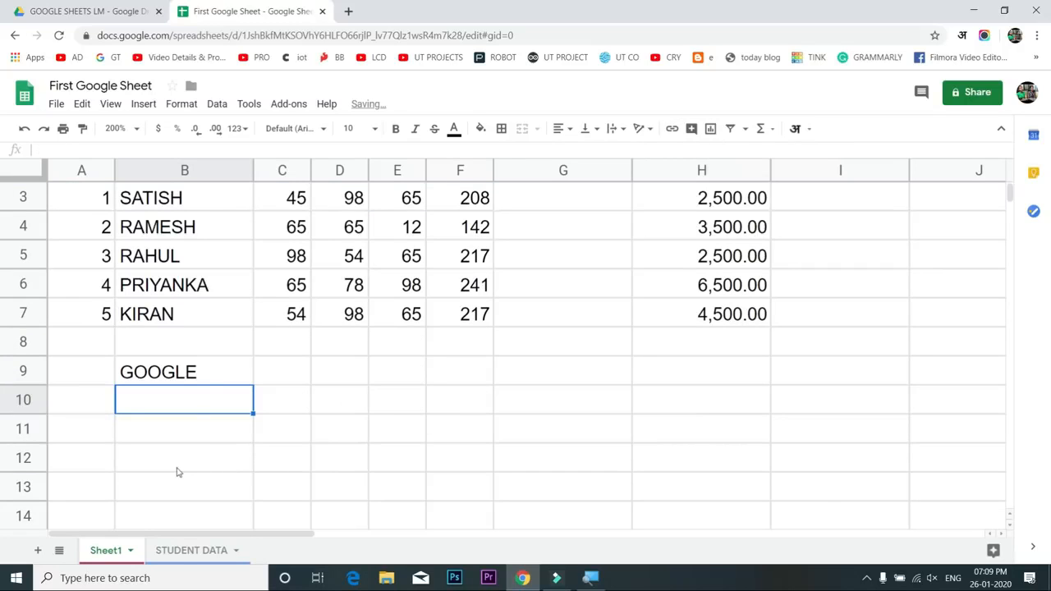
pyautogui.doubleClick(218, 367)
pyautogui.press('Escape')
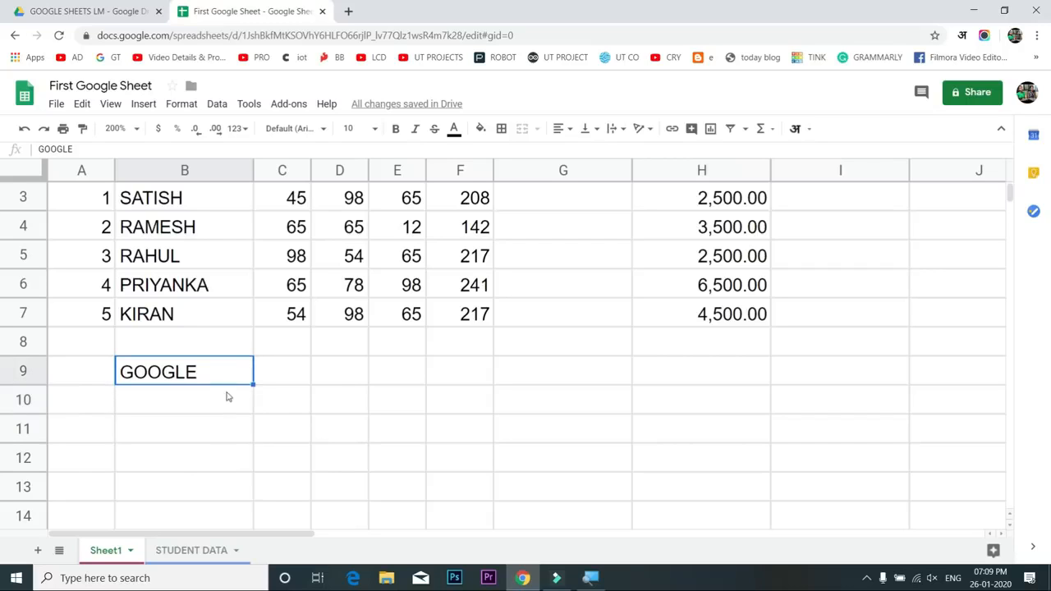
pyautogui.click(670, 132)
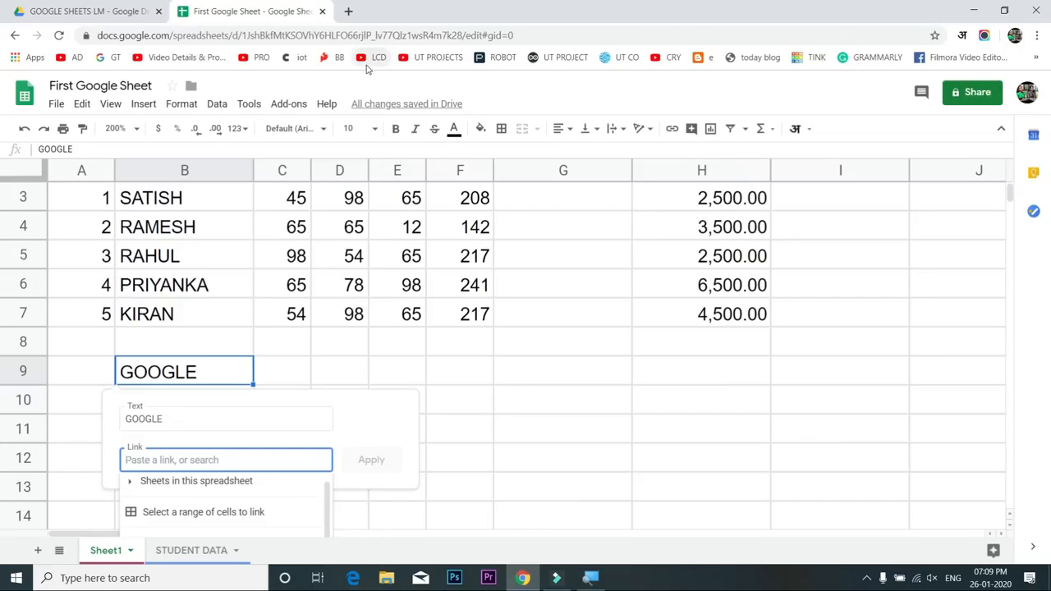
pyautogui.write('WWW.GOGO')
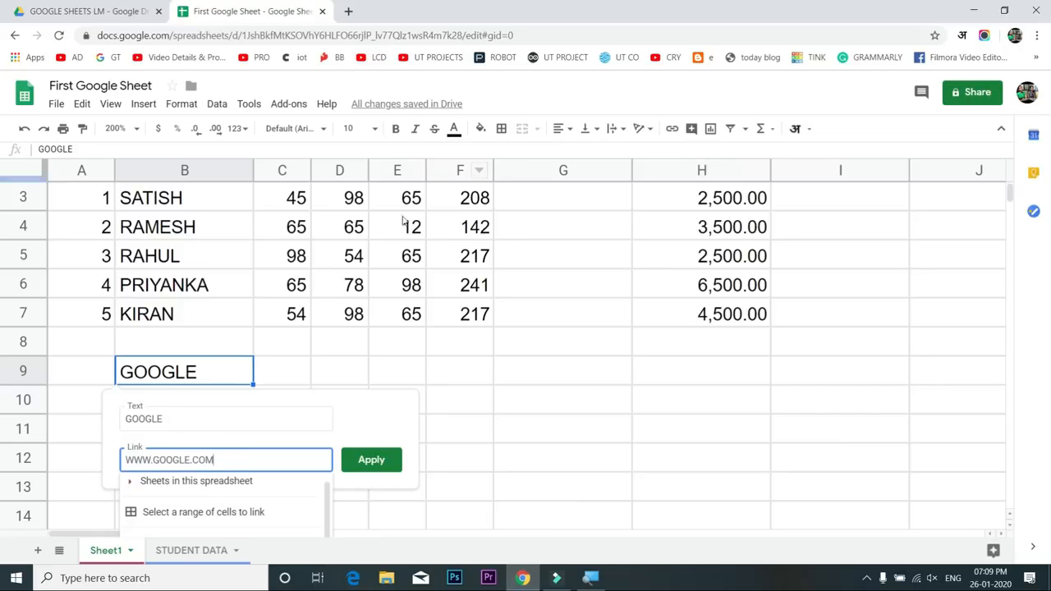
pyautogui.click(371, 459)
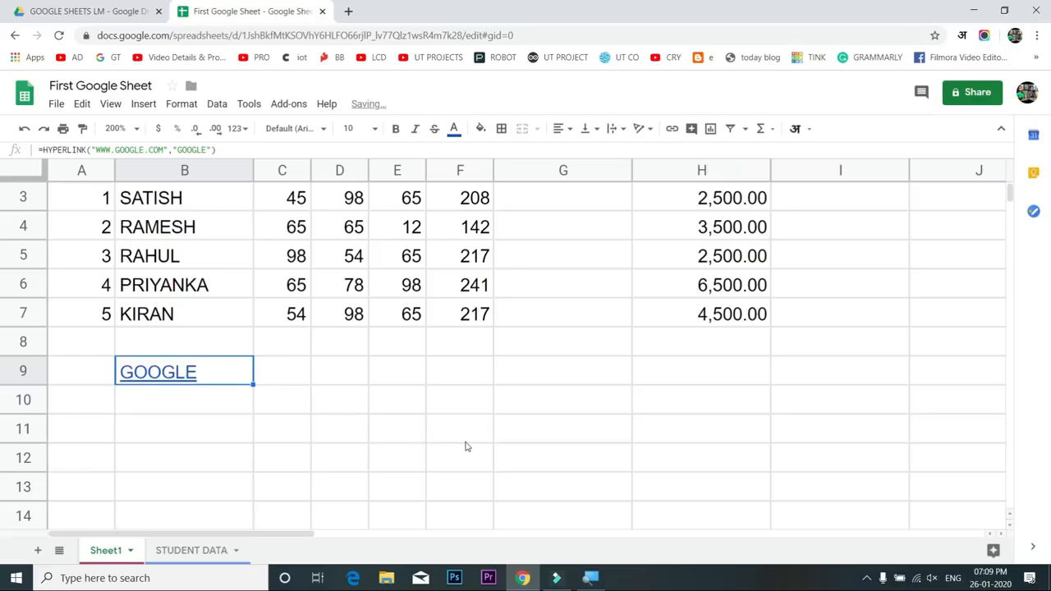
# Follow the GOOGLE link in B9 to test it, and close the web page it opens
pyautogui.click(453, 439)
pyautogui.click(177, 376)
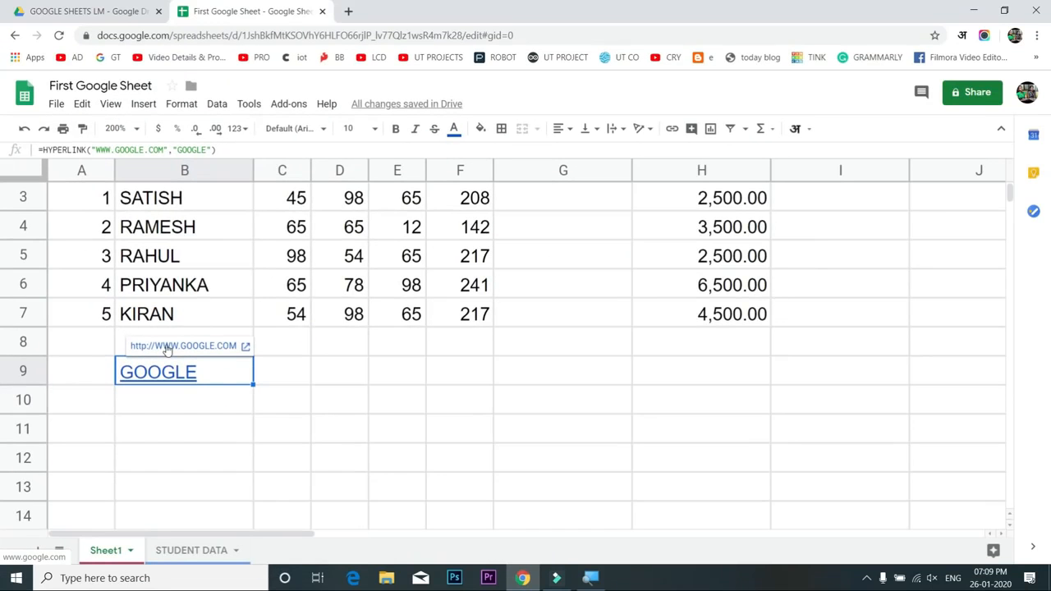
pyautogui.click(166, 349)
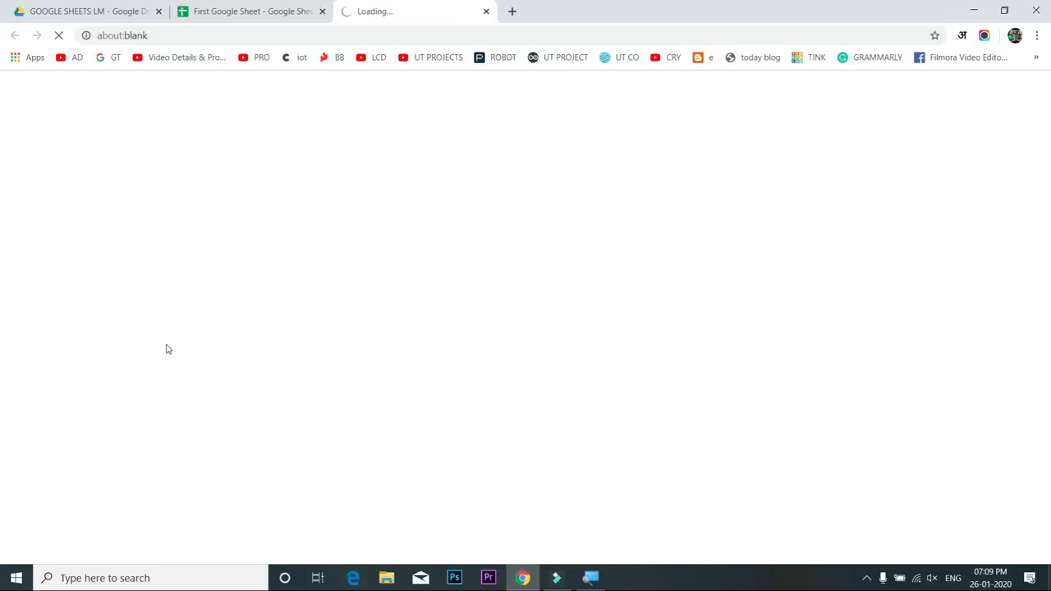
pyautogui.click(486, 11)
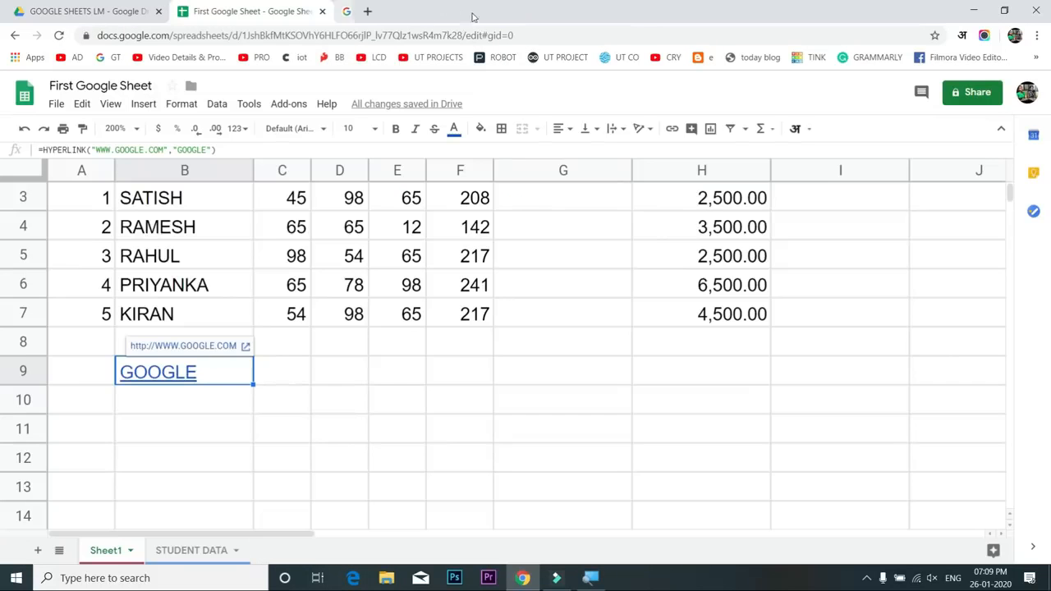
pyautogui.click(468, 372)
pyautogui.scroll(-5, 468, 371)
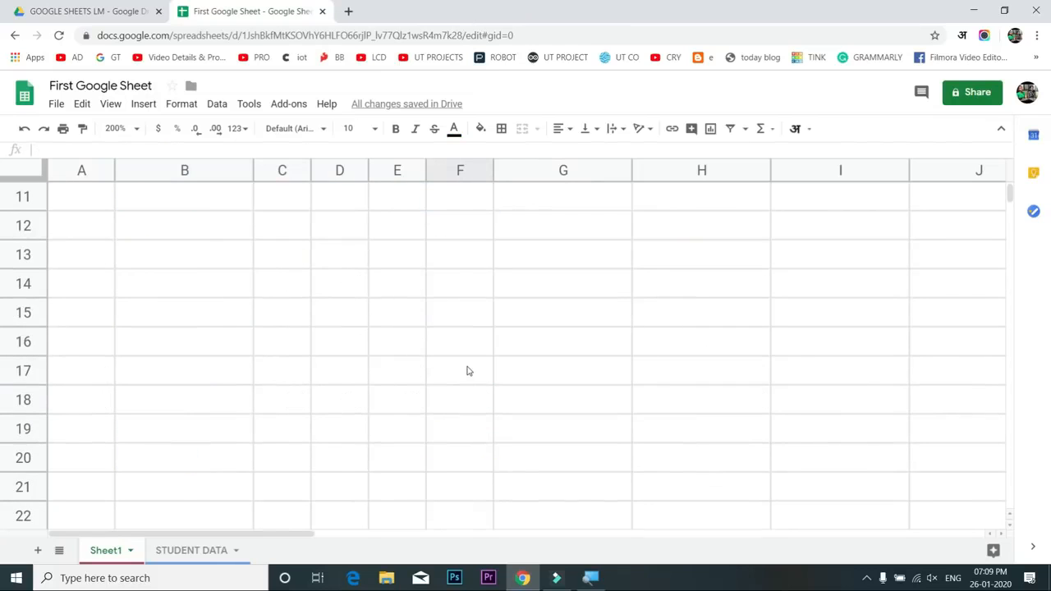
pyautogui.moveTo(101, 321); pyautogui.dragTo(350, 451)
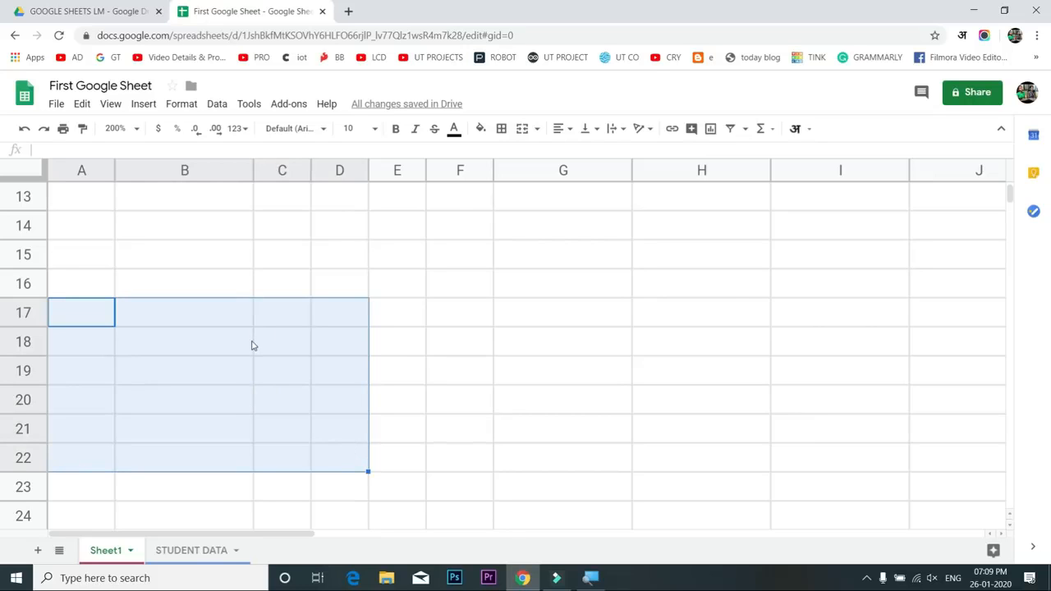
pyautogui.scroll(5, 253, 345)
pyautogui.click(225, 363)
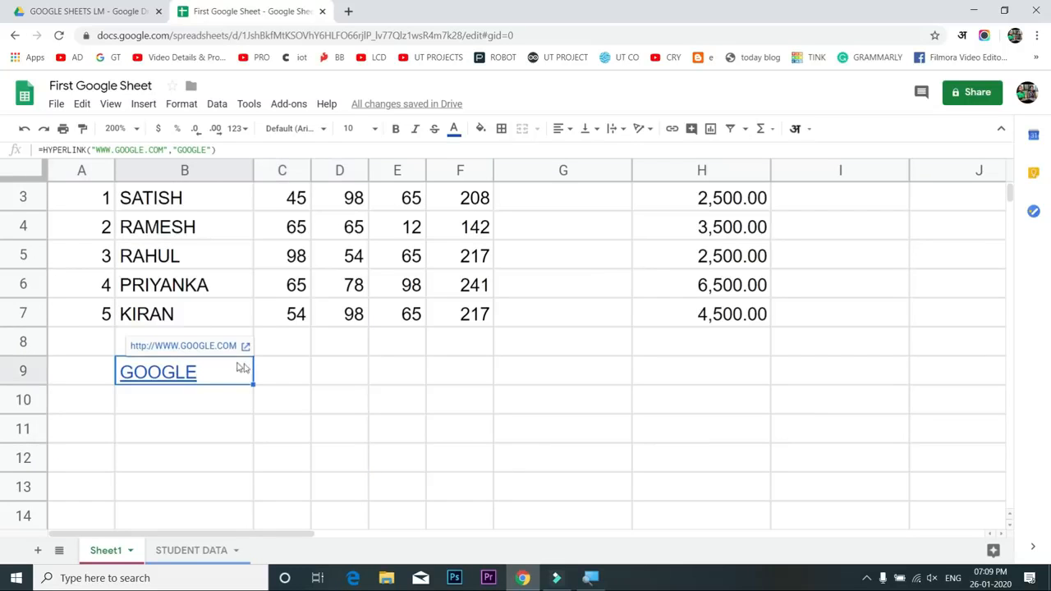
# Enter CLICK in cell F9
pyautogui.click(417, 372)
pyautogui.click(484, 369)
pyautogui.write('CLICK')
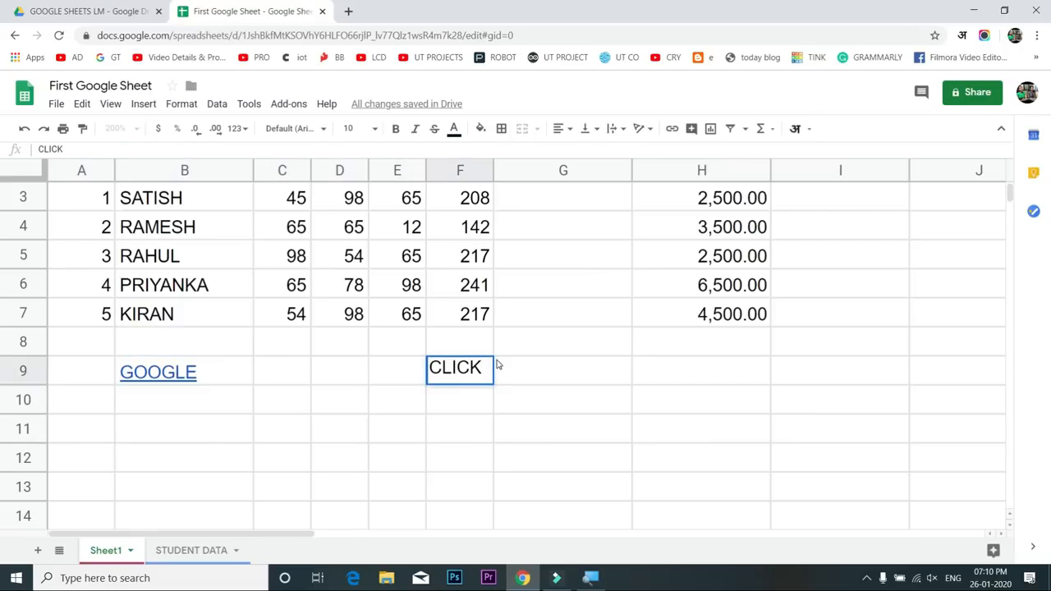
pyautogui.press('Return')
# Link the CLICK text in F9 to the cell range Sheet1!A19:B24
pyautogui.click(482, 369)
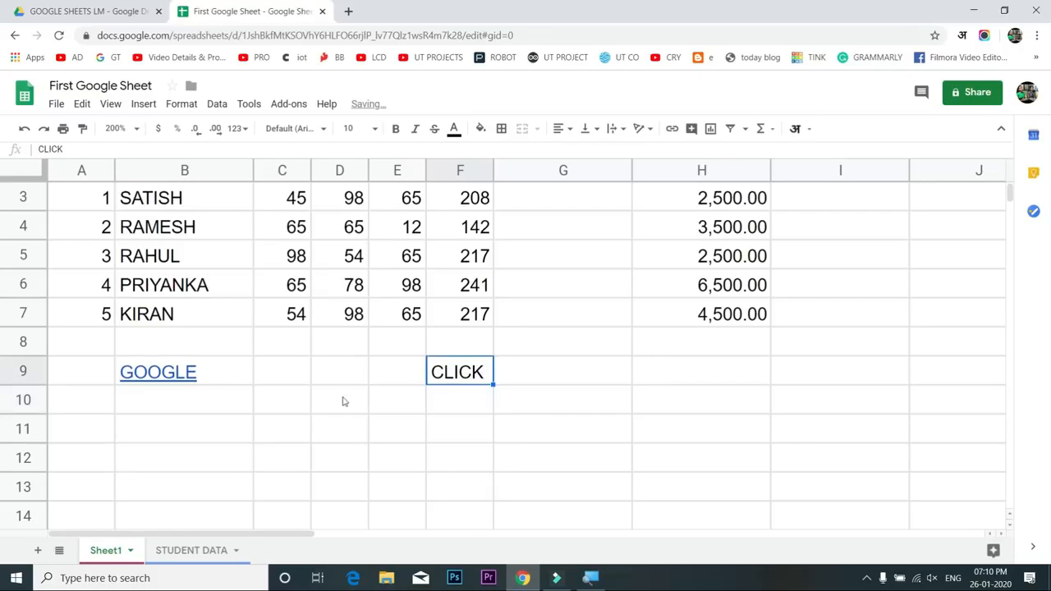
pyautogui.click(672, 128)
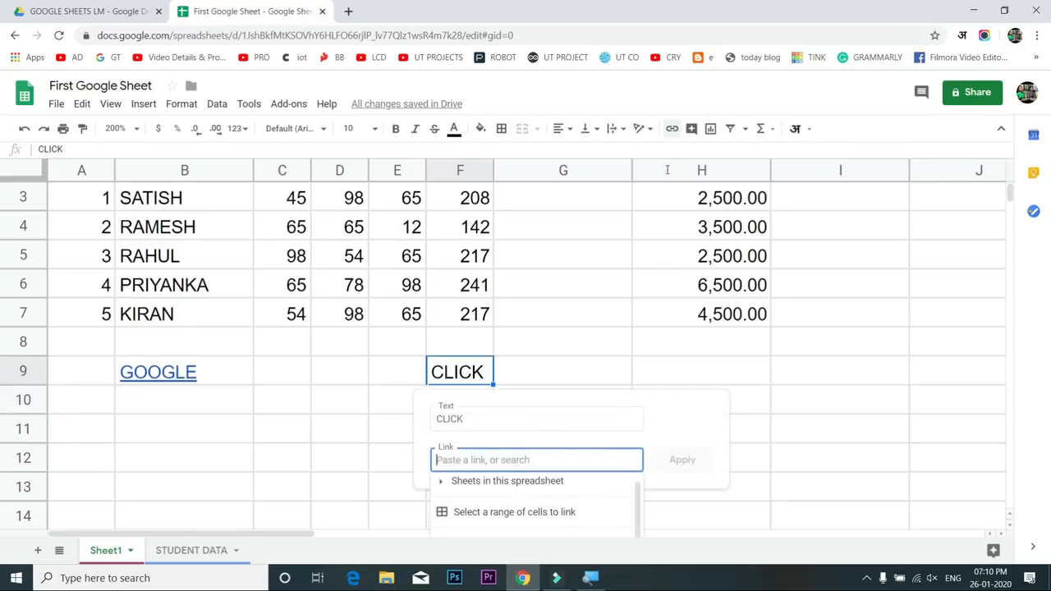
pyautogui.click(514, 512)
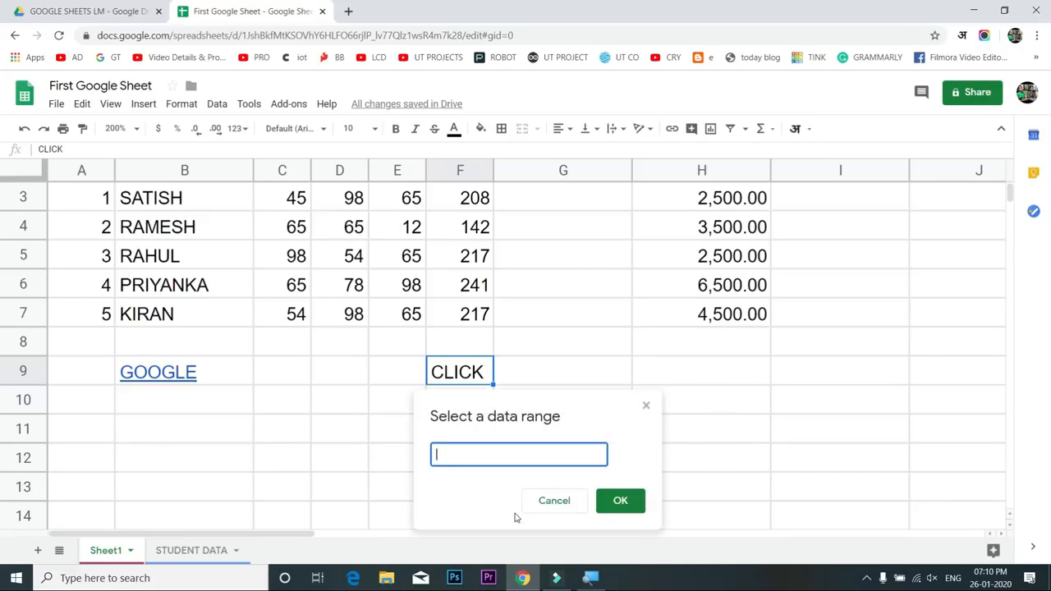
pyautogui.scroll(-4, 156, 464)
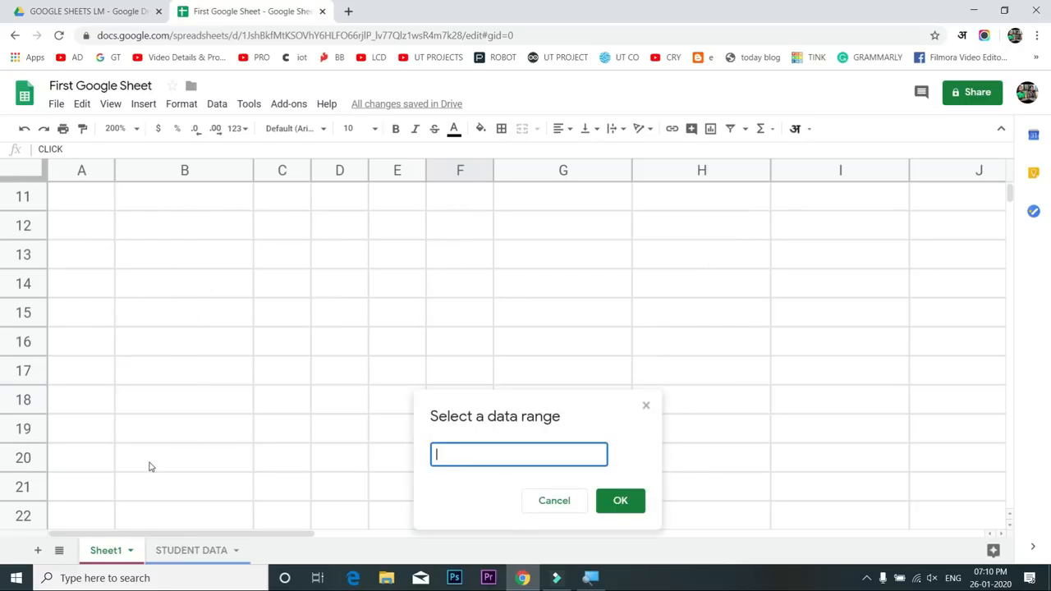
pyautogui.moveTo(88, 314); pyautogui.dragTo(235, 463)
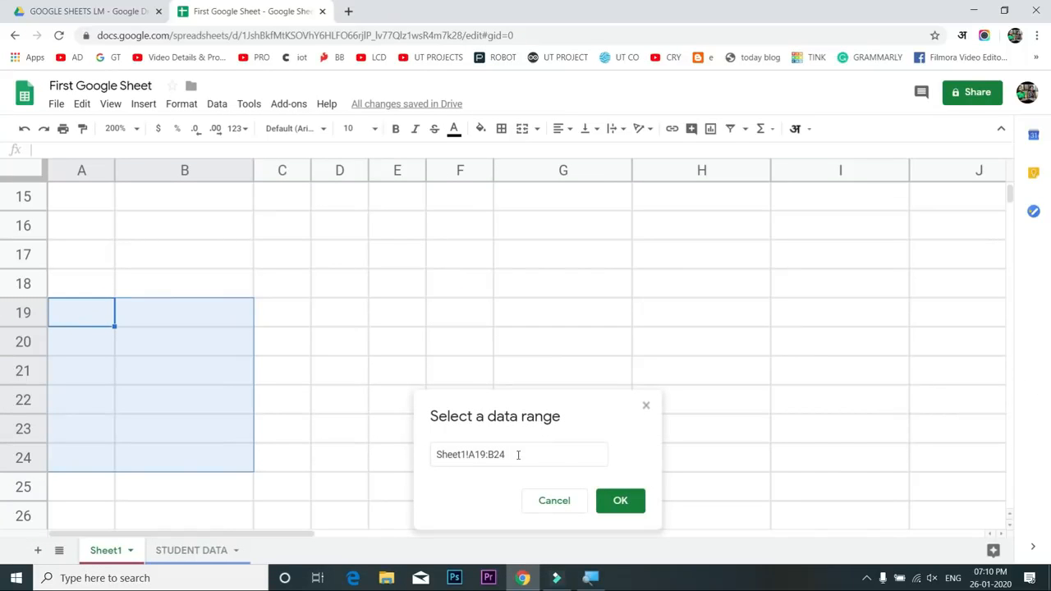
pyautogui.click(620, 500)
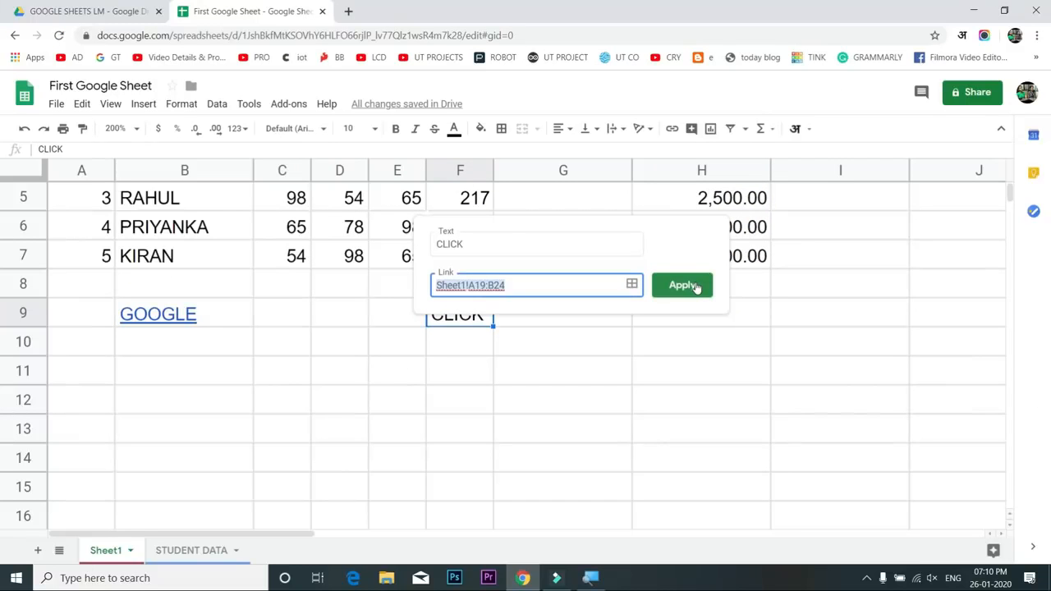
pyautogui.click(696, 288)
pyautogui.click(575, 370)
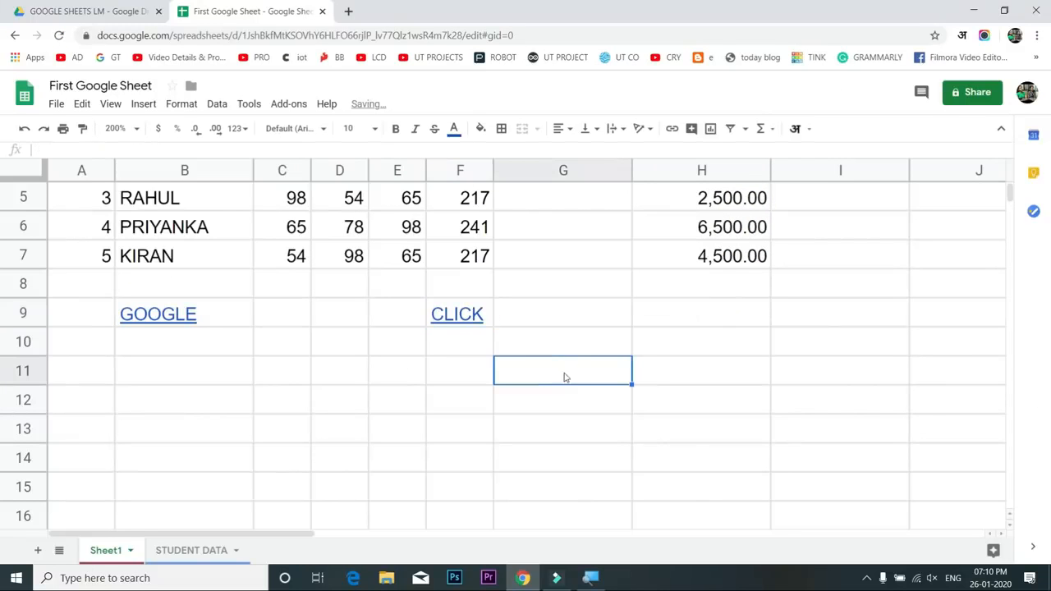
# Follow the CLICK link in F9 to check its target range, and return to row 9
pyautogui.click(482, 311)
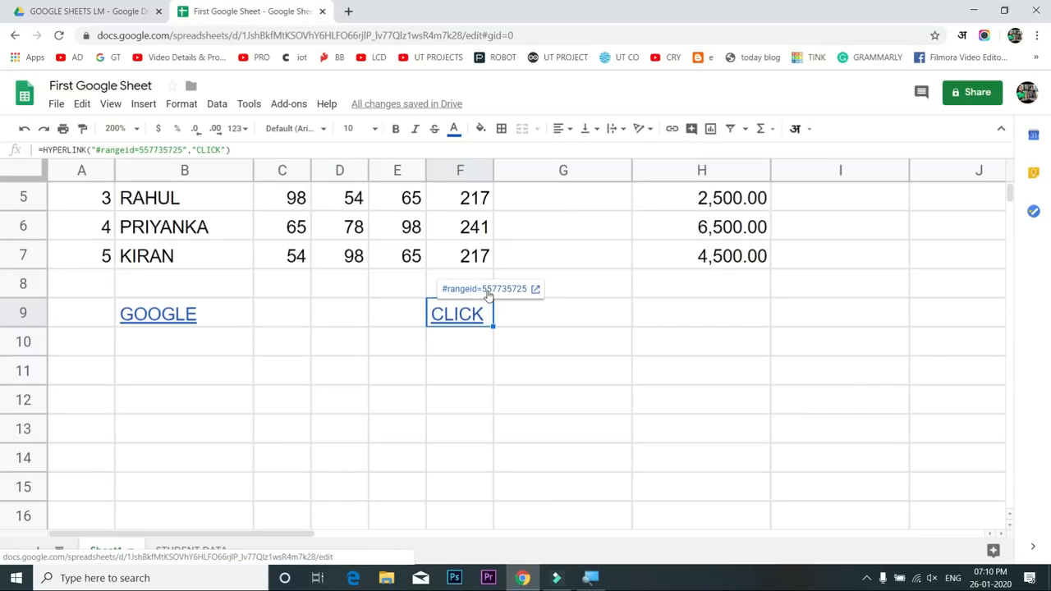
pyautogui.click(489, 294)
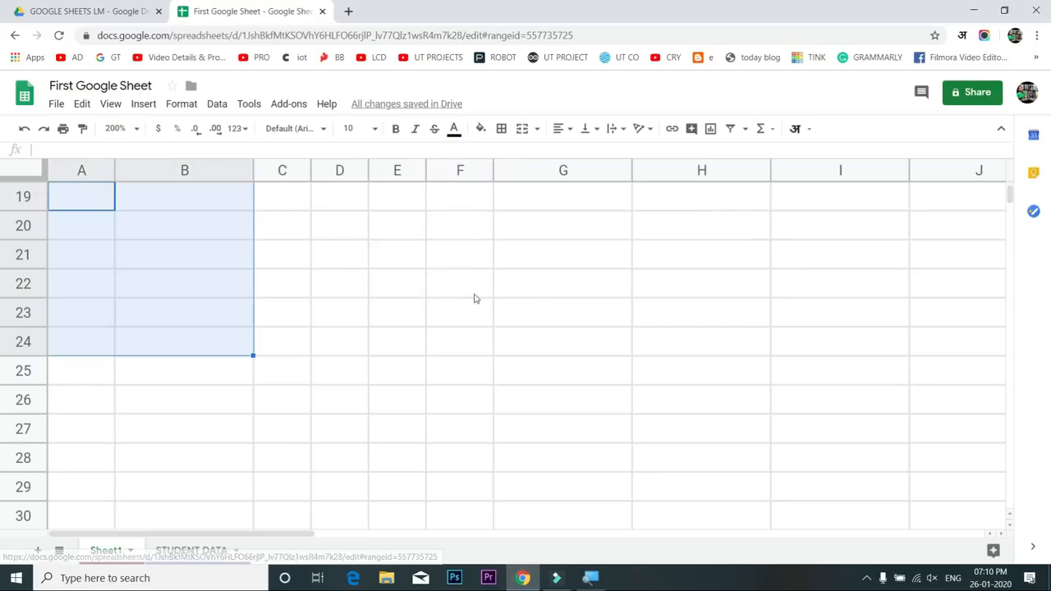
pyautogui.scroll(2, 52, 265)
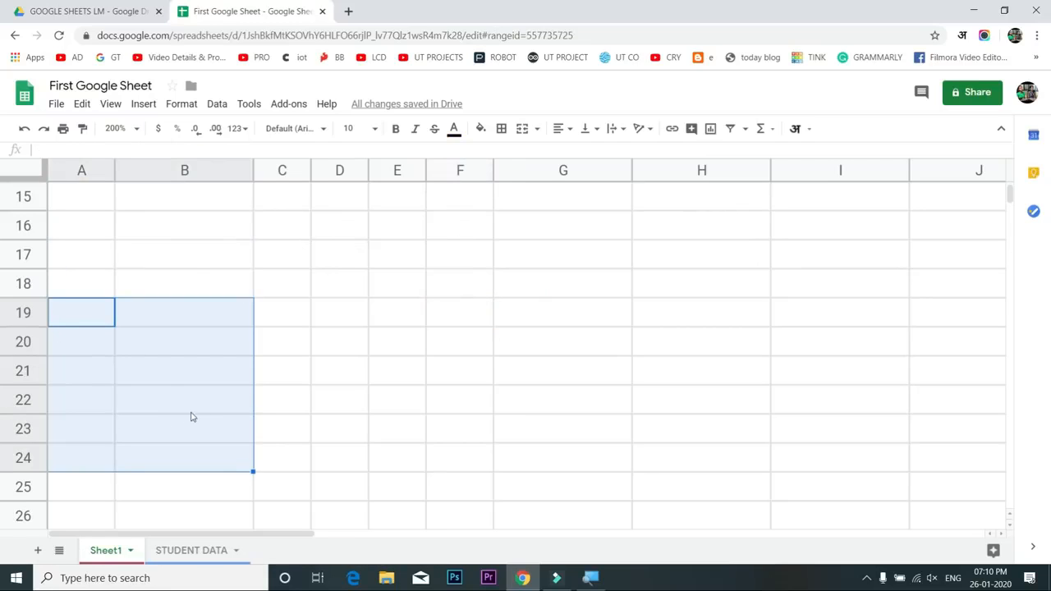
pyautogui.scroll(4, 191, 417)
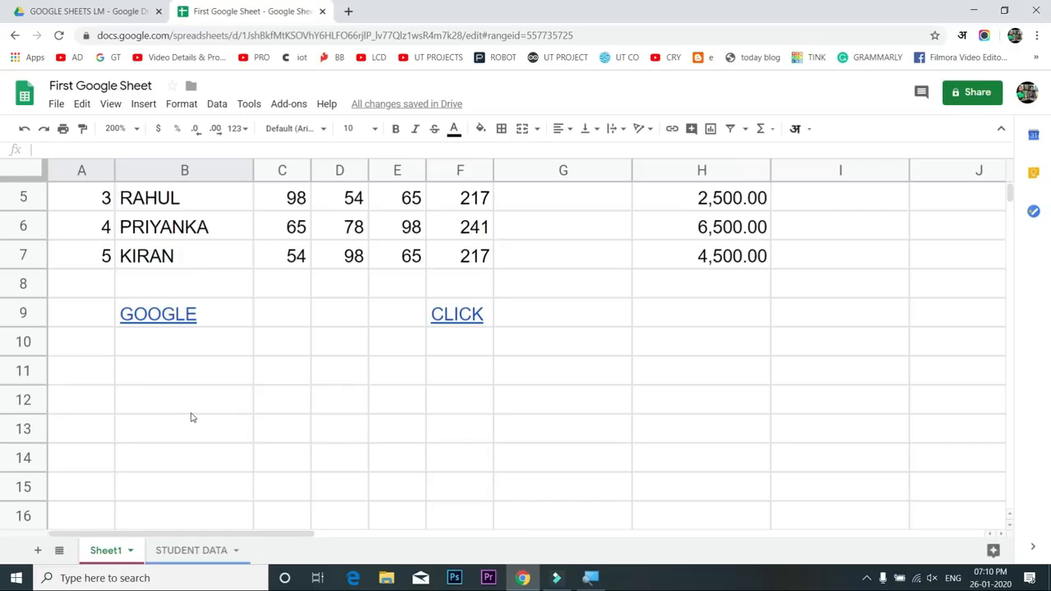
# Look at the STUDENT DATA sheet, return to Sheet1 and enter STUDENT DATA in cell G9
pyautogui.click(197, 552)
pyautogui.click(113, 550)
pyautogui.click(616, 319)
pyautogui.write('STUDENT DAT')
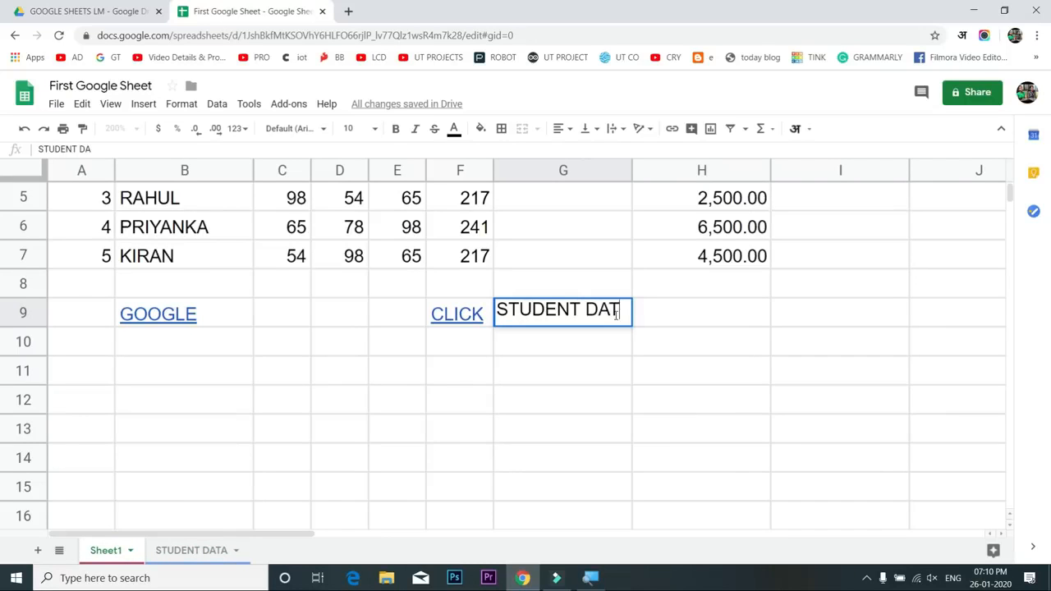
pyautogui.write('A')
pyautogui.press('Return')
# Link the STUDENT DATA text in G9 to the STUDENT DATA sheet of this spreadsheet
pyautogui.click(615, 320)
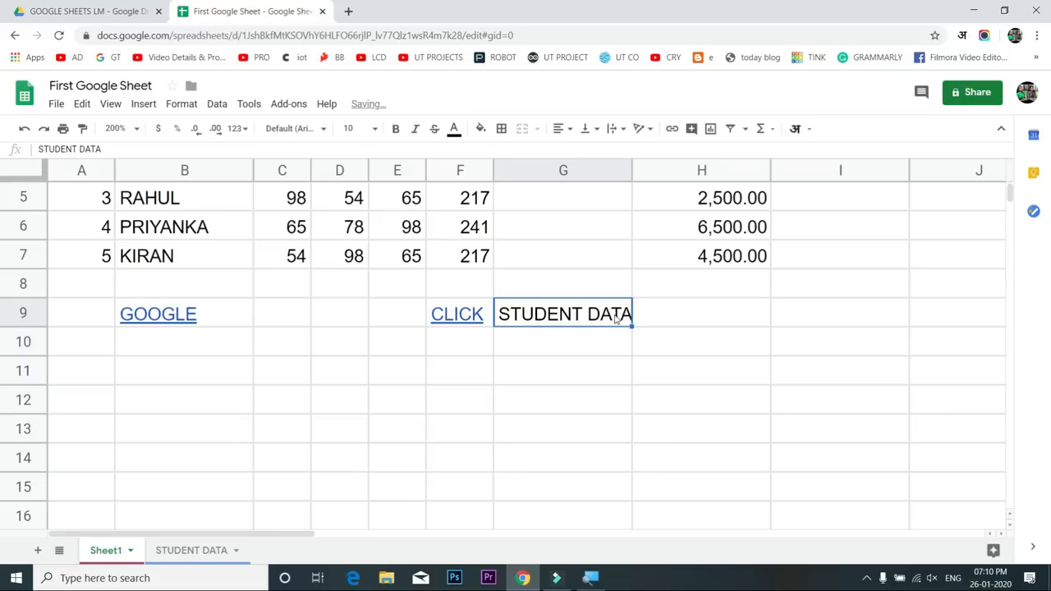
pyautogui.hotkey('ctrl', 'k')
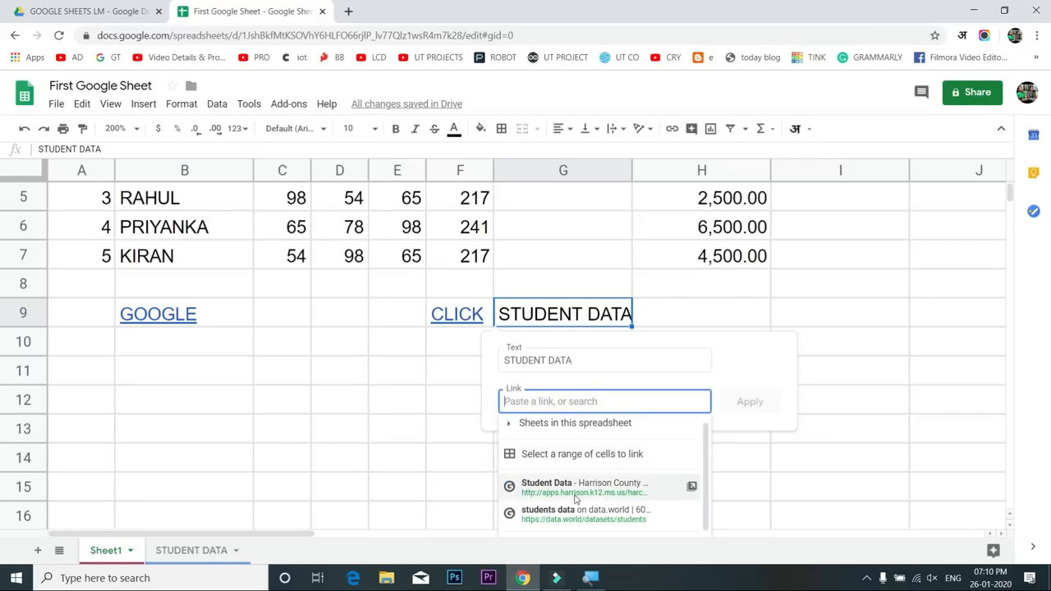
pyautogui.click(572, 424)
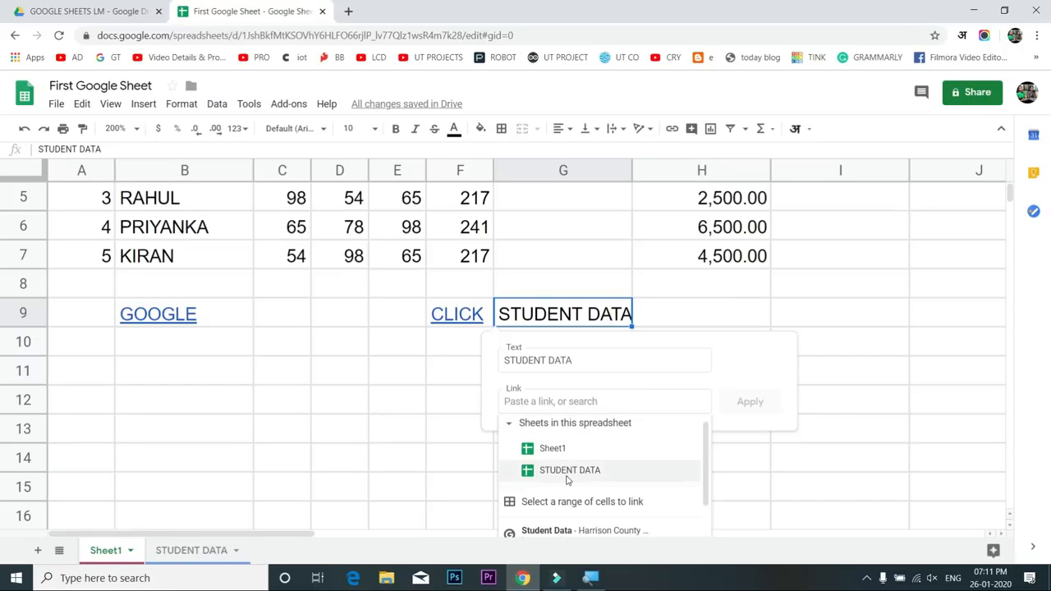
pyautogui.click(568, 471)
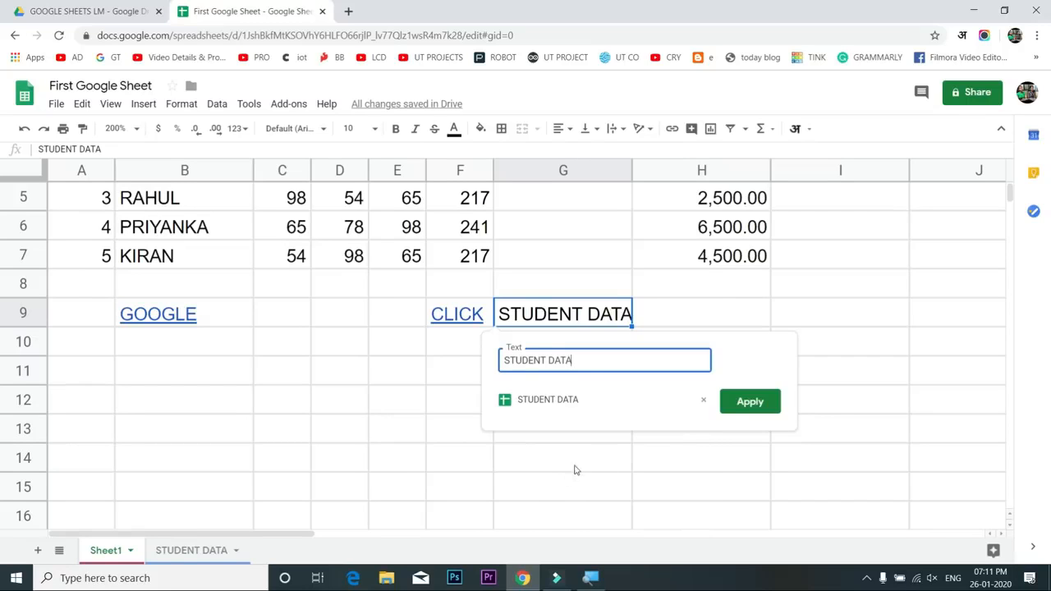
pyautogui.click(760, 402)
# Follow the link in G9 to the STUDENT DATA sheet, and return to the student table on Sheet1
pyautogui.moveTo(596, 307)
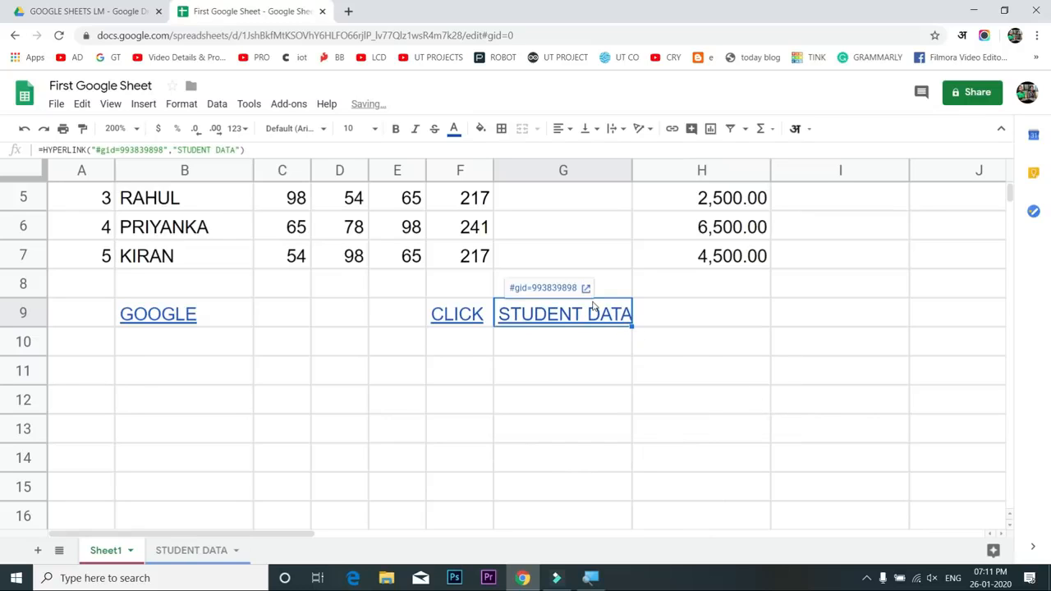
pyautogui.click(573, 293)
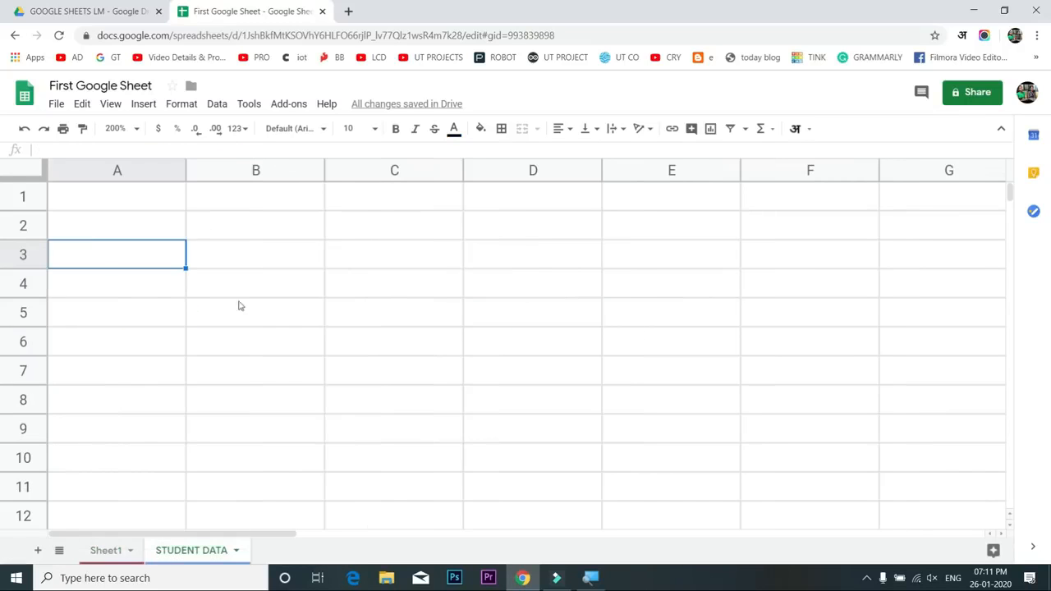
pyautogui.scroll(-3, 218, 390)
pyautogui.click(112, 551)
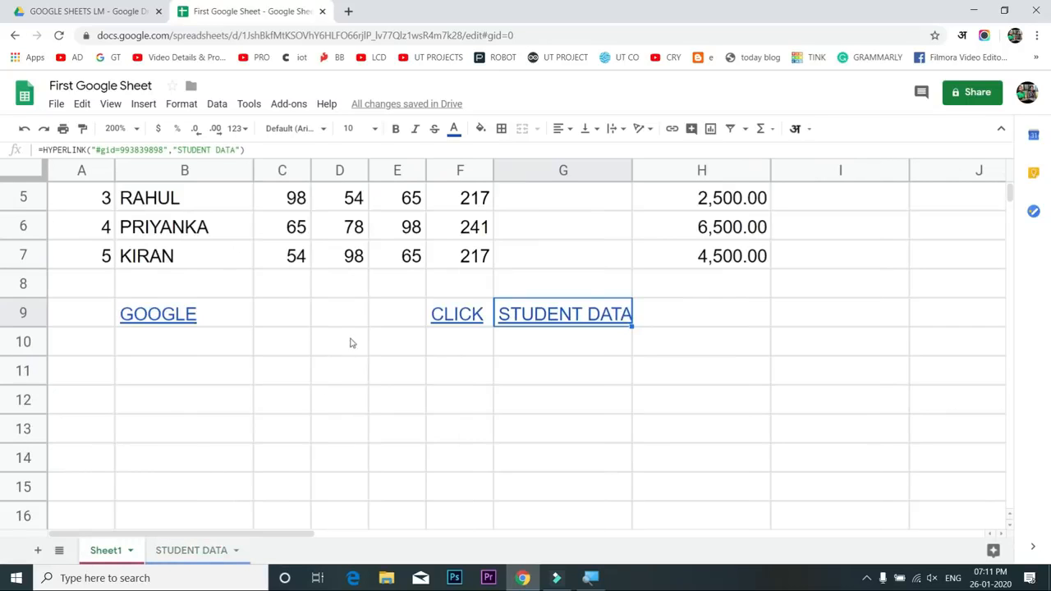
pyautogui.scroll(3, 353, 340)
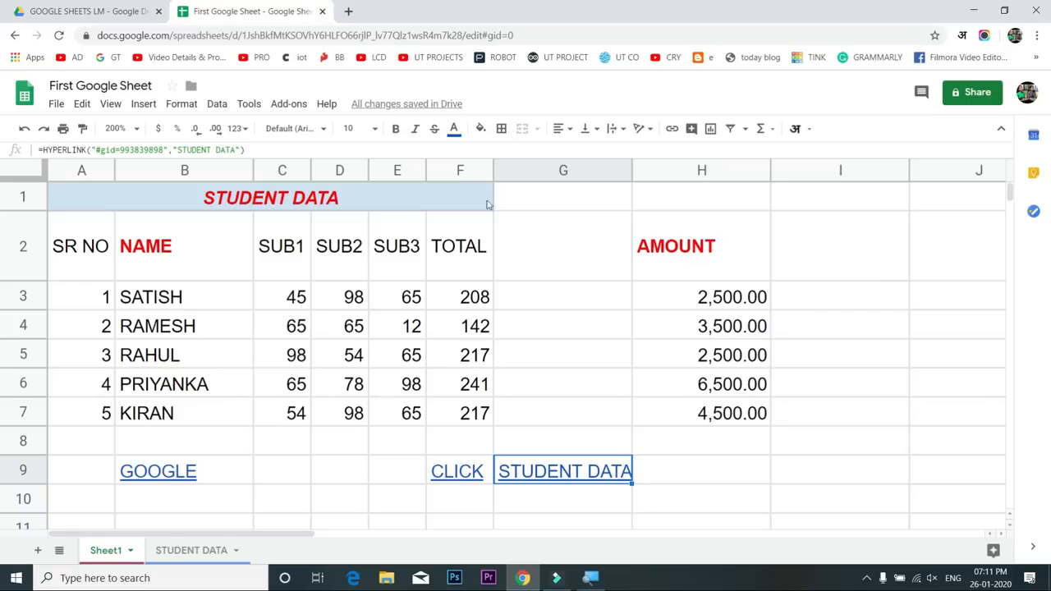
# Insert the comment ENTER AMOUNT IN RUPEESS on the AMOUNT heading in H2
pyautogui.click(584, 301)
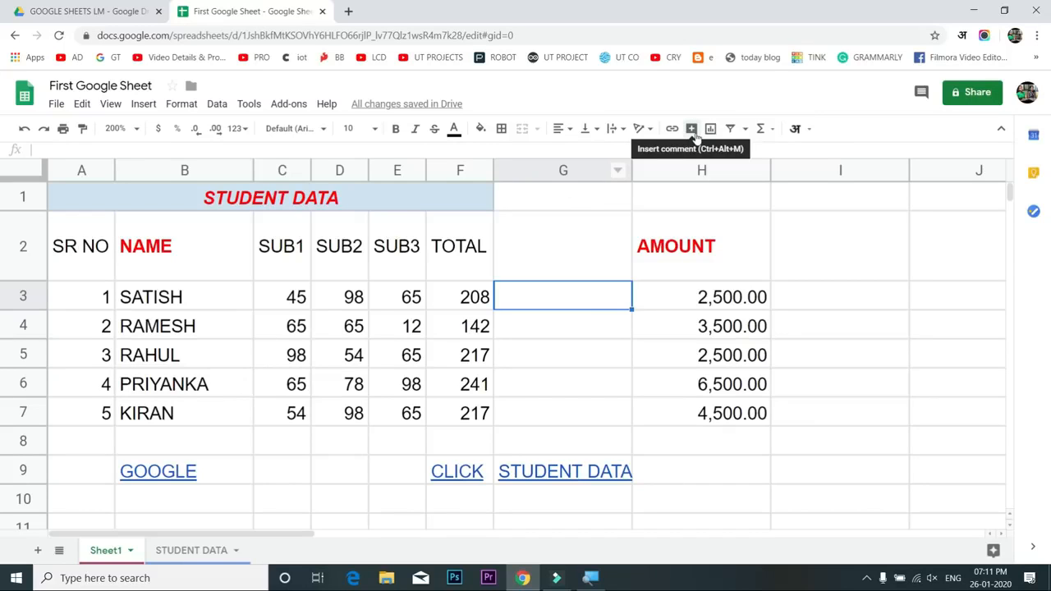
pyautogui.click(700, 251)
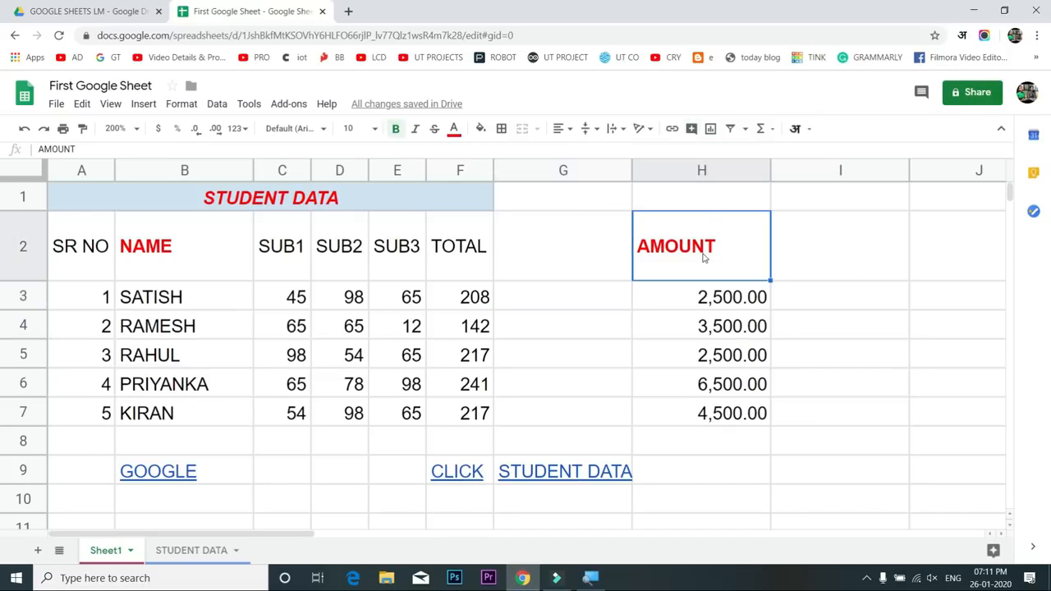
pyautogui.click(692, 129)
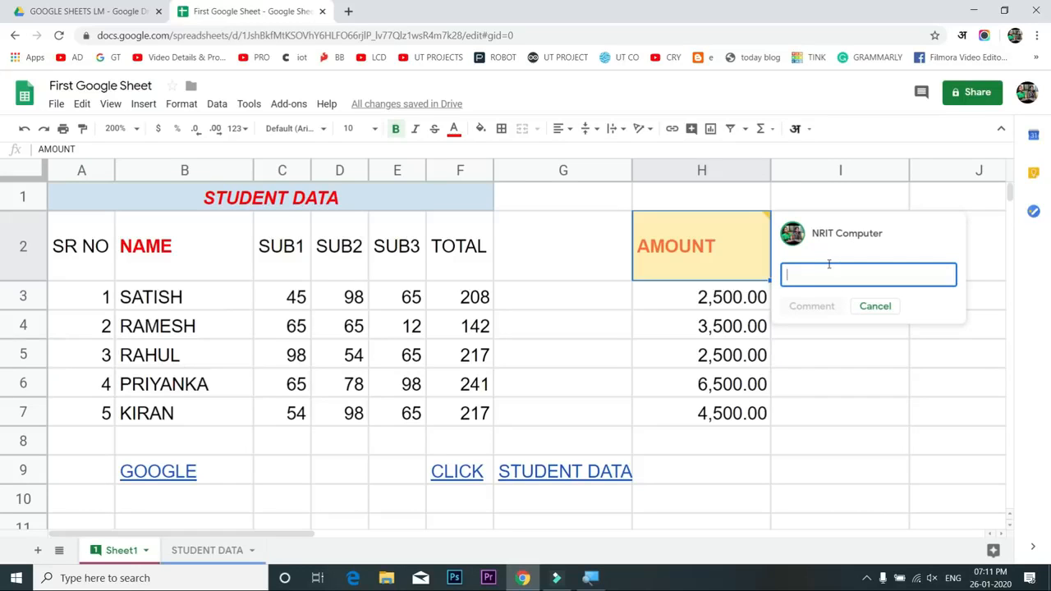
pyautogui.write('ENTER AMOUNT IN RUPEE')
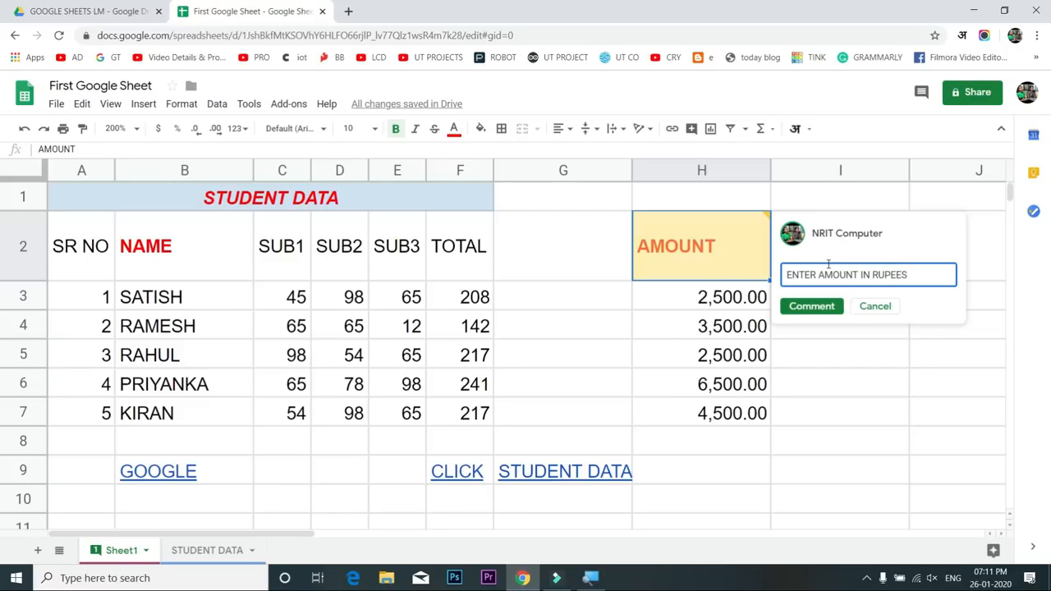
pyautogui.write('S')
pyautogui.click(836, 308)
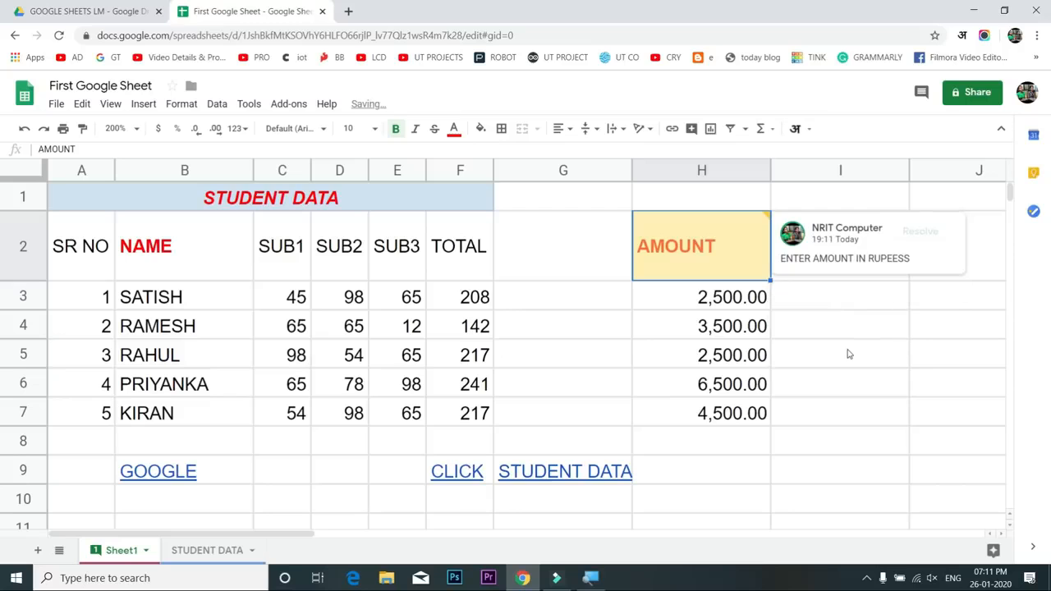
pyautogui.click(887, 337)
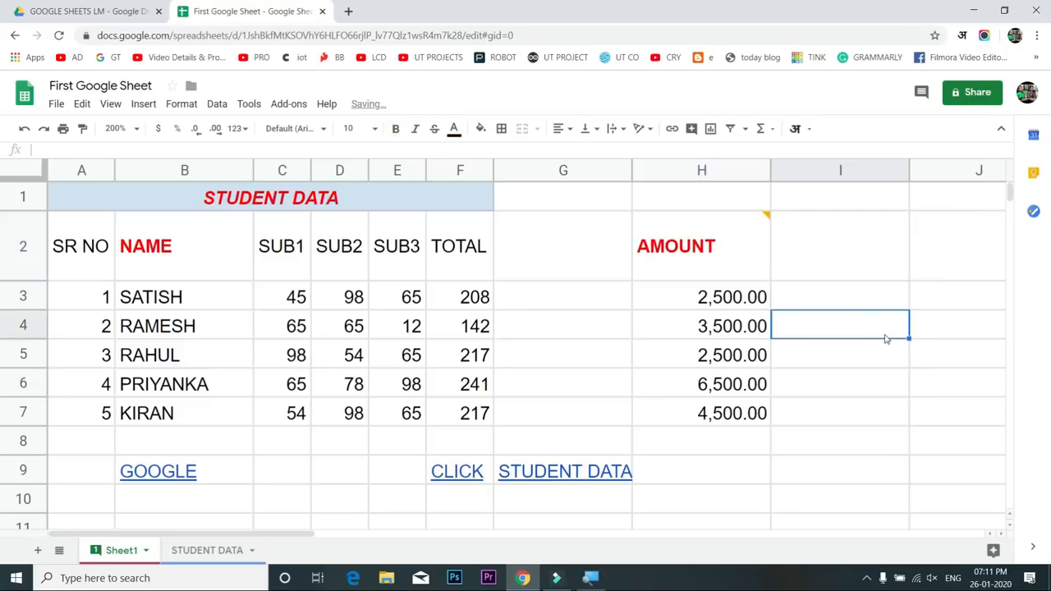
# Reopen the comment on the AMOUNT heading in H2 and resolve it
pyautogui.click(846, 254)
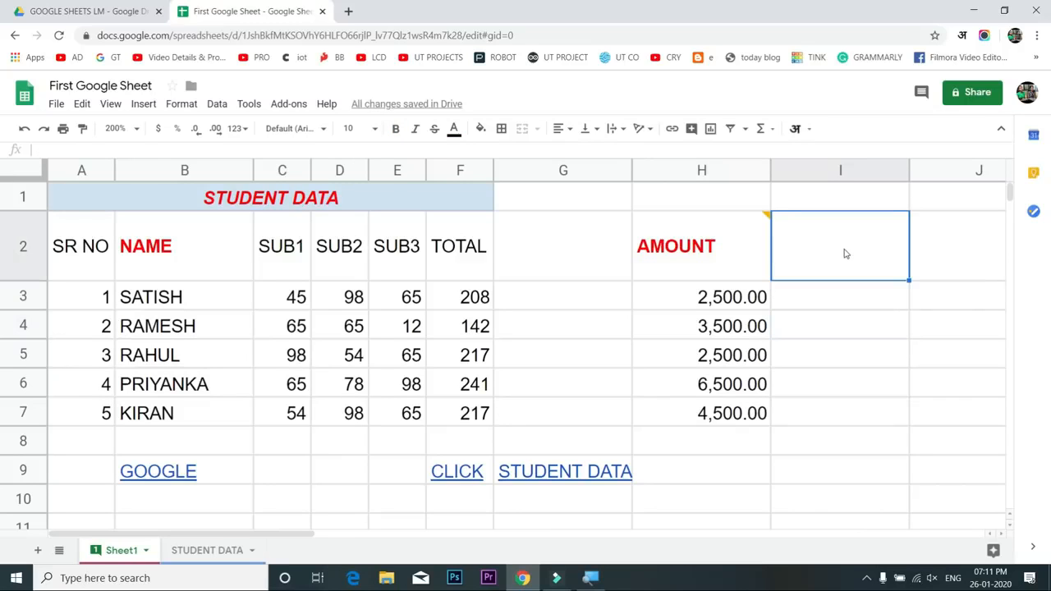
pyautogui.click(673, 266)
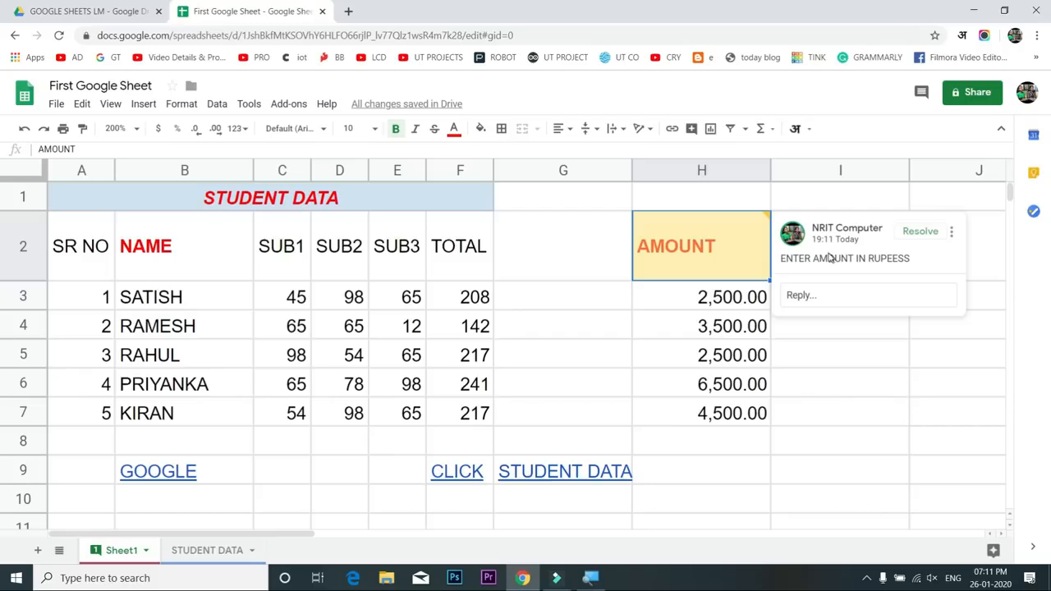
pyautogui.click(921, 234)
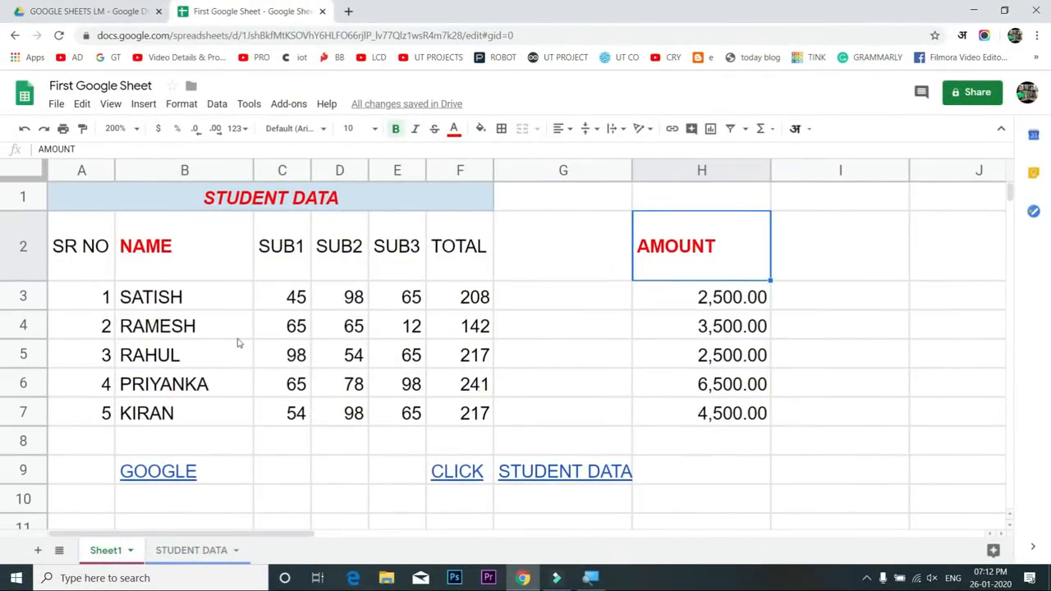
# Start sharing the spreadsheet with others and add the contact's e-mail as recipient
pyautogui.click(238, 337)
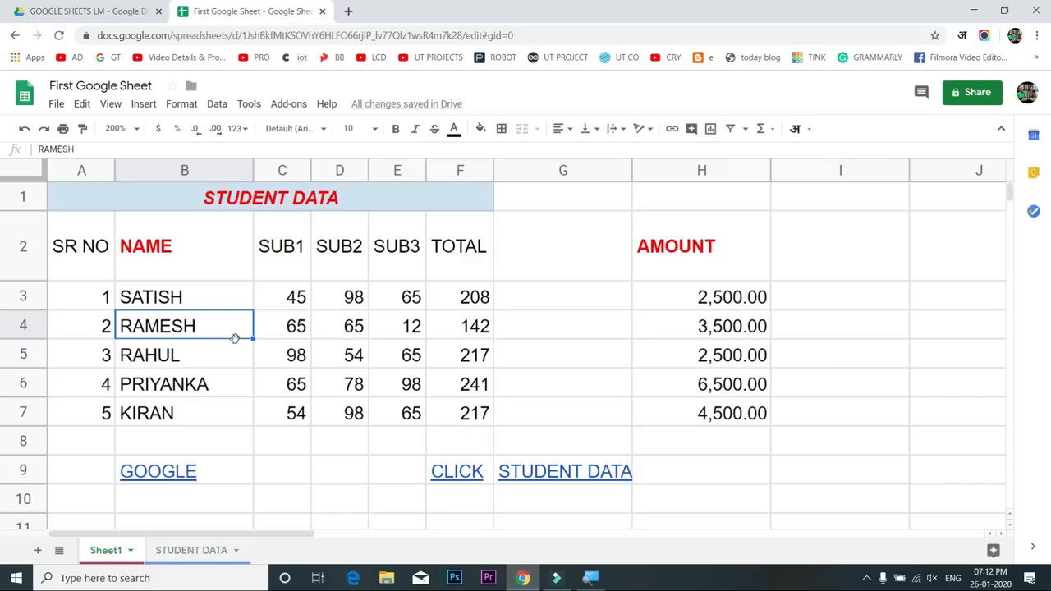
pyautogui.scroll(-2, 389, 397)
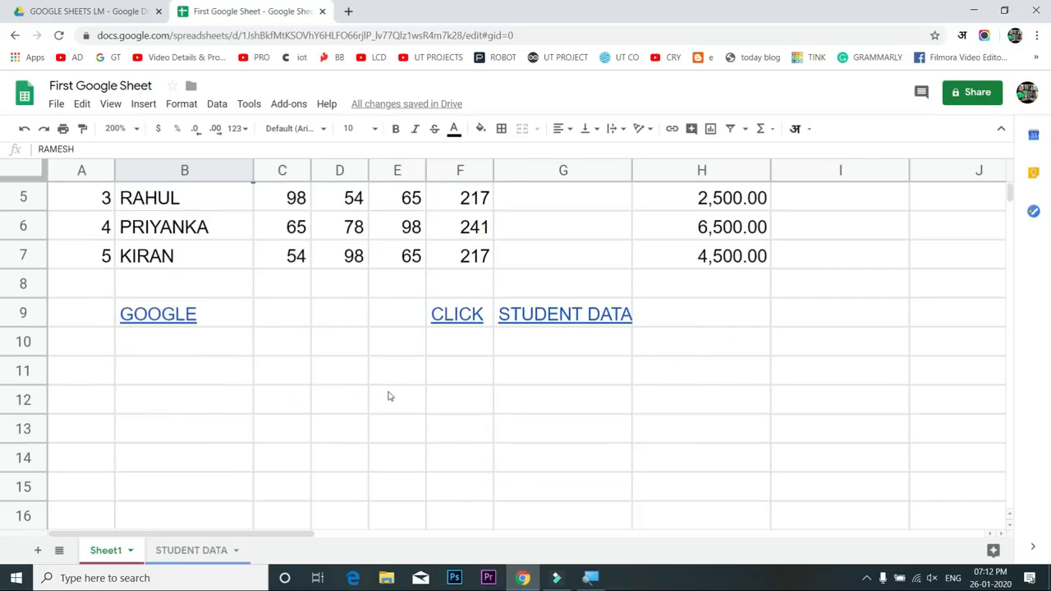
pyautogui.click(348, 366)
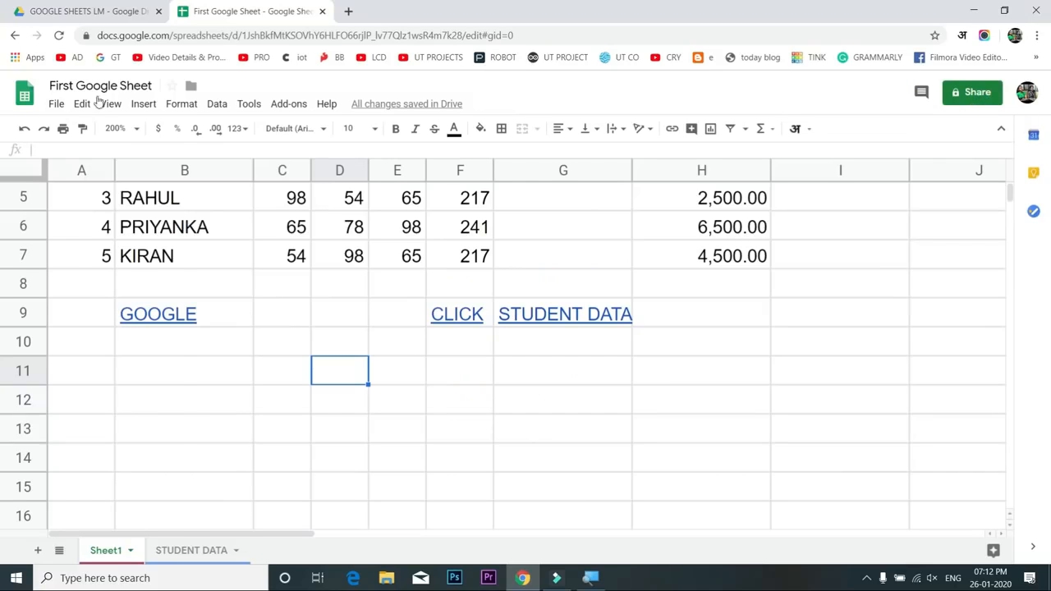
pyautogui.click(55, 104)
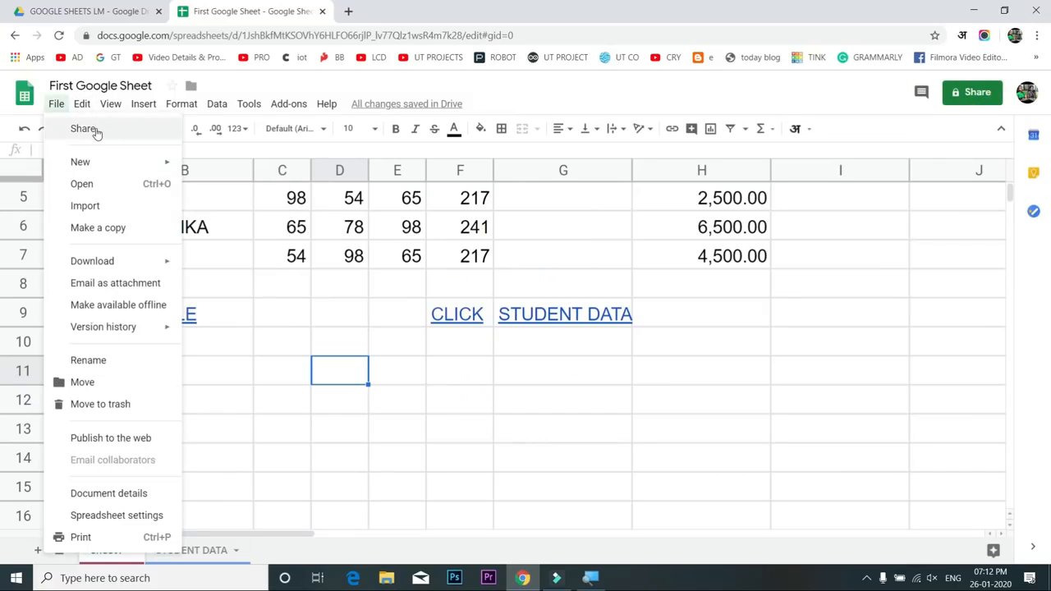
pyautogui.click(83, 129)
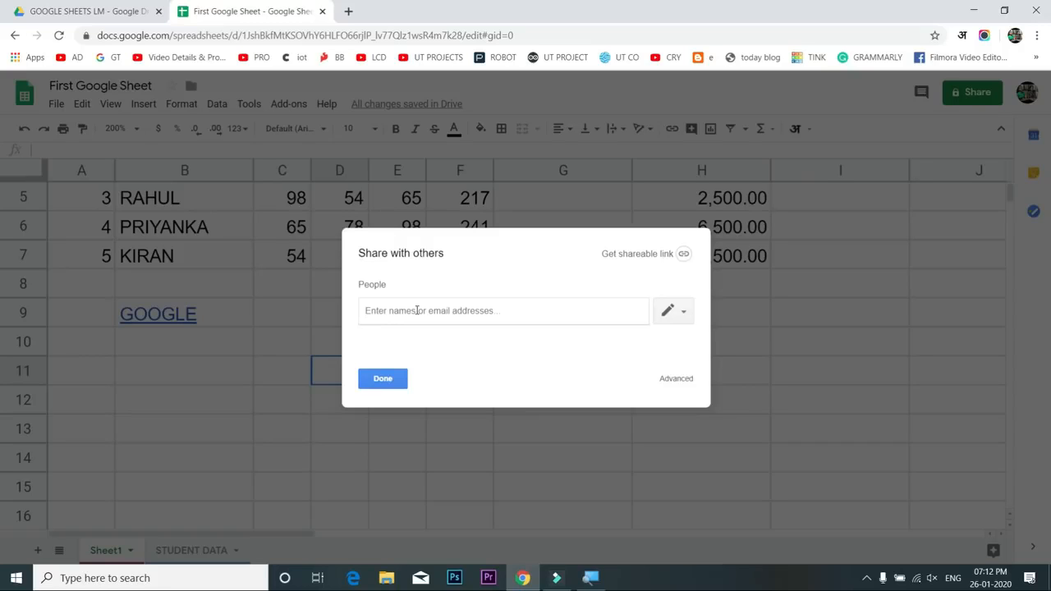
pyautogui.write('exa')
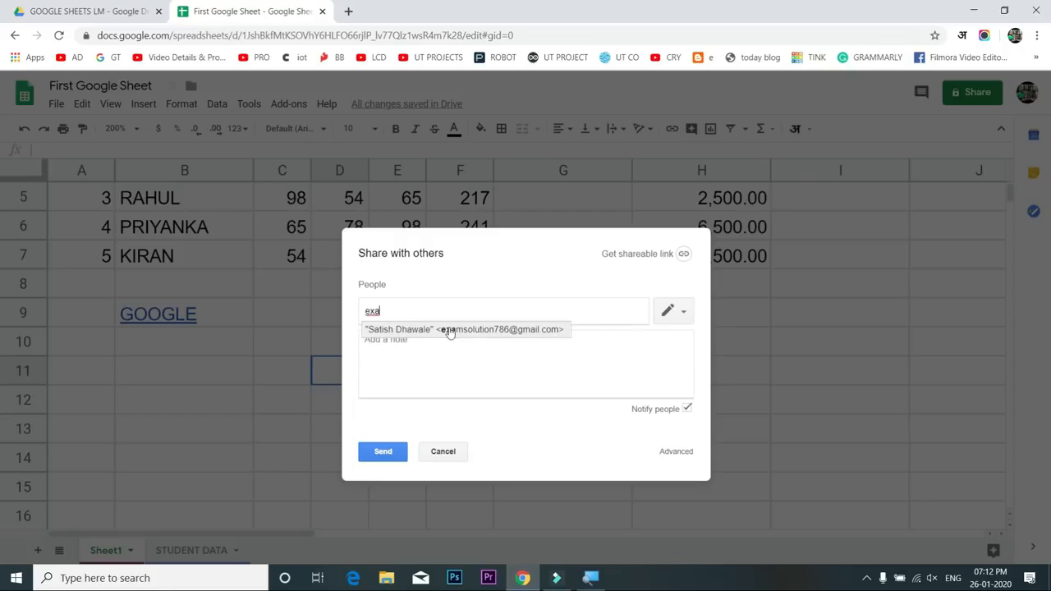
pyautogui.click(450, 330)
# Add the note "please check it out", choose Can edit access for the recipient and send the sharing invitation
pyautogui.click(468, 348)
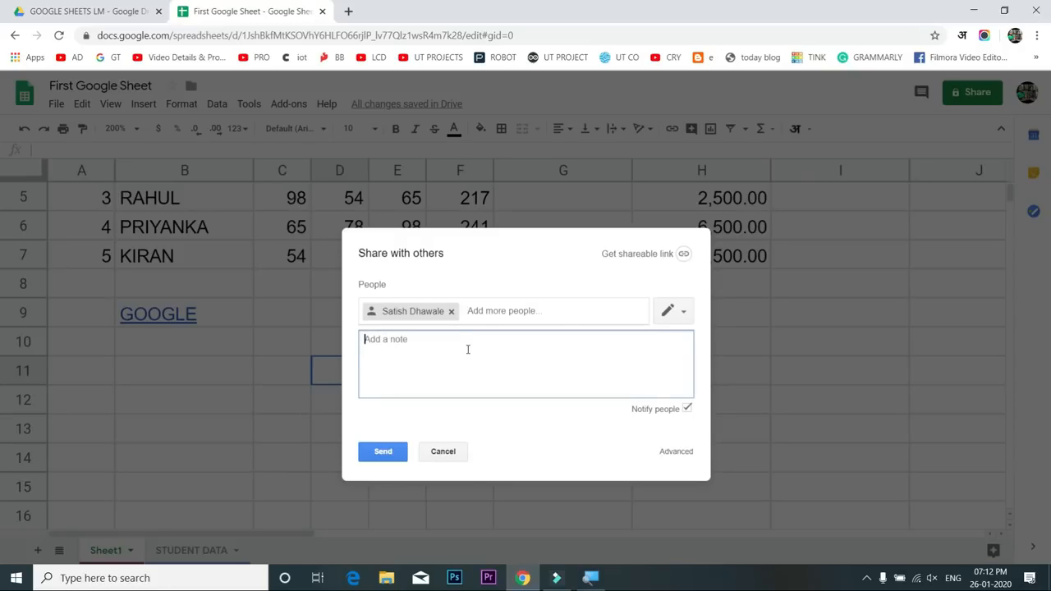
pyautogui.write('please check it out')
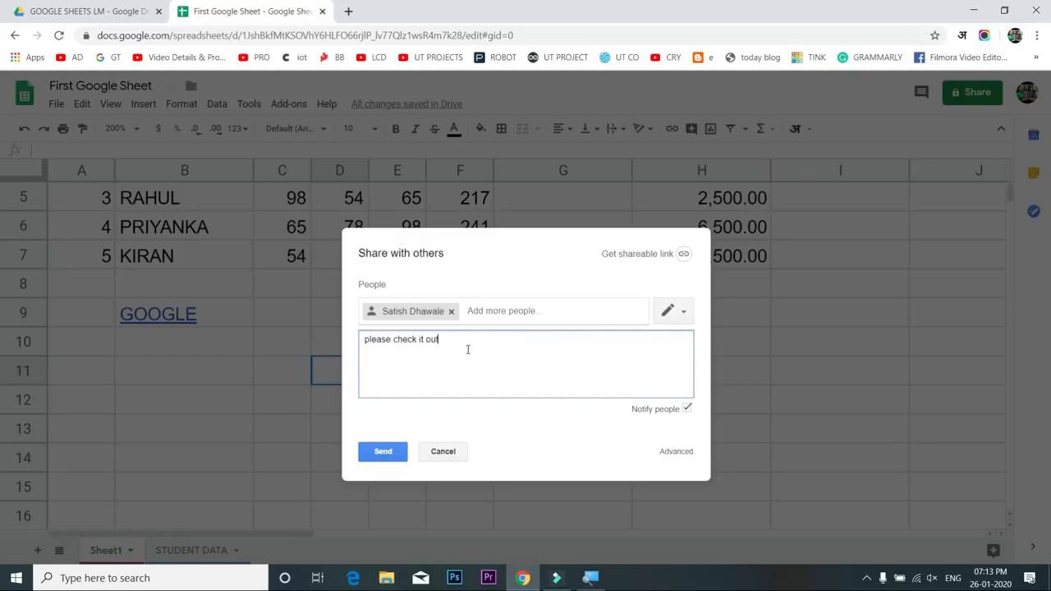
pyautogui.click(685, 313)
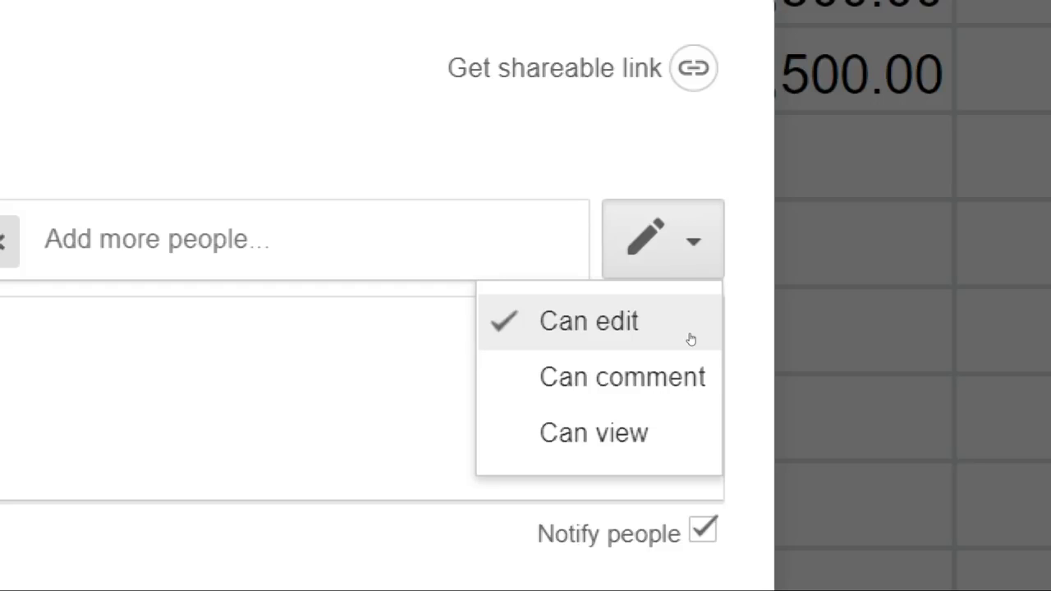
pyautogui.click(691, 339)
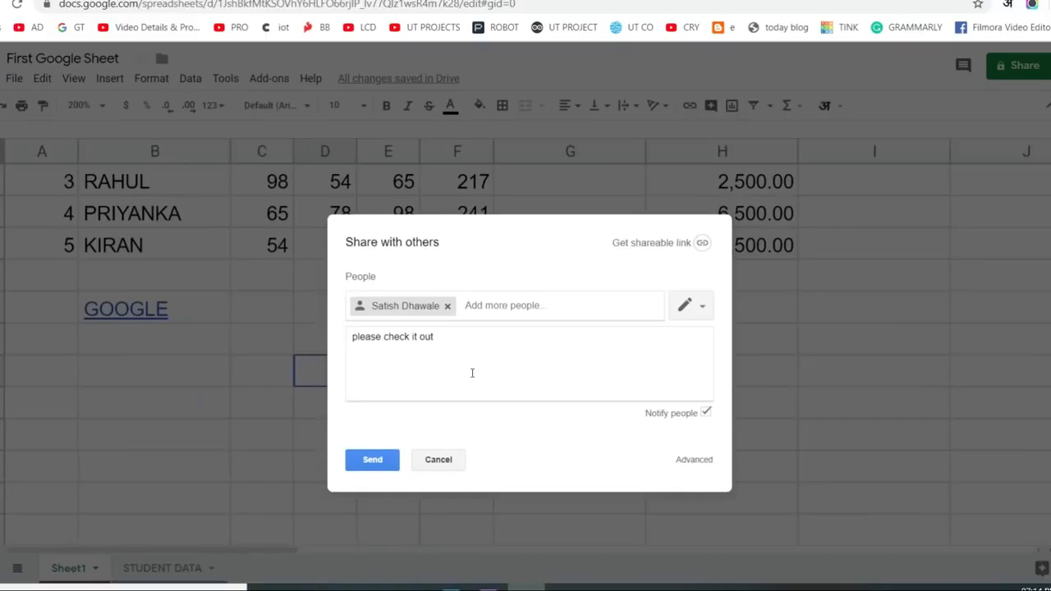
pyautogui.click(383, 452)
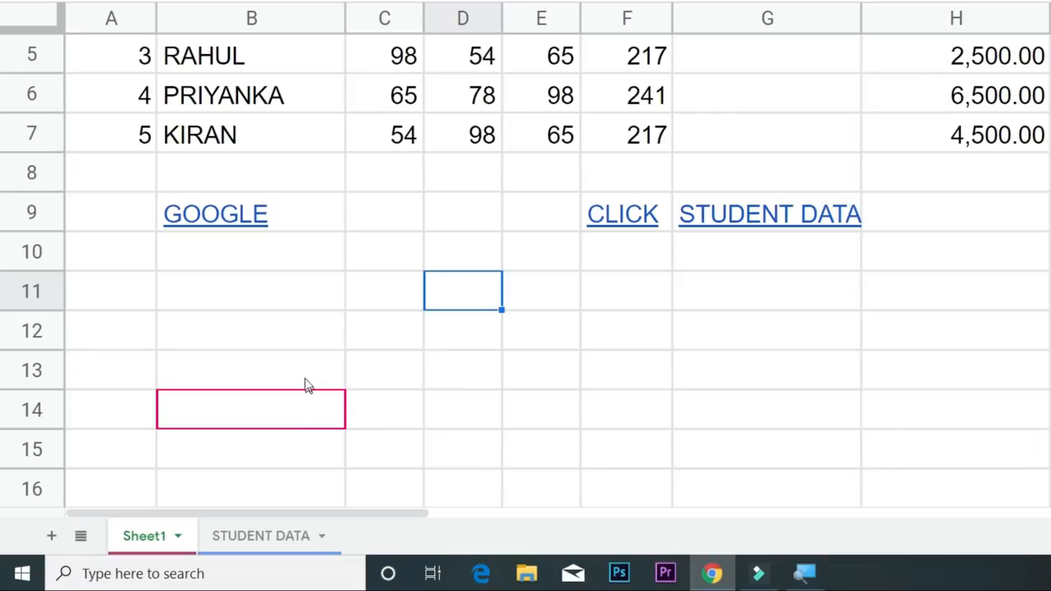
# Move the selection among the empty cells below the table and watch the collaborator's cursor and entries in the shared sheet
pyautogui.click(846, 268)
pyautogui.click(708, 306)
pyautogui.click(388, 293)
pyautogui.click(289, 297)
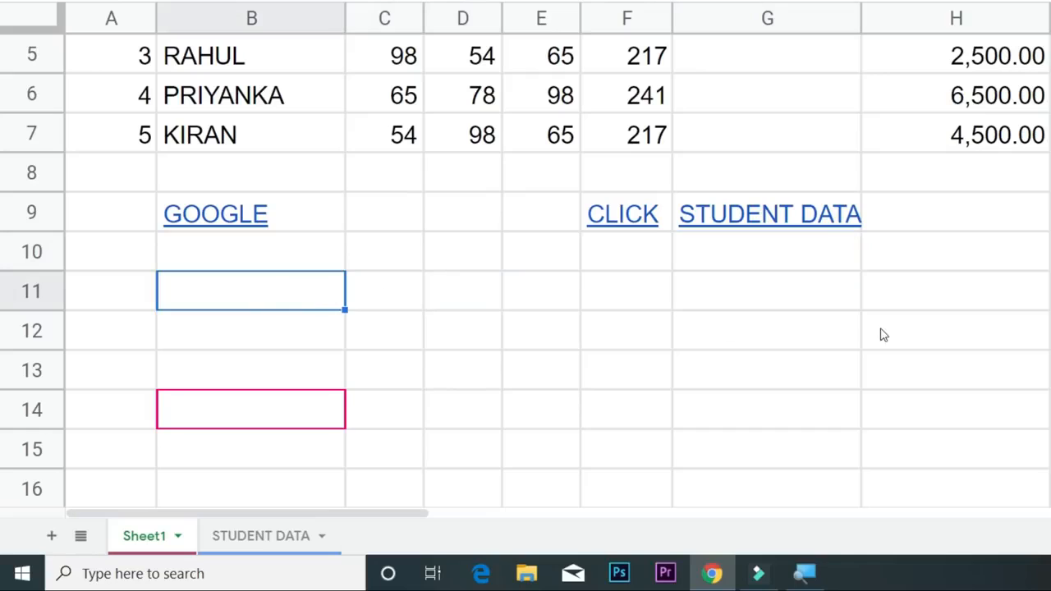
pyautogui.click(881, 334)
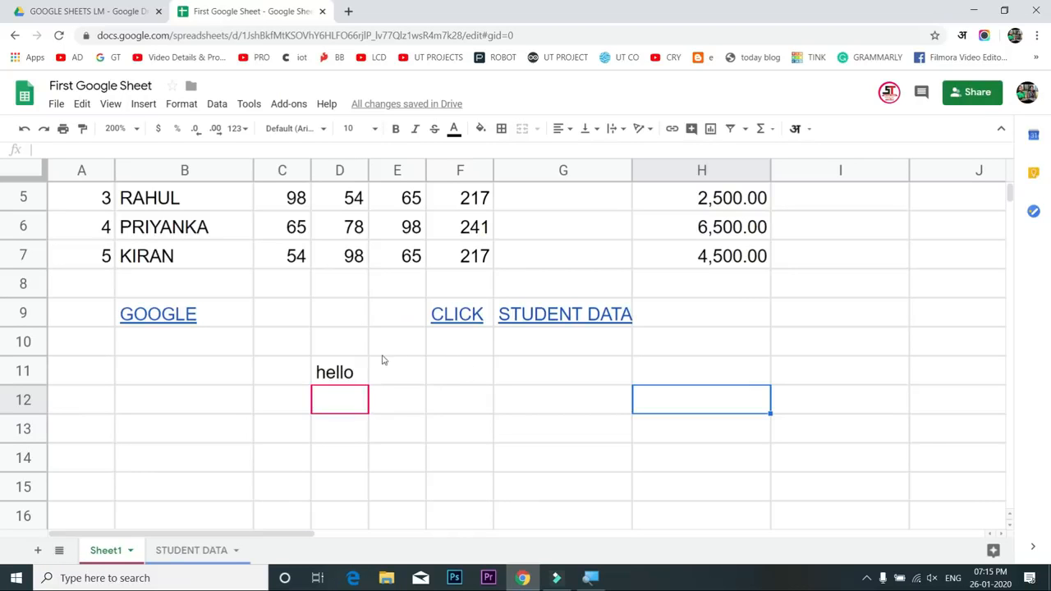
pyautogui.click(562, 371)
pyautogui.click(563, 396)
pyautogui.click(444, 382)
pyautogui.click(436, 399)
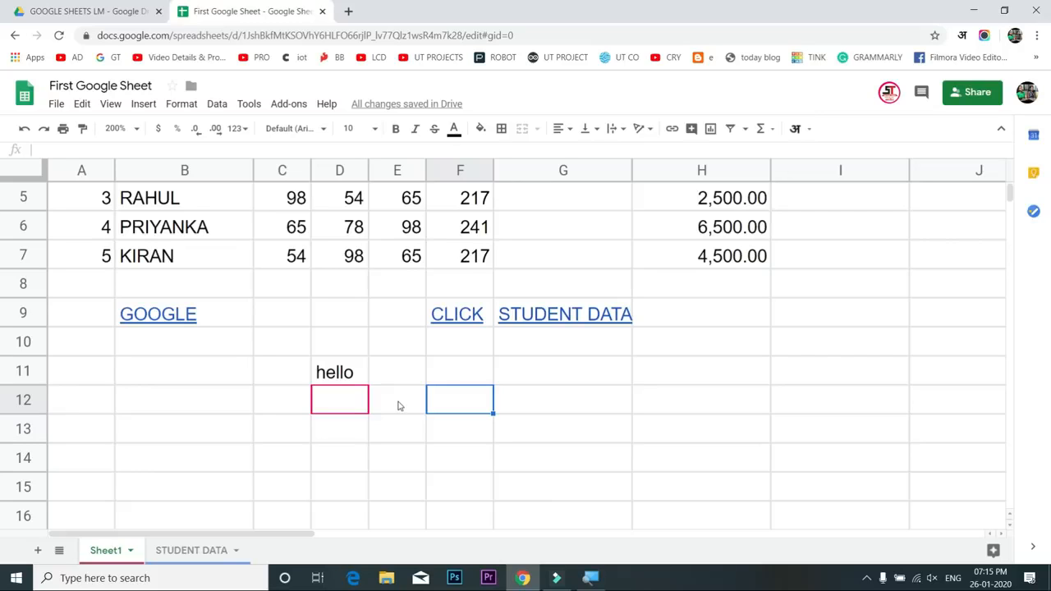
pyautogui.click(420, 352)
pyautogui.click(429, 394)
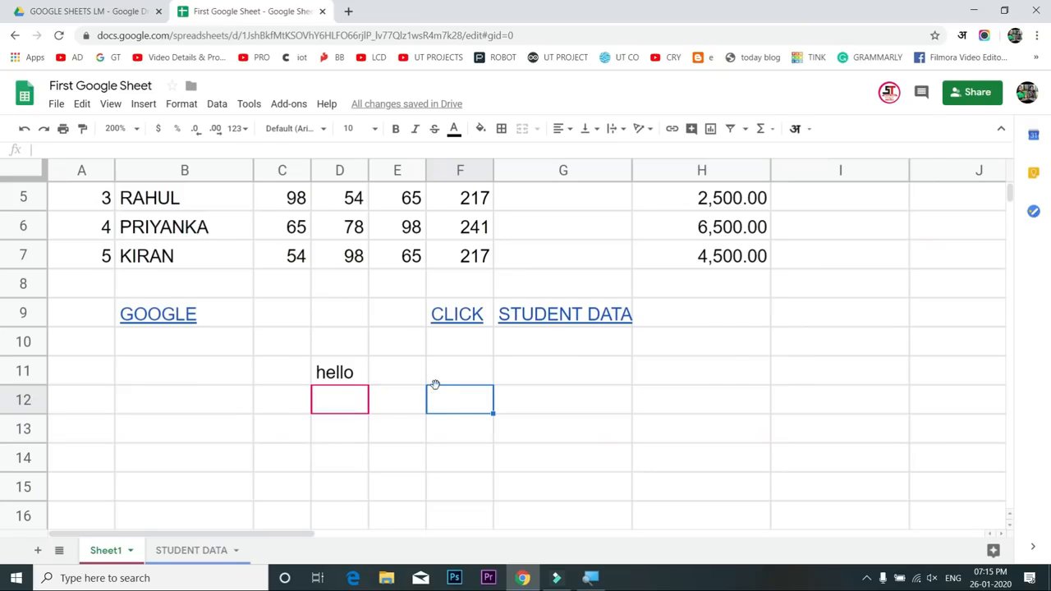
# Insert a chart from the NAME, SUB1, SUB2 and SUB3 data in B2:E7
pyautogui.scroll(4, 435, 384)
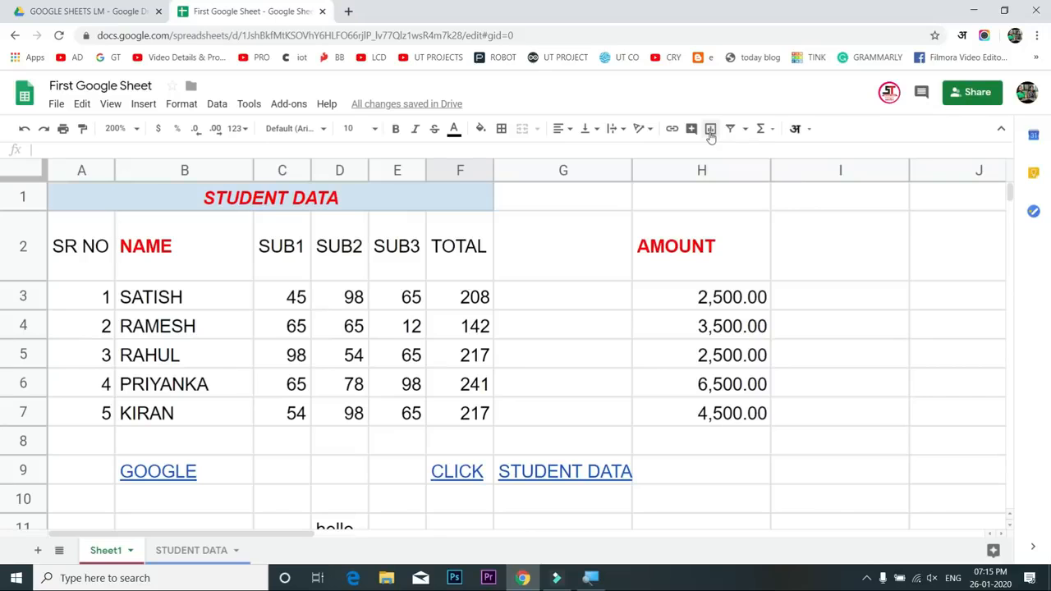
pyautogui.moveTo(94, 246); pyautogui.dragTo(168, 263)
pyautogui.moveTo(197, 296); pyautogui.dragTo(459, 413)
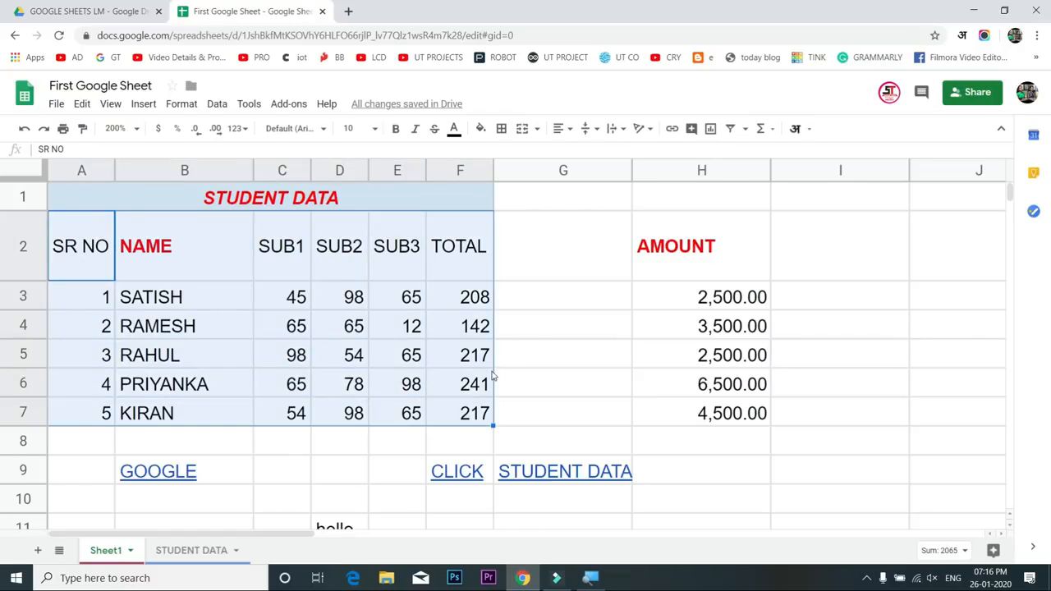
pyautogui.moveTo(211, 256); pyautogui.dragTo(486, 411)
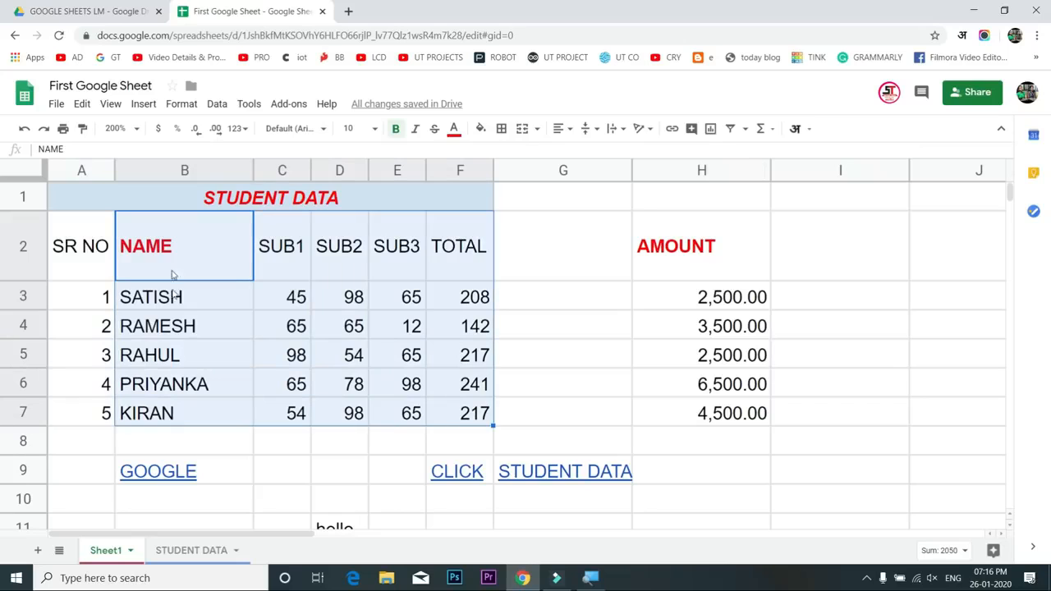
pyautogui.moveTo(212, 249); pyautogui.dragTo(397, 406)
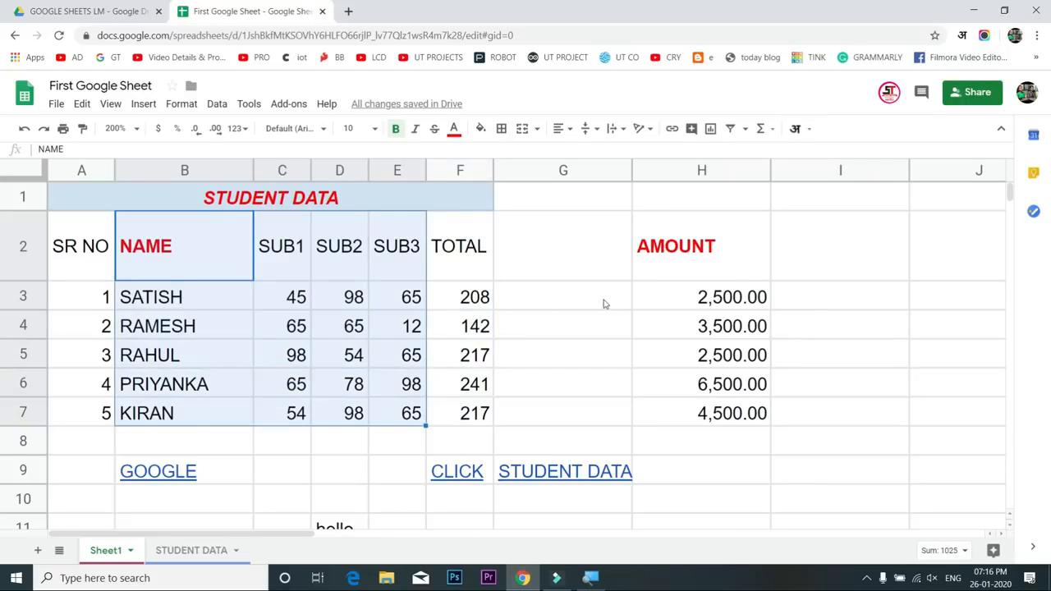
pyautogui.click(711, 129)
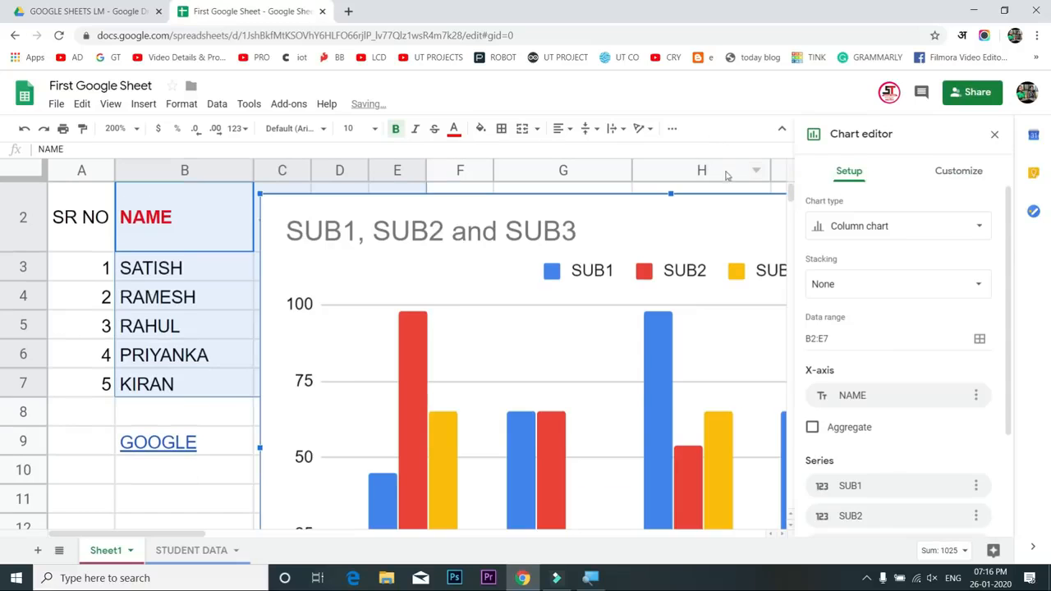
# Shrink the subject marks chart and place it below the student table, across columns B to G
pyautogui.moveTo(369, 209); pyautogui.dragTo(227, 199)
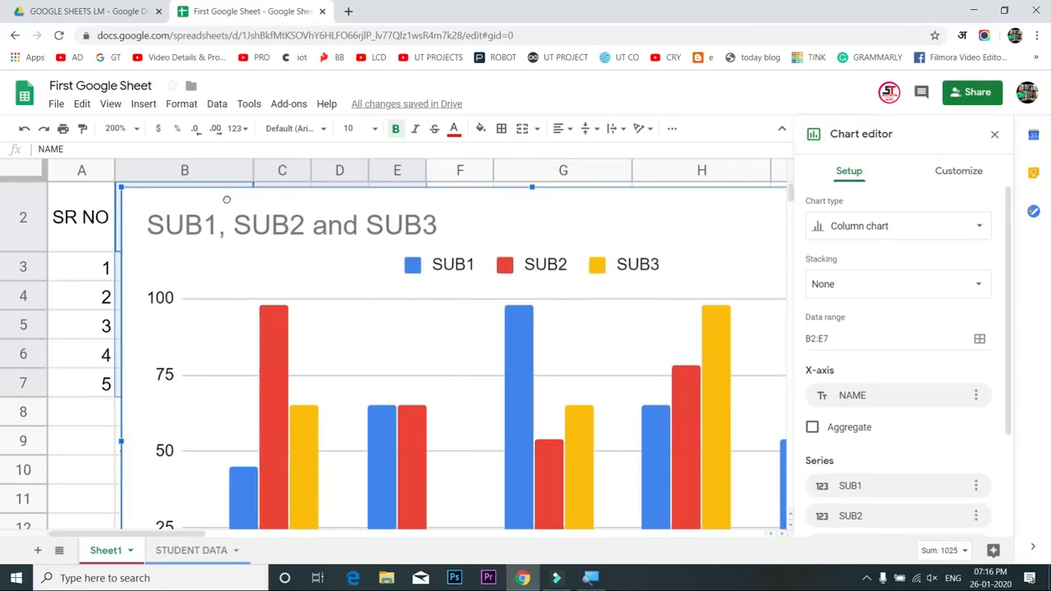
pyautogui.moveTo(123, 188); pyautogui.dragTo(466, 399)
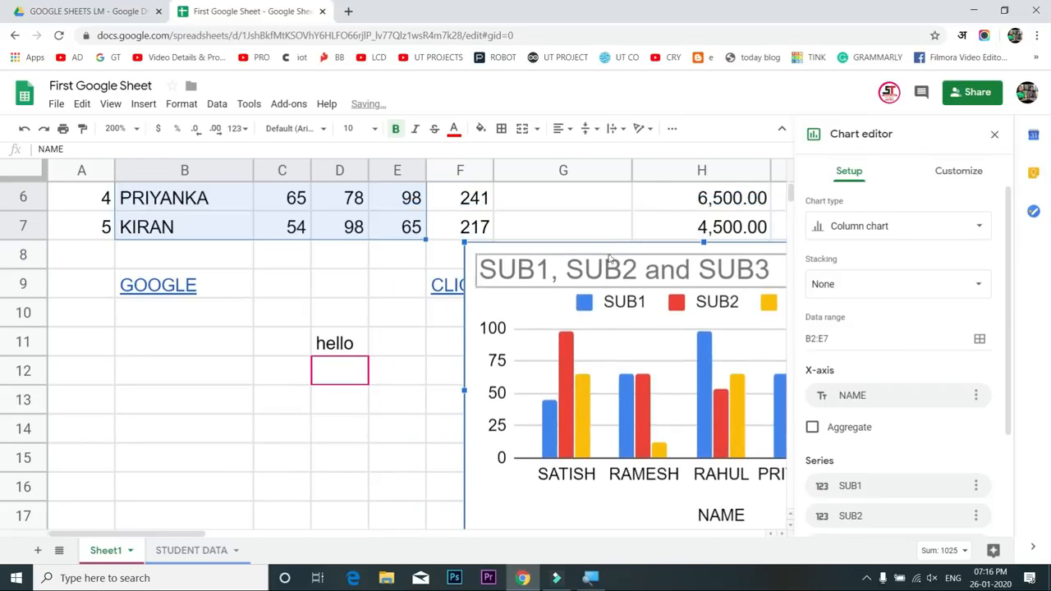
pyautogui.moveTo(629, 257); pyautogui.dragTo(334, 226)
# Delete the chart's title "SUB1, SUB2 and SUB3" and shift the chart slightly down
pyautogui.click(367, 247)
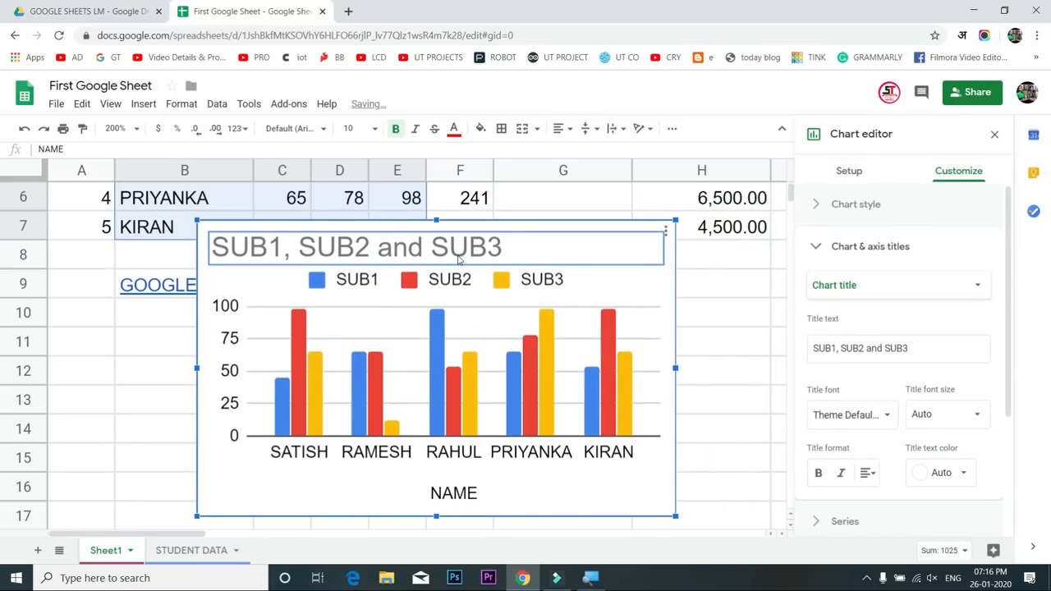
pyautogui.press('Delete')
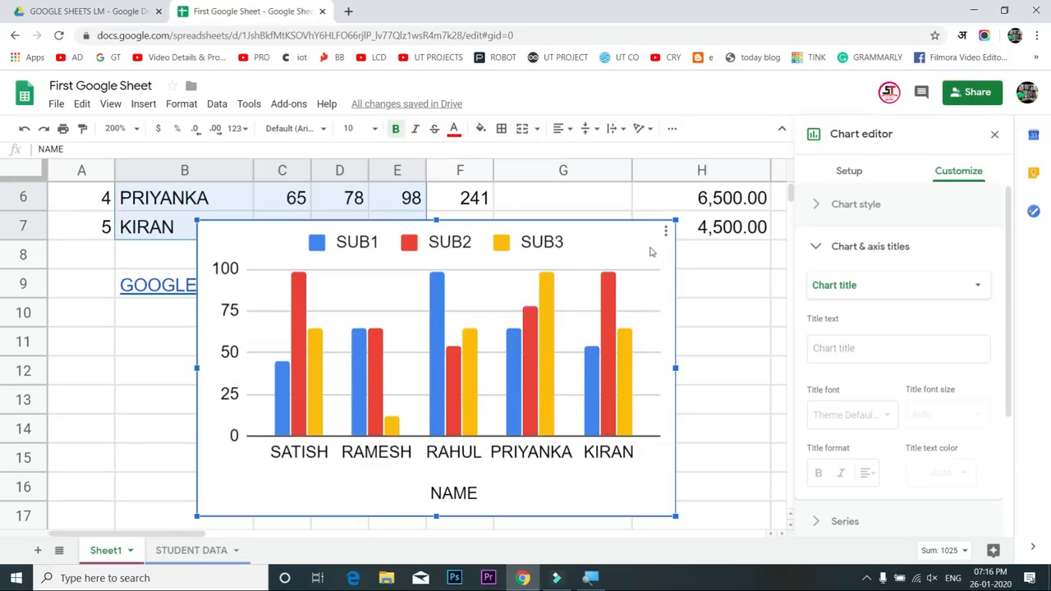
pyautogui.moveTo(621, 240); pyautogui.dragTo(605, 253)
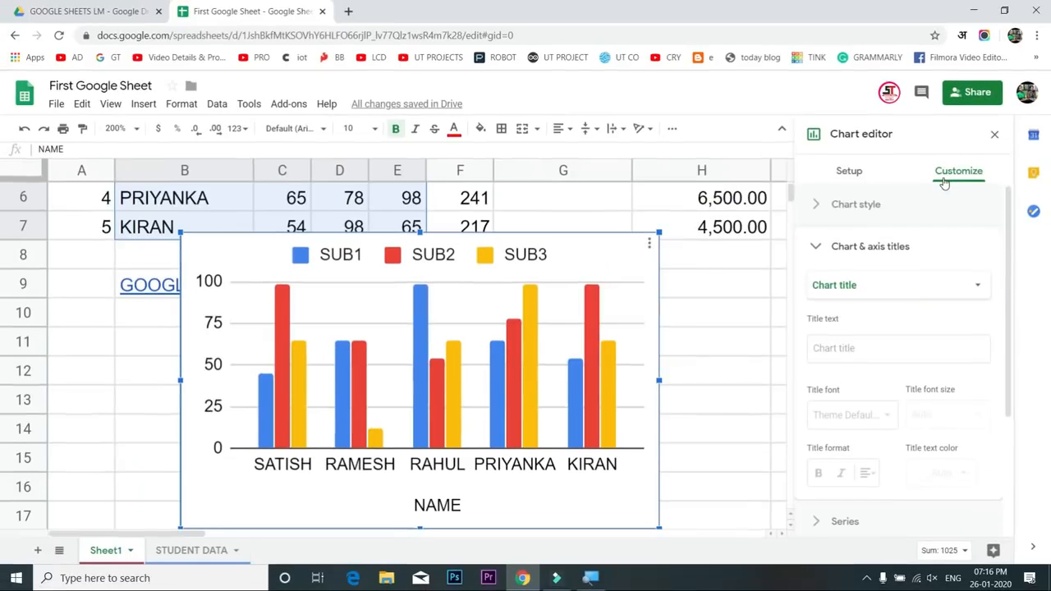
# Look over the chart's style options, including its background color choices
pyautogui.click(854, 204)
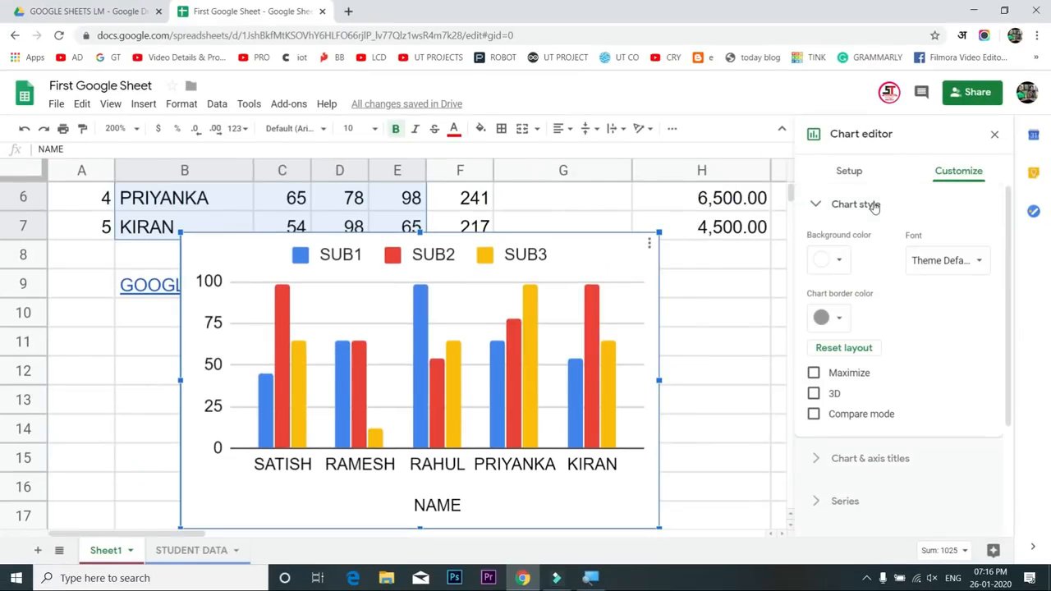
pyautogui.click(846, 259)
pyautogui.click(845, 258)
pyautogui.click(864, 204)
pyautogui.click(856, 179)
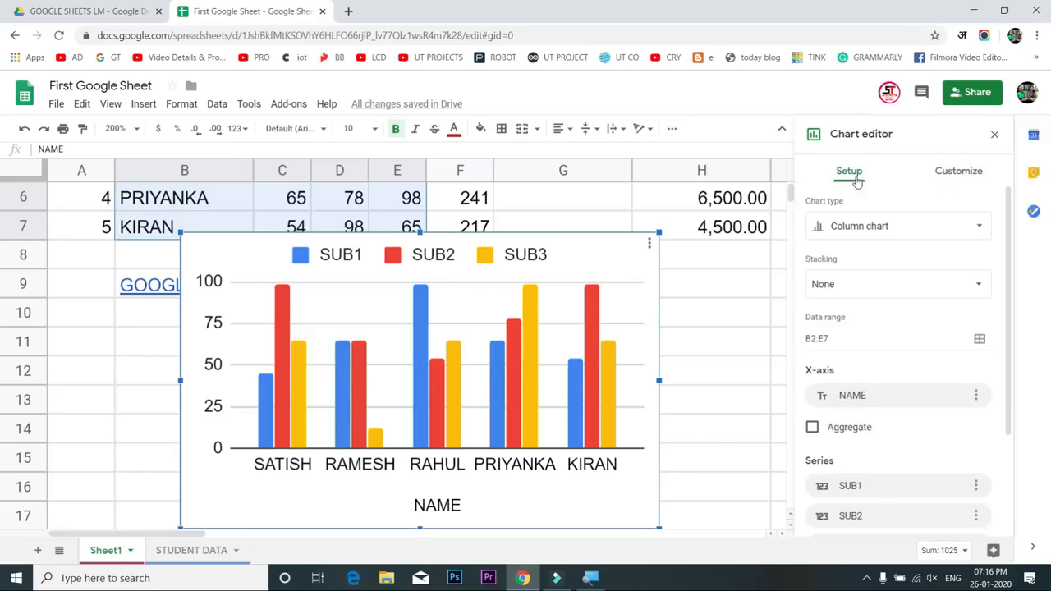
# Change the chart type to a smooth line chart and on to a combo chart
pyautogui.click(972, 237)
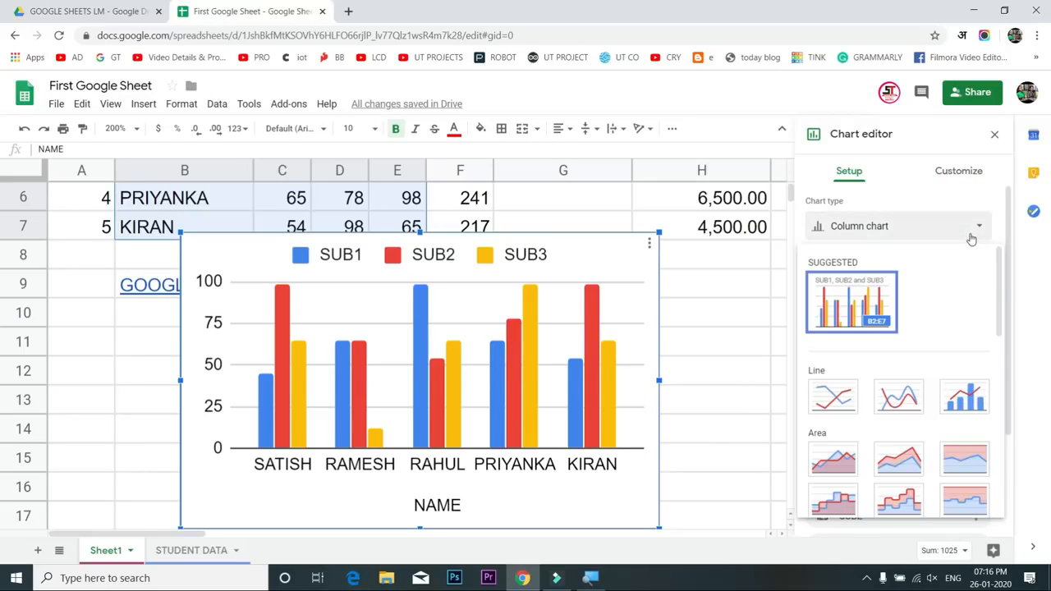
pyautogui.click(911, 399)
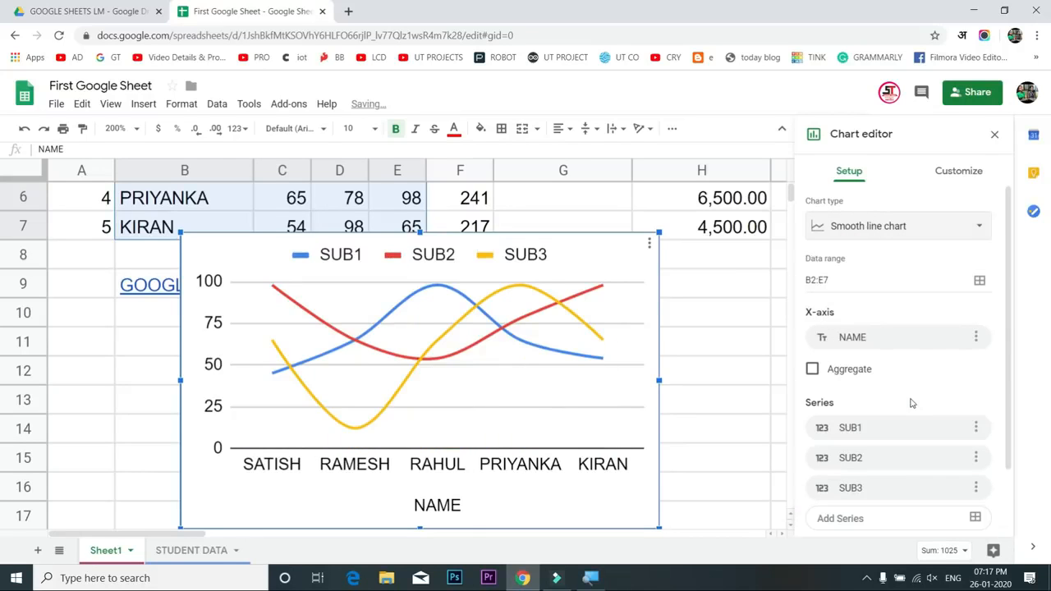
pyautogui.click(973, 229)
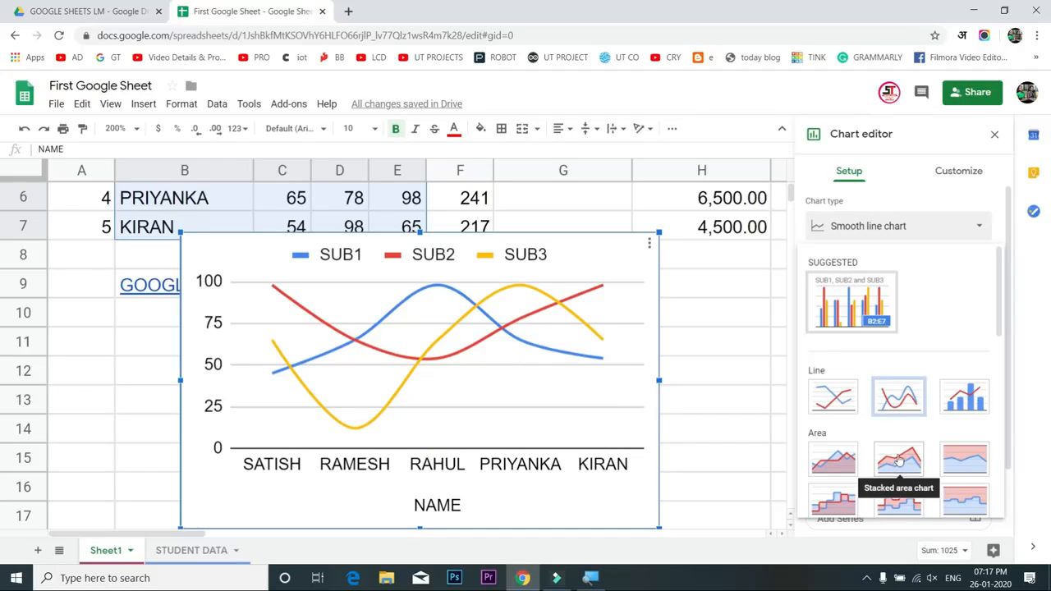
pyautogui.click(957, 396)
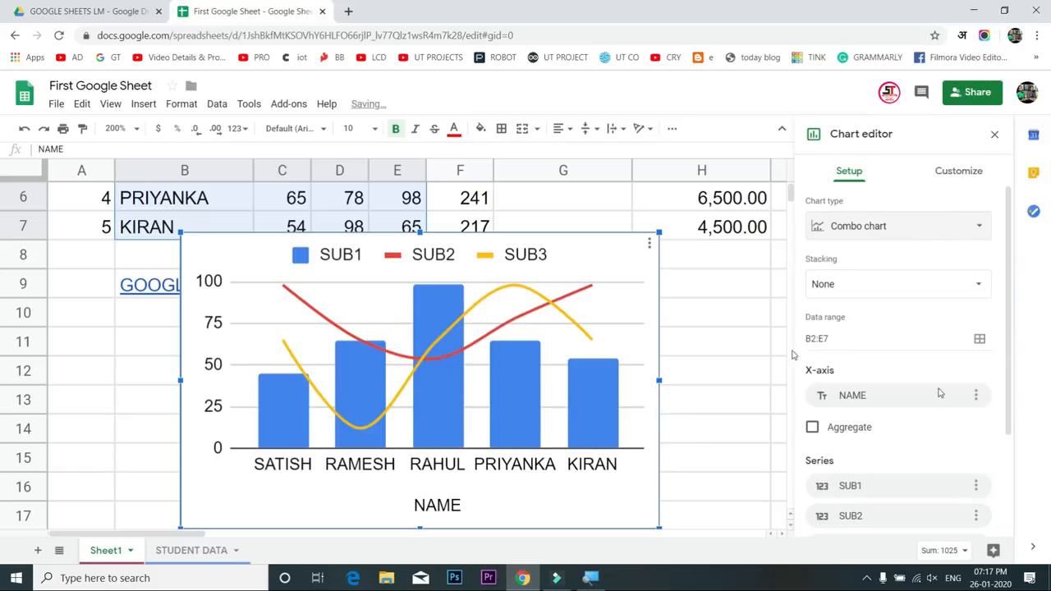
# Browse the available chart types and change the chart to a scatter chart
pyautogui.click(976, 227)
pyautogui.scroll(-10, 873, 402)
pyautogui.scroll(5, 873, 402)
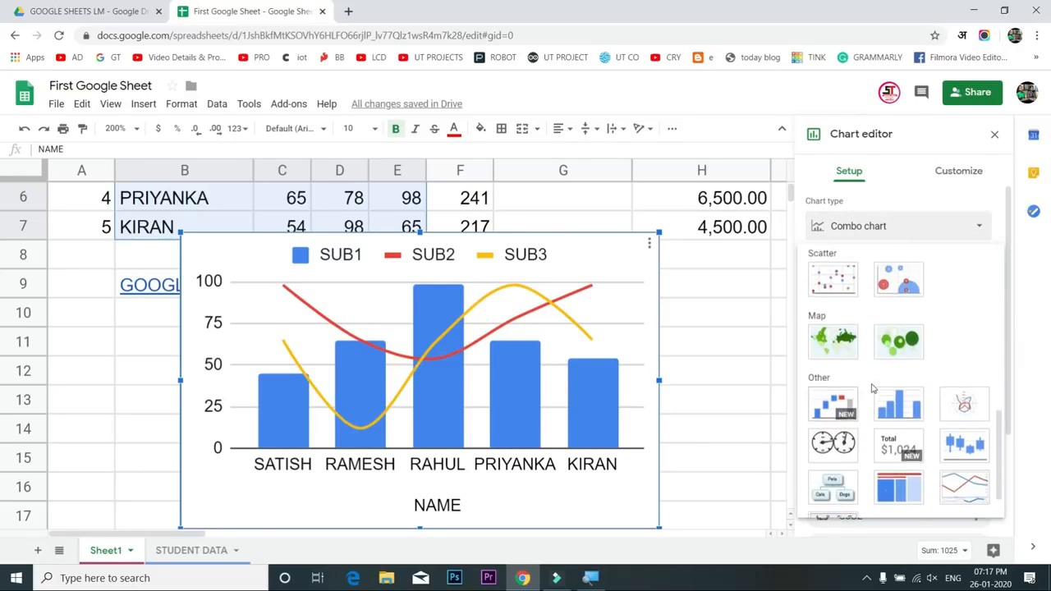
pyautogui.scroll(-5, 872, 385)
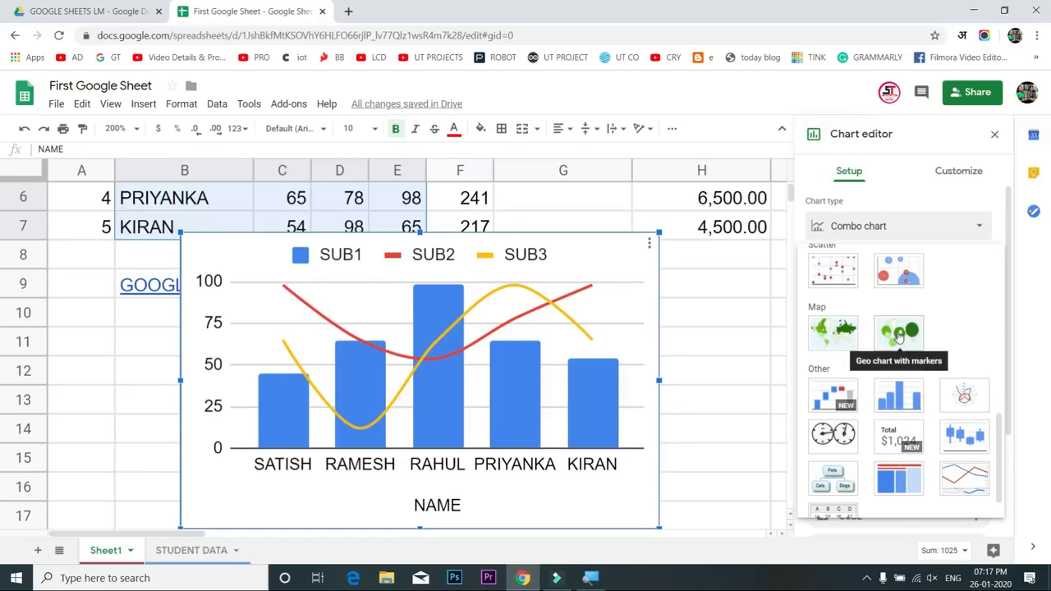
pyautogui.scroll(2, 898, 335)
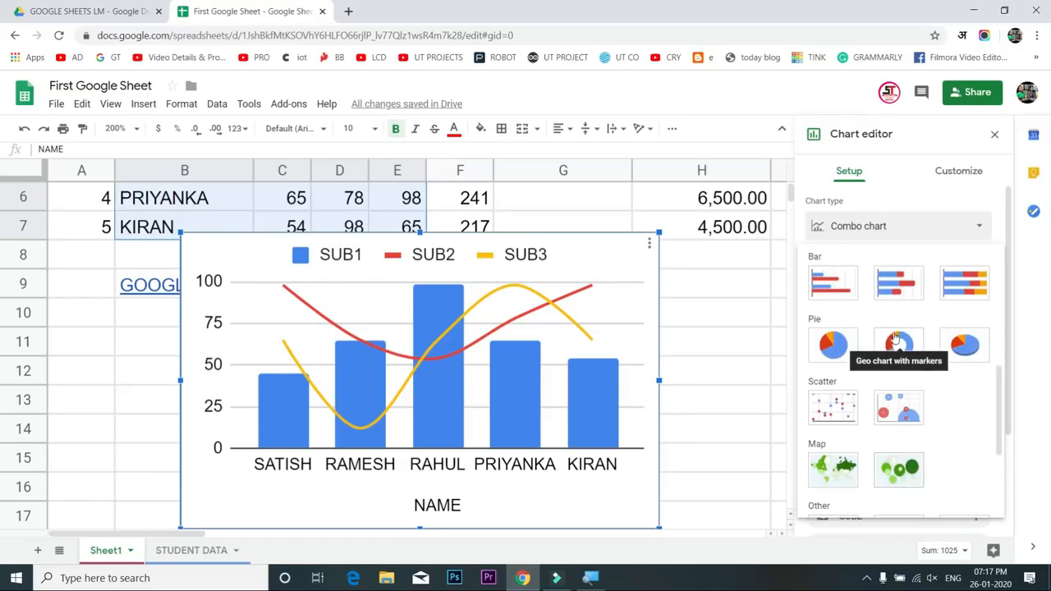
pyautogui.click(837, 406)
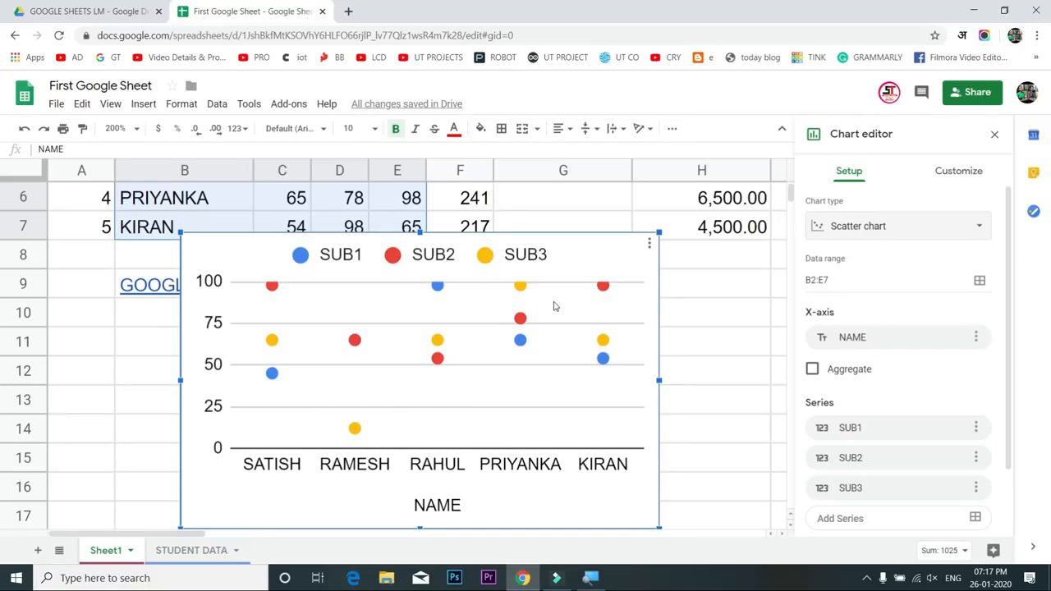
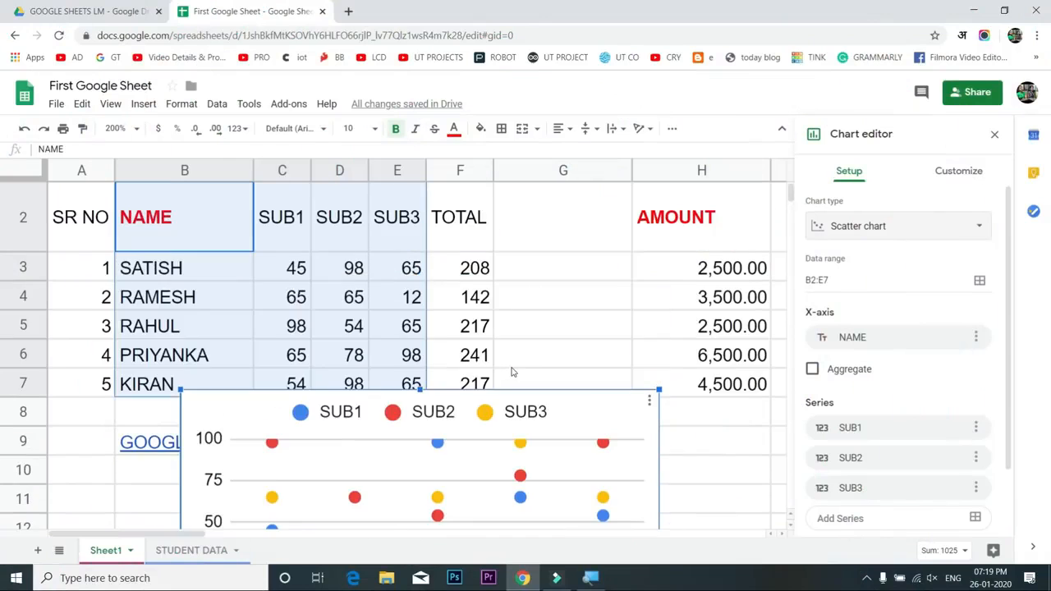
# Widen the scatter chart slightly further into column H
pyautogui.scroll(-1, 511, 371)
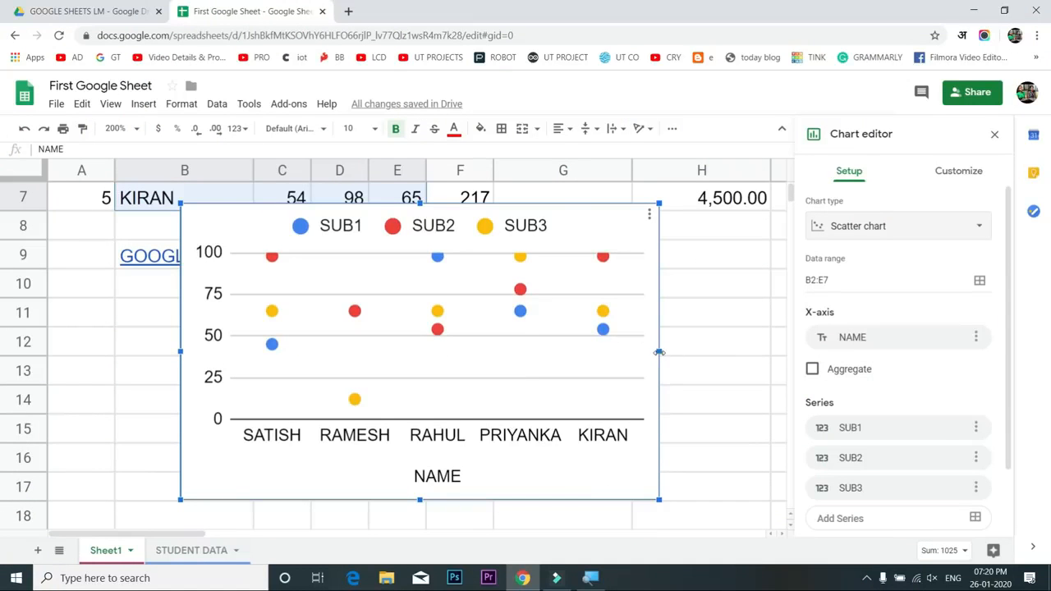
pyautogui.moveTo(658, 352); pyautogui.dragTo(688, 353)
pyautogui.click(734, 353)
pyautogui.click(599, 497)
pyautogui.click(601, 485)
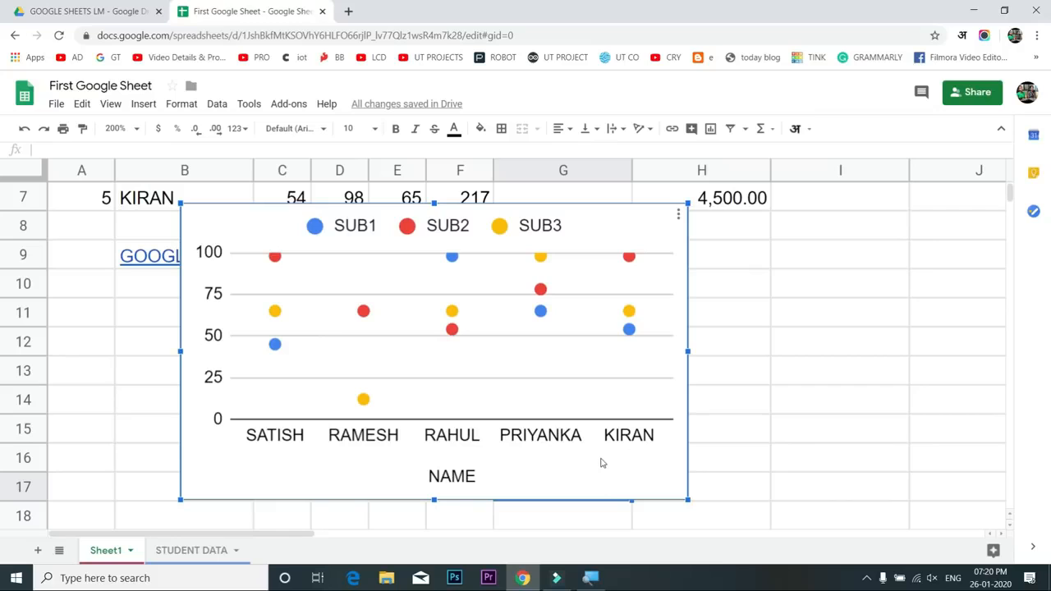
# Reopen the chart's editor and review its data setup and customization categories
pyautogui.doubleClick(600, 463)
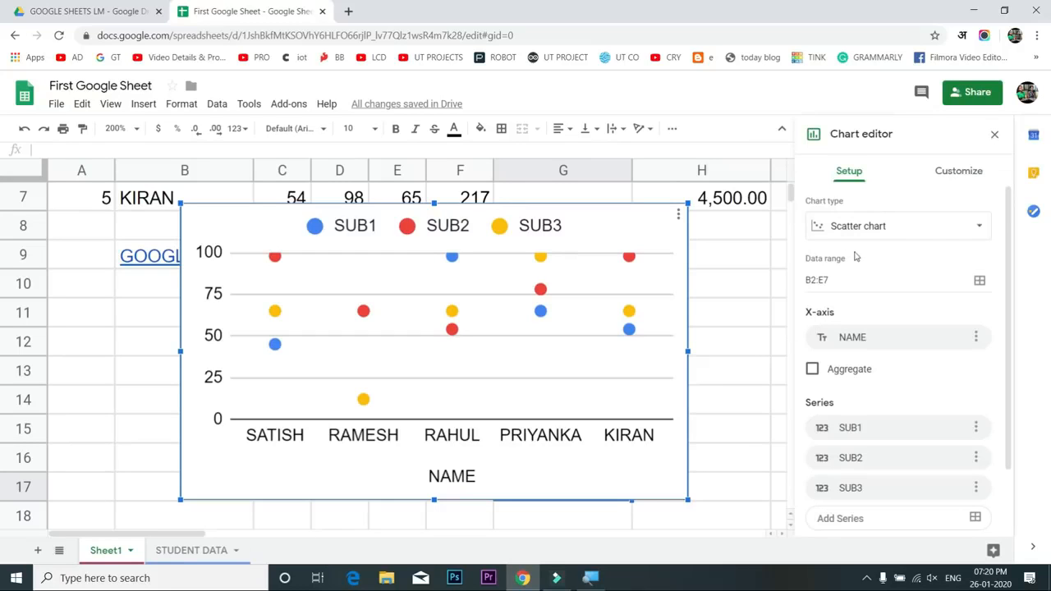
pyautogui.scroll(-1, 879, 442)
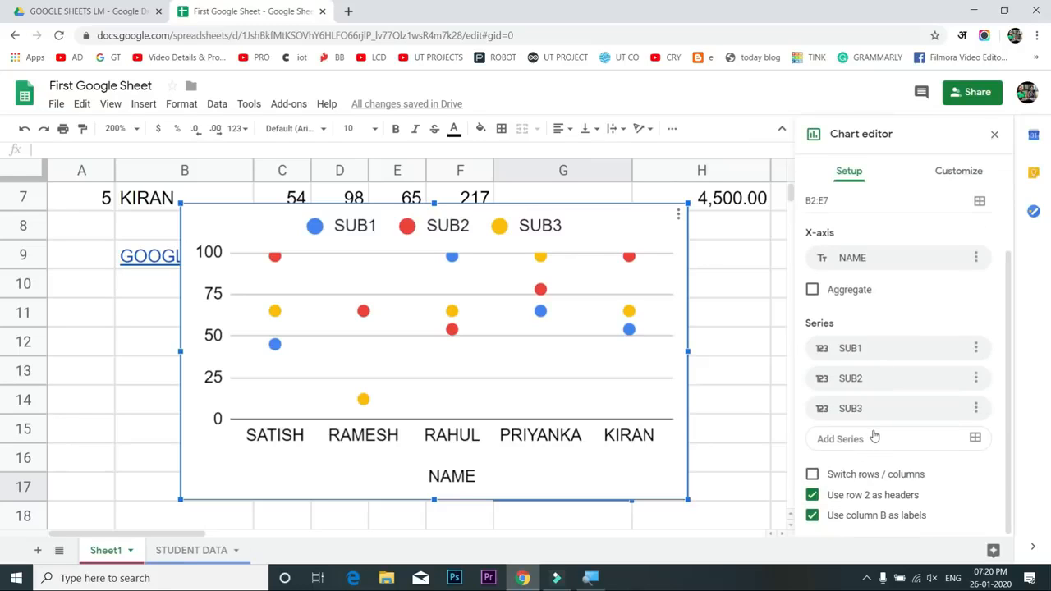
pyautogui.scroll(1, 874, 435)
pyautogui.click(945, 174)
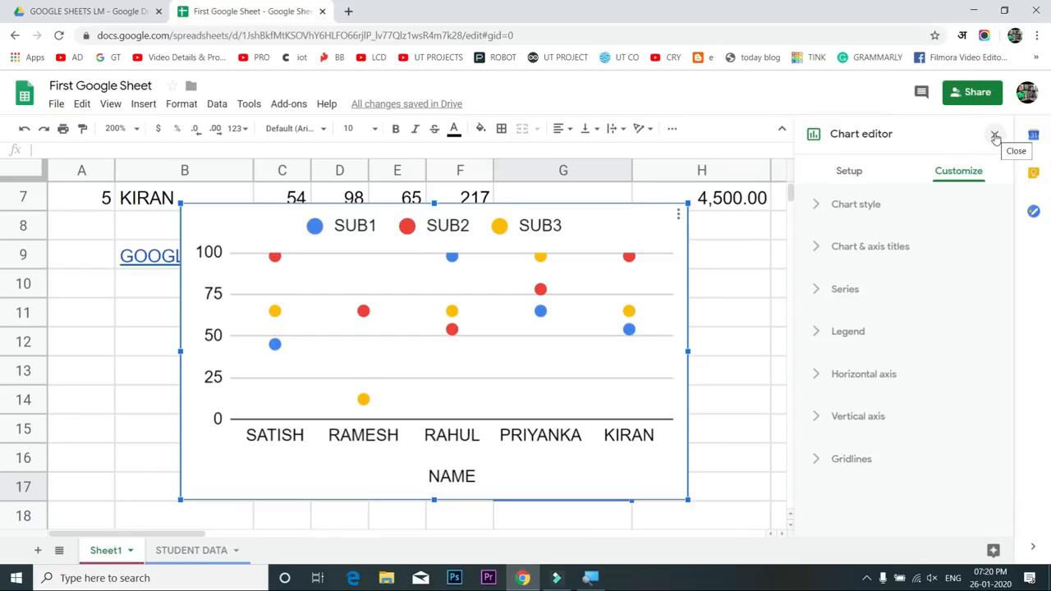
# Change the chart type to the suggested column chart for B2:E7 and check its setup options
pyautogui.click(849, 174)
pyautogui.click(940, 227)
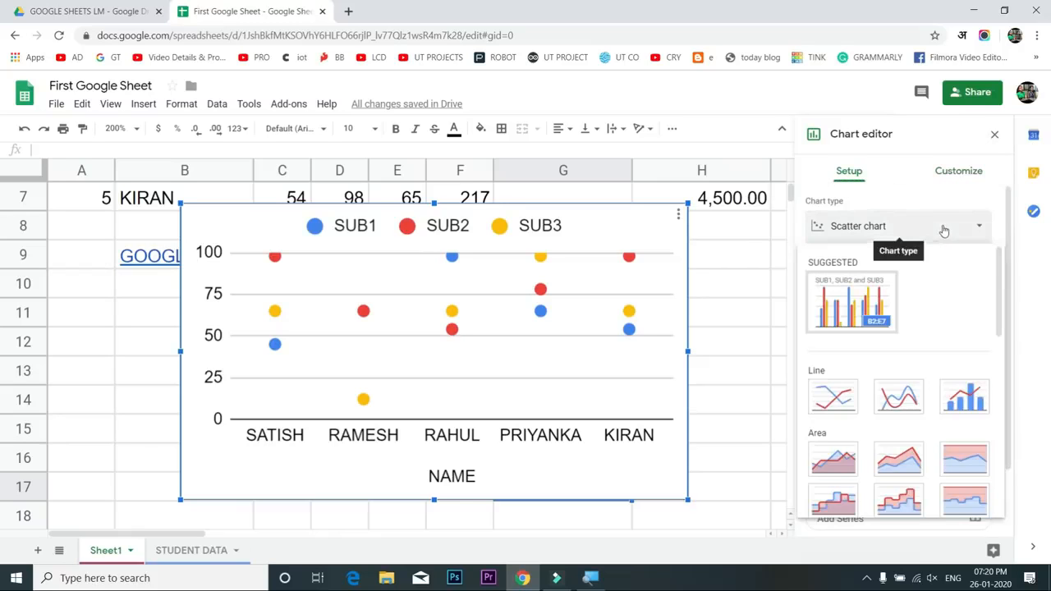
pyautogui.click(869, 304)
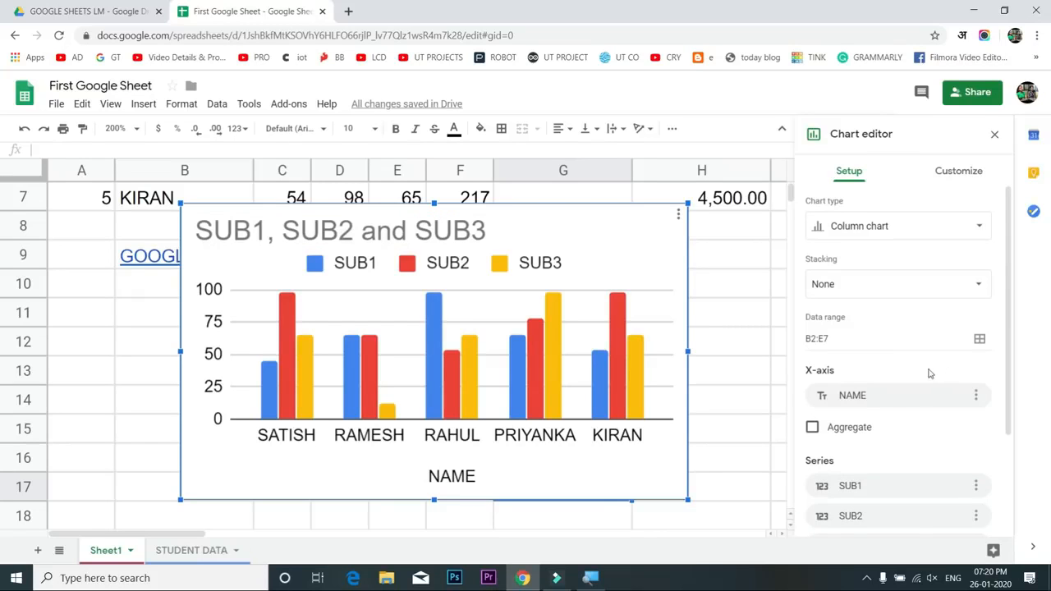
pyautogui.scroll(-2, 928, 378)
pyautogui.scroll(2, 890, 382)
# Try the 3D and Maximize chart style options, switching each one on and off again
pyautogui.click(962, 179)
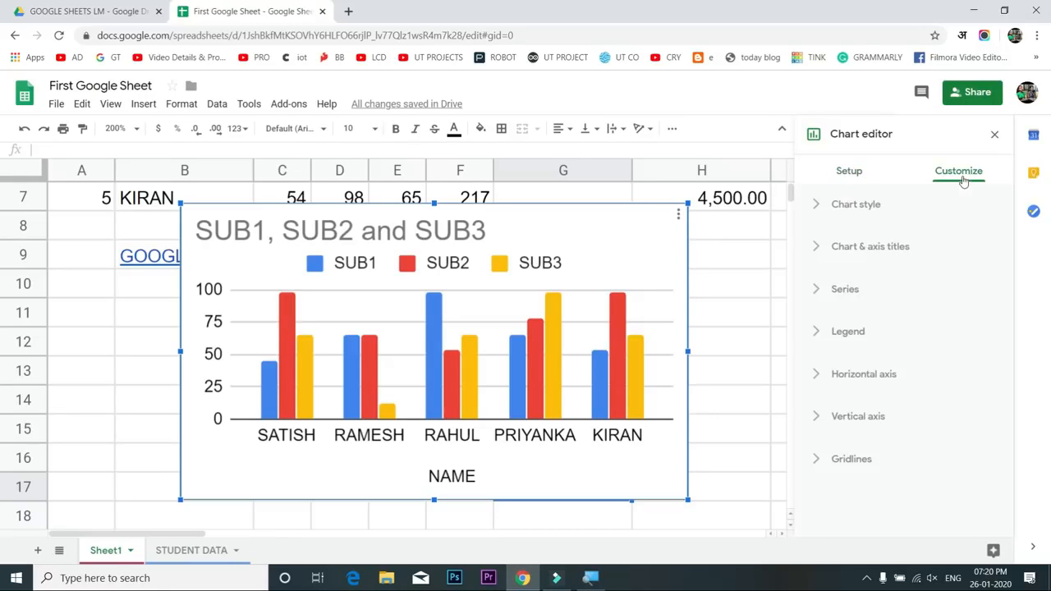
pyautogui.click(874, 212)
pyautogui.scroll(-2, 865, 276)
pyautogui.click(814, 238)
pyautogui.click(813, 238)
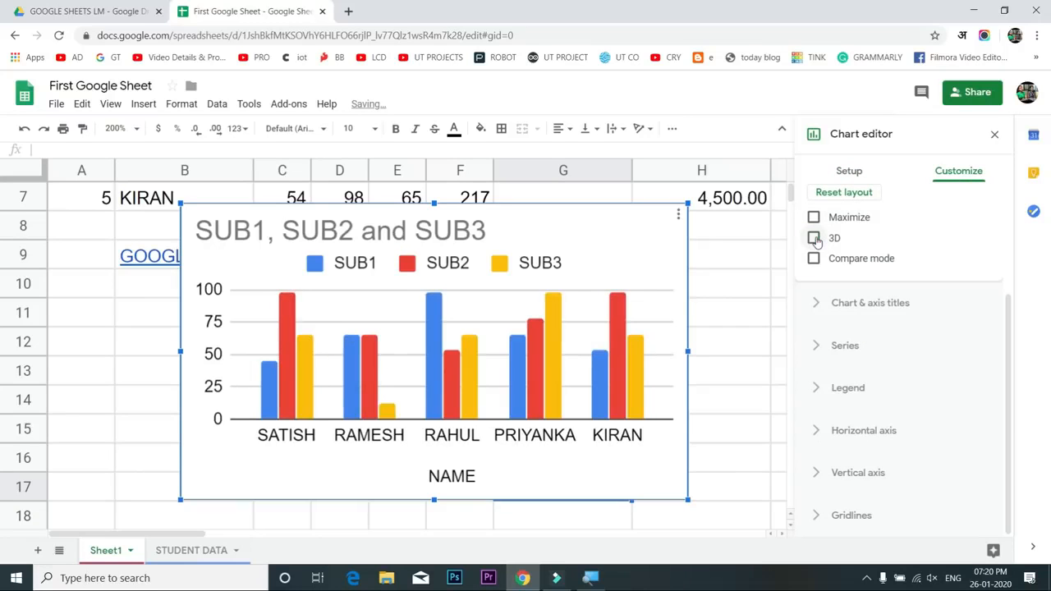
pyautogui.click(814, 218)
pyautogui.click(814, 218)
pyautogui.click(814, 217)
pyautogui.click(814, 218)
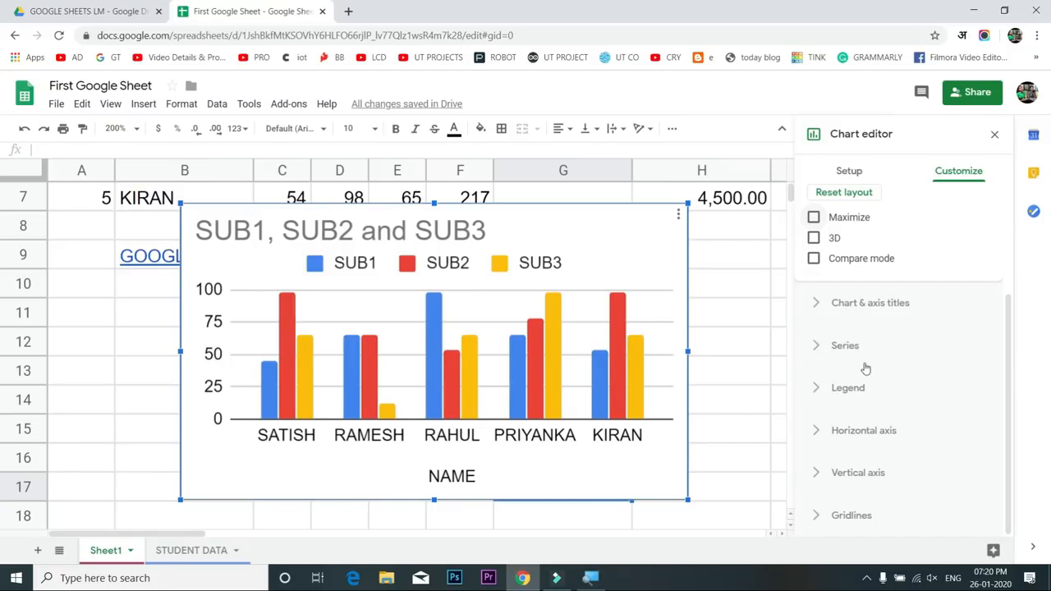
# Examine the chart's legend settings for position, font, format and text color
pyautogui.click(863, 391)
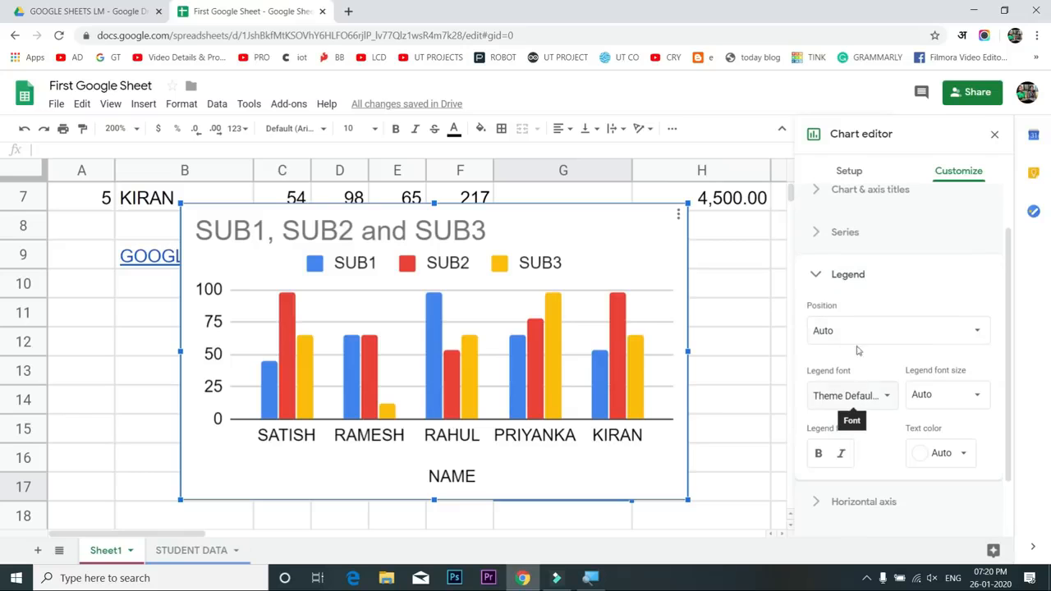
pyautogui.scroll(-1, 895, 349)
pyautogui.scroll(3, 866, 423)
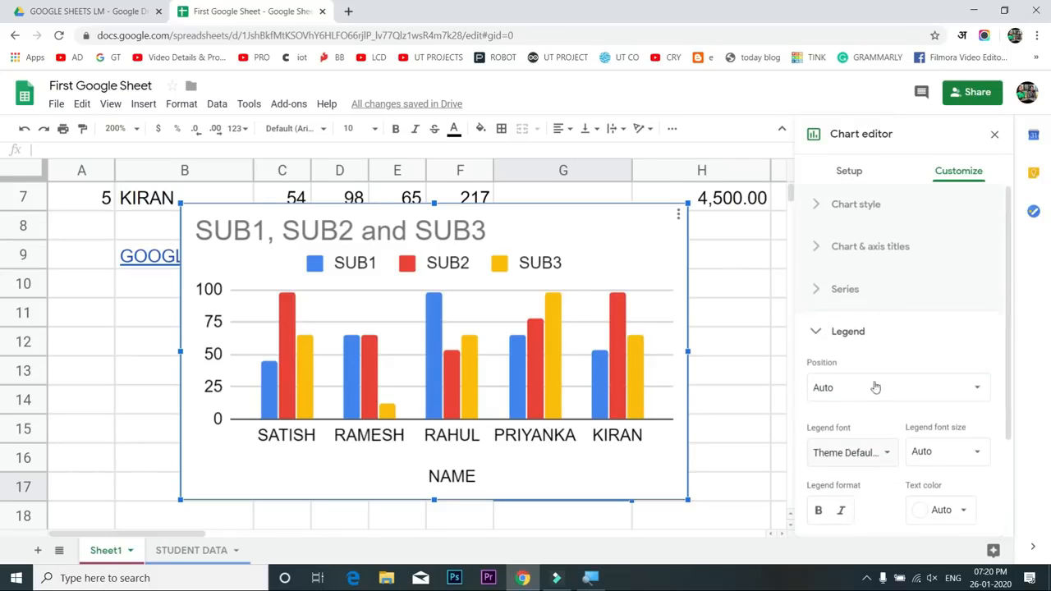
# Close the chart editor and delete the subject marks chart from the sheet
pyautogui.click(994, 133)
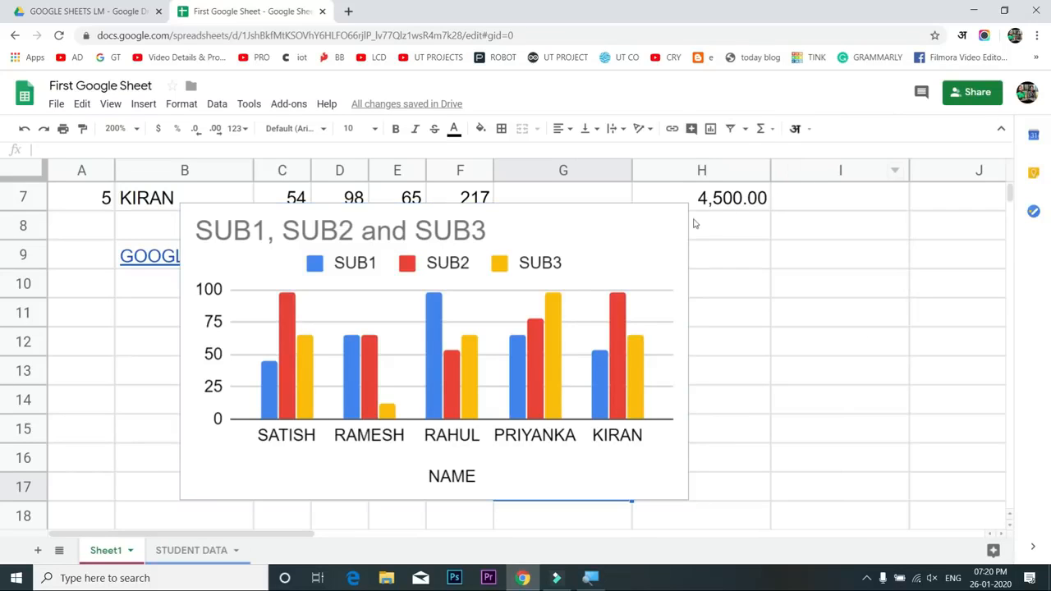
pyautogui.click(677, 223)
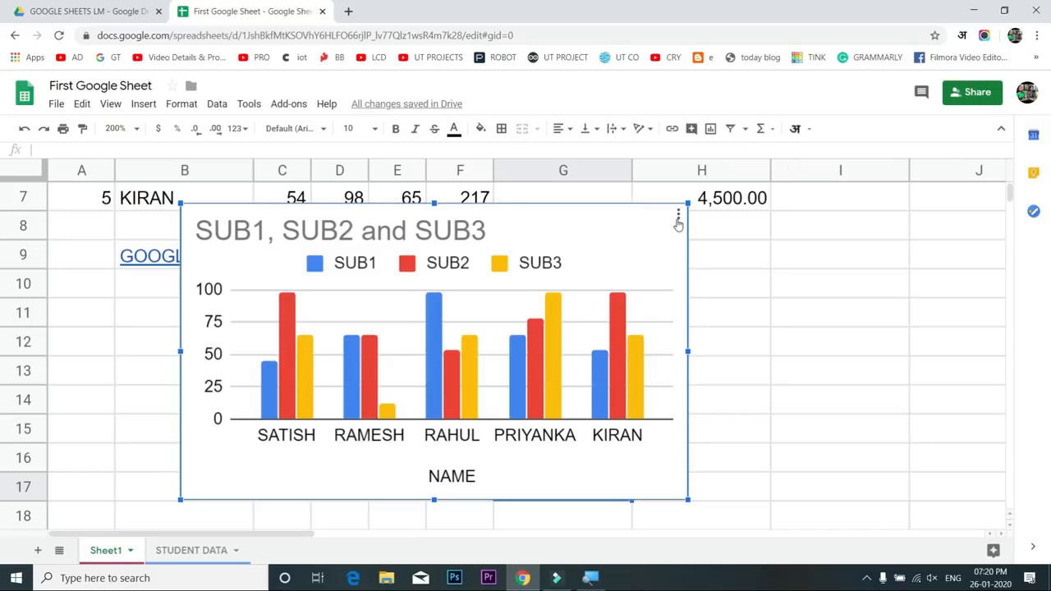
pyautogui.press('Delete')
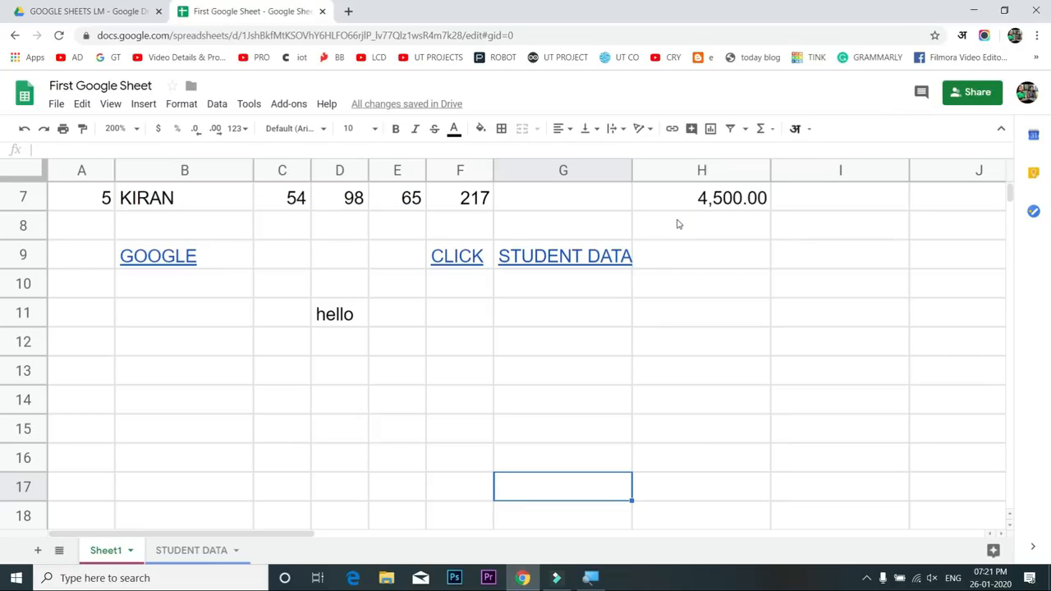
pyautogui.click(744, 131)
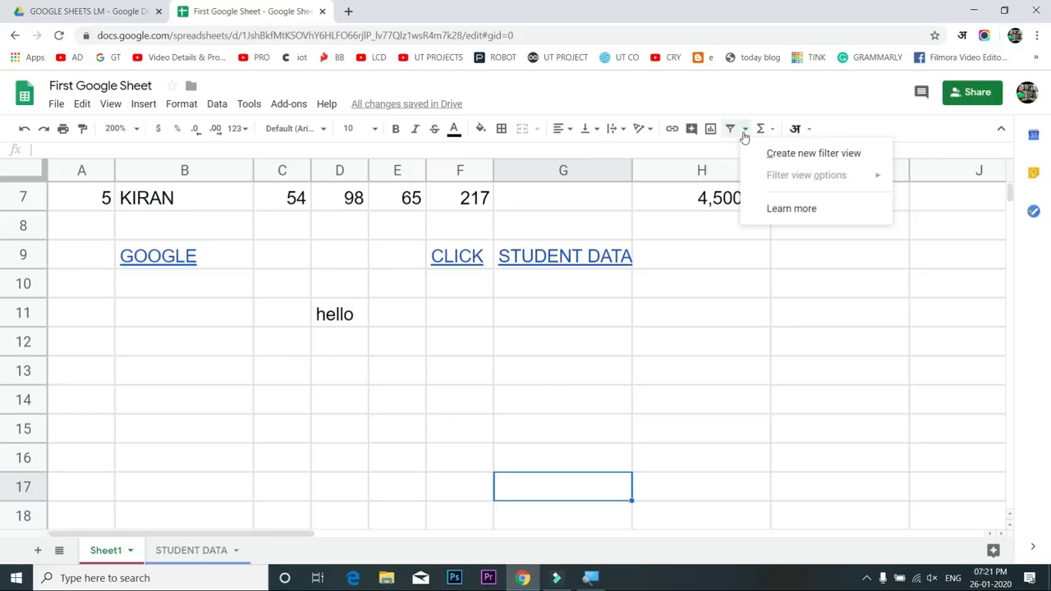
# Delete rows 9 to 10 with the links, and the following two rows with the "hello" entry, below the student table
pyautogui.scroll(3, 427, 303)
pyautogui.moveTo(21, 472); pyautogui.dragTo(23, 505)
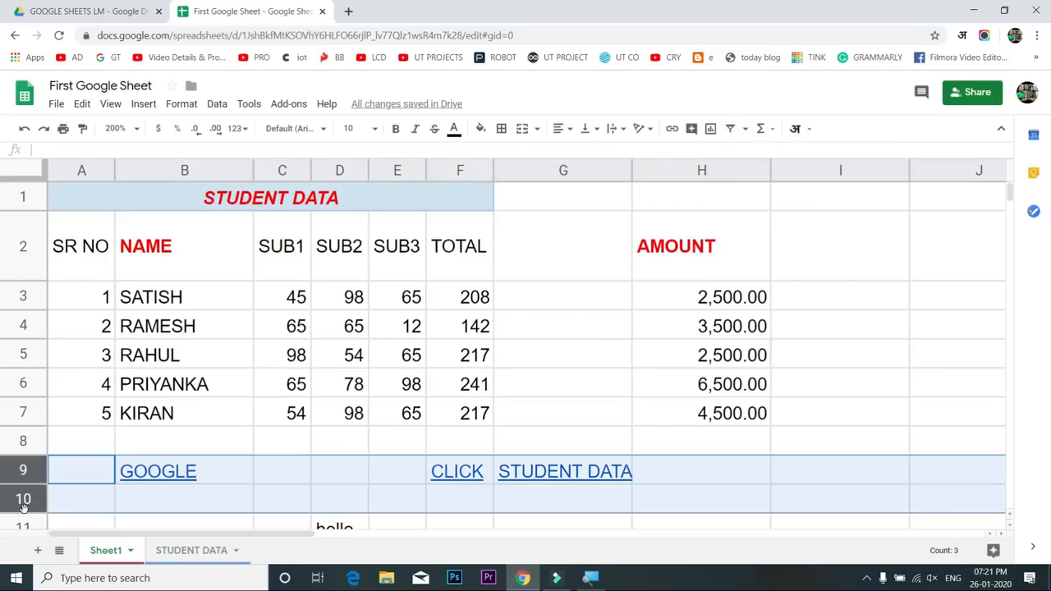
pyautogui.hotkey('ctrl', '-')
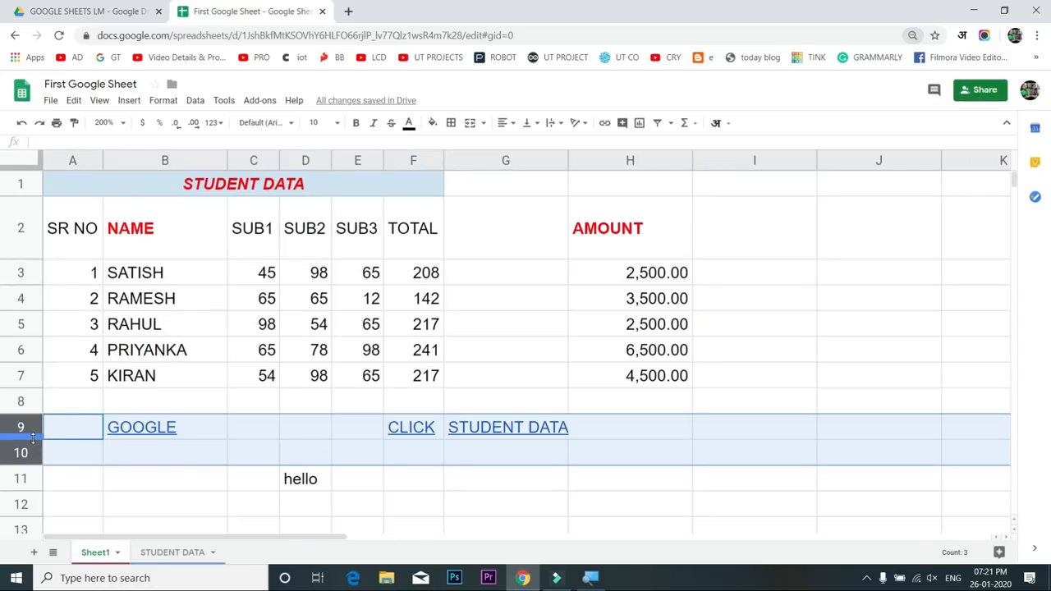
pyautogui.rightClick(33, 439)
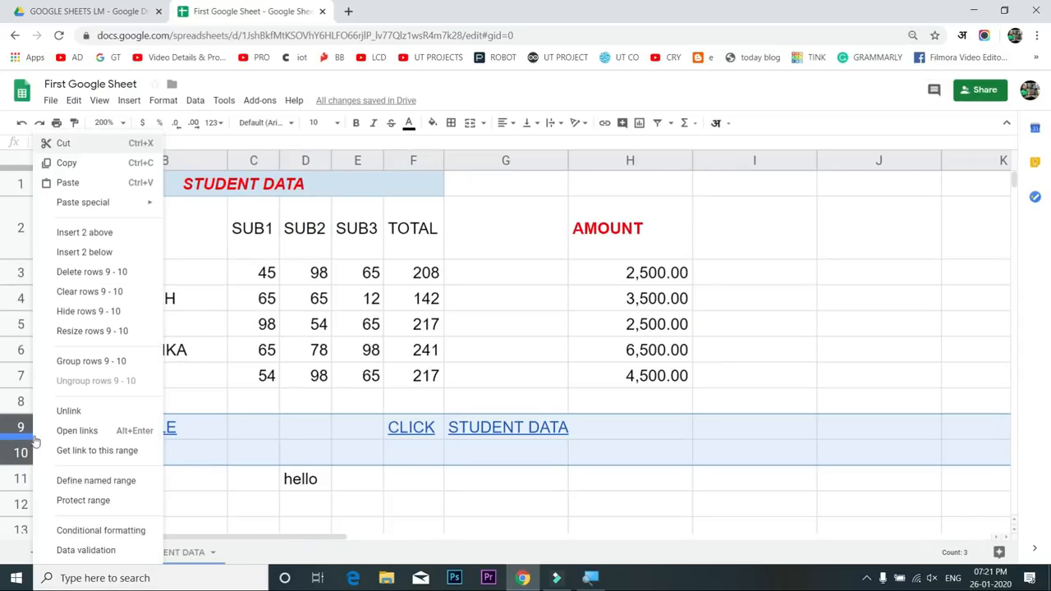
pyautogui.click(76, 279)
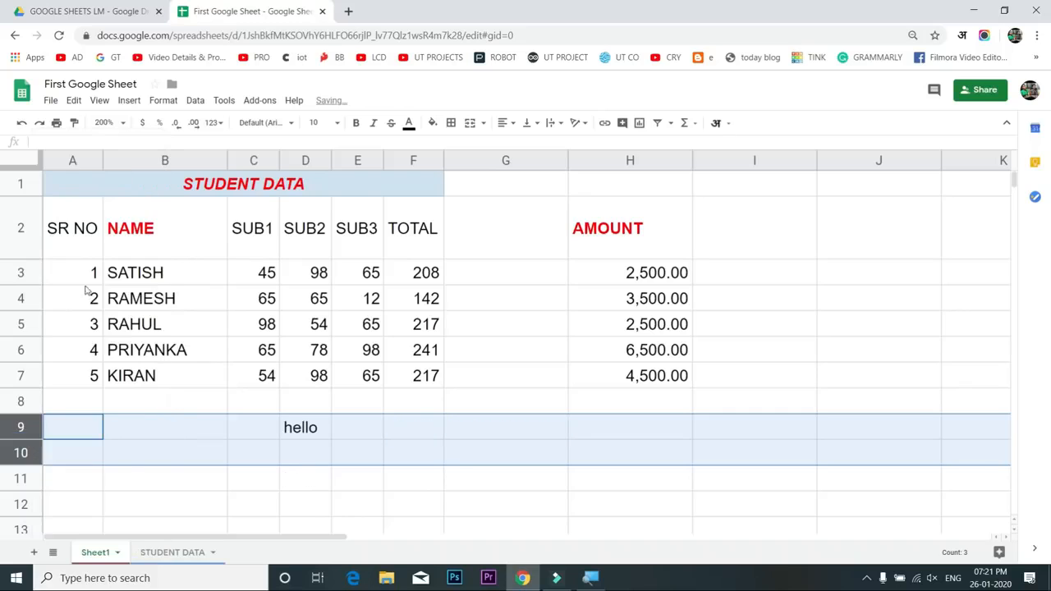
pyautogui.rightClick(30, 424)
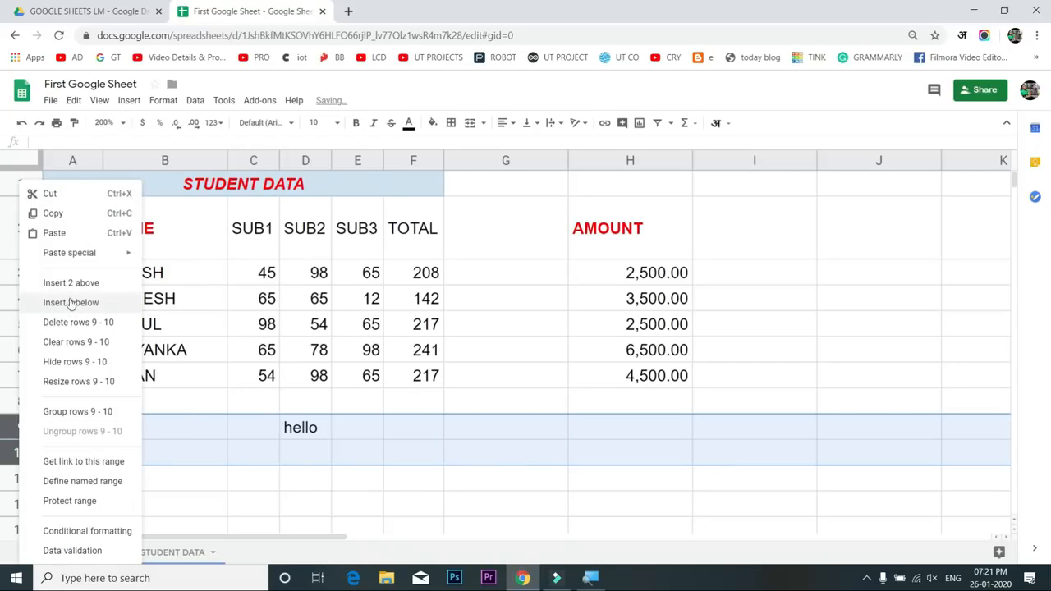
pyautogui.click(69, 329)
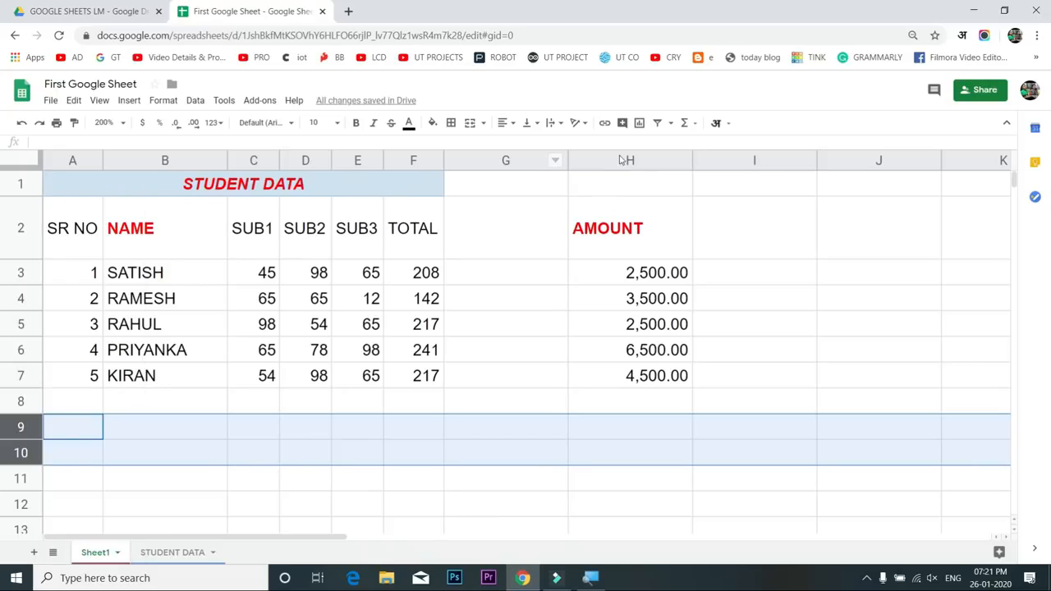
# Delete the AMOUNT column and the STUDENT DATA title row above the table headers
pyautogui.click(21, 183)
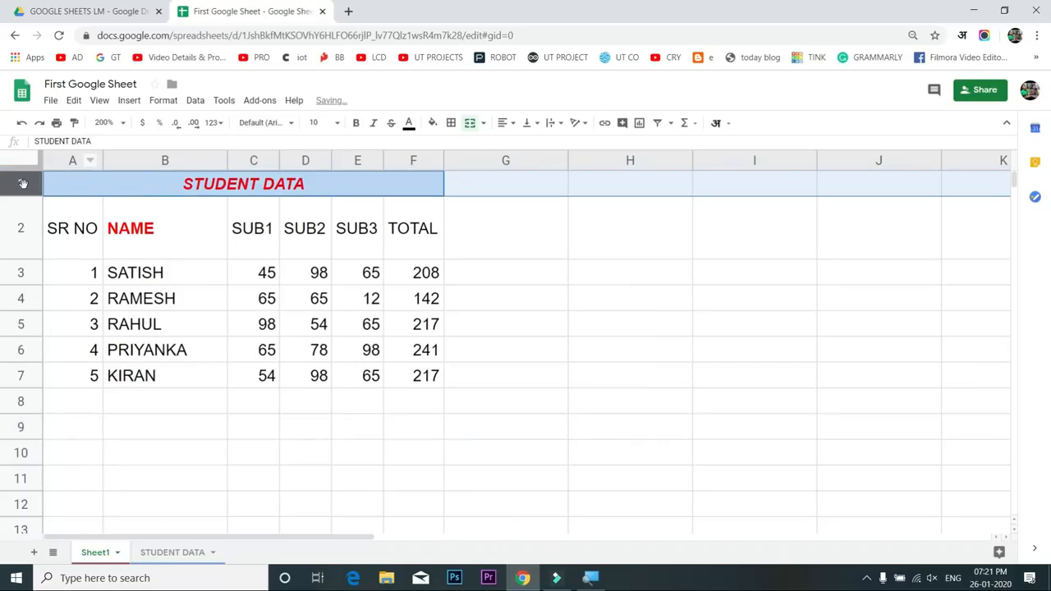
pyautogui.rightClick(22, 183)
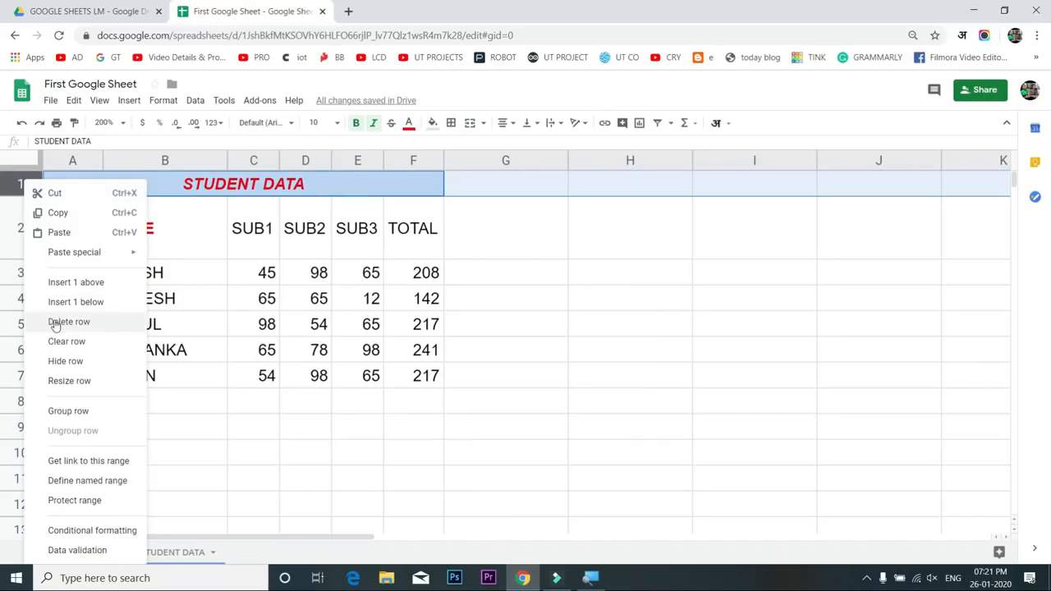
pyautogui.click(55, 321)
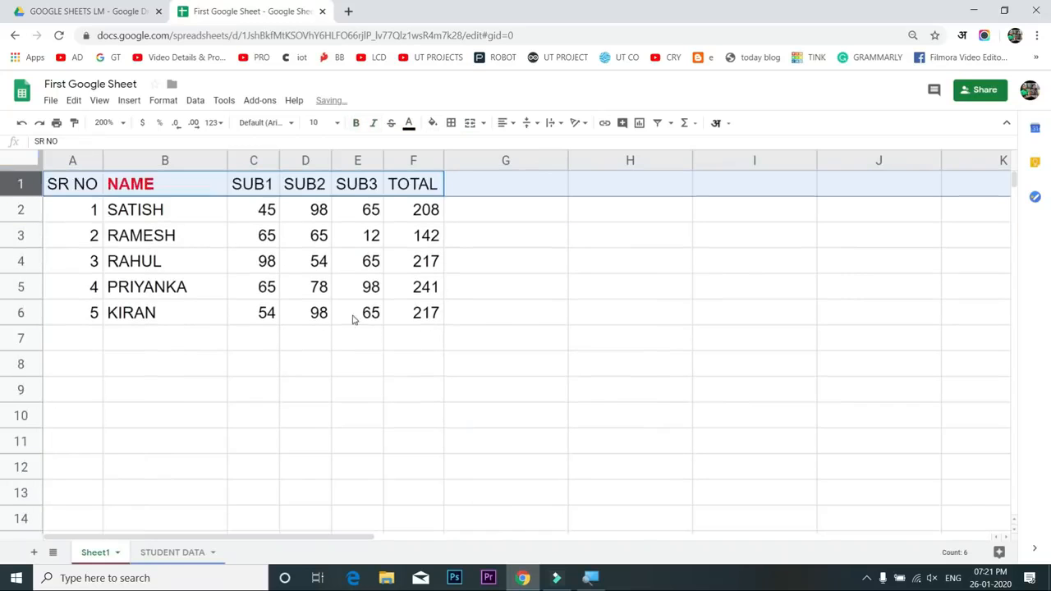
pyautogui.click(353, 319)
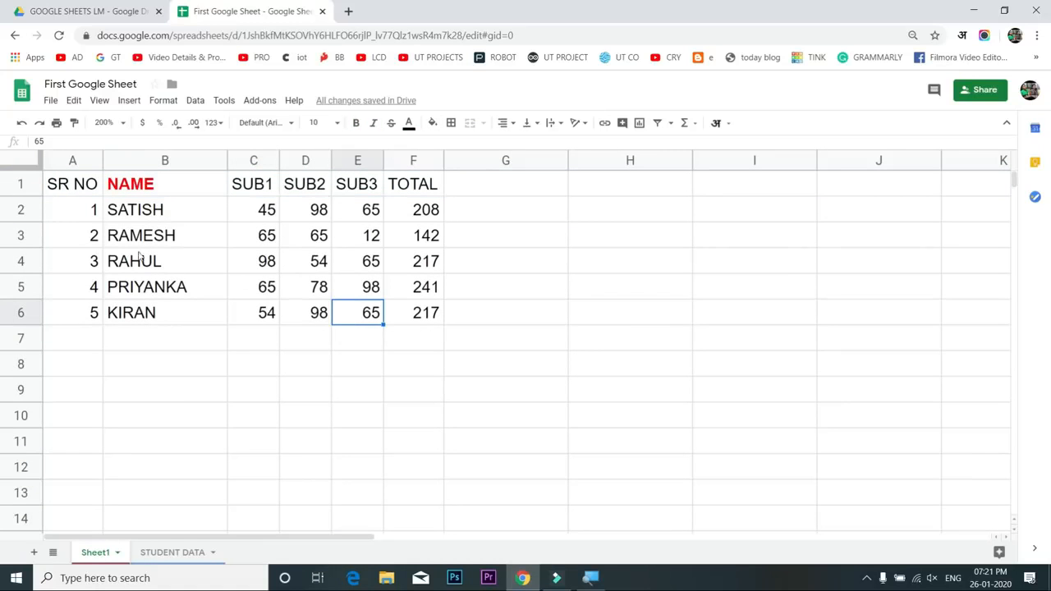
# Insert a blank column before SUB1 and give it the heading CITY
pyautogui.click(238, 162)
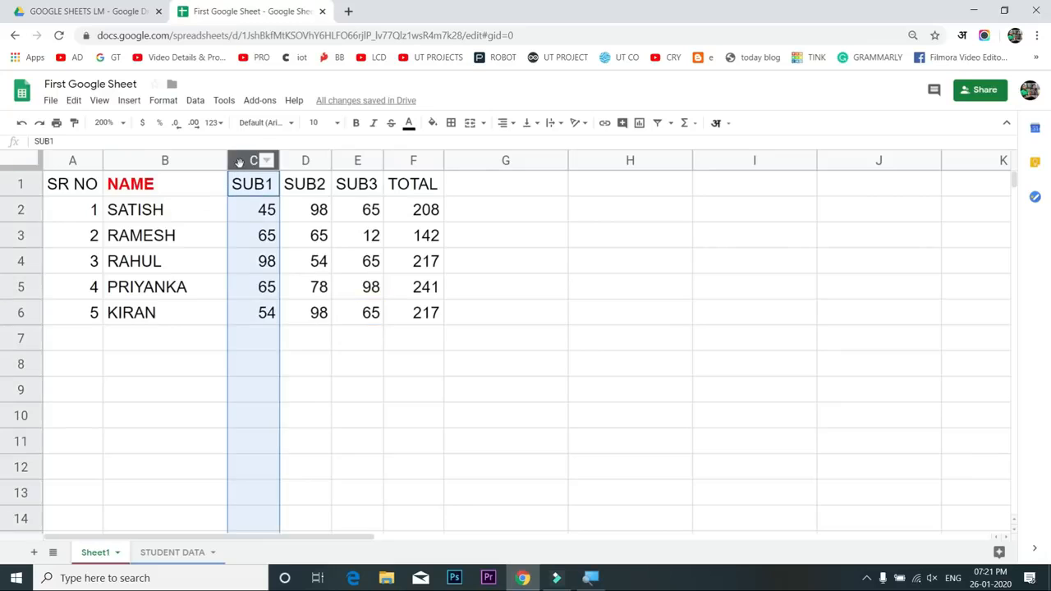
pyautogui.rightClick(239, 163)
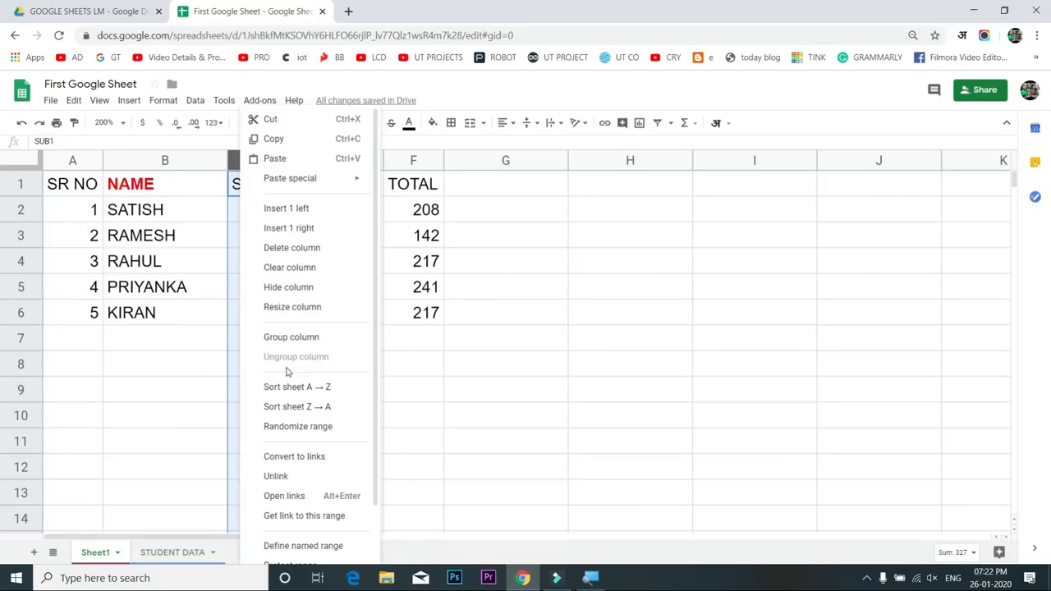
pyautogui.click(284, 209)
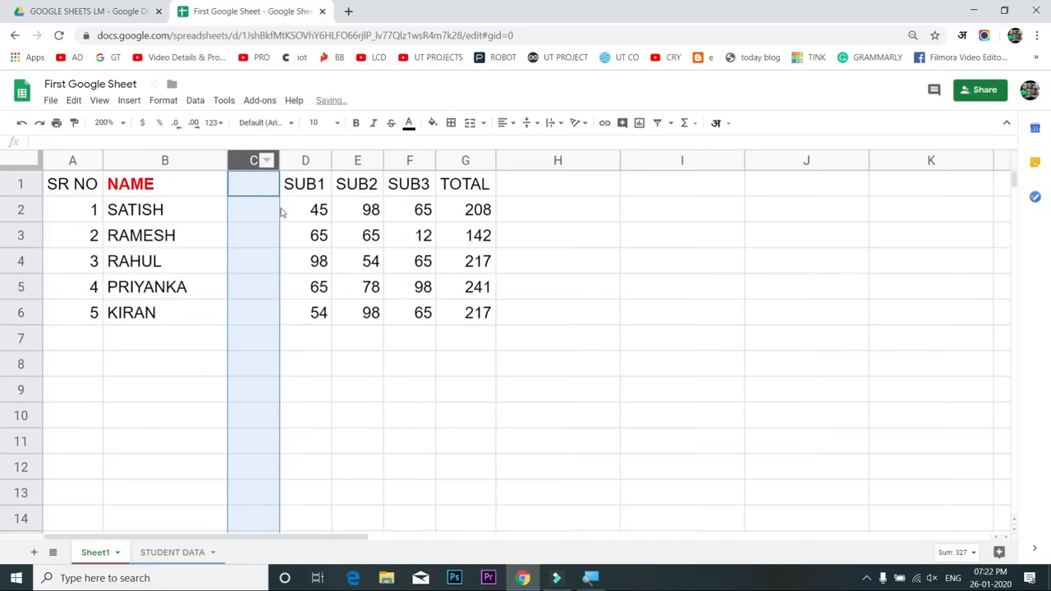
pyautogui.click(258, 187)
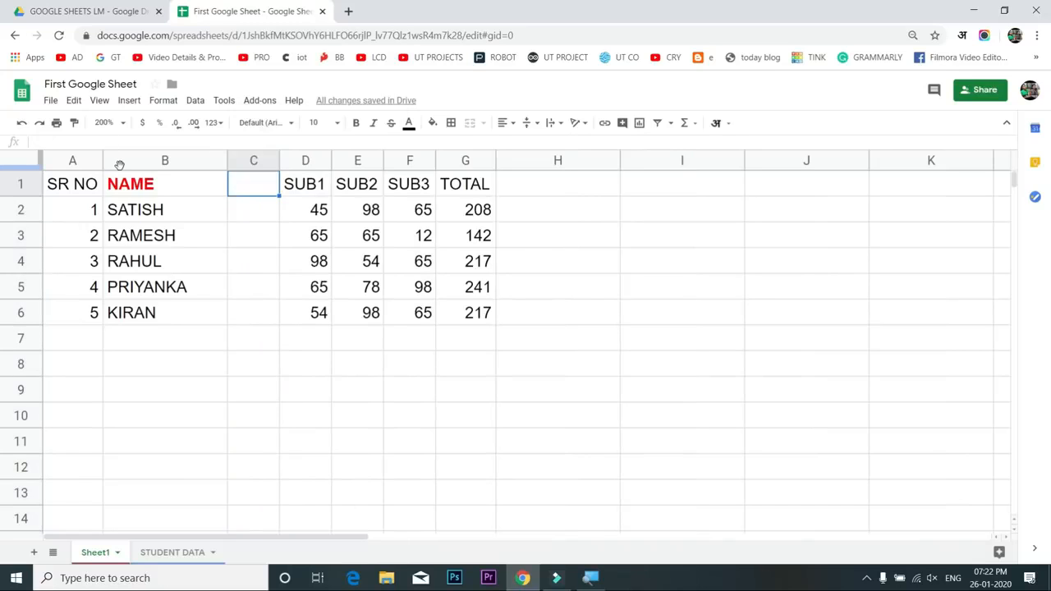
pyautogui.write('CITY')
pyautogui.press('Return')
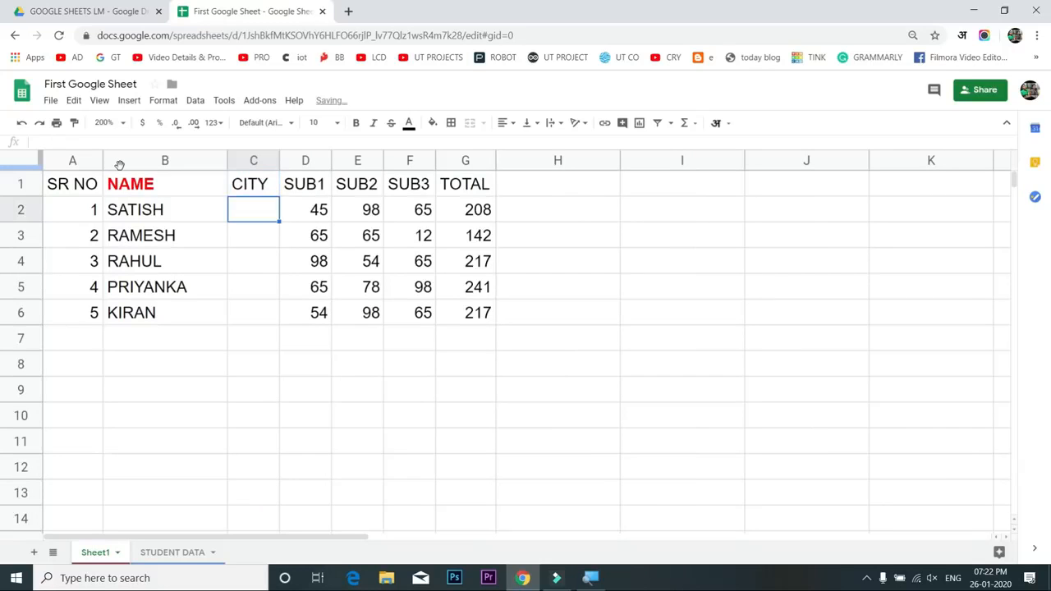
# Fill the CITY column for the five students with MUMBAI, PUNE, MUMBAI, PUNE and MUMBAI
pyautogui.write('MUMBAI')
pyautogui.press('Return')
pyautogui.write('PUNE')
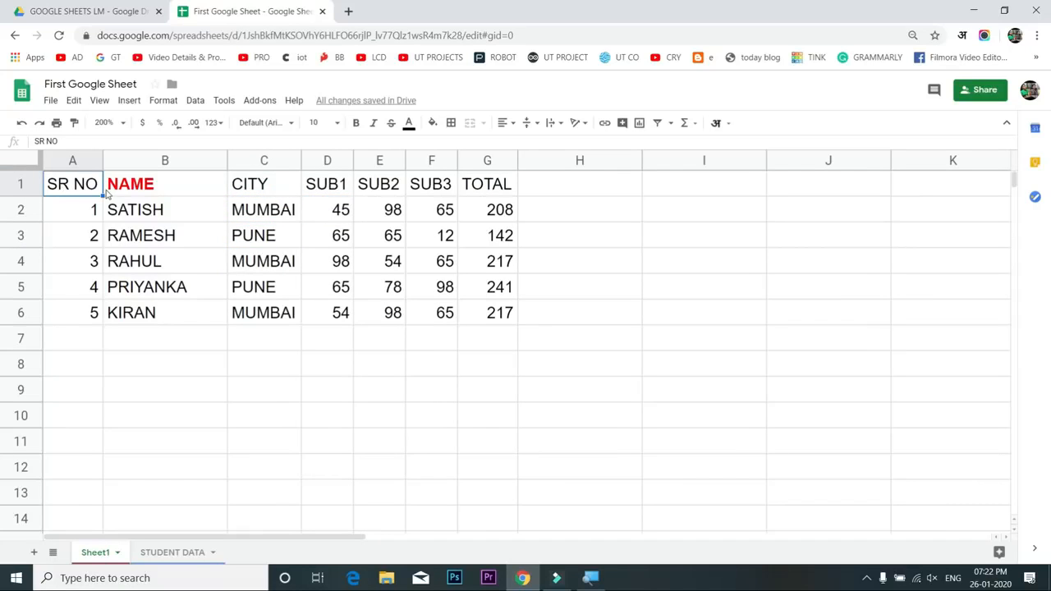
# Create a new filter view for the student table and name it PUNE
pyautogui.click(670, 123)
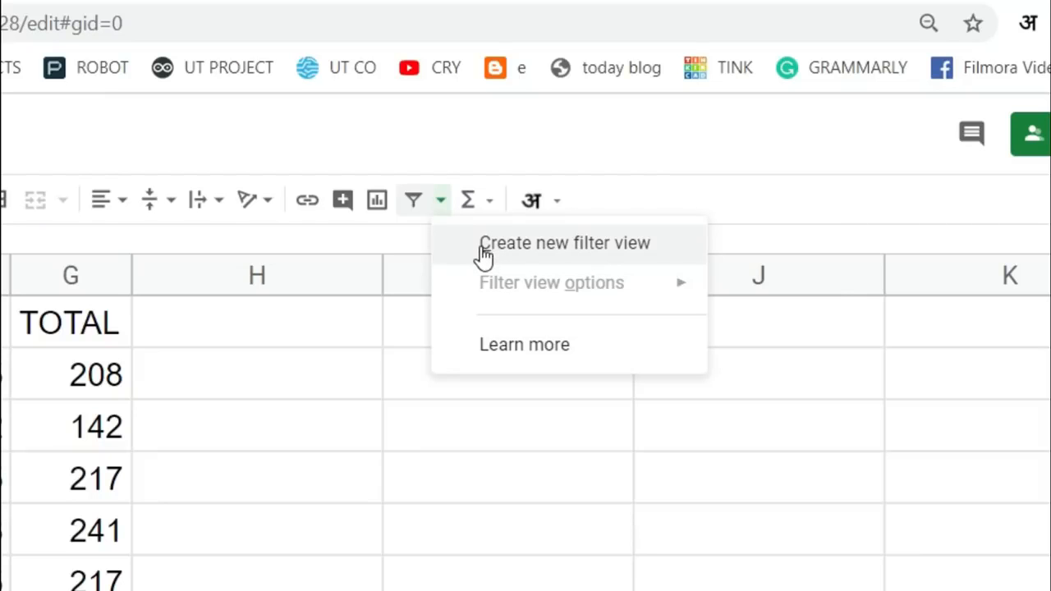
pyautogui.click(484, 246)
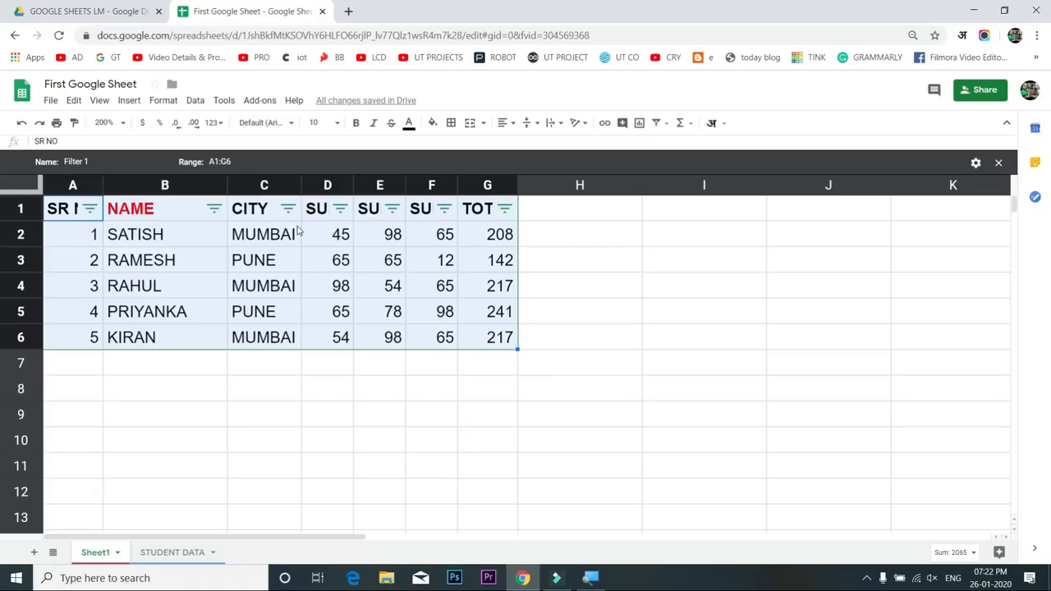
pyautogui.click(85, 161)
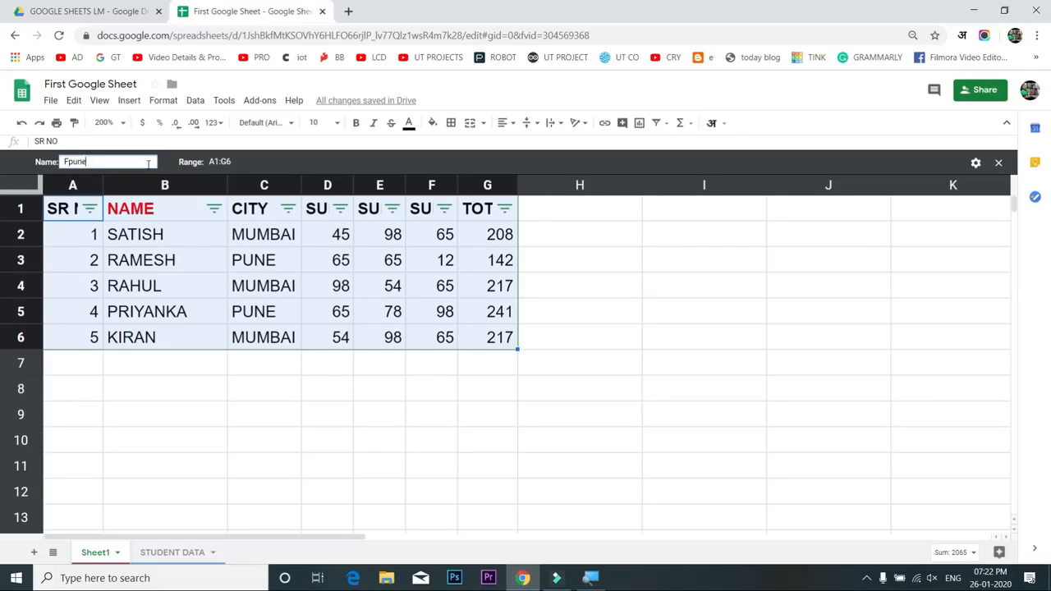
pyautogui.write('PUNE')
pyautogui.press('Return')
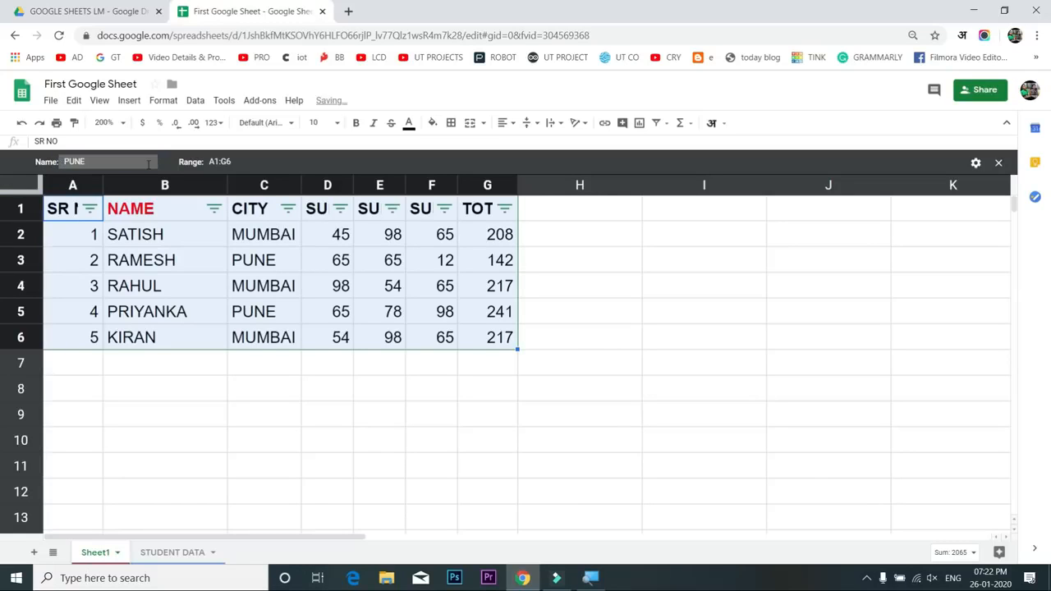
# Filter the CITY column by values to show only PUNE, and close the PUNE filter view
pyautogui.click(287, 208)
pyautogui.click(168, 375)
pyautogui.click(271, 478)
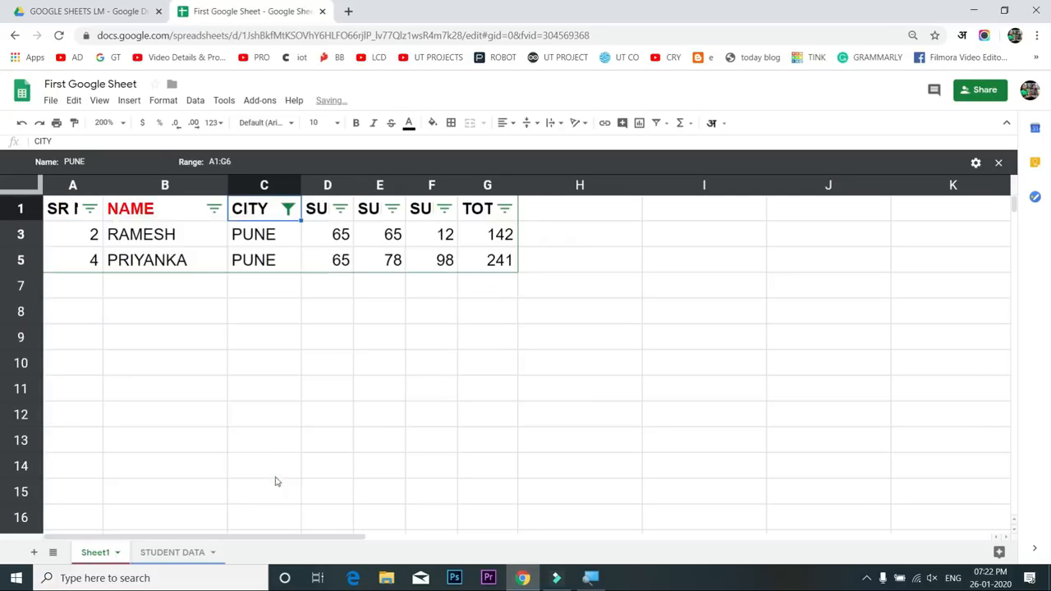
pyautogui.click(219, 245)
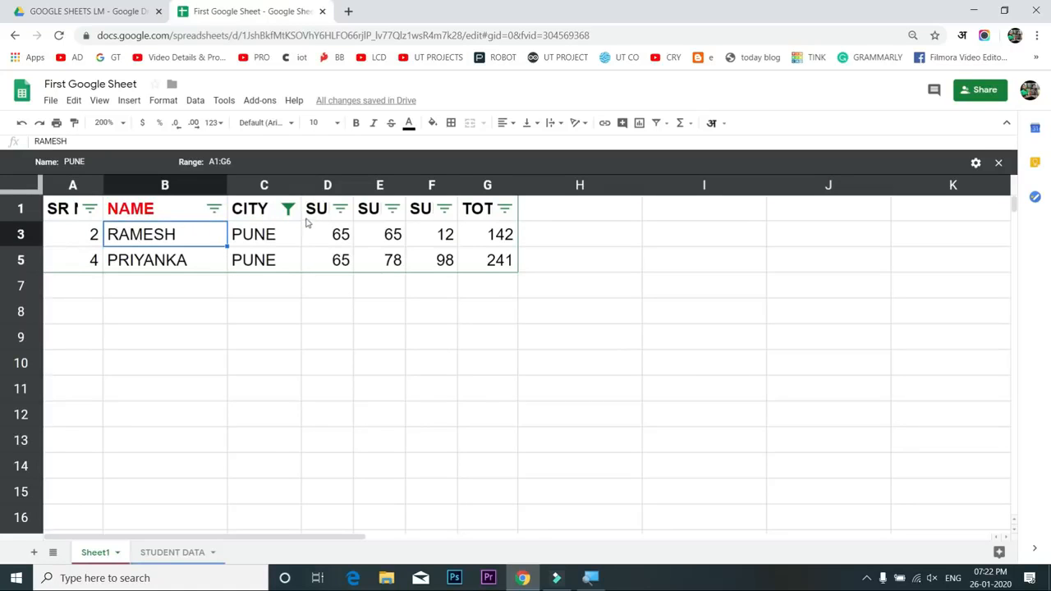
pyautogui.click(997, 164)
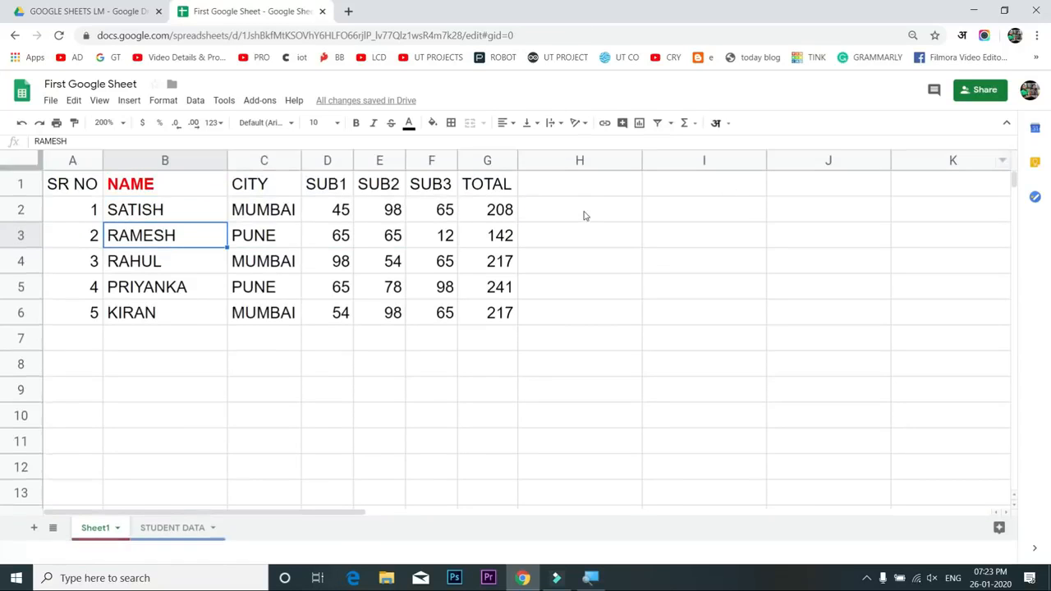
# Create a second filter view for the student table and name it MUMBAI
pyautogui.click(124, 188)
pyautogui.click(81, 186)
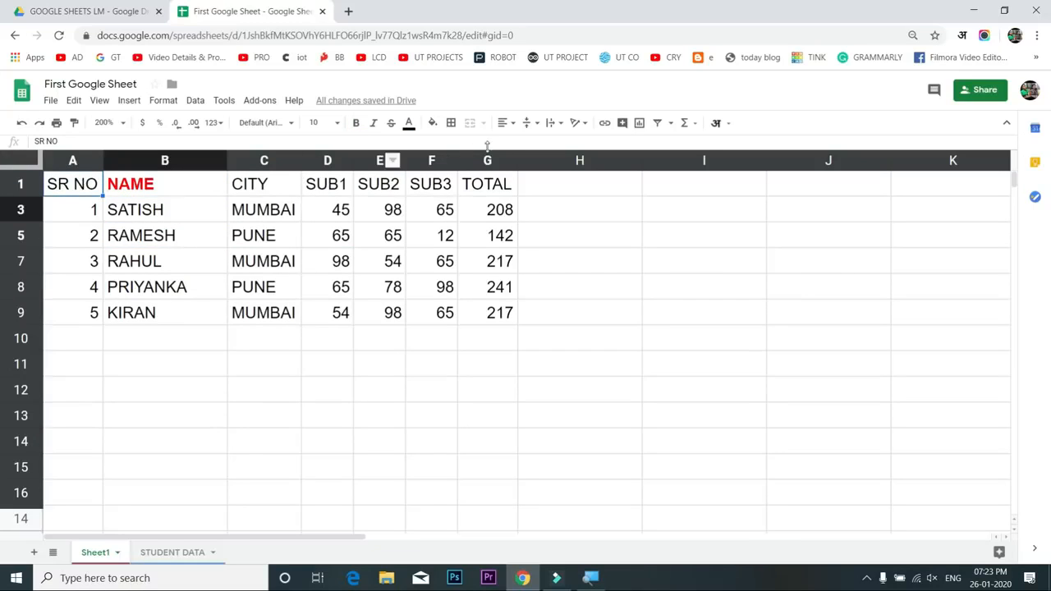
pyautogui.click(669, 123)
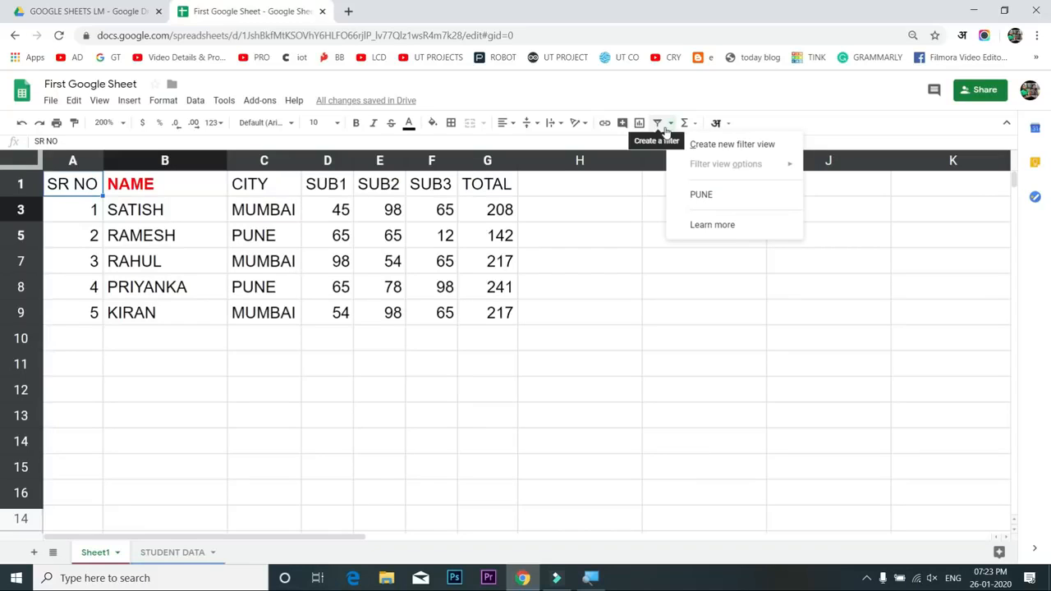
pyautogui.click(736, 145)
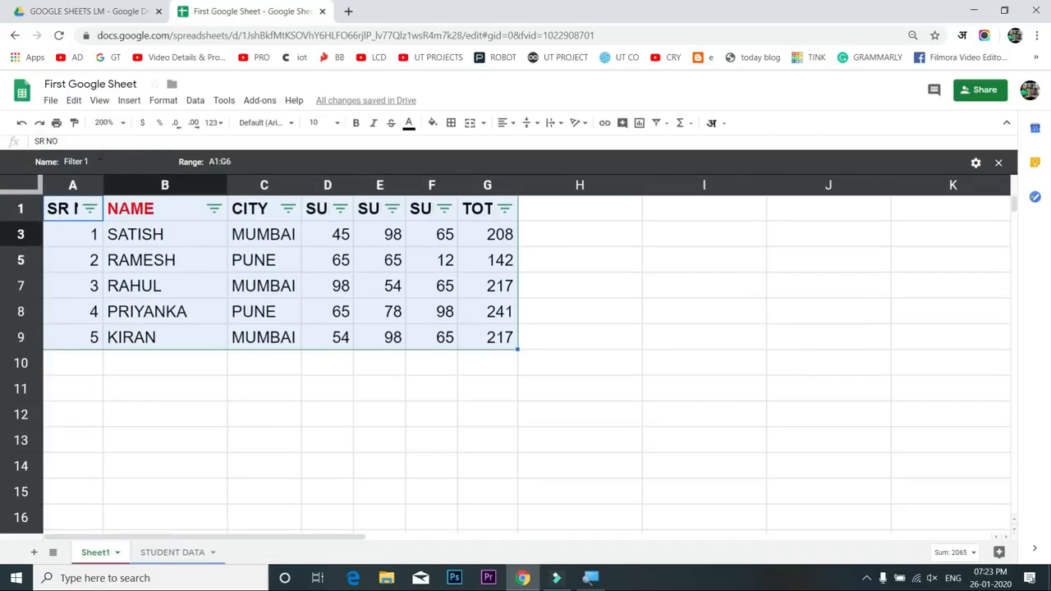
pyautogui.click(95, 162)
pyautogui.press('BackSpace')
pyautogui.press('BackSpace')
pyautogui.press('BackSpace')
pyautogui.press('BackSpace')
pyautogui.press('BackSpace')
pyautogui.press('BackSpace')
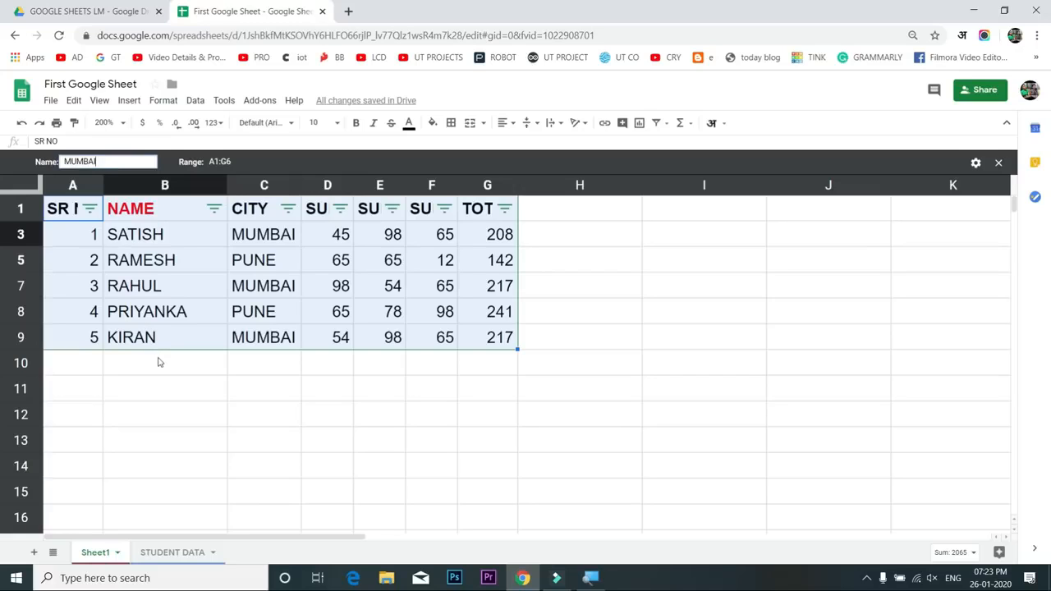
pyautogui.press('Return')
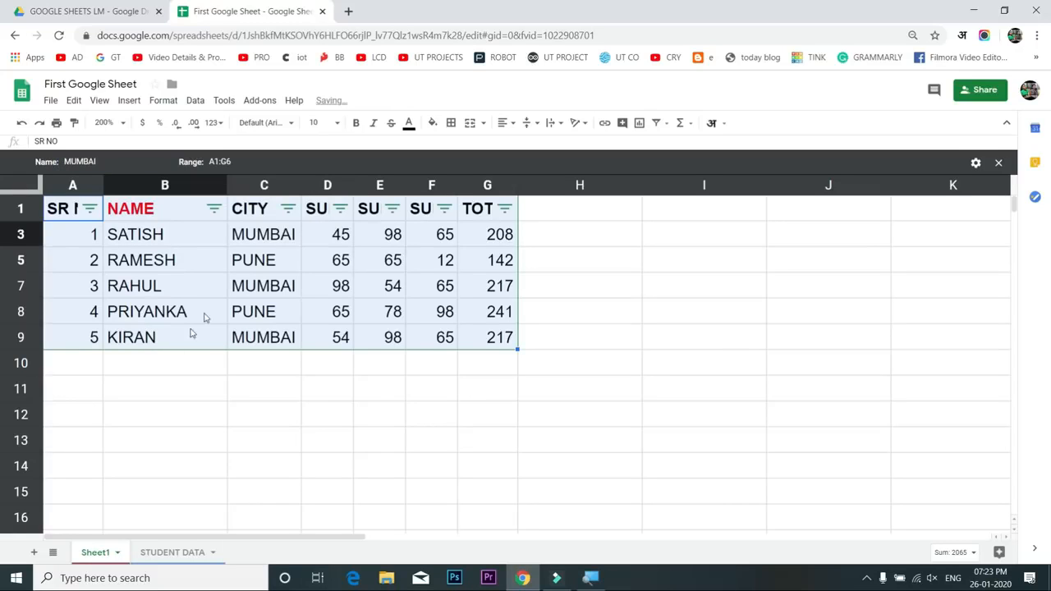
# Filter the CITY column by values to show only MUMBAI, and close the MUMBAI filter view
pyautogui.click(288, 211)
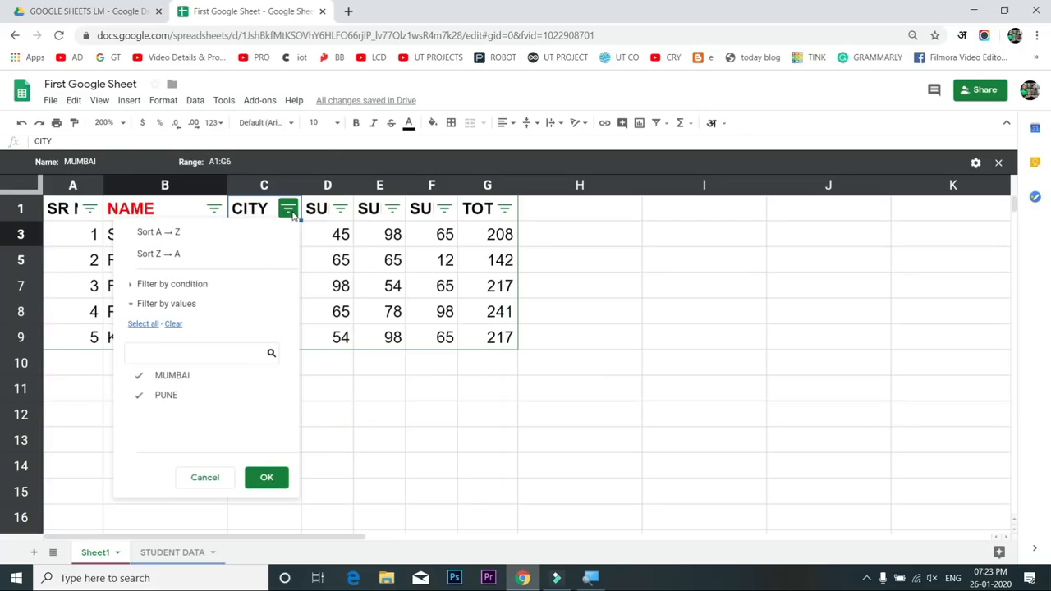
pyautogui.click(143, 395)
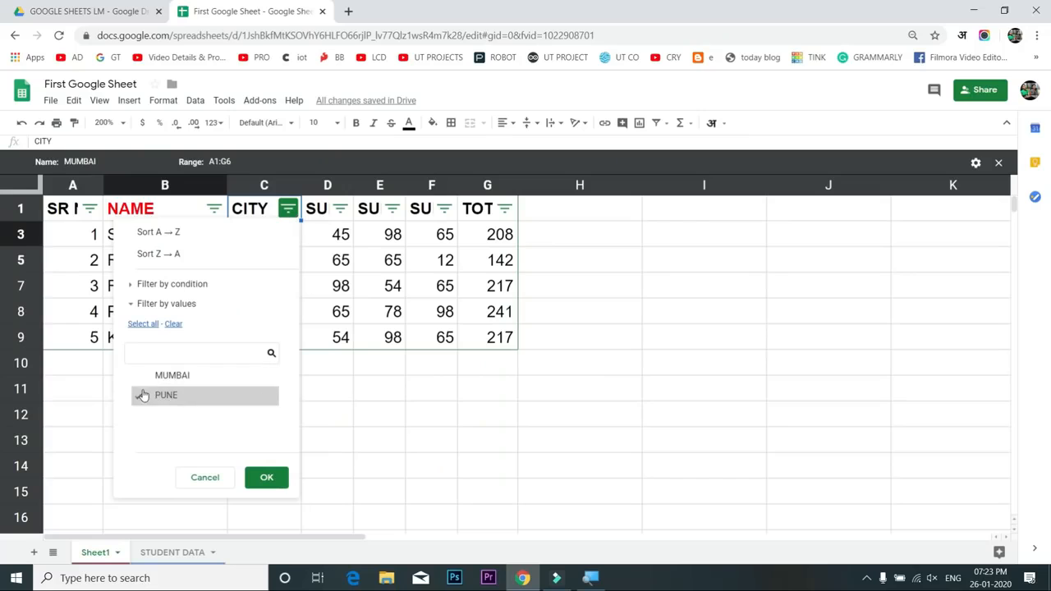
pyautogui.click(142, 378)
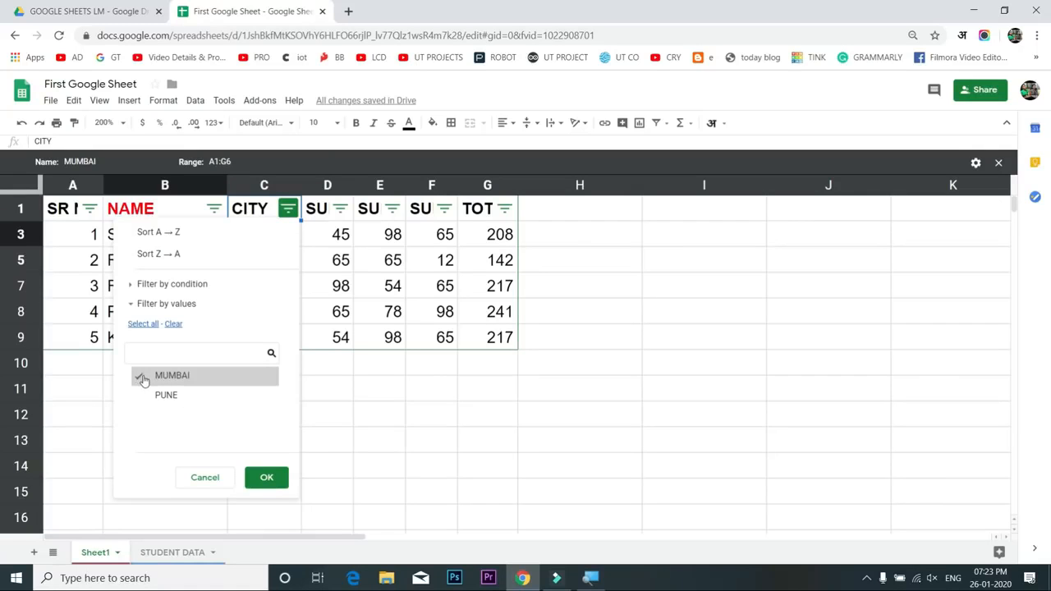
pyautogui.click(269, 479)
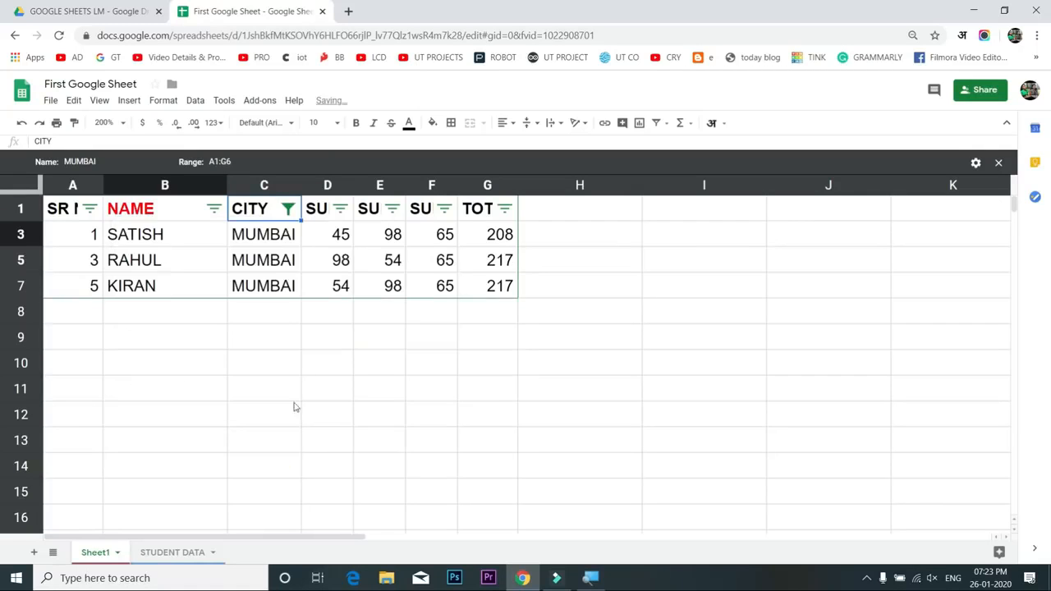
pyautogui.click(998, 162)
pyautogui.click(389, 235)
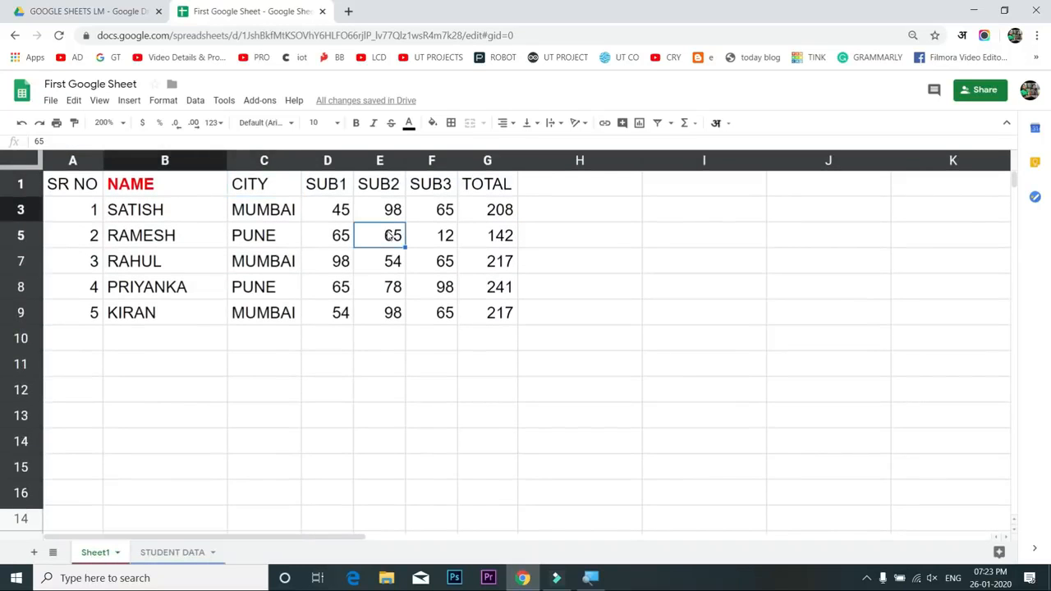
# Display the student table through the saved MUMBAI filter view
pyautogui.click(657, 123)
pyautogui.click(670, 123)
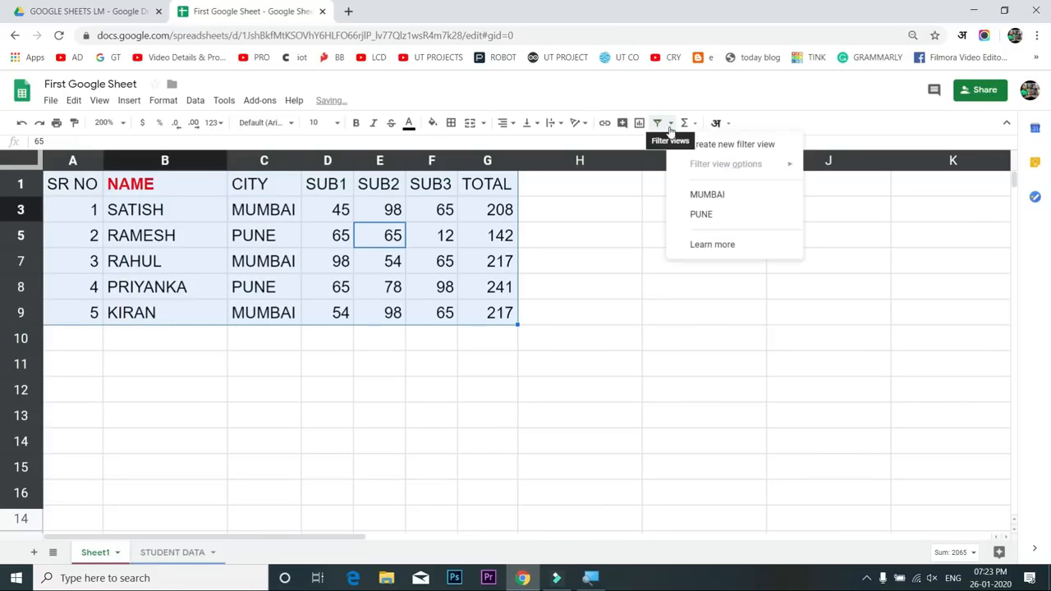
pyautogui.click(732, 196)
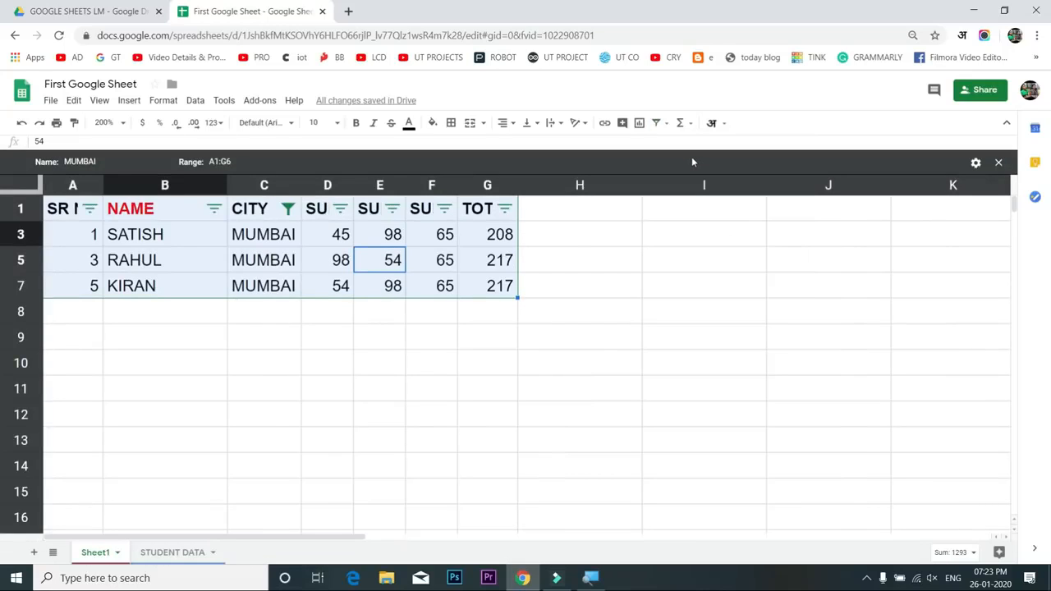
# Switch to the saved PUNE filter view, close it, and reopen the list of saved filter views
pyautogui.click(681, 123)
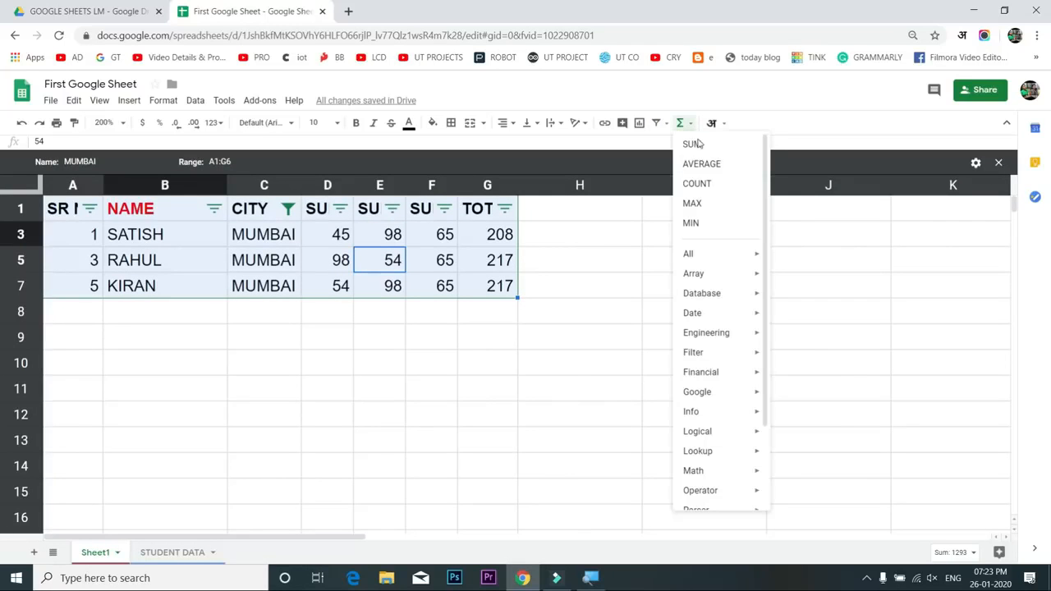
pyautogui.click(665, 124)
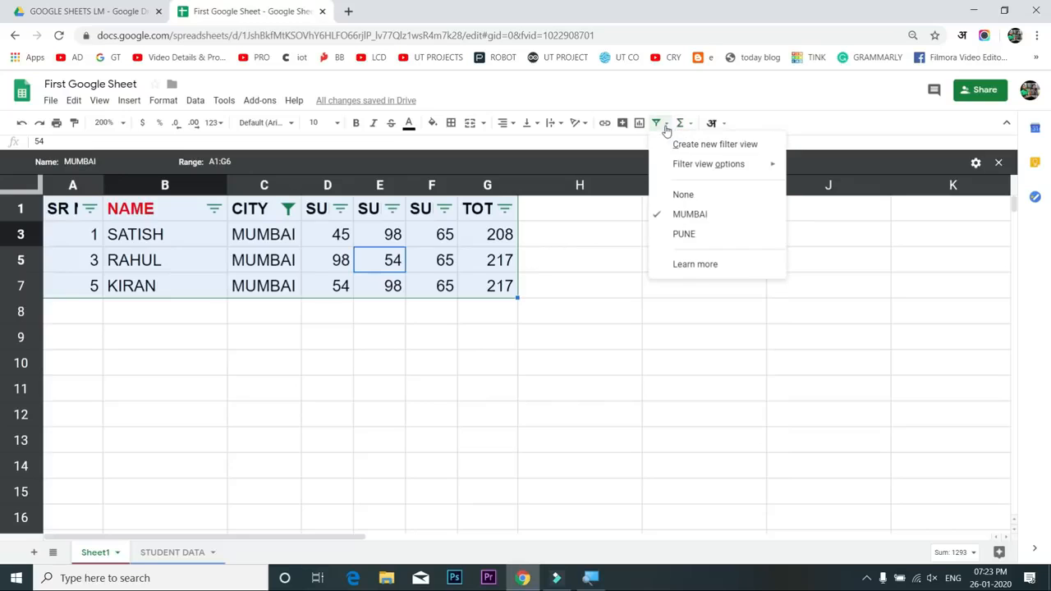
pyautogui.click(696, 233)
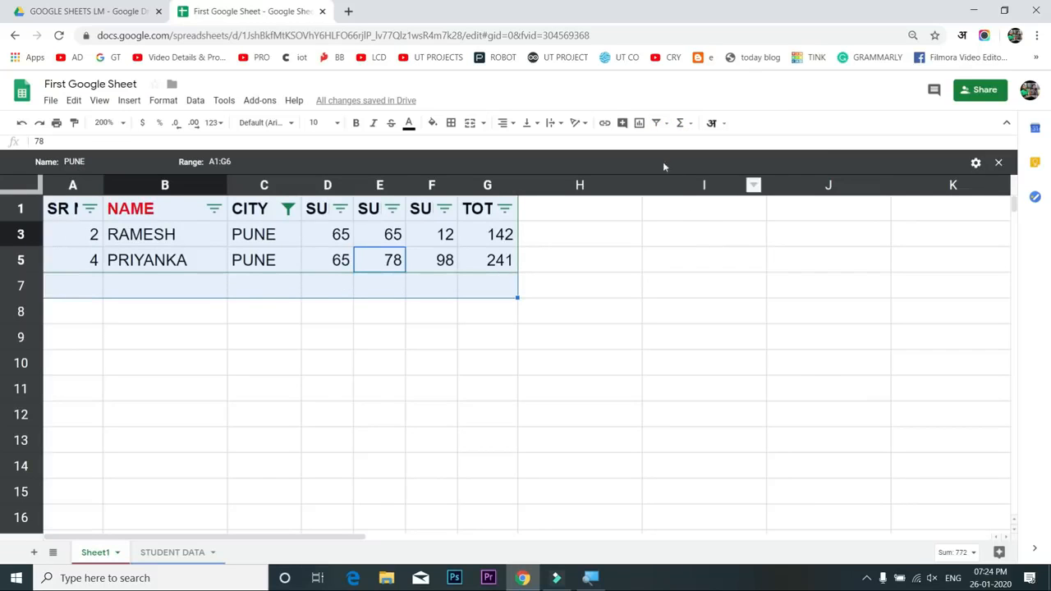
pyautogui.click(665, 123)
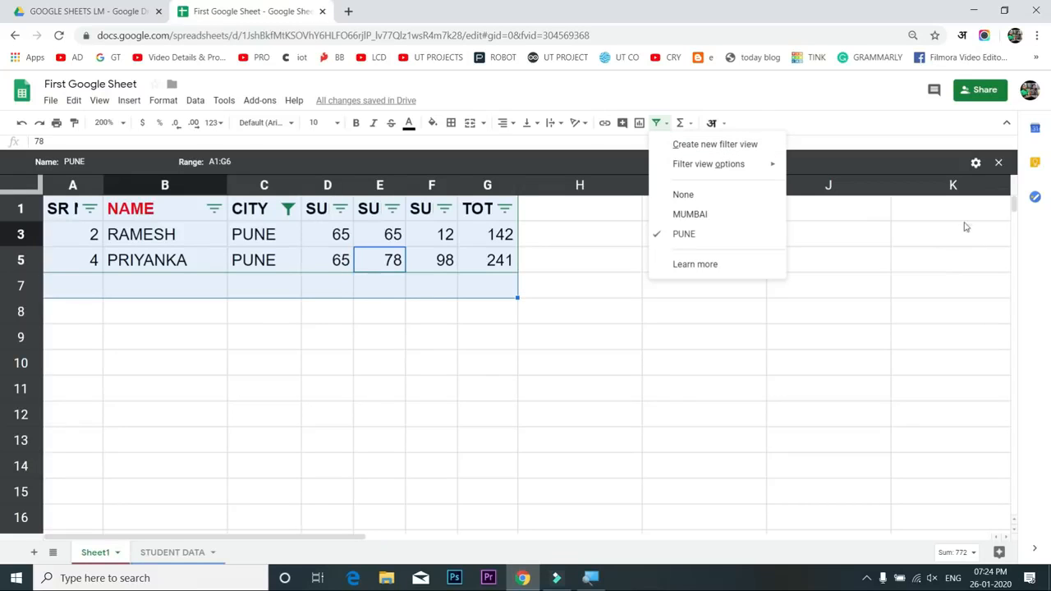
pyautogui.click(998, 164)
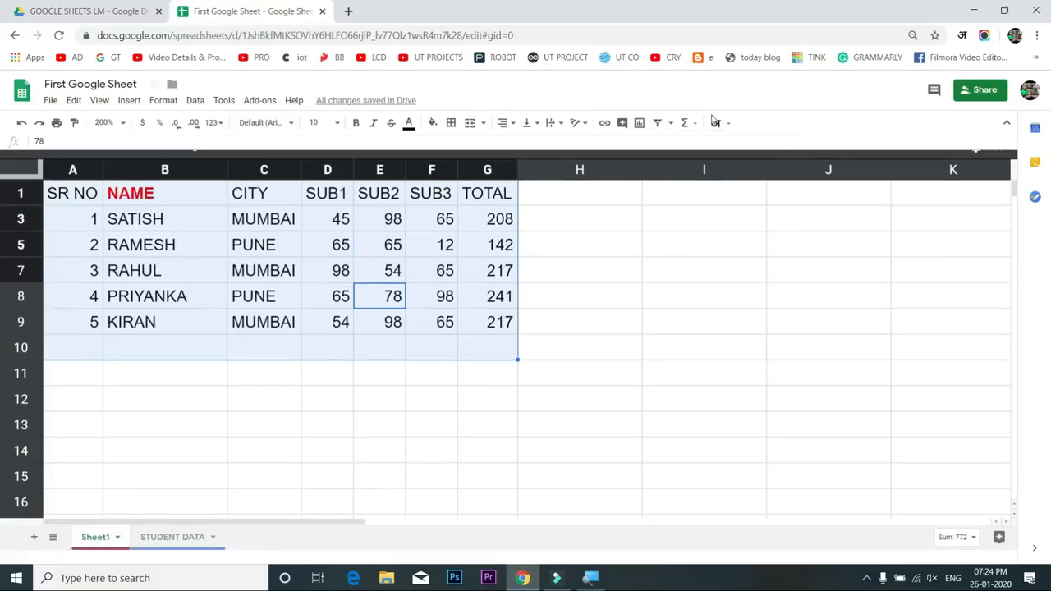
pyautogui.click(671, 125)
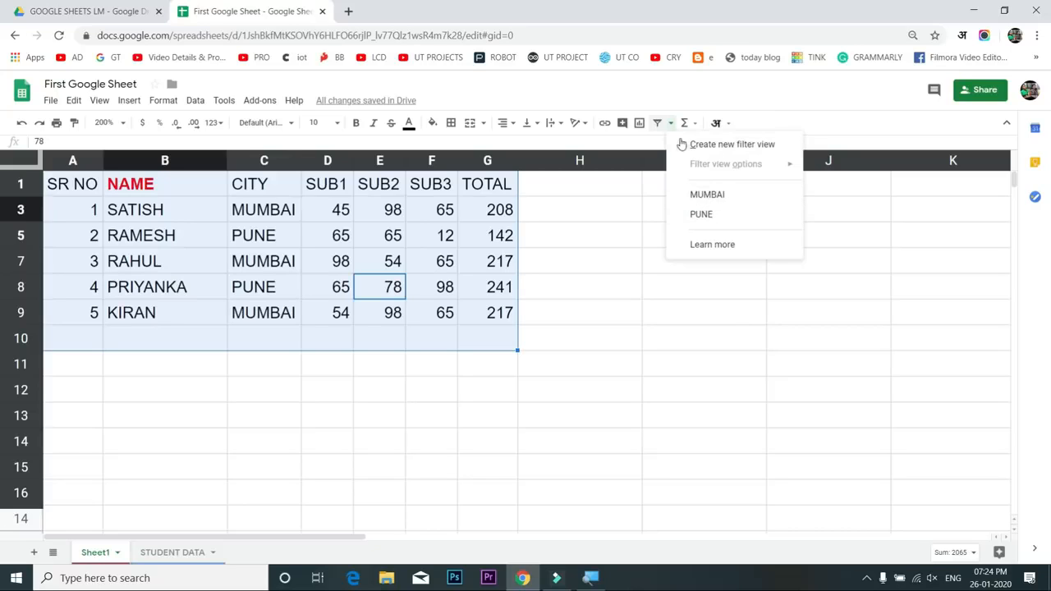
# Turn on a filter for the student table, starting from its SR NO header cell
pyautogui.click(628, 207)
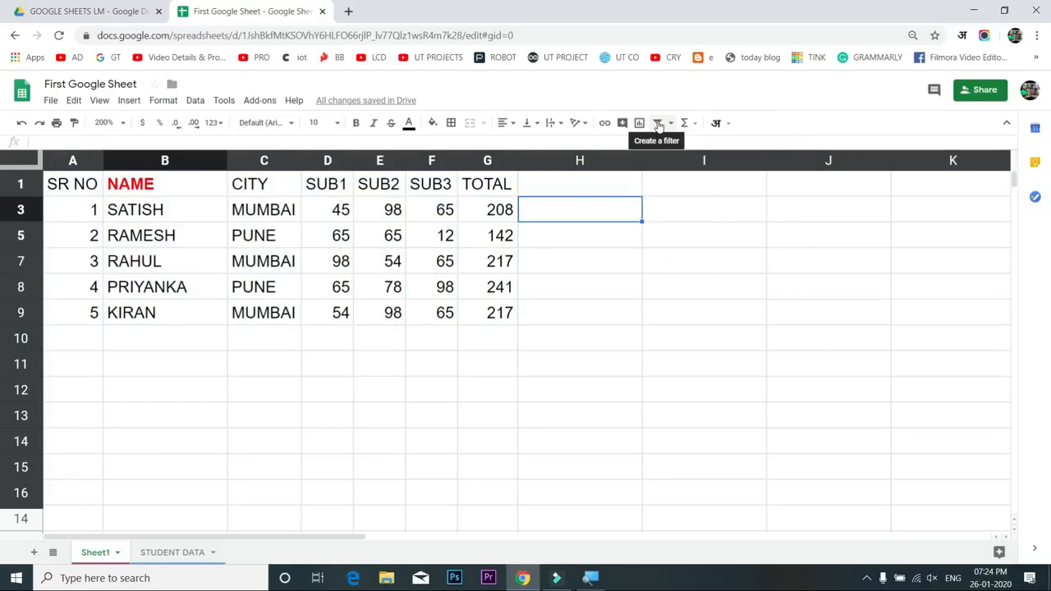
pyautogui.click(657, 123)
pyautogui.click(47, 181)
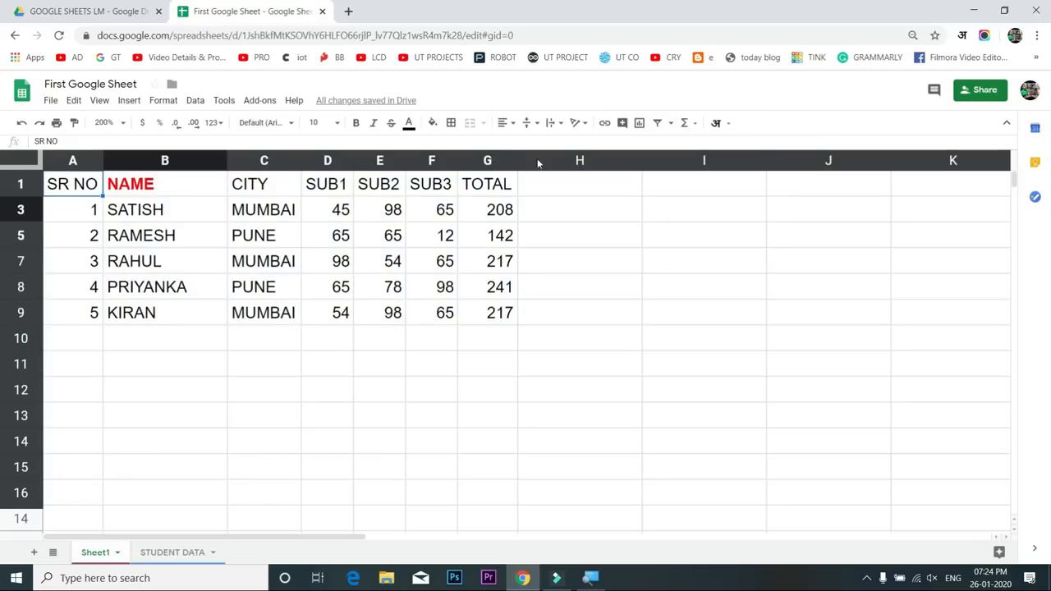
pyautogui.click(658, 123)
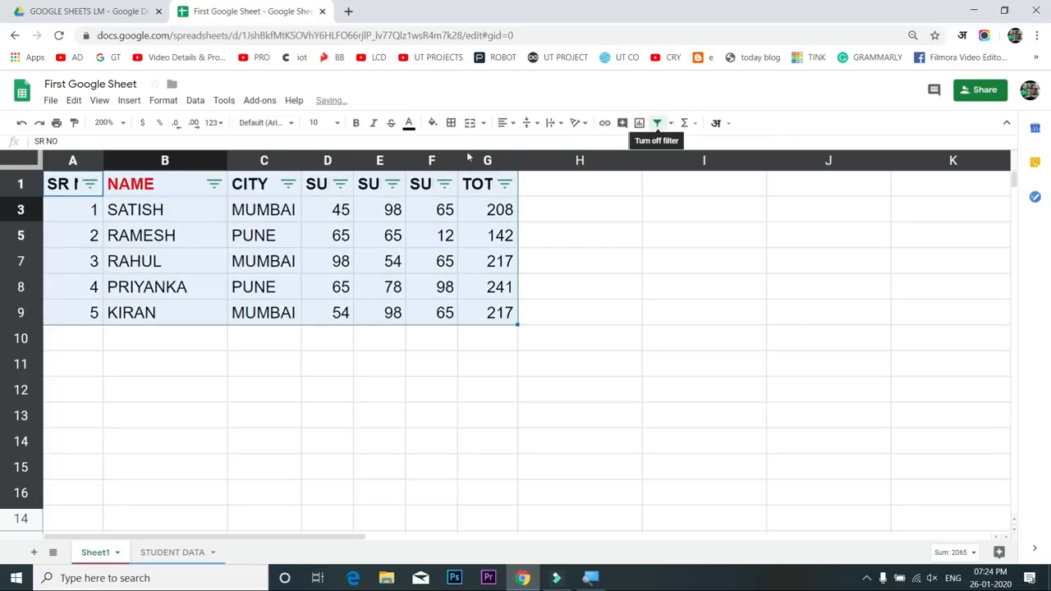
pyautogui.click(243, 188)
pyautogui.click(317, 187)
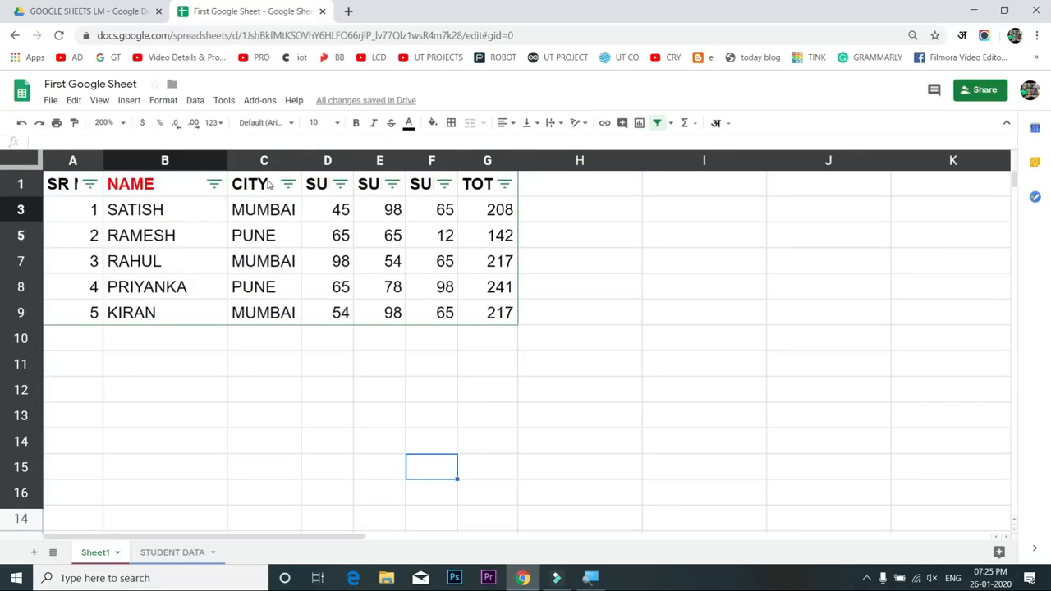
# Sort the student table by the CITY column in A → Z order, followed by Z → A order
pyautogui.doubleClick(289, 185)
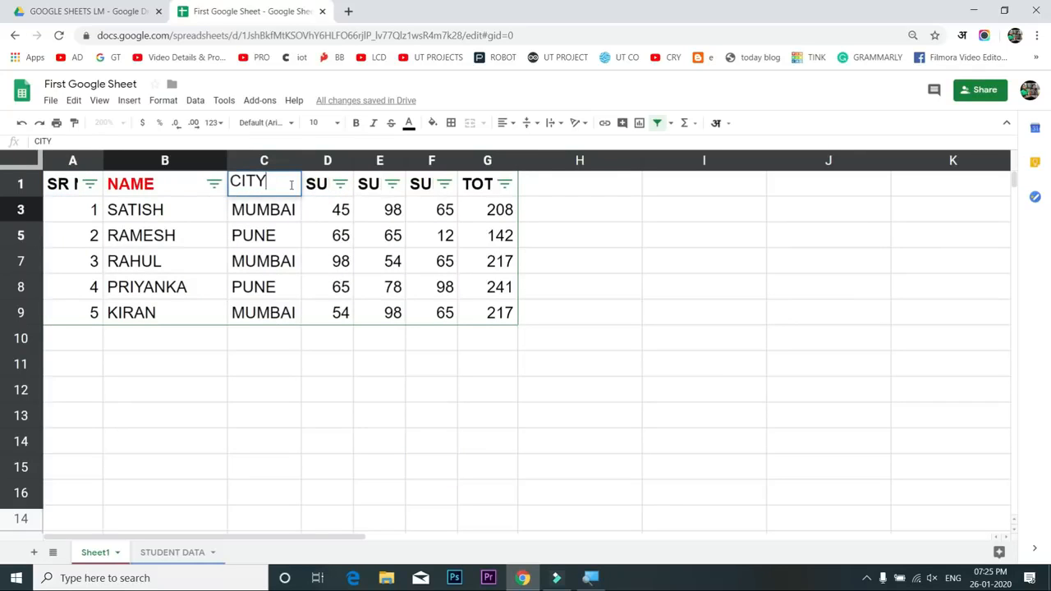
pyautogui.click(288, 184)
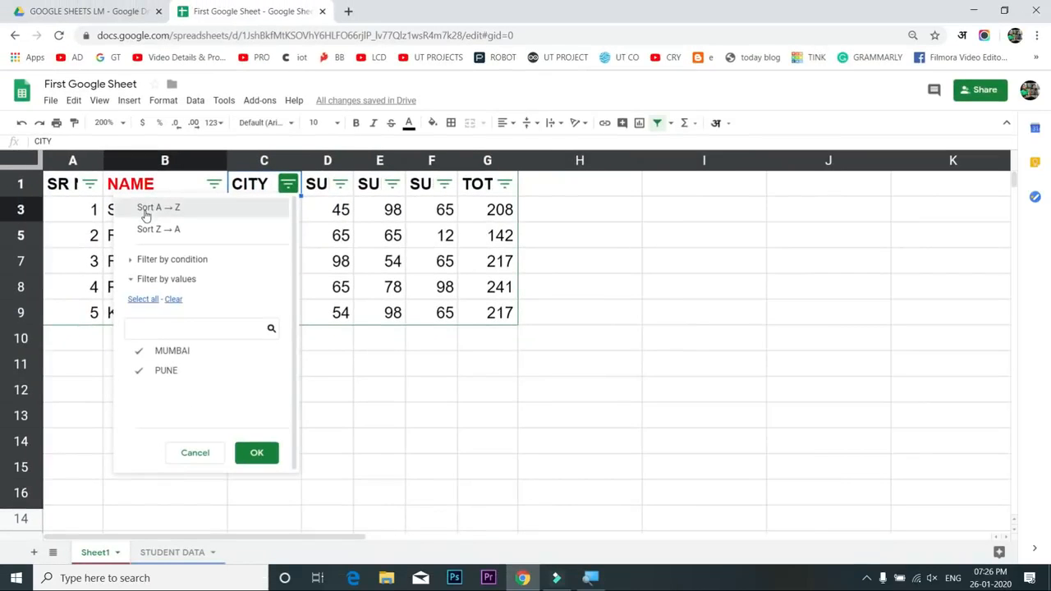
pyautogui.click(148, 210)
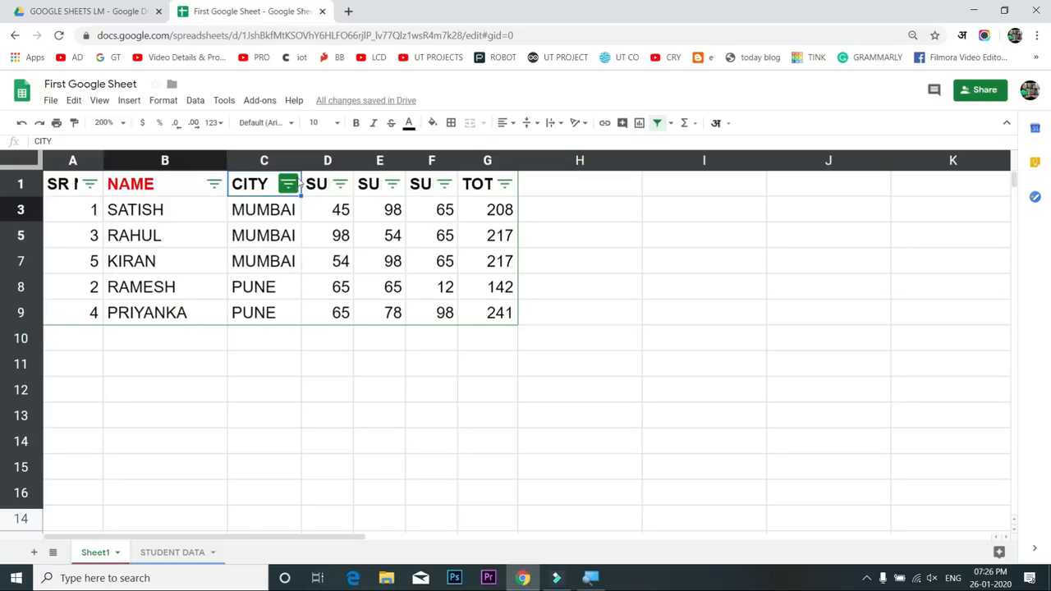
pyautogui.click(287, 184)
pyautogui.click(188, 232)
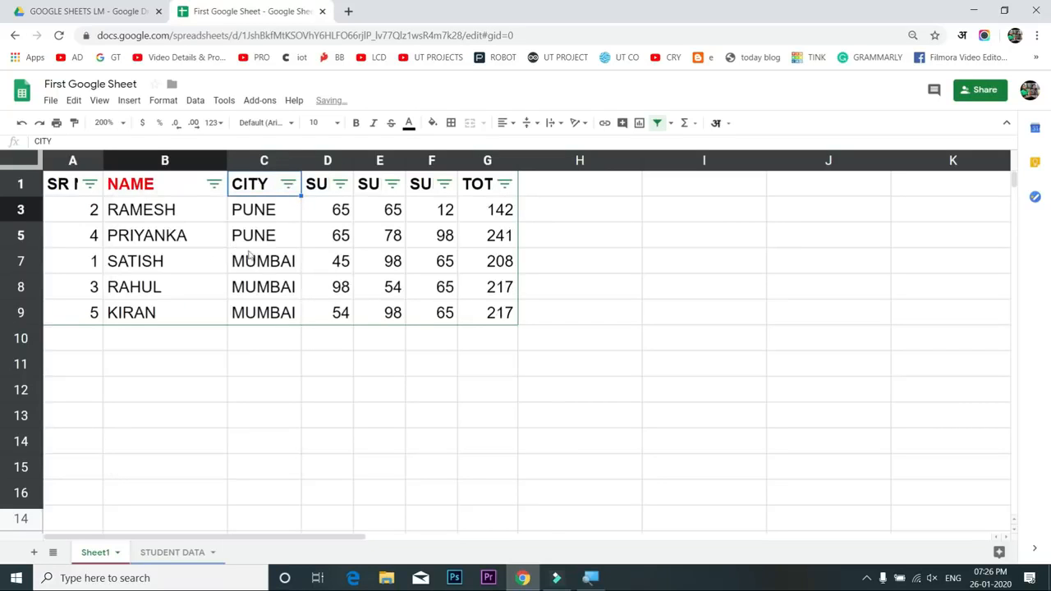
# Filter the CITY column by the condition Text contains with the value MUMBAI
pyautogui.click(287, 184)
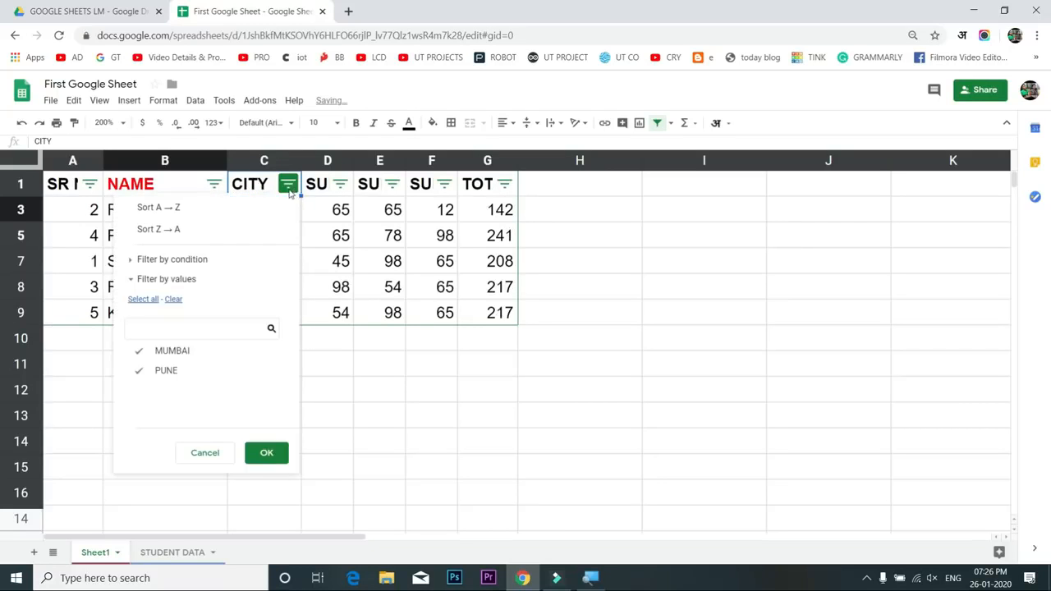
pyautogui.click(187, 260)
pyautogui.click(183, 284)
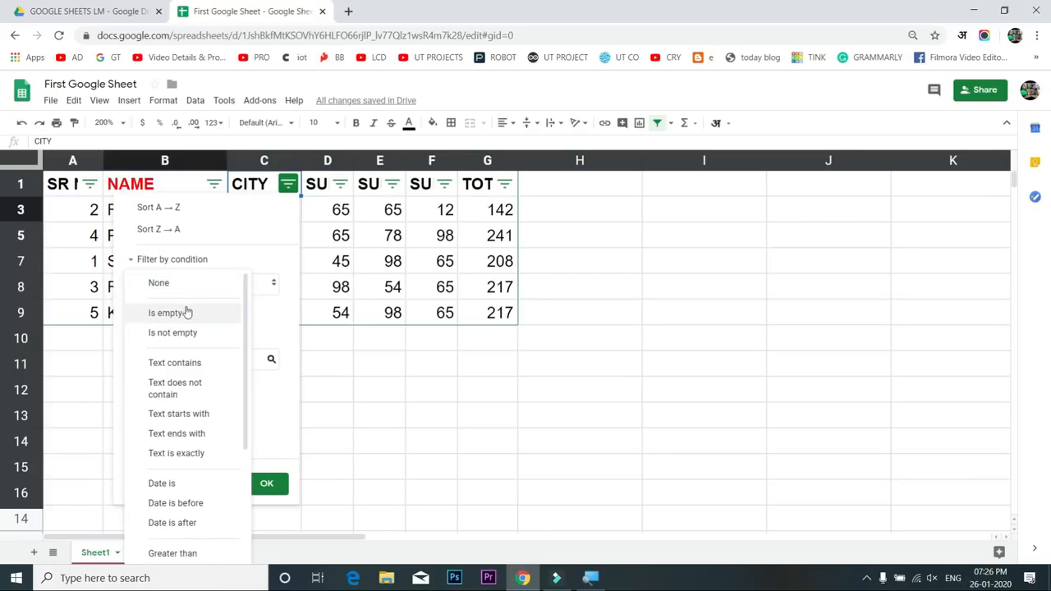
pyautogui.click(175, 362)
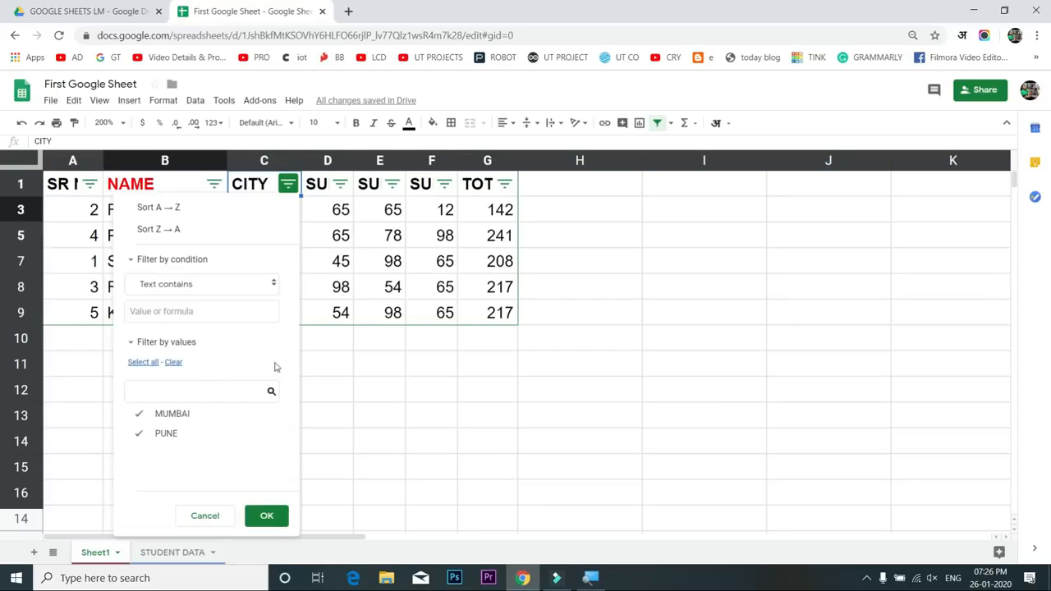
pyautogui.click(137, 311)
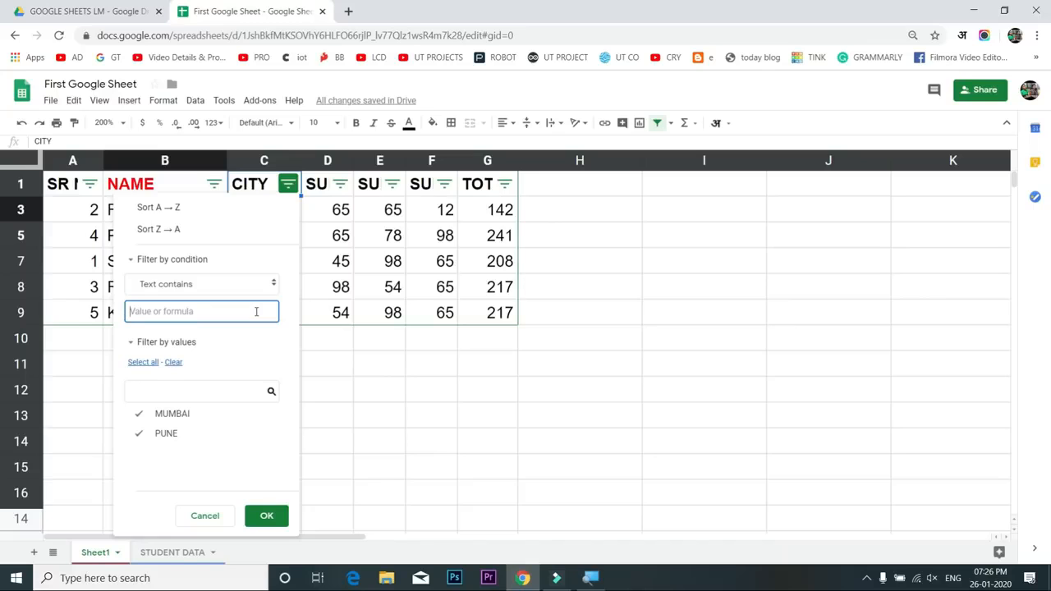
pyautogui.write('MUMBAI')
pyautogui.click(262, 517)
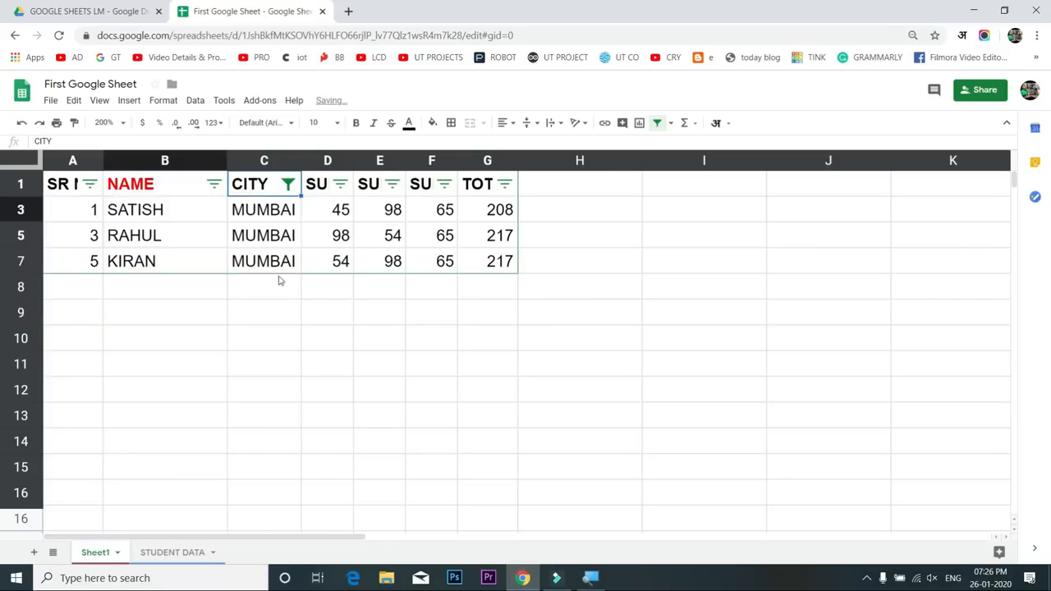
# Reset the CITY column's filter condition to None and apply it
pyautogui.click(289, 185)
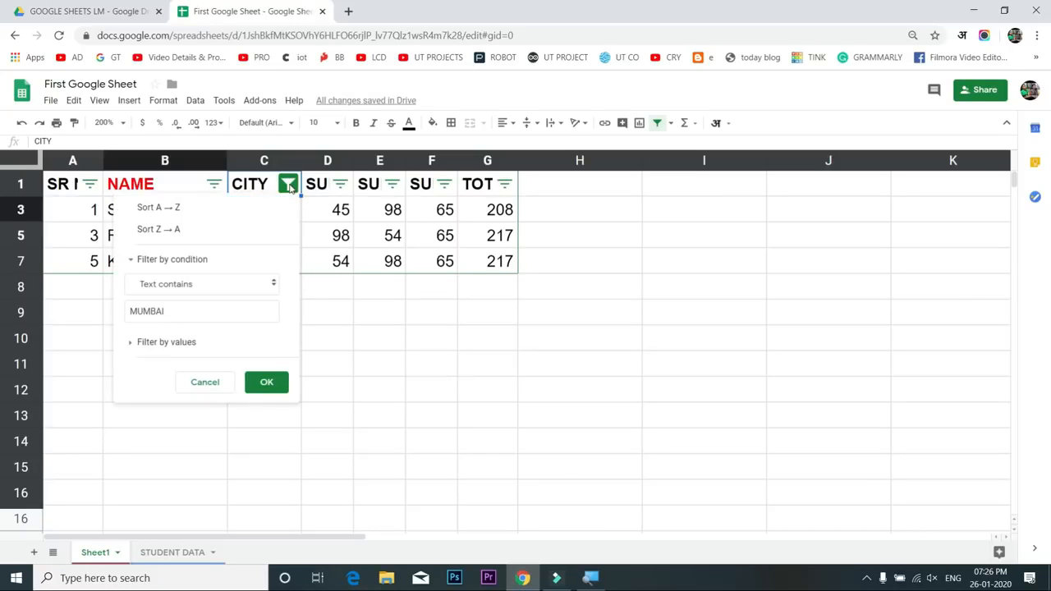
pyautogui.click(219, 285)
pyautogui.click(197, 206)
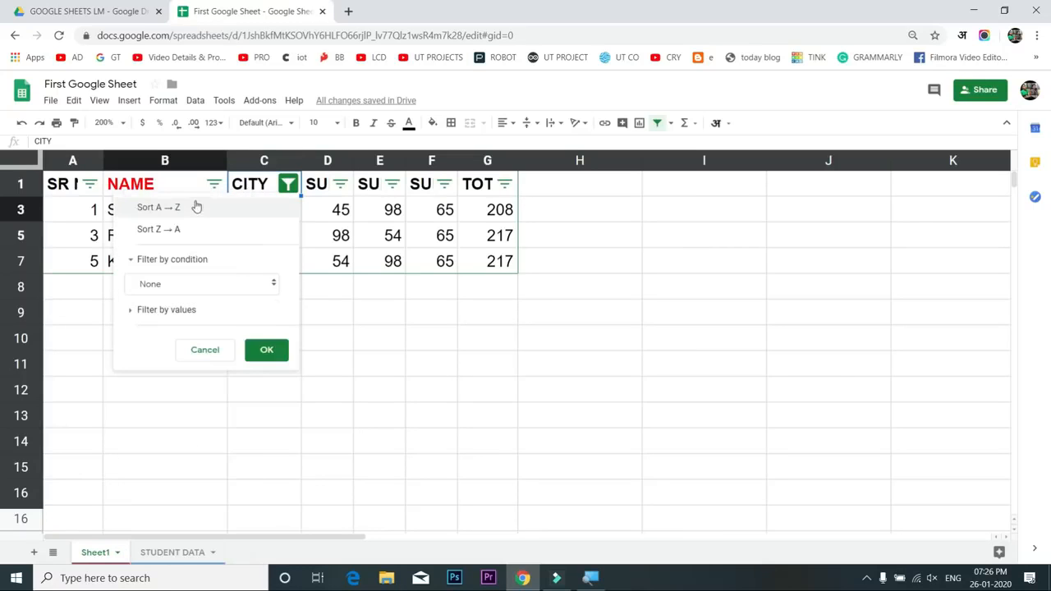
pyautogui.click(265, 349)
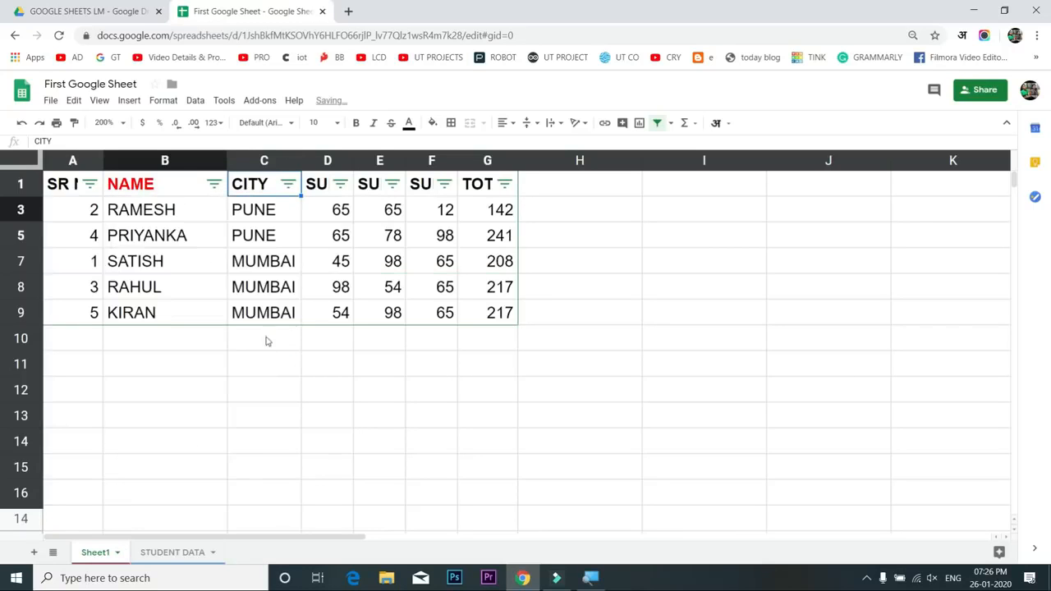
# In the SUB1 column's filter by values, clear all values and select only 45
pyautogui.click(287, 186)
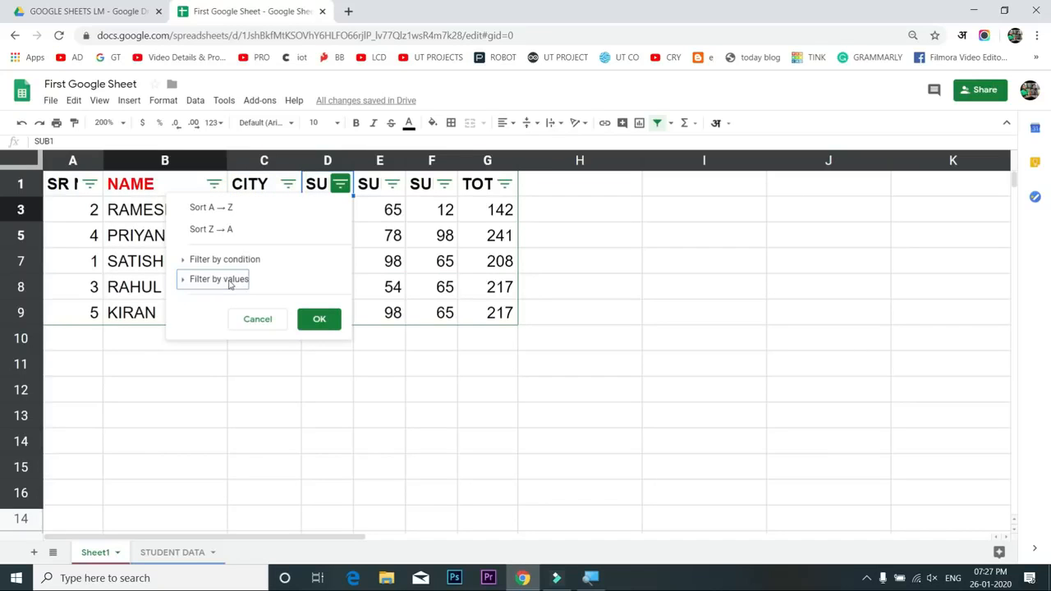
pyautogui.click(231, 280)
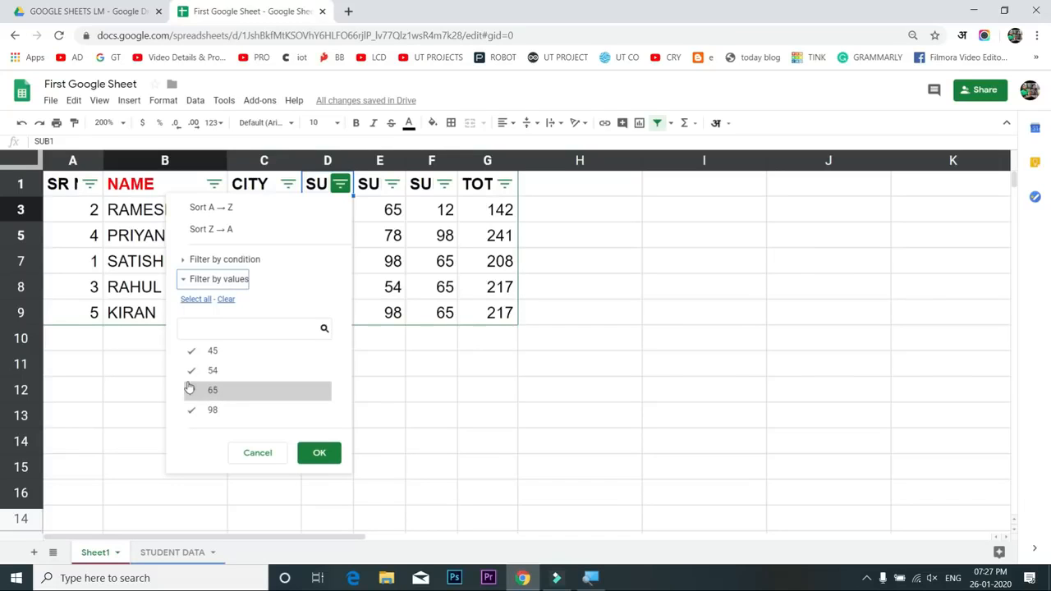
pyautogui.click(228, 300)
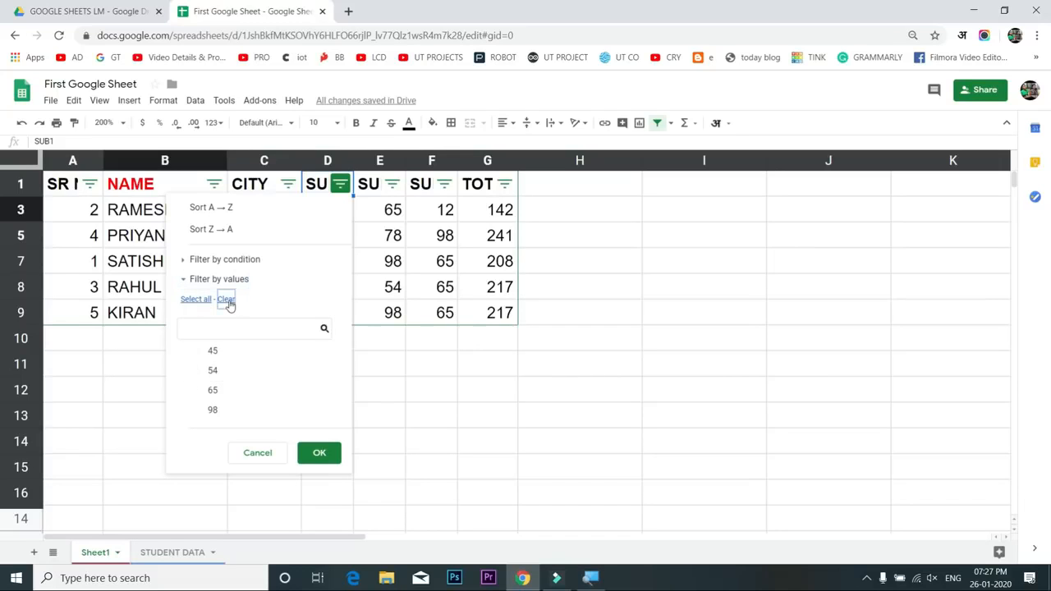
pyautogui.click(197, 301)
pyautogui.click(225, 300)
pyautogui.click(197, 363)
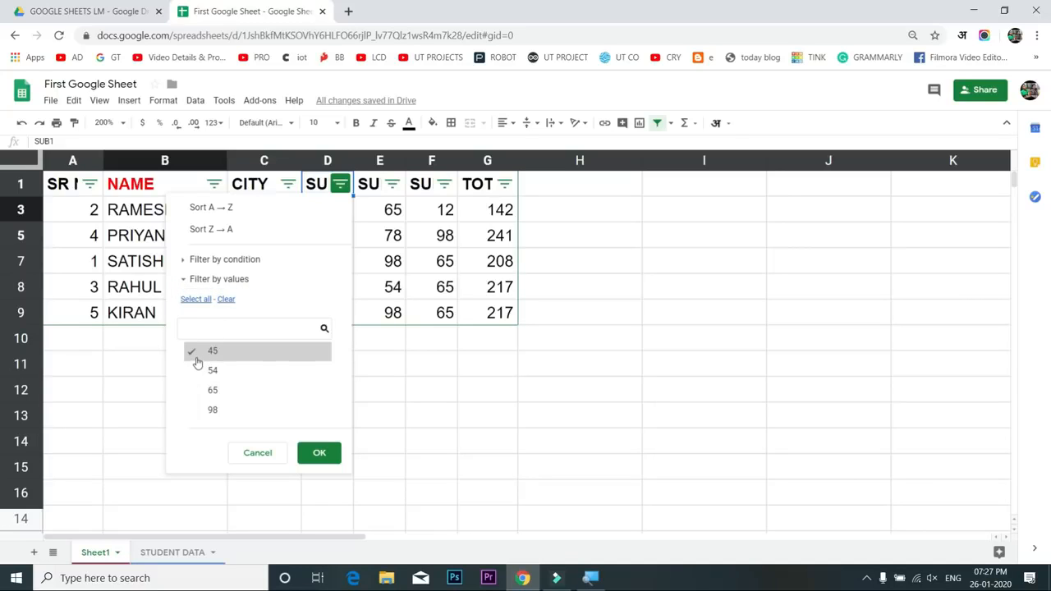
# Filter the SUB1 column by the condition Less than with the value 70, keeping all listed values selected
pyautogui.click(213, 281)
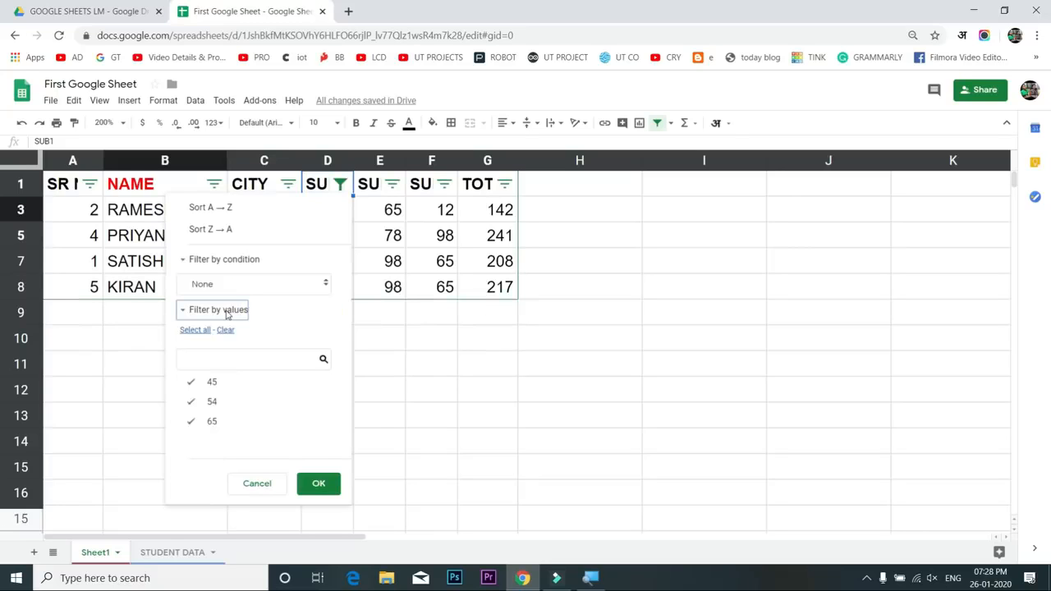
pyautogui.click(202, 332)
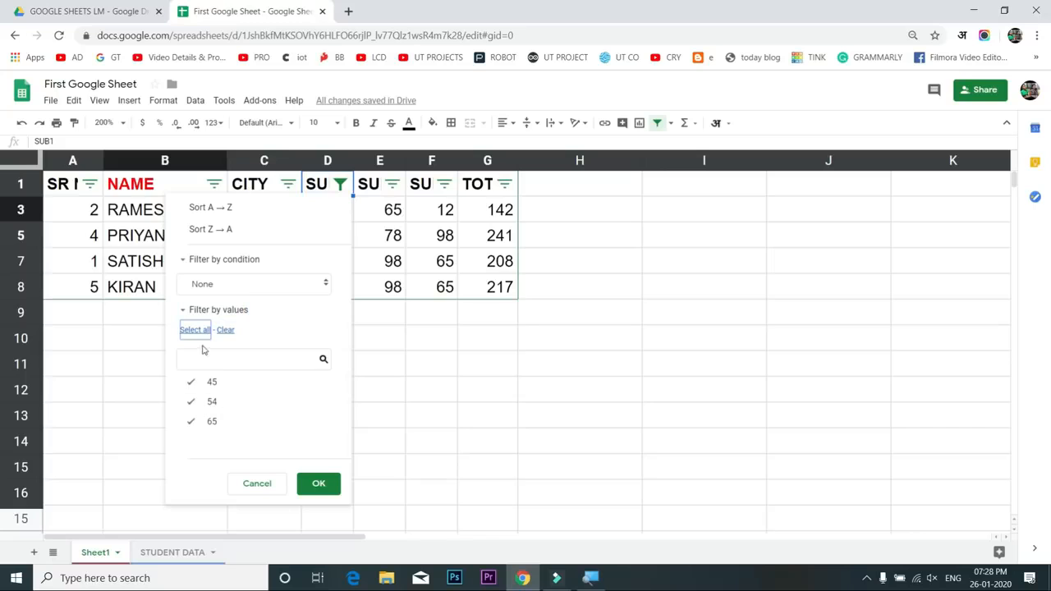
pyautogui.click(228, 283)
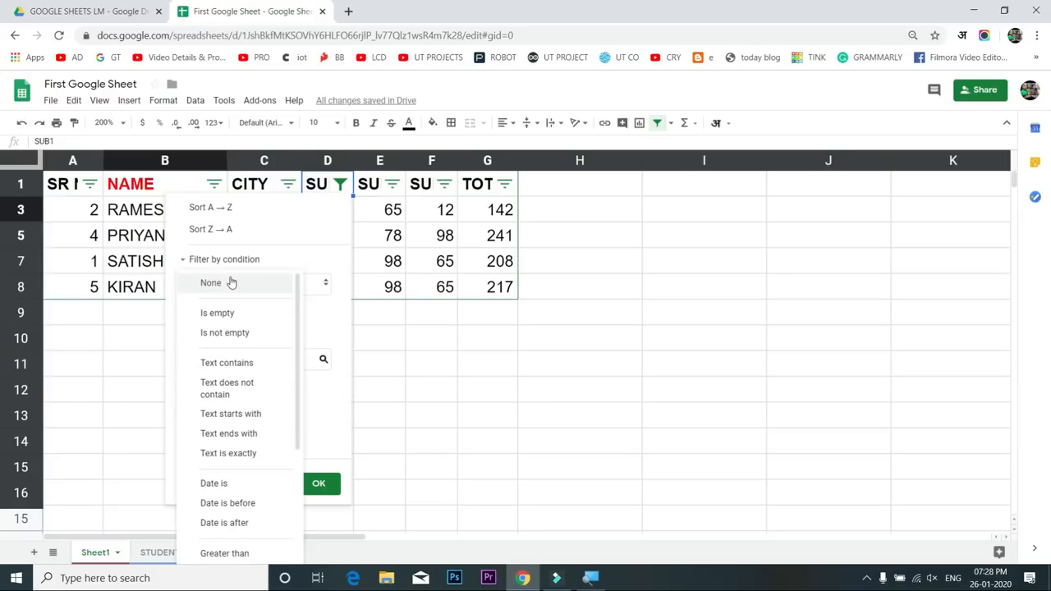
pyautogui.scroll(-3, 249, 466)
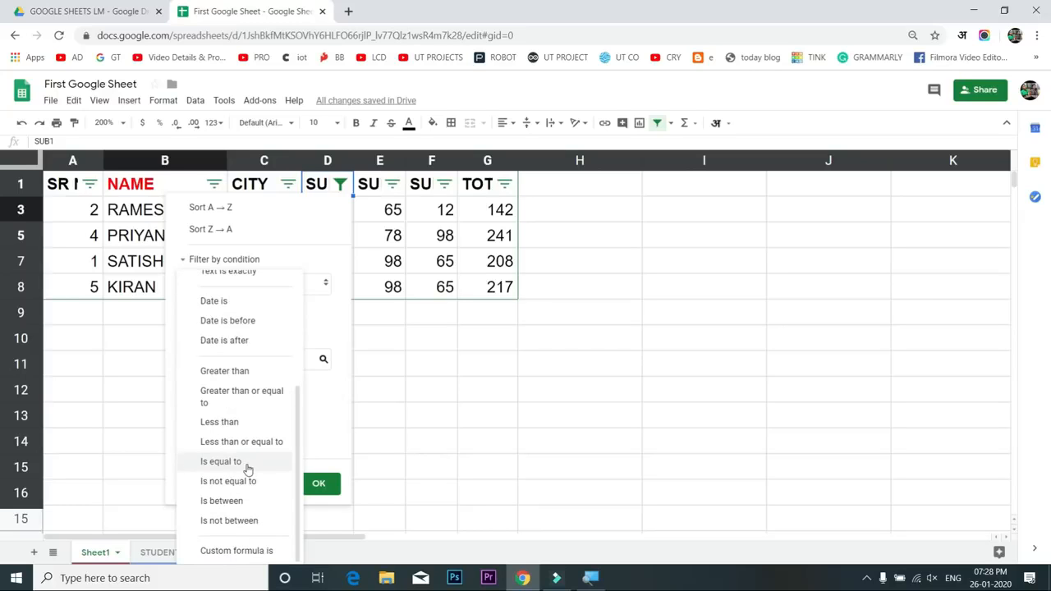
pyautogui.click(235, 423)
pyautogui.write('70')
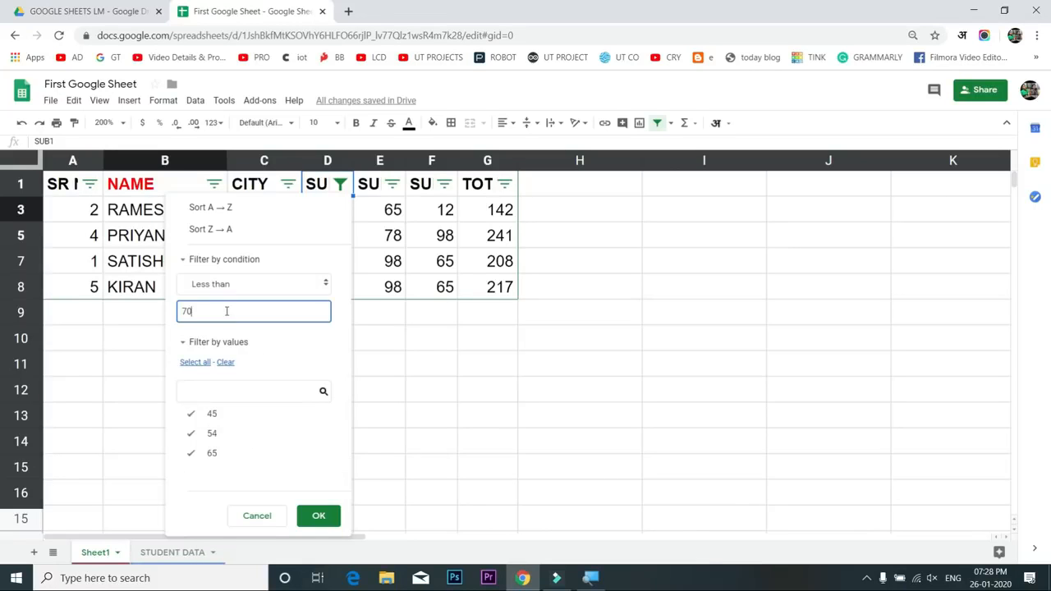
pyautogui.click(320, 515)
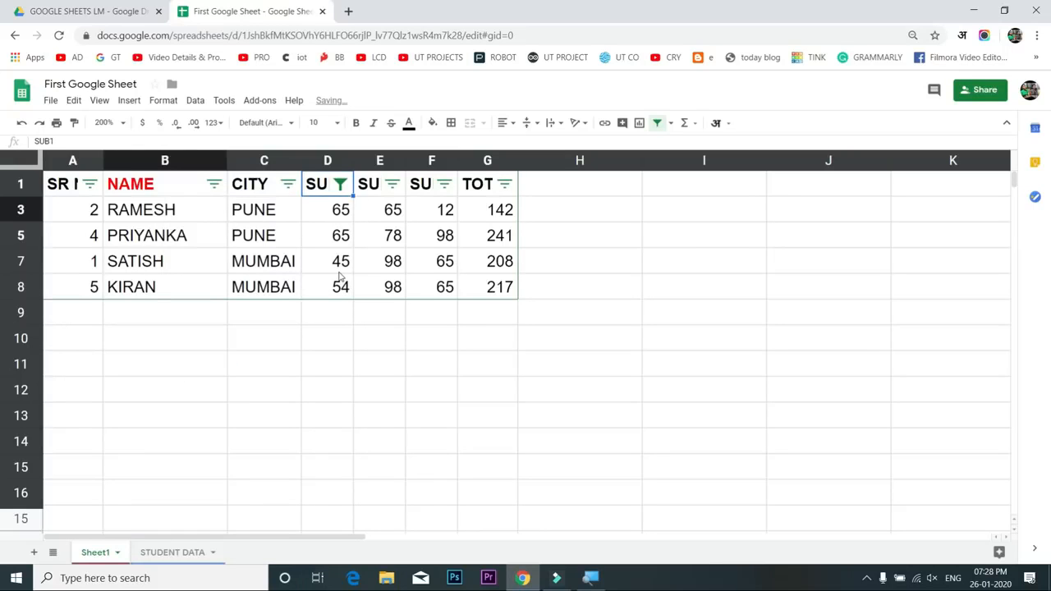
# Change the SUB1 column's Less than condition value to 50 and apply it
pyautogui.click(339, 184)
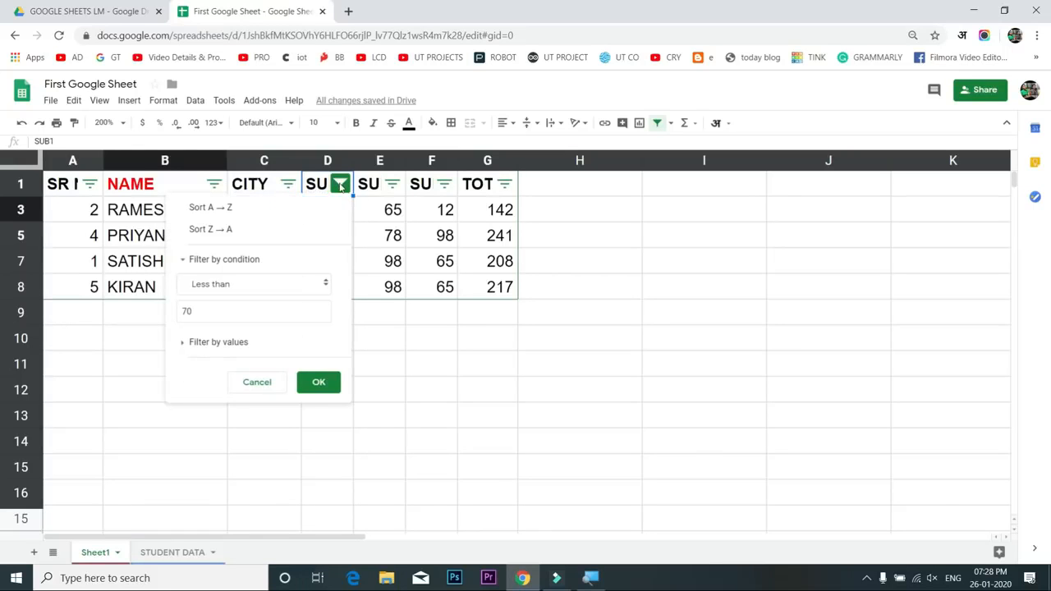
pyautogui.click(196, 311)
pyautogui.press('BackSpace')
pyautogui.press('BackSpace')
pyautogui.write('50')
pyautogui.click(325, 383)
# Set the SUB1 column's filter condition to None and apply it to show all students
pyautogui.click(340, 184)
pyautogui.click(243, 284)
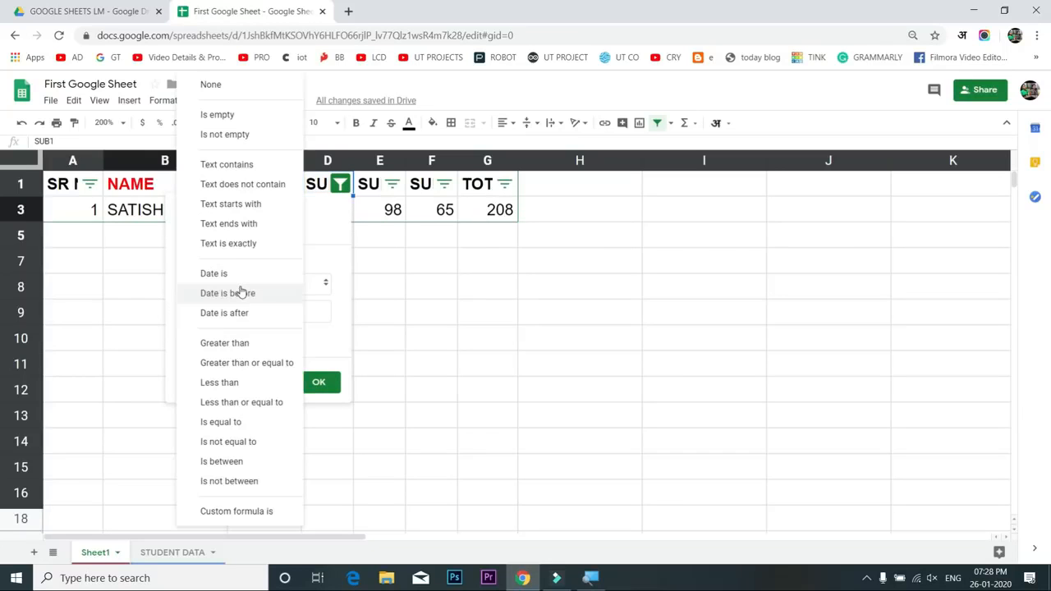
pyautogui.click(254, 94)
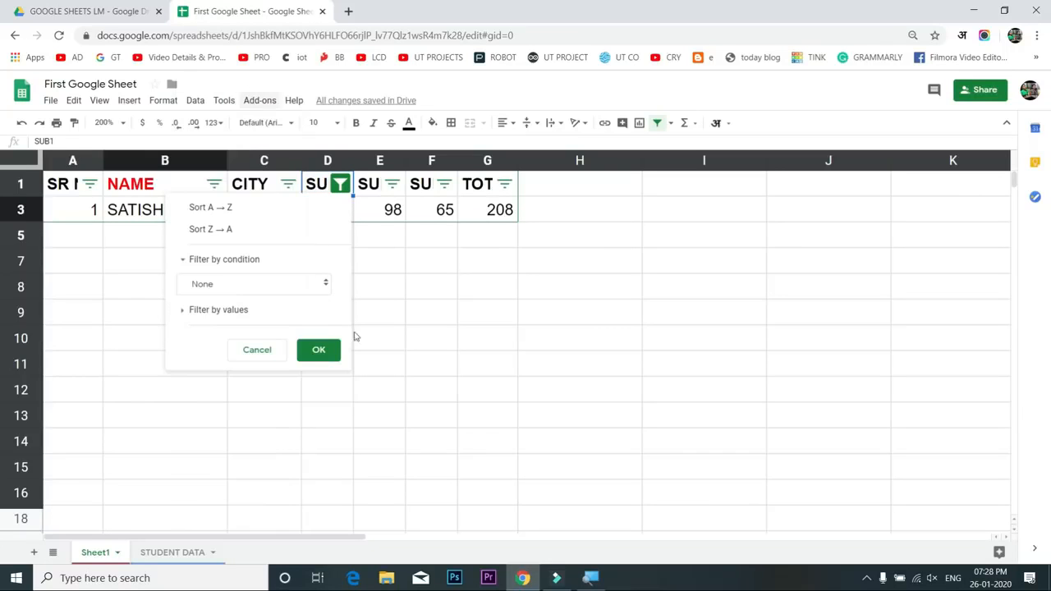
pyautogui.click(316, 351)
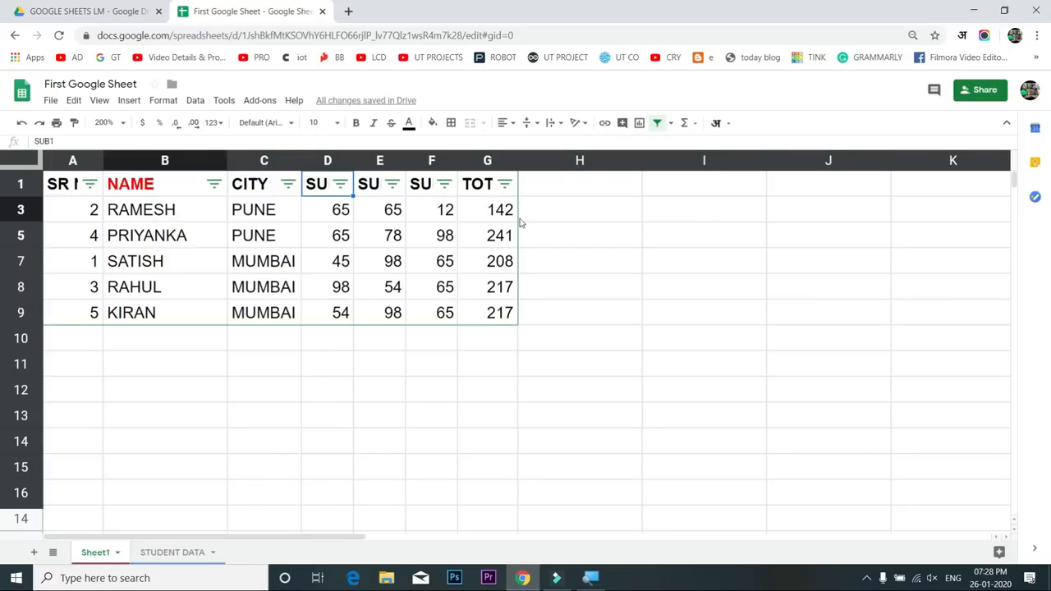
# Filter the SUB1 column by the condition Less than with the value 60
pyautogui.click(672, 132)
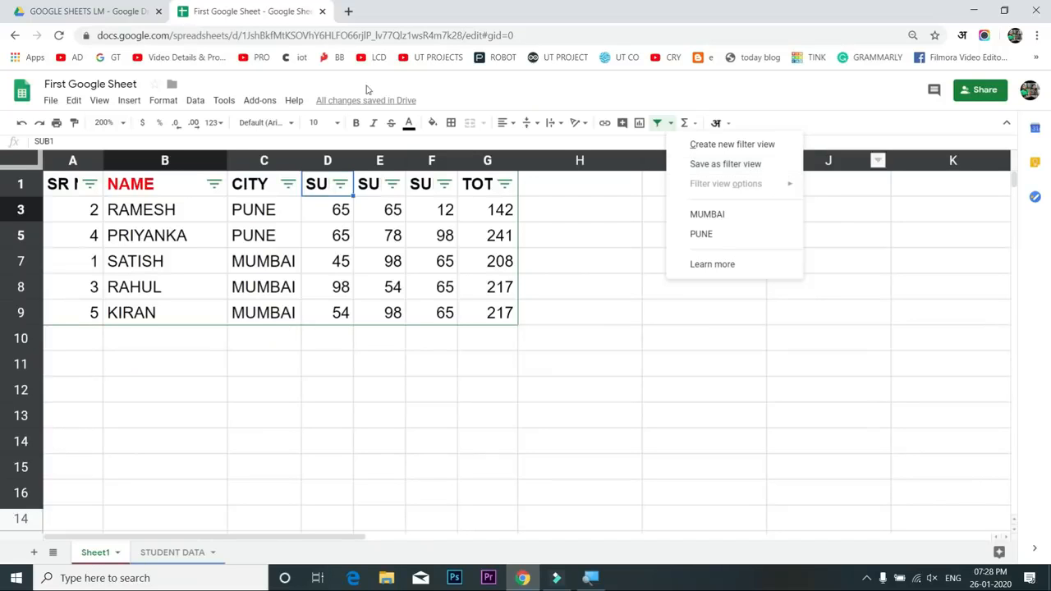
pyautogui.click(322, 189)
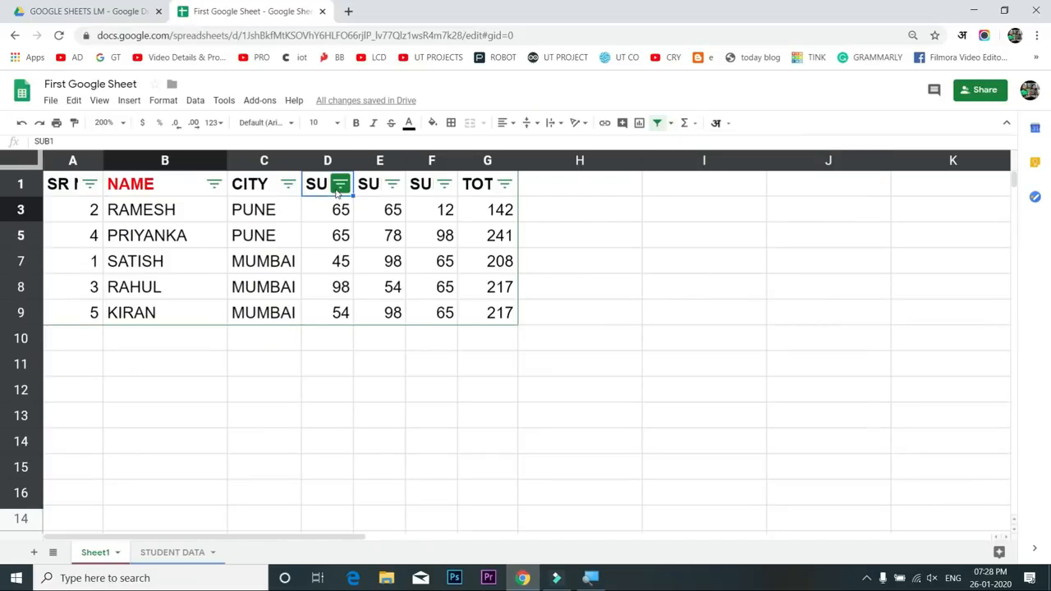
pyautogui.click(336, 192)
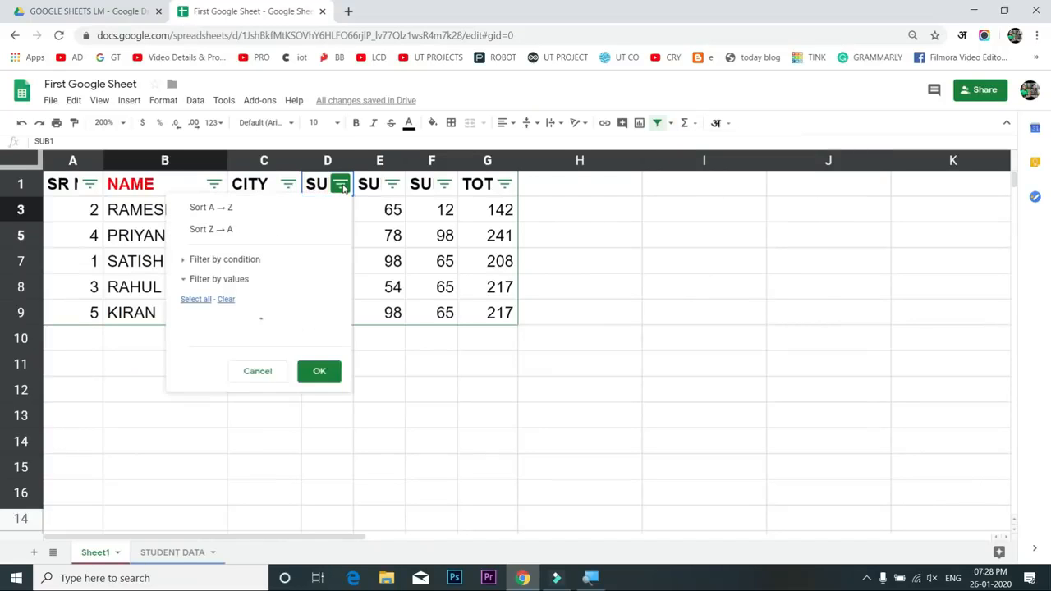
pyautogui.click(218, 261)
pyautogui.click(218, 285)
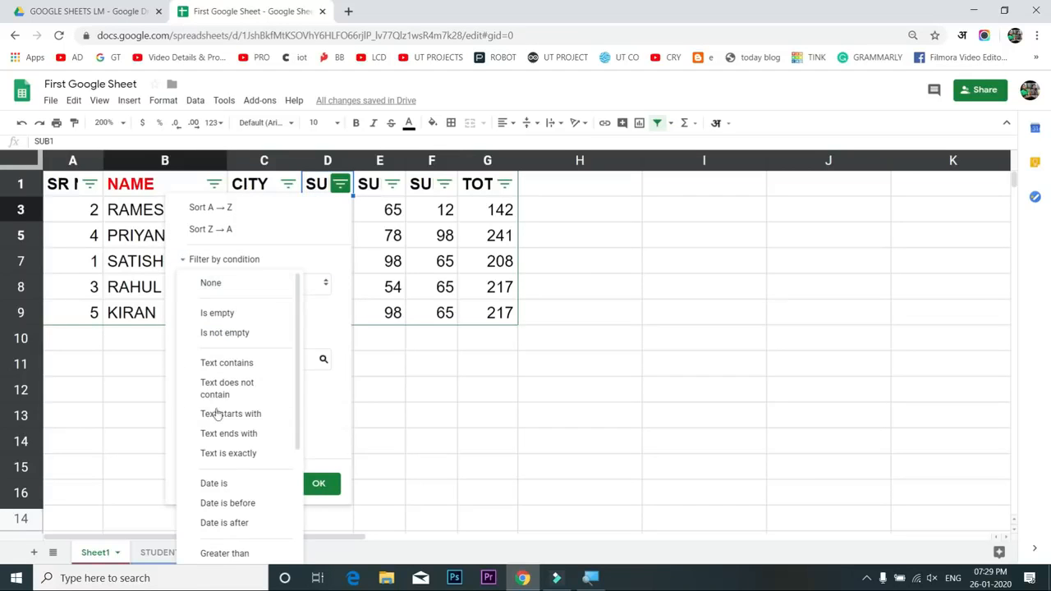
pyautogui.scroll(-3, 223, 460)
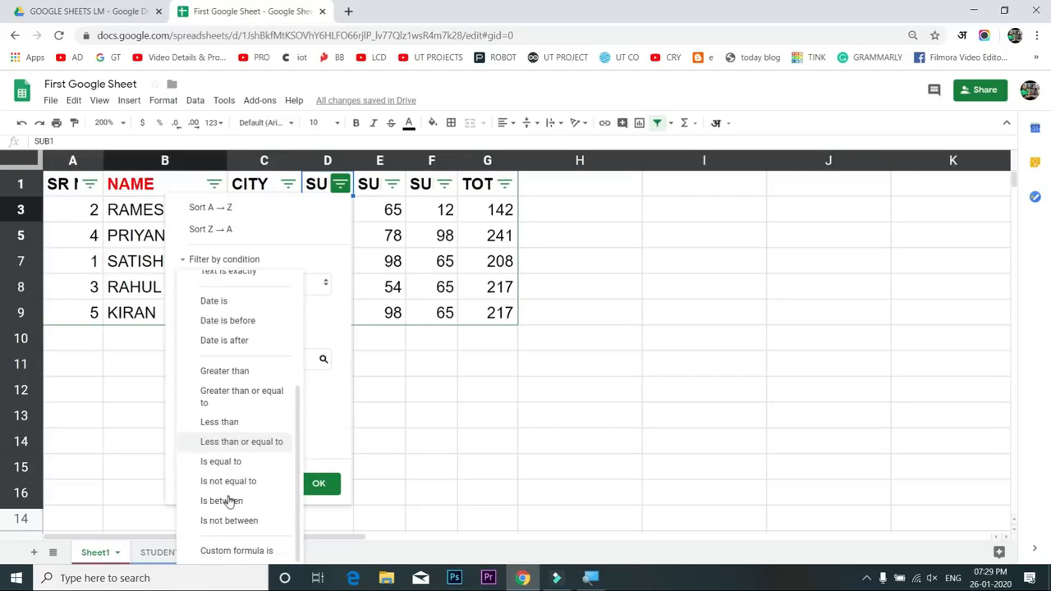
pyautogui.click(220, 422)
pyautogui.click(234, 315)
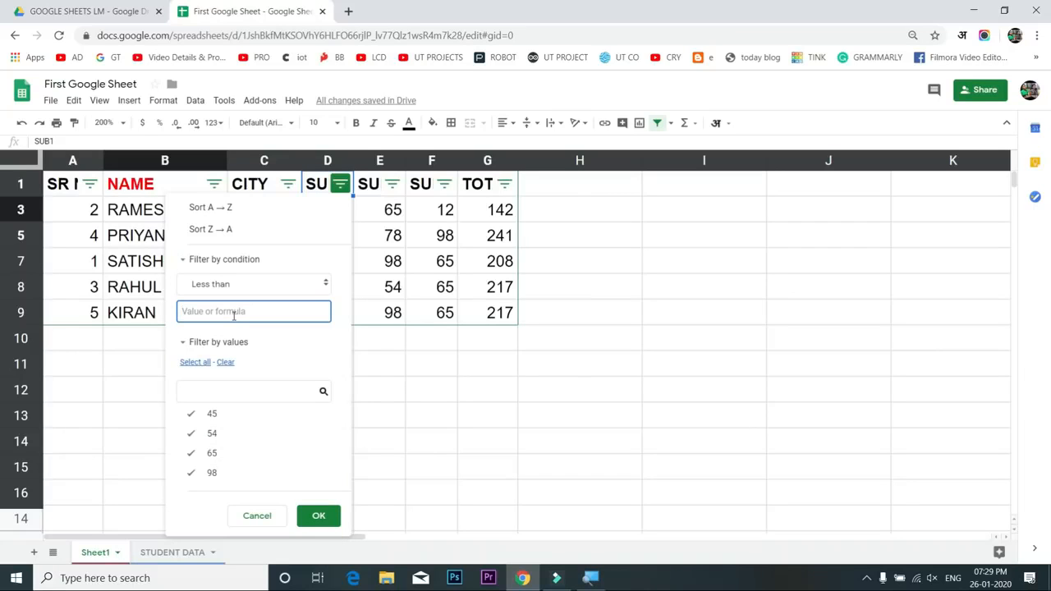
pyautogui.write('60')
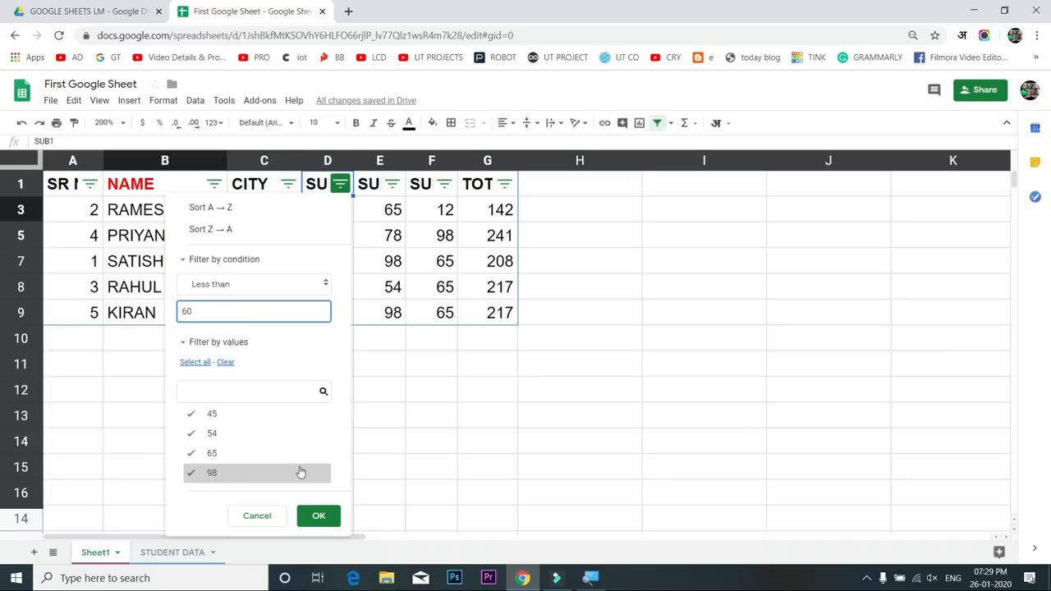
pyautogui.click(318, 514)
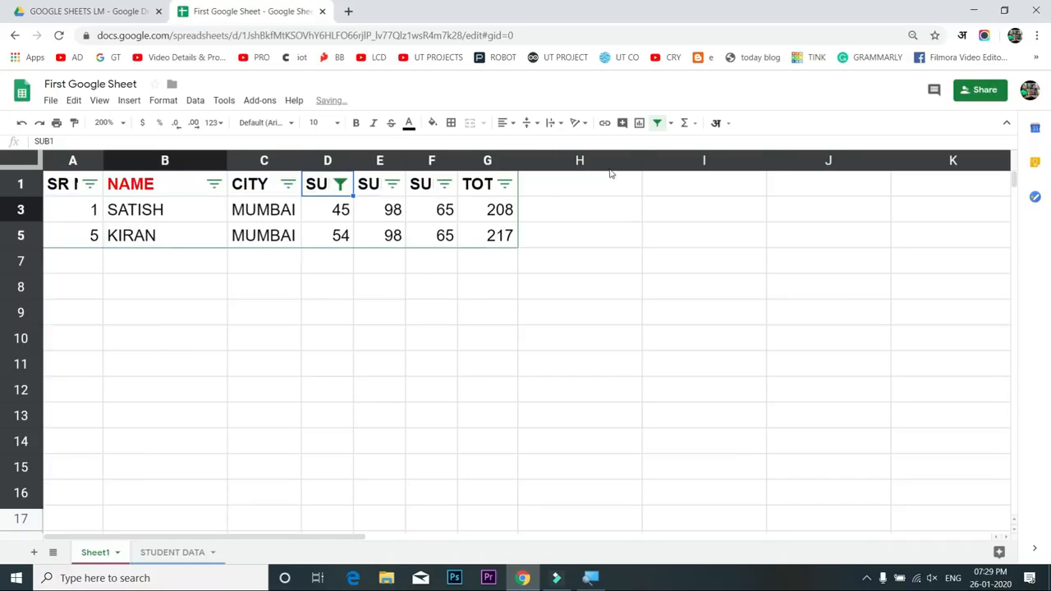
# Save the current filter as a filter view named "less than 60 in sub1"
pyautogui.click(672, 123)
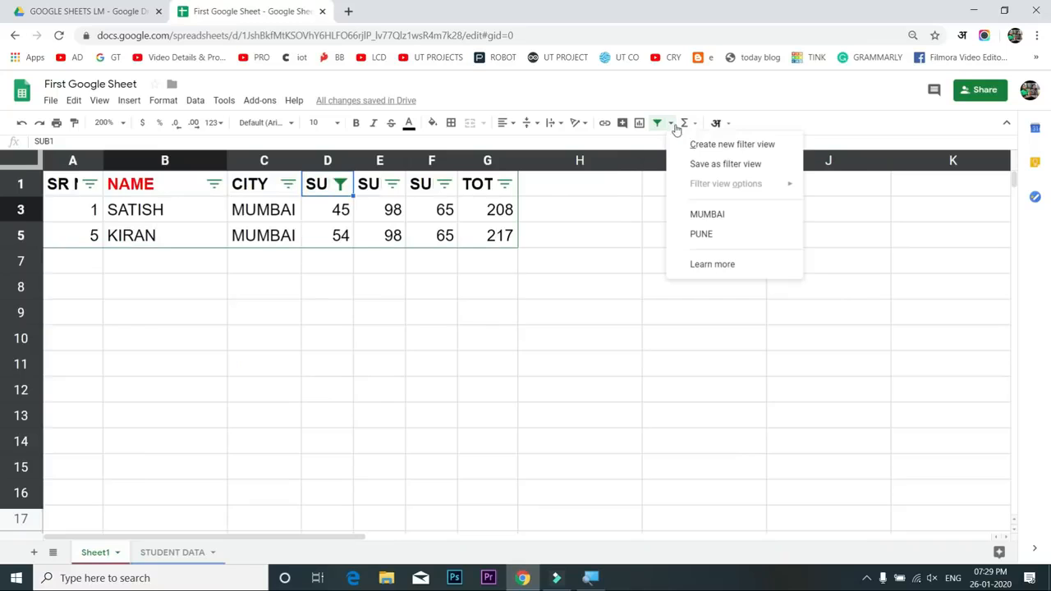
pyautogui.click(727, 165)
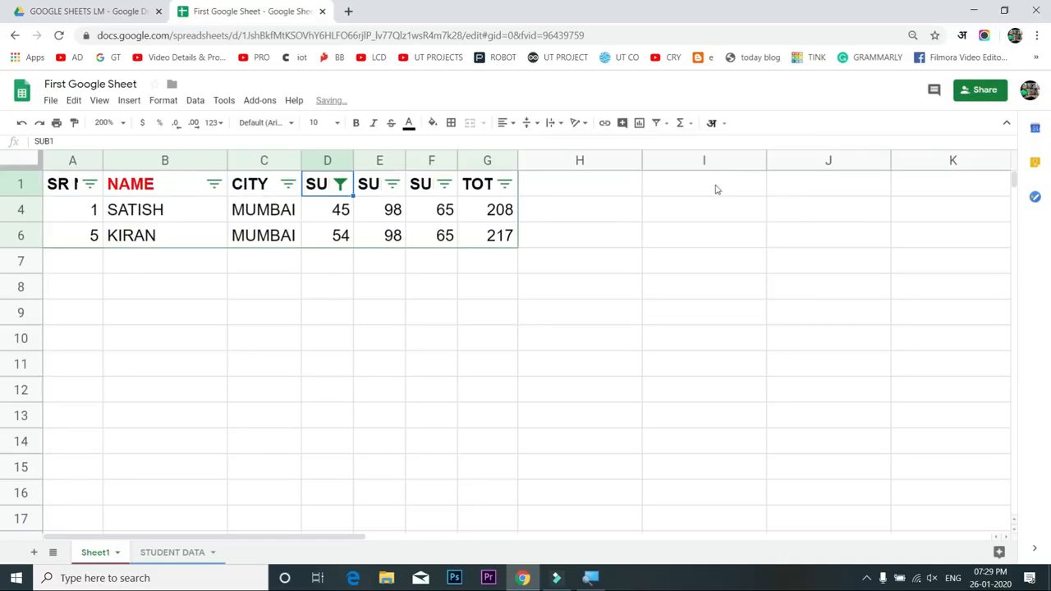
pyautogui.click(84, 161)
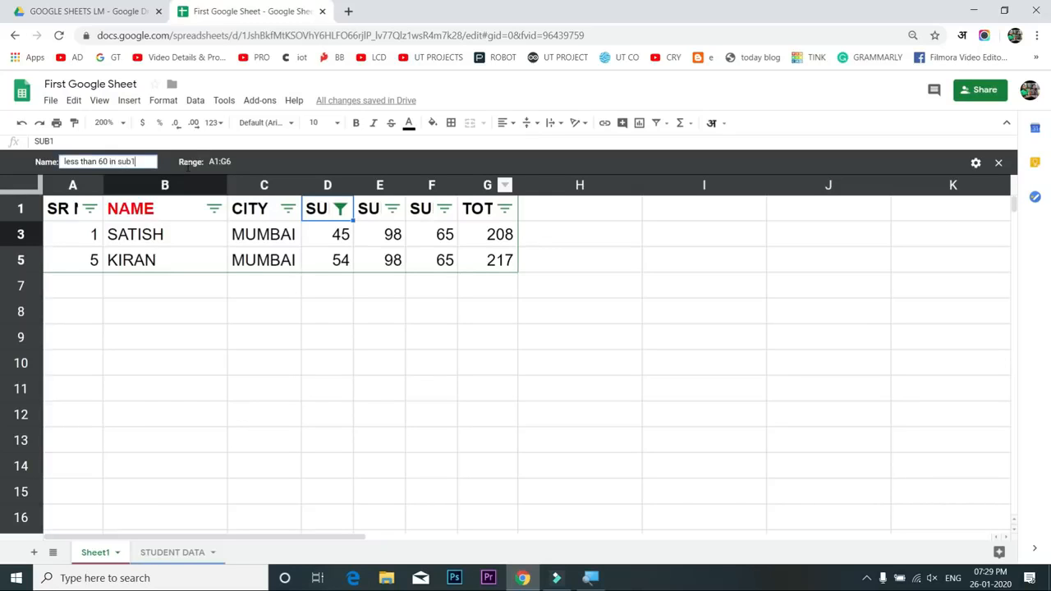
pyautogui.press('Return')
pyautogui.click(374, 315)
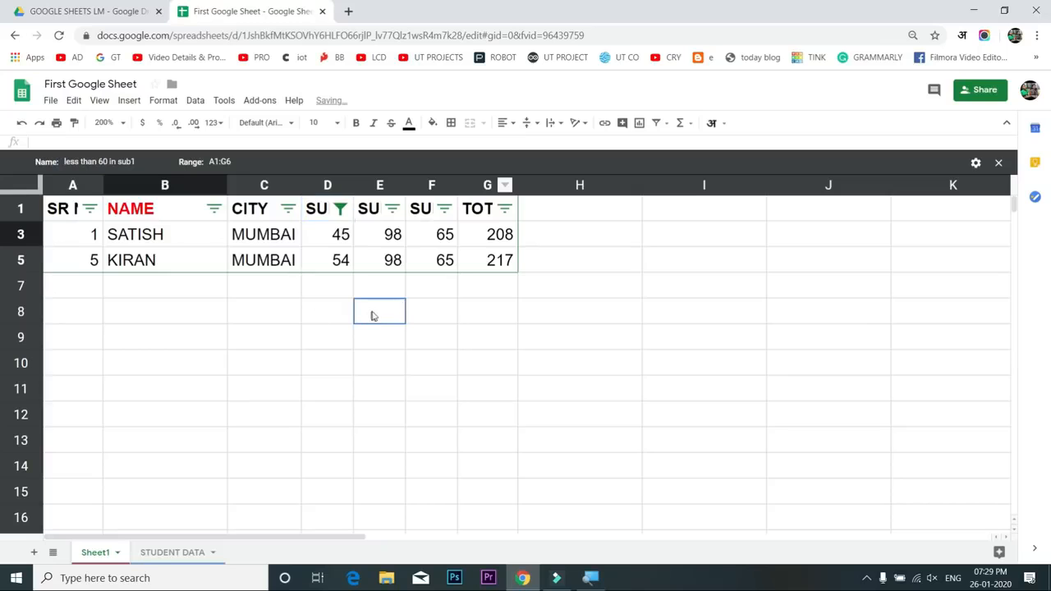
# Switch the active filter view to None to leave the saved view
pyautogui.click(686, 125)
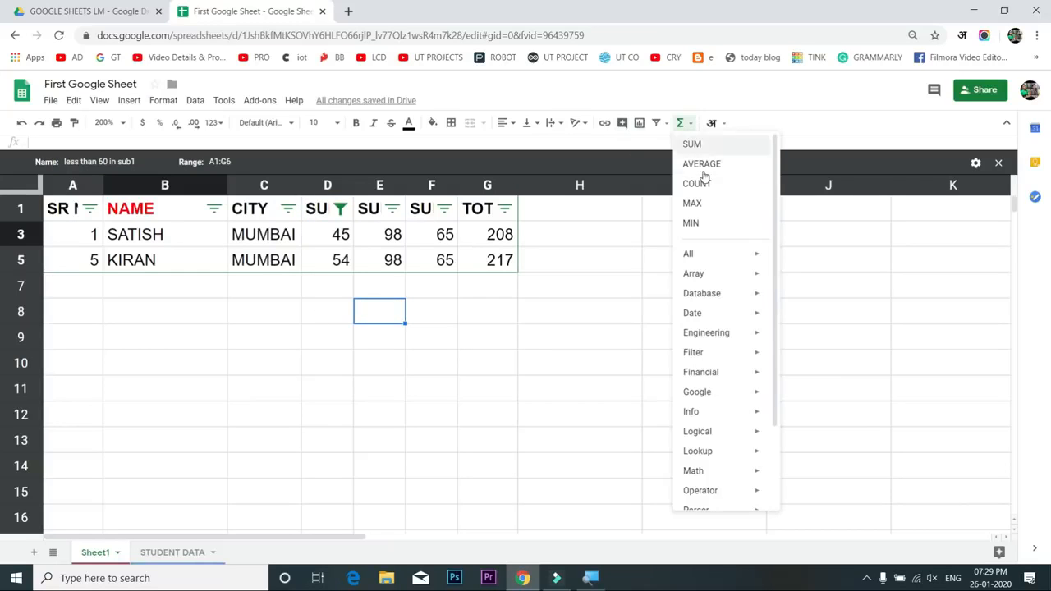
pyautogui.click(665, 123)
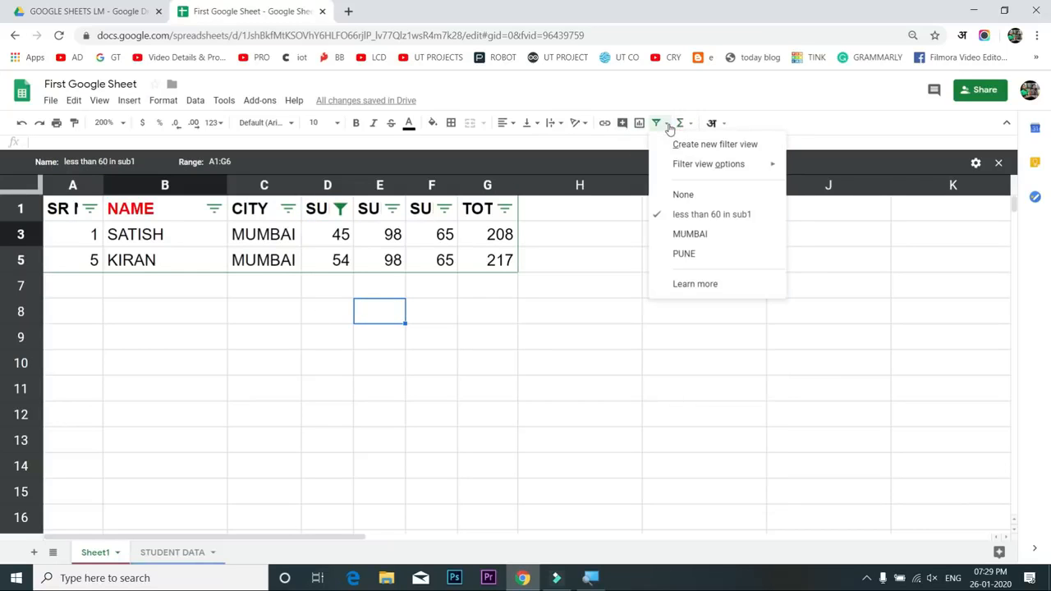
pyautogui.click(694, 199)
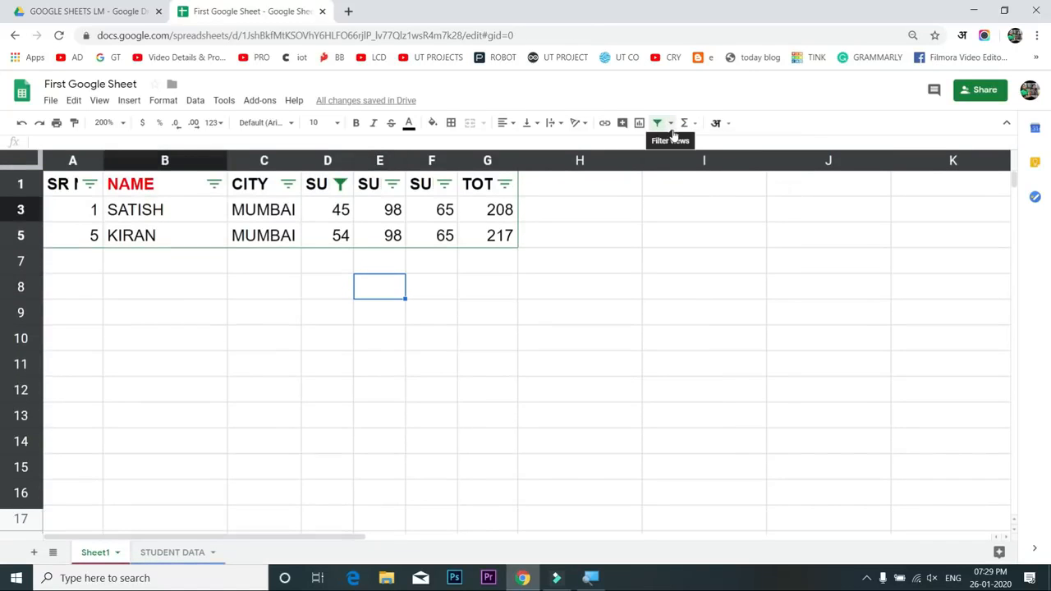
# Set the SUB1 column's filter condition back to None and apply it to the student table
pyautogui.click(340, 184)
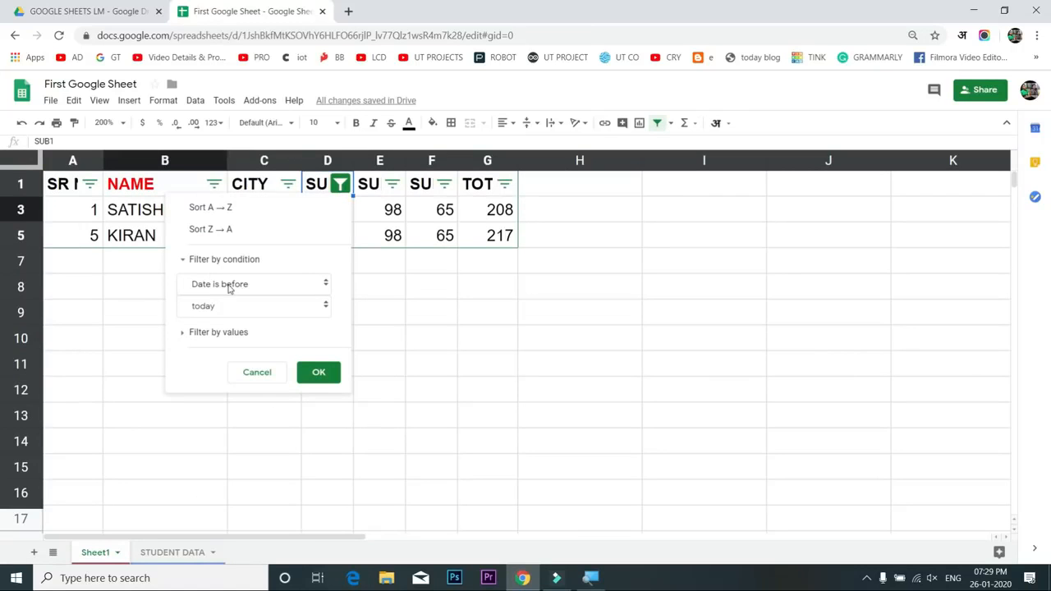
pyautogui.click(233, 286)
pyautogui.click(343, 268)
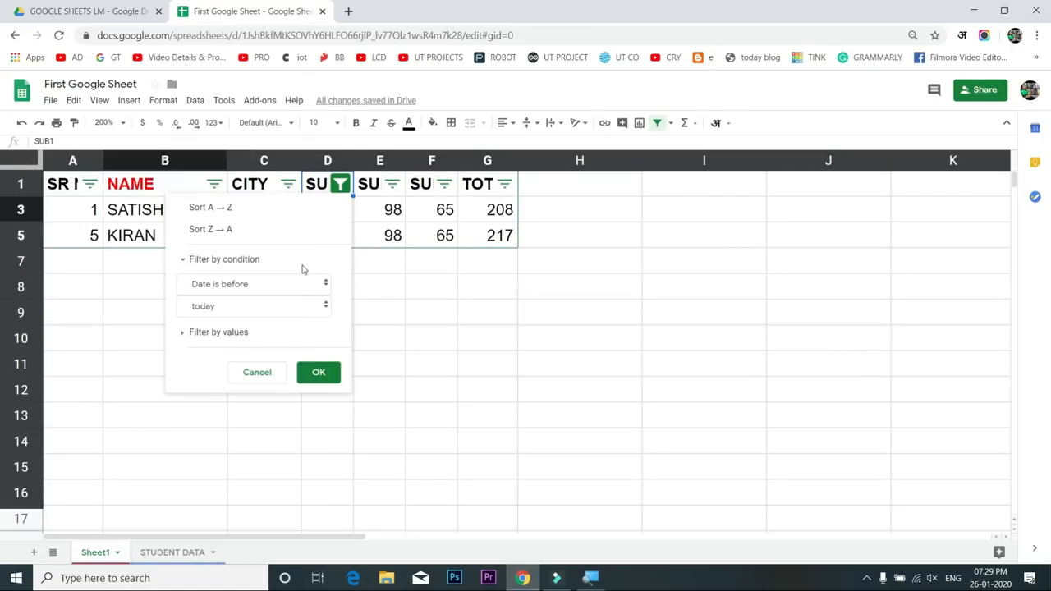
pyautogui.doubleClick(236, 261)
pyautogui.click(238, 284)
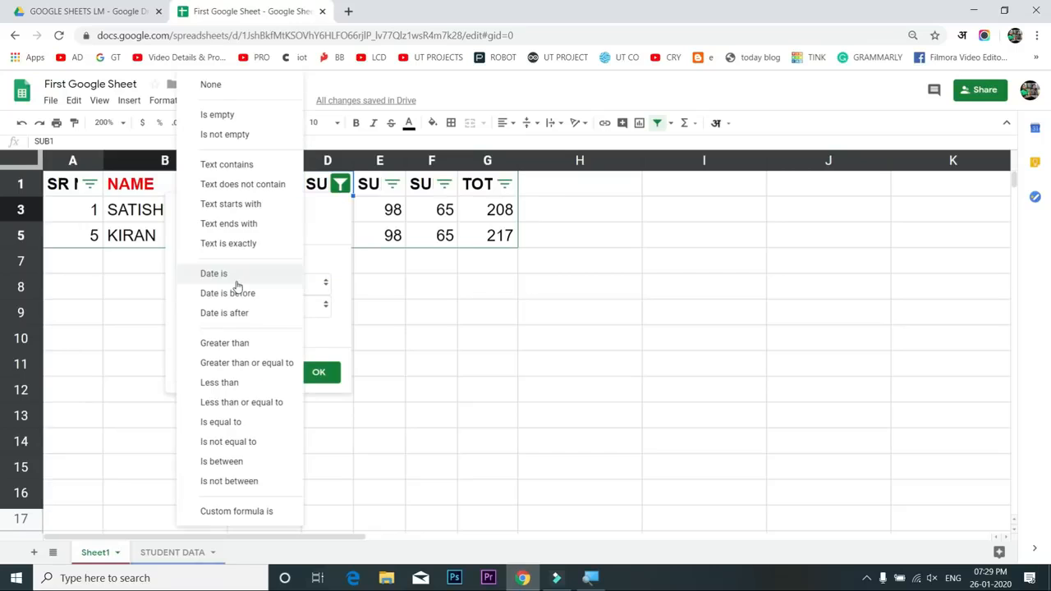
pyautogui.click(216, 85)
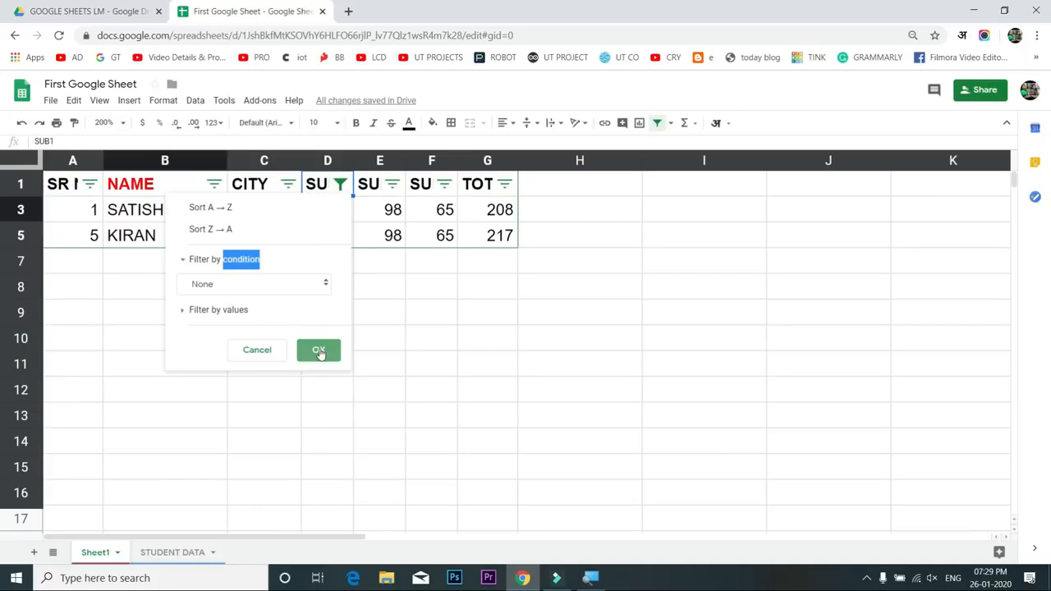
pyautogui.click(318, 351)
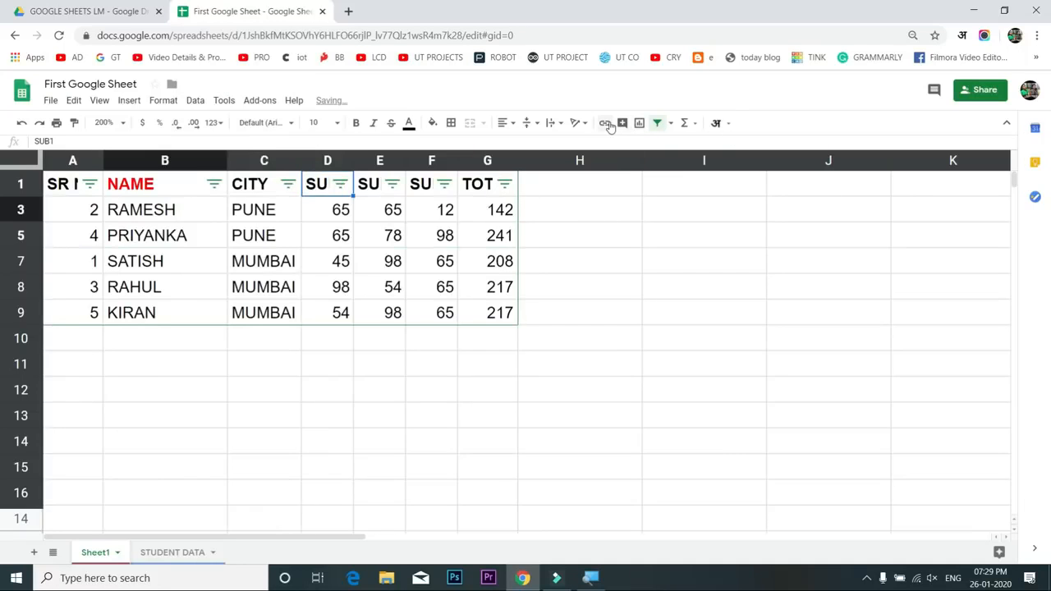
# Examine the list of saved filter views and the CITY values in the student table
pyautogui.click(669, 128)
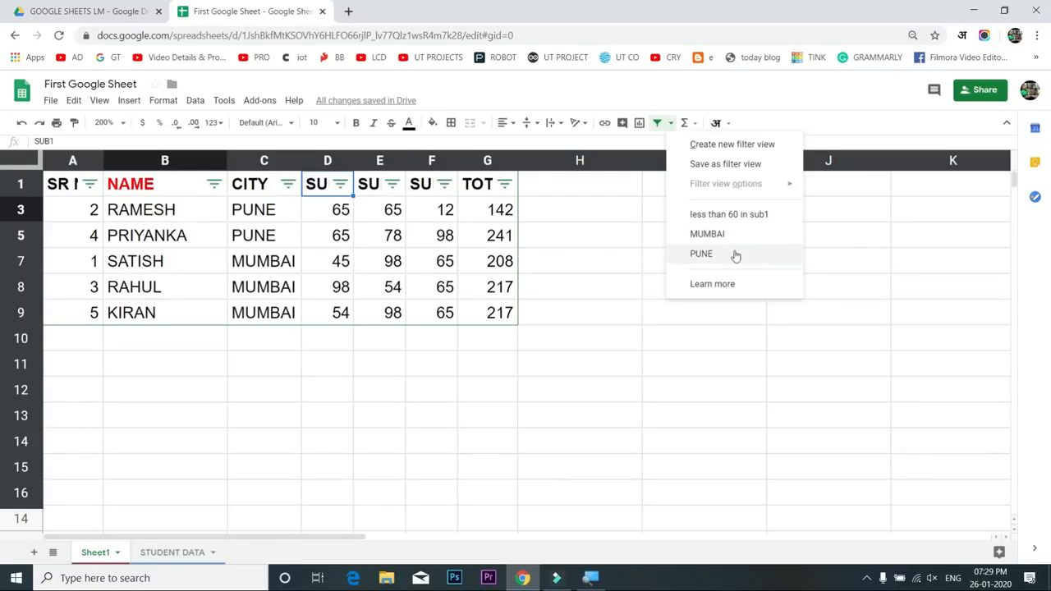
pyautogui.click(503, 225)
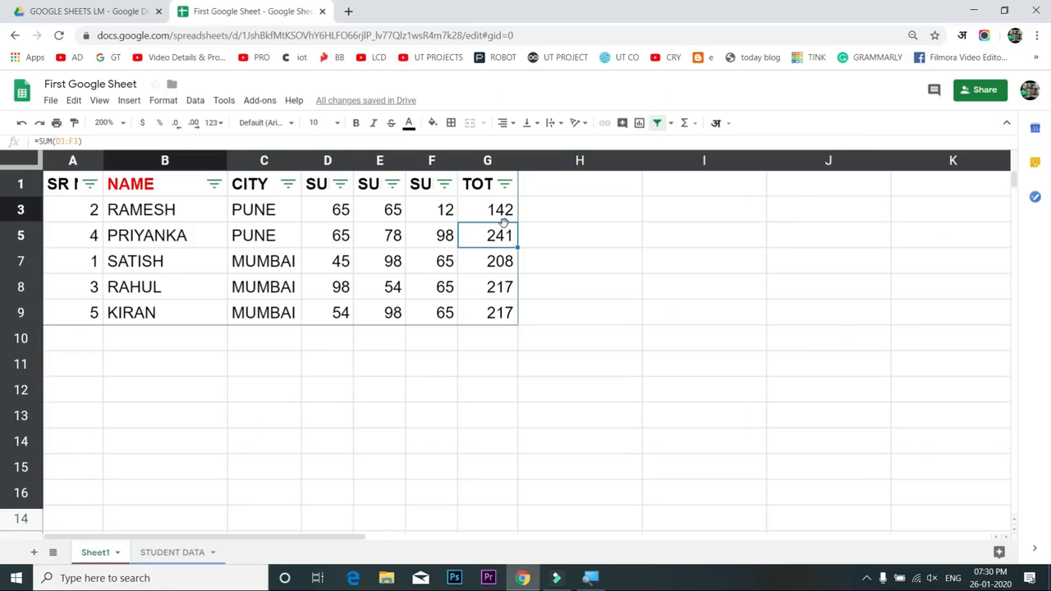
pyautogui.click(268, 212)
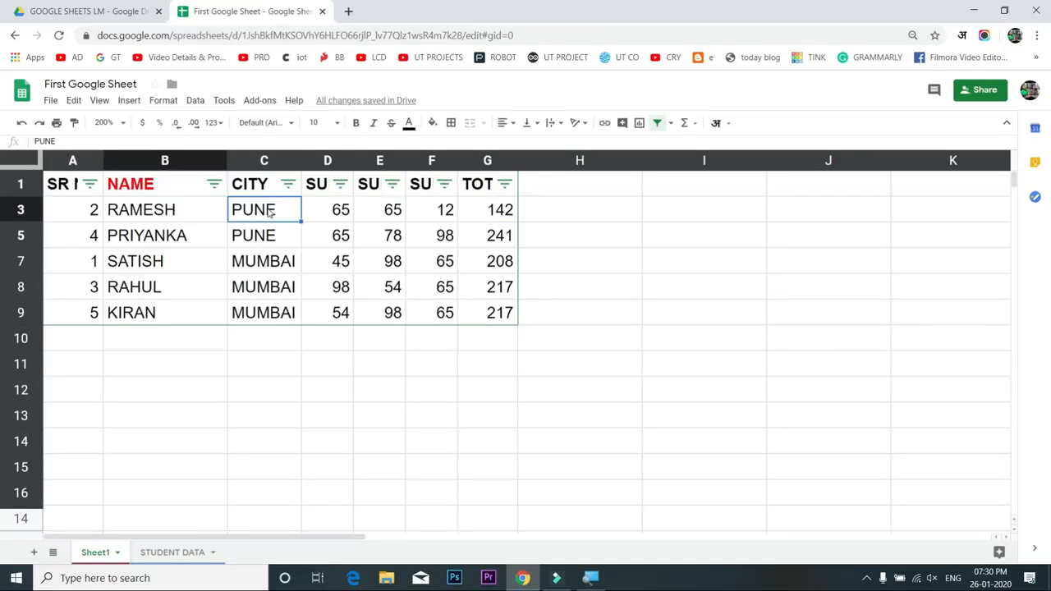
# Enter PUNE in cell I1 as the filter criterion
pyautogui.click(708, 189)
pyautogui.write('PUNE')
pyautogui.press('Return')
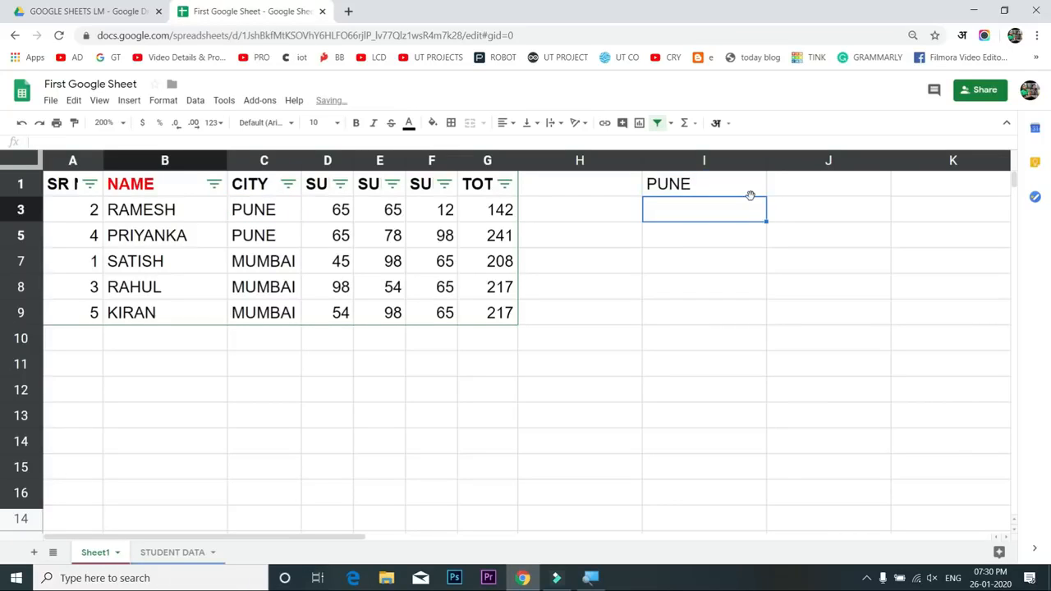
# Begin a FILTER formula in column I, two rows below the PUNE cell, with A1:G6 as its range
pyautogui.click(705, 237)
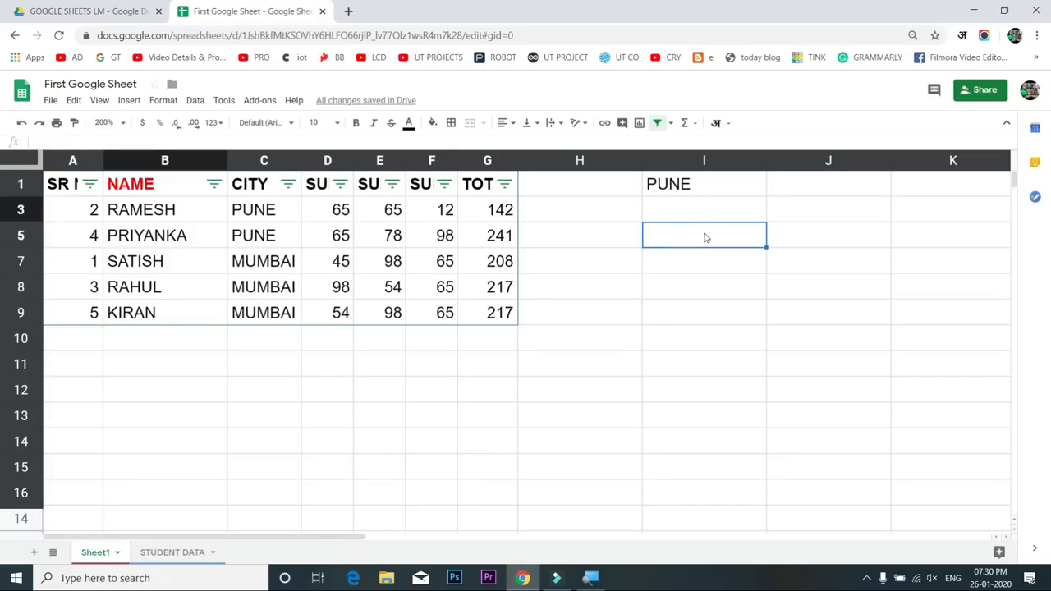
pyautogui.write('=FIL')
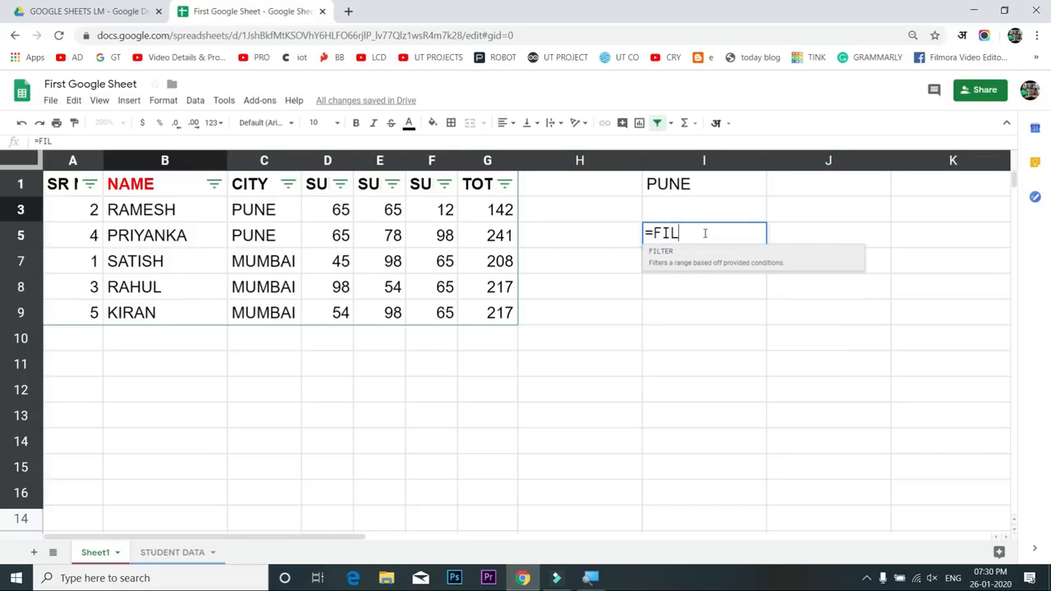
pyautogui.press('Tab')
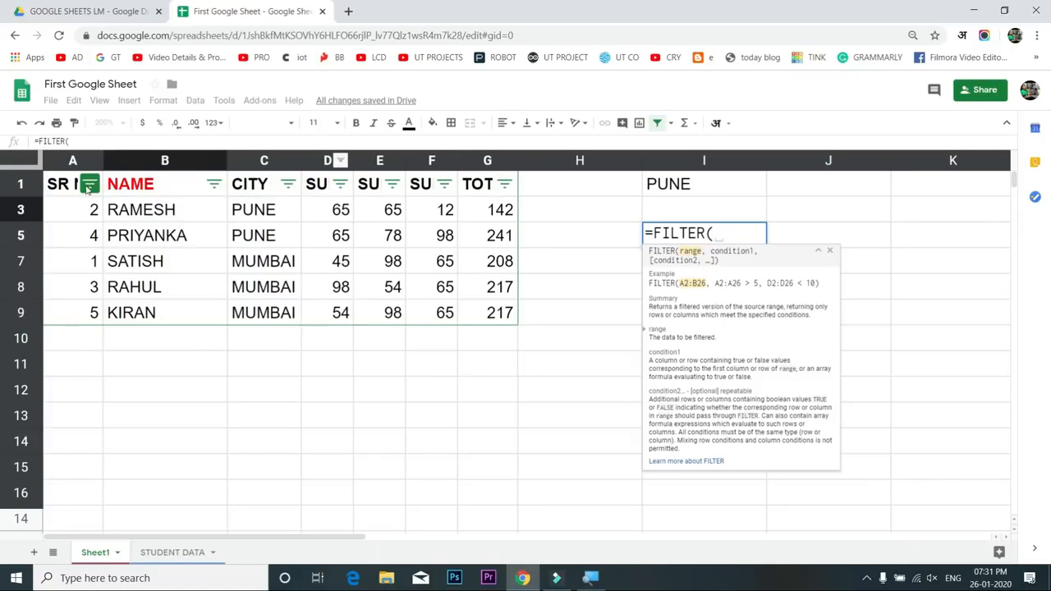
pyautogui.moveTo(62, 188); pyautogui.dragTo(512, 320)
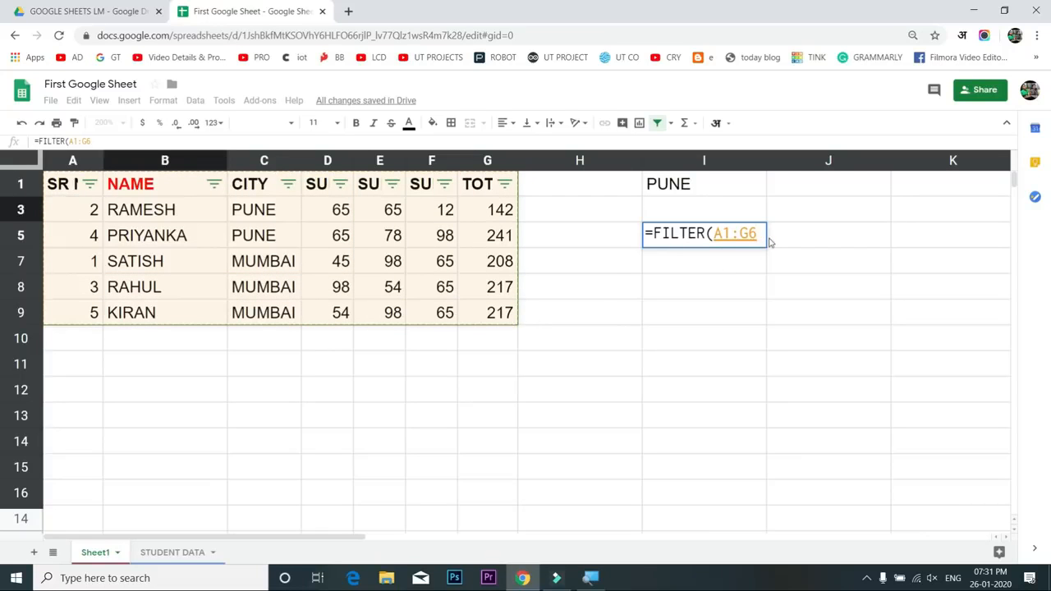
pyautogui.write(',')
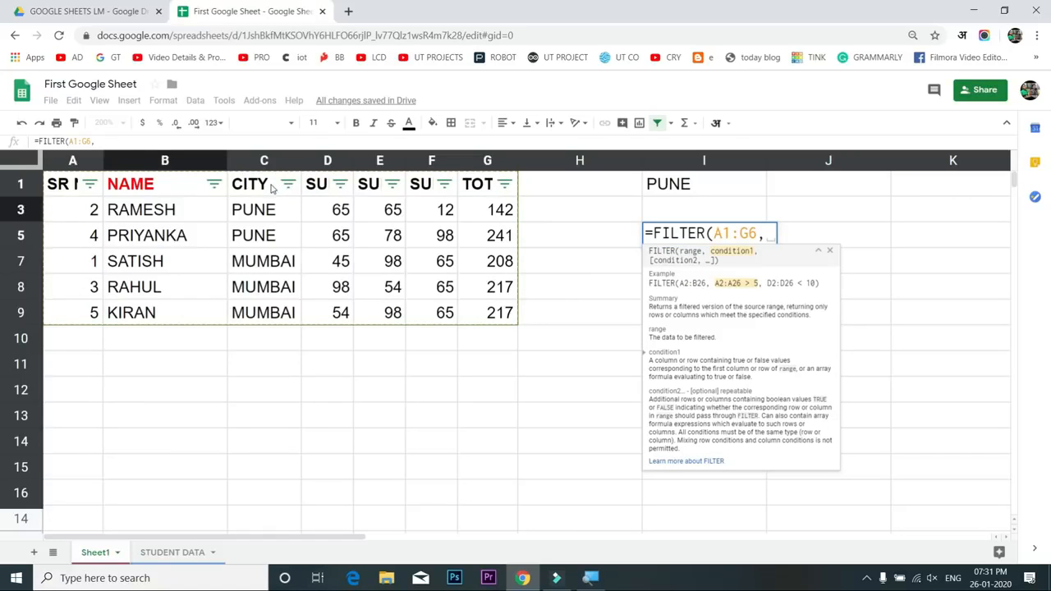
# Complete the FILTER formula with the condition C1:C6=I1 and enter it
pyautogui.moveTo(278, 192); pyautogui.dragTo(281, 306)
pyautogui.click(281, 306)
pyautogui.click(285, 188)
pyautogui.moveTo(282, 193); pyautogui.dragTo(290, 313)
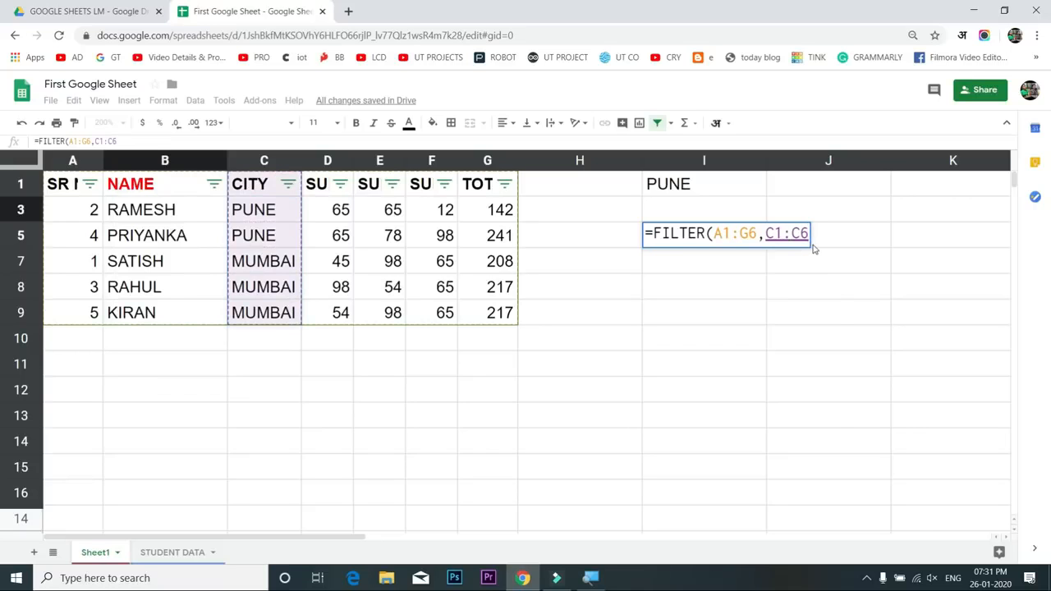
pyautogui.write(',')
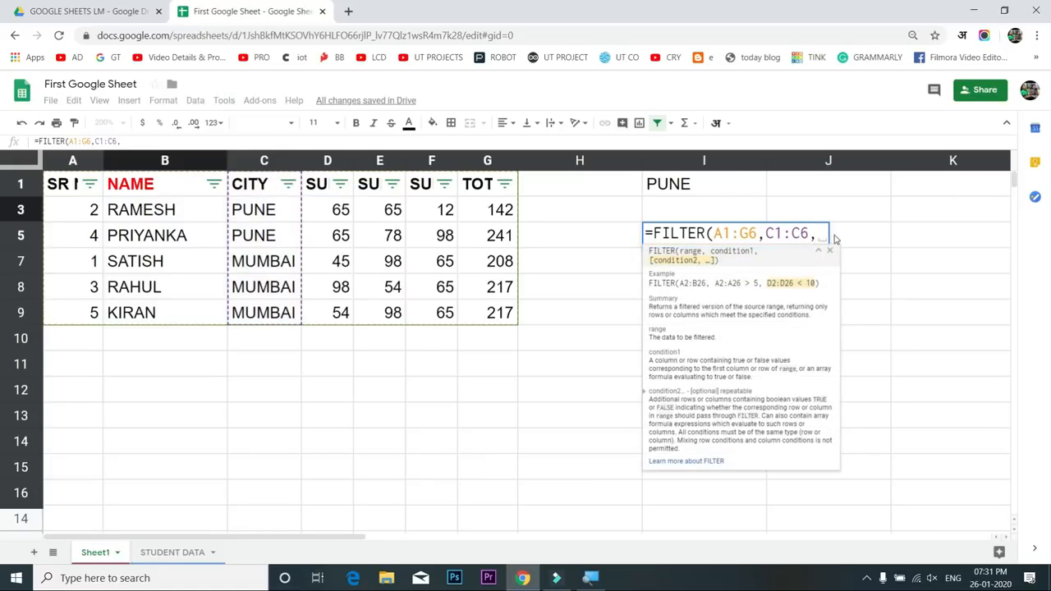
pyautogui.press('BackSpace')
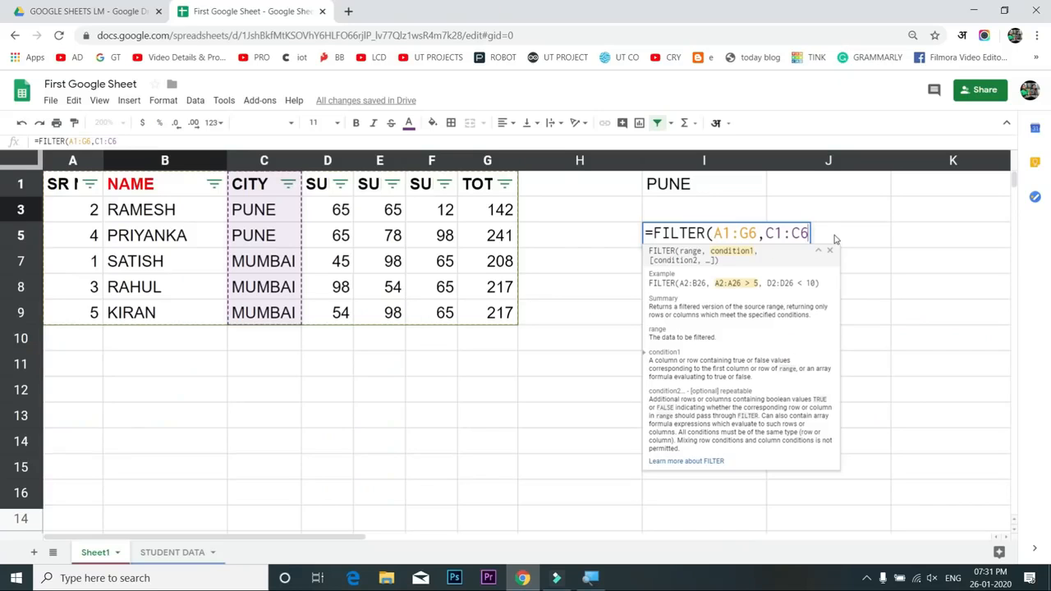
pyautogui.write('=')
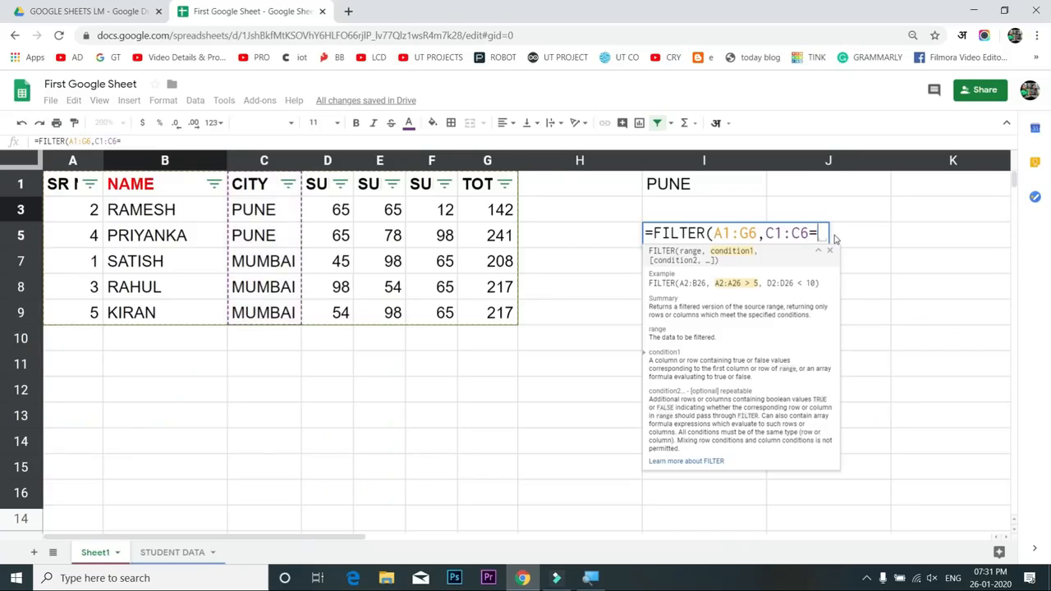
pyautogui.click(694, 183)
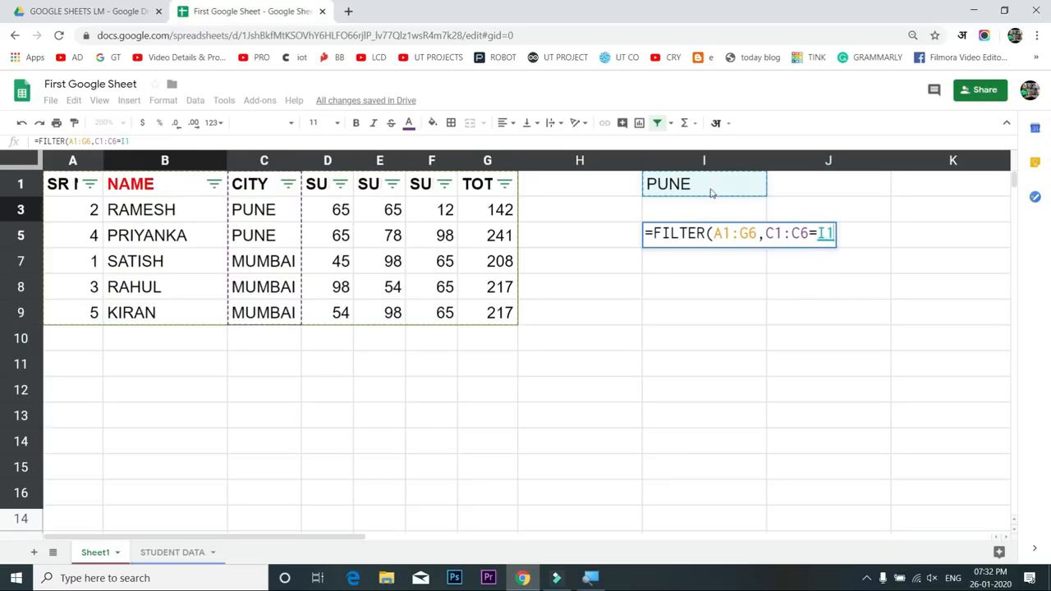
pyautogui.press('Return')
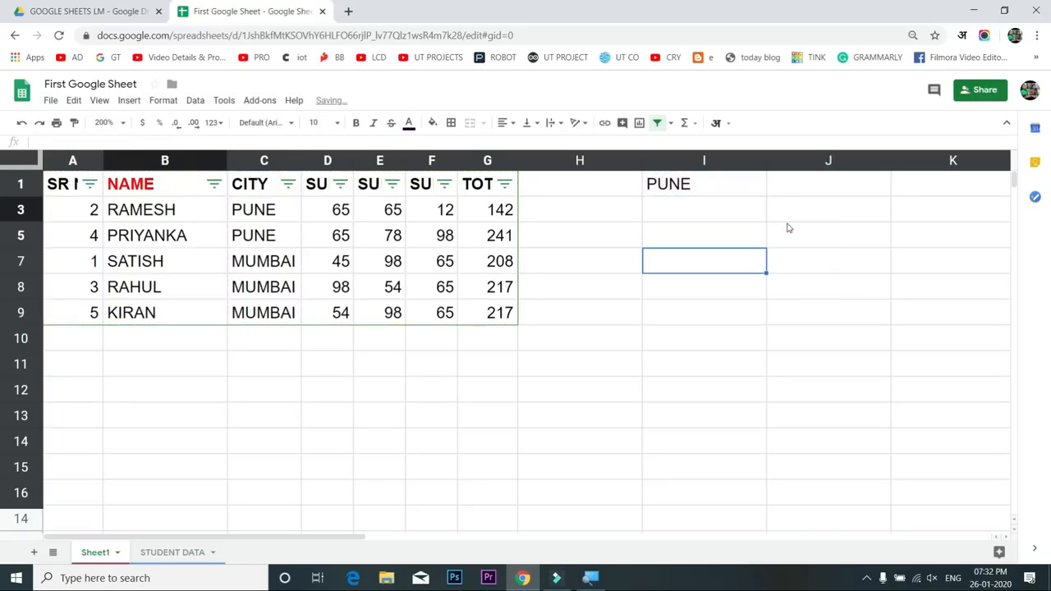
# Test the FILTER formula by changing the criterion in cell I1 to MUMBAI and back to PUNE
pyautogui.click(717, 193)
pyautogui.write('MUMBAI')
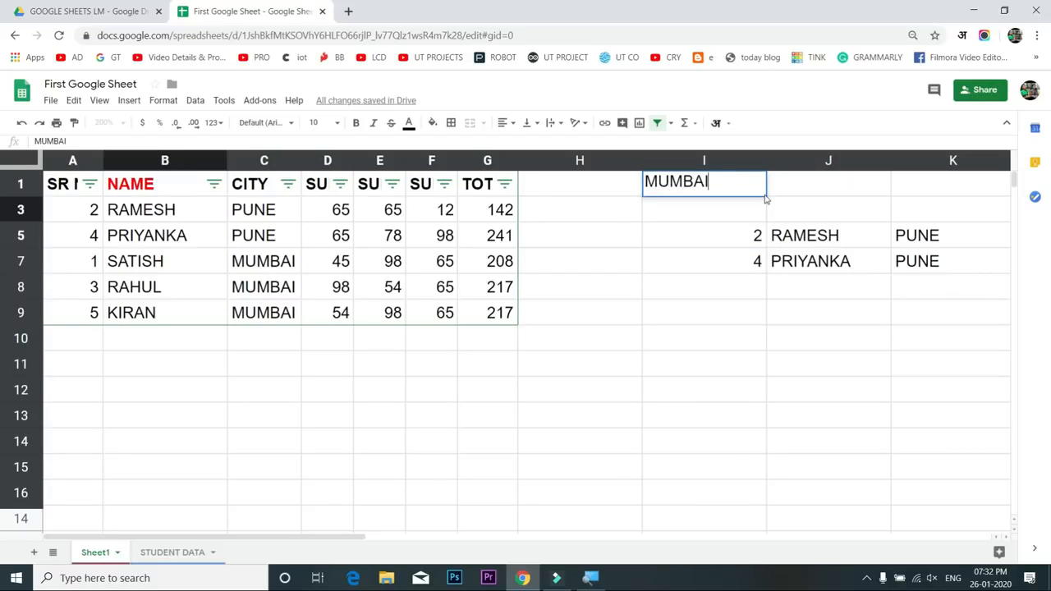
pyautogui.press('Return')
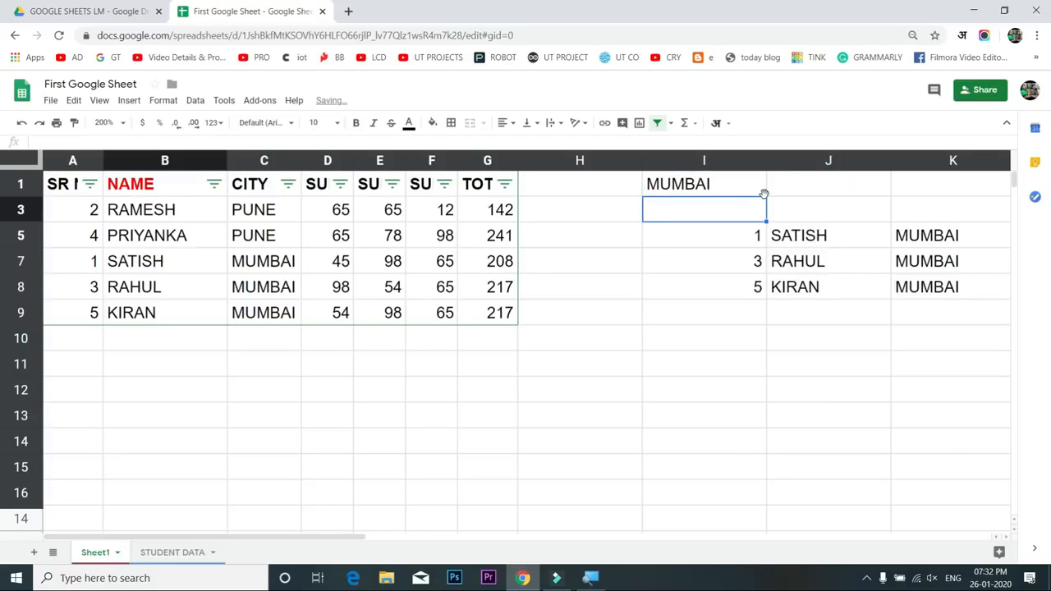
pyautogui.click(747, 185)
pyautogui.write('PUNE')
pyautogui.press('Return')
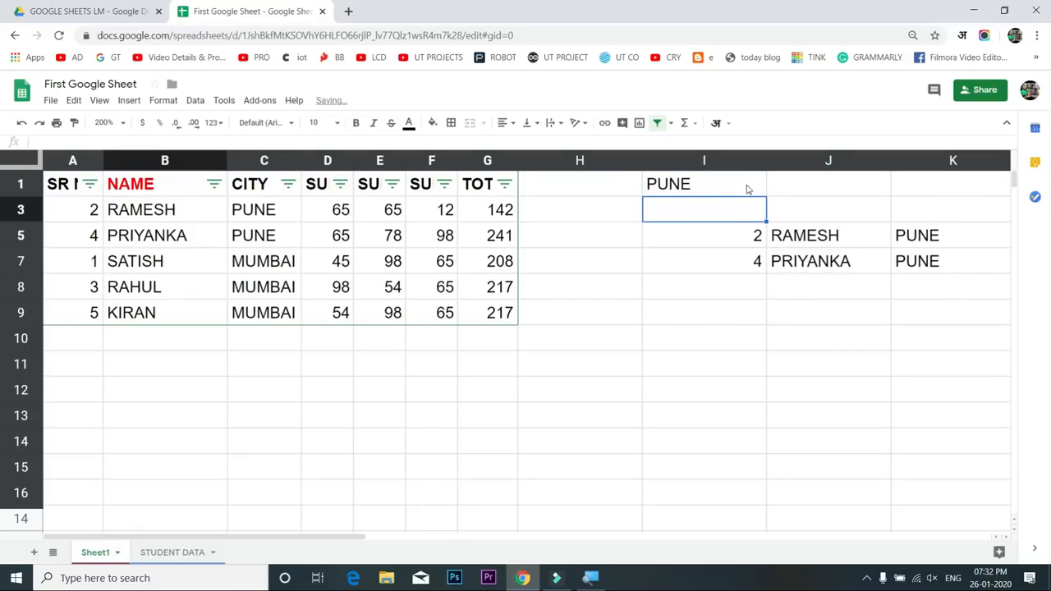
# Clear the criterion from cell I1 and open the data validation settings for that cell
pyautogui.click(747, 189)
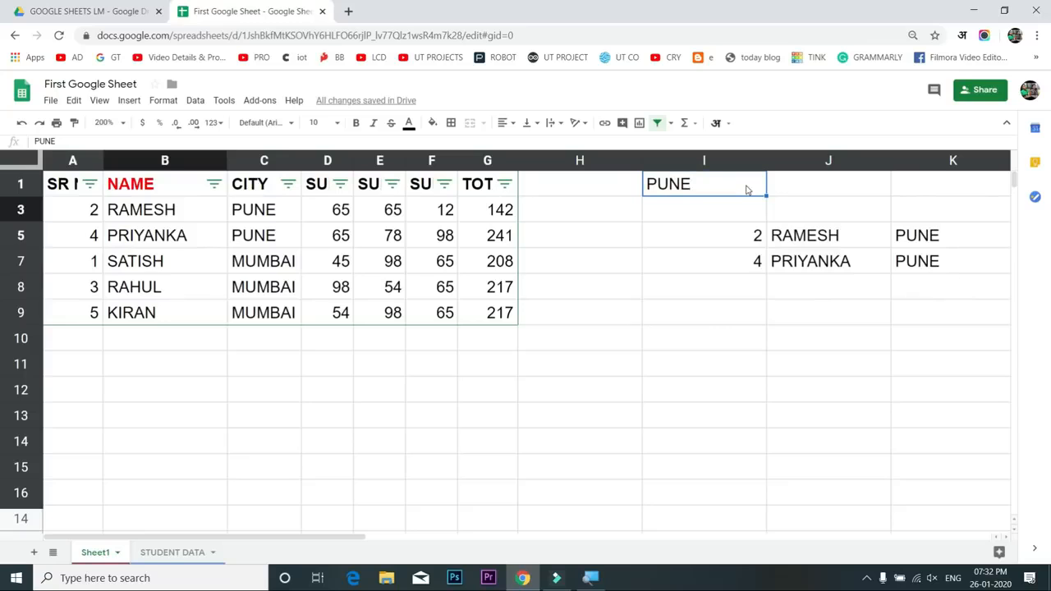
pyautogui.press('Delete')
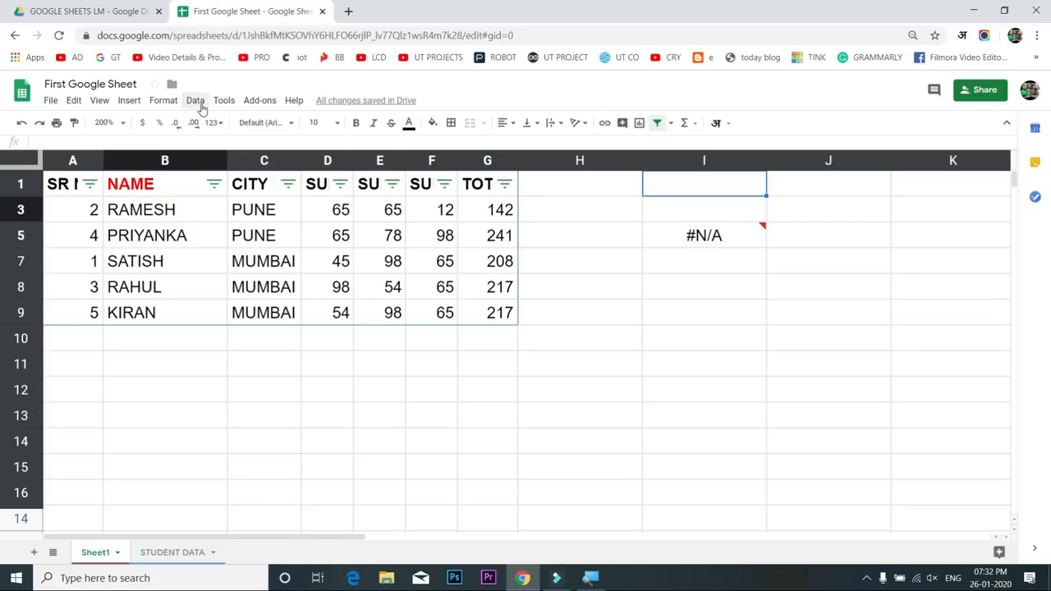
pyautogui.click(196, 102)
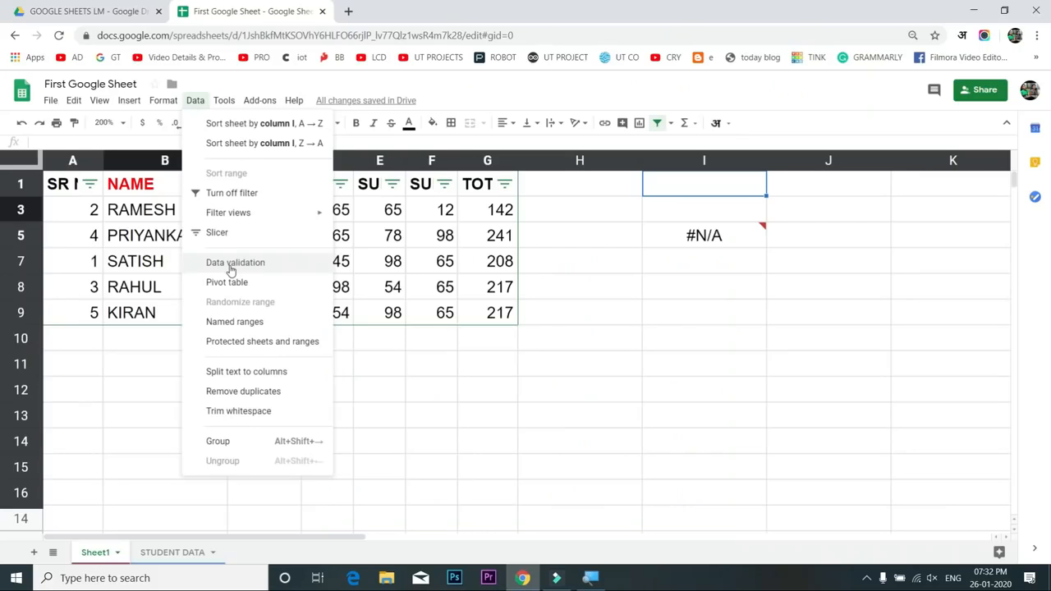
pyautogui.click(233, 267)
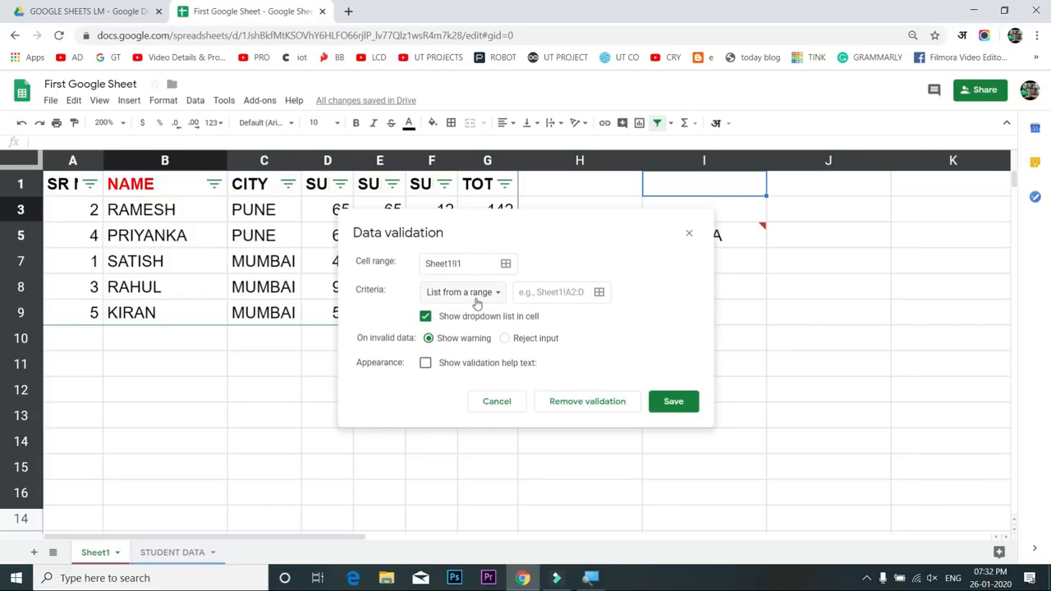
pyautogui.moveTo(465, 263); pyautogui.dragTo(424, 262)
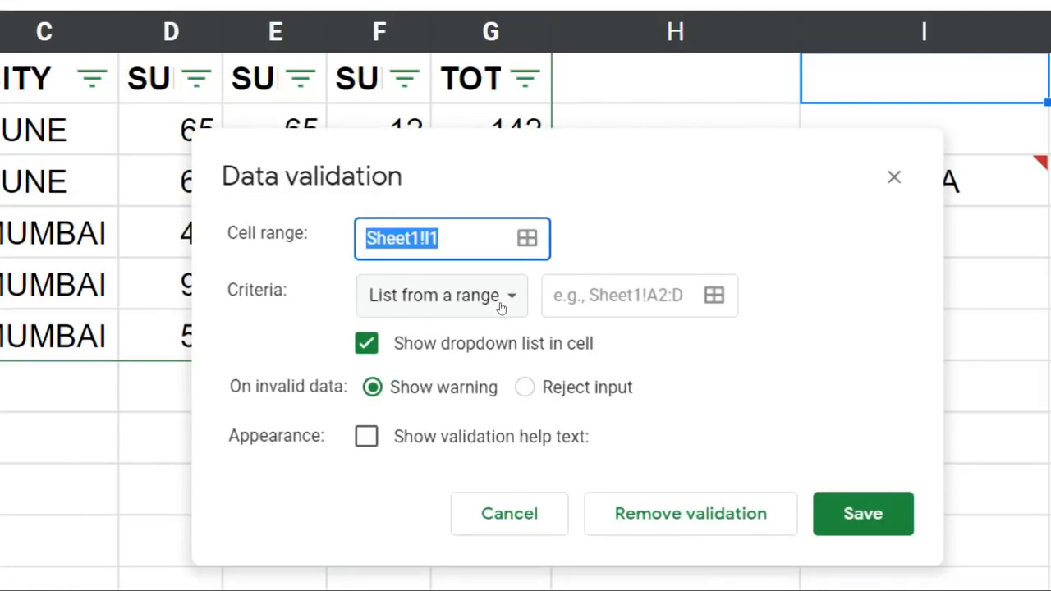
# Restrict cell I1 with data validation to a dropdown list from the range C3:C4
pyautogui.click(538, 296)
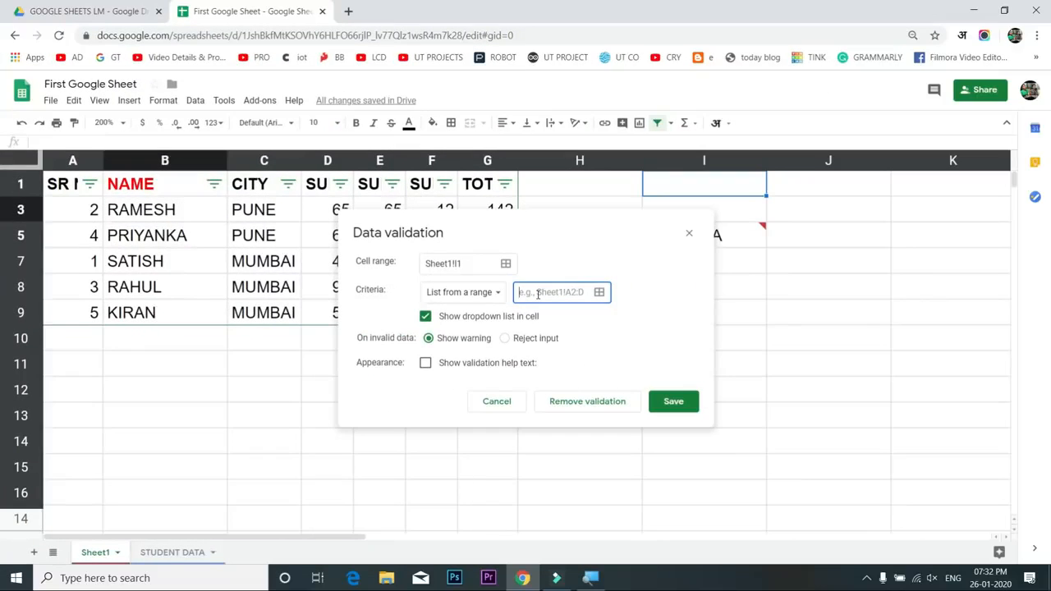
pyautogui.moveTo(278, 238); pyautogui.dragTo(285, 261)
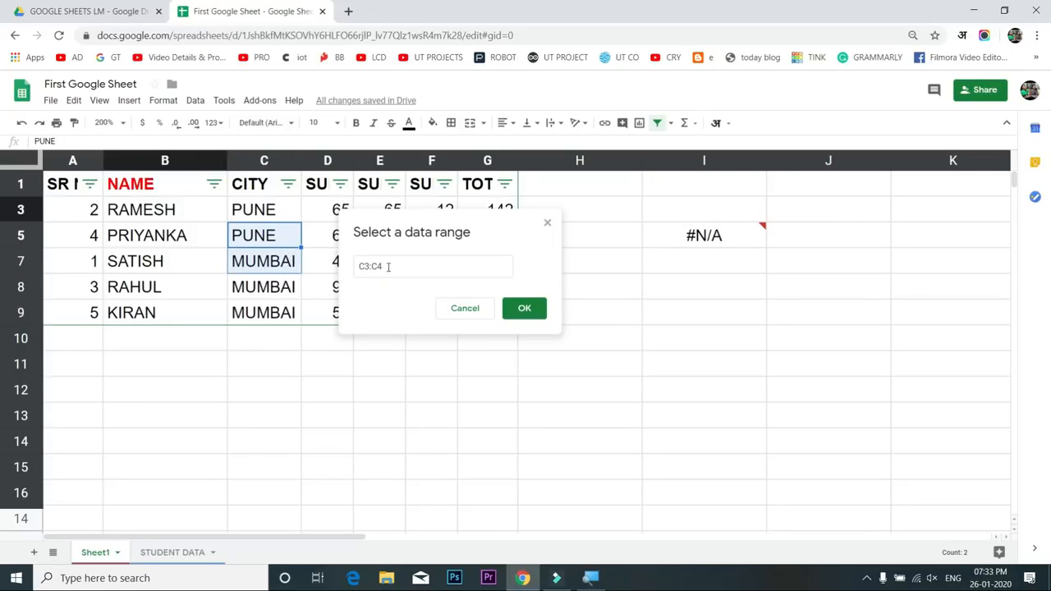
pyautogui.click(523, 306)
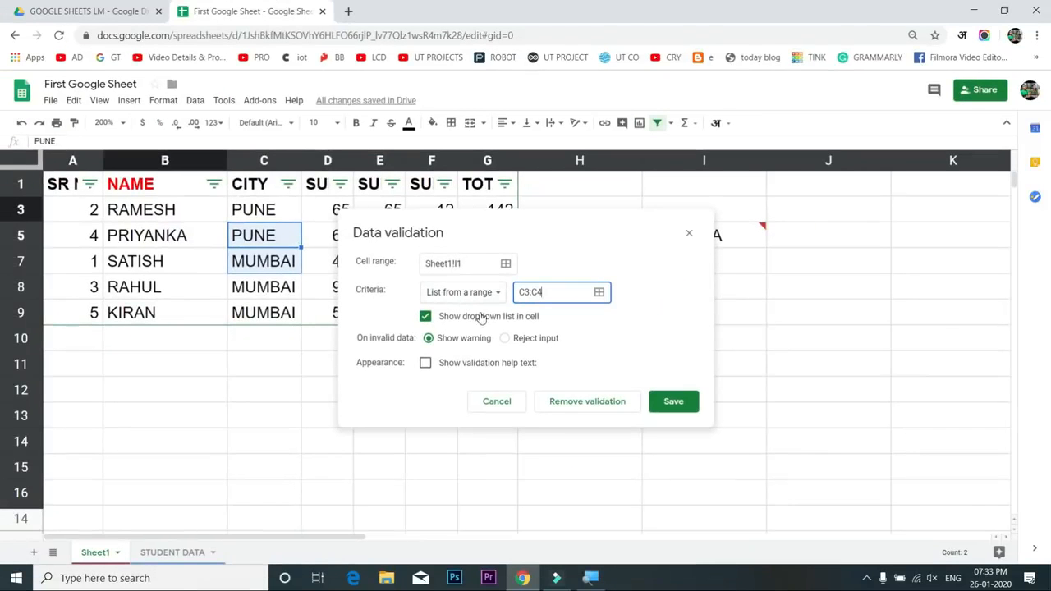
pyautogui.click(671, 403)
# Test the city dropdown in I1 by choosing PUNE and MUMBAI in turn, leaving it on PUNE
pyautogui.click(755, 185)
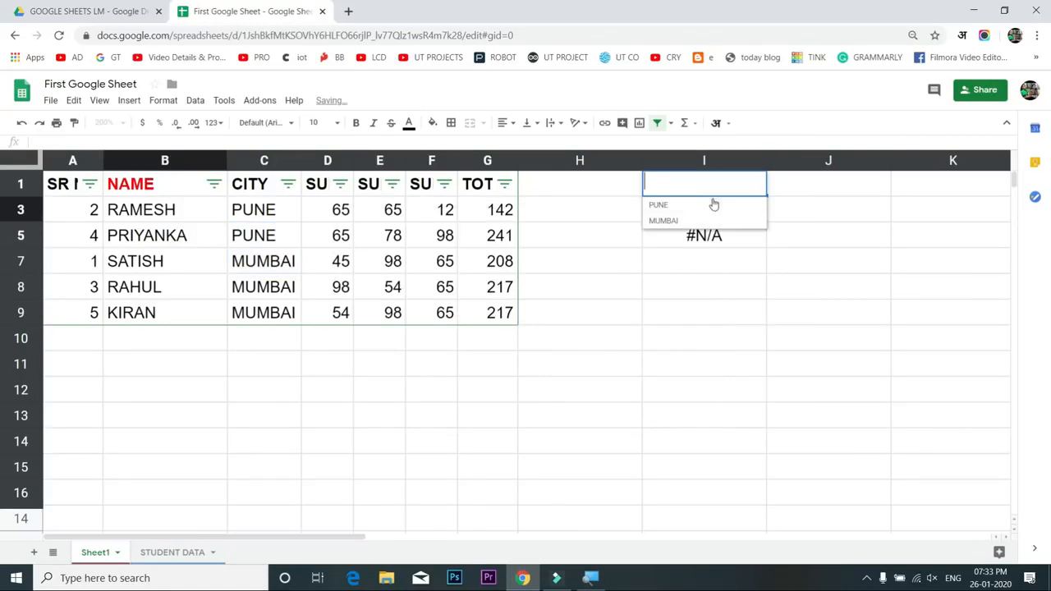
pyautogui.click(708, 205)
pyautogui.click(757, 187)
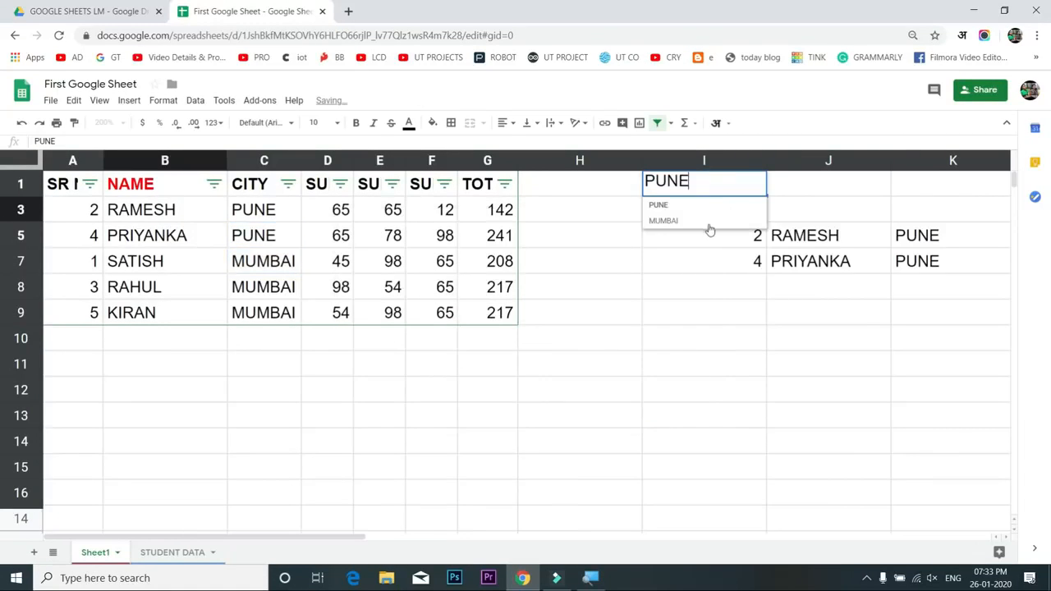
pyautogui.click(705, 221)
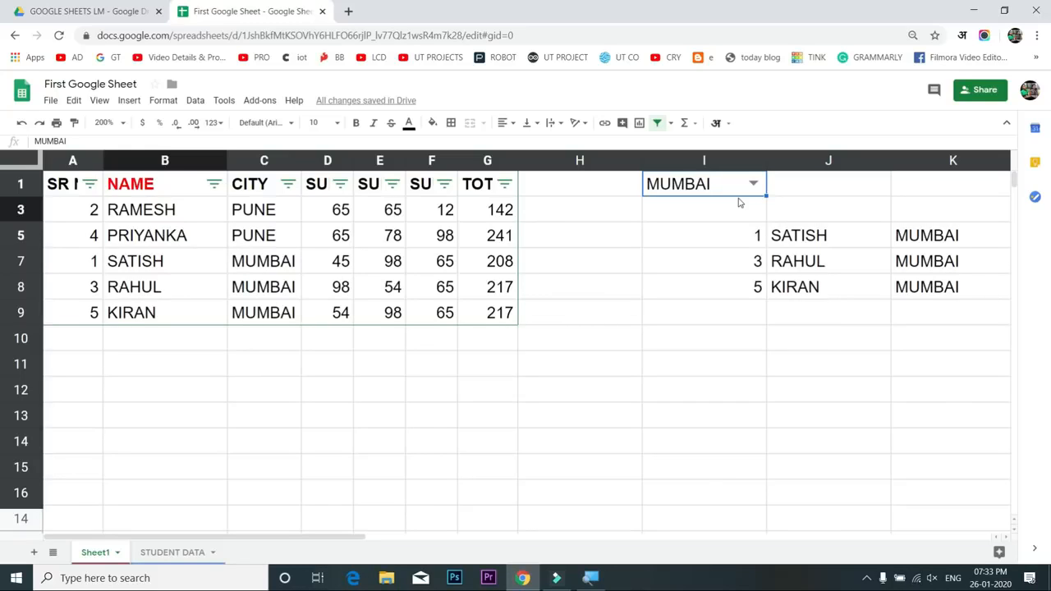
pyautogui.click(753, 185)
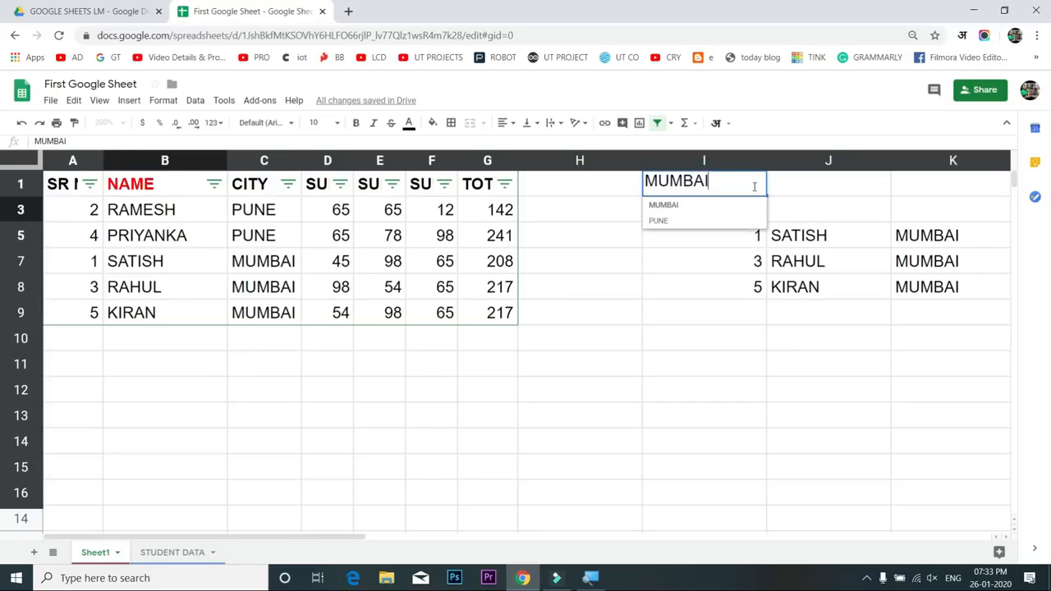
pyautogui.click(685, 222)
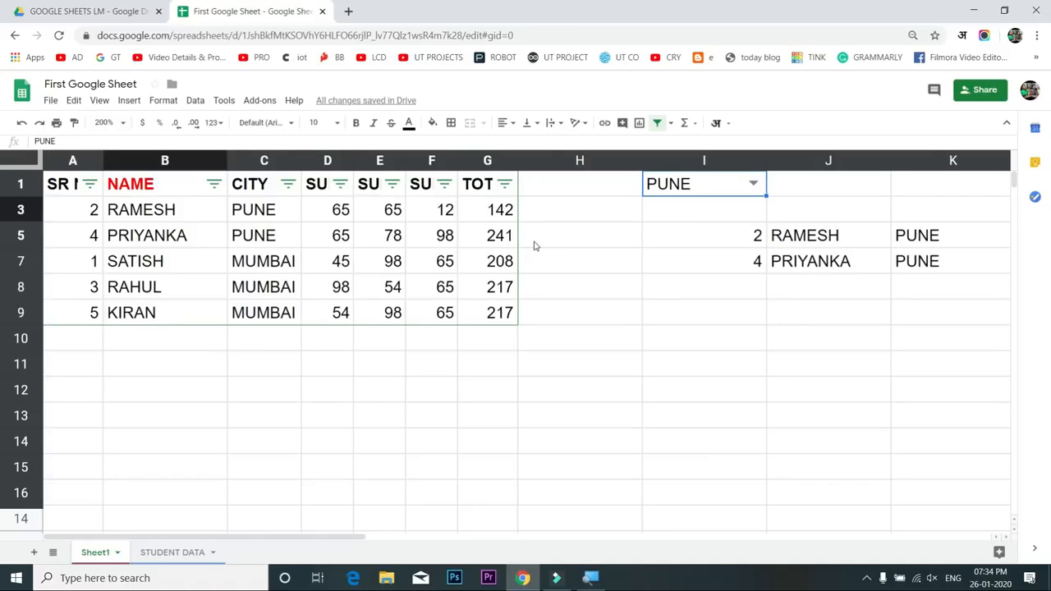
pyautogui.click(194, 101)
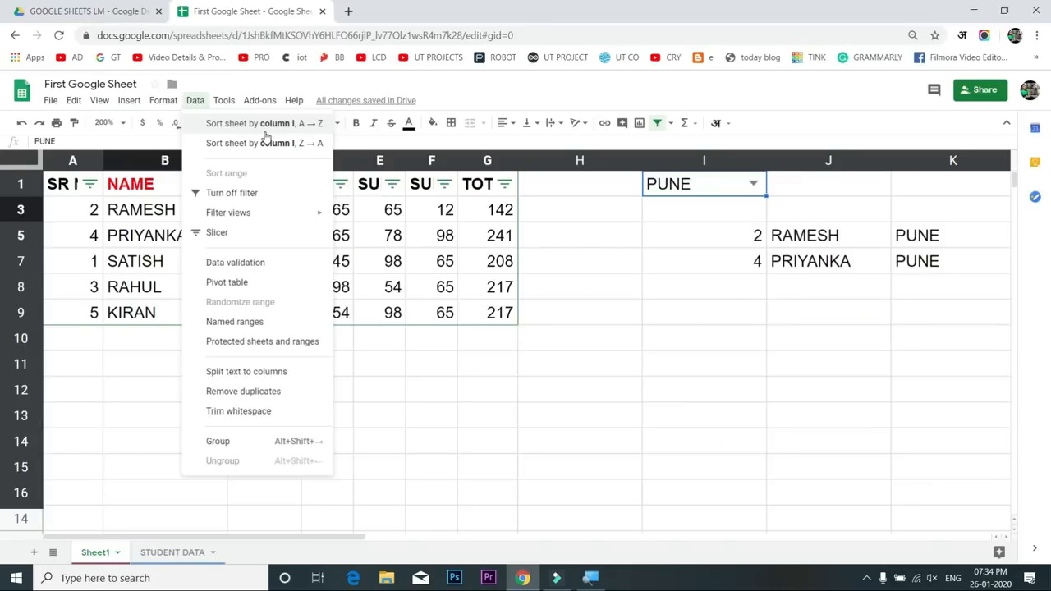
pyautogui.click(614, 379)
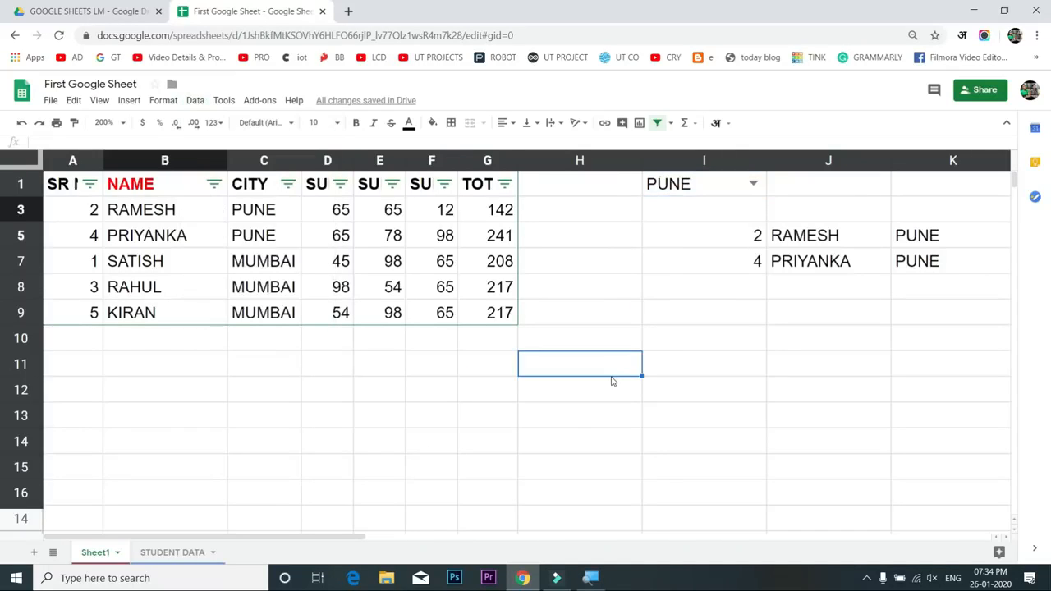
# Start a SORT formula in column I below the filtered results, using the student records A2:G6 without headers as range
pyautogui.click(675, 344)
pyautogui.click(683, 380)
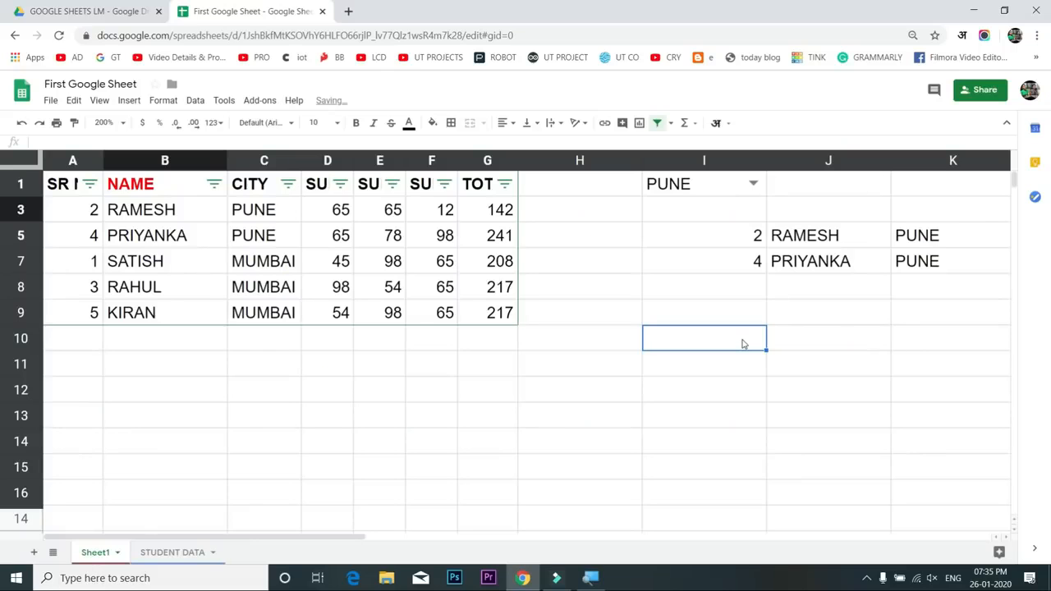
pyautogui.write('=SORT')
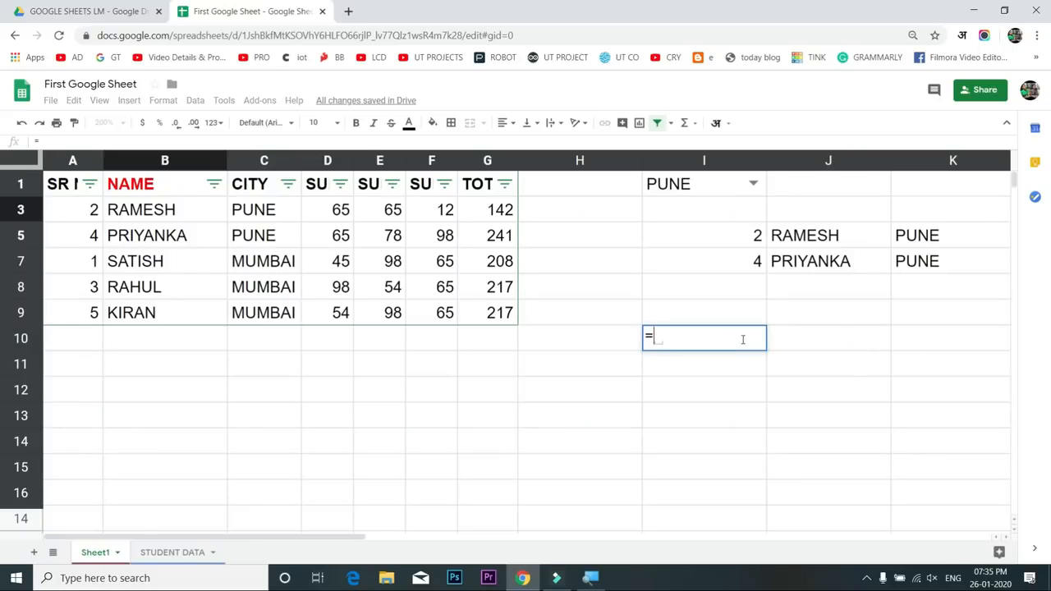
pyautogui.write('(')
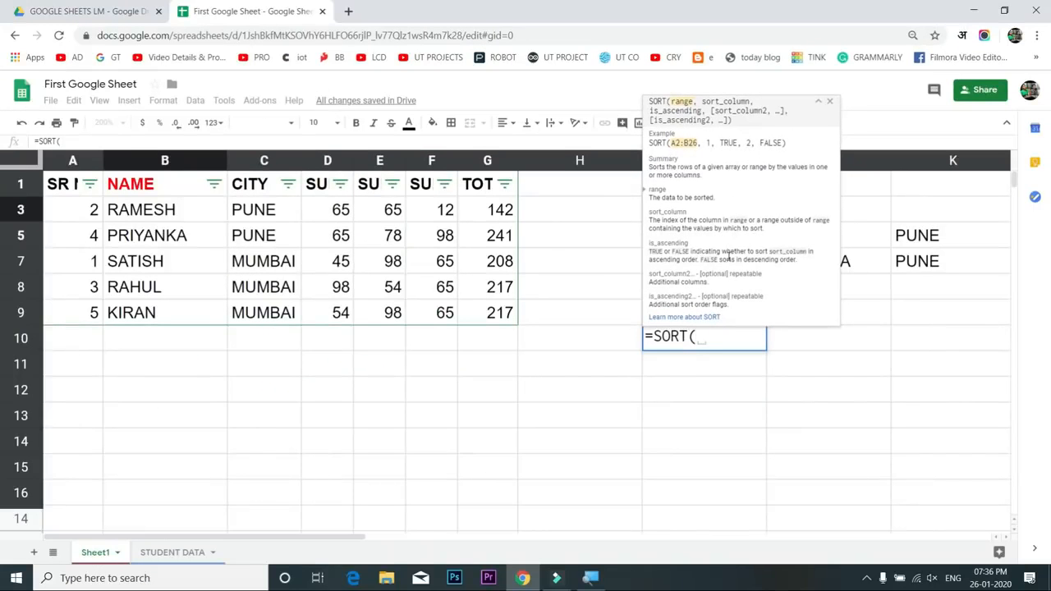
pyautogui.moveTo(62, 187); pyautogui.dragTo(491, 314)
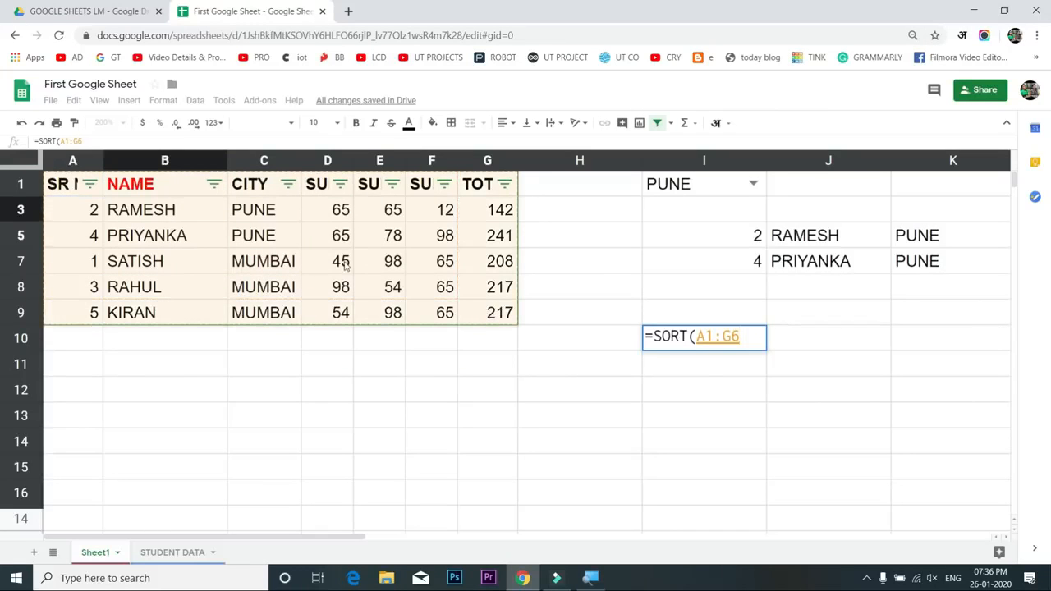
pyautogui.moveTo(79, 209); pyautogui.dragTo(287, 261)
pyautogui.moveTo(353, 285); pyautogui.dragTo(481, 317)
pyautogui.click(486, 313)
pyautogui.moveTo(90, 211); pyautogui.dragTo(474, 313)
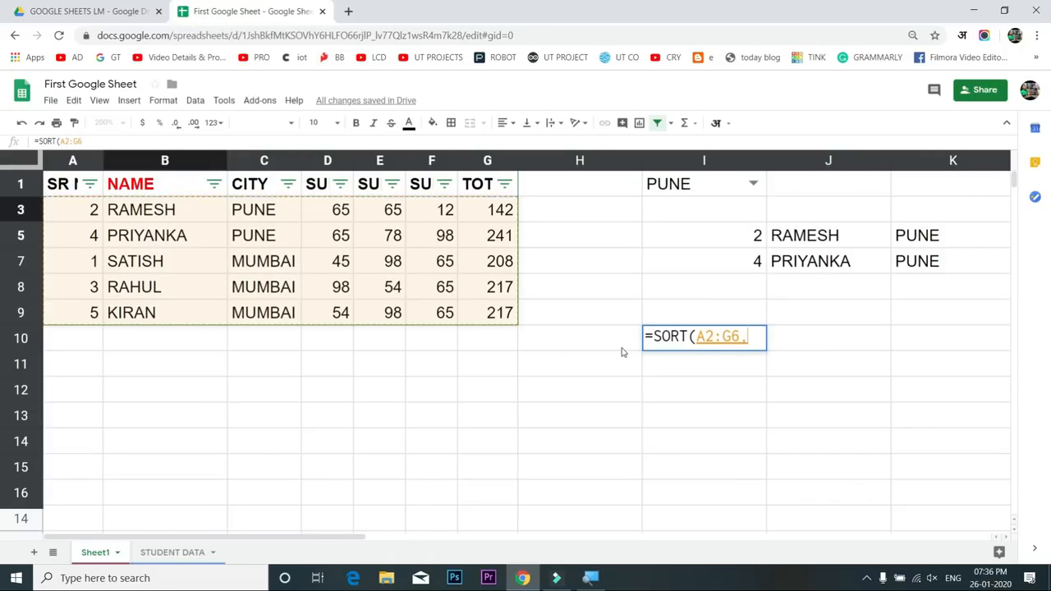
# Complete the SORT formula with sort column 2 and TRUE for ascending order, then select the first sorted name
pyautogui.write(',')
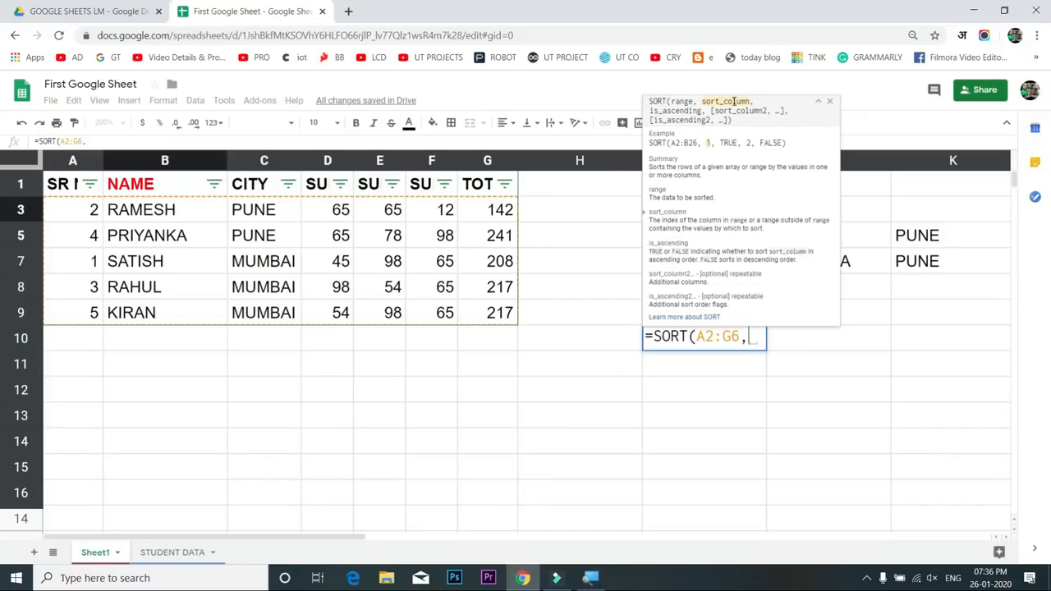
pyautogui.write('2,')
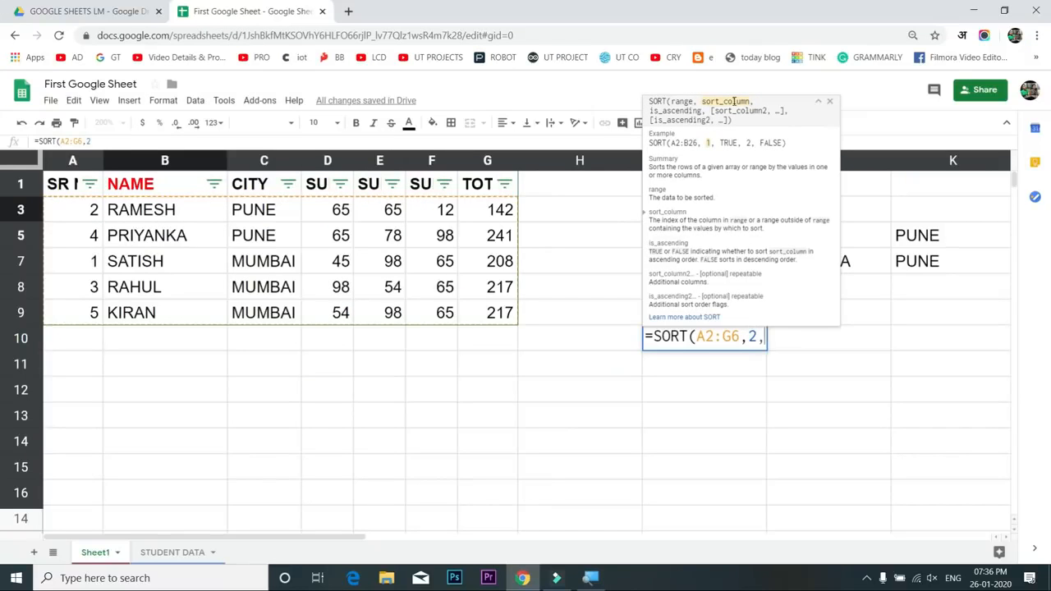
pyautogui.write('TR')
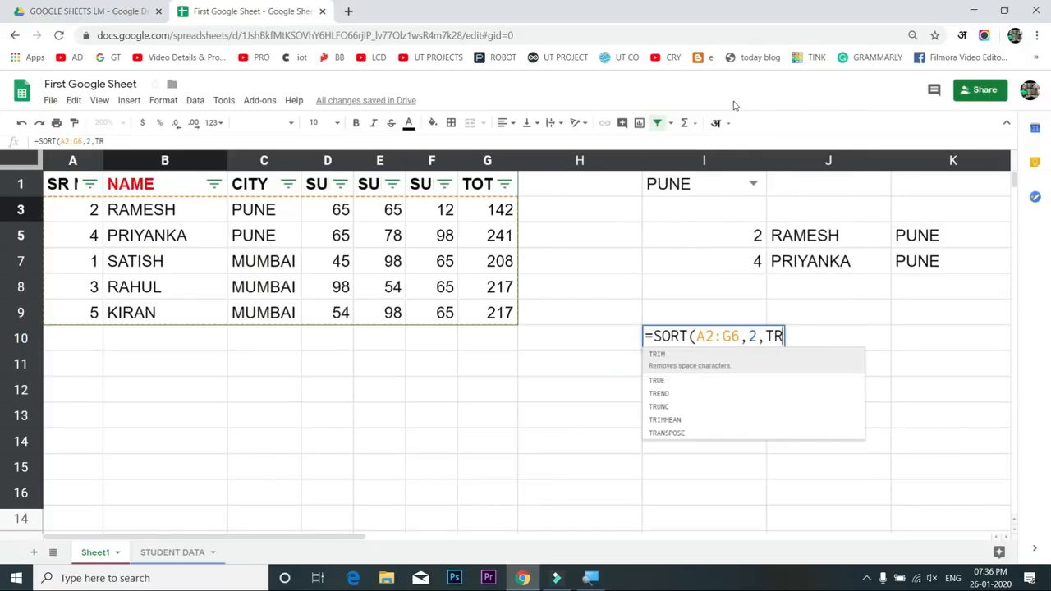
pyautogui.write('UE)')
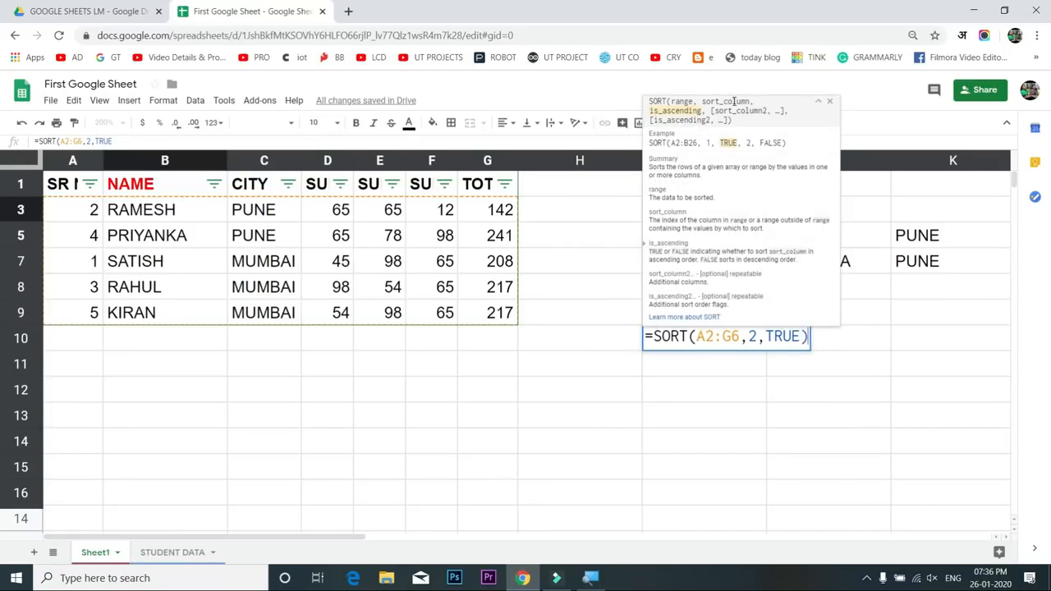
pyautogui.press('Return')
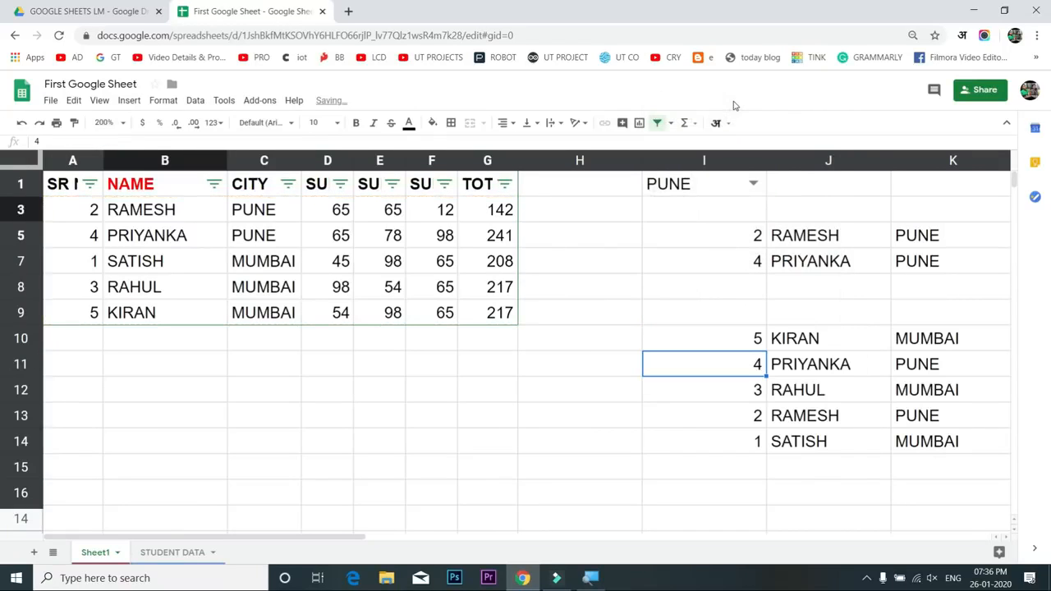
pyautogui.click(828, 349)
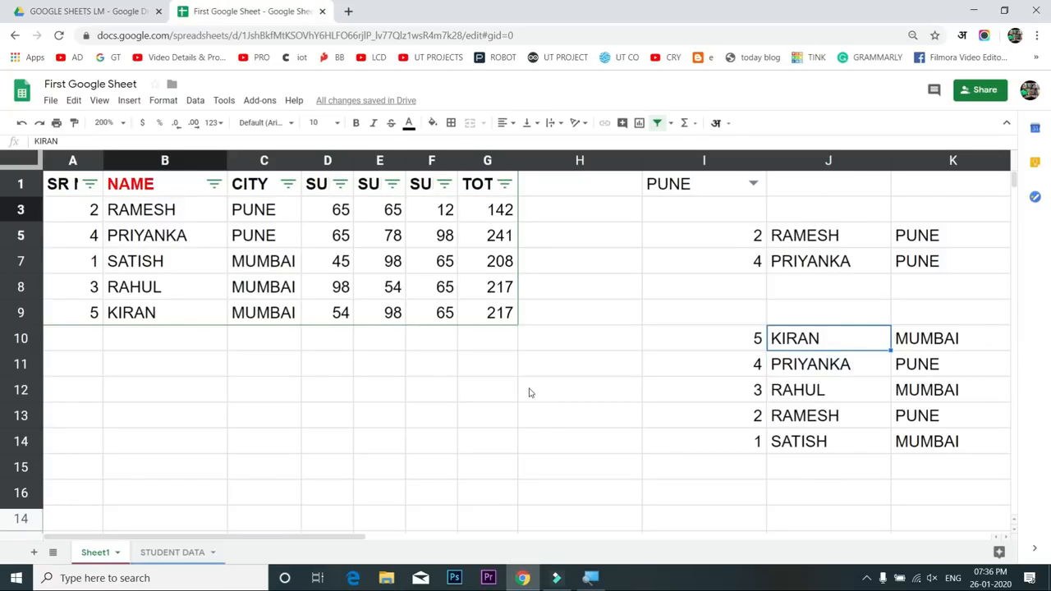
# Change the SORT formula's order argument to FALSE so the records are sorted by name in descending order
pyautogui.click(721, 339)
pyautogui.doubleClick(721, 339)
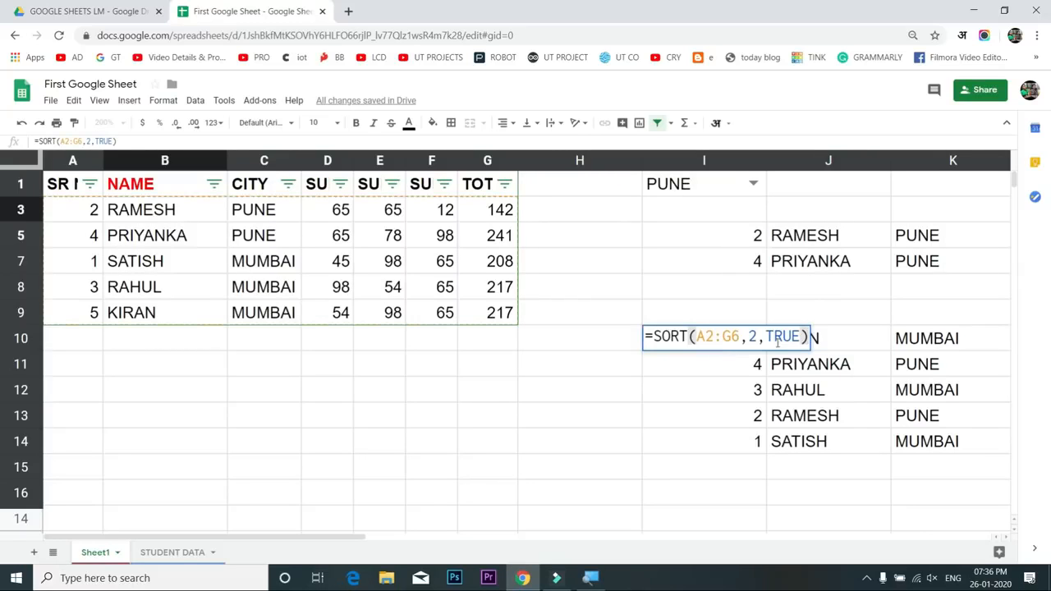
pyautogui.press('BackSpace')
pyautogui.press('BackSpace')
pyautogui.press('BackSpace')
pyautogui.press('BackSpace')
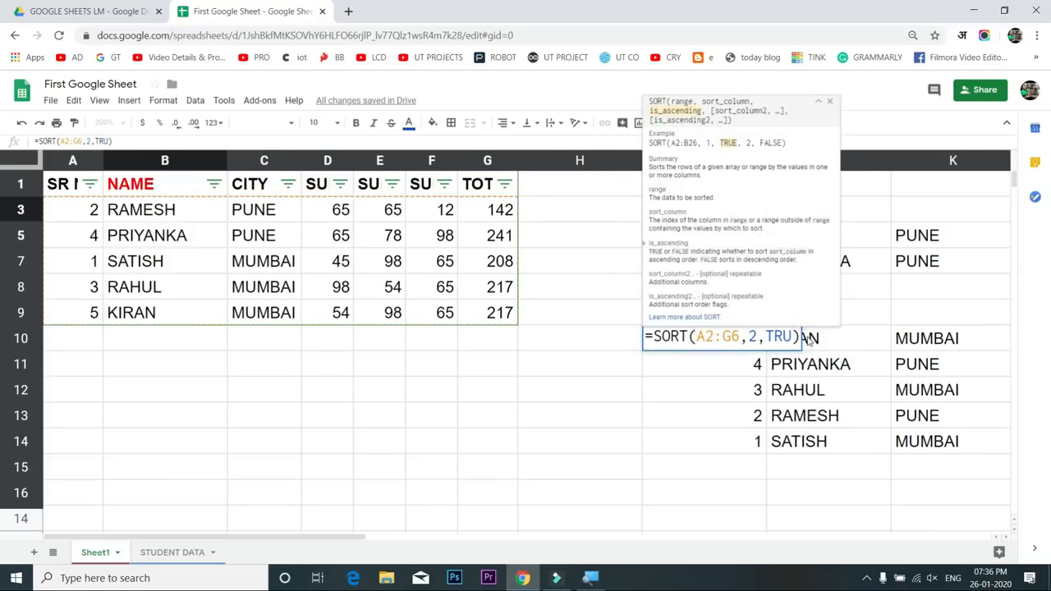
pyautogui.write('FALSE')
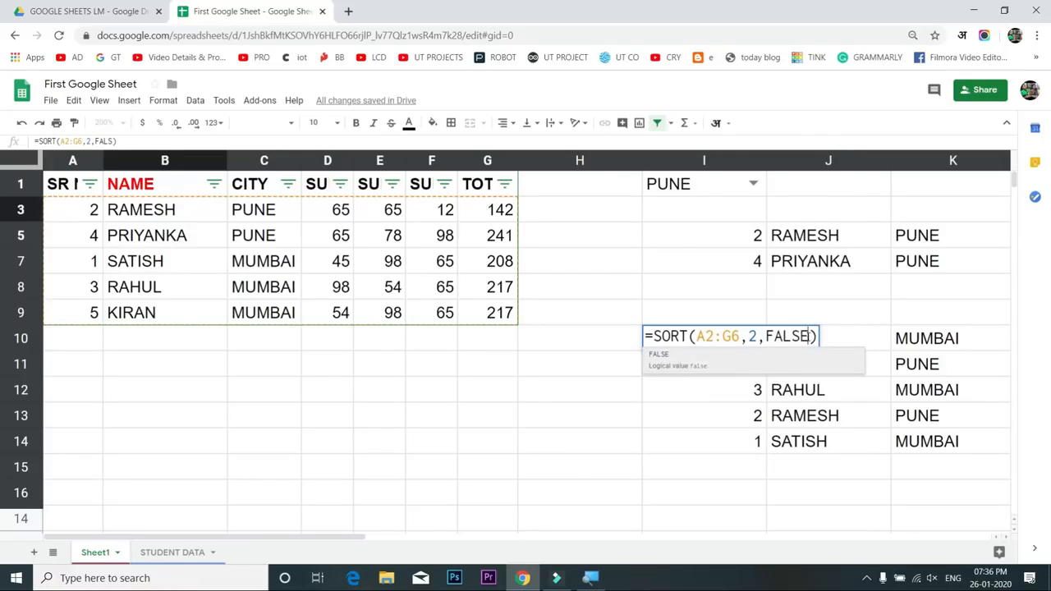
pyautogui.press('Return')
# Undo and redo the switch to descending order to compare both sortings of the name list
pyautogui.click(811, 341)
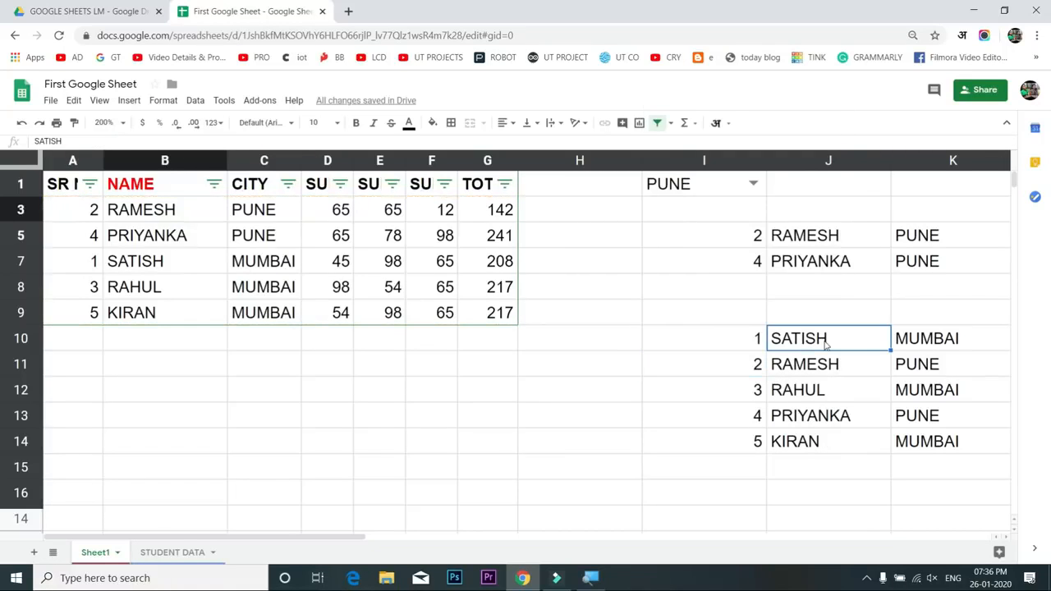
pyautogui.hotkey('ctrl', 'z')
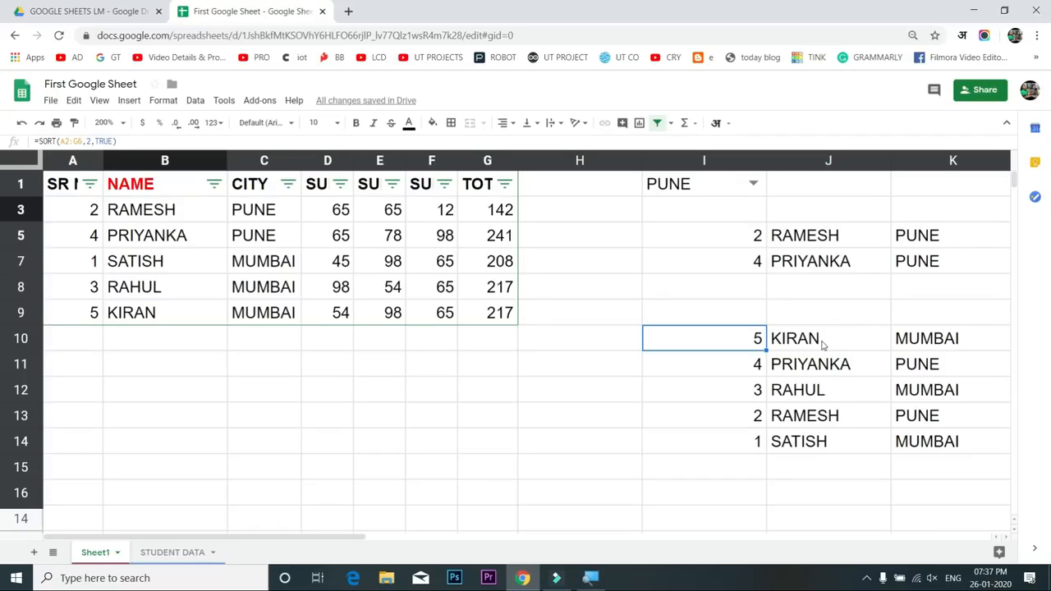
pyautogui.hotkey('ctrl', 'y')
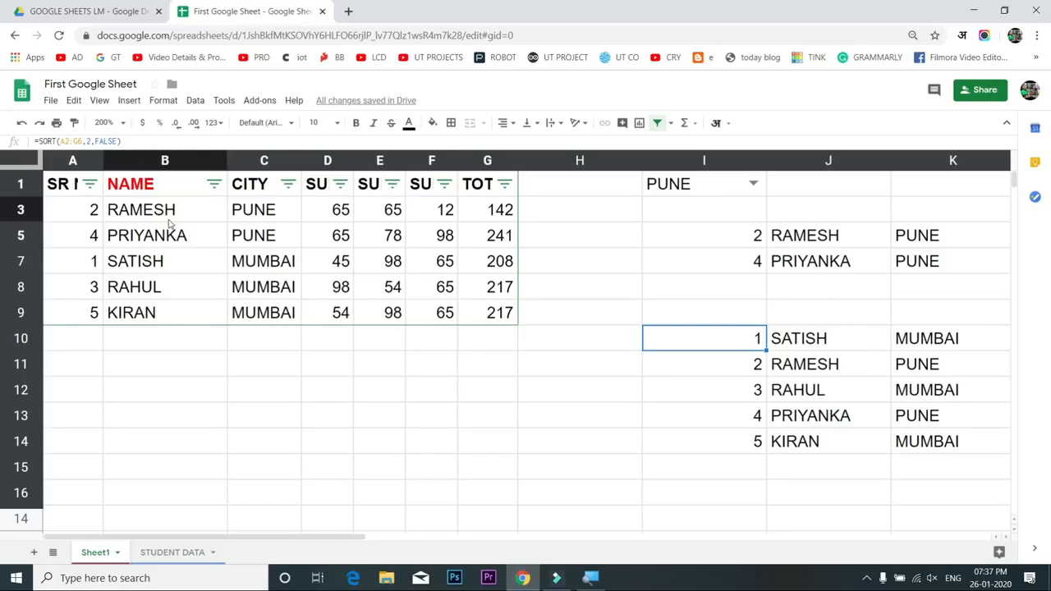
# Replace the student name in the source table's record with serial number 2 by another name in capitals
pyautogui.doubleClick(199, 220)
pyautogui.press('BackSpace')
pyautogui.press('BackSpace')
pyautogui.press('BackSpace')
pyautogui.press('BackSpace')
pyautogui.press('BackSpace')
pyautogui.press('BackSpace')
pyautogui.write('ajay')
pyautogui.press('BackSpace')
pyautogui.press('BackSpace')
pyautogui.press('BackSpace')
pyautogui.press('BackSpace')
pyautogui.write('AJAY')
pyautogui.press('Return')
# Inspect the last name in the sorted list and the SORT formula behind it without changing them
pyautogui.click(824, 445)
pyautogui.doubleClick(823, 446)
pyautogui.press('Escape')
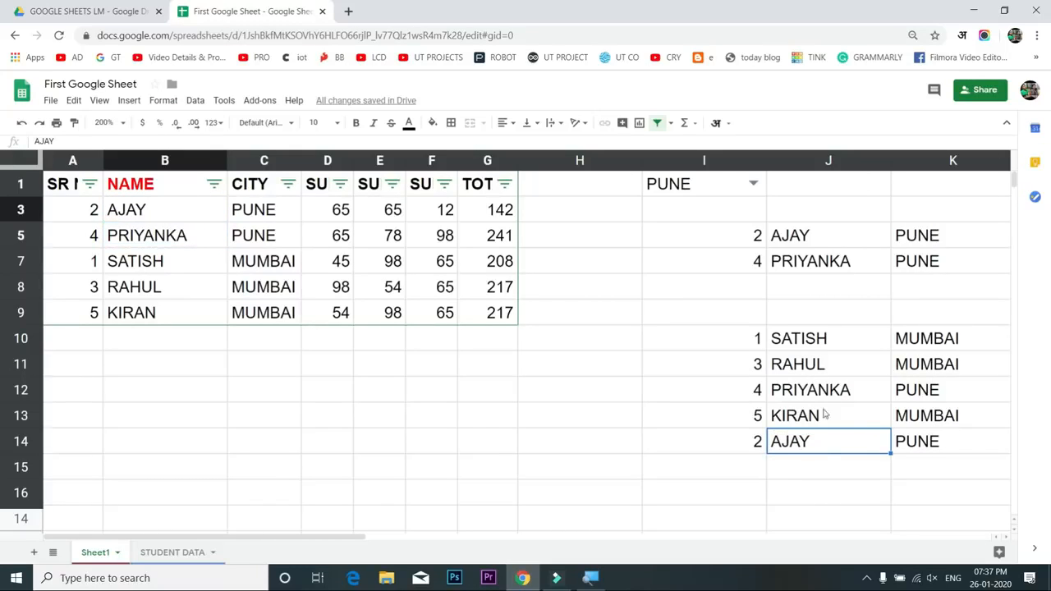
pyautogui.doubleClick(752, 339)
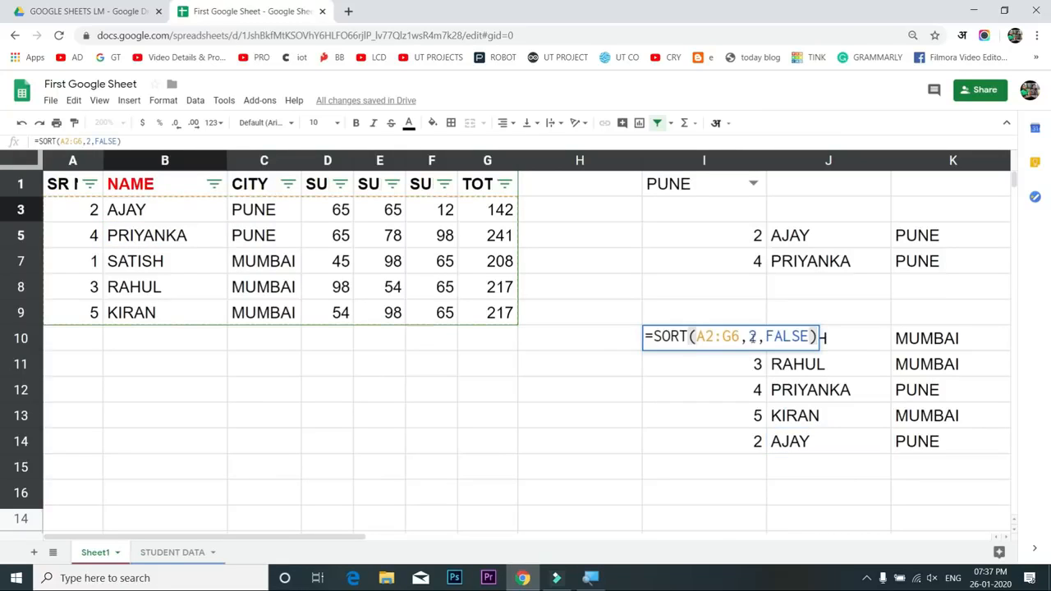
pyautogui.press('Escape')
# Replace the student name in the source table's record with serial number 3 and check its place in the sorted list
pyautogui.click(147, 256)
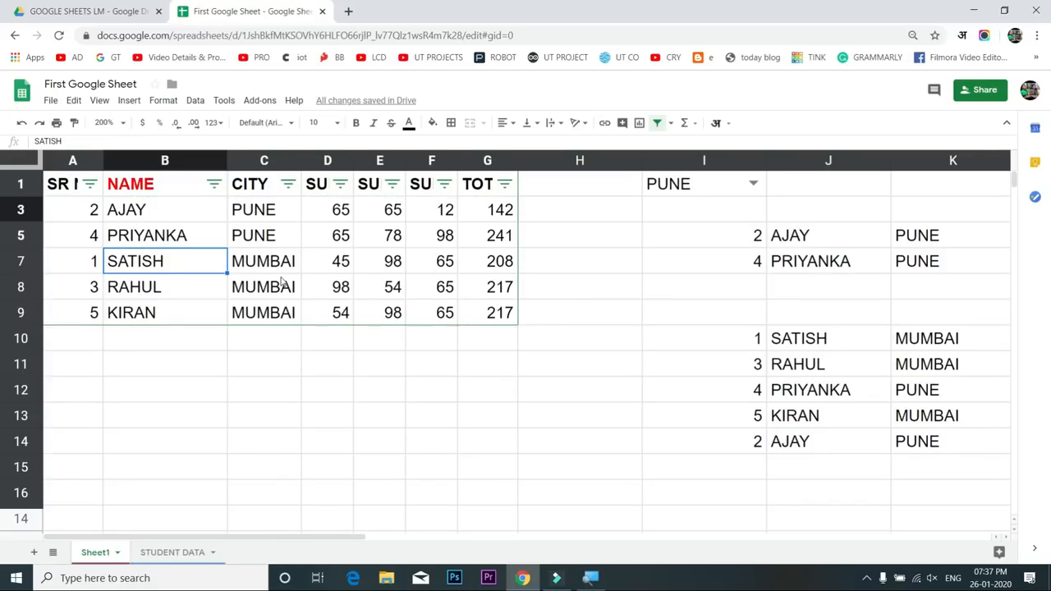
pyautogui.click(150, 289)
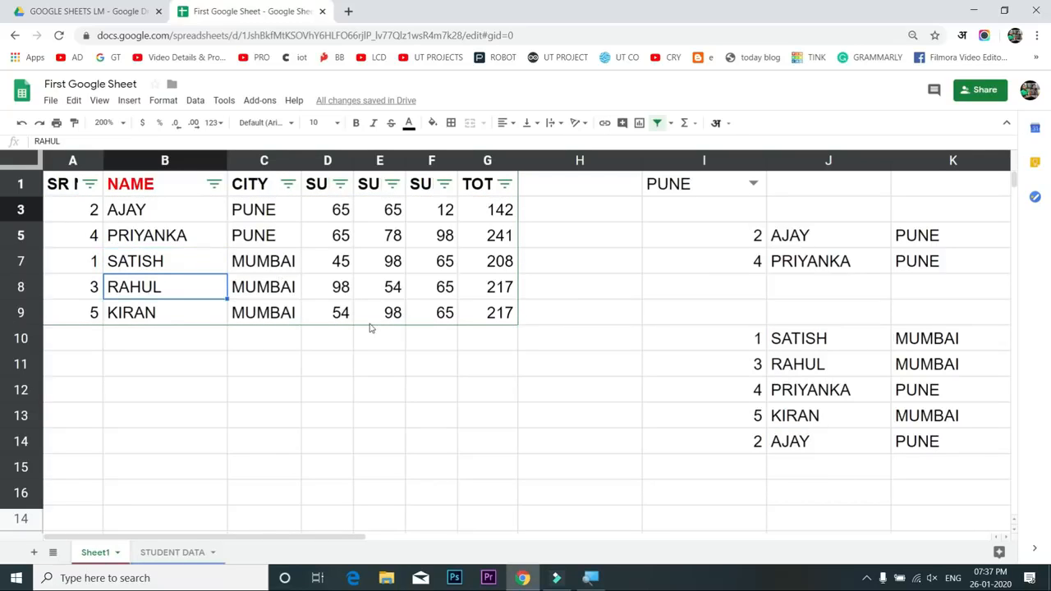
pyautogui.write('SURAJ')
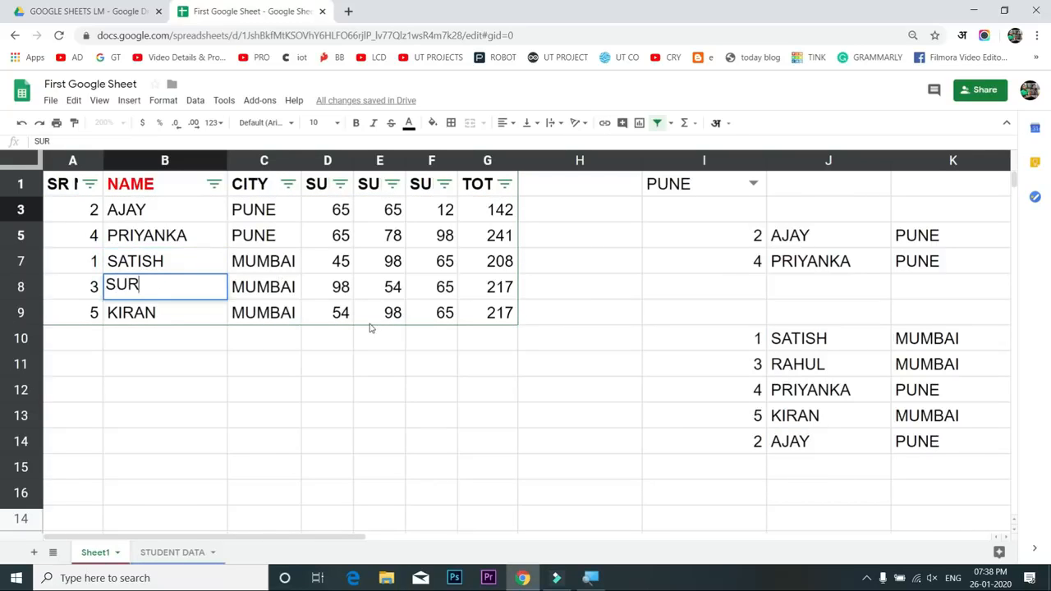
pyautogui.press('BackSpace')
pyautogui.press('BackSpace')
pyautogui.press('BackSpace')
pyautogui.press('BackSpace')
pyautogui.press('BackSpace')
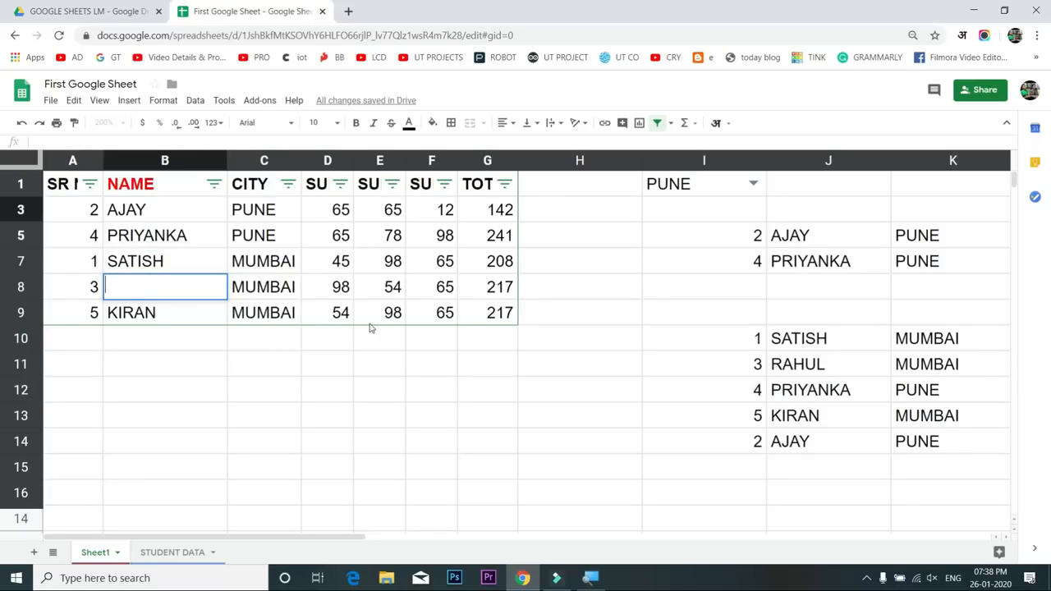
pyautogui.write('BHIM')
pyautogui.press('Return')
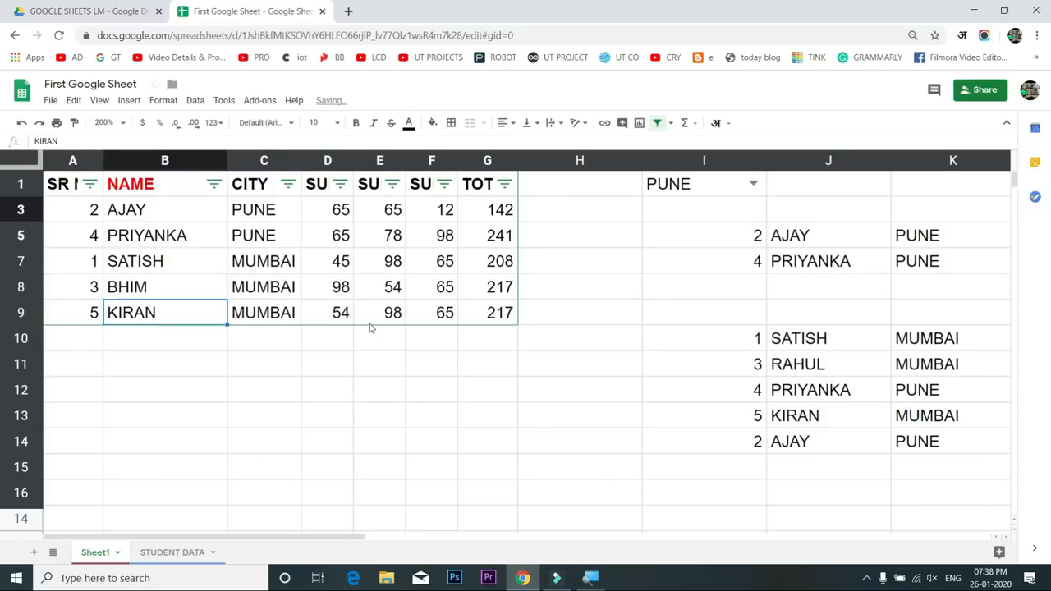
pyautogui.click(805, 420)
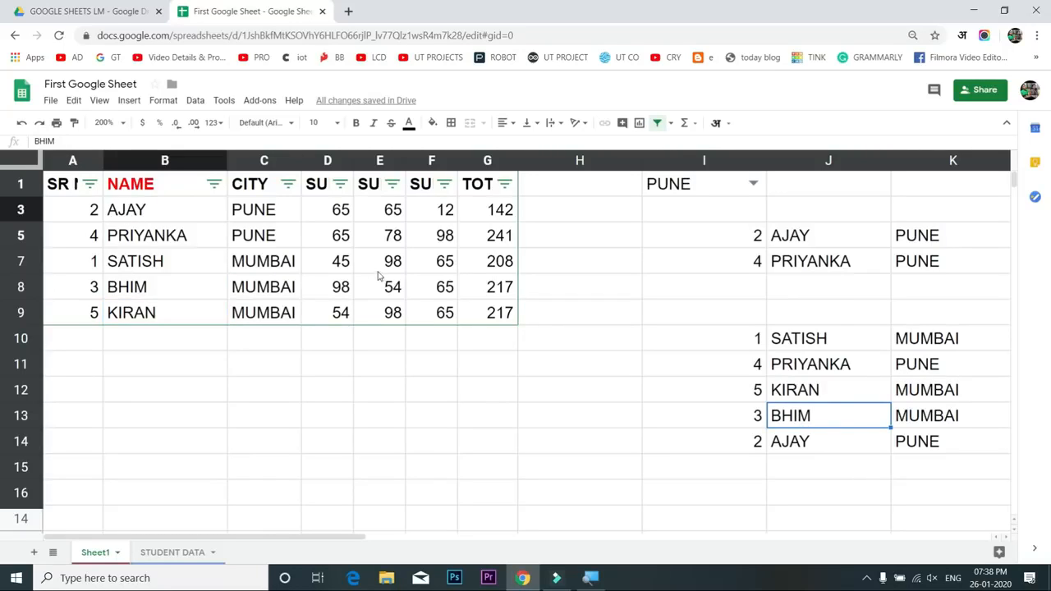
# Set the city of the record with serial number 1 to PUNE and check the SORT formula of the sorted list
pyautogui.click(289, 269)
pyautogui.write('PUNE')
pyautogui.press('Return')
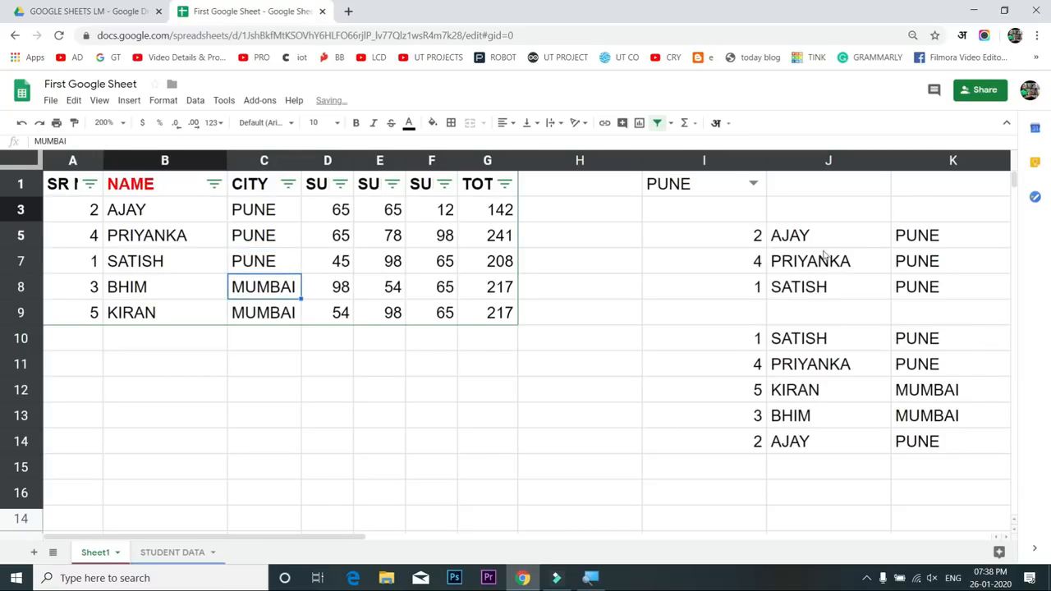
pyautogui.click(745, 345)
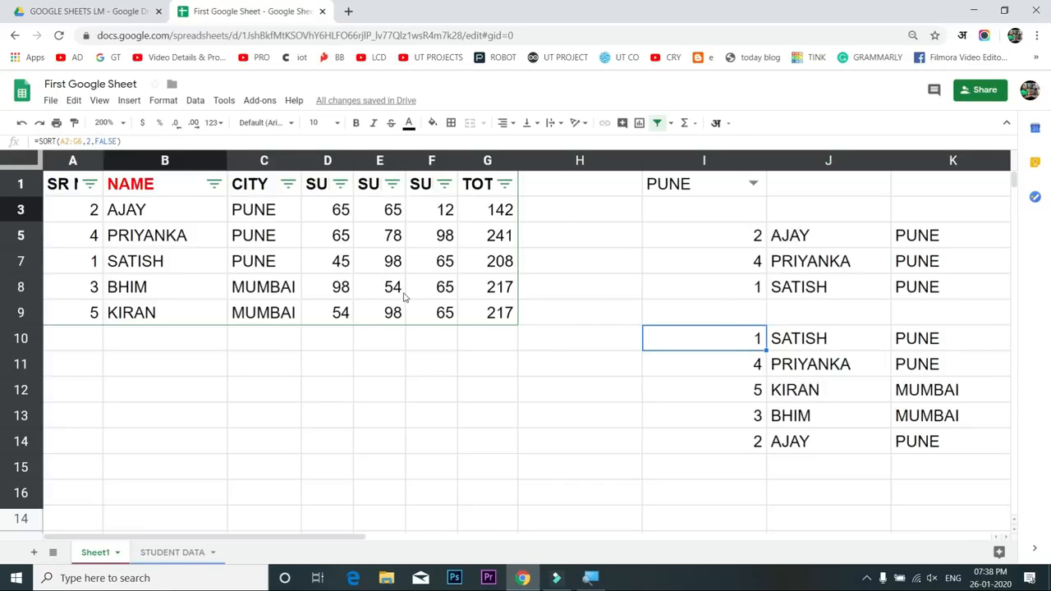
pyautogui.click(173, 400)
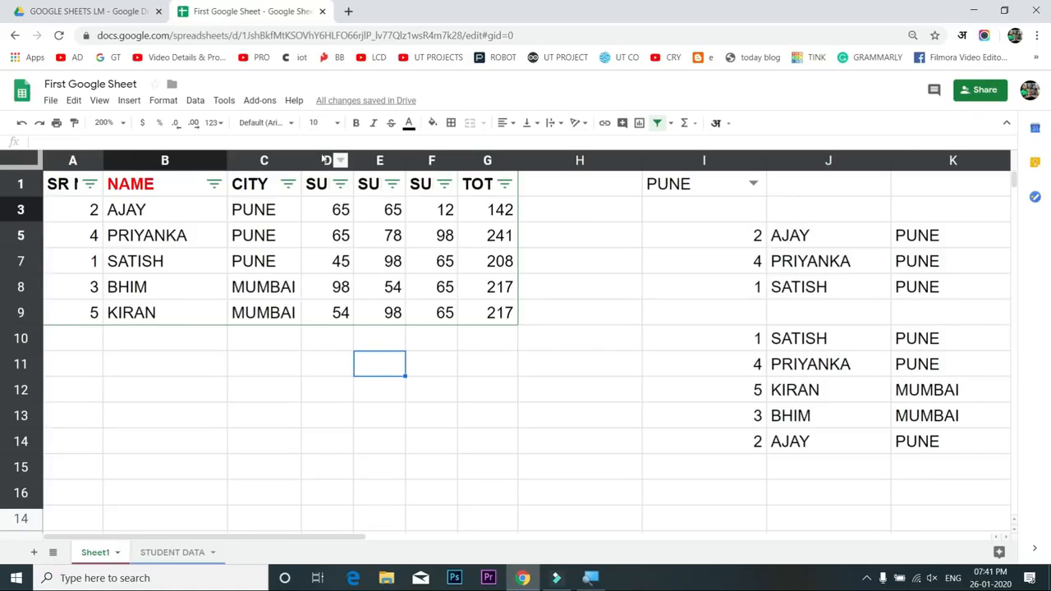
# Clear all the students' marks in the SUB1 column of the source table
pyautogui.click(321, 156)
pyautogui.moveTo(339, 212); pyautogui.dragTo(337, 312)
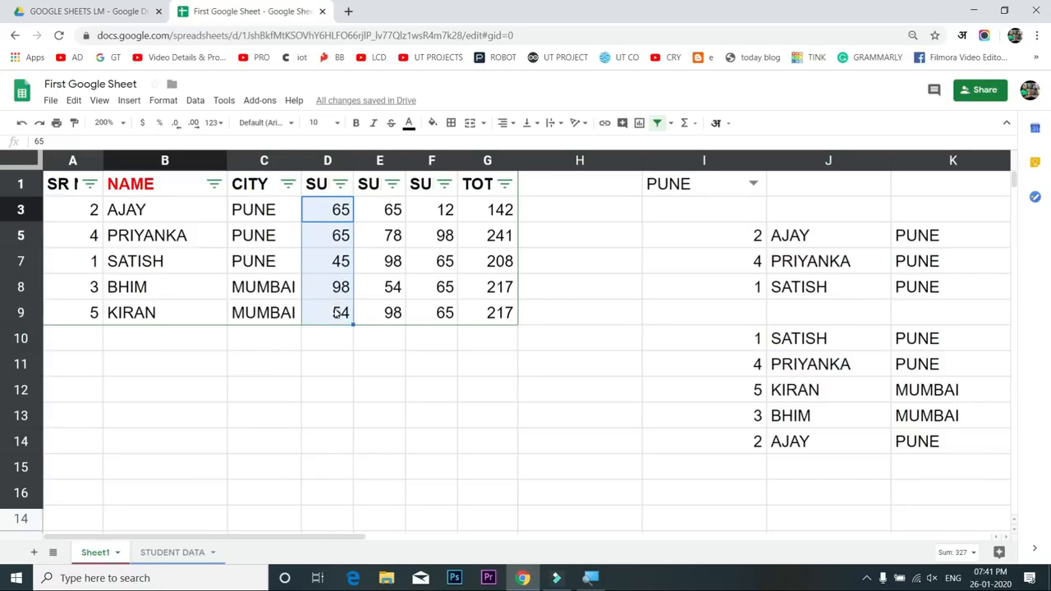
pyautogui.press('Delete')
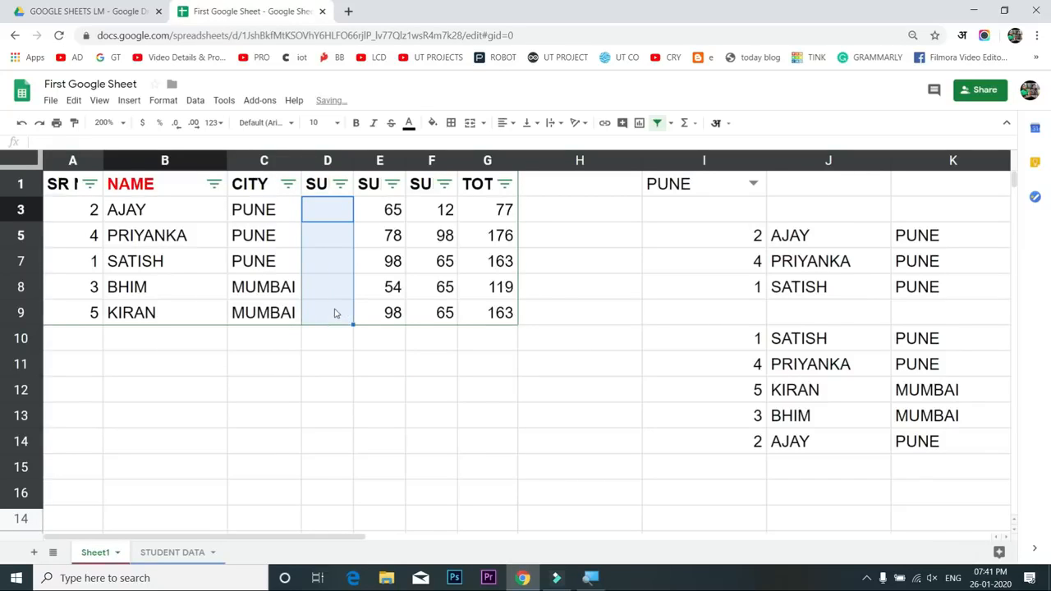
# Start a data validation rule for the whole SUB1 column with Number as its criteria
pyautogui.click(327, 160)
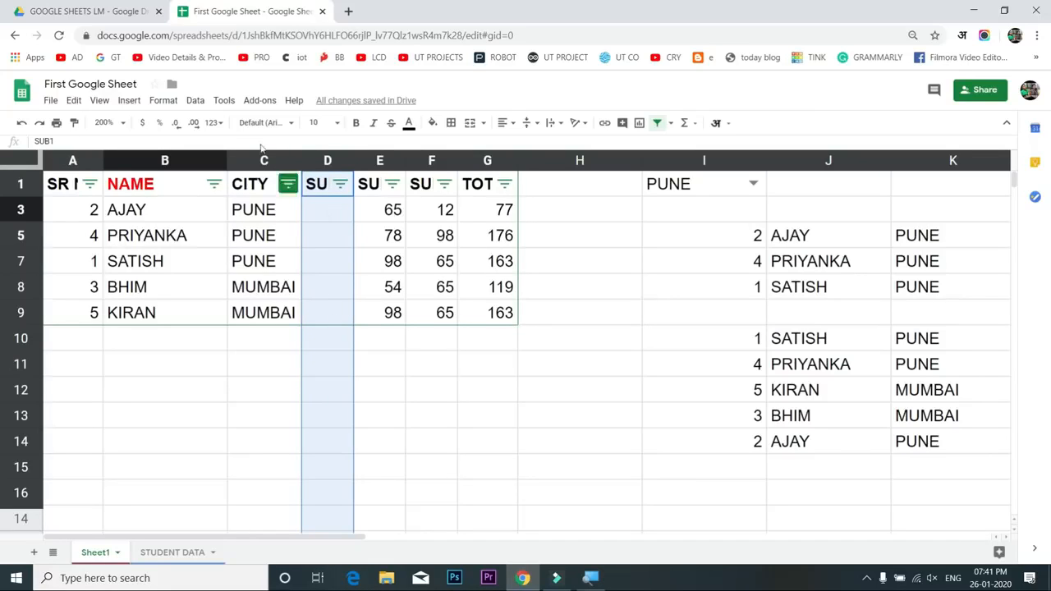
pyautogui.click(197, 104)
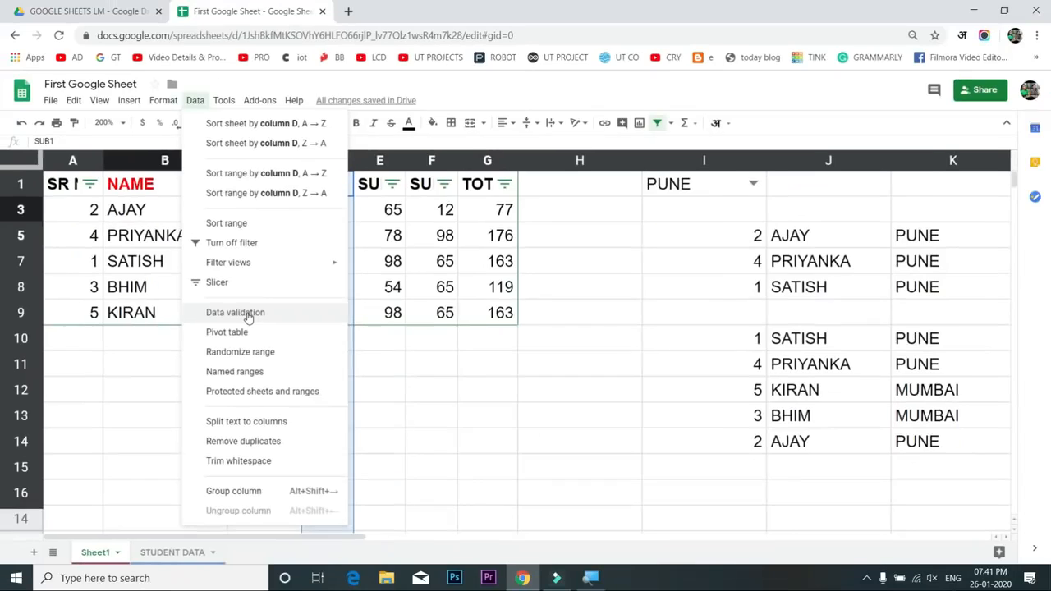
pyautogui.click(248, 315)
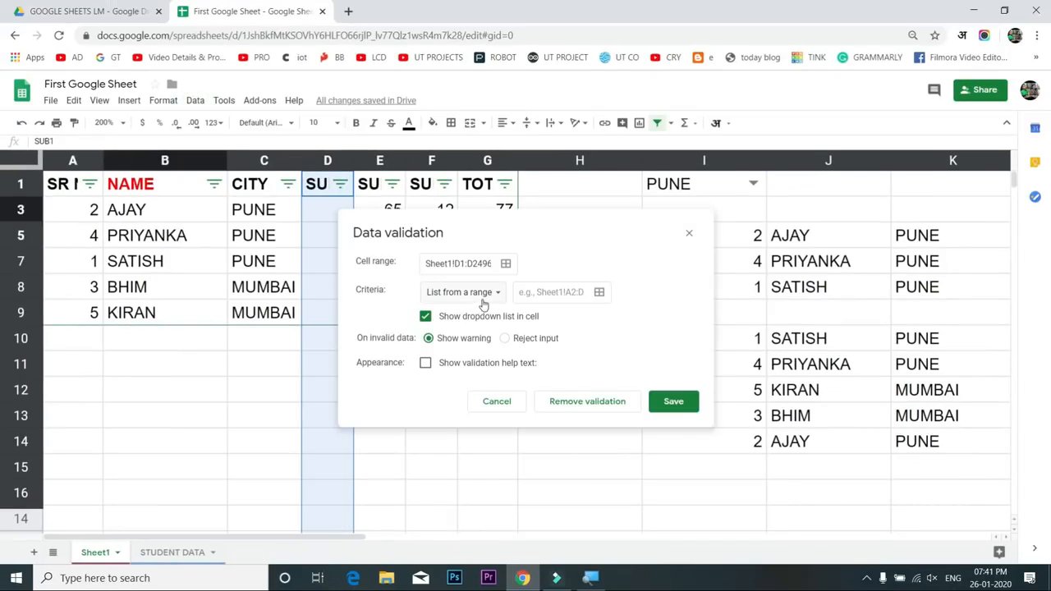
pyautogui.moveTo(520, 228); pyautogui.dragTo(583, 229)
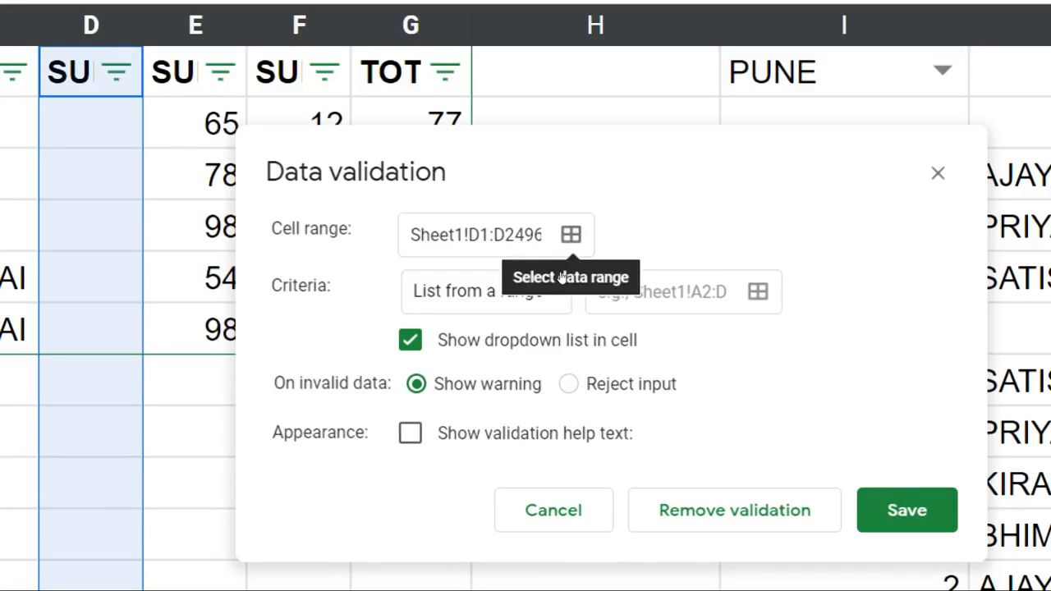
pyautogui.click(556, 299)
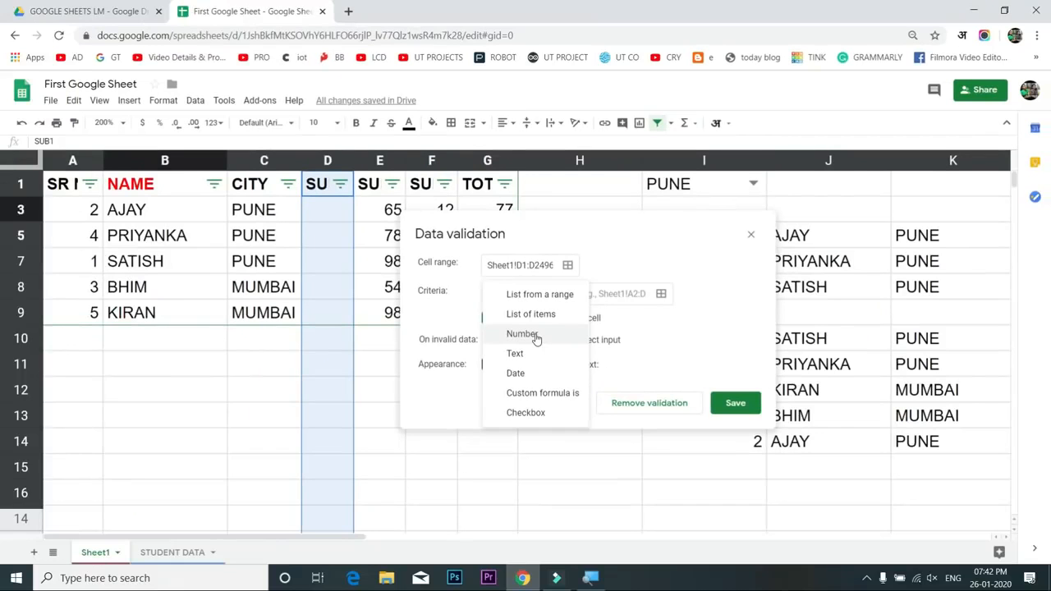
pyautogui.click(535, 337)
# Restrict the SUB1 rule to numbers between 1 and 100 with a warning on invalid data, and save it
pyautogui.click(561, 300)
pyautogui.click(563, 301)
pyautogui.click(563, 301)
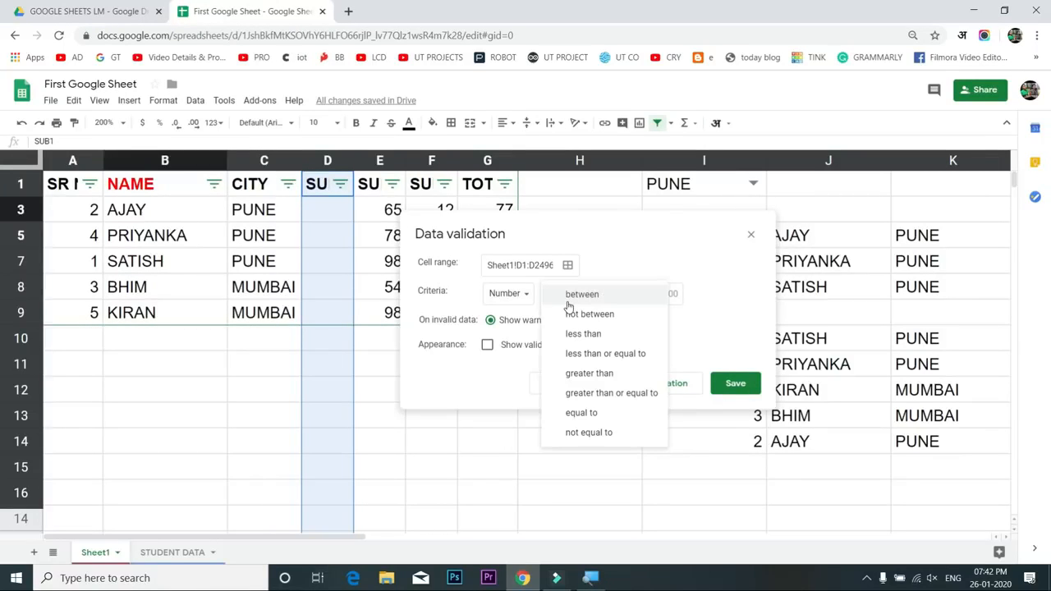
pyautogui.click(575, 296)
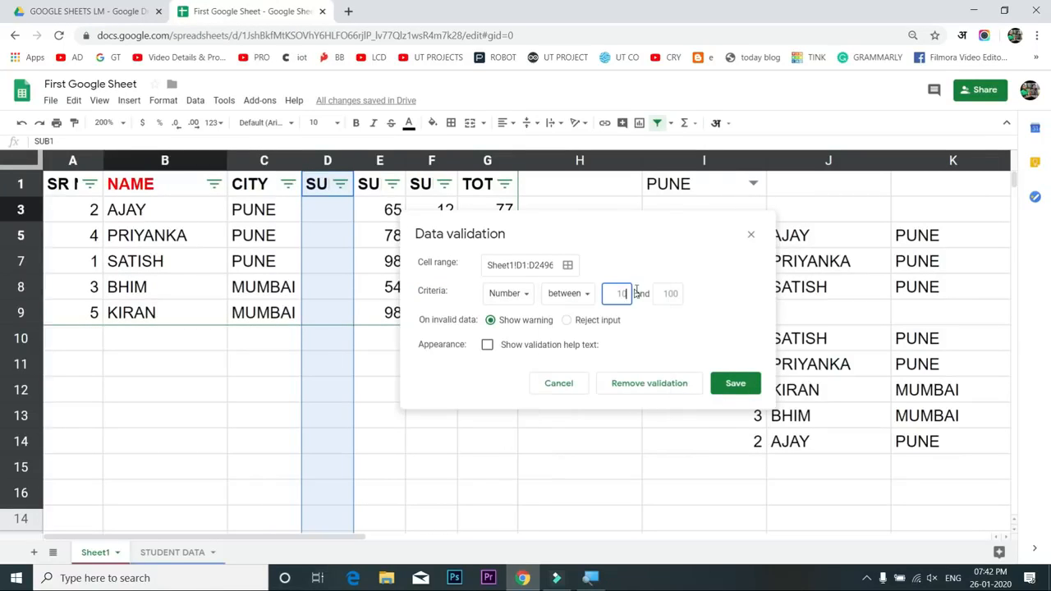
pyautogui.press('Tab')
pyautogui.write('1')
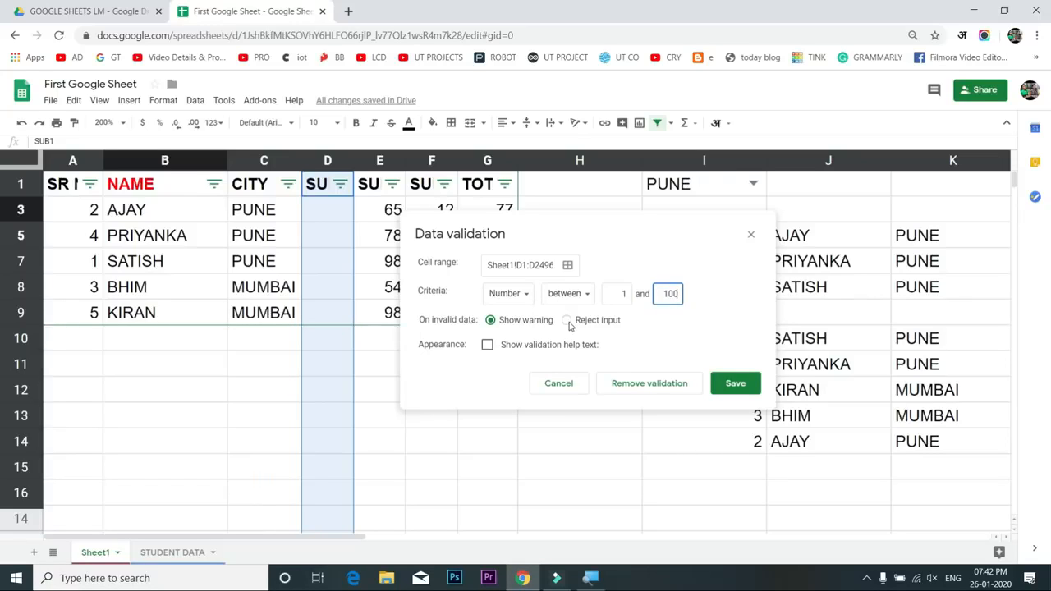
pyautogui.click(713, 386)
# Test the warning by entering 120 as the SUB1 mark of the record with serial number 2, and clear the mark again
pyautogui.click(321, 210)
pyautogui.write('120')
pyautogui.press('Return')
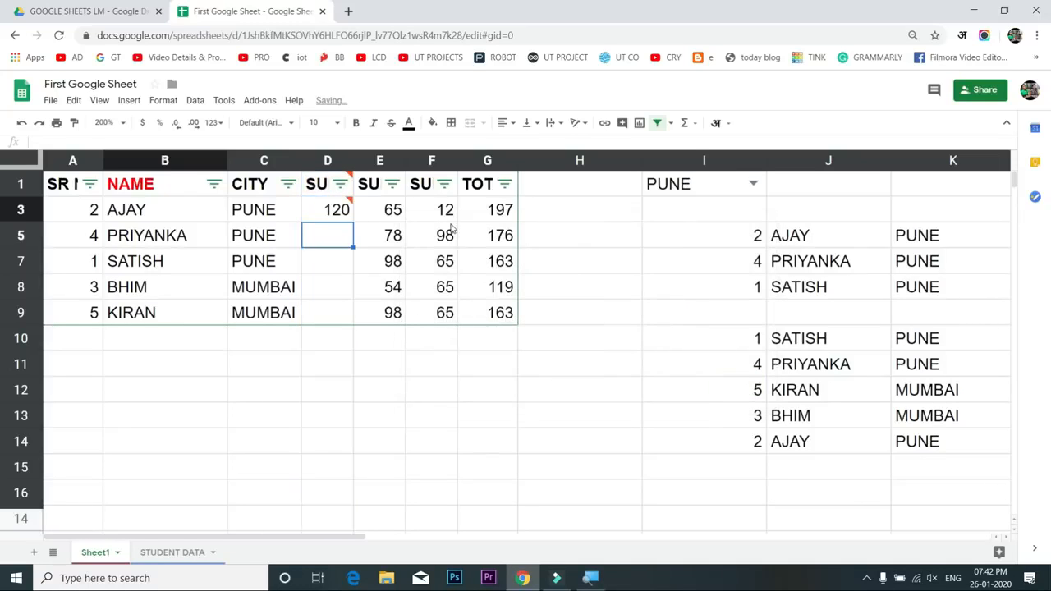
pyautogui.click(344, 210)
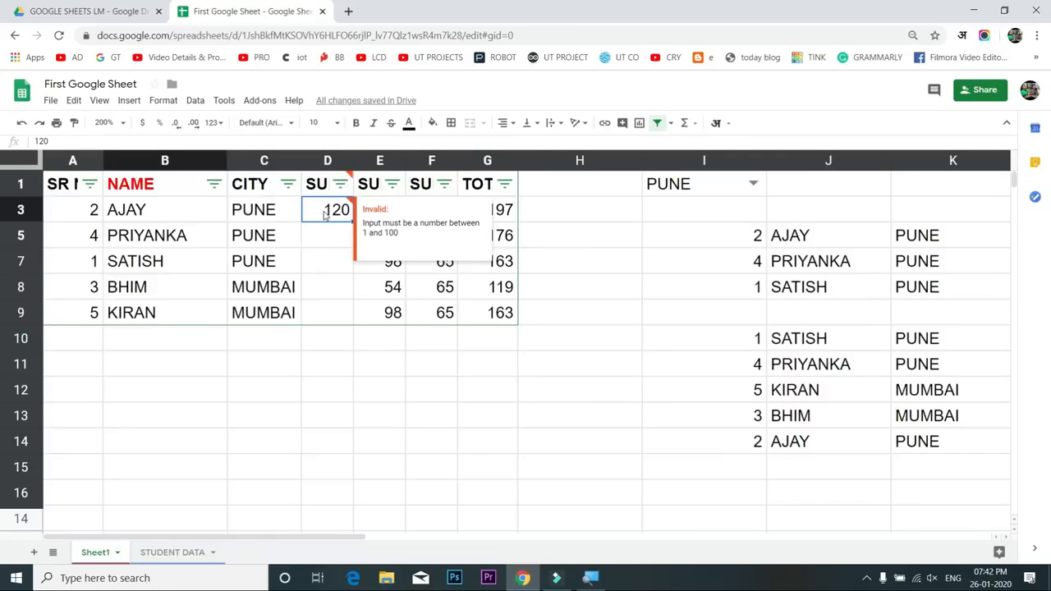
pyautogui.press('Delete')
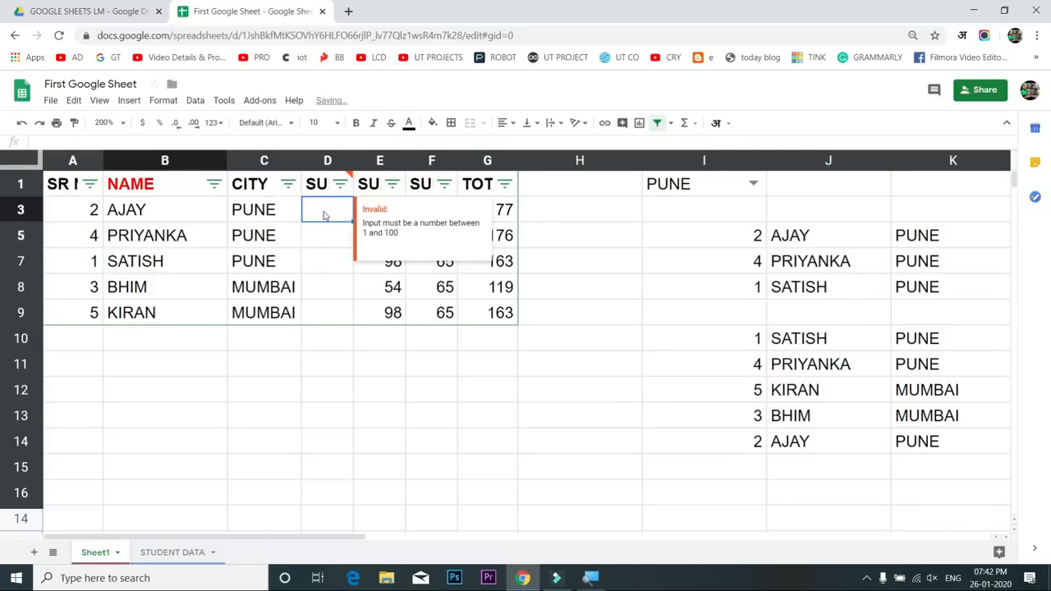
# Change the SUB1 column's validation rule to reject invalid input and show validation help text
pyautogui.click(327, 160)
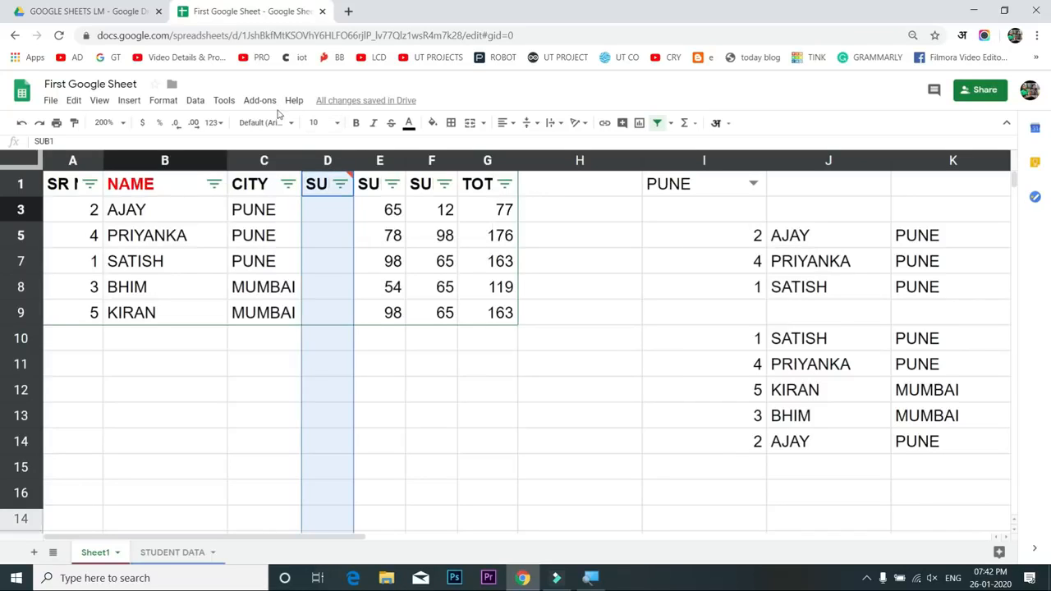
pyautogui.click(195, 101)
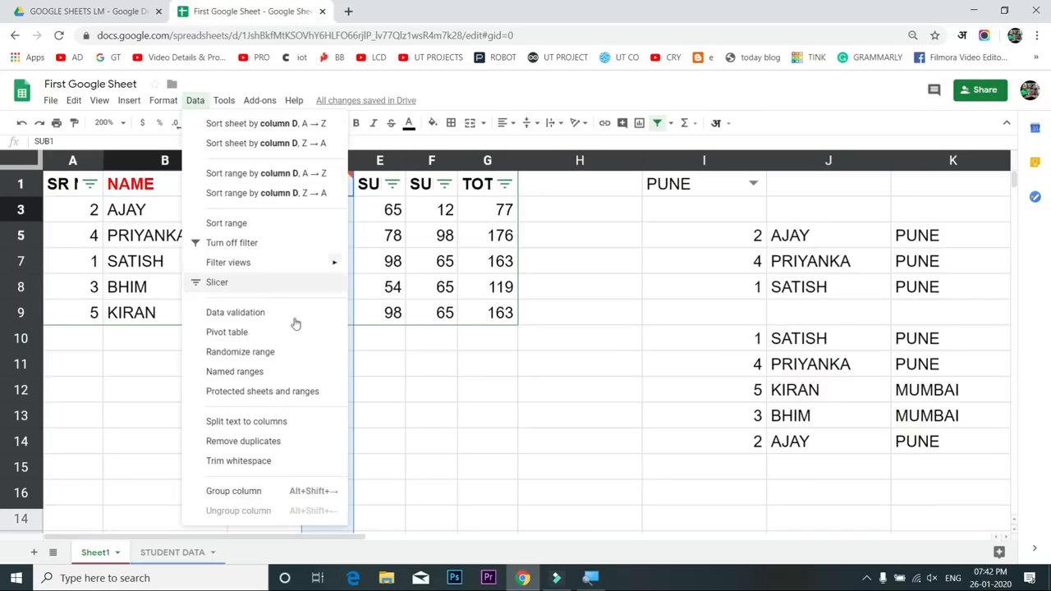
pyautogui.click(264, 313)
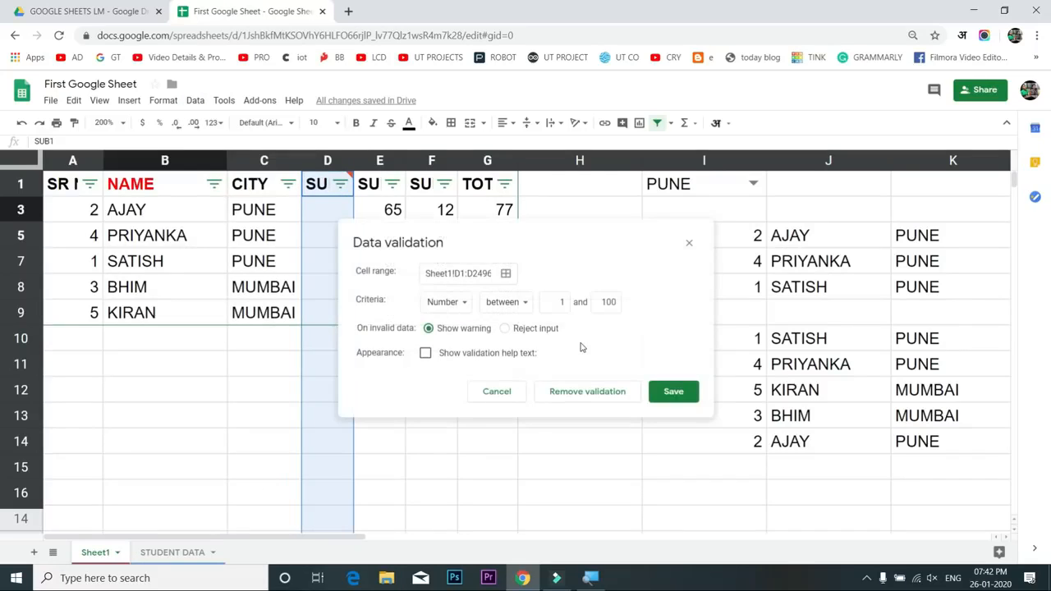
pyautogui.click(504, 329)
pyautogui.click(426, 355)
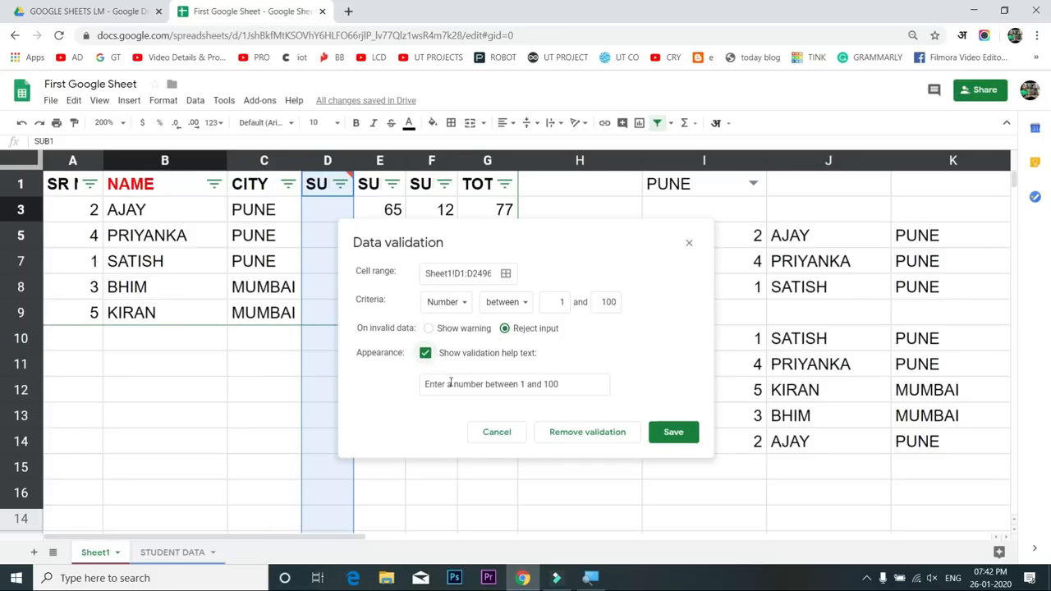
# Replace the validation help text with "Abe Number 0 se 100 enter karna" and save the rule
pyautogui.moveTo(569, 389); pyautogui.dragTo(416, 386)
pyautogui.click(414, 387)
pyautogui.tripleClick(505, 382)
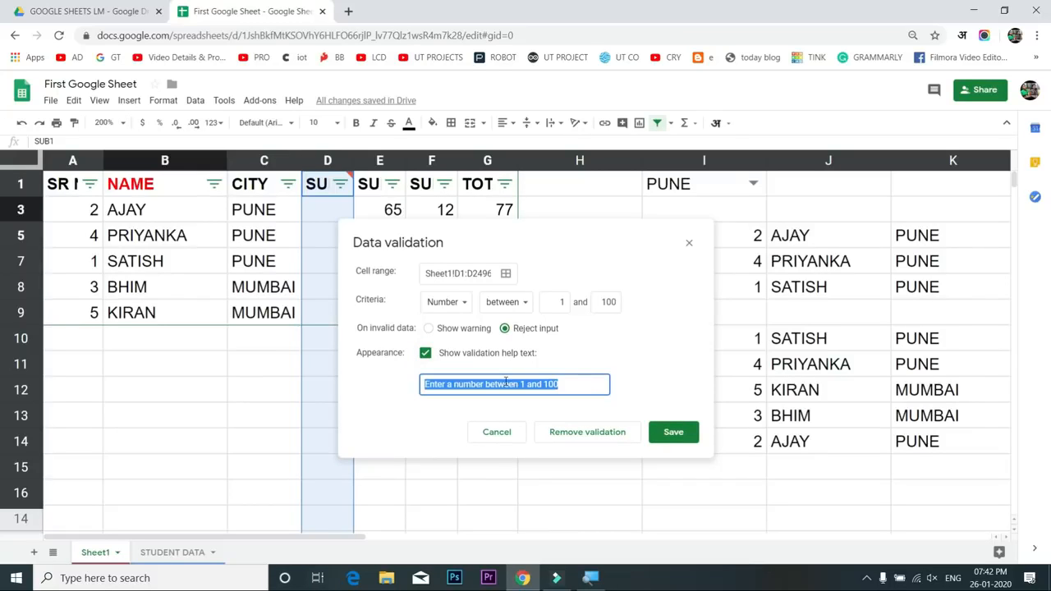
pyautogui.press('BackSpace')
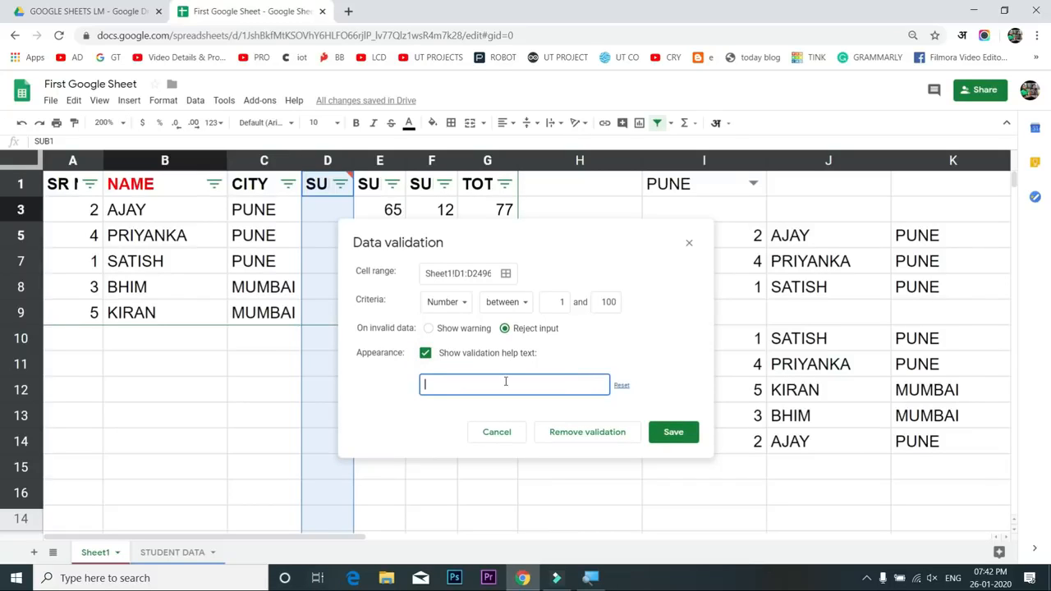
pyautogui.write('eNT')
pyautogui.press('BackSpace')
pyautogui.press('BackSpace')
pyautogui.press('BackSpace')
pyautogui.write('Abe Number 0 se 100 karna')
pyautogui.write('enter')
pyautogui.click(686, 433)
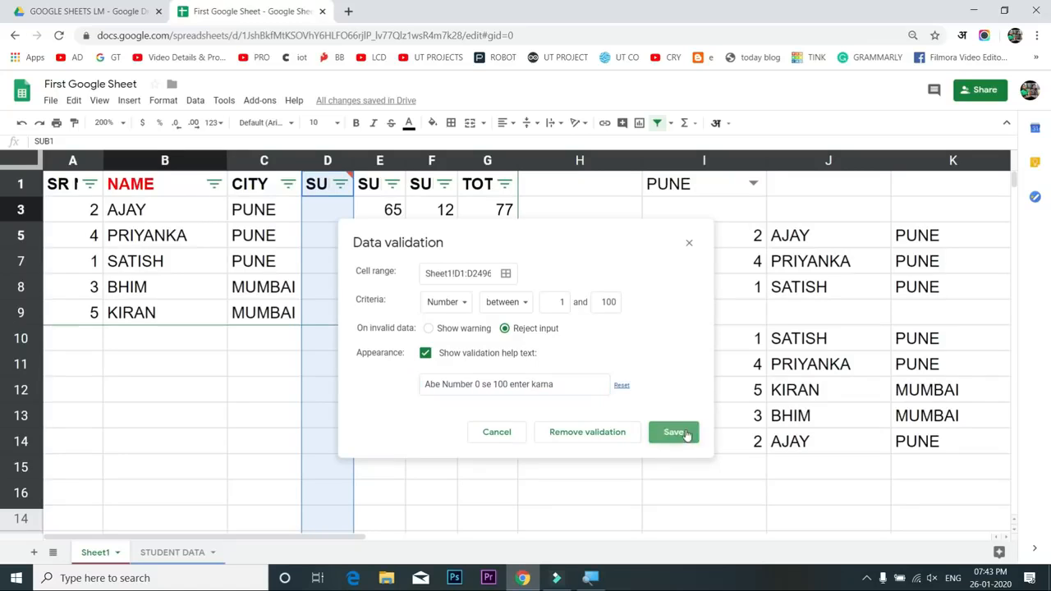
# Try to enter 120 as the SUB1 mark of the record with serial number 2 and dismiss the resulting message
pyautogui.click(337, 236)
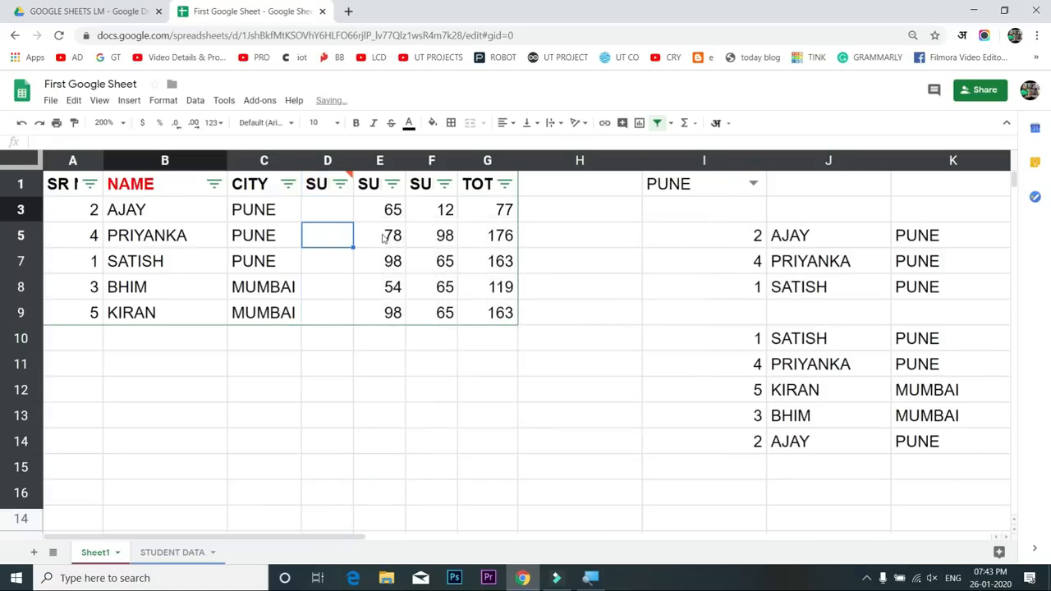
pyautogui.press('Up')
pyautogui.write('120')
pyautogui.press('Return')
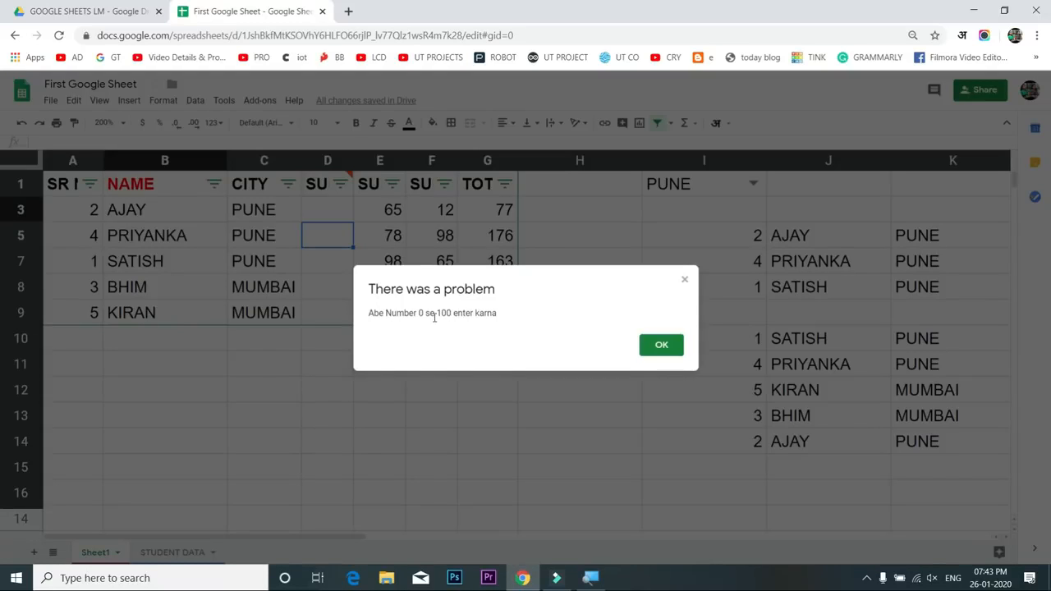
pyautogui.click(665, 354)
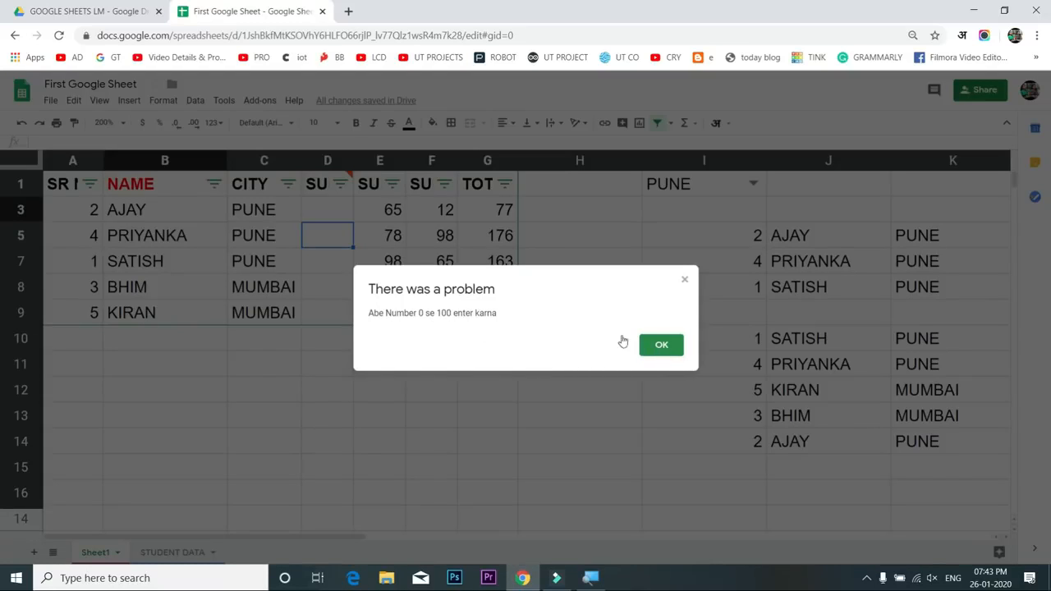
pyautogui.click(333, 211)
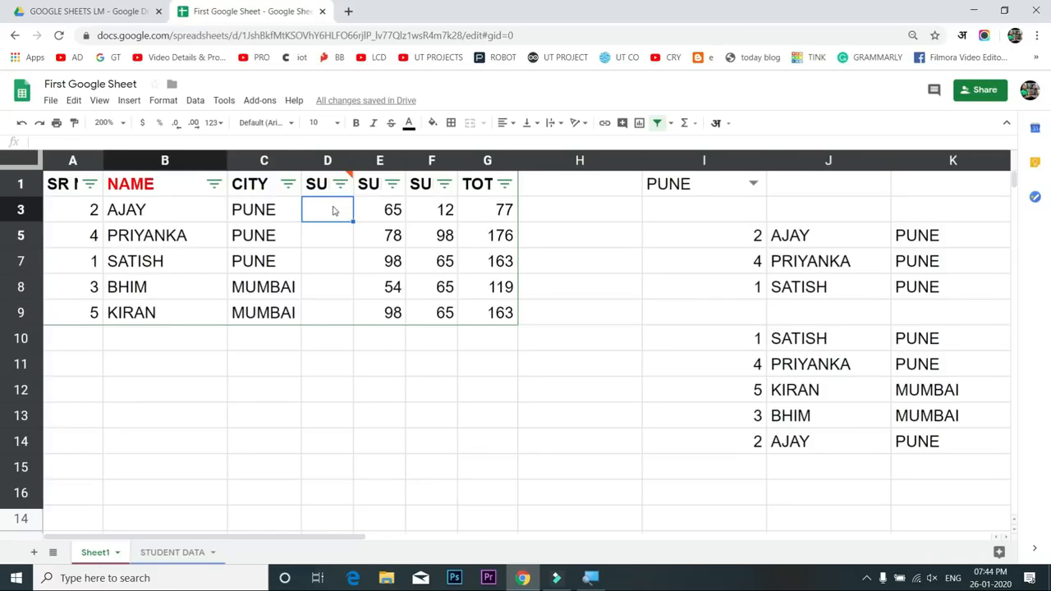
pyautogui.click(728, 124)
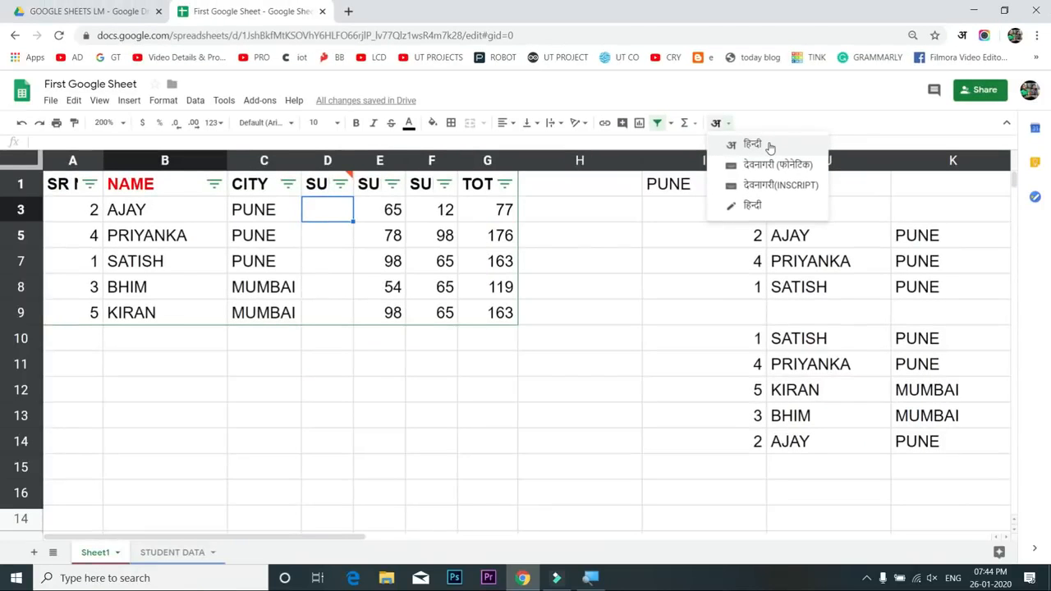
pyautogui.click(311, 399)
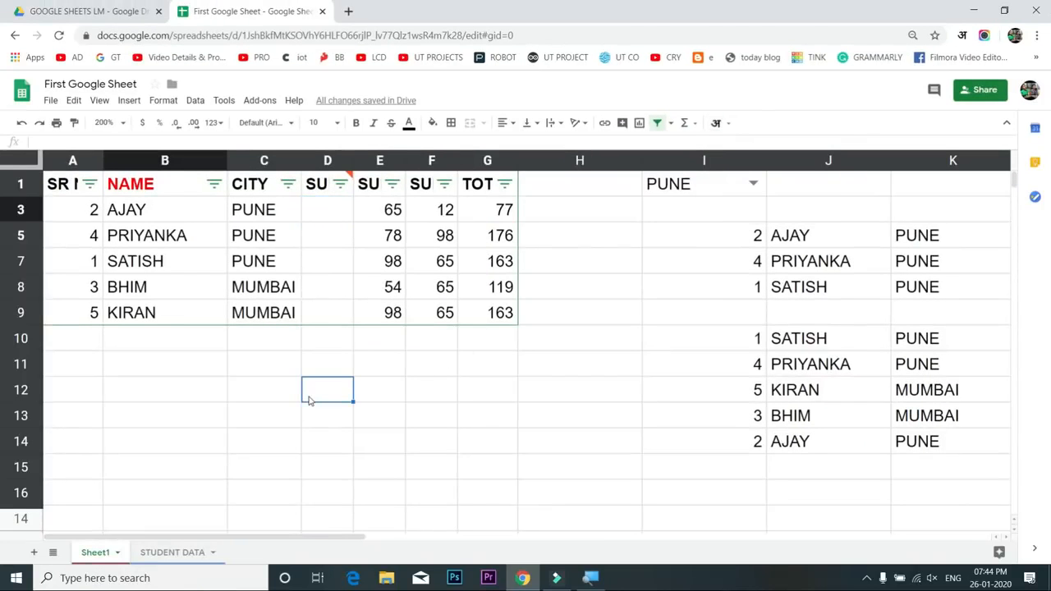
pyautogui.click(276, 375)
pyautogui.click(167, 371)
pyautogui.click(321, 363)
pyautogui.click(328, 393)
pyautogui.click(329, 368)
pyautogui.click(343, 394)
pyautogui.click(336, 370)
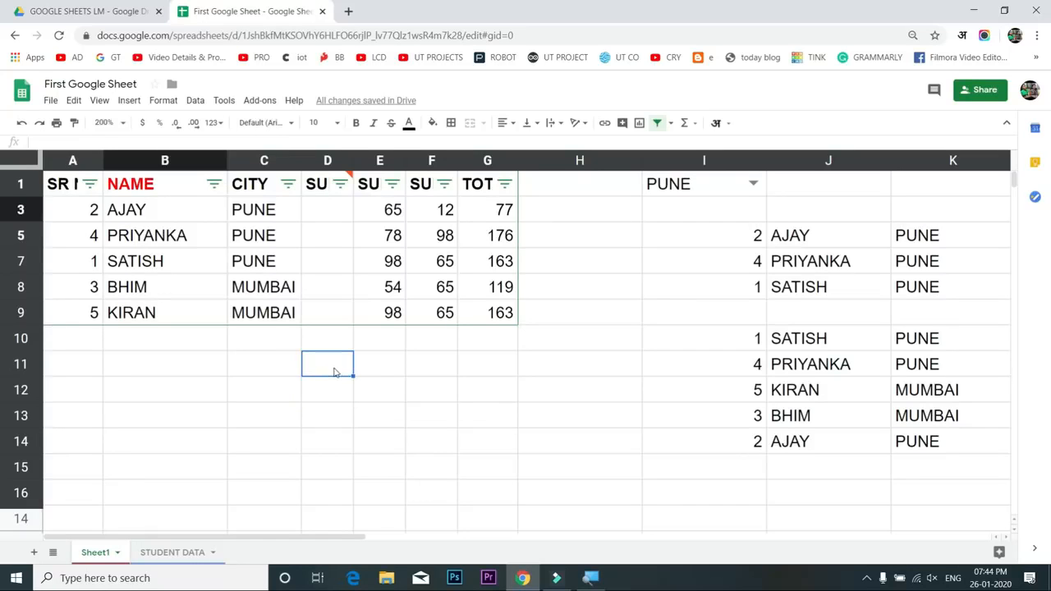
pyautogui.click(336, 346)
pyautogui.click(339, 348)
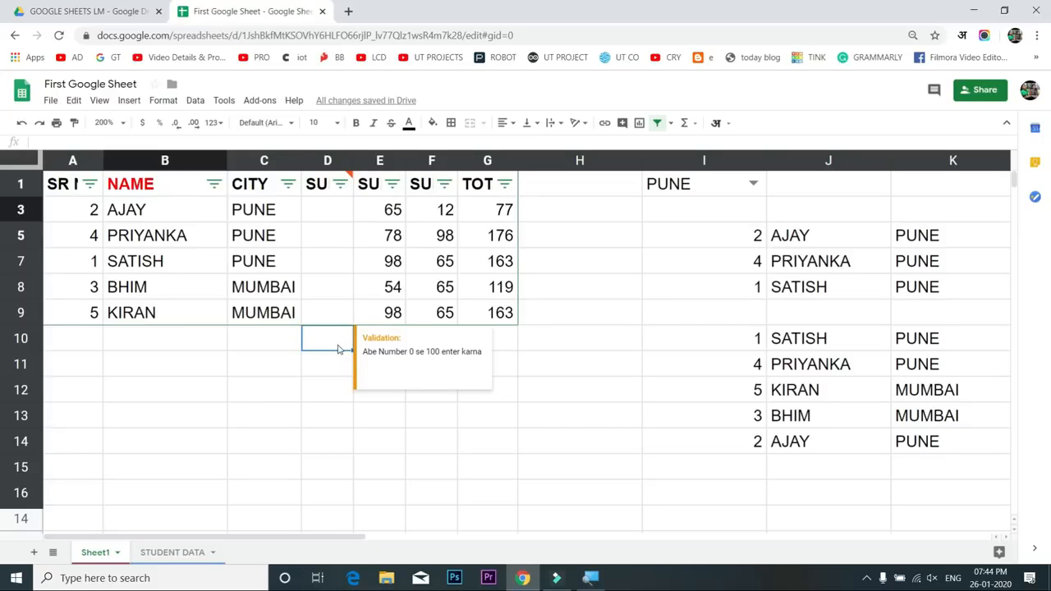
# Turn on Hindi transliteration input and enter "लर्न मोर" in cell B10, below the last name
pyautogui.click(153, 345)
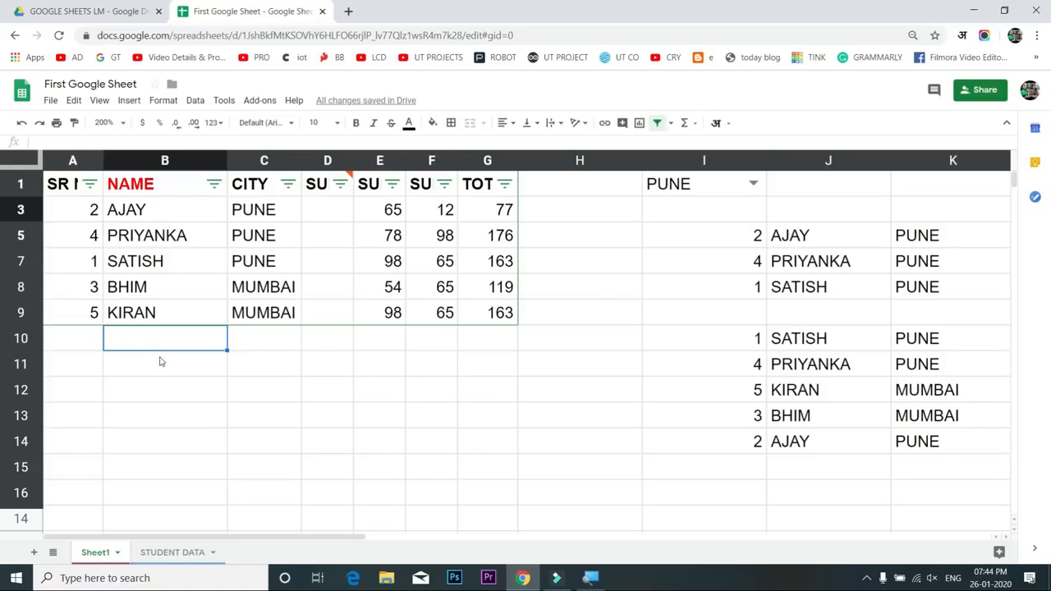
pyautogui.click(727, 124)
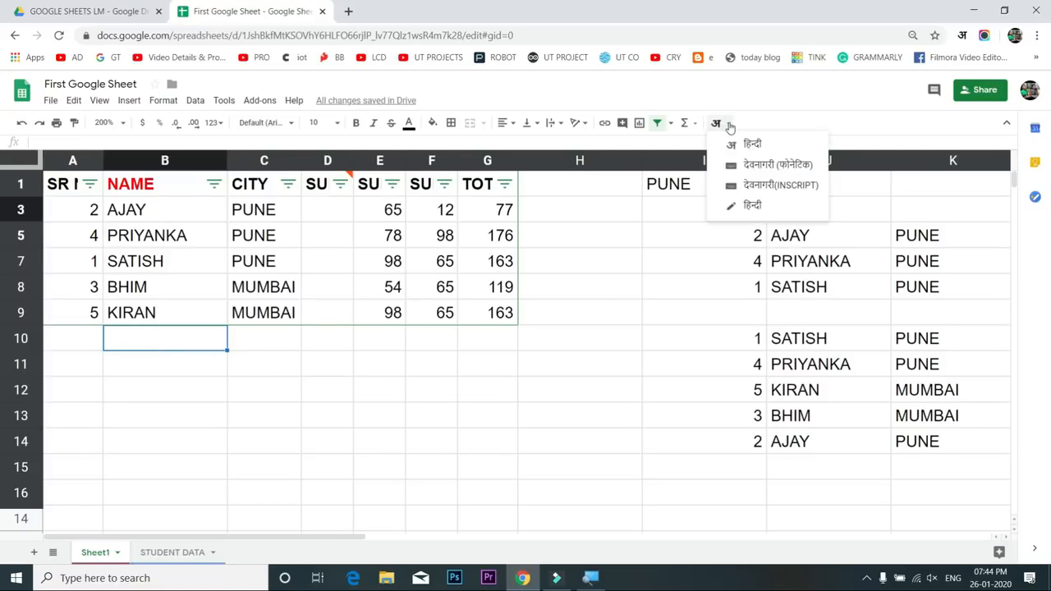
pyautogui.click(748, 147)
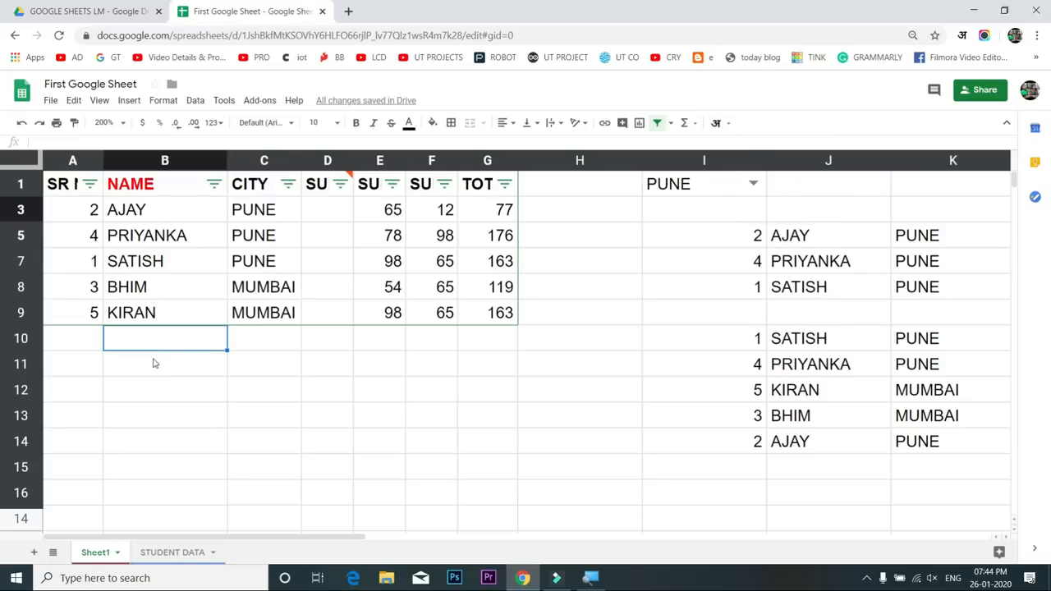
pyautogui.write('lear')
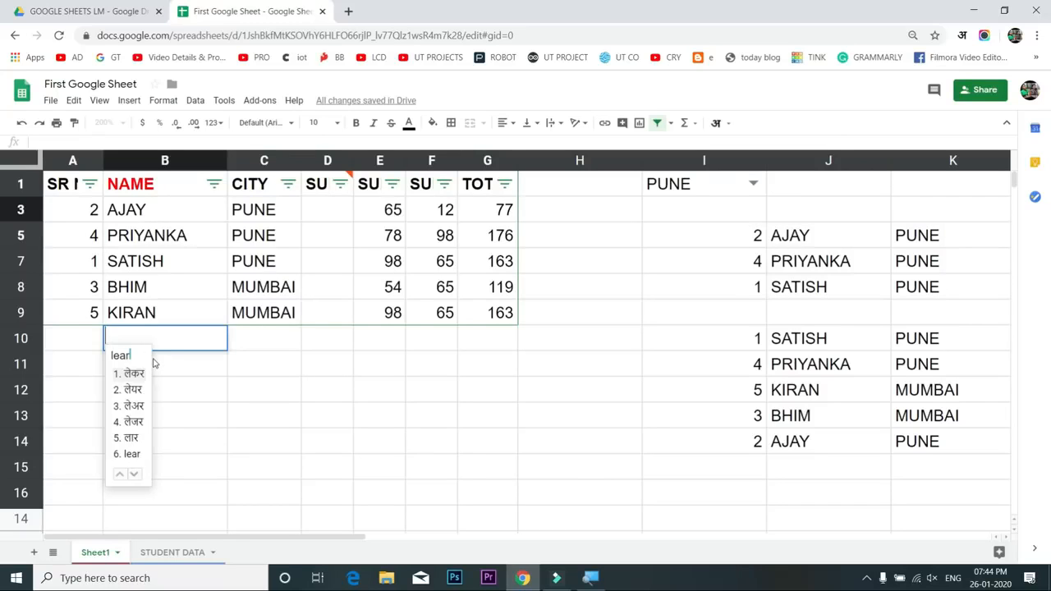
pyautogui.write('n more')
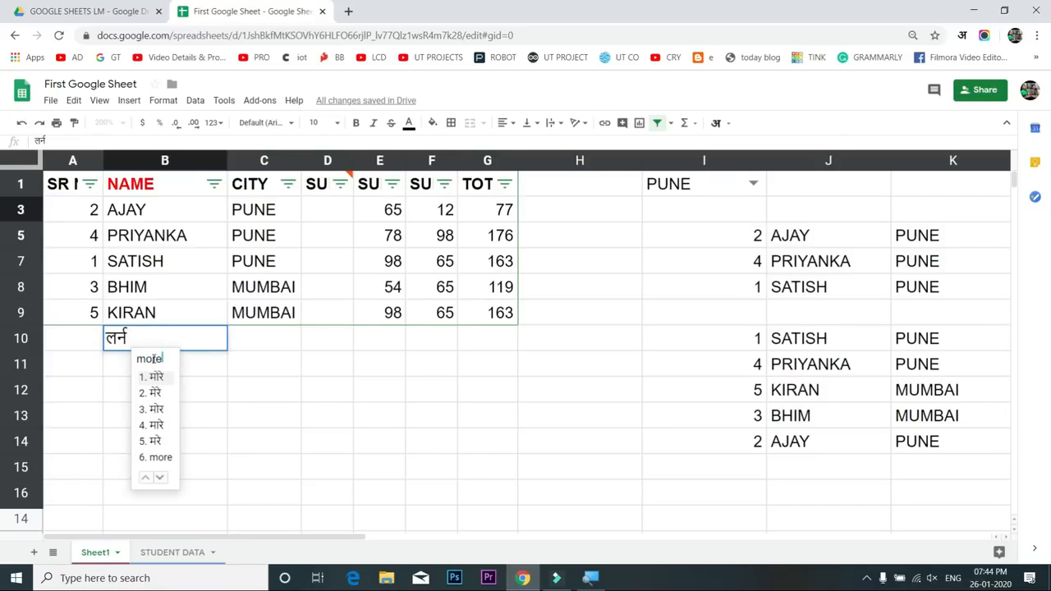
pyautogui.press('Down')
pyautogui.press('Down')
pyautogui.press('Return')
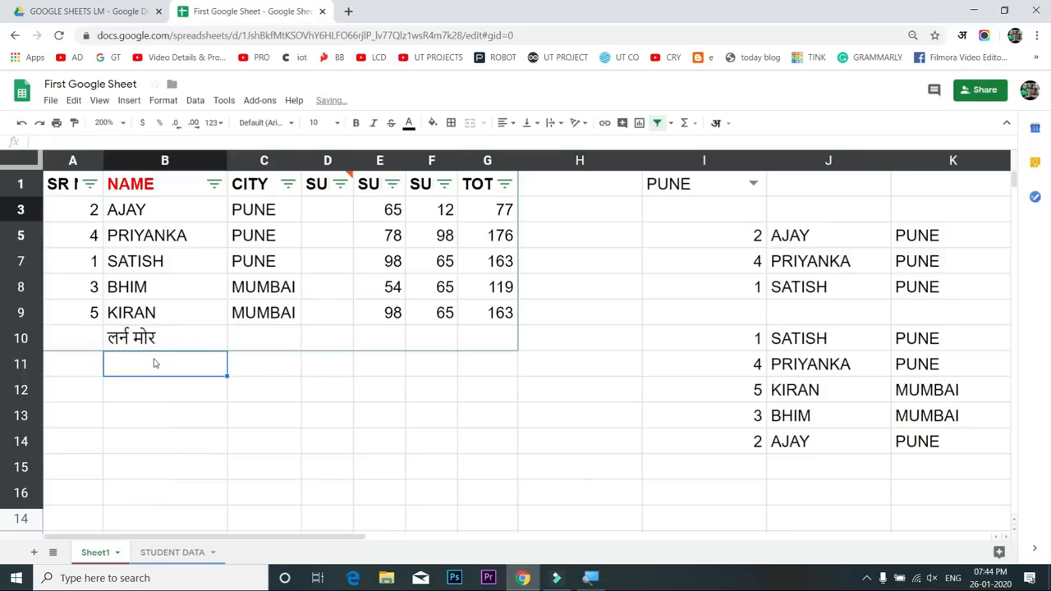
pyautogui.click(162, 340)
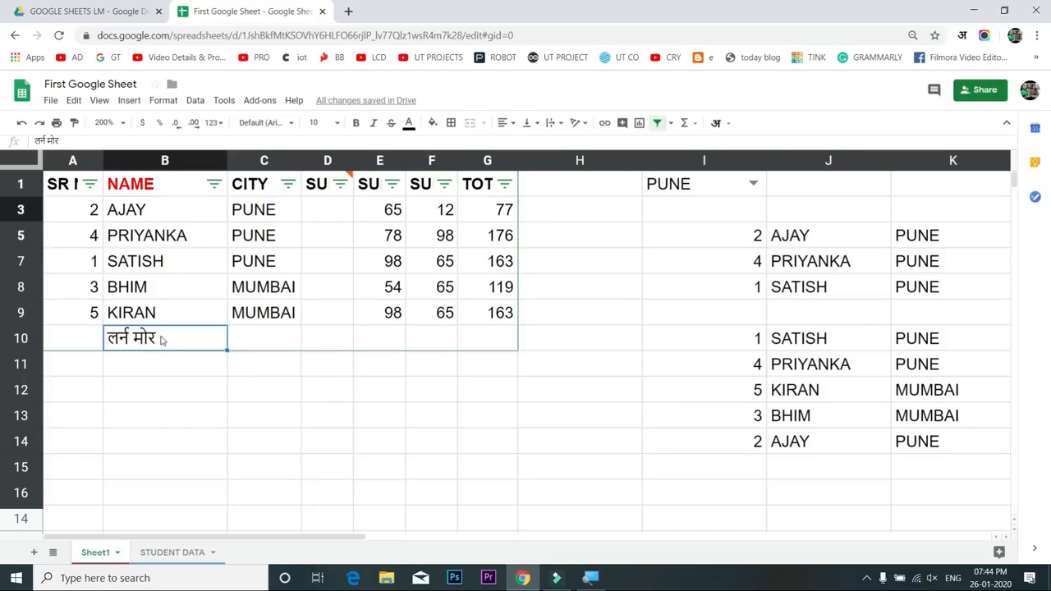
pyautogui.click(729, 125)
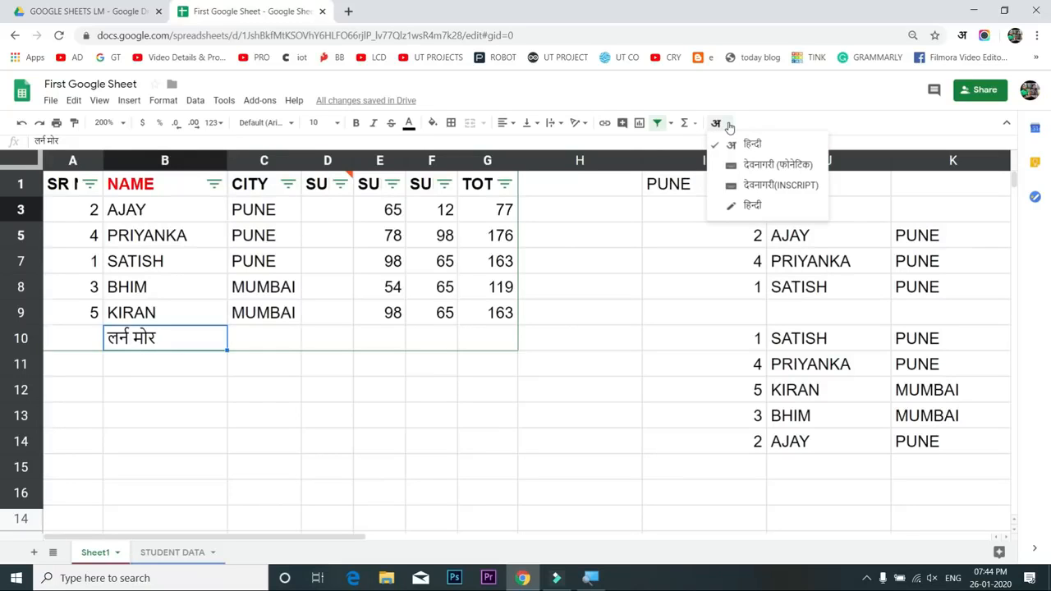
pyautogui.click(729, 125)
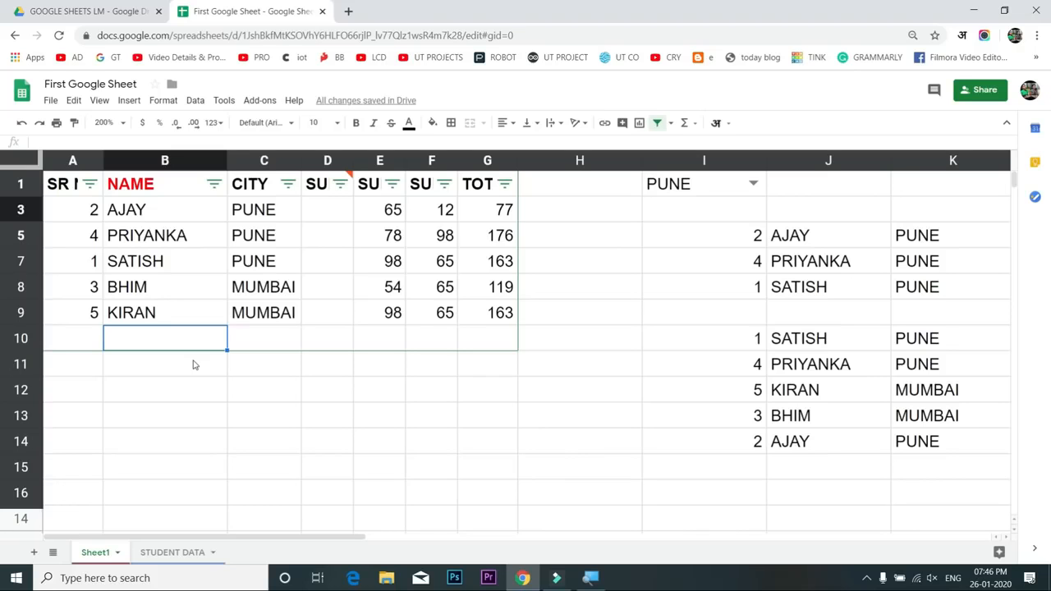
# Undo the recent edits back to the point before the SUB1 marks were cleared
pyautogui.hotkey('ctrl', 'z')
pyautogui.hotkey('ctrl', 'z')
pyautogui.hotkey('ctrl', 'z')
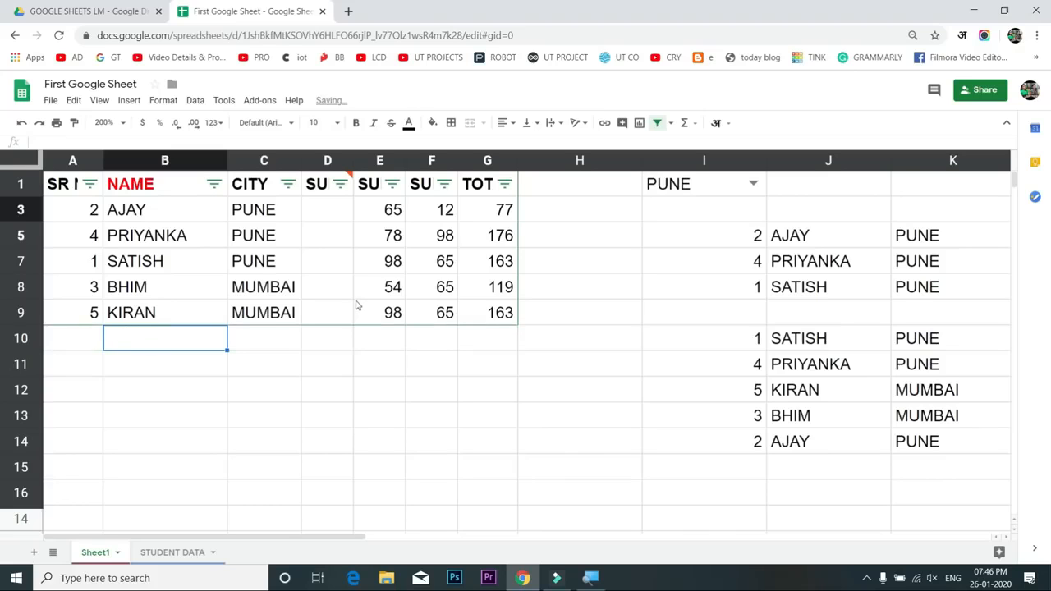
pyautogui.hotkey('ctrl', 'z')
pyautogui.hotkey('ctrl', 'z')
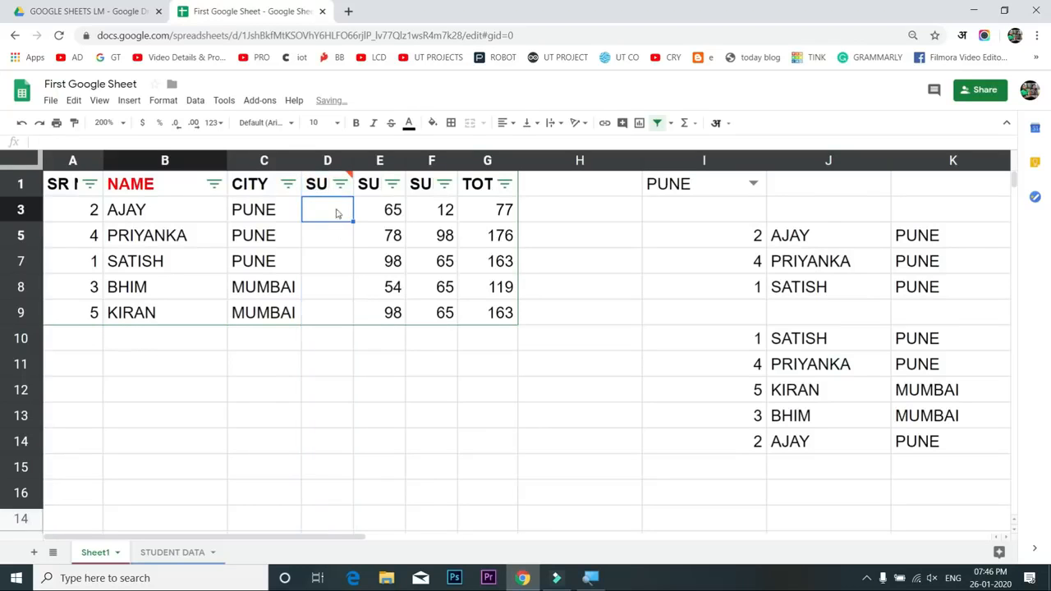
pyautogui.hotkey('ctrl', 'z')
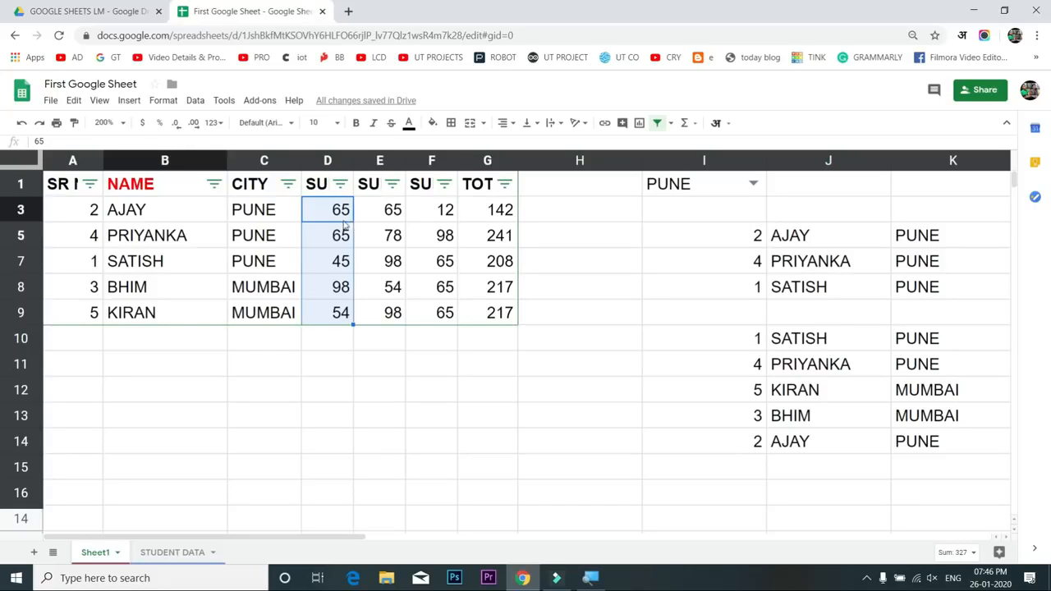
# Start a conditional formatting rule on the marks of all three subjects with the condition "Less than"
pyautogui.moveTo(346, 222); pyautogui.dragTo(445, 312)
pyautogui.click(163, 100)
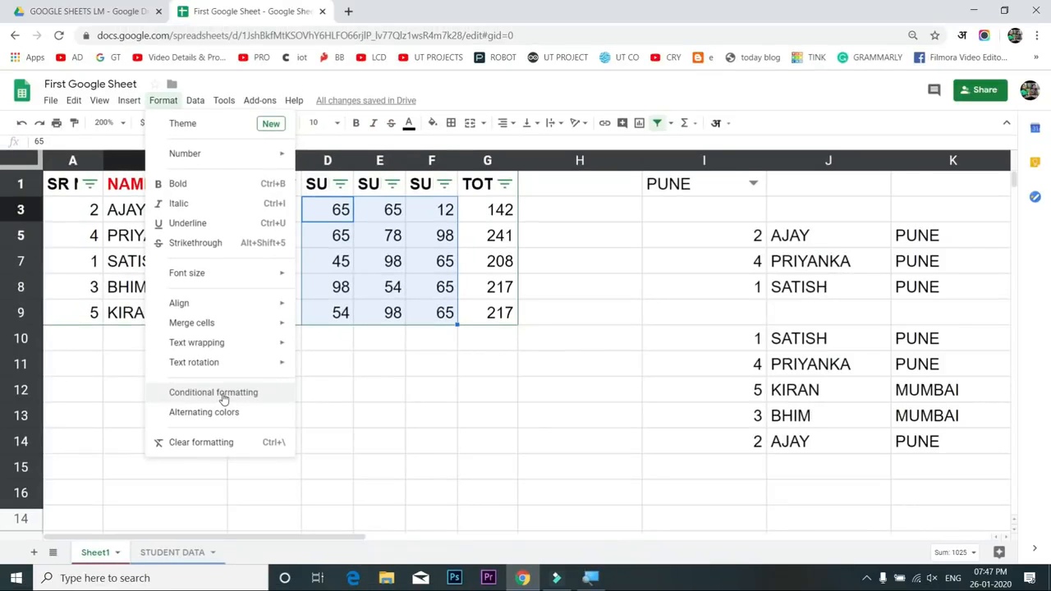
pyautogui.click(223, 398)
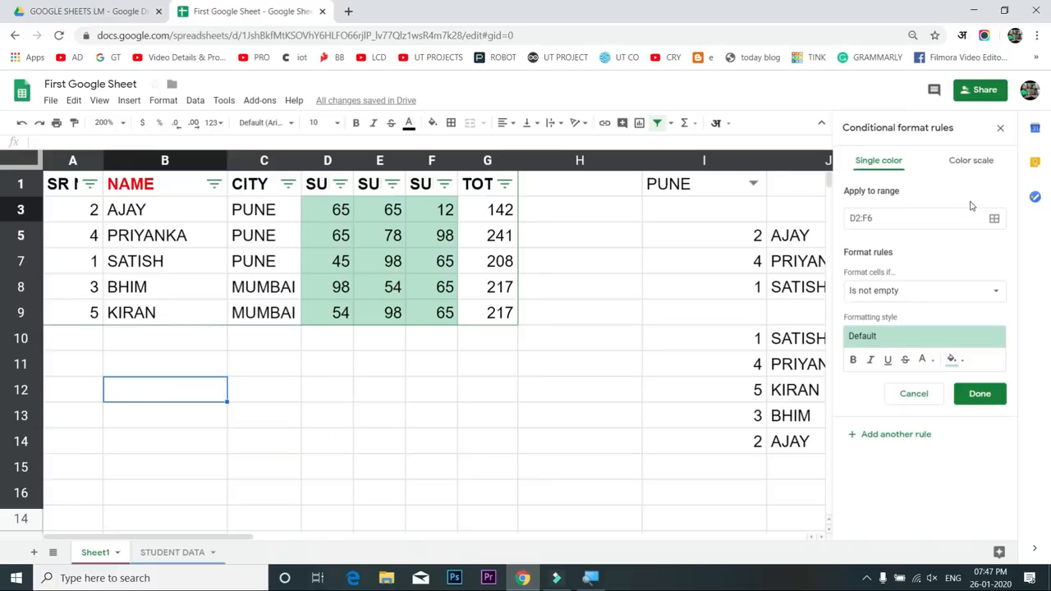
pyautogui.click(903, 218)
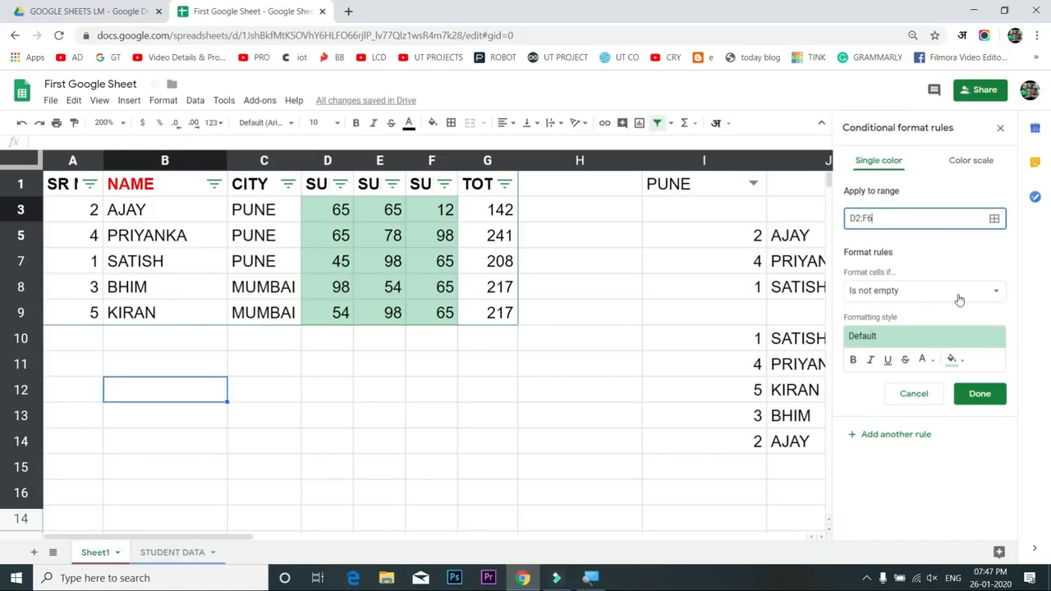
pyautogui.click(996, 294)
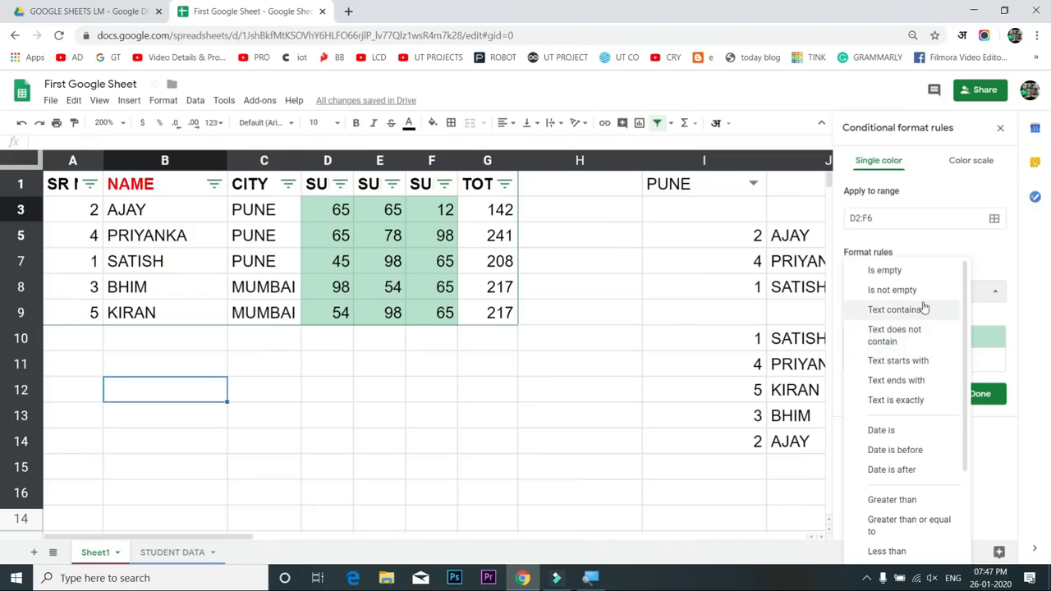
pyautogui.scroll(-2, 926, 429)
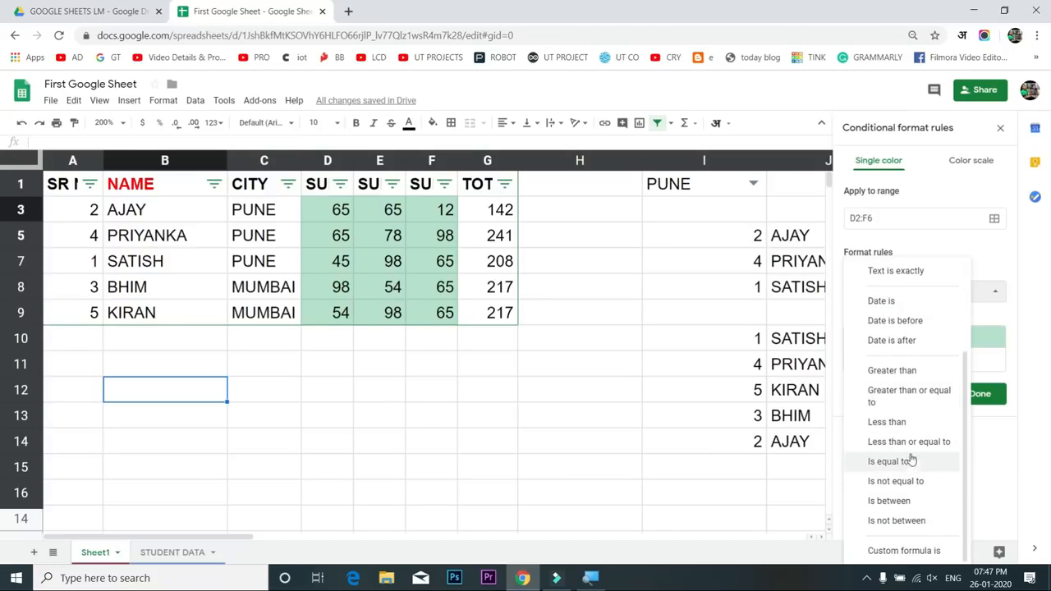
pyautogui.click(887, 422)
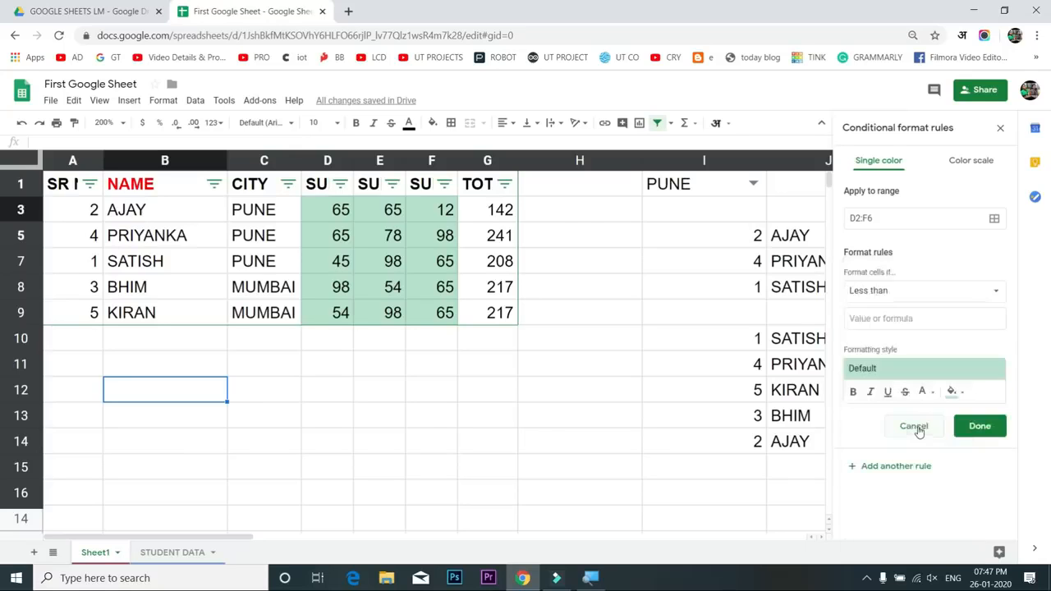
# Switch off Hindi input and set the "Less than" rule's value to 35
pyautogui.click(894, 318)
pyautogui.write('35')
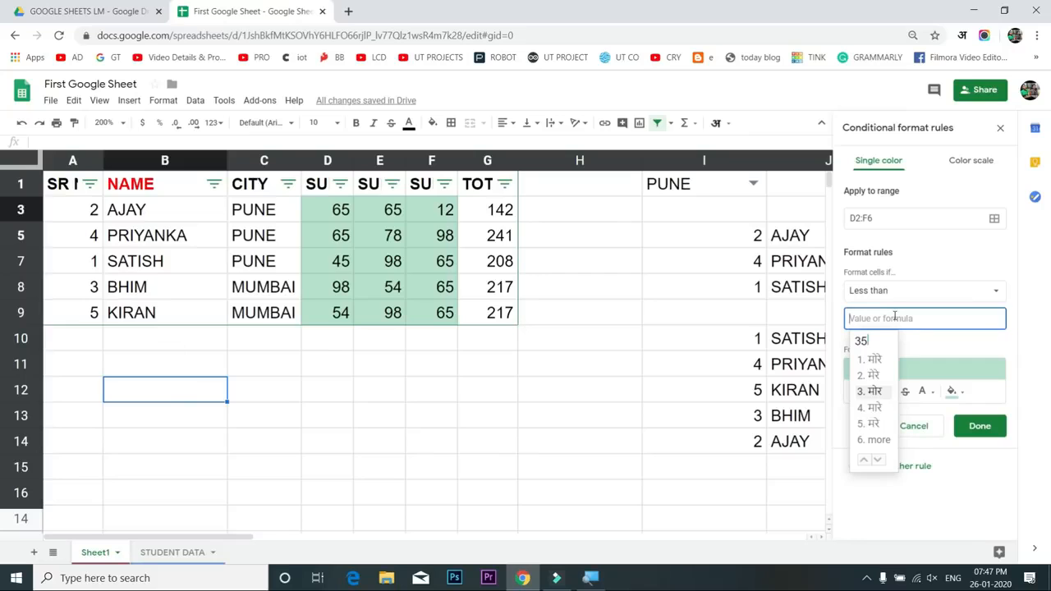
pyautogui.press('BackSpace')
pyautogui.press('BackSpace')
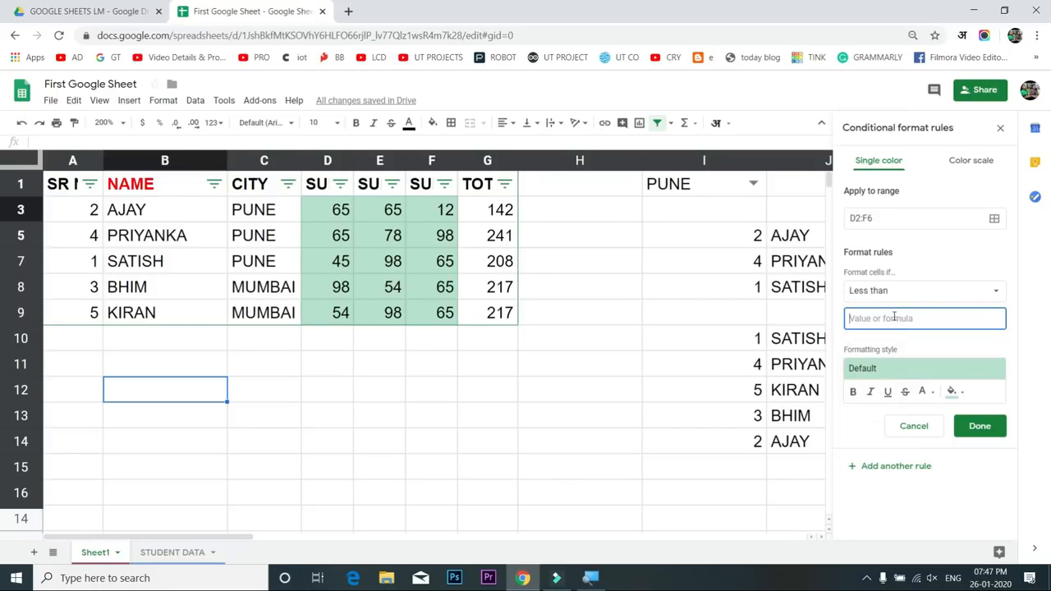
pyautogui.click(727, 123)
pyautogui.click(715, 148)
pyautogui.write('35')
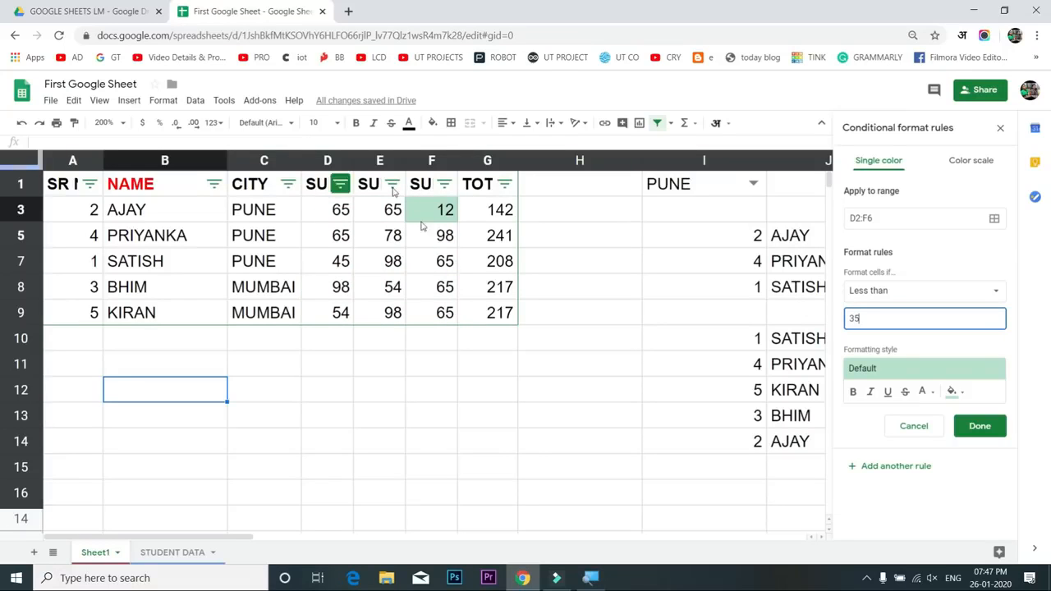
# Try 85 as the "Less than" rule's value and set it back to 35
pyautogui.press('BackSpace')
pyautogui.write('85')
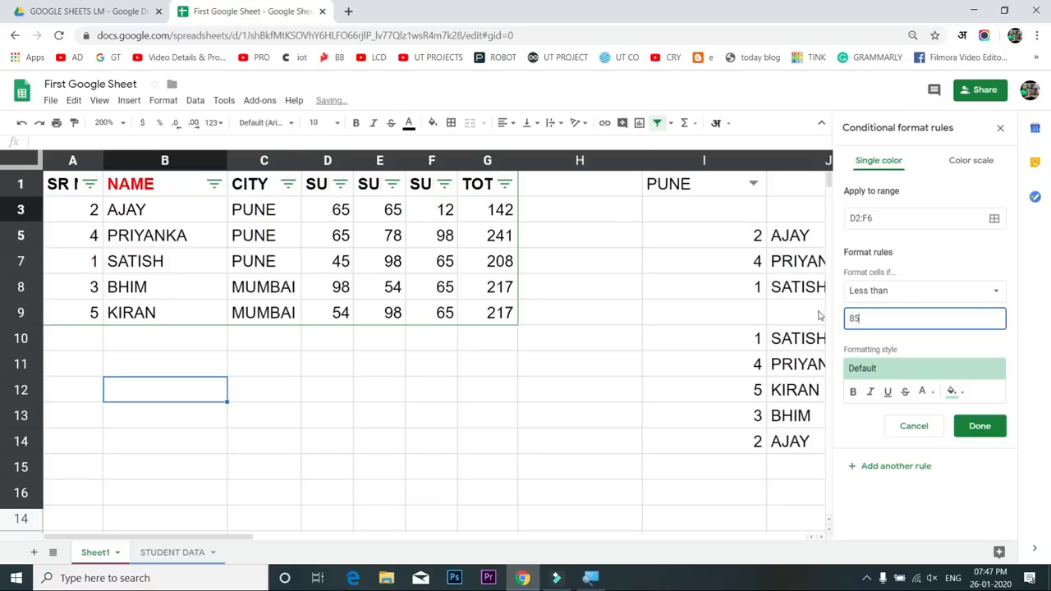
pyautogui.press('BackSpace')
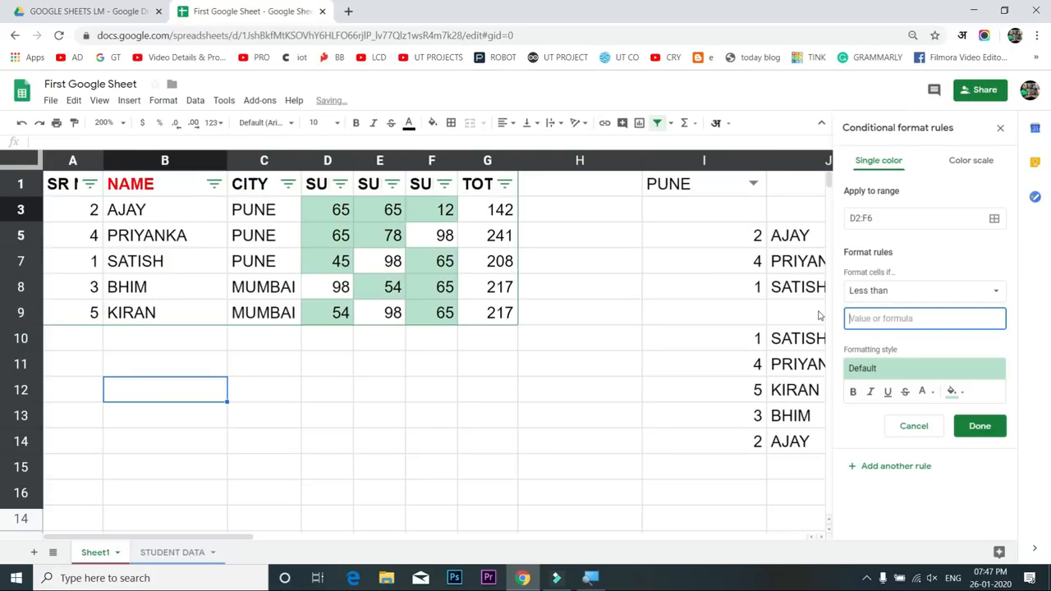
pyautogui.write('35')
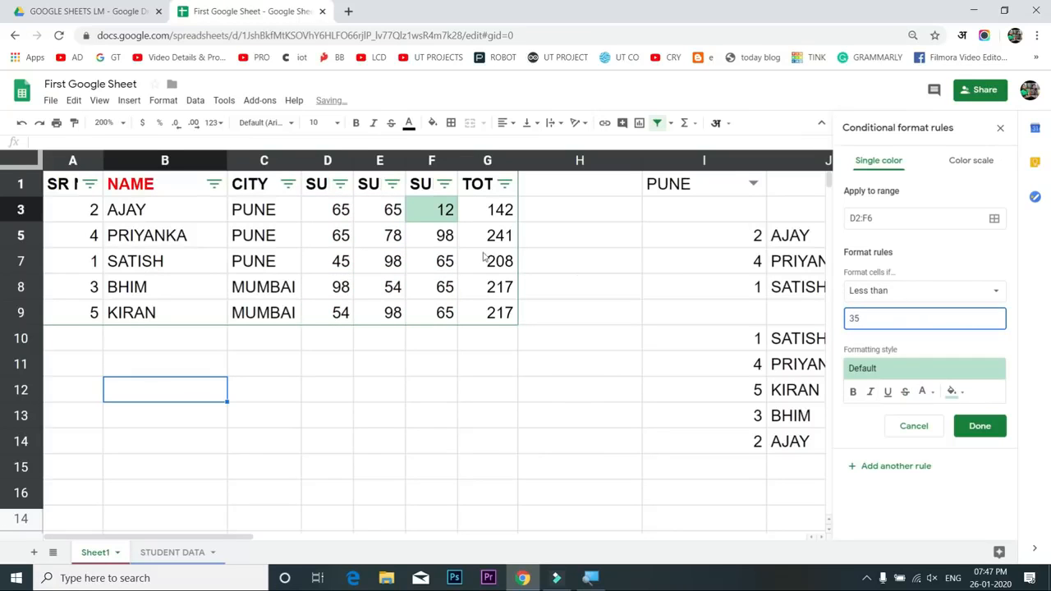
# Give the less-than-35 rule a red fill colour and save it
pyautogui.click(954, 392)
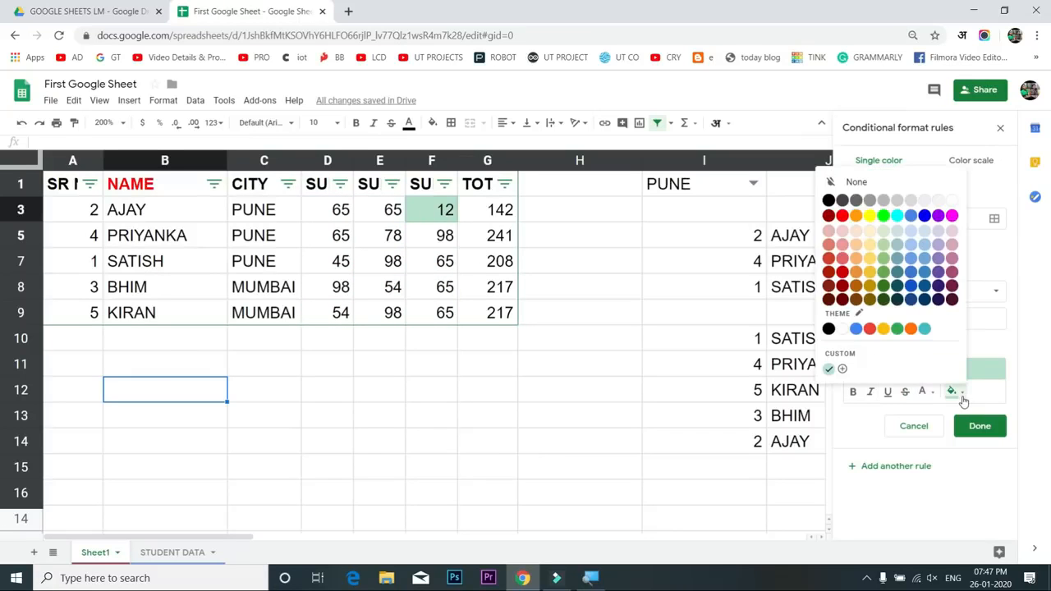
pyautogui.click(842, 215)
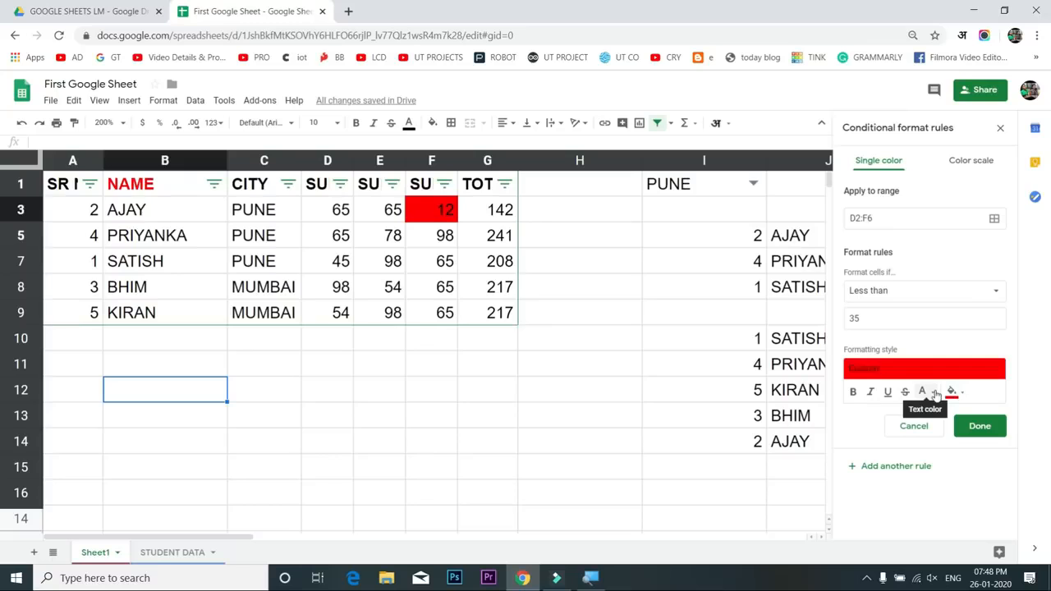
pyautogui.click(979, 425)
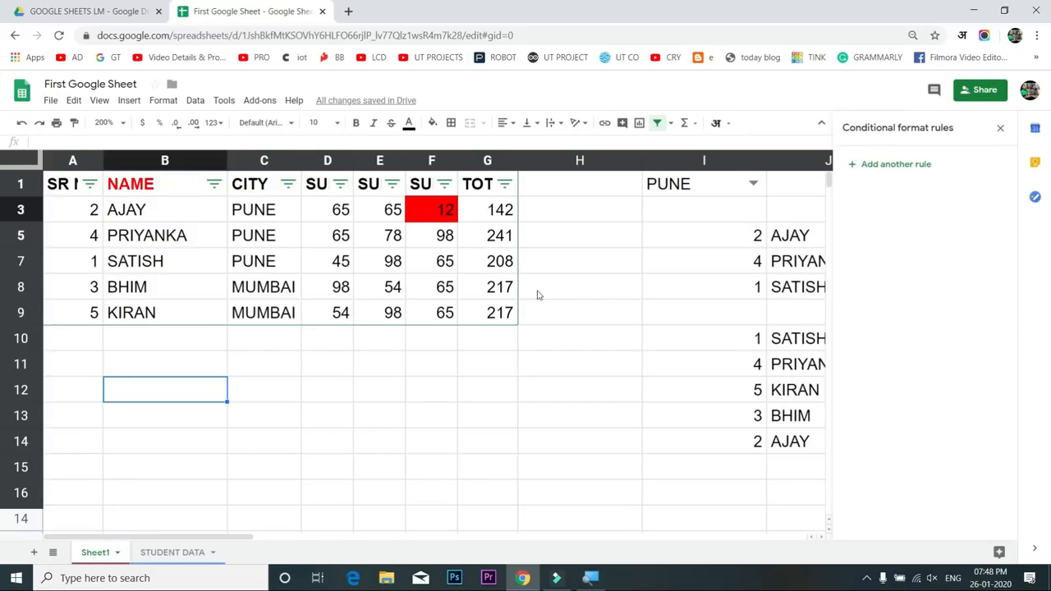
# Test the red formatting by entering the marks 34 in D7, 0 in D8 and 32 in F7
pyautogui.click(348, 263)
pyautogui.write('34')
pyautogui.press('Return')
pyautogui.write('0')
pyautogui.press('Tab')
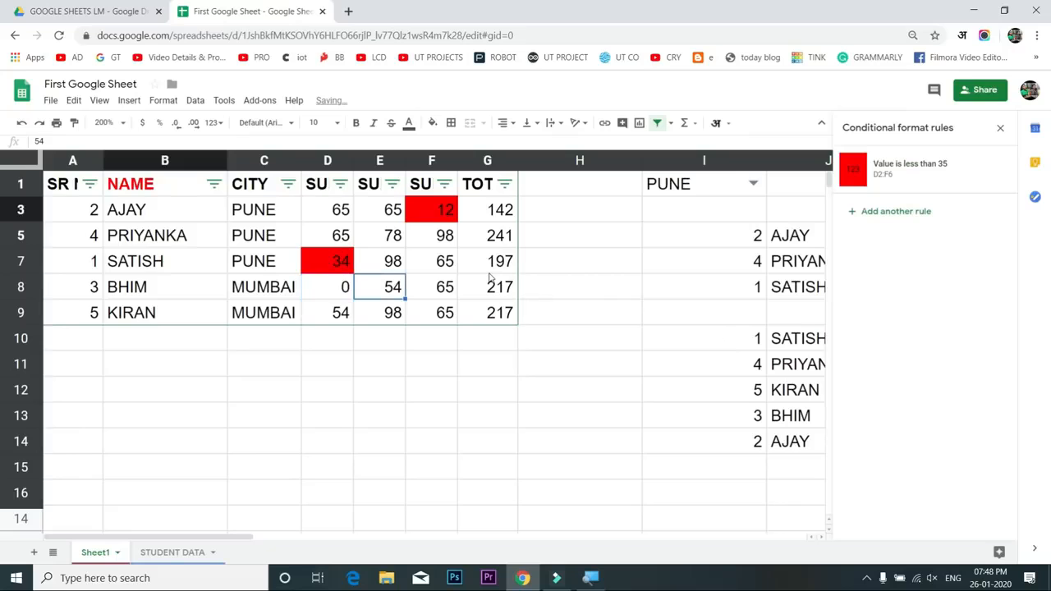
pyautogui.press('Up')
pyautogui.press('Right')
pyautogui.write('32')
pyautogui.press('Return')
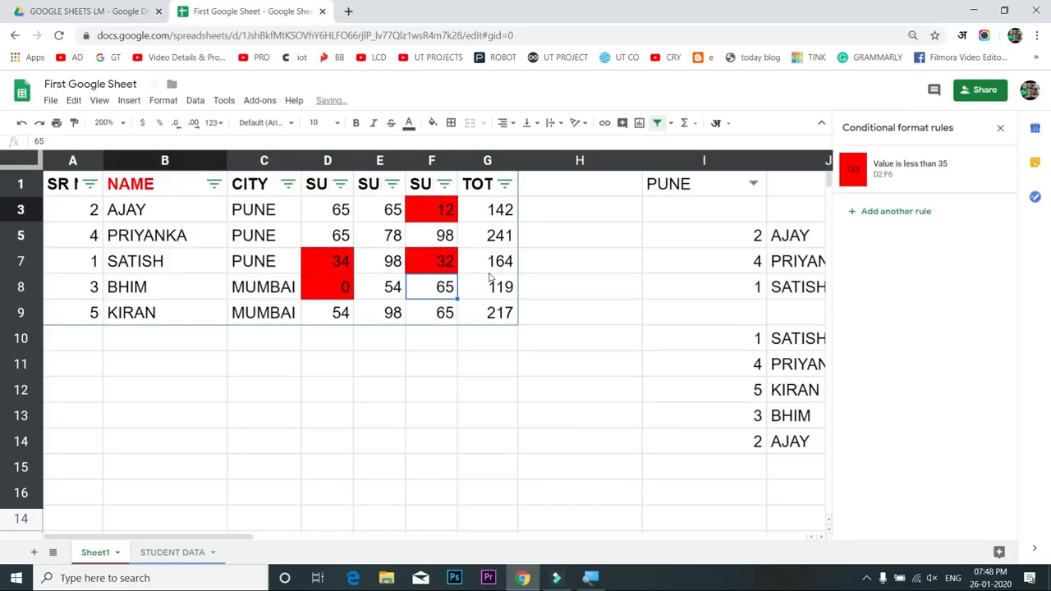
# Add another conditional format rule for the marks D2:F6 with the condition "Greater than or equal to" 35
pyautogui.click(337, 211)
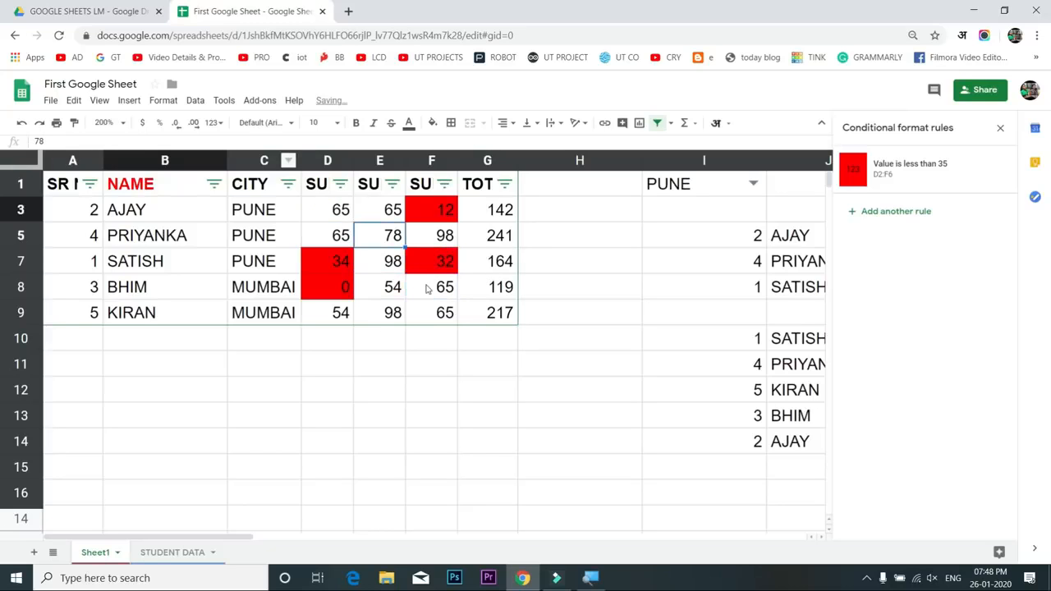
pyautogui.moveTo(343, 215); pyautogui.dragTo(442, 321)
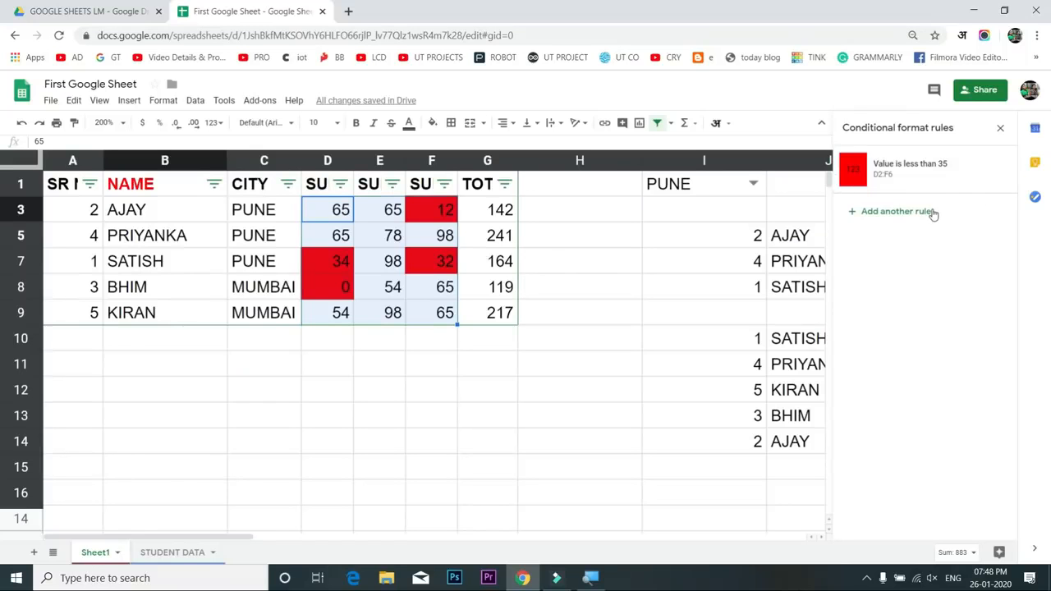
pyautogui.click(926, 214)
pyautogui.click(921, 297)
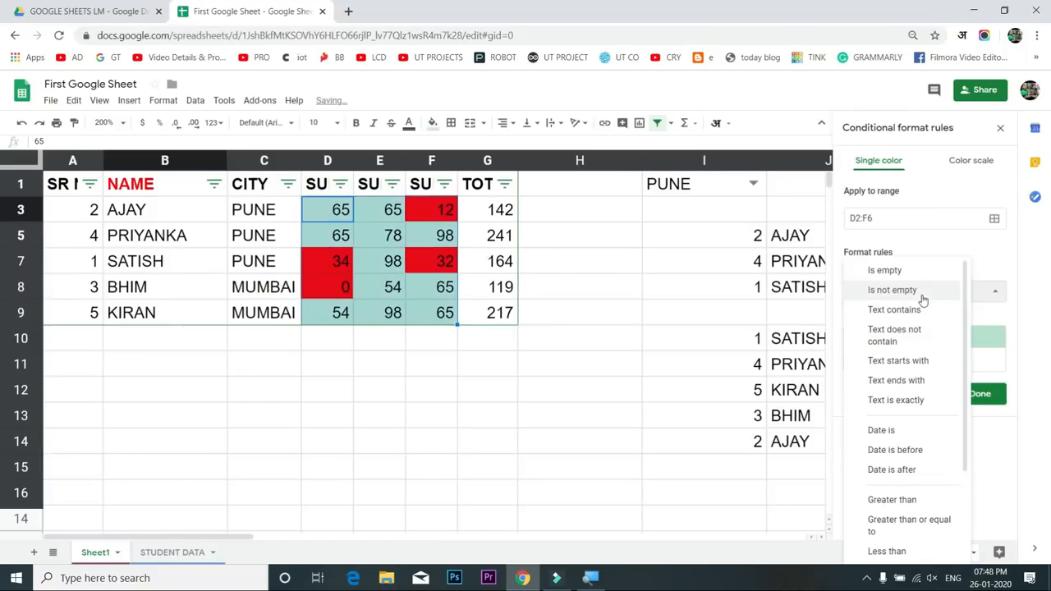
pyautogui.scroll(-3, 891, 464)
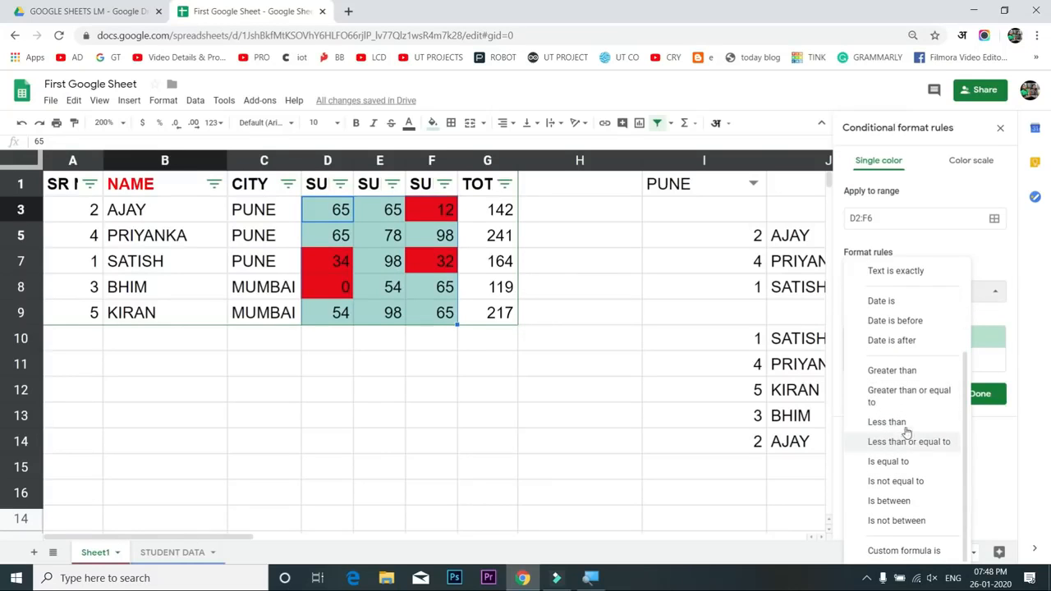
pyautogui.click(909, 399)
pyautogui.click(908, 321)
pyautogui.write('35')
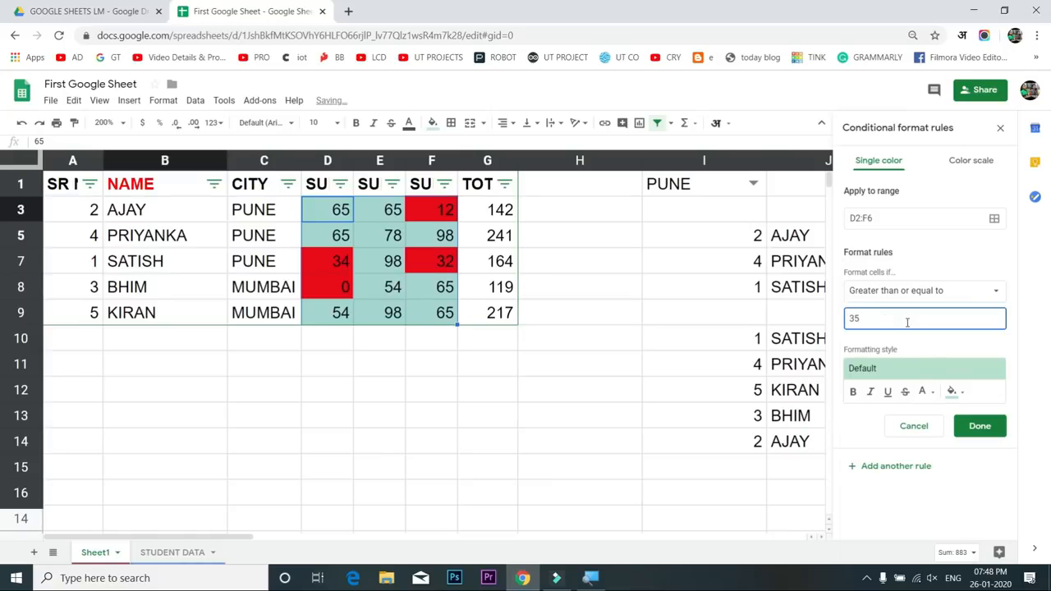
# Give the greater-than-or-equal-to-35 rule a bright green fill colour and save it
pyautogui.click(961, 397)
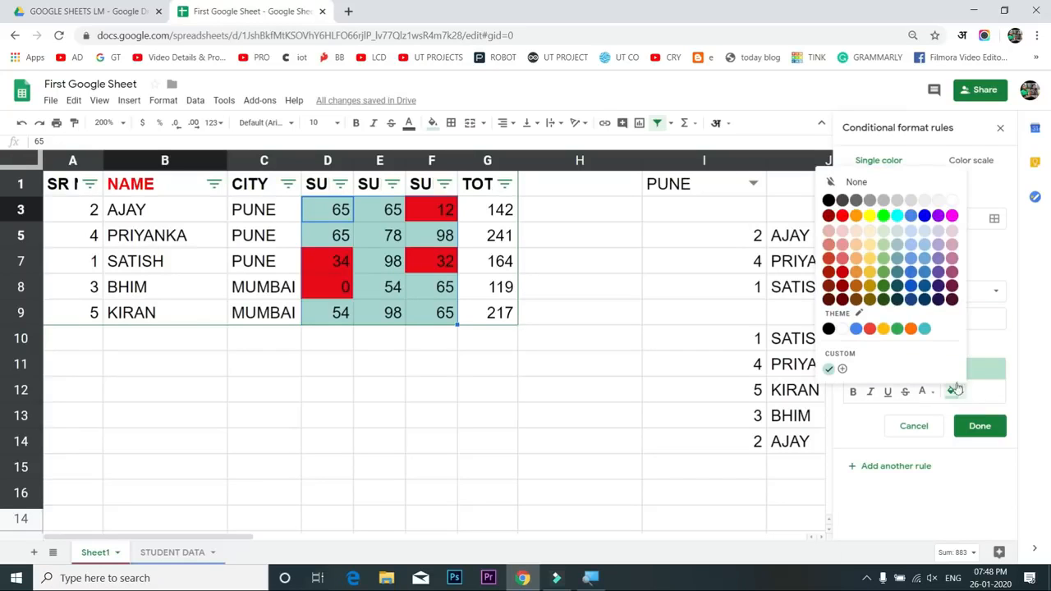
pyautogui.click(885, 218)
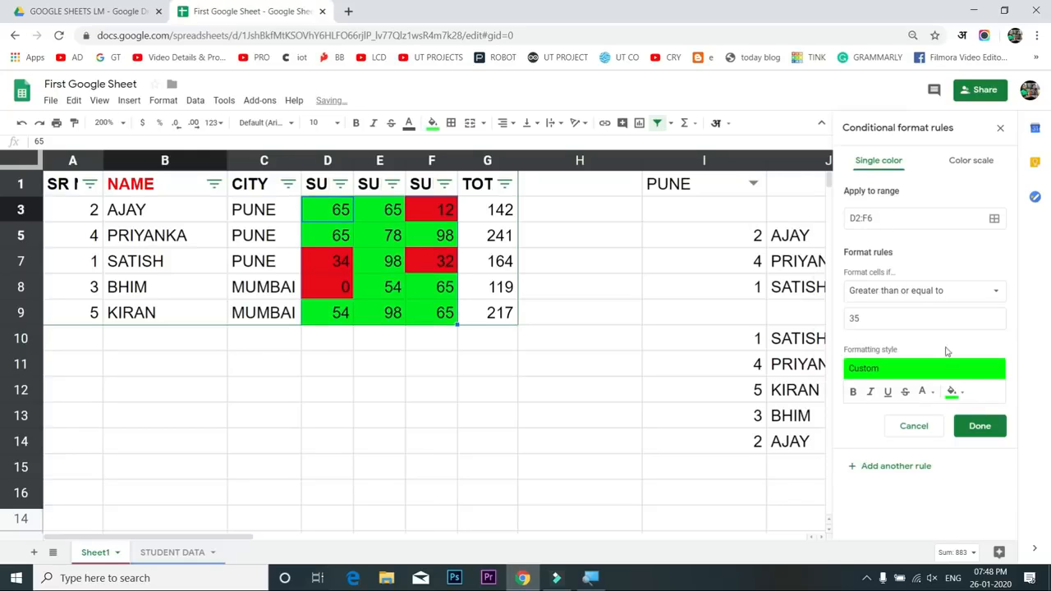
pyautogui.click(982, 426)
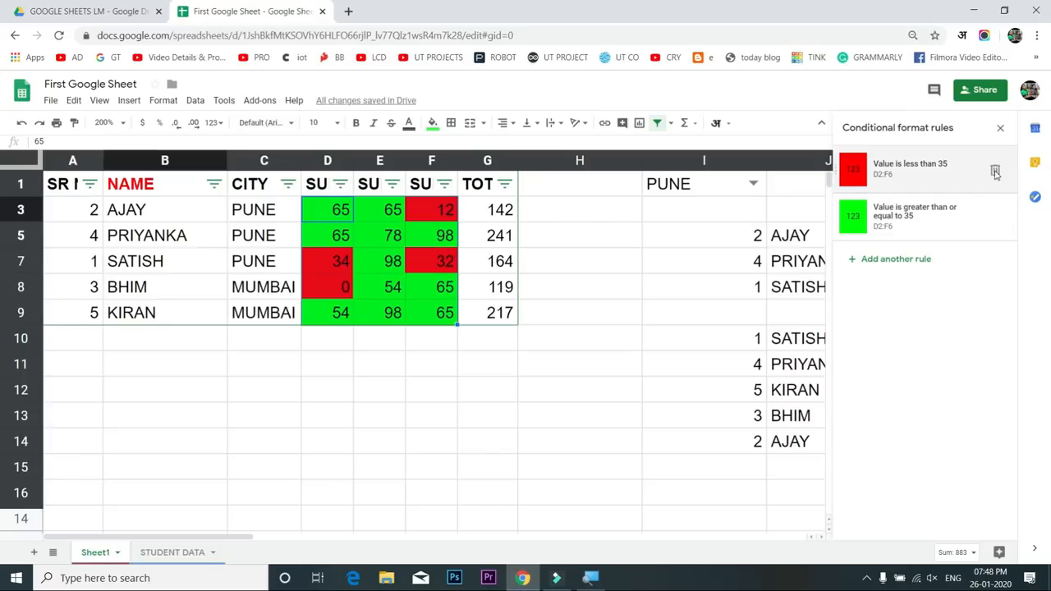
# Delete both conditional format rules for the marks
pyautogui.click(995, 172)
pyautogui.click(994, 172)
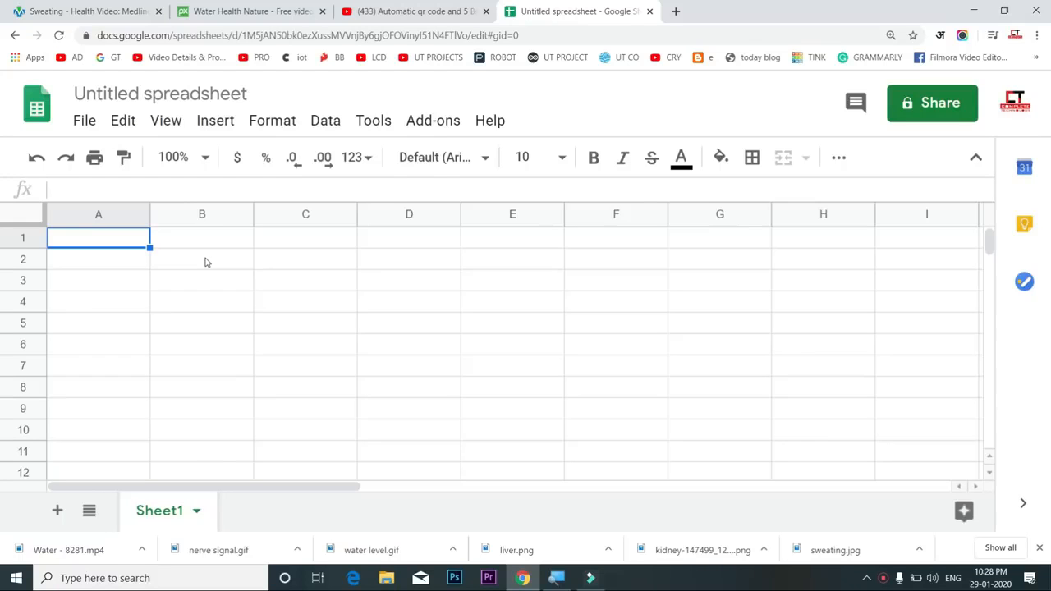
# In the blank spreadsheet, enter the headings "To do list" in A1 and "Task" in B1
pyautogui.write('To do list')
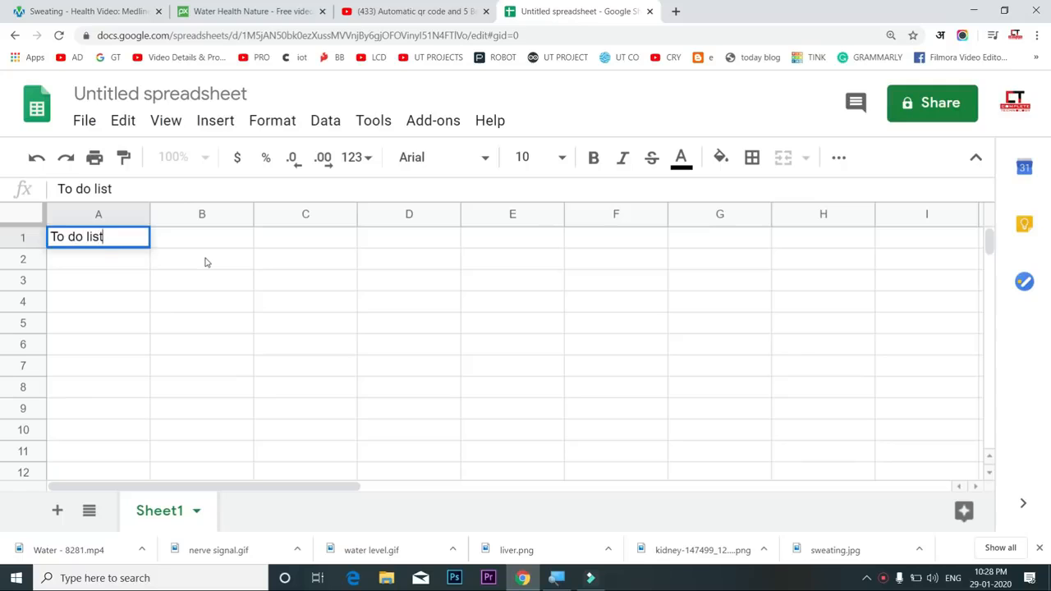
pyautogui.press('Return')
pyautogui.click(209, 238)
pyautogui.write('Task')
pyautogui.press('Return')
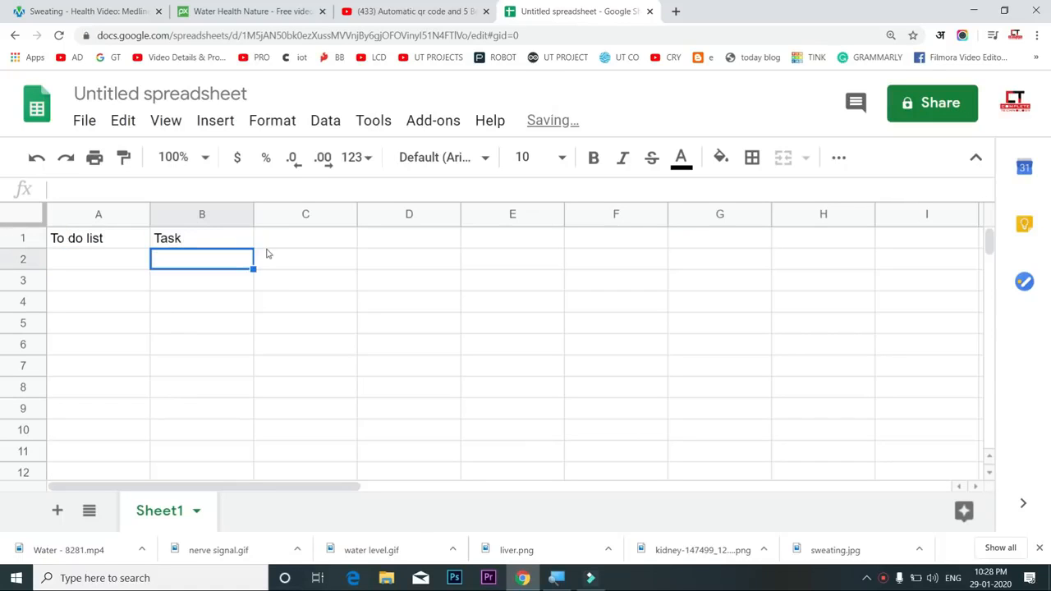
# Insert a checkbox in A2 and fill it down to A7
pyautogui.click(92, 267)
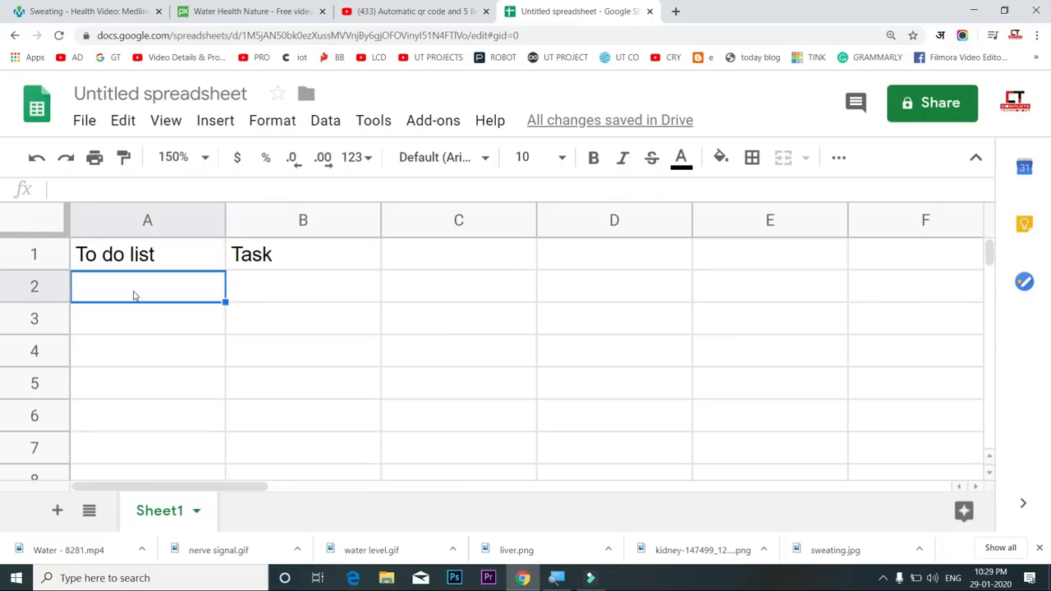
pyautogui.click(214, 121)
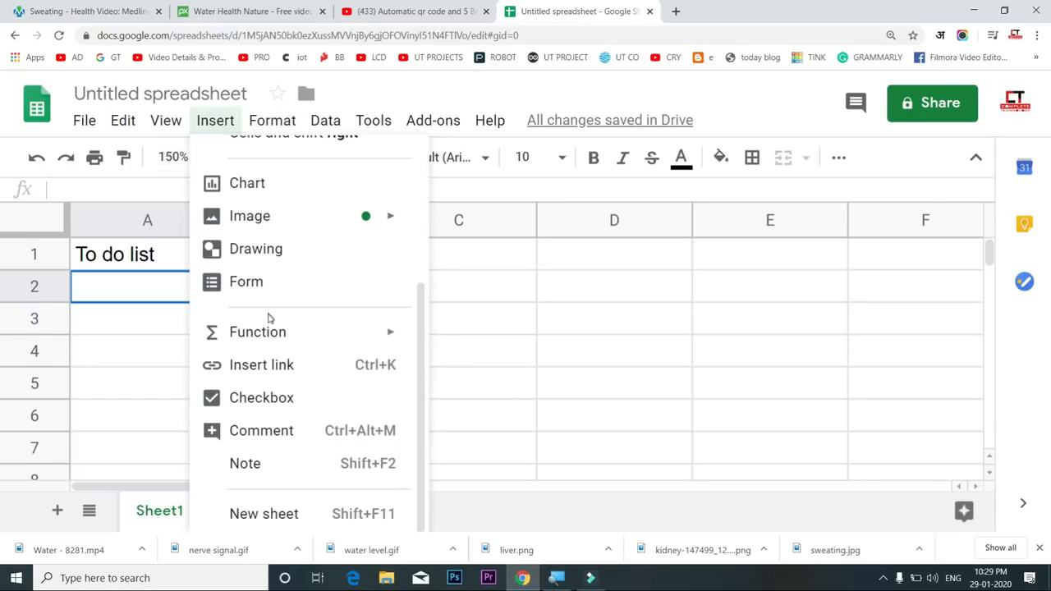
pyautogui.click(269, 402)
pyautogui.moveTo(225, 303); pyautogui.dragTo(224, 464)
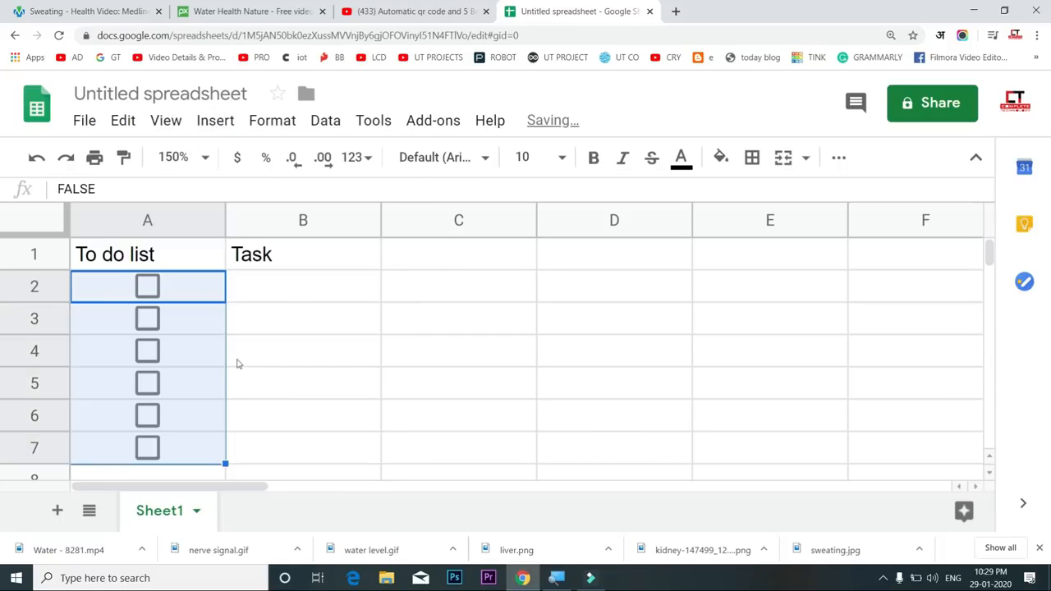
# Enter the tasks Board Meeting, Emp Training, Branch Visit, Progress Report, Submission and Final Report in B2:B7
pyautogui.click(286, 287)
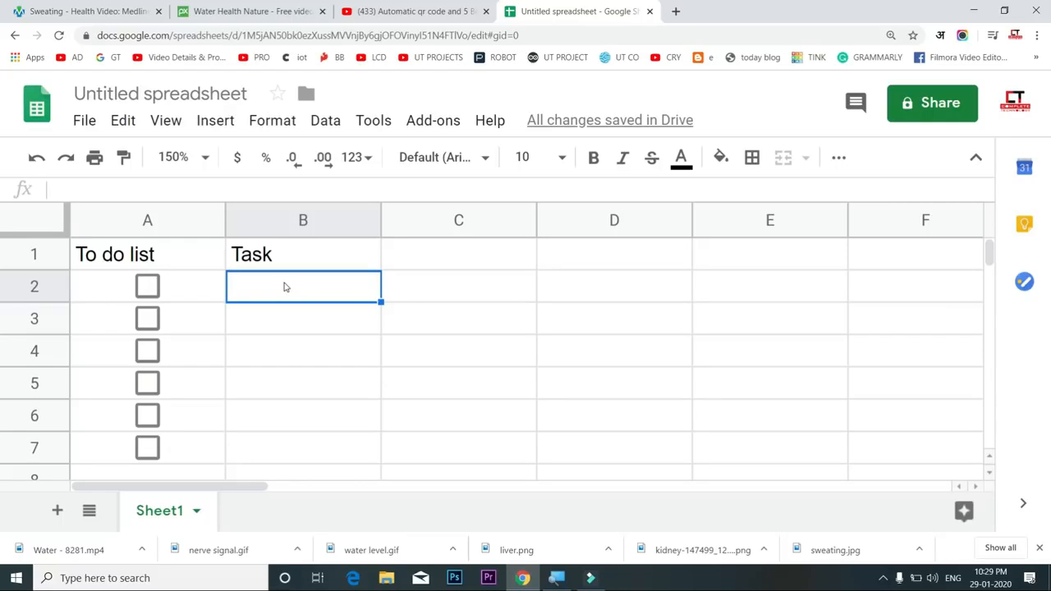
pyautogui.write('Board Meeting')
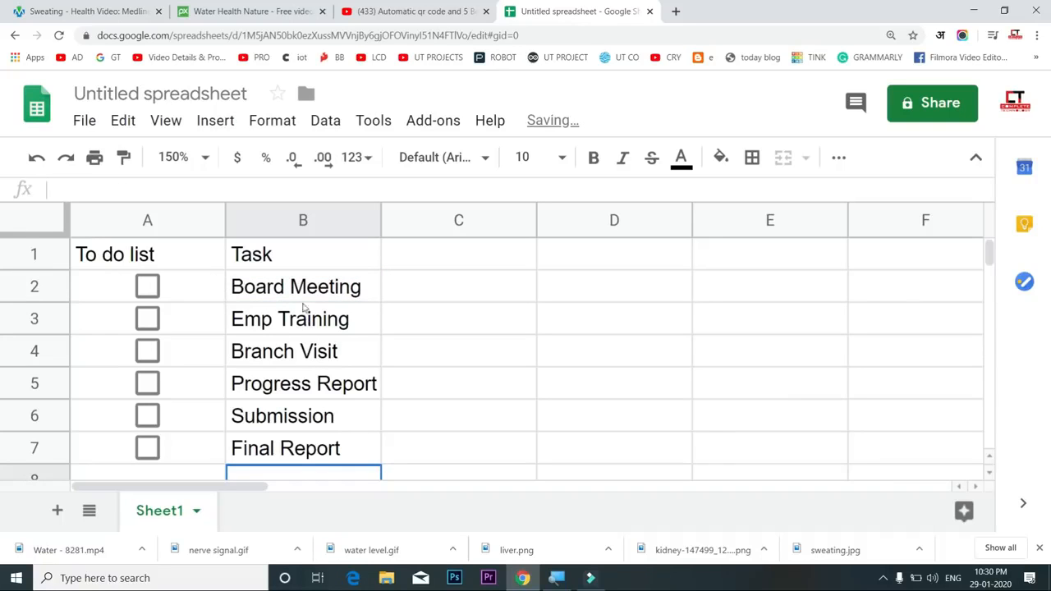
# Try toggling the Board Meeting checkbox, leave it ticked, and strike through the task text in B2
pyautogui.click(305, 294)
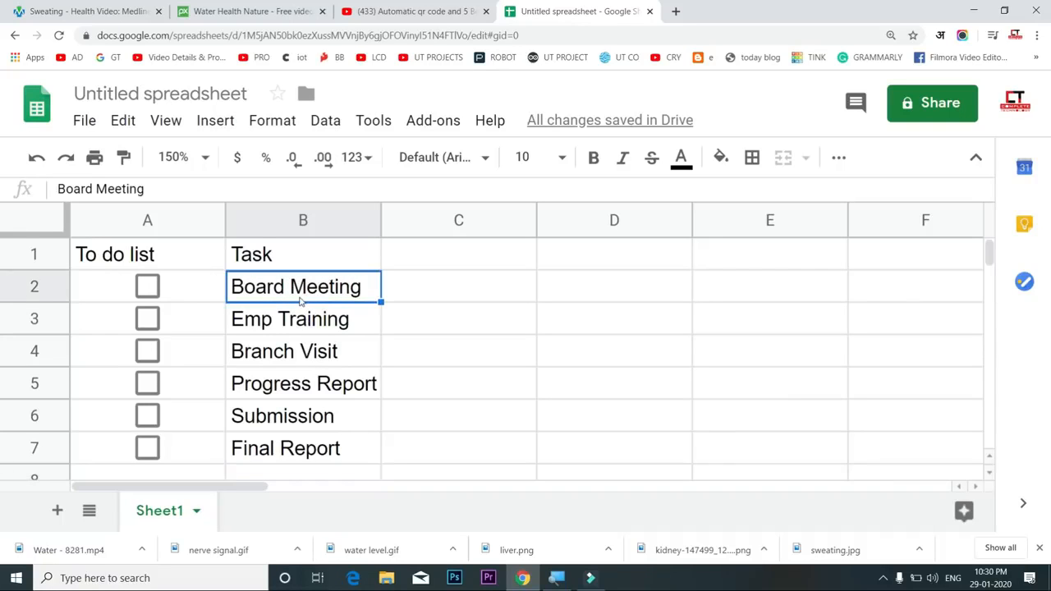
pyautogui.click(148, 286)
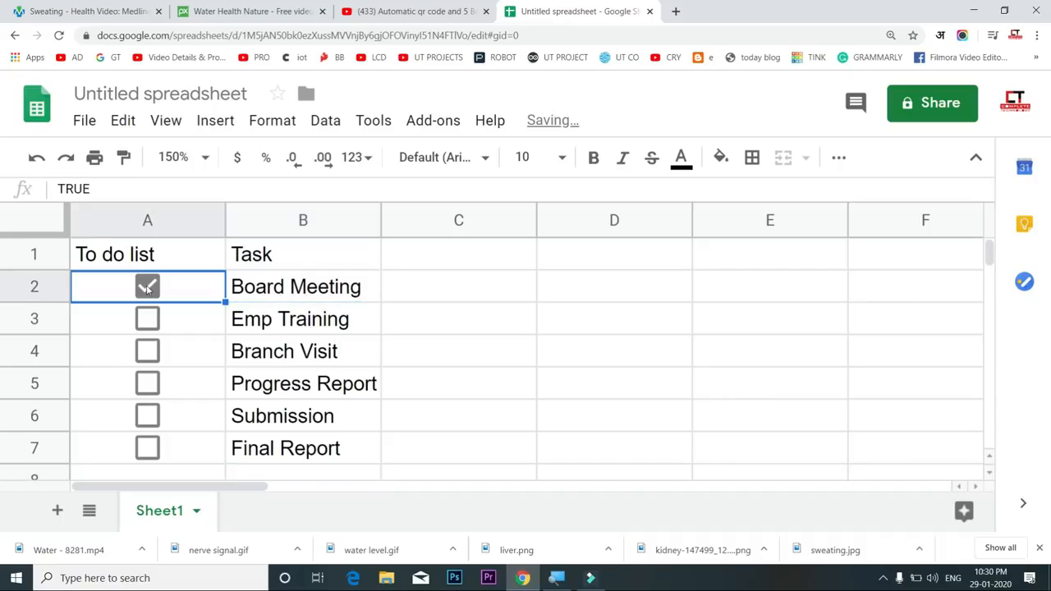
pyautogui.click(147, 287)
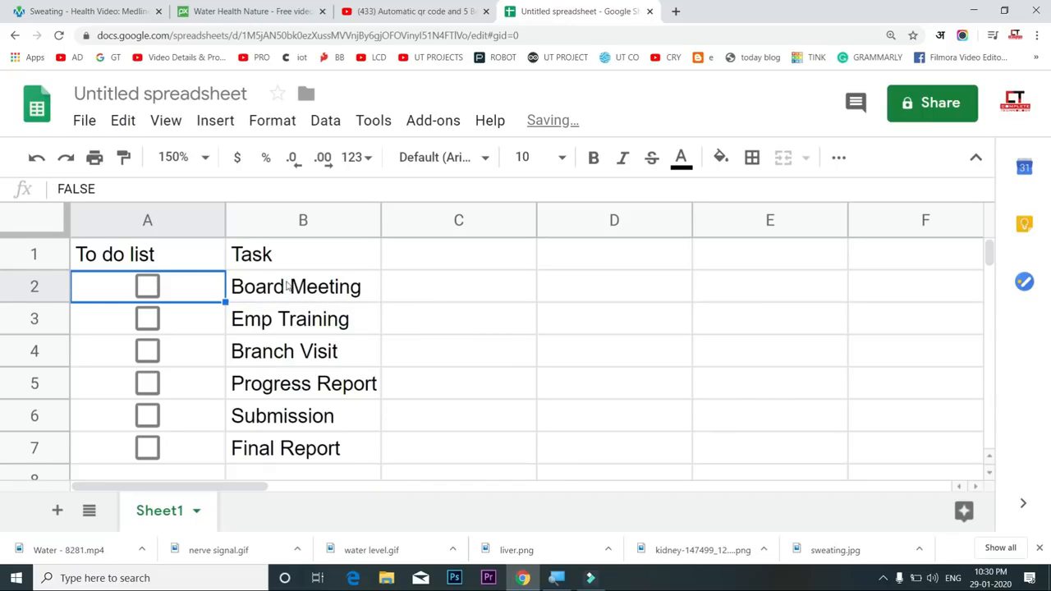
pyautogui.click(154, 286)
pyautogui.click(152, 286)
pyautogui.click(152, 286)
pyautogui.click(292, 288)
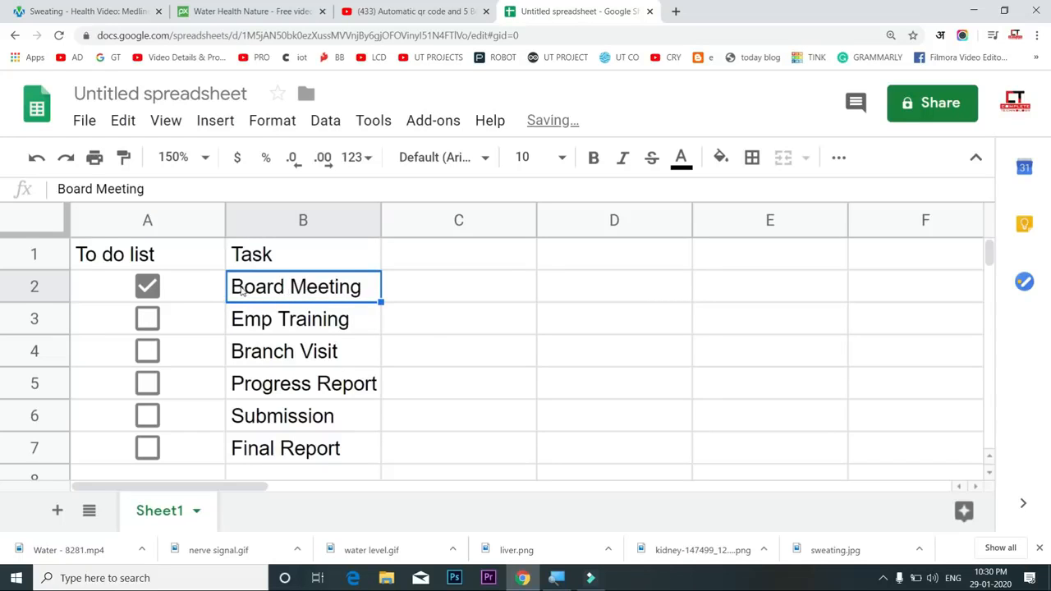
pyautogui.click(651, 160)
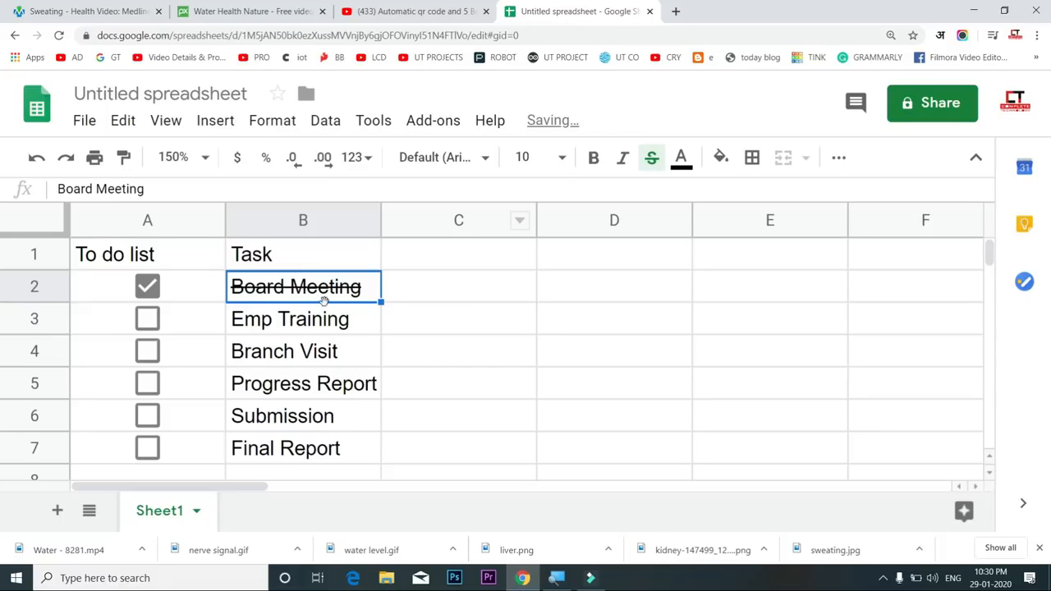
# Tick the Emp Training checkbox and strike through the task text in B3
pyautogui.click(147, 319)
pyautogui.click(286, 319)
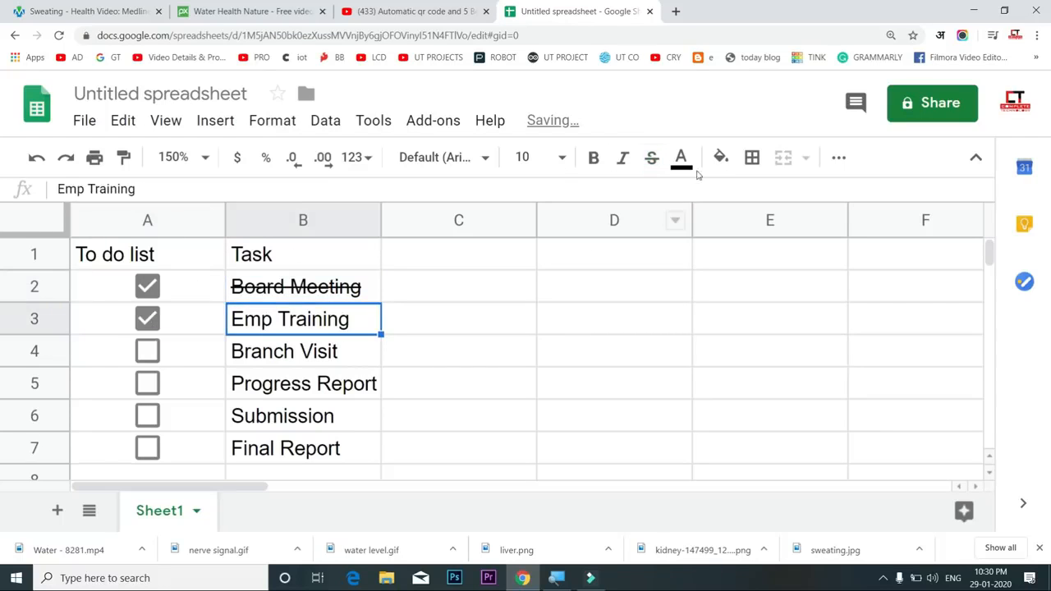
pyautogui.click(649, 161)
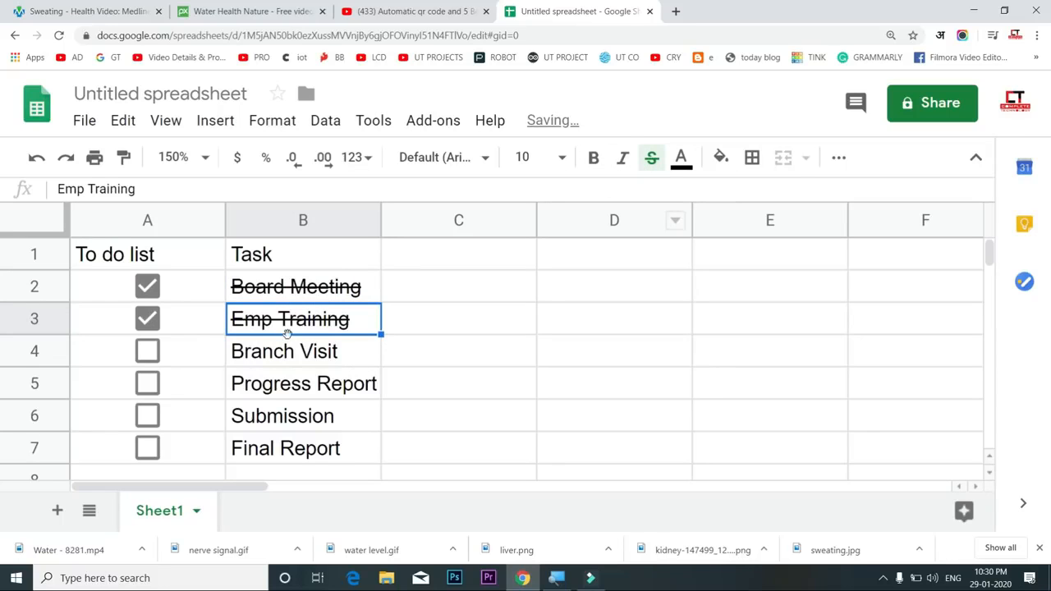
# Undo the checkbox ticks and strikethroughs on the Board Meeting and Emp Training rows
pyautogui.hotkey('ctrl', 'z')
pyautogui.hotkey('ctrl', 'z')
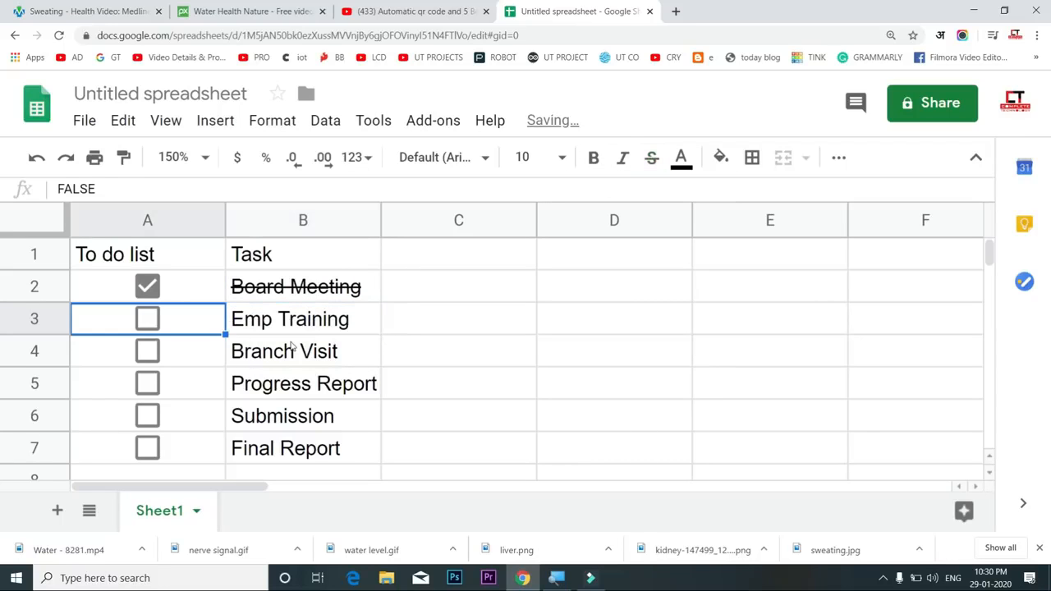
pyautogui.hotkey('ctrl', 'z')
pyautogui.hotkey('ctrl', 'z')
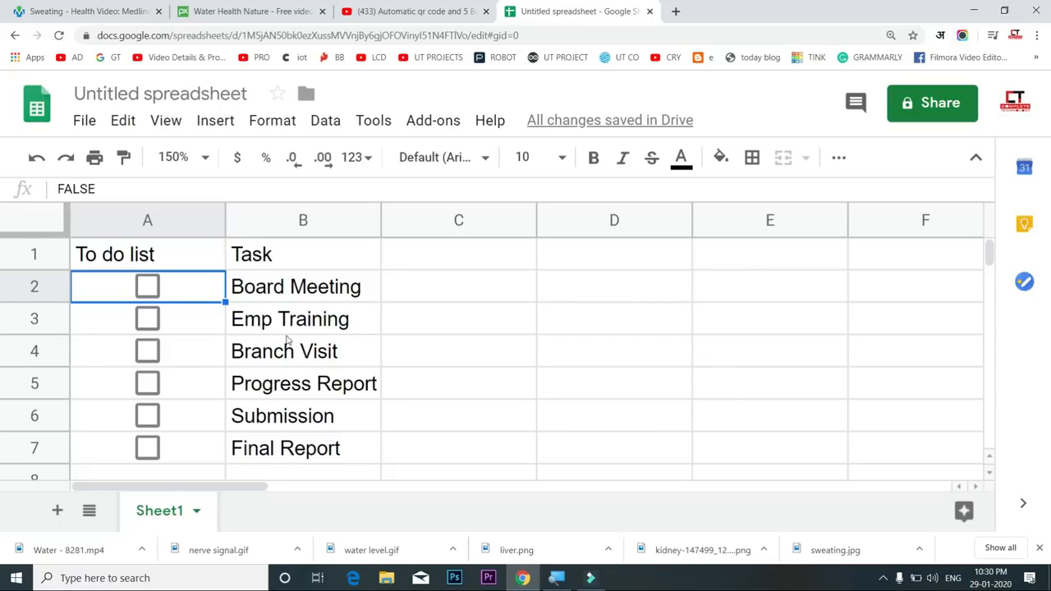
# Start a conditional format rule for the range A2:B7 and check the range it applies to
pyautogui.moveTo(210, 284); pyautogui.dragTo(328, 451)
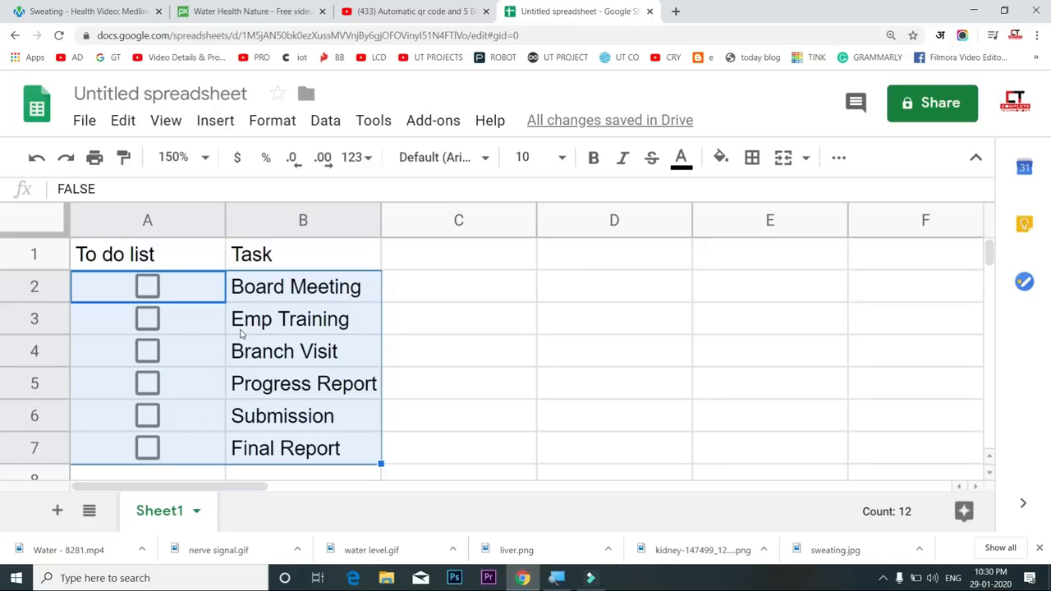
pyautogui.click(280, 123)
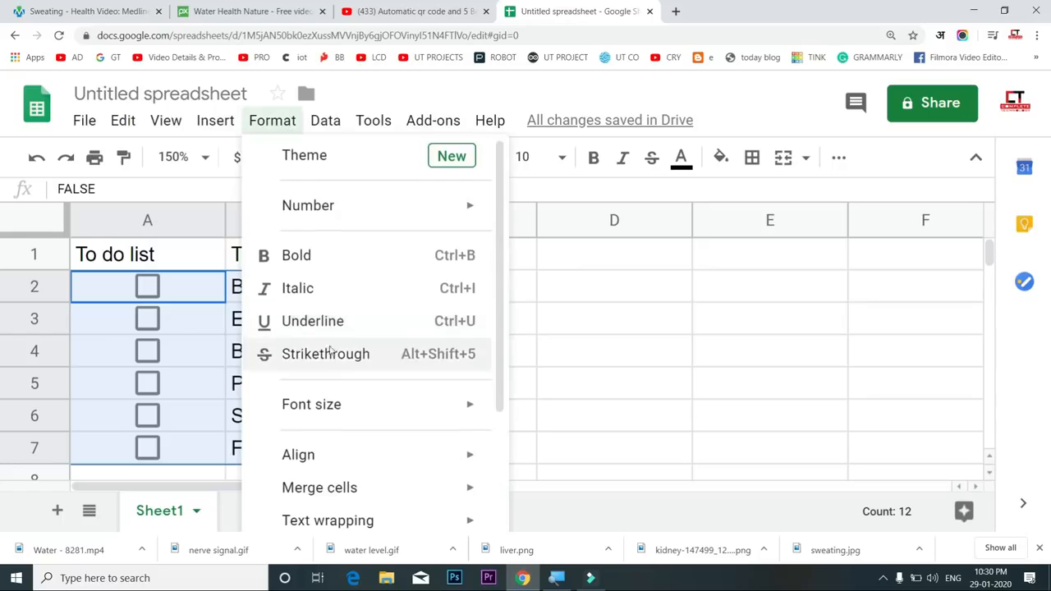
pyautogui.scroll(-2, 328, 351)
pyautogui.click(364, 468)
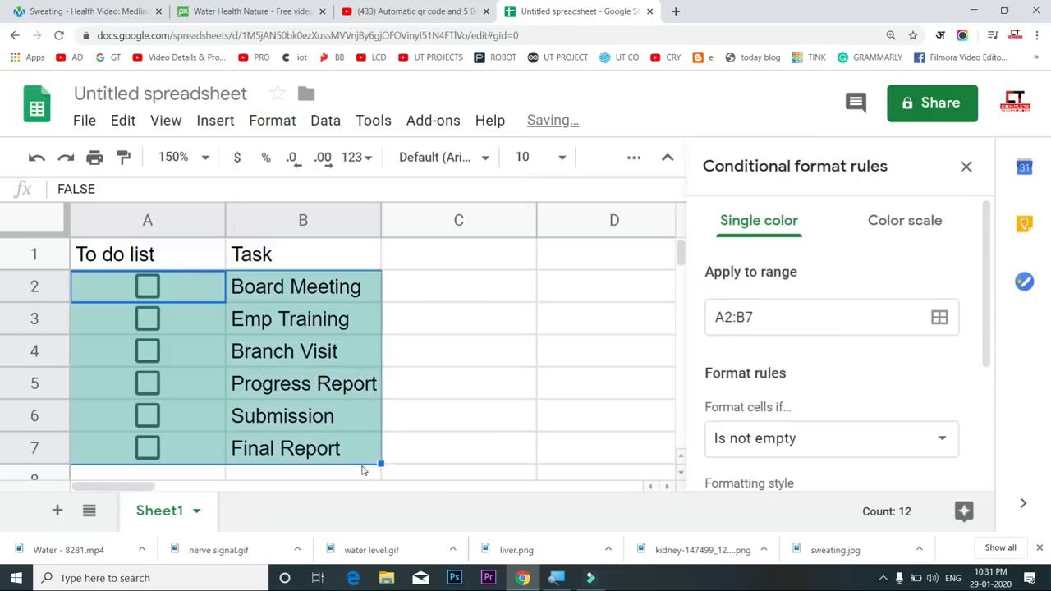
pyautogui.scroll(-2, 853, 256)
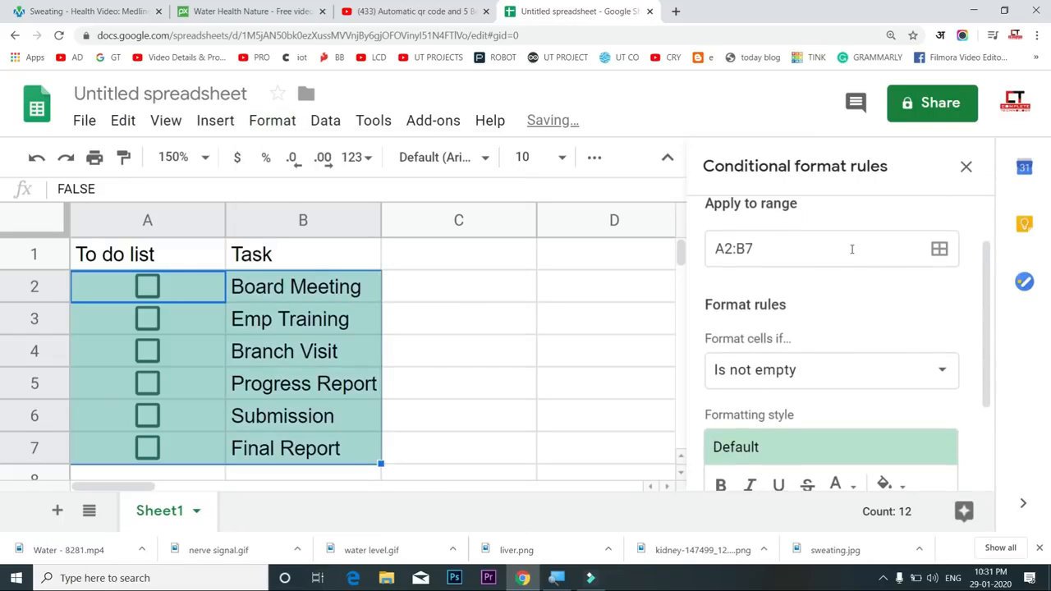
pyautogui.scroll(2, 853, 256)
pyautogui.click(770, 317)
pyautogui.moveTo(775, 317); pyautogui.dragTo(715, 319)
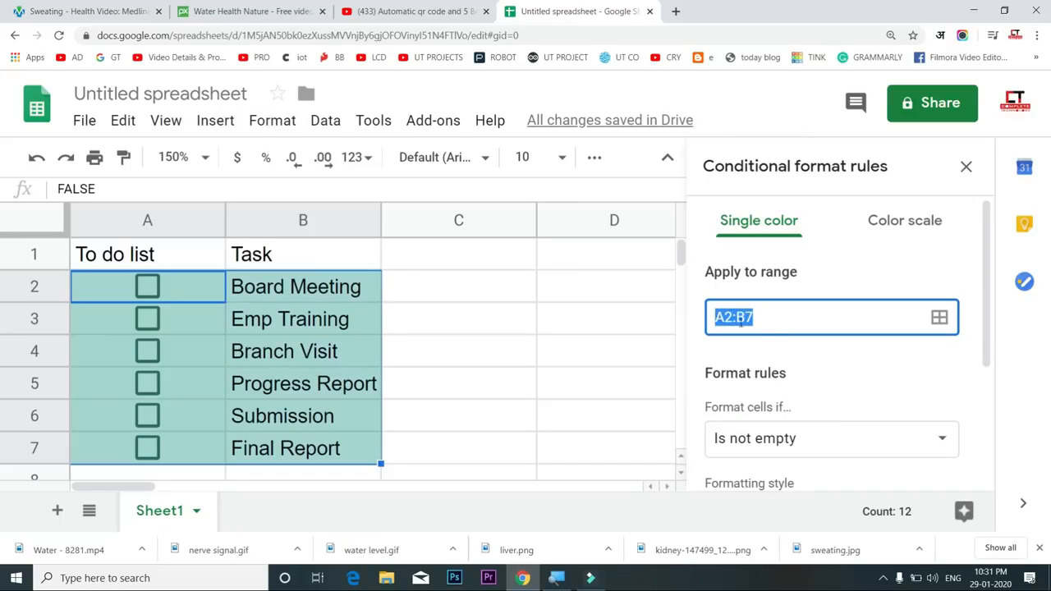
# Set the A2:B7 rule's condition to "Custom formula is"
pyautogui.scroll(-1, 778, 324)
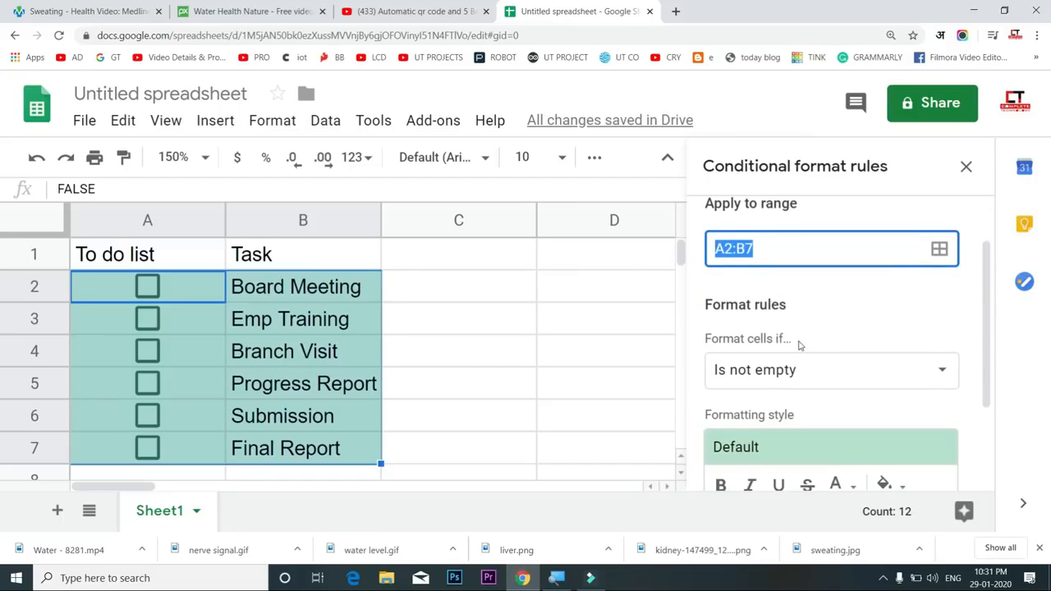
pyautogui.scroll(-1, 810, 340)
pyautogui.click(829, 307)
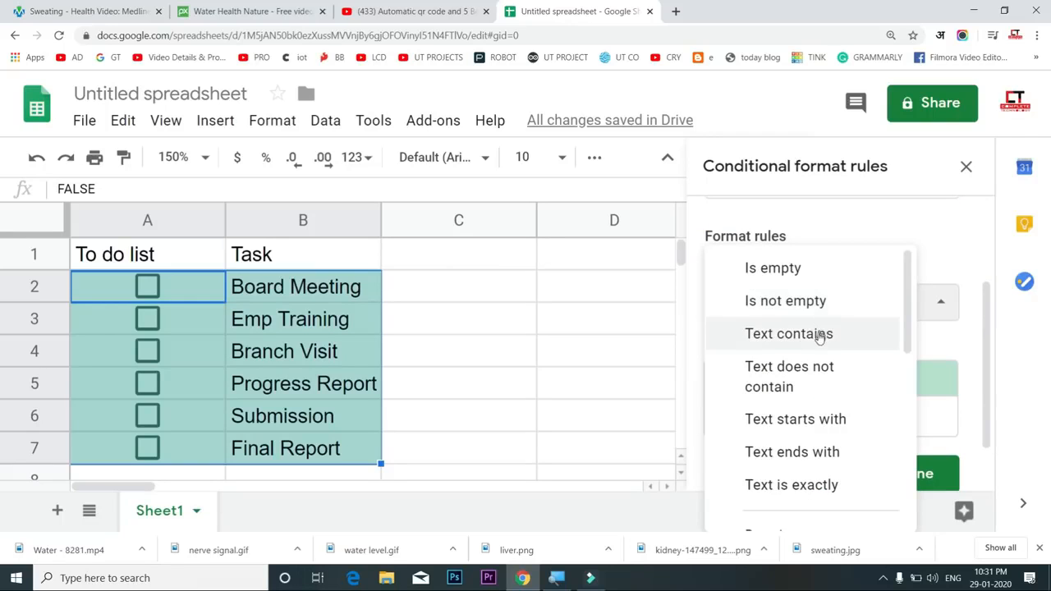
pyautogui.scroll(-2, 824, 336)
pyautogui.scroll(-5, 818, 353)
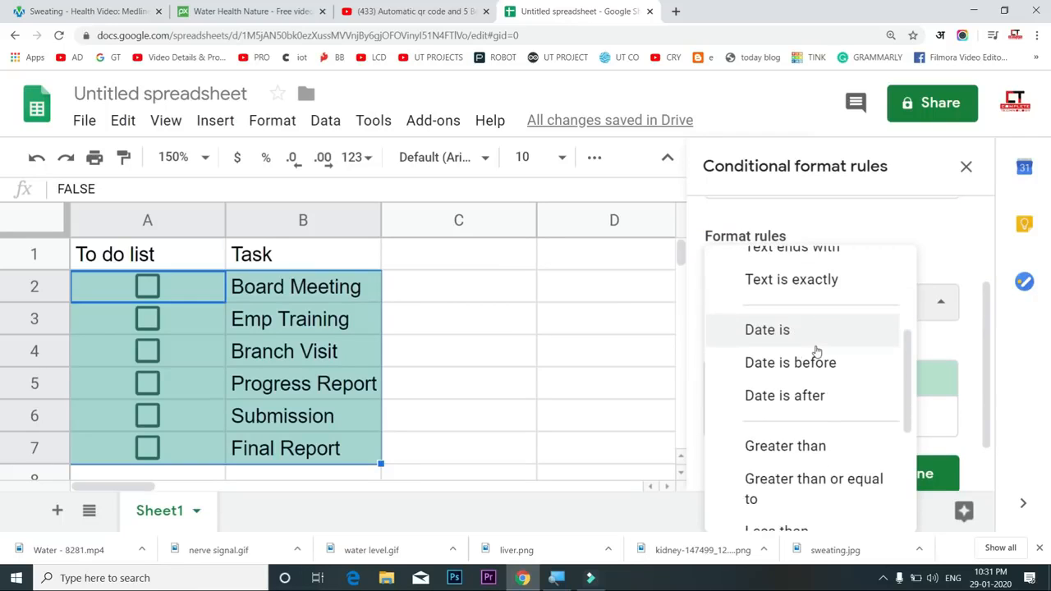
pyautogui.scroll(-1, 816, 365)
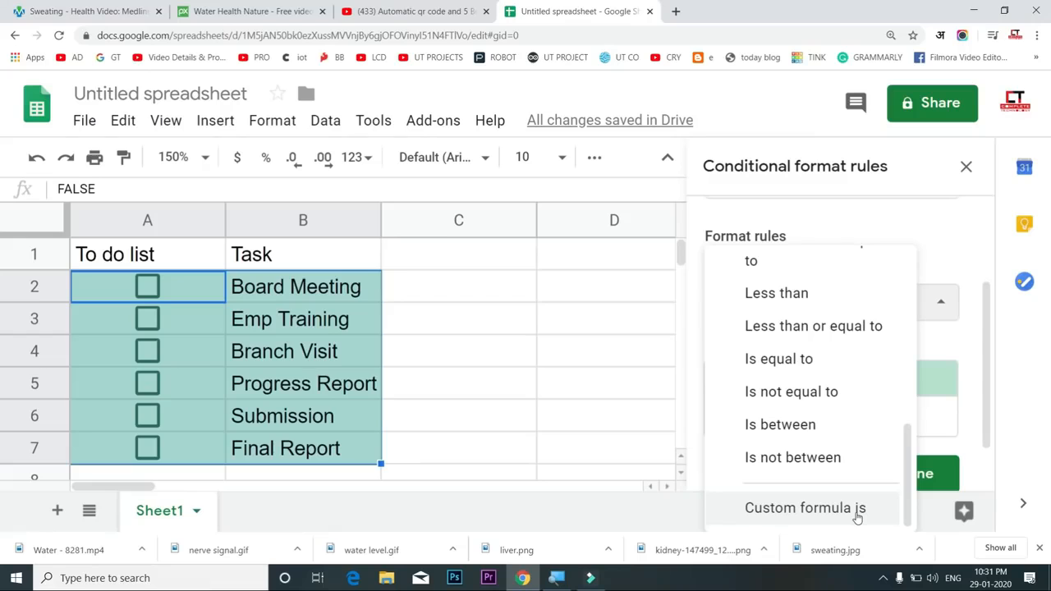
pyautogui.click(857, 515)
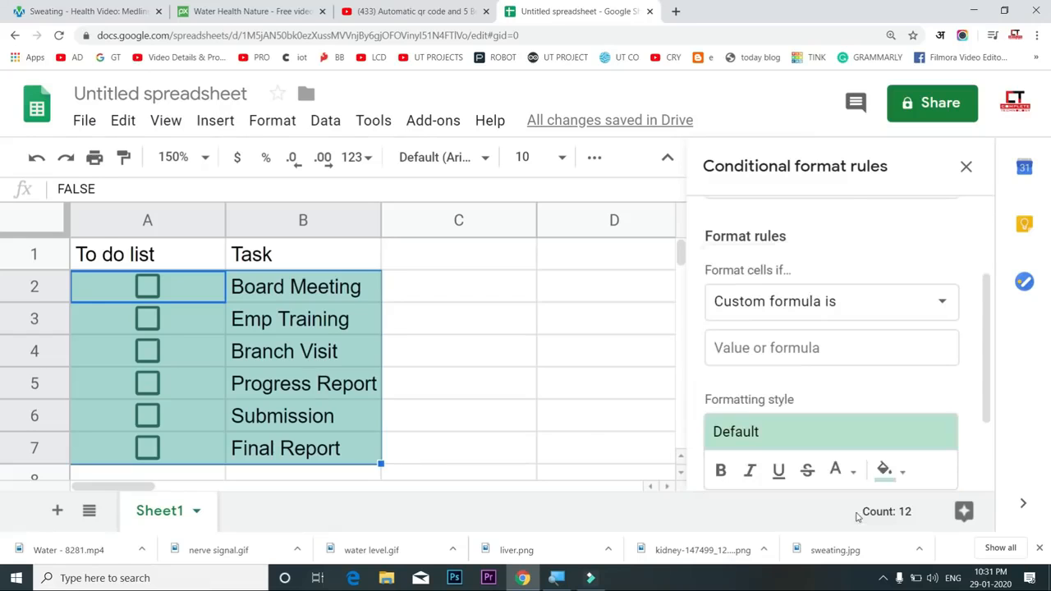
# Enter =A2=TRUE as the custom formula of the A2:B7 conditional format rule
pyautogui.click(776, 348)
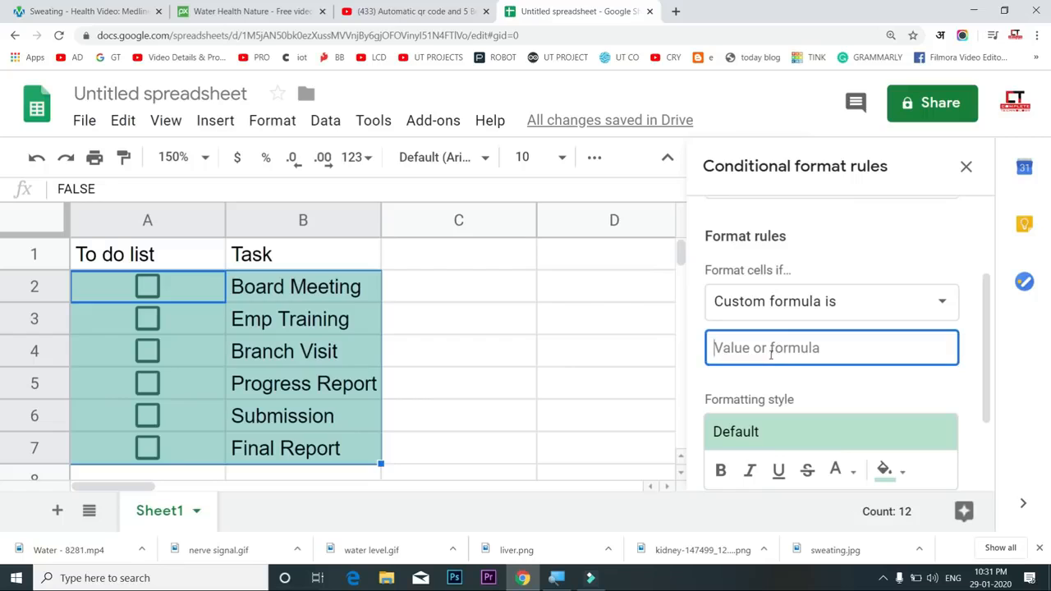
pyautogui.write('=')
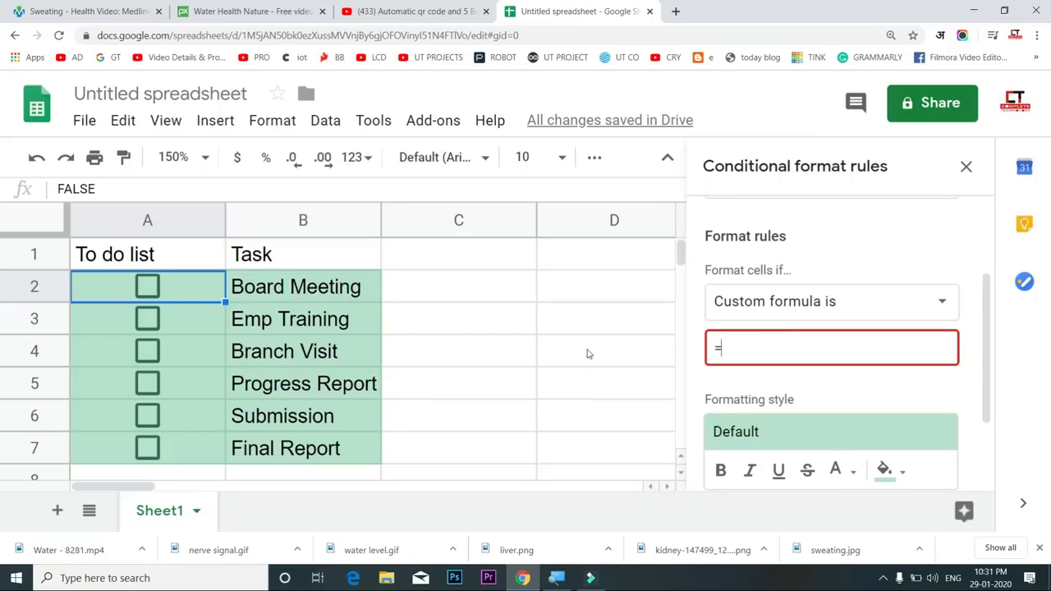
pyautogui.click(185, 290)
pyautogui.write('=TURE')
pyautogui.press('BackSpace')
pyautogui.press('BackSpace')
pyautogui.press('BackSpace')
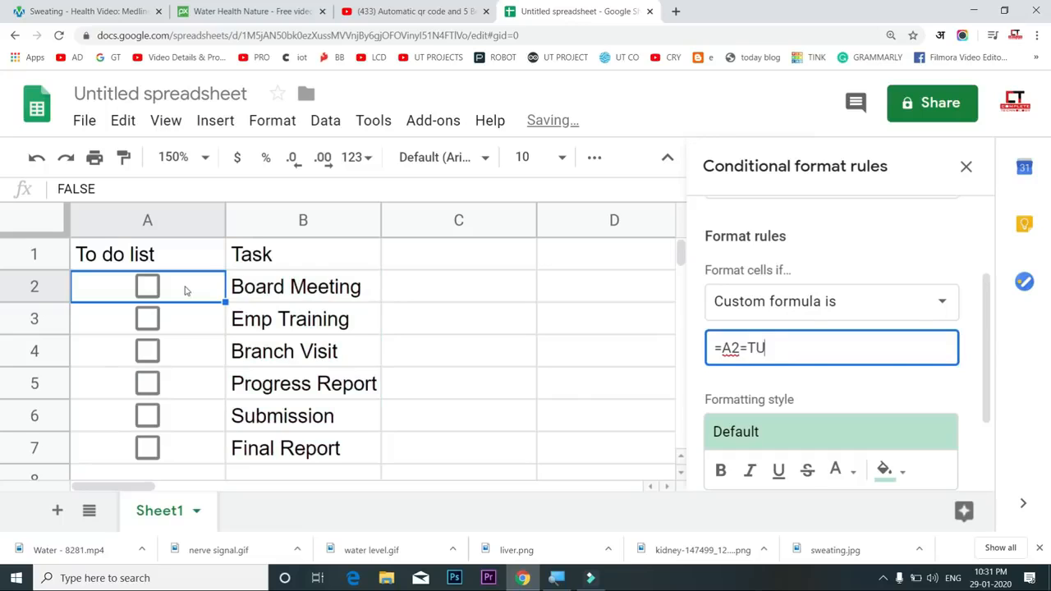
pyautogui.write('RUE')
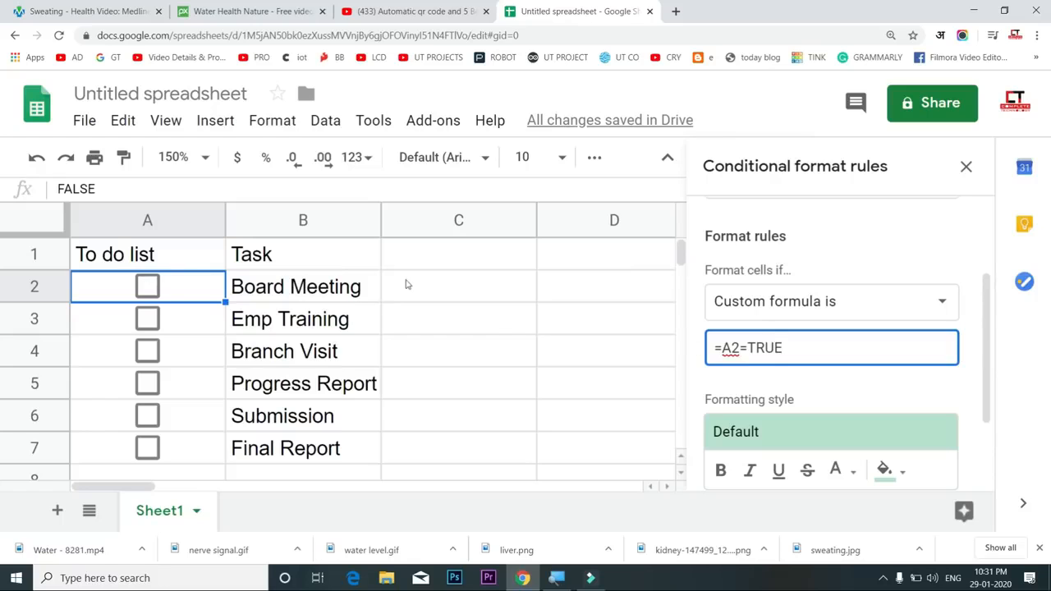
# Enter =A2 in cell C2 and toggle the Board Meeting checkbox to see which value it returns
pyautogui.click(433, 290)
pyautogui.write('=')
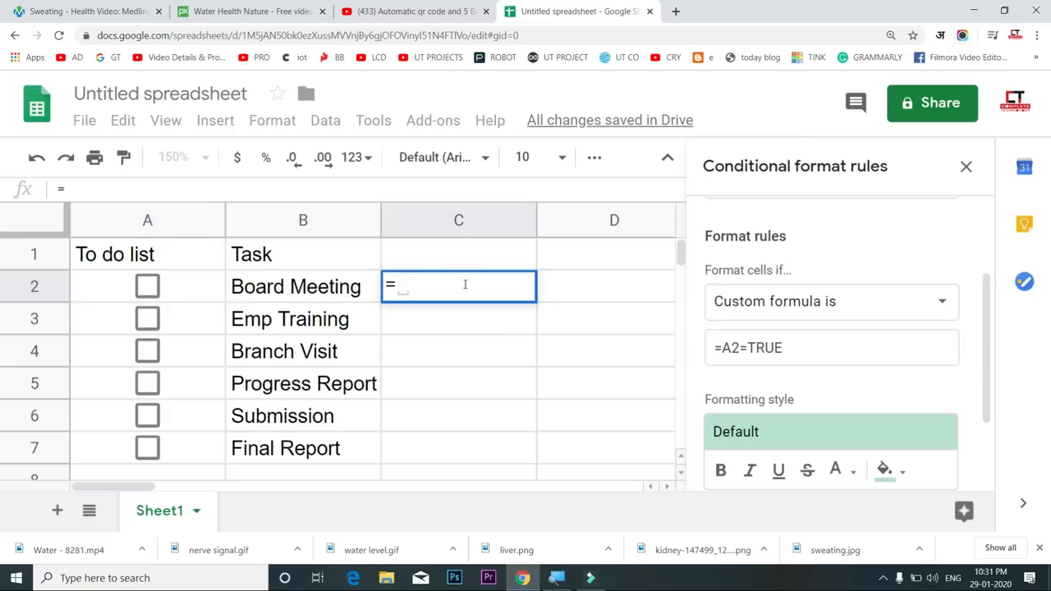
pyautogui.click(192, 295)
pyautogui.press('Return')
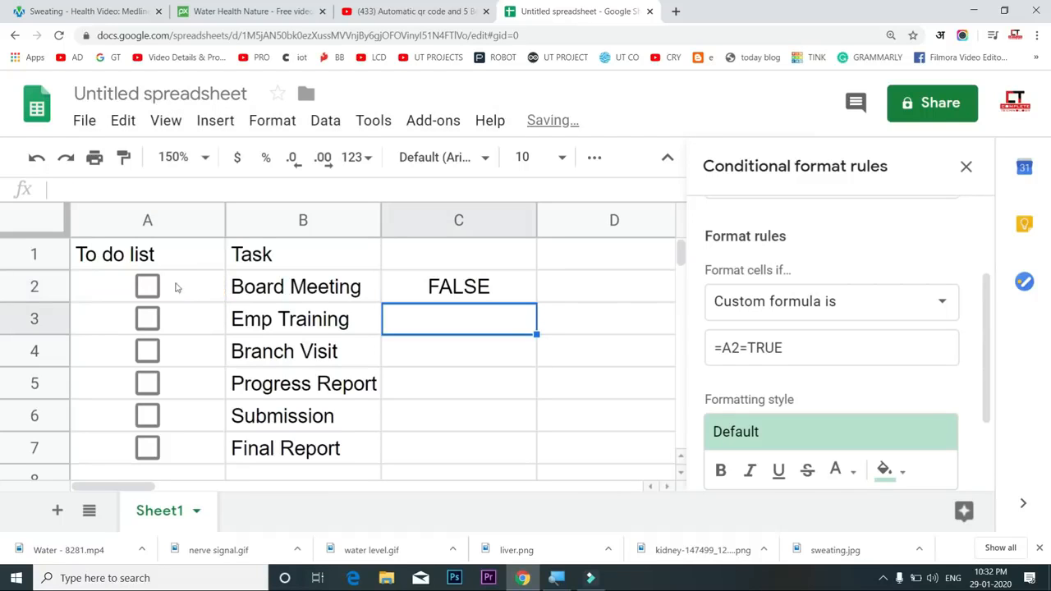
pyautogui.click(148, 287)
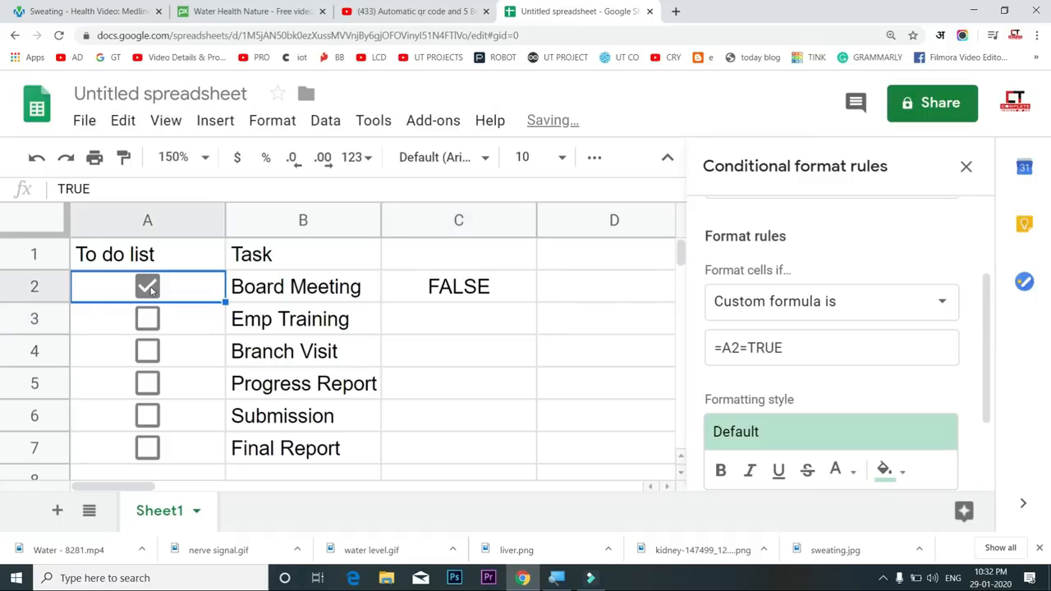
pyautogui.click(148, 287)
pyautogui.click(148, 287)
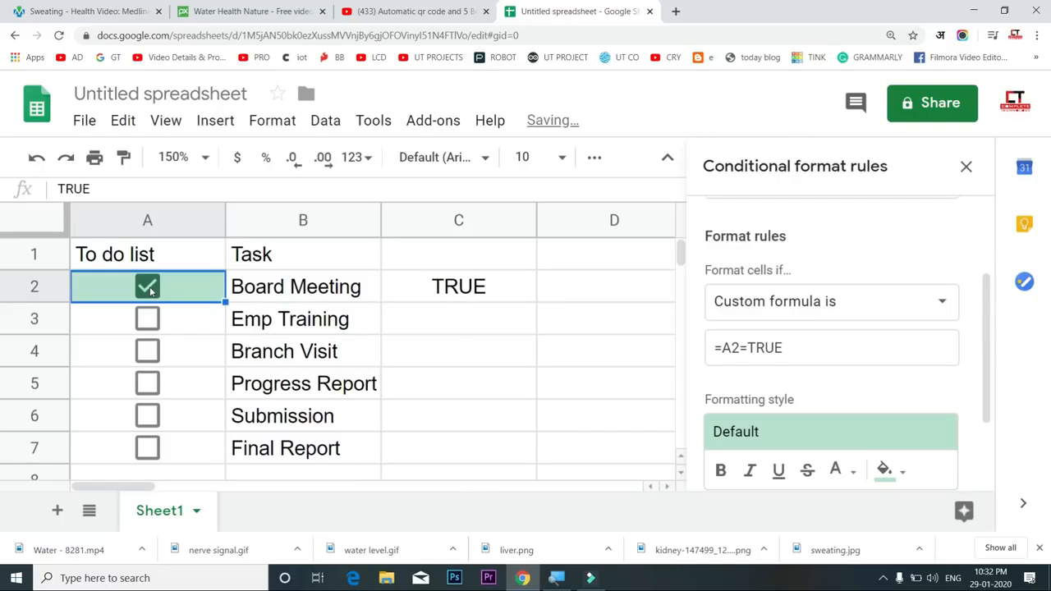
pyautogui.click(148, 287)
# Inspect the test formula in C2 and delete it from the cell
pyautogui.click(466, 286)
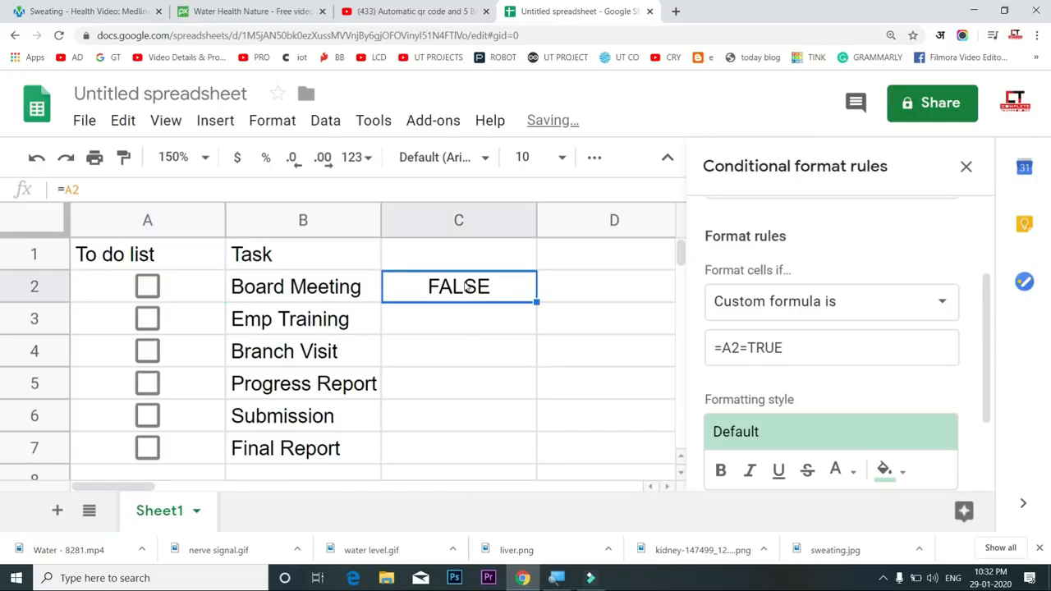
pyautogui.doubleClick(466, 286)
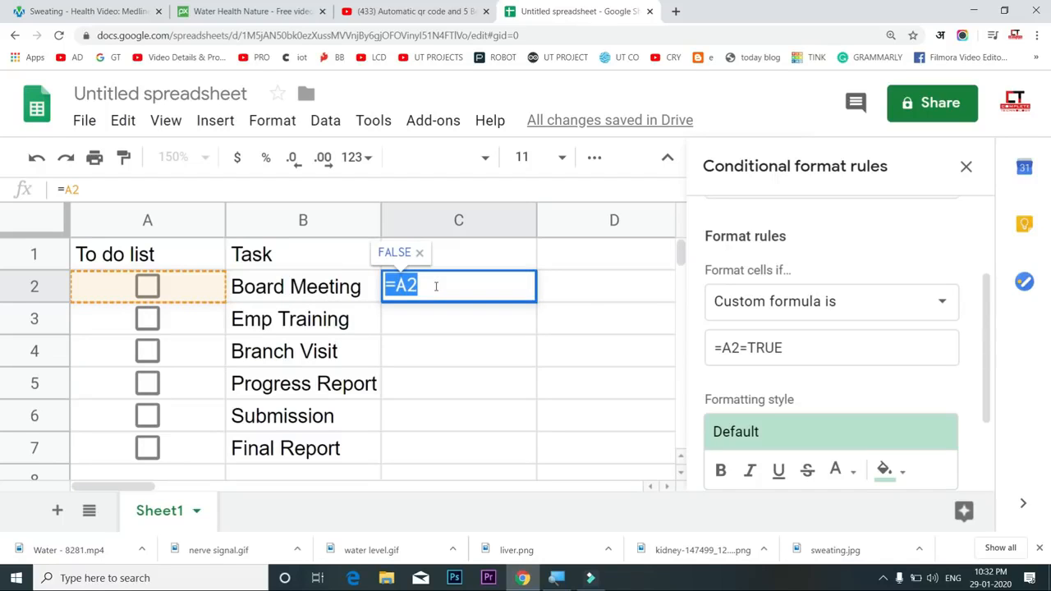
pyautogui.press('Escape')
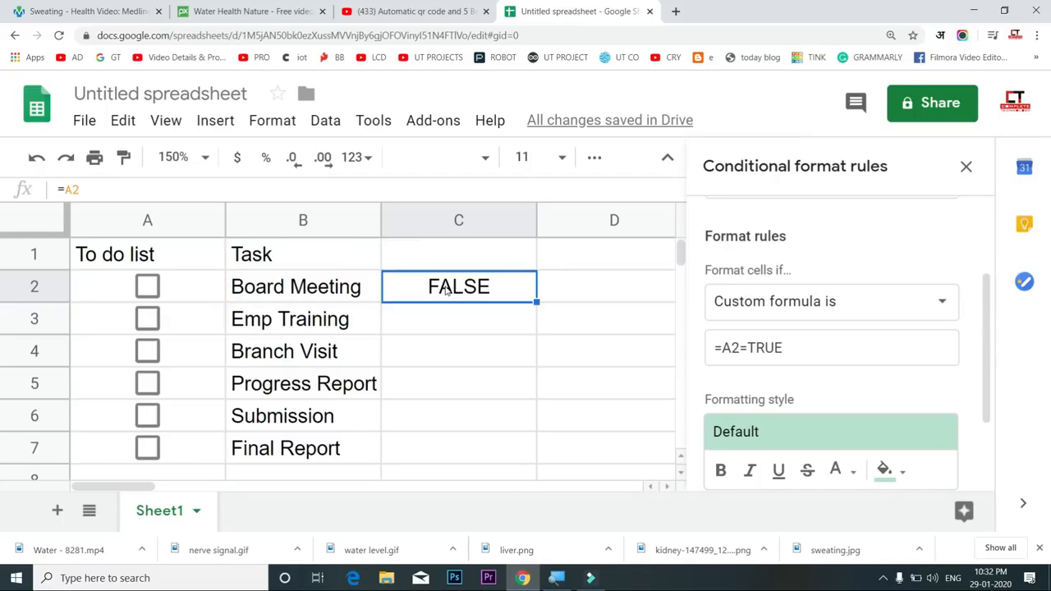
pyautogui.press('Delete')
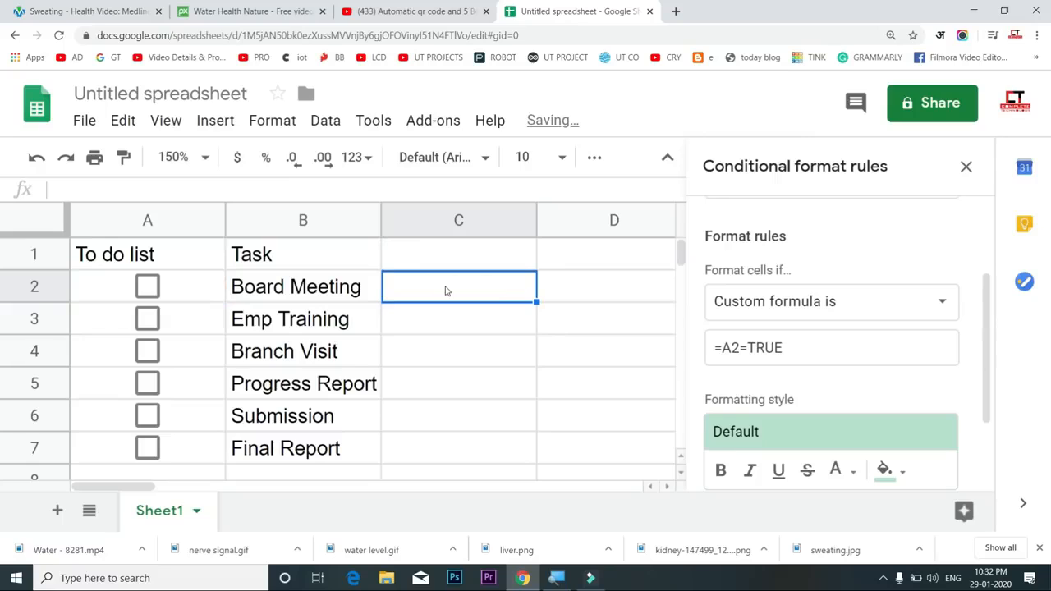
# Make the column reference absolute in the rule's custom formula so it reads =$A2=TRUE
pyautogui.click(750, 349)
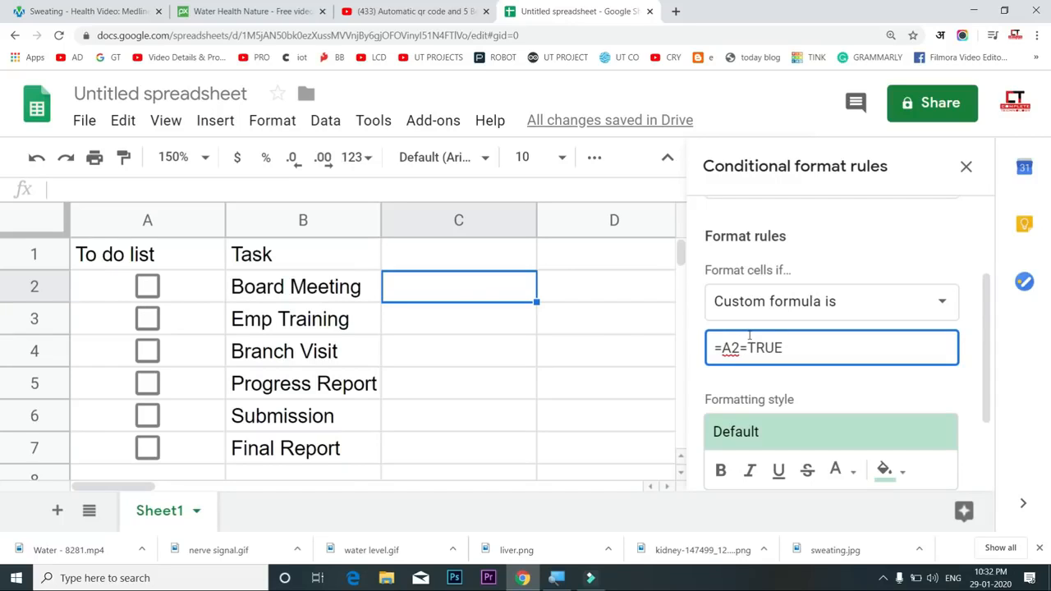
pyautogui.write('$')
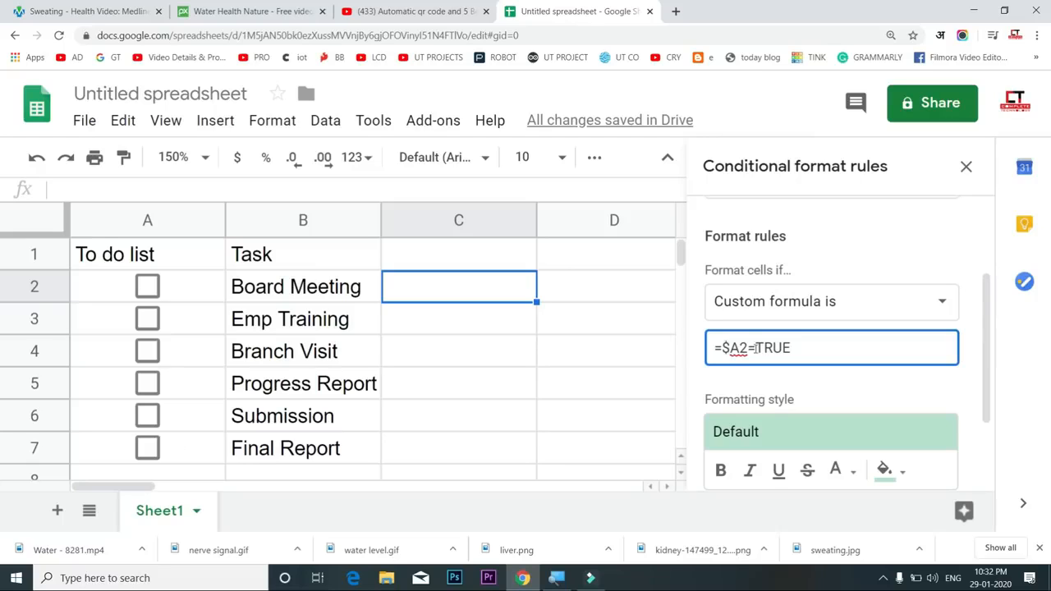
pyautogui.moveTo(748, 348); pyautogui.dragTo(722, 348)
pyautogui.click(731, 350)
pyautogui.click(806, 347)
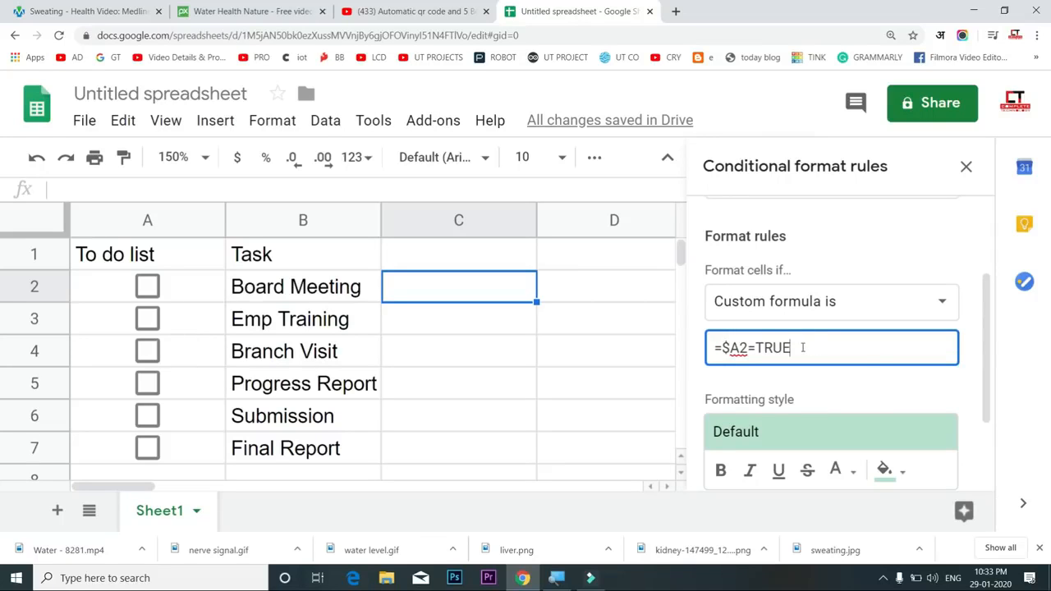
# Add strikethrough to the rule's formatting style and save the rule for A2:B7
pyautogui.click(808, 474)
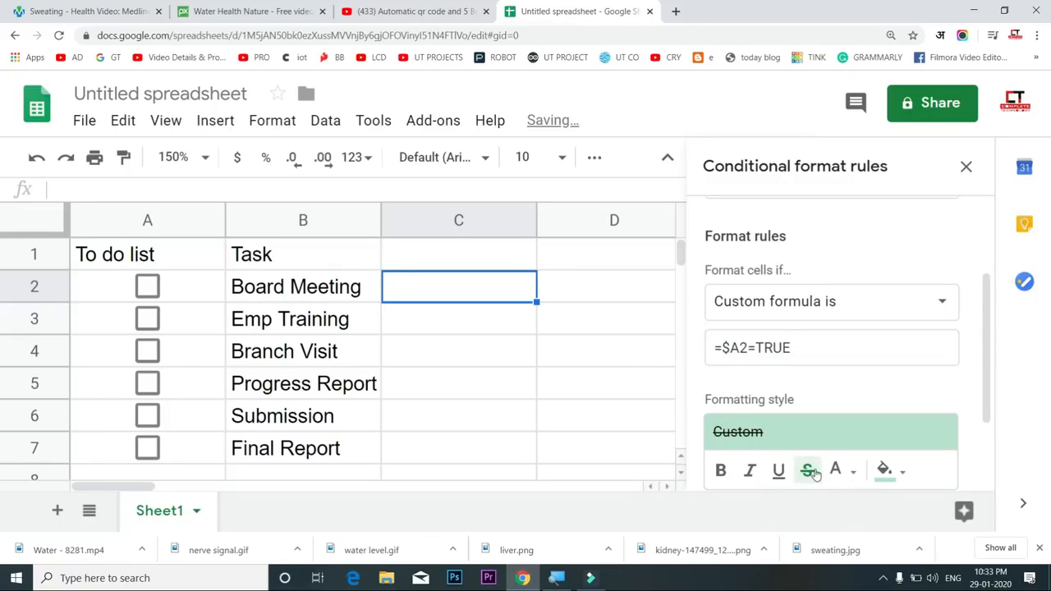
pyautogui.scroll(-2, 788, 381)
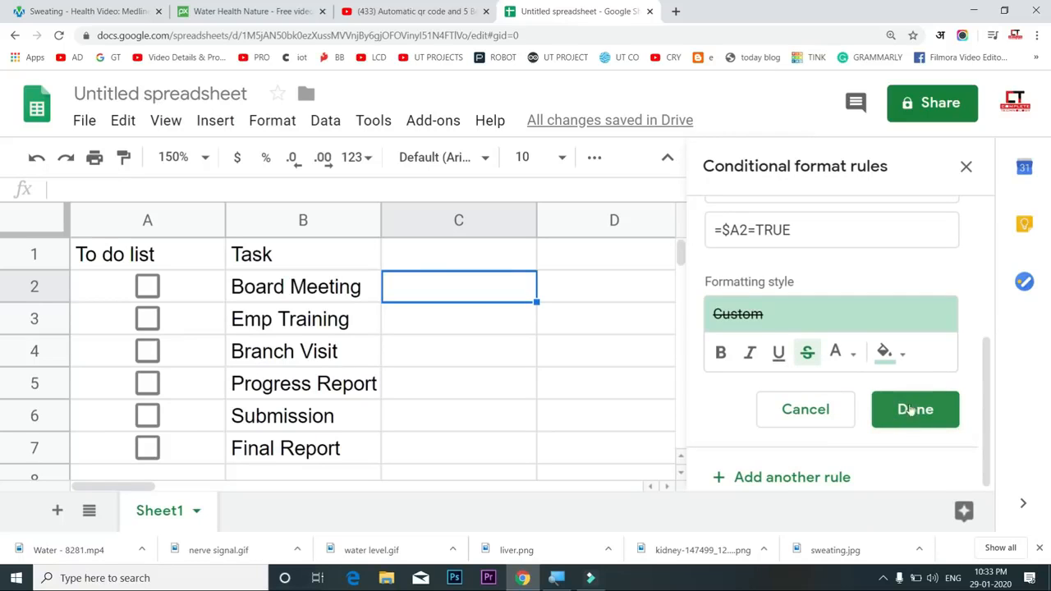
pyautogui.scroll(4, 856, 352)
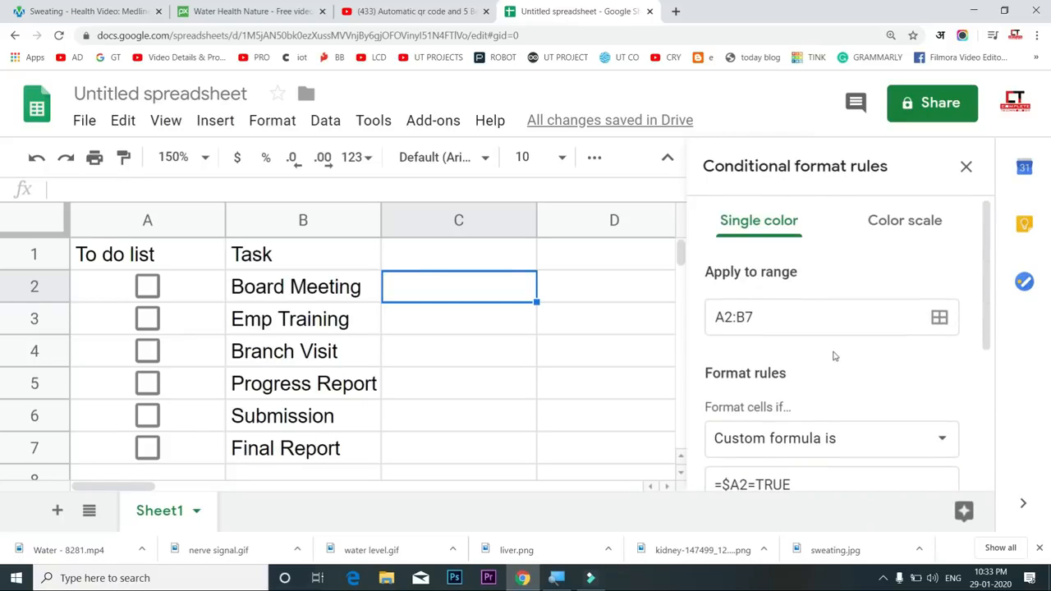
pyautogui.scroll(-3, 743, 287)
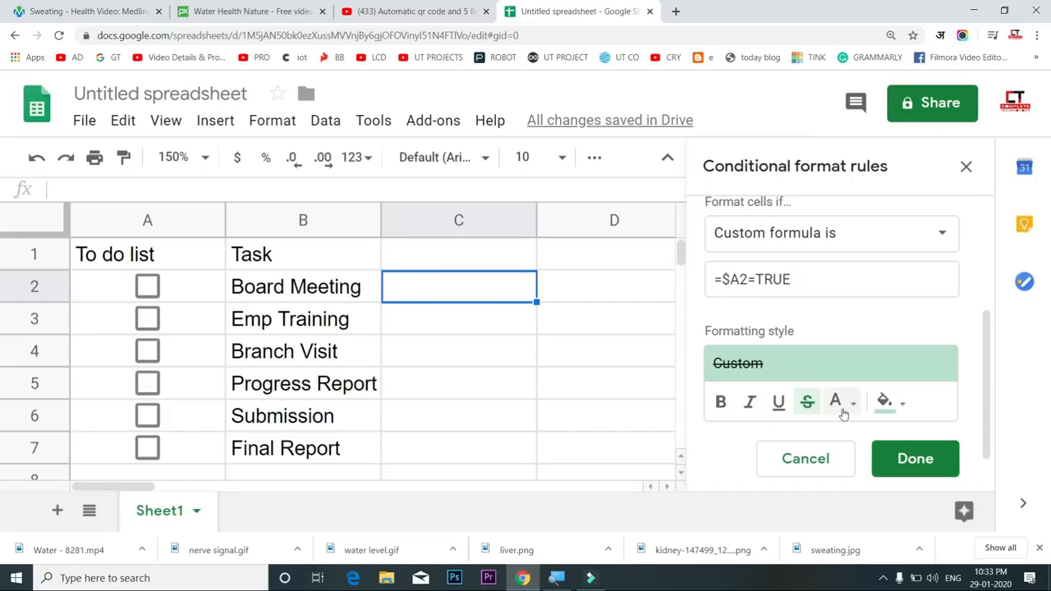
pyautogui.click(926, 461)
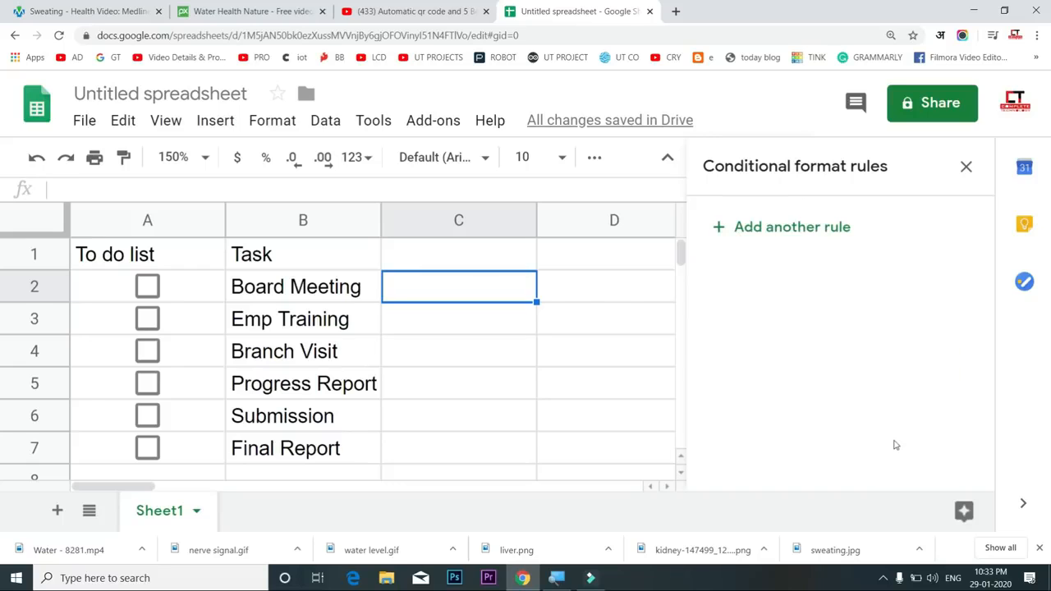
# Test the rule by switching the Board Meeting and Emp Training checkboxes on and back off
pyautogui.click(148, 286)
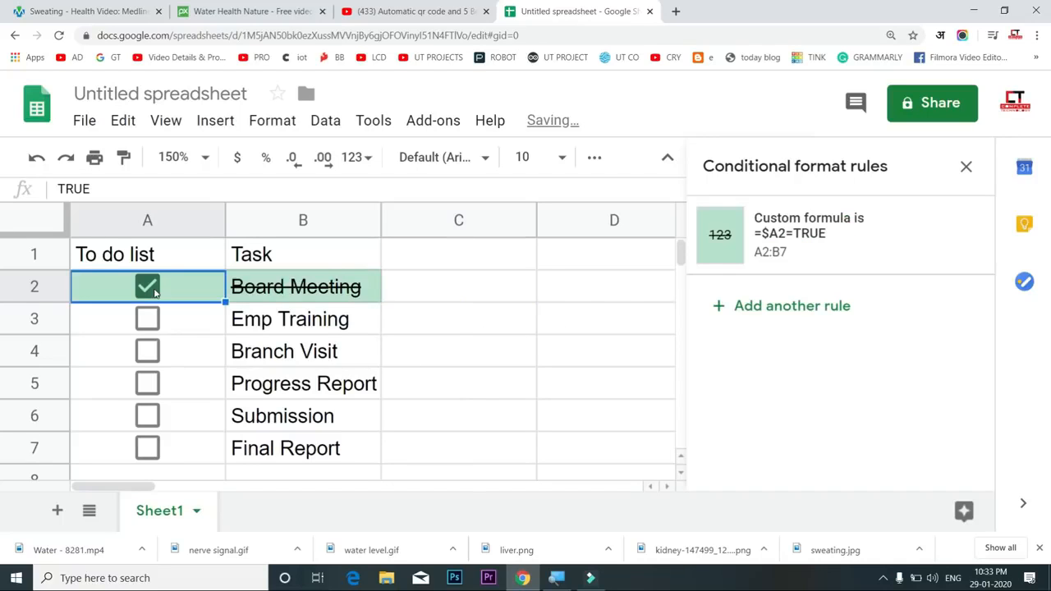
pyautogui.click(148, 287)
pyautogui.click(148, 287)
pyautogui.click(152, 289)
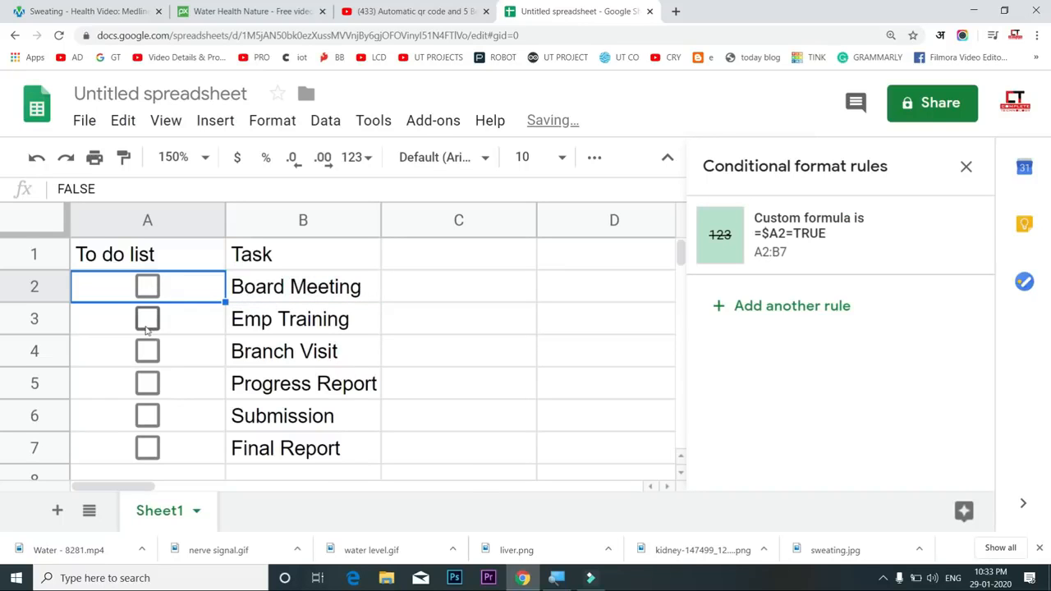
pyautogui.click(148, 320)
pyautogui.click(147, 320)
# Tick the Branch Visit, Submission and Final Report checkboxes, and switch Board Meeting on and off again
pyautogui.click(148, 353)
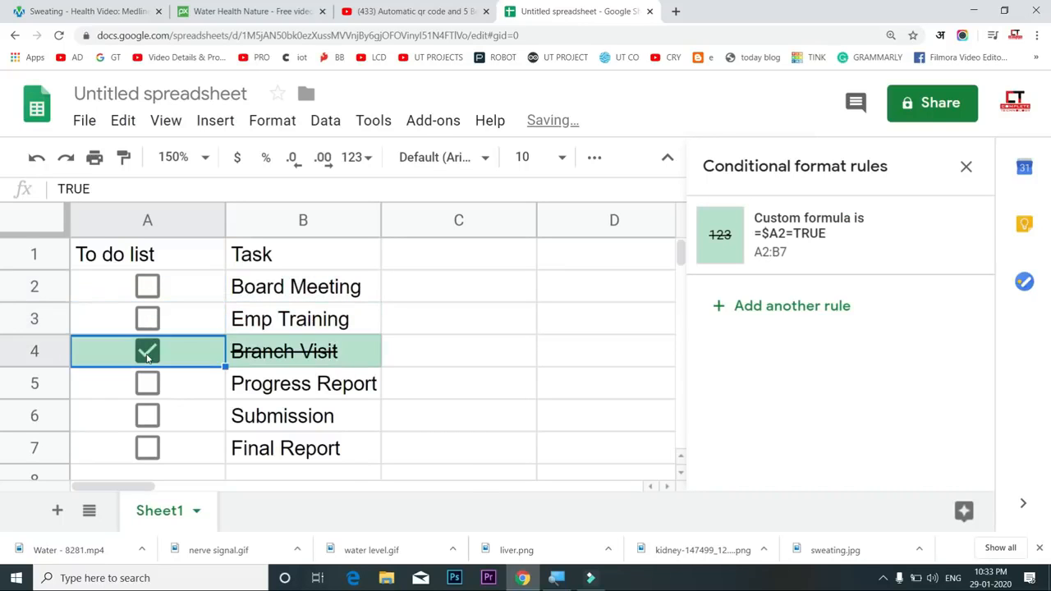
pyautogui.click(148, 415)
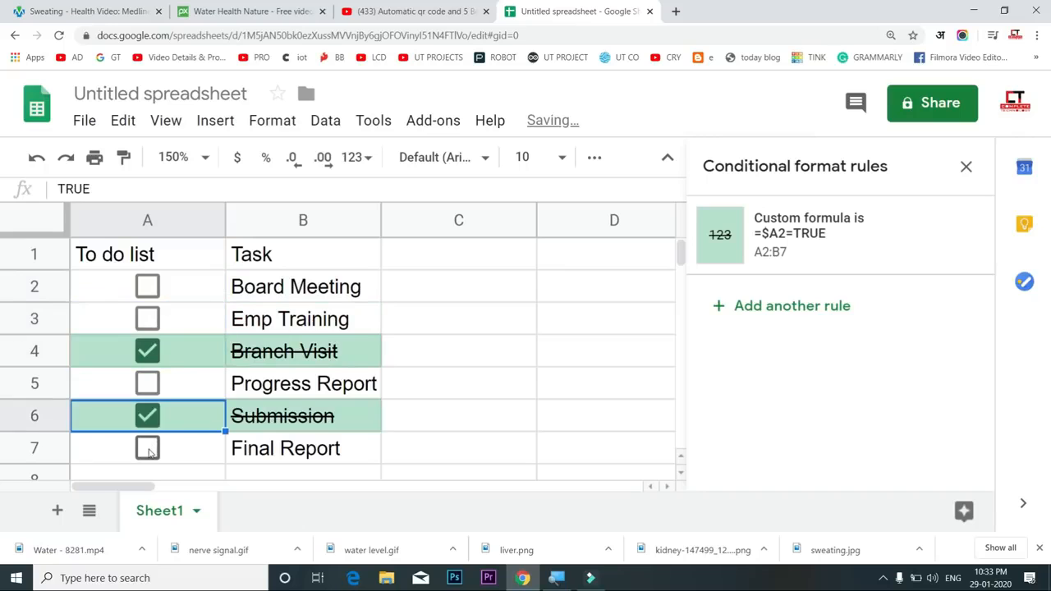
pyautogui.click(148, 448)
pyautogui.click(148, 289)
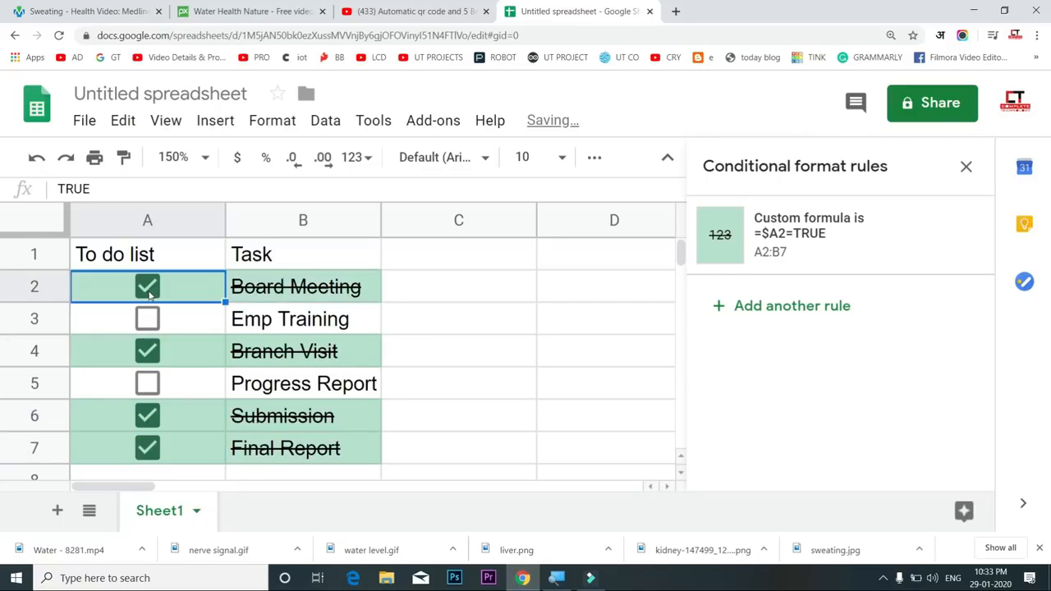
pyautogui.click(141, 287)
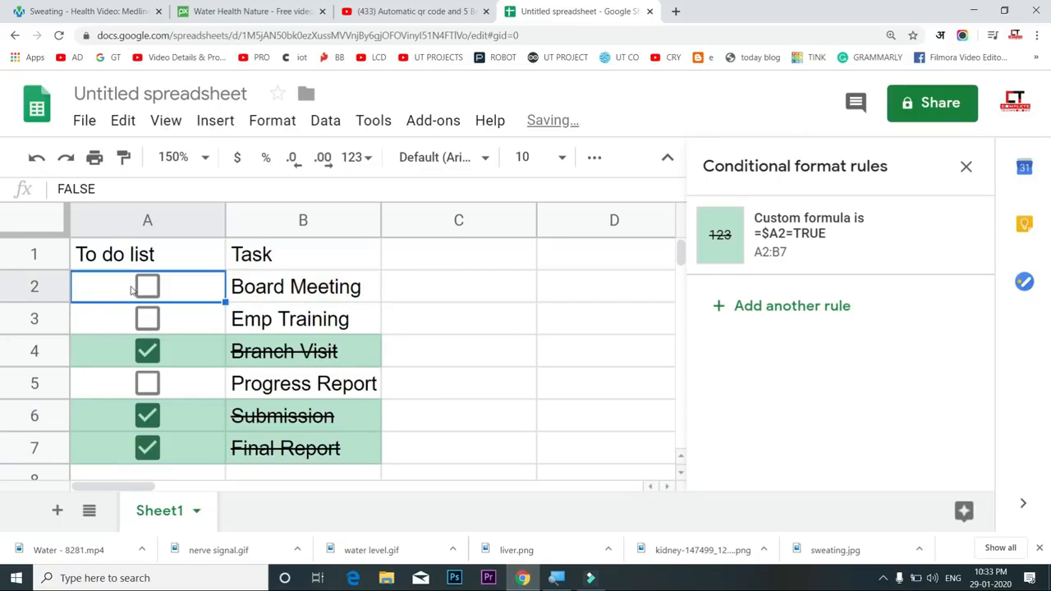
pyautogui.doubleClick(129, 287)
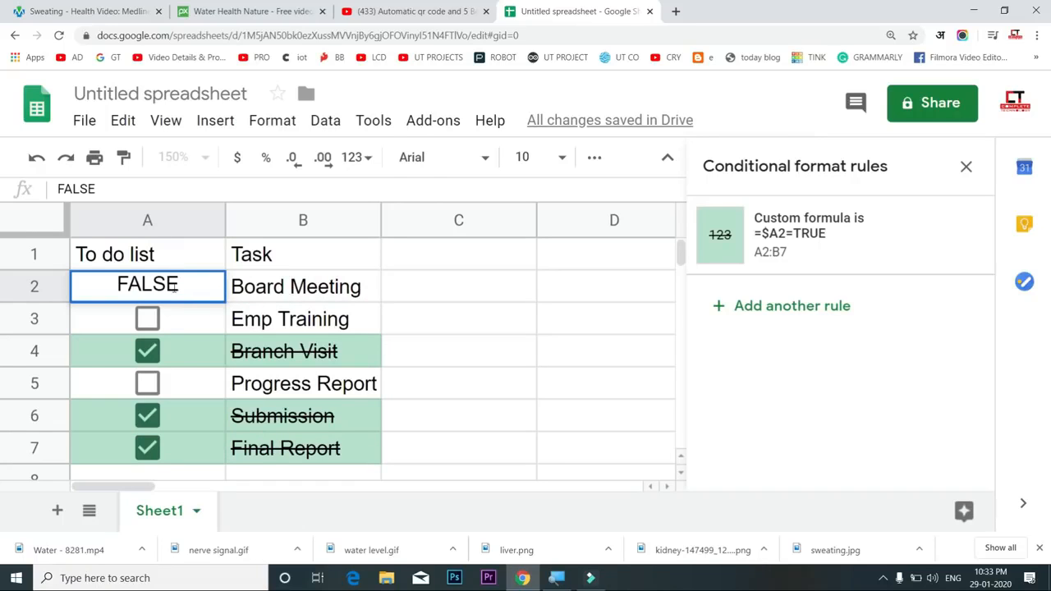
pyautogui.click(123, 330)
# Reopen the A2:B7 custom formula rule and set its text color to red
pyautogui.moveTo(118, 288); pyautogui.dragTo(297, 453)
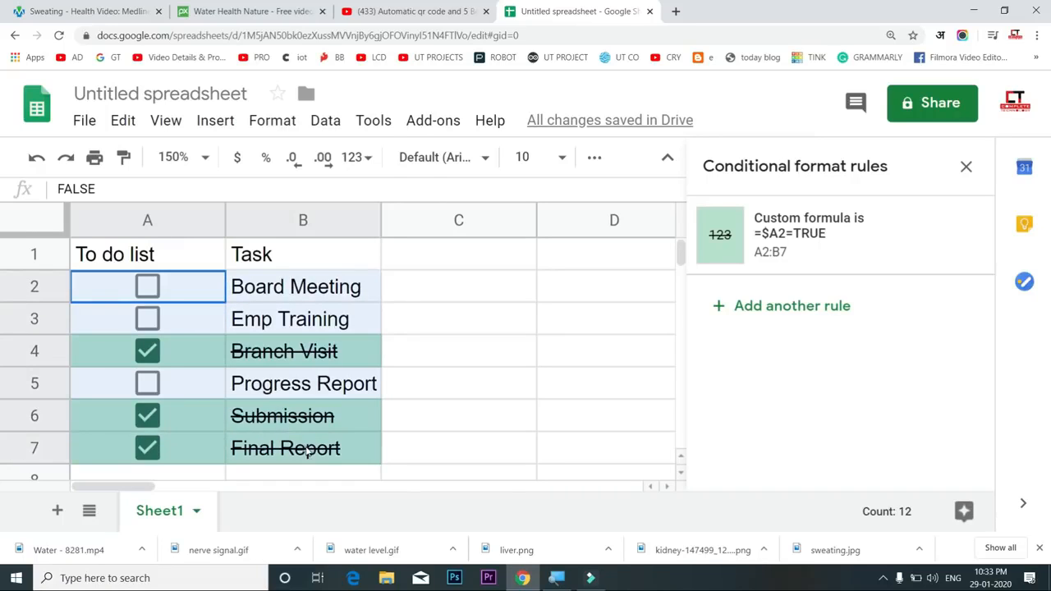
pyautogui.click(804, 239)
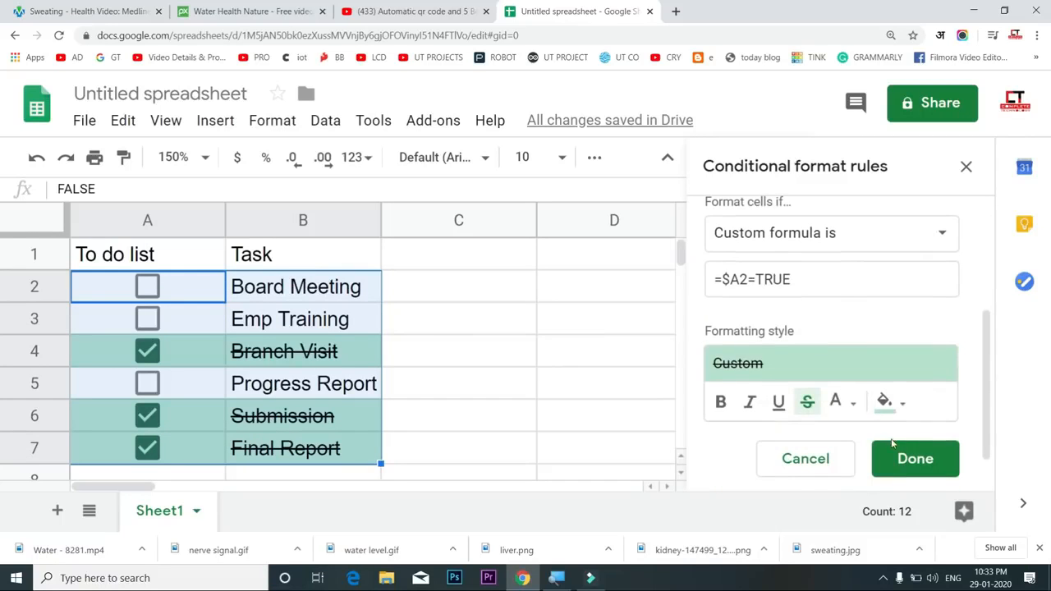
pyautogui.click(892, 403)
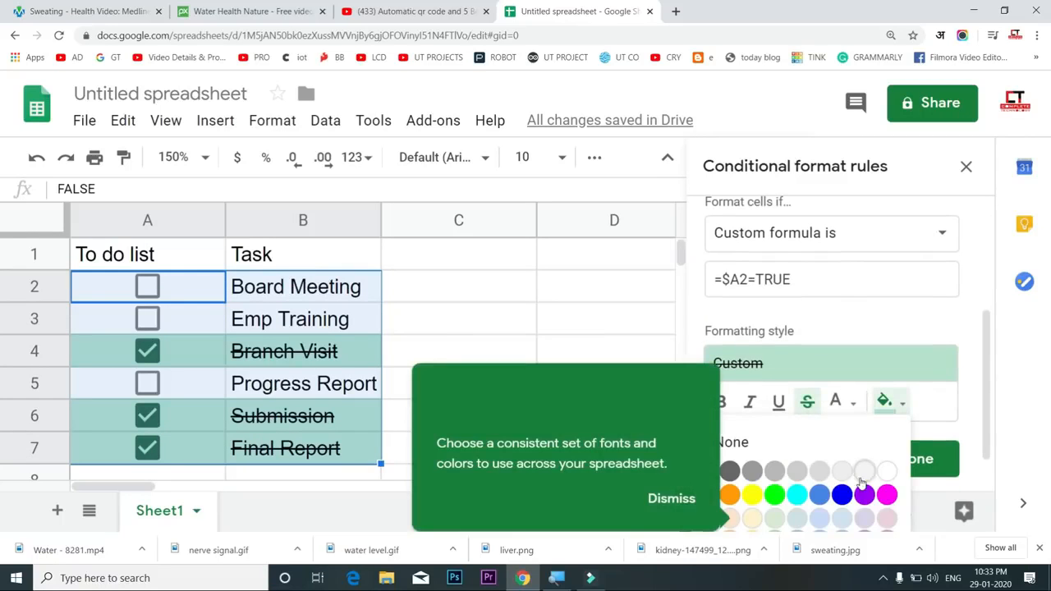
pyautogui.click(934, 392)
pyautogui.click(849, 416)
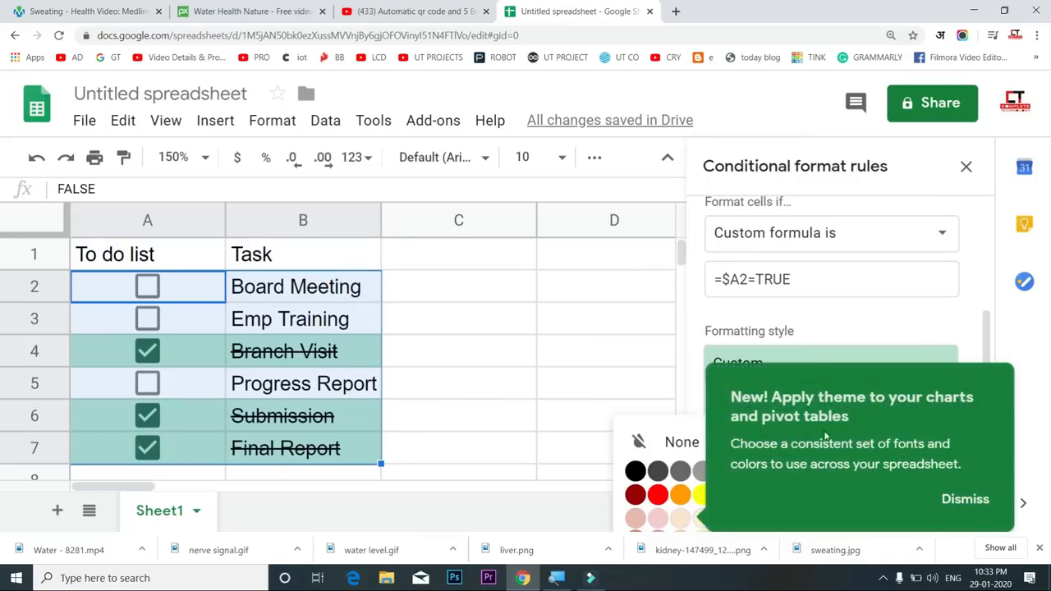
pyautogui.click(658, 496)
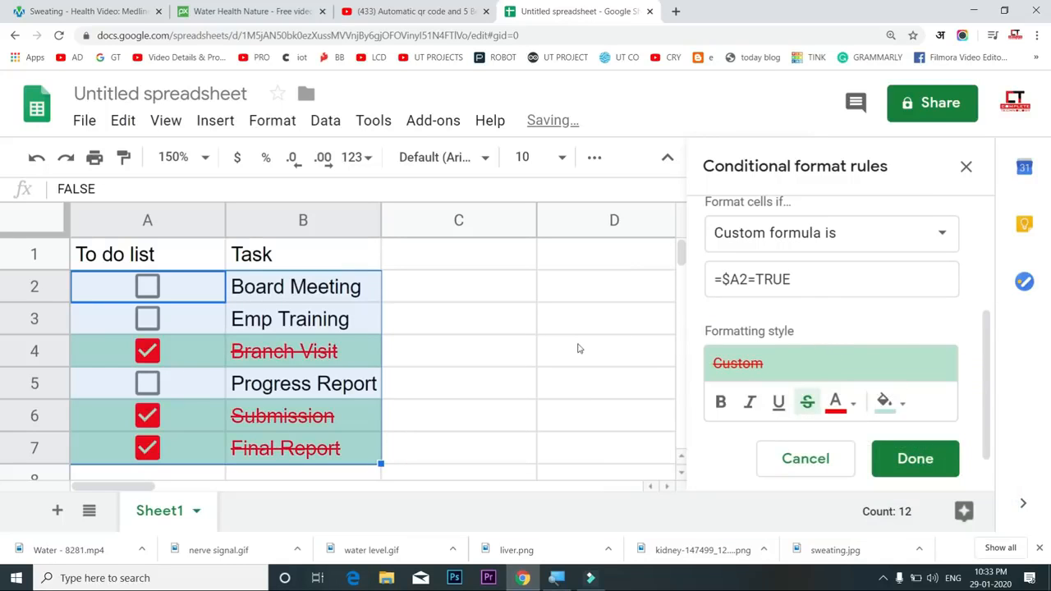
# Tick Emp Training, Board Meeting and Progress Report, and untick the Branch Visit, Emp Training and Board Meeting checkboxes
pyautogui.click(160, 305)
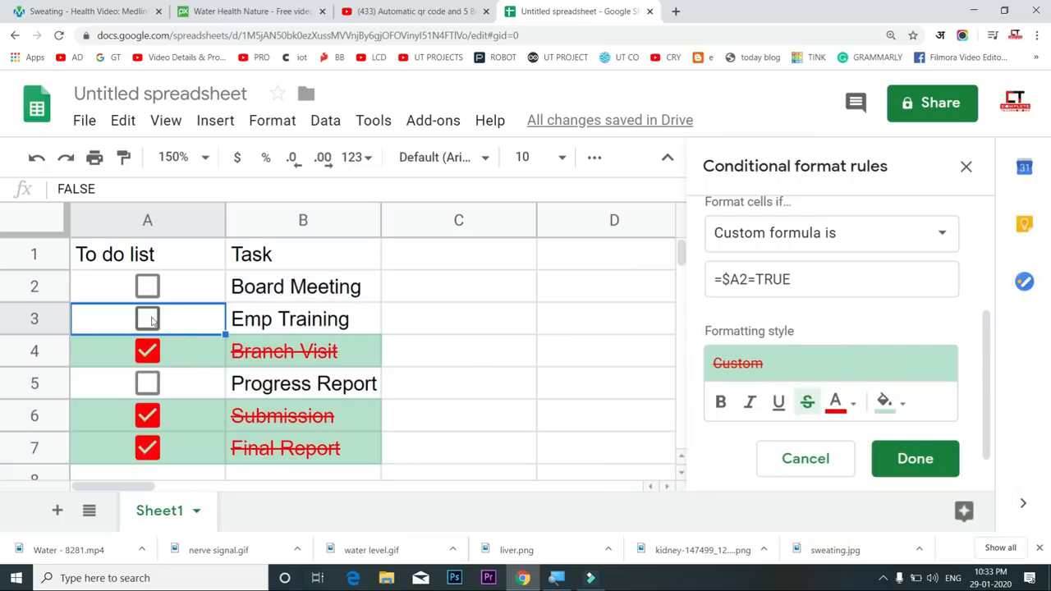
pyautogui.click(150, 318)
pyautogui.click(150, 288)
pyautogui.click(149, 380)
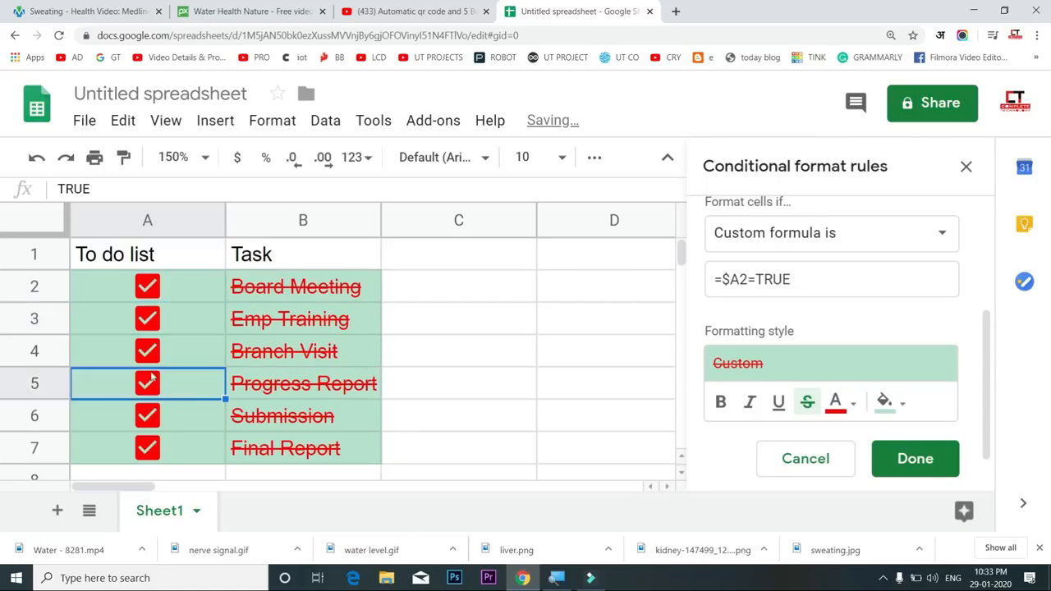
pyautogui.click(150, 351)
pyautogui.click(149, 318)
pyautogui.click(150, 289)
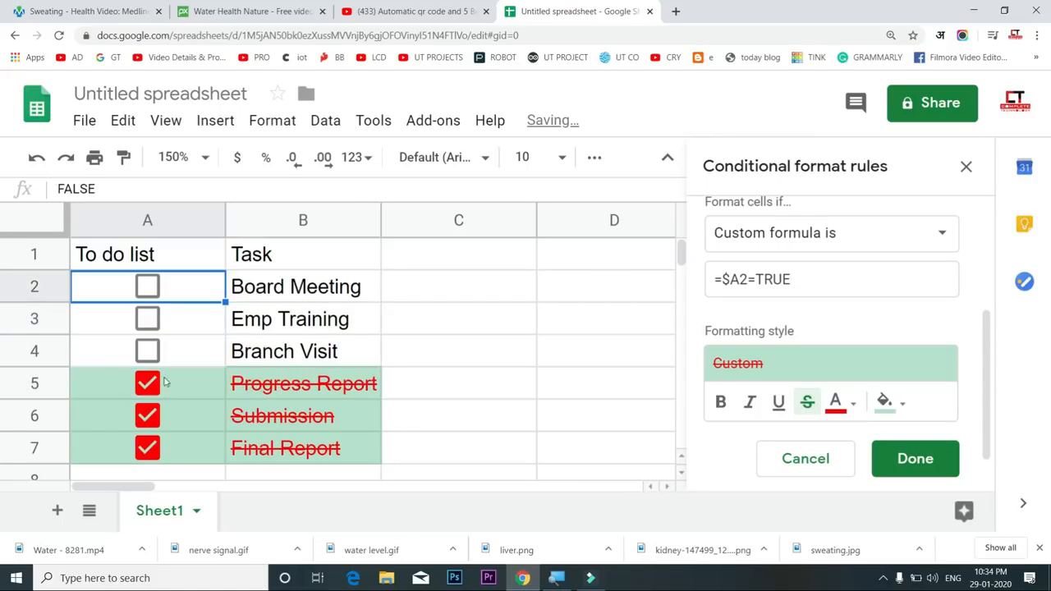
# Untick Submission, tick Branch Visit, and switch Emp Training on and back off in the to-do list
pyautogui.click(152, 416)
pyautogui.click(157, 363)
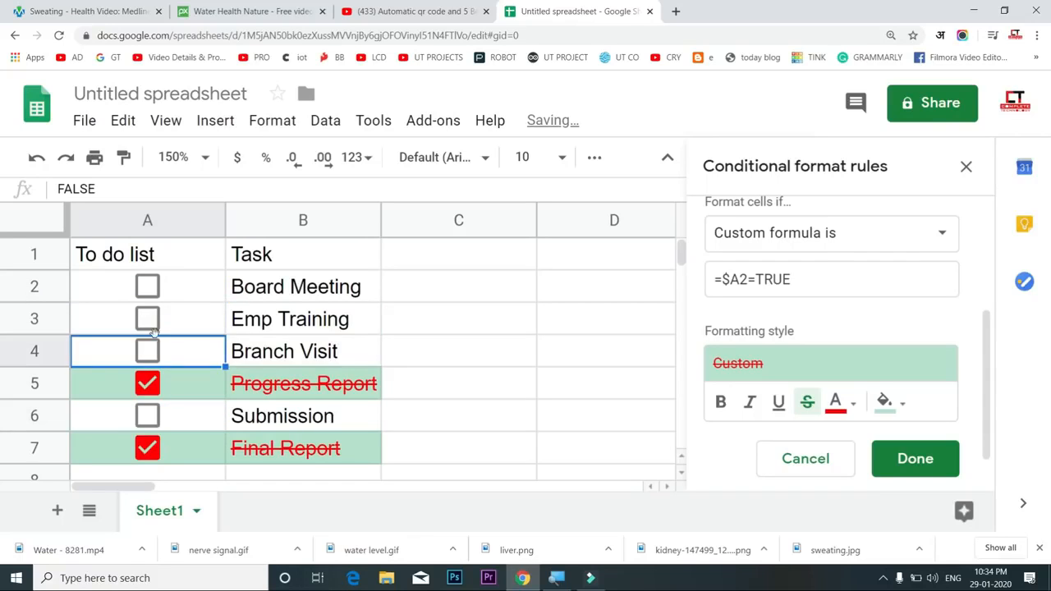
pyautogui.click(148, 351)
pyautogui.click(149, 320)
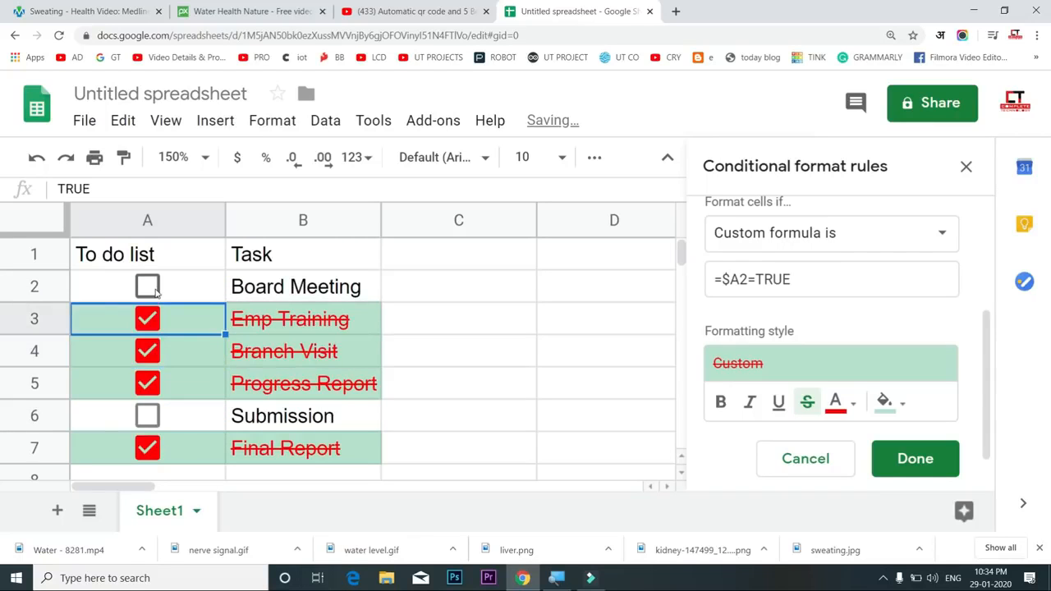
pyautogui.click(156, 289)
pyautogui.click(155, 321)
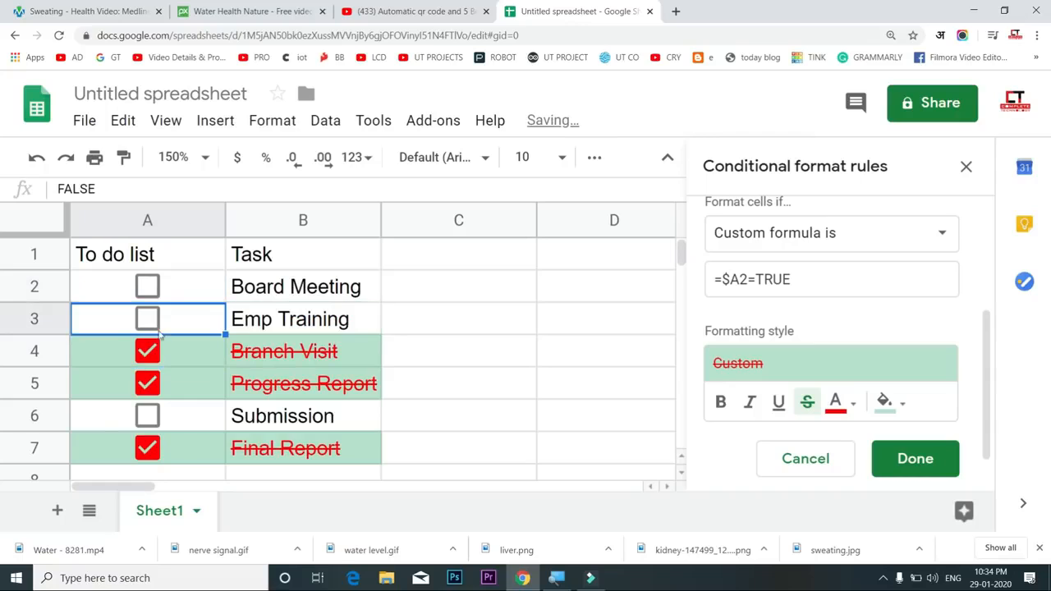
pyautogui.click(423, 358)
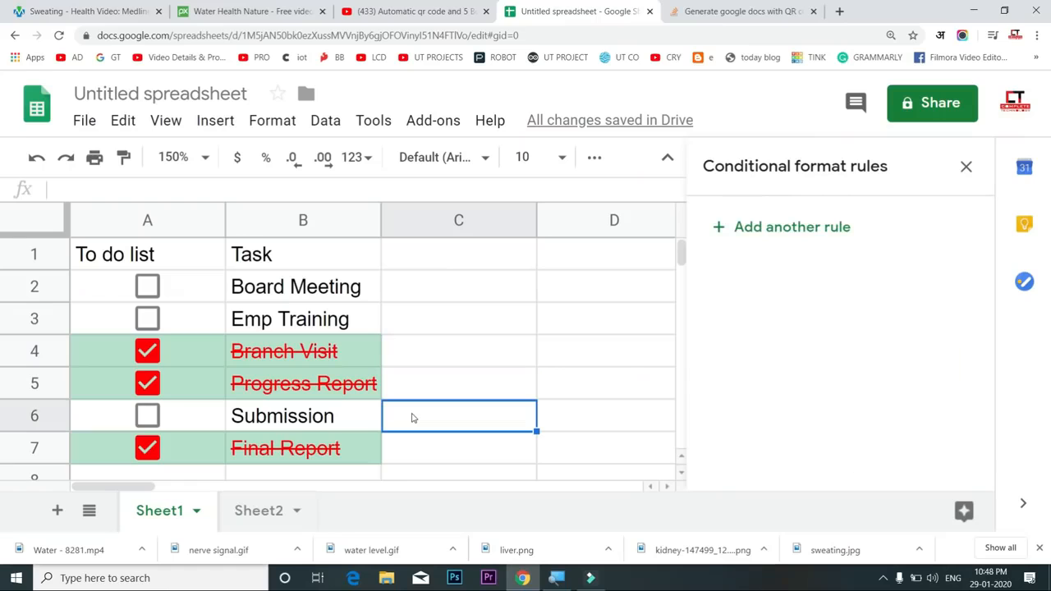
pyautogui.click(276, 509)
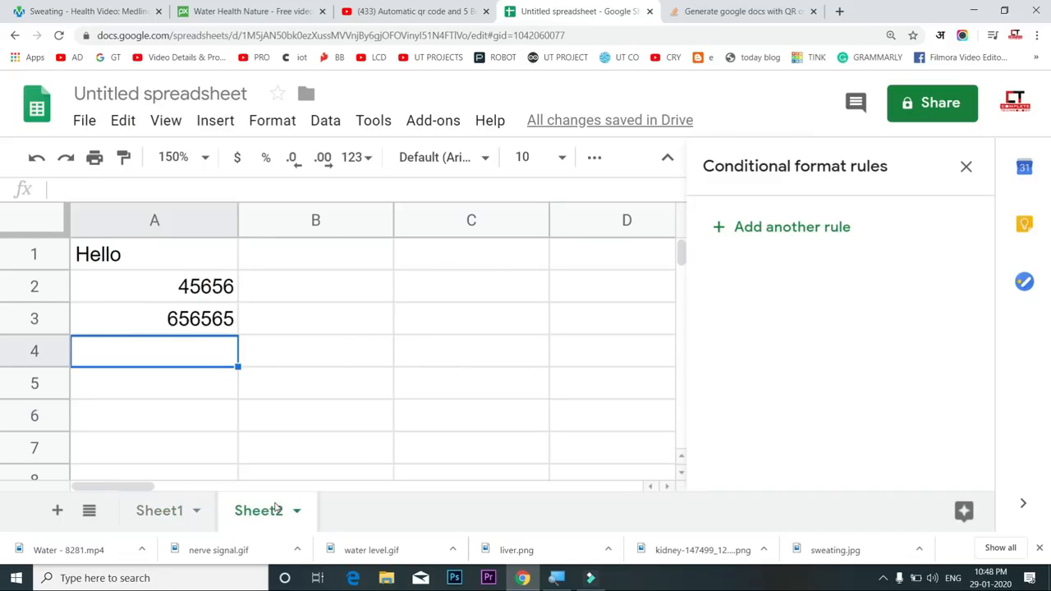
pyautogui.click(283, 265)
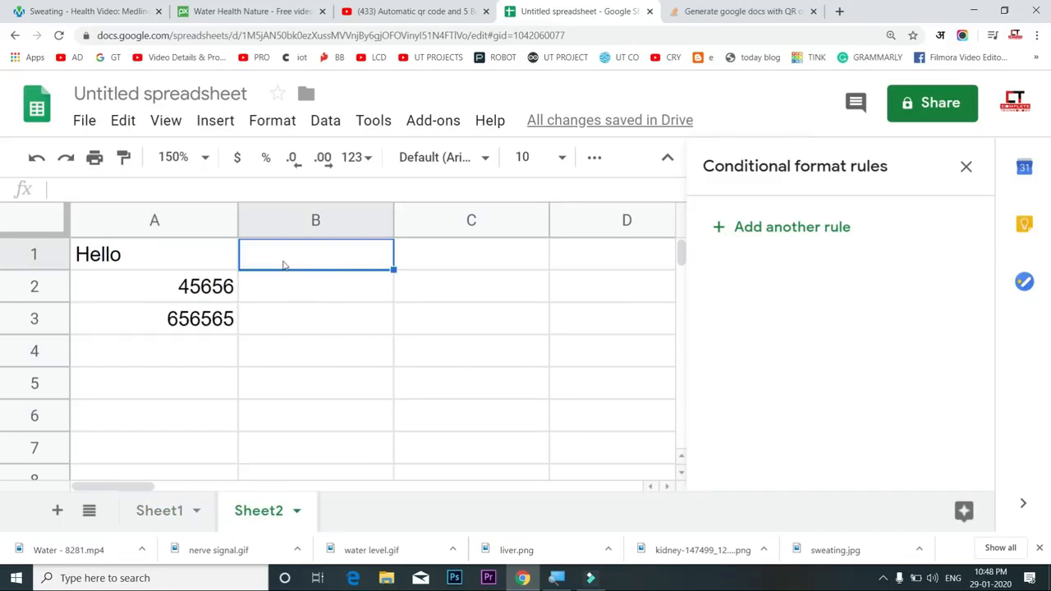
pyautogui.doubleClick(285, 258)
pyautogui.write('=IMAGE("https://chart.googleapis.com/chart?chs=150x150&cht=qr&chl=" & A1)')
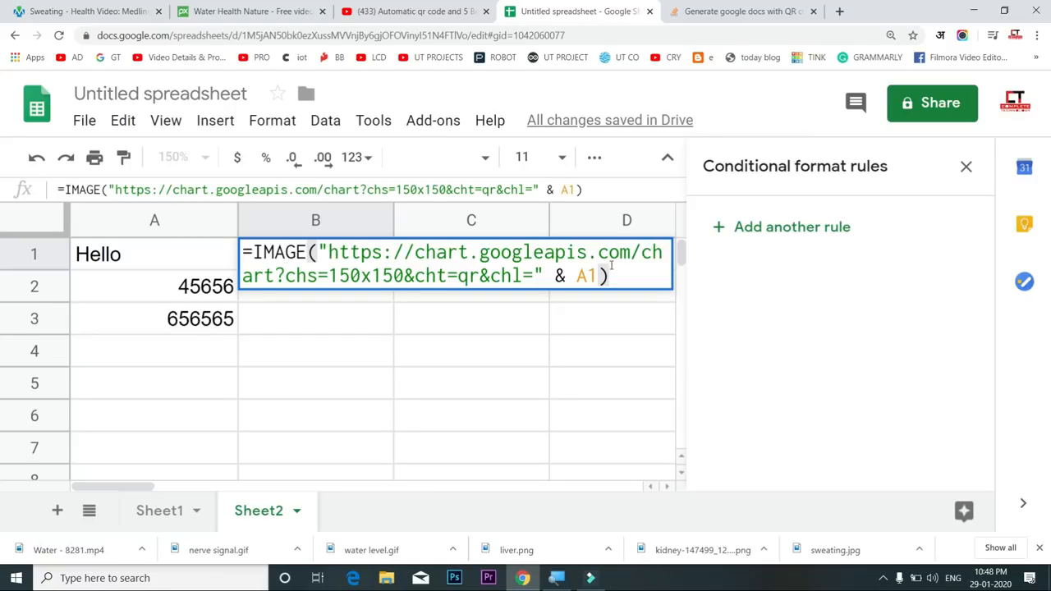
pyautogui.click(584, 276)
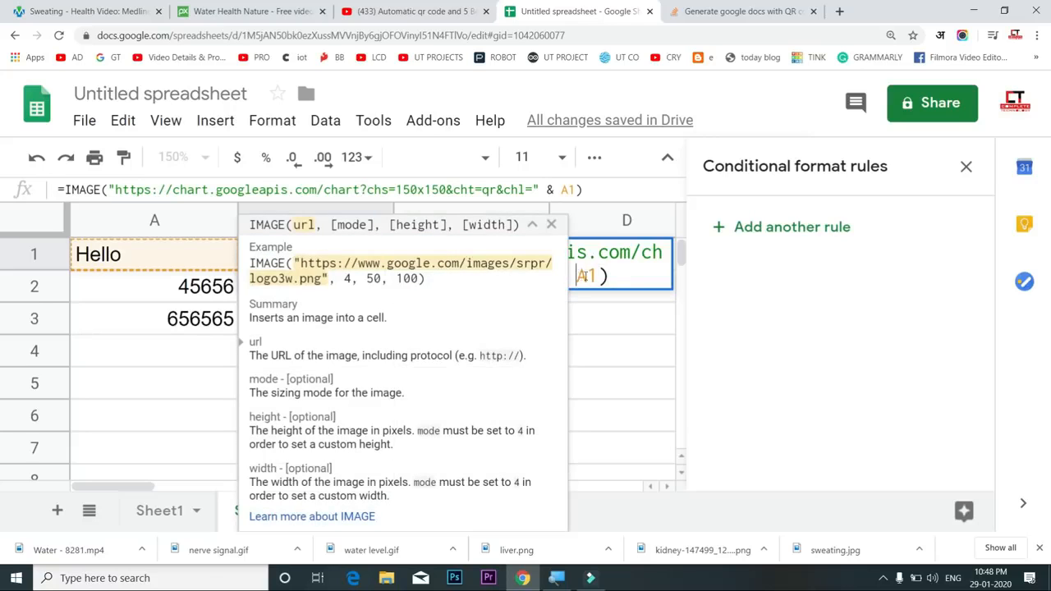
pyautogui.click(614, 276)
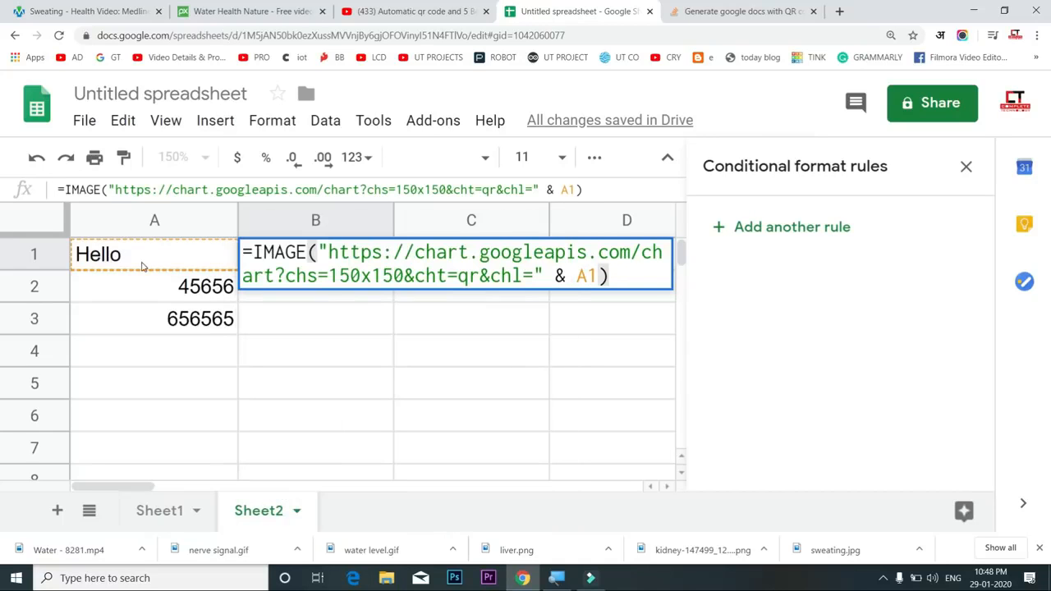
pyautogui.press('Return')
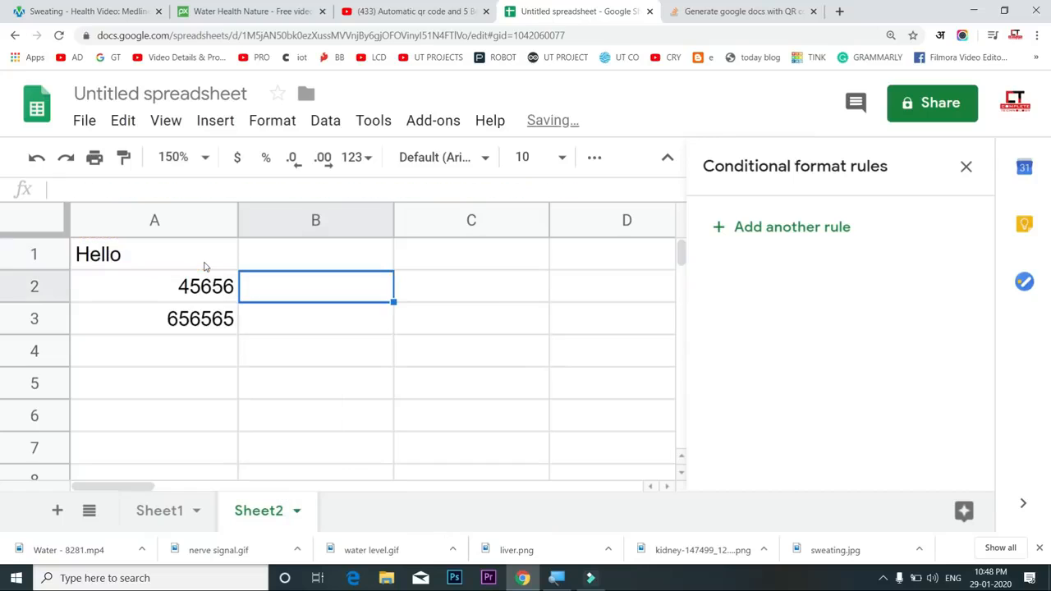
# Fill the QR code formula from B1 down to B3 and make rows 1 to 3 taller
pyautogui.click(360, 258)
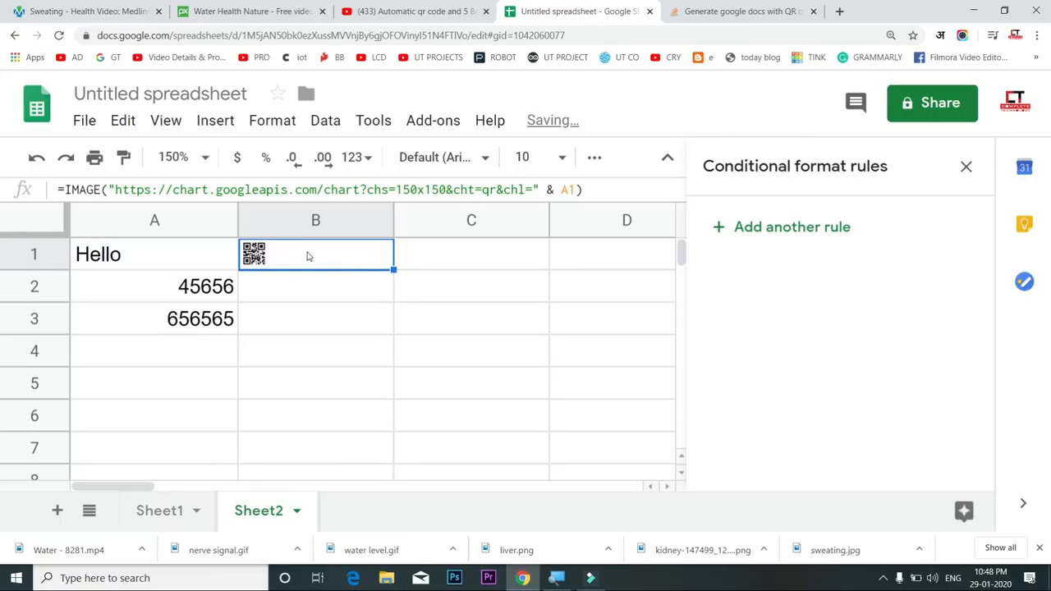
pyautogui.moveTo(391, 269); pyautogui.dragTo(389, 324)
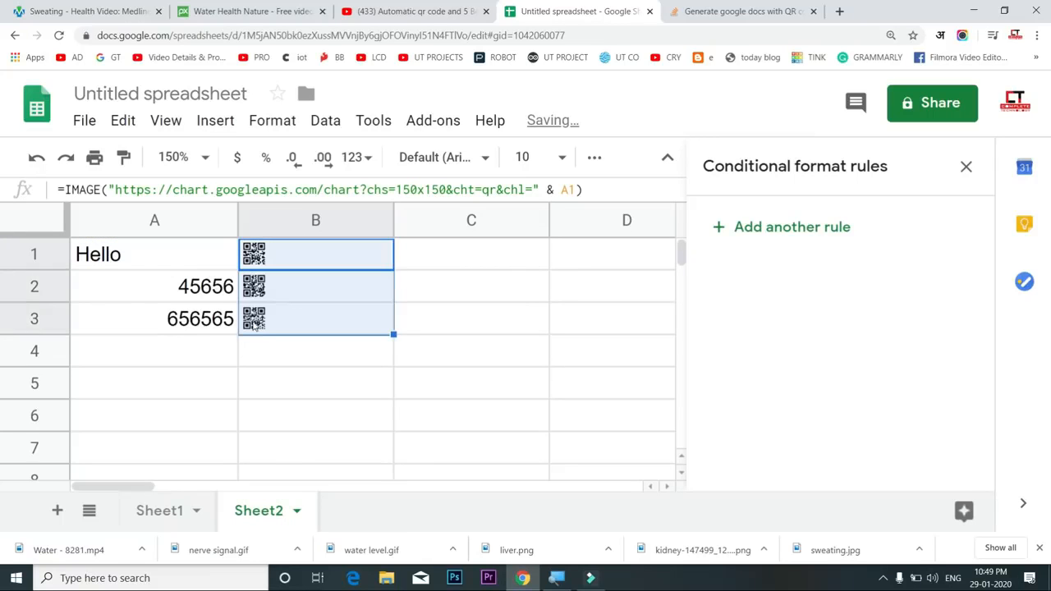
pyautogui.moveTo(41, 257); pyautogui.dragTo(38, 382)
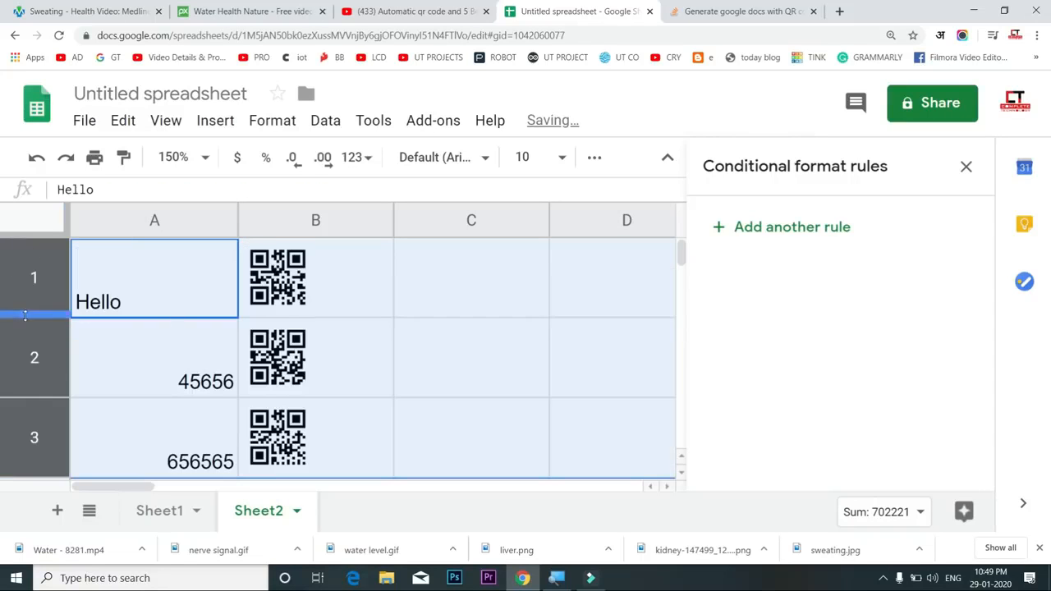
pyautogui.moveTo(40, 296); pyautogui.dragTo(71, 336)
# Review the QR code formulas in B1:B3 against their source values in A1:A3
pyautogui.click(348, 369)
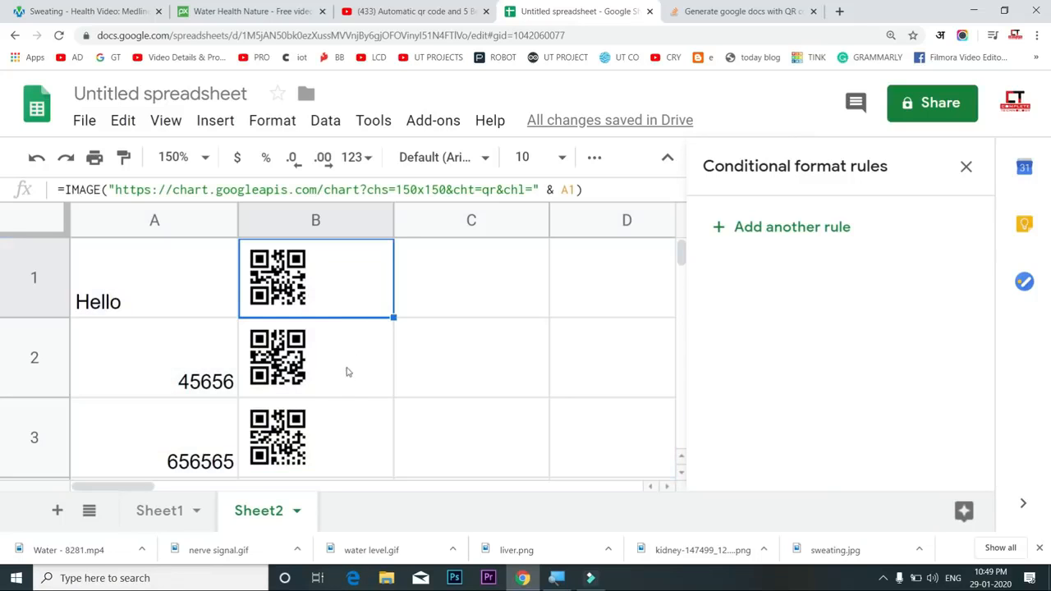
pyautogui.click(345, 435)
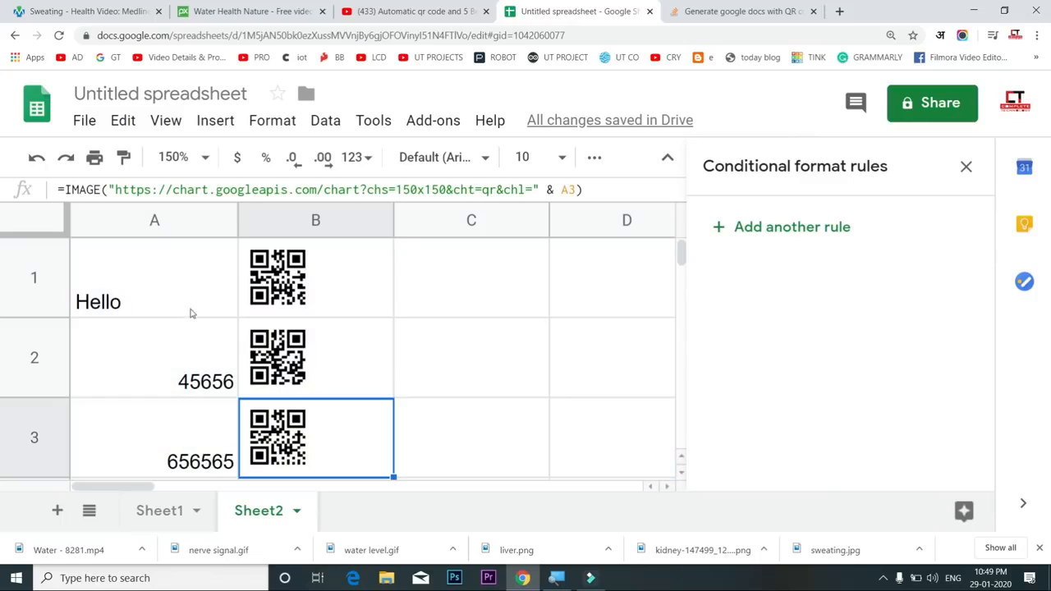
pyautogui.moveTo(189, 273); pyautogui.dragTo(190, 440)
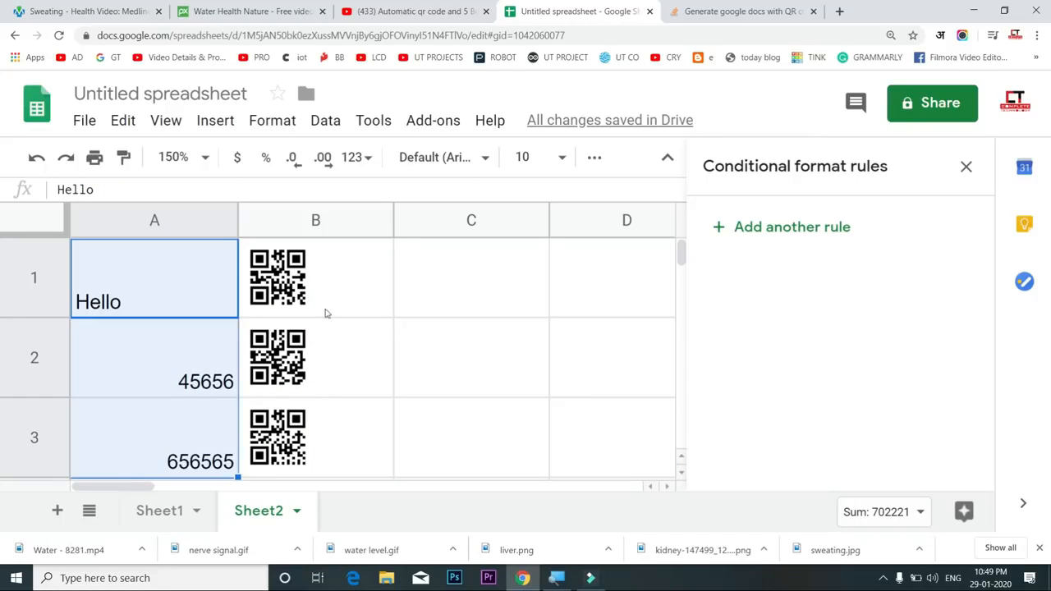
pyautogui.click(367, 287)
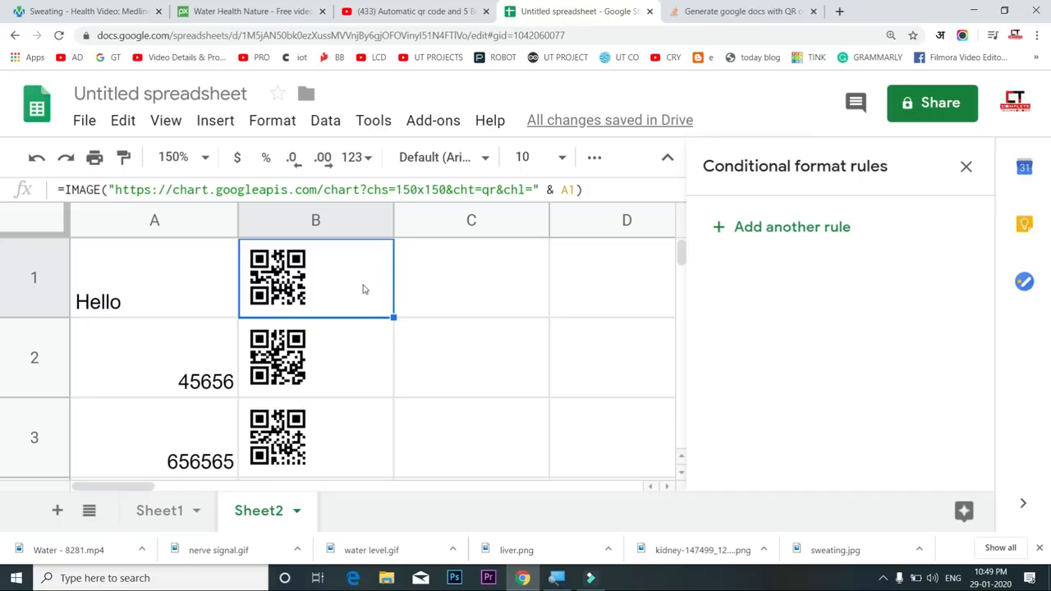
pyautogui.click(365, 351)
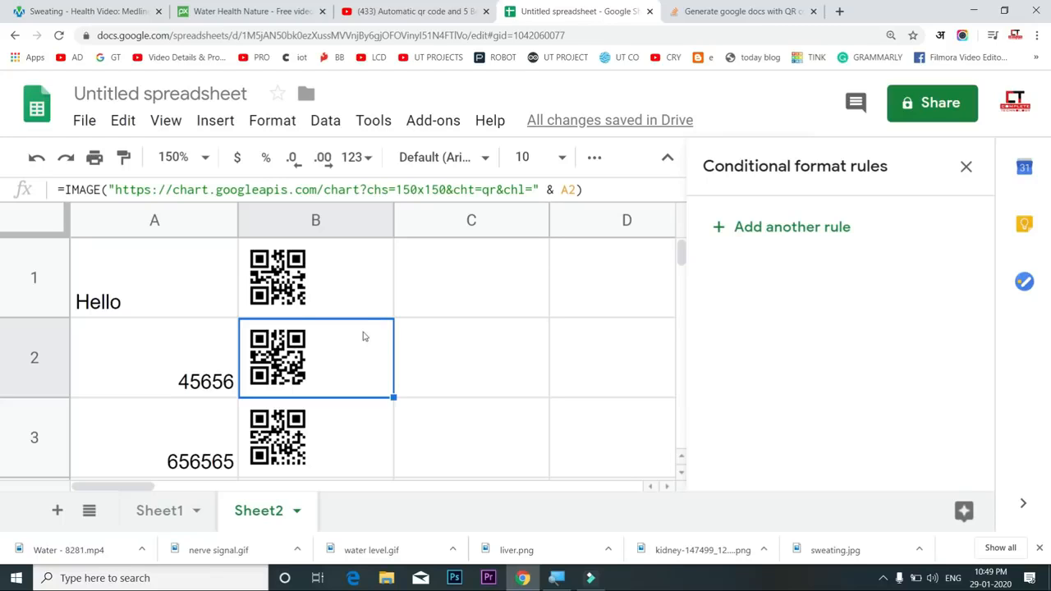
pyautogui.click(358, 303)
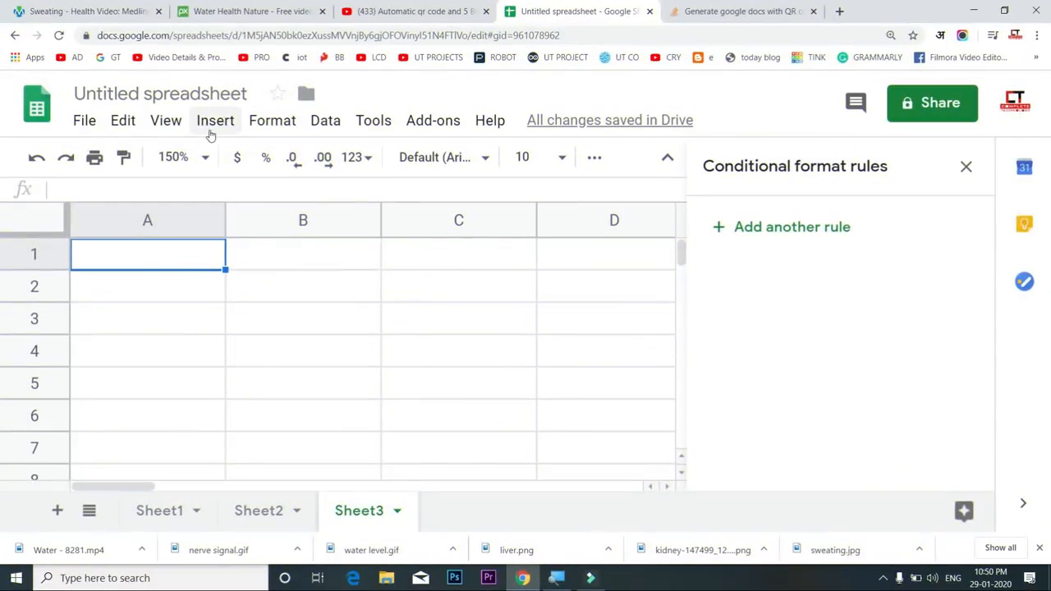
# Insert image c from the Desktop folder final into cell A1 of Sheet3 as an in-cell image
pyautogui.click(211, 134)
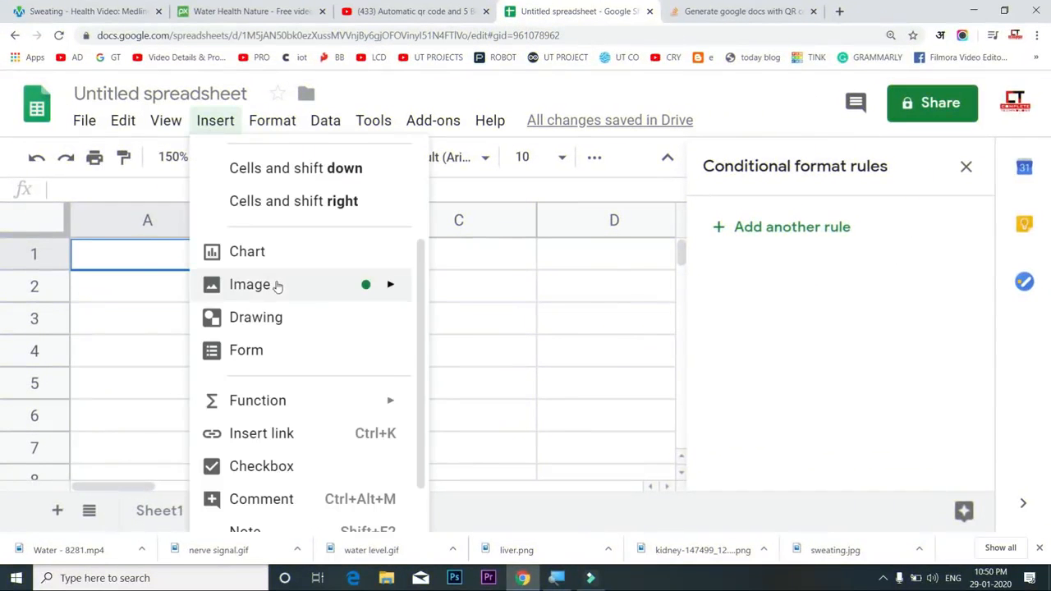
pyautogui.moveTo(285, 299)
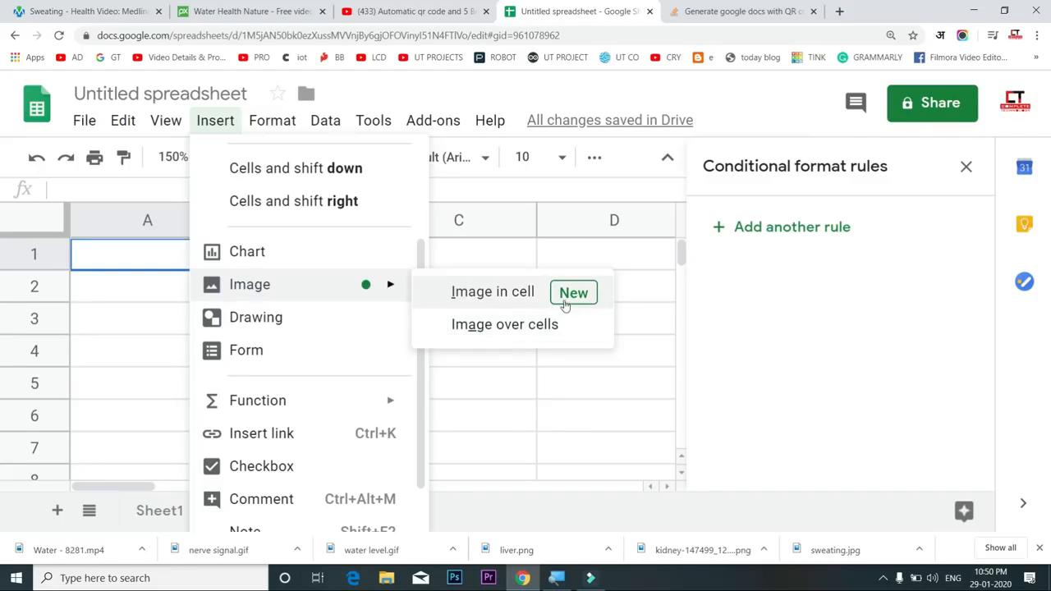
pyautogui.click(565, 299)
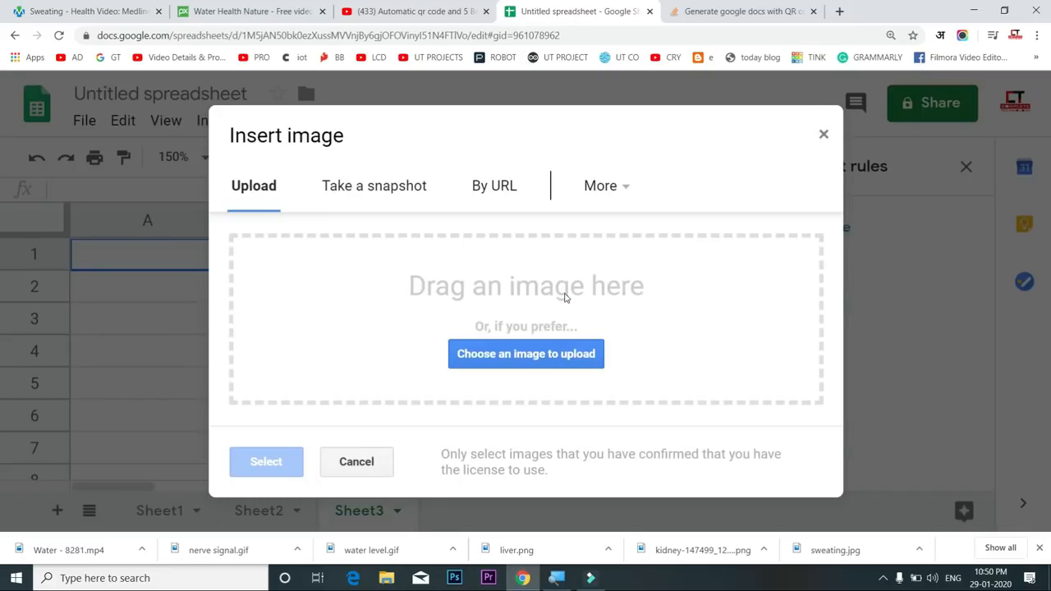
pyautogui.click(511, 356)
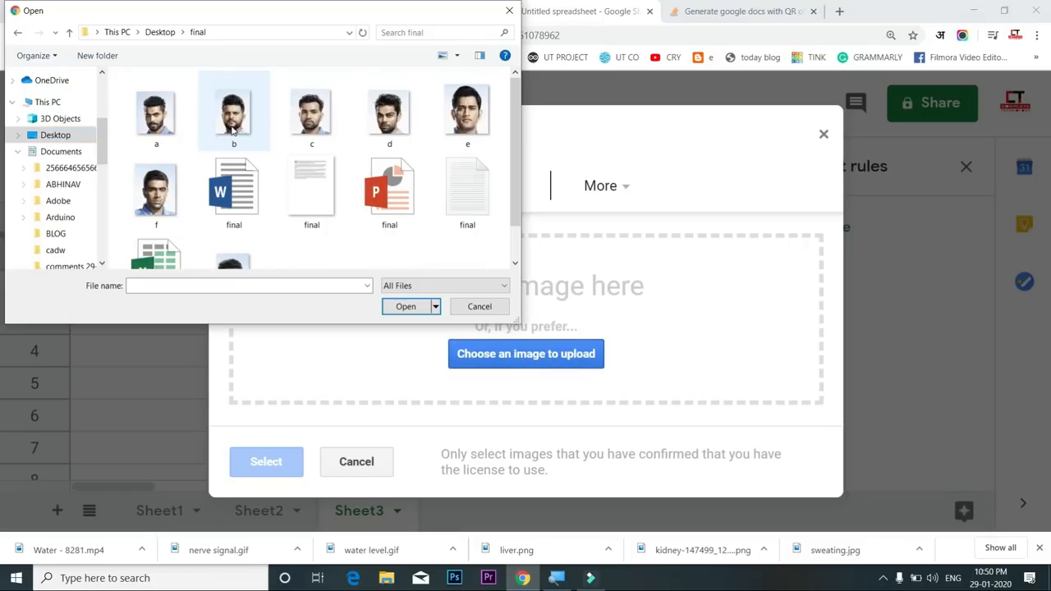
pyautogui.click(322, 123)
pyautogui.click(406, 308)
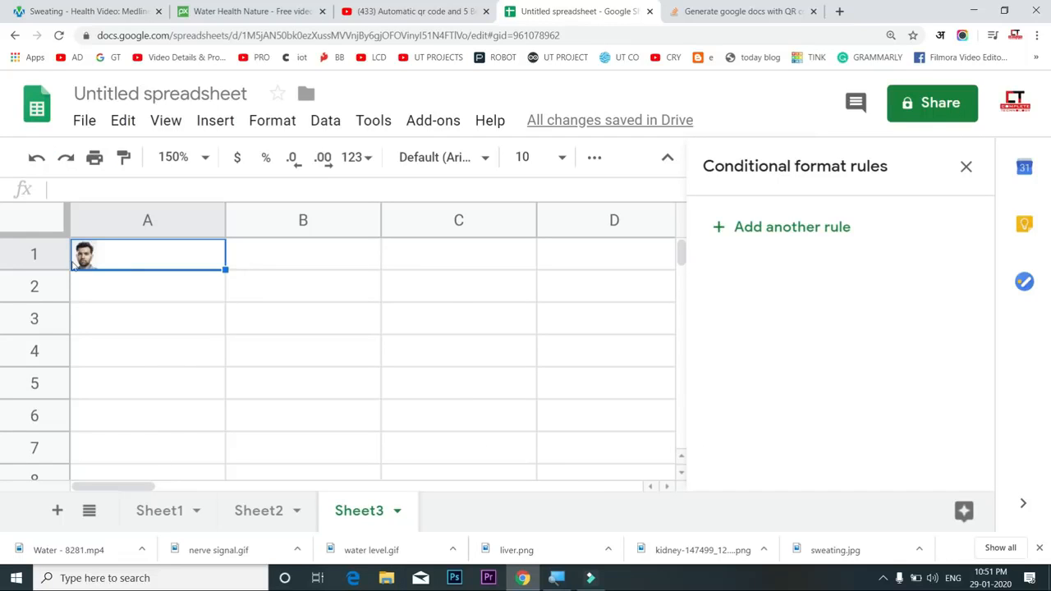
# Make row 1 taller to enlarge the in-cell image and move the image from A1 to B1
pyautogui.moveTo(39, 270); pyautogui.dragTo(35, 359)
pyautogui.click(271, 298)
pyautogui.click(161, 305)
pyautogui.moveTo(212, 359); pyautogui.dragTo(359, 356)
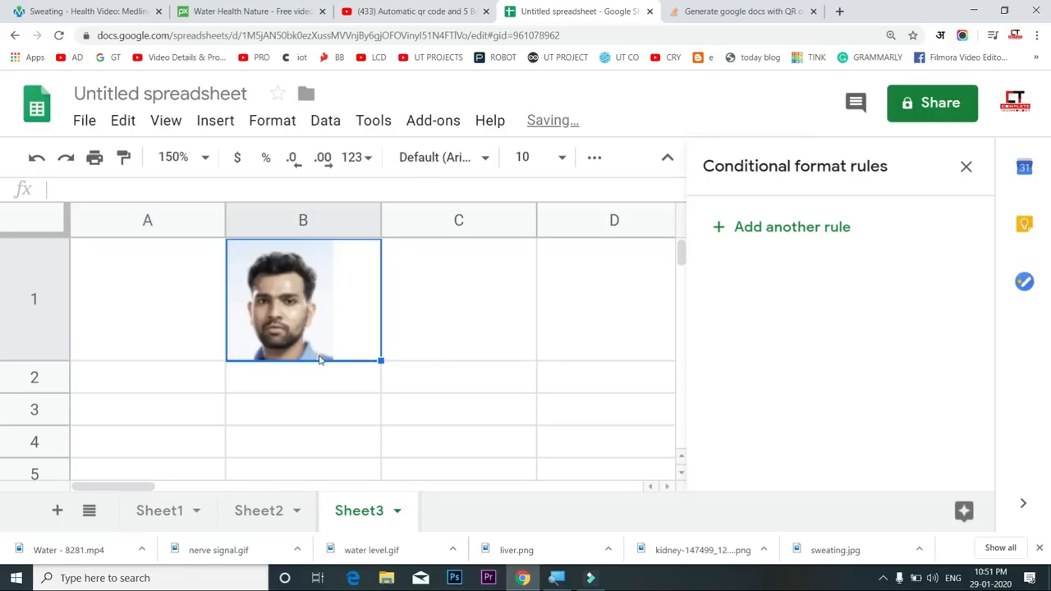
# Enter ROHIT SHARMA in cell A1 and widen column A to fit the name
pyautogui.click(173, 307)
pyautogui.write('roh')
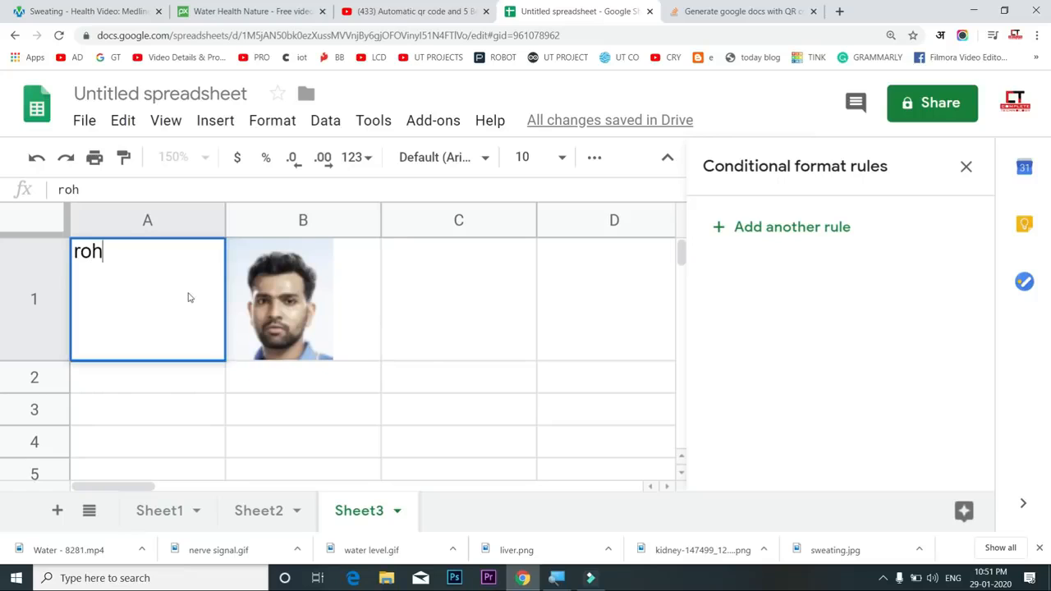
pyautogui.press('BackSpace')
pyautogui.press('BackSpace')
pyautogui.press('BackSpace')
pyautogui.write('ROHIT SHARMA')
pyautogui.press('Tab')
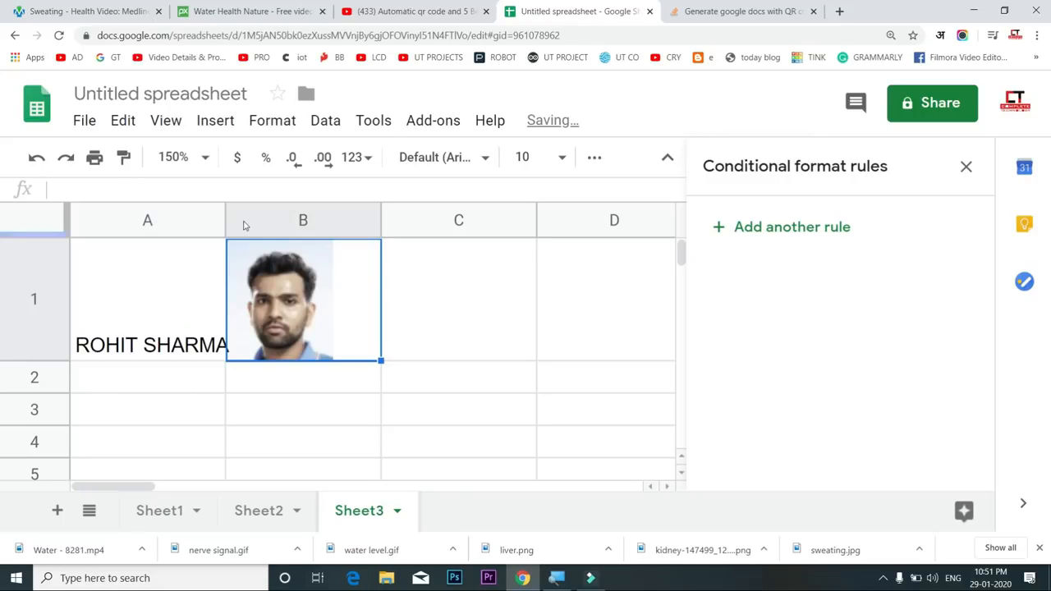
pyautogui.moveTo(229, 221); pyautogui.dragTo(254, 222)
# Insert image d over the cells, starting from cell B2
pyautogui.click(358, 385)
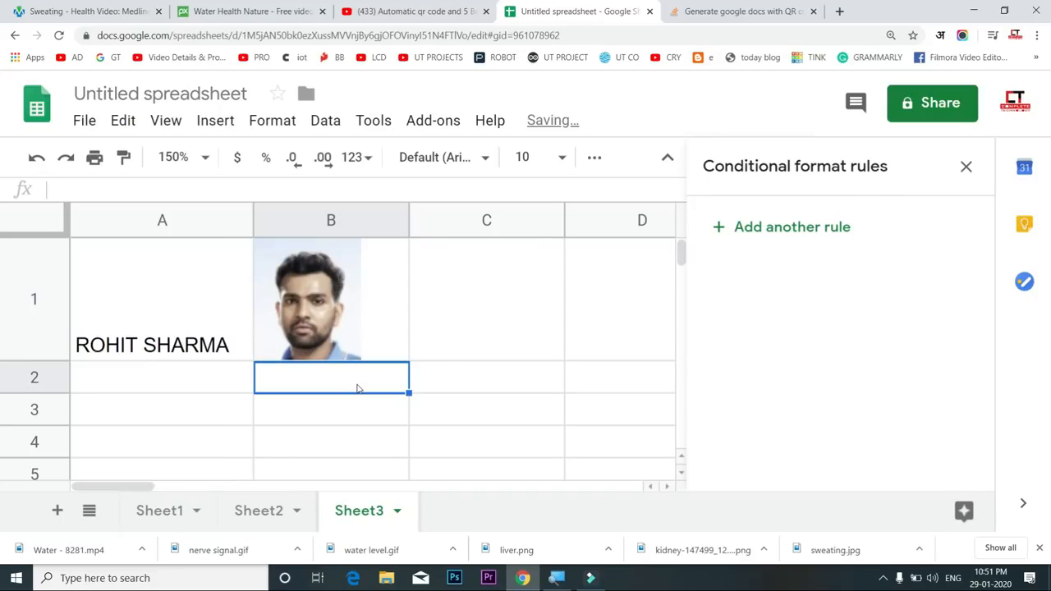
pyautogui.click(215, 121)
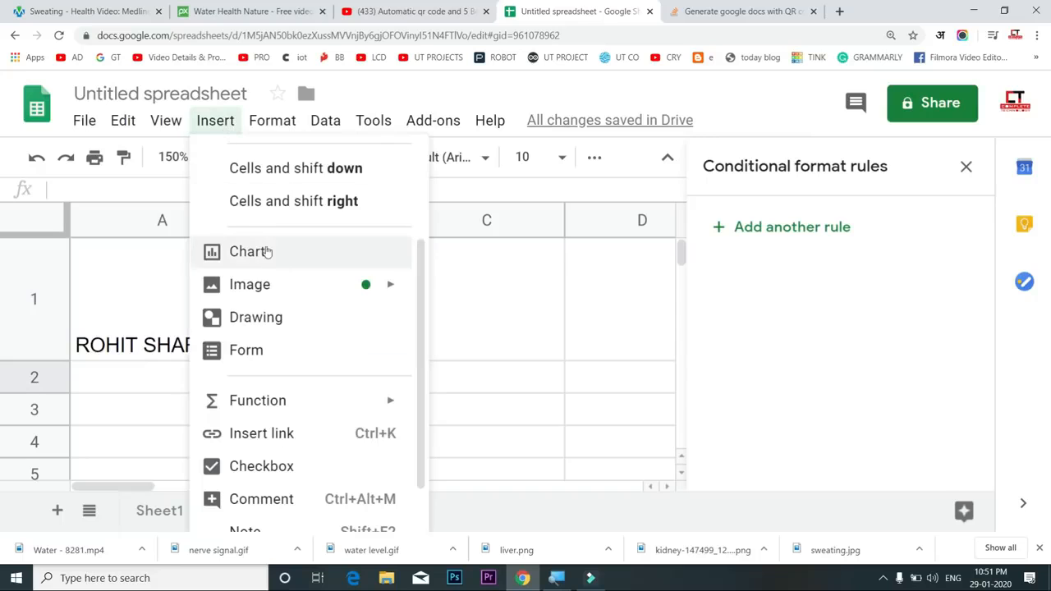
pyautogui.moveTo(306, 289)
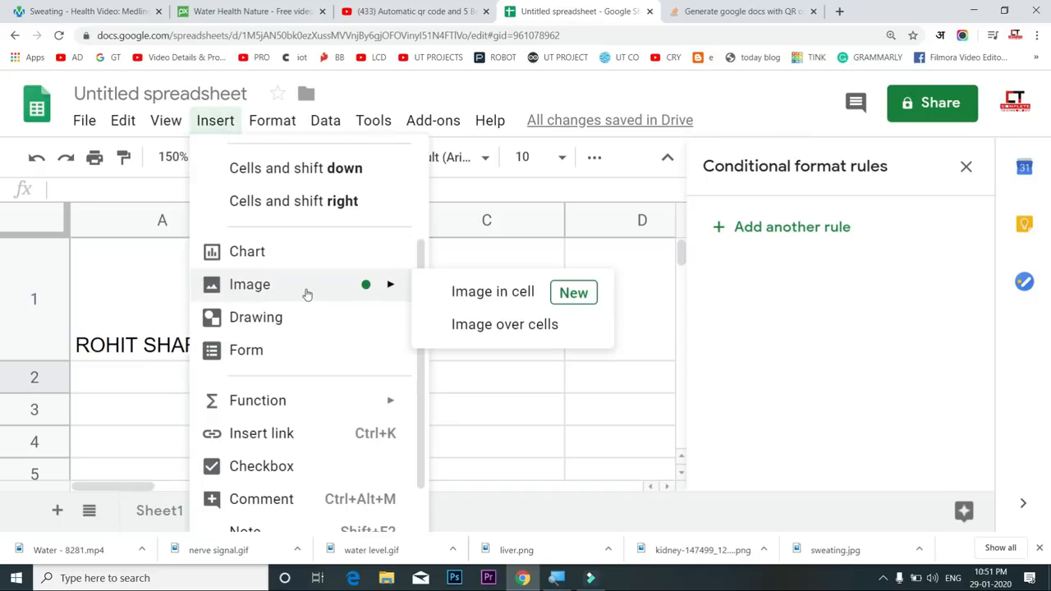
pyautogui.click(470, 326)
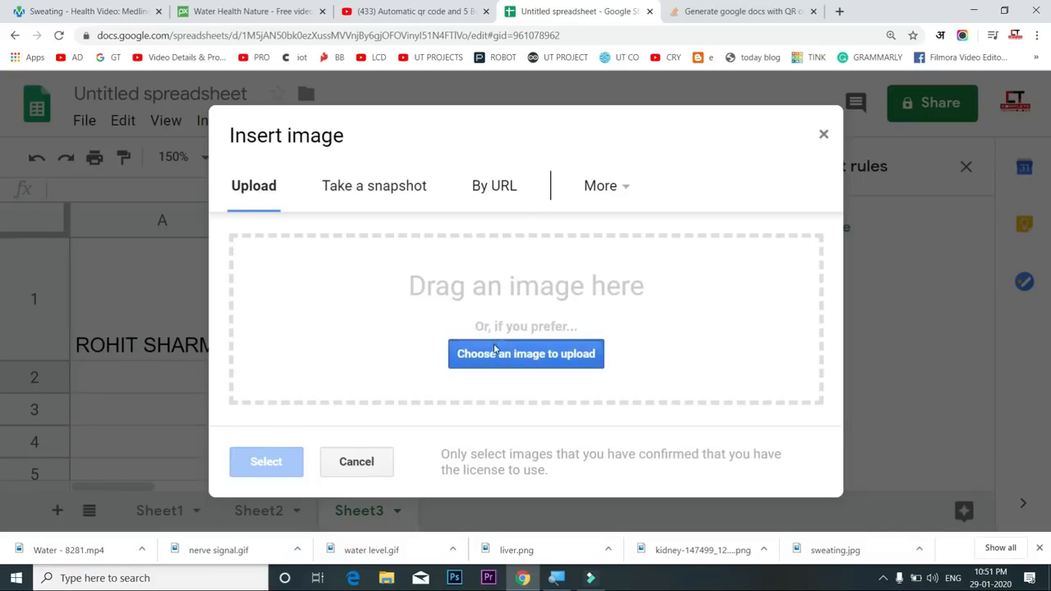
pyautogui.click(495, 352)
pyautogui.doubleClick(388, 123)
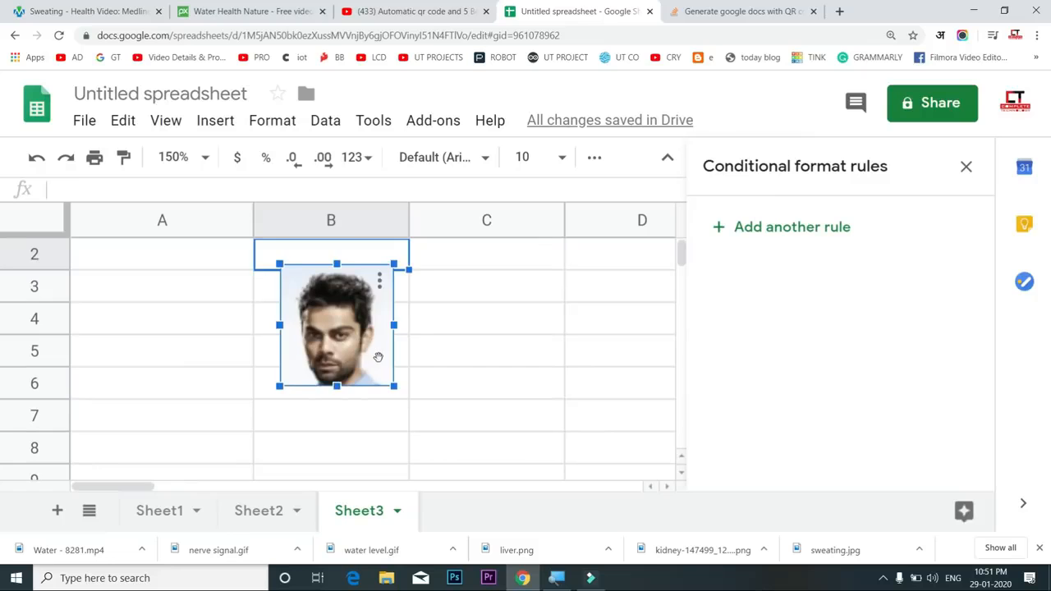
# Move the floating image up beside the in-cell image and enlarge it across columns C and D
pyautogui.moveTo(379, 357); pyautogui.dragTo(499, 345)
pyautogui.scroll(1, 498, 351)
pyautogui.moveTo(480, 399); pyautogui.dragTo(520, 262)
pyautogui.moveTo(544, 391); pyautogui.dragTo(611, 460)
pyautogui.click(82, 311)
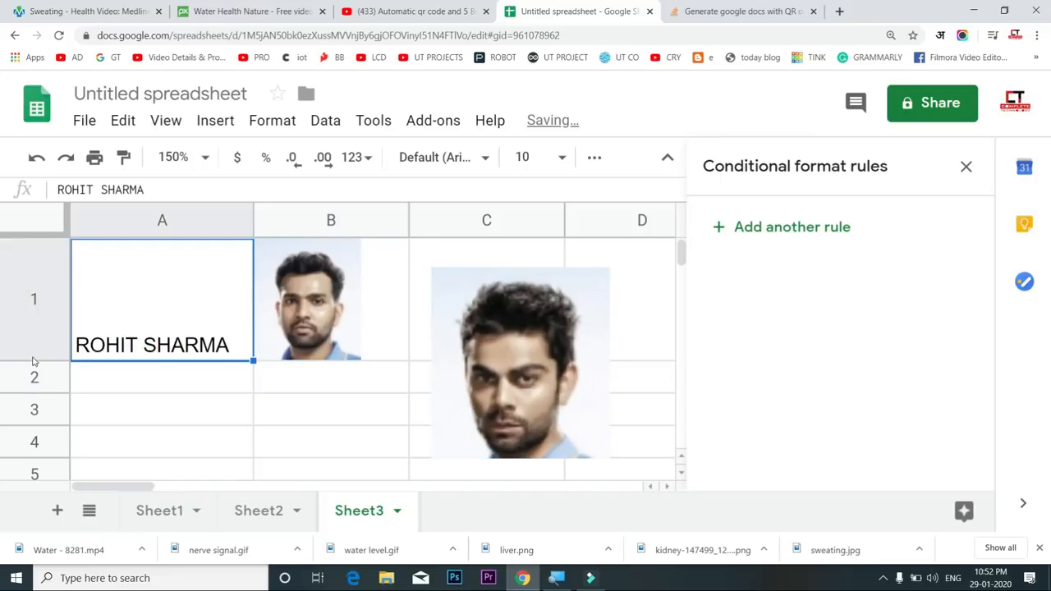
# Reduce the height of row 1, then shrink the floating image and place it at the start of column C beside that row
pyautogui.moveTo(43, 358); pyautogui.dragTo(43, 317)
pyautogui.click(566, 326)
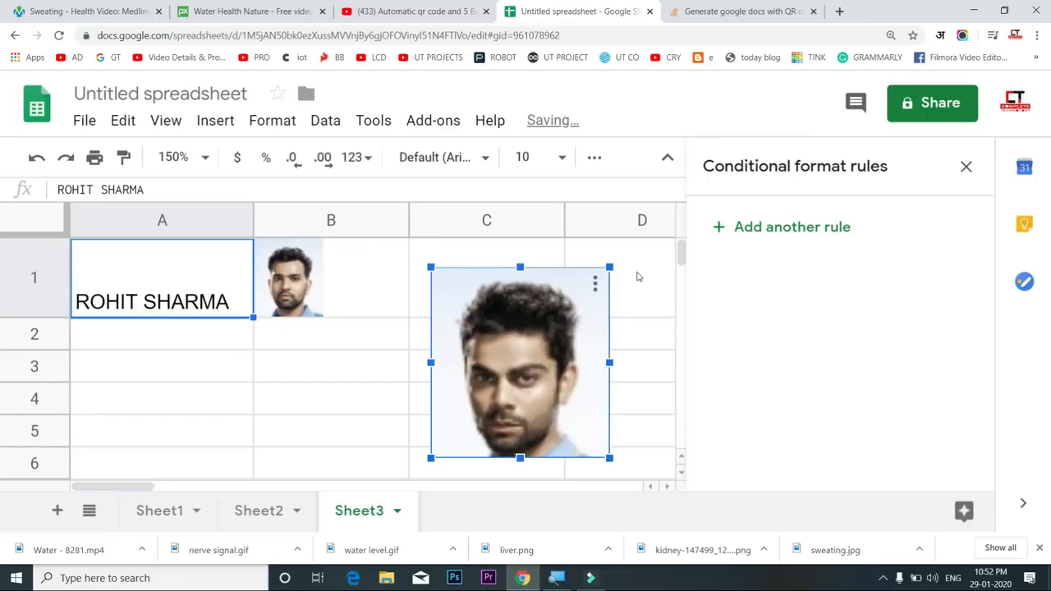
pyautogui.moveTo(609, 267); pyautogui.dragTo(486, 399)
pyautogui.moveTo(440, 435); pyautogui.dragTo(356, 281)
pyautogui.moveTo(403, 305); pyautogui.dragTo(468, 295)
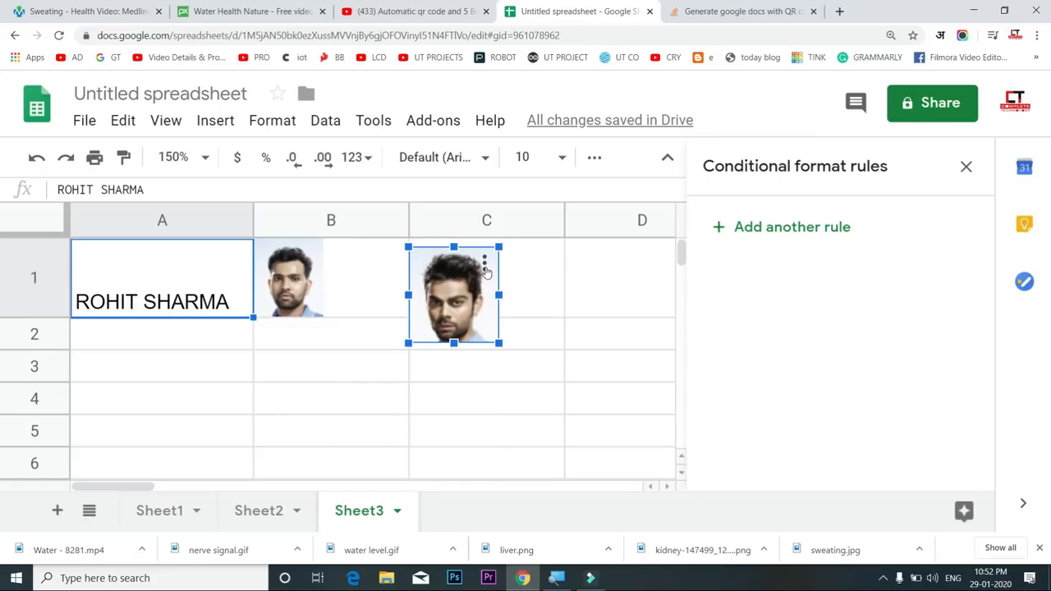
# Delete the floating image placed over column C and select cell B1 with the in-cell image
pyautogui.click(484, 268)
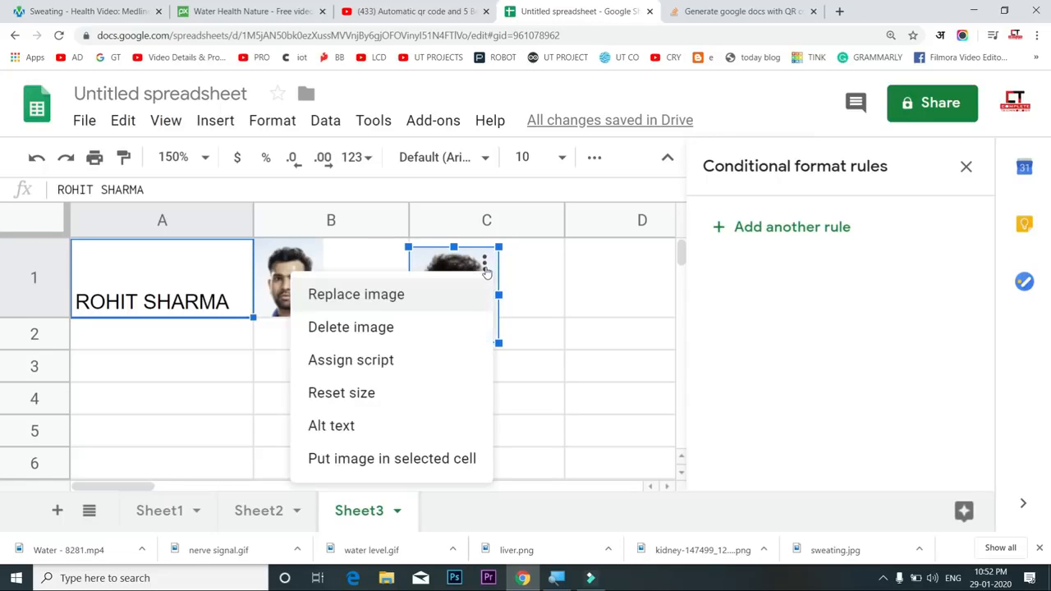
pyautogui.click(379, 328)
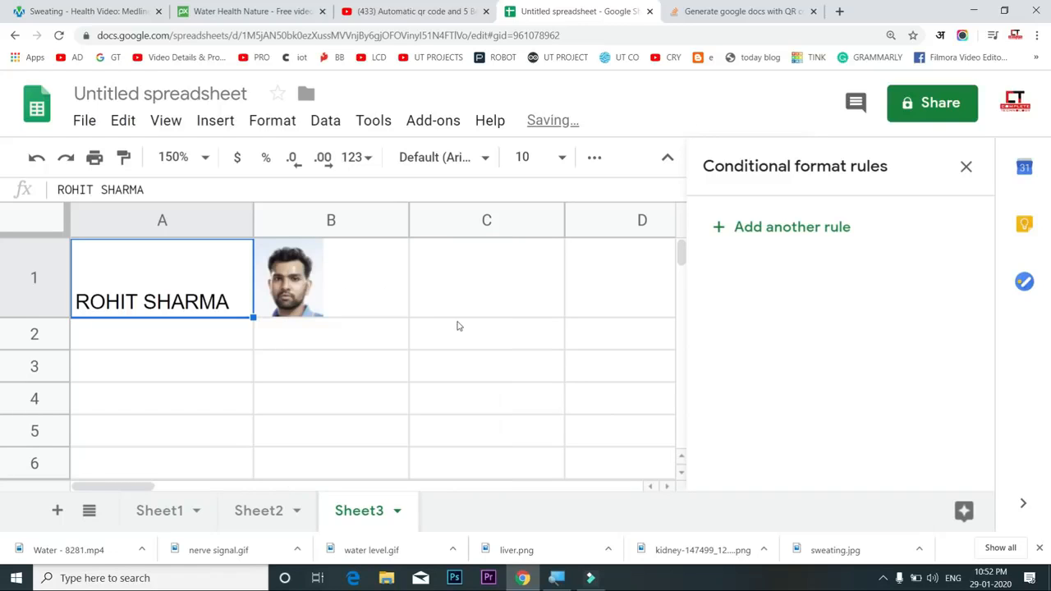
pyautogui.click(370, 293)
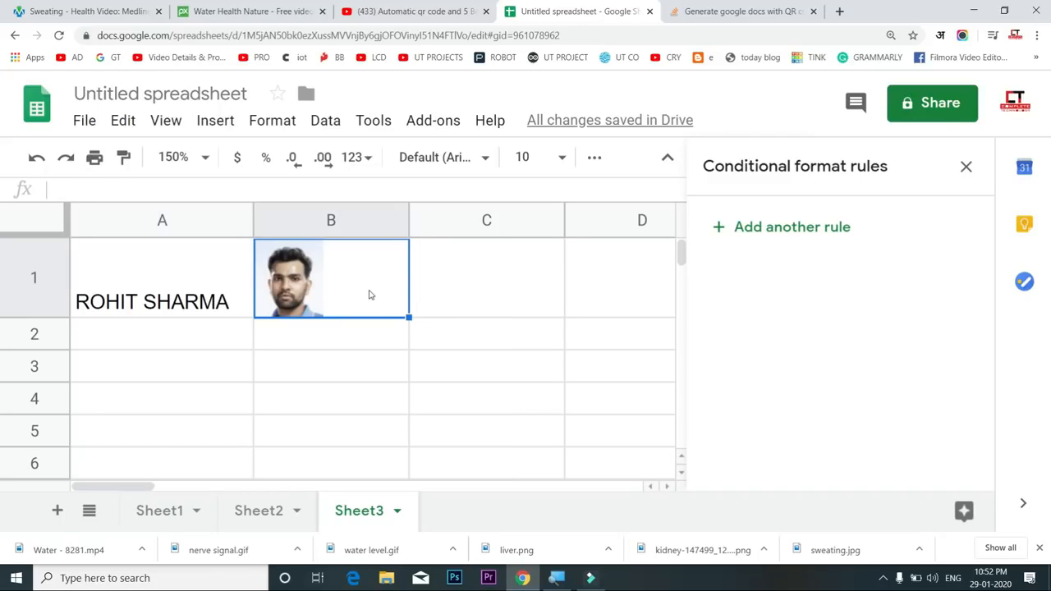
pyautogui.moveTo(381, 288); pyautogui.dragTo(78, 289)
pyautogui.click(355, 303)
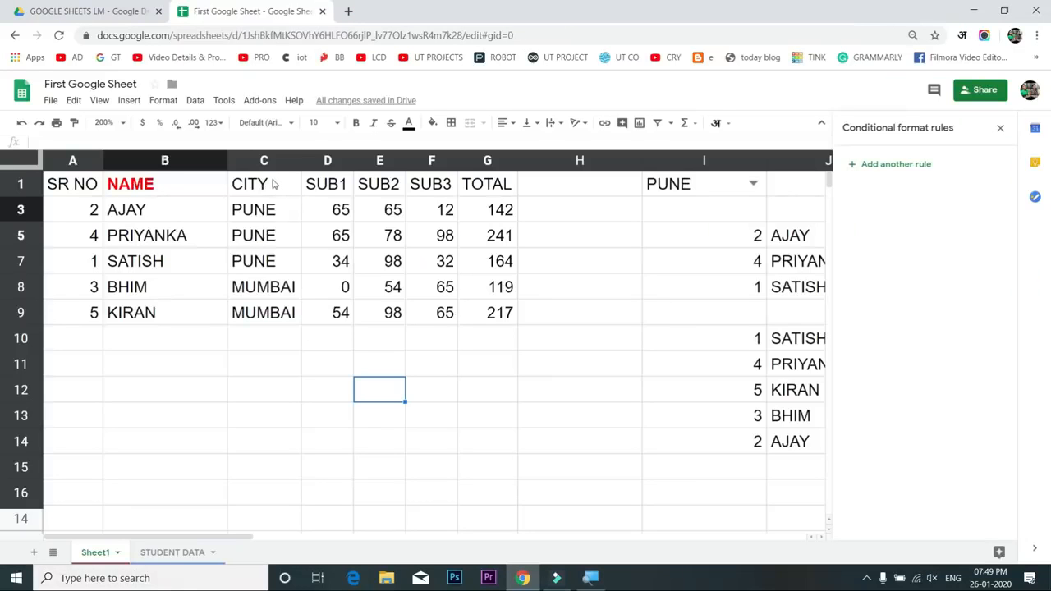
# Try removing duplicates from the CITY column alone, treating its first row as a header, and undo the removal
pyautogui.click(270, 161)
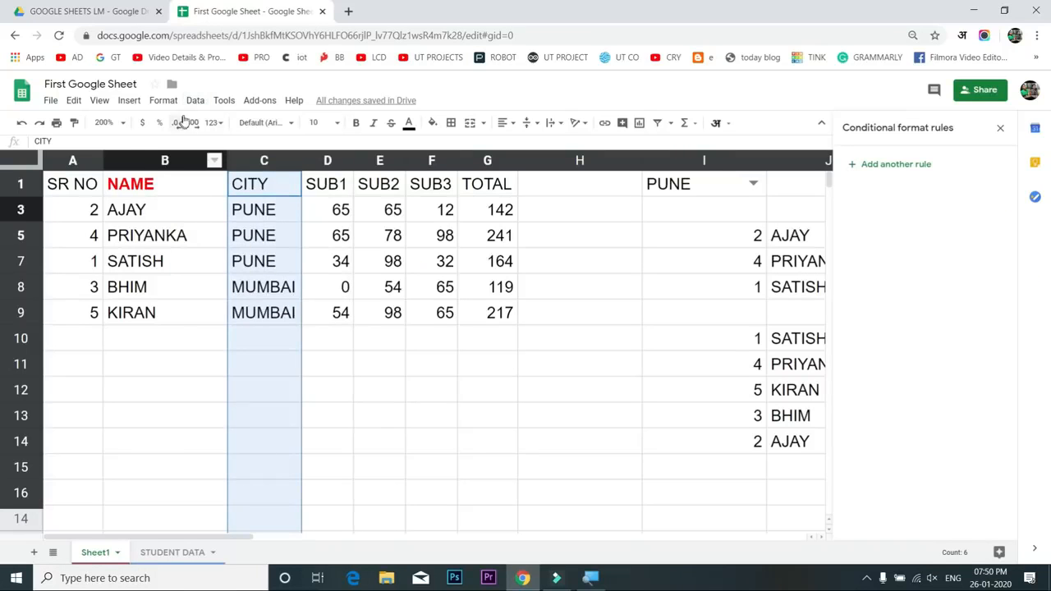
pyautogui.click(195, 102)
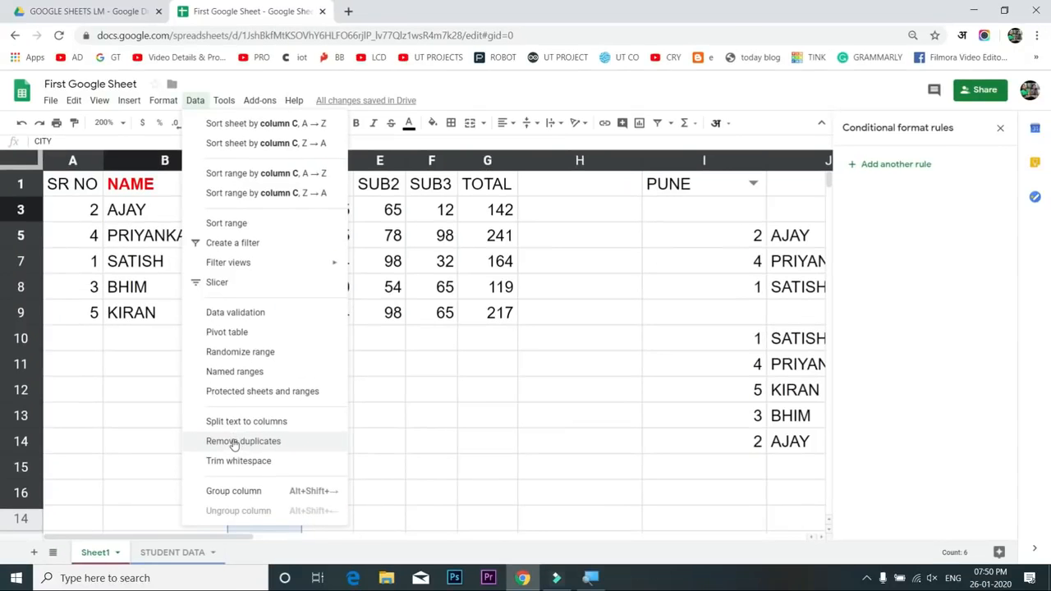
pyautogui.click(234, 442)
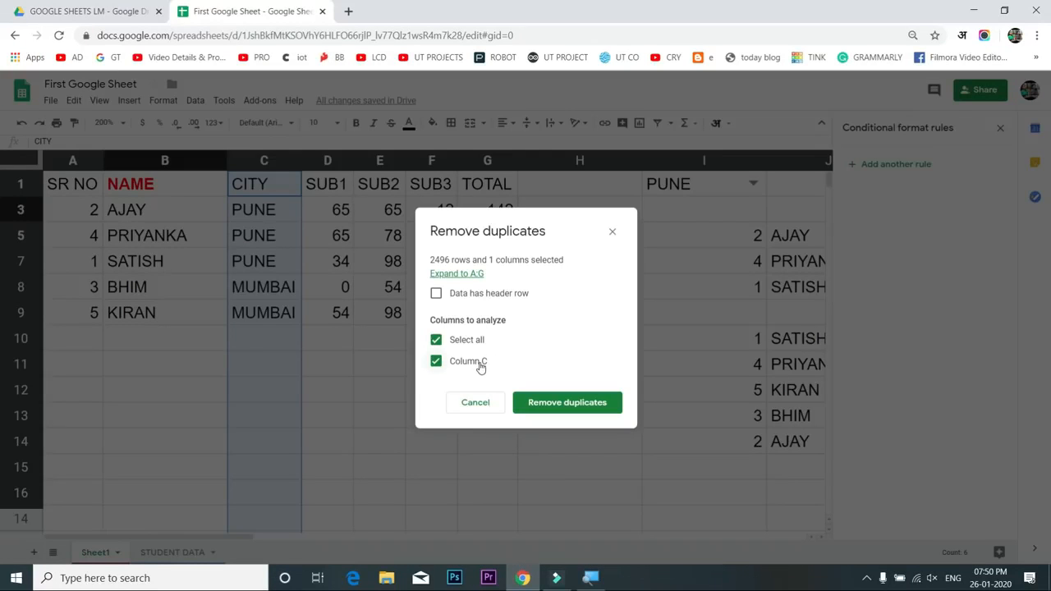
pyautogui.click(440, 300)
pyautogui.click(568, 404)
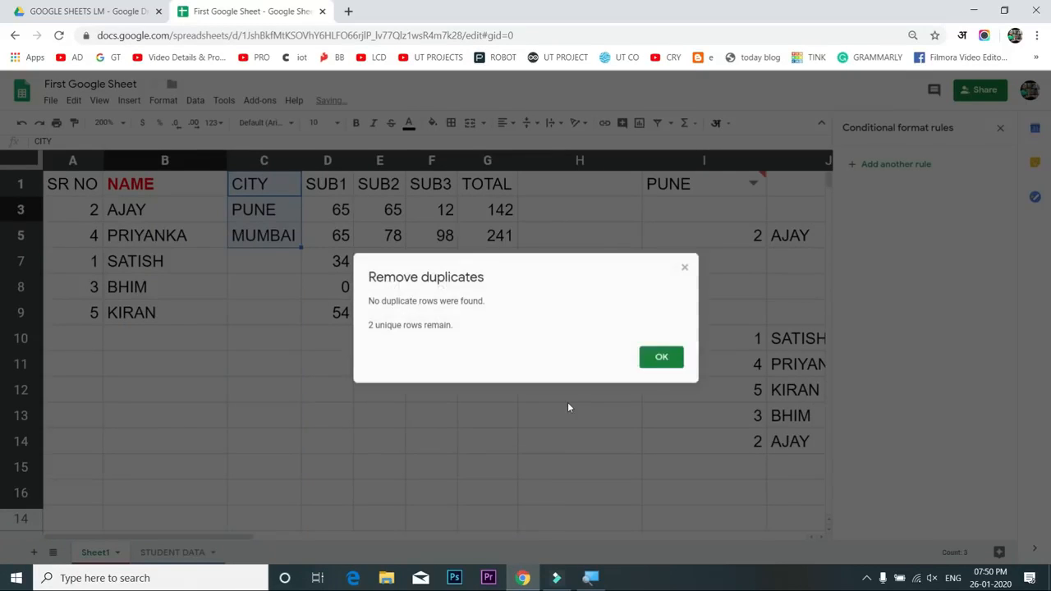
pyautogui.click(661, 360)
pyautogui.hotkey('ctrl', 'z')
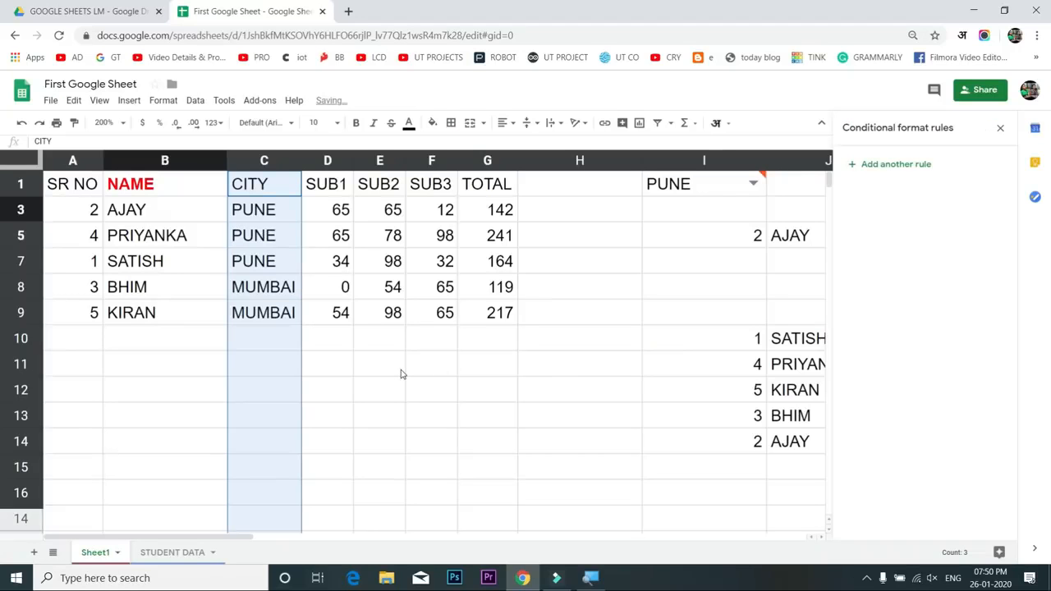
# Remove duplicate rows from the whole table, SR NO to TOTAL, with a header row and only Column C - CITY analyzed
pyautogui.click(90, 187)
pyautogui.moveTo(90, 187); pyautogui.dragTo(502, 313)
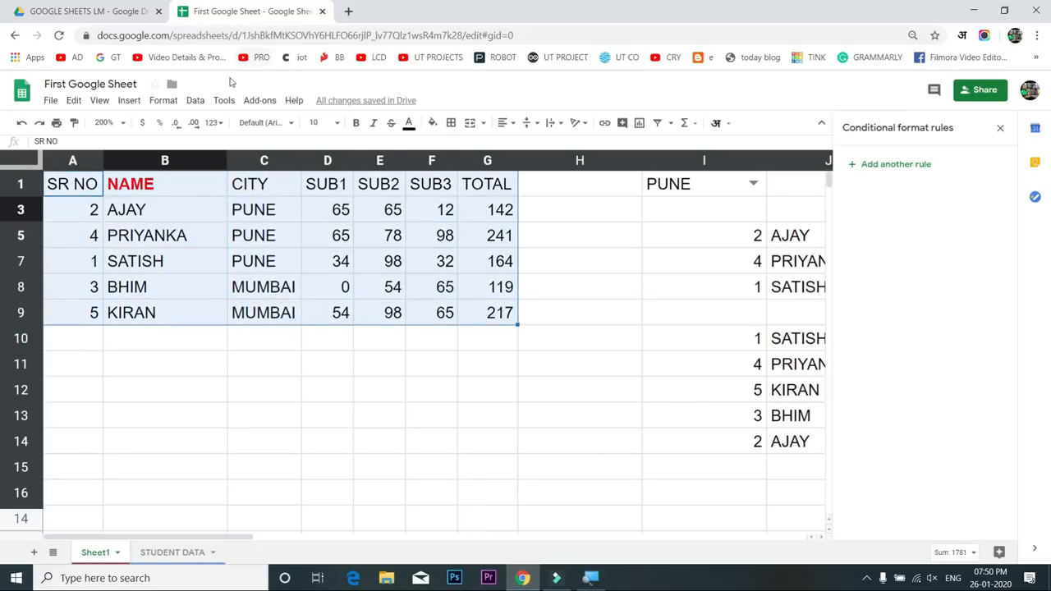
pyautogui.click(194, 100)
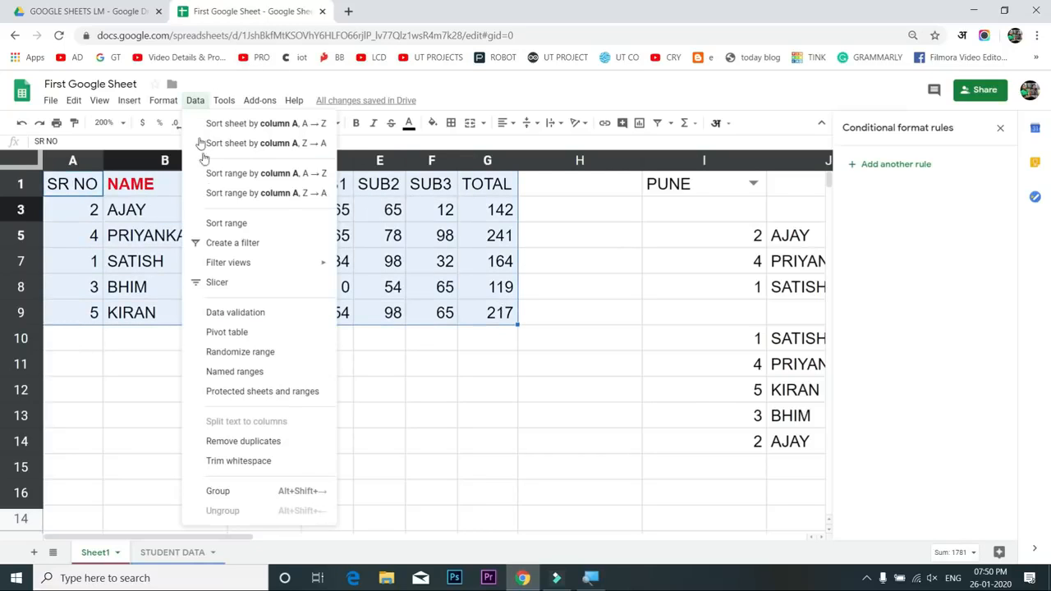
pyautogui.click(249, 441)
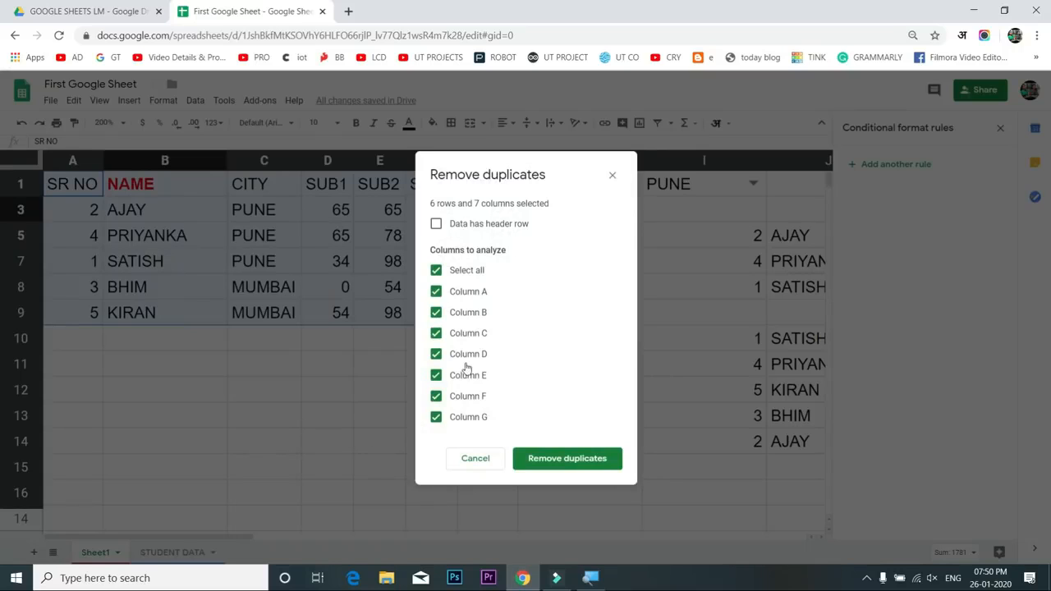
pyautogui.click(436, 227)
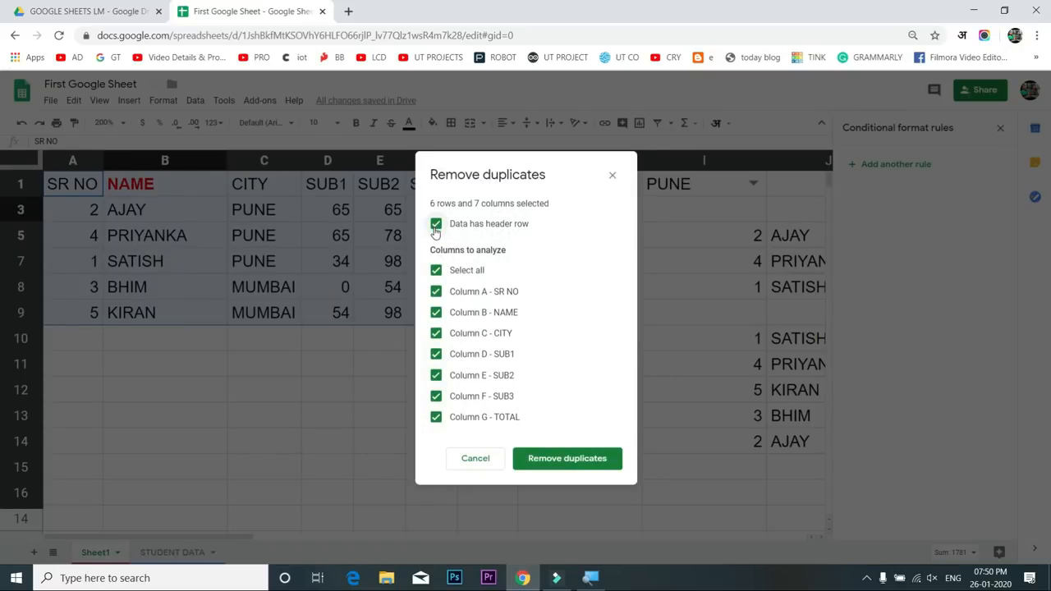
pyautogui.click(437, 273)
pyautogui.click(436, 273)
pyautogui.click(437, 272)
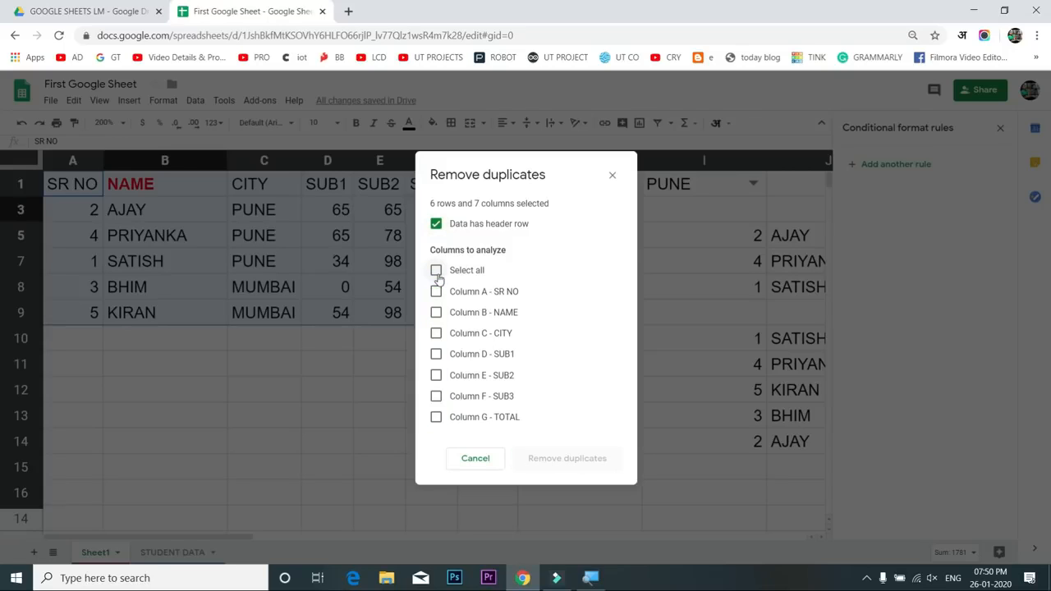
pyautogui.click(436, 334)
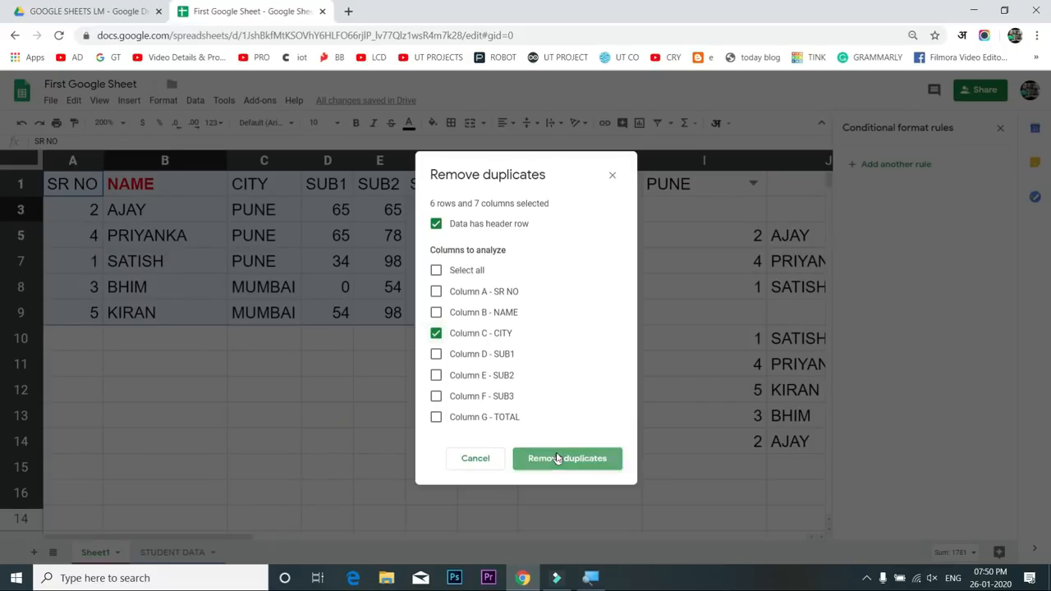
pyautogui.click(559, 459)
pyautogui.click(665, 357)
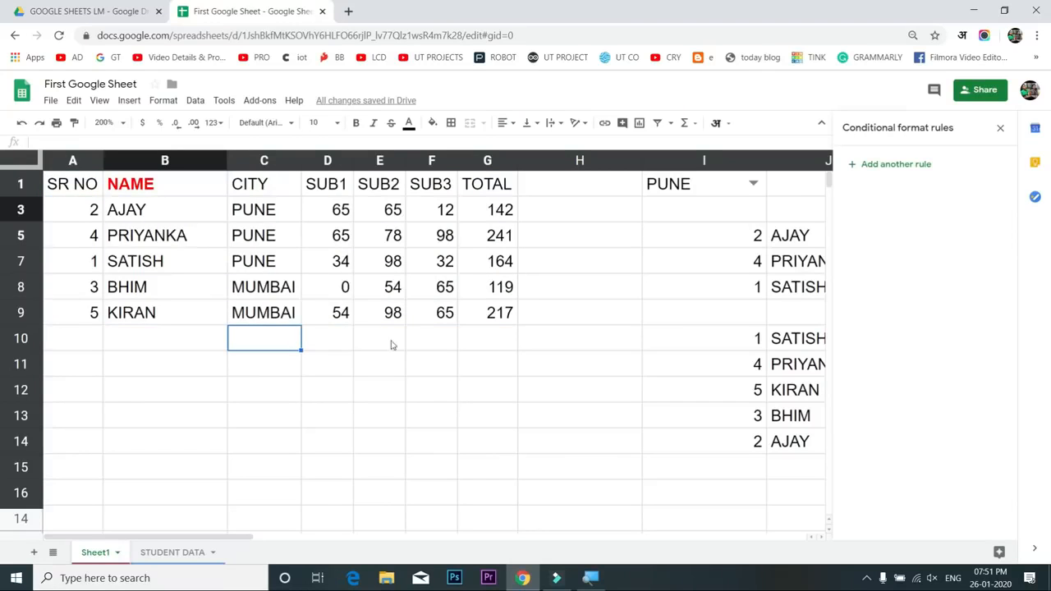
# Start a protection on Sheet1 described as LOCK DATA and make it apply to a range instead of the sheet
pyautogui.click(116, 553)
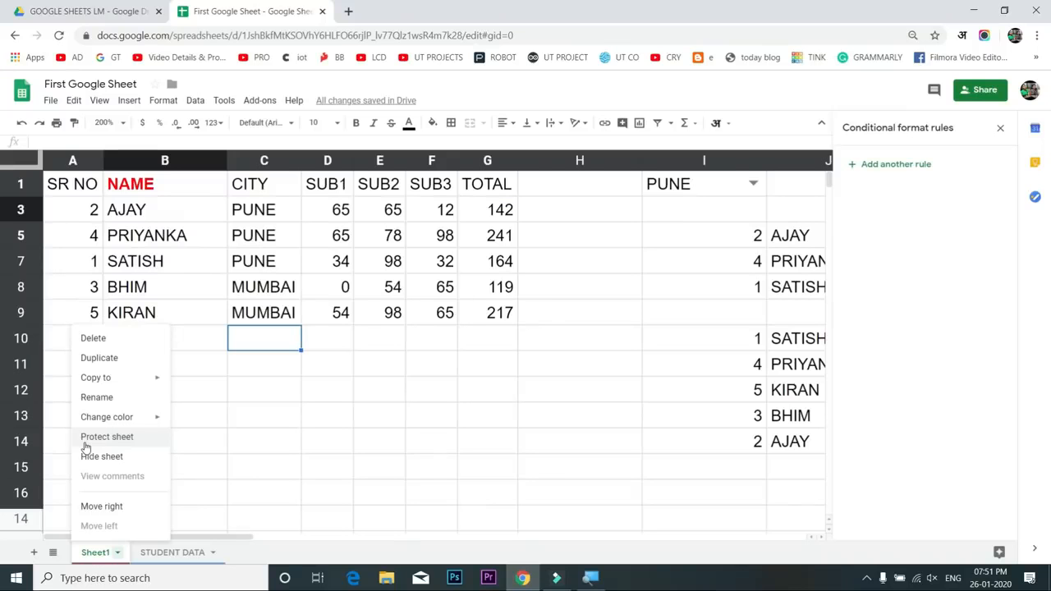
pyautogui.click(105, 436)
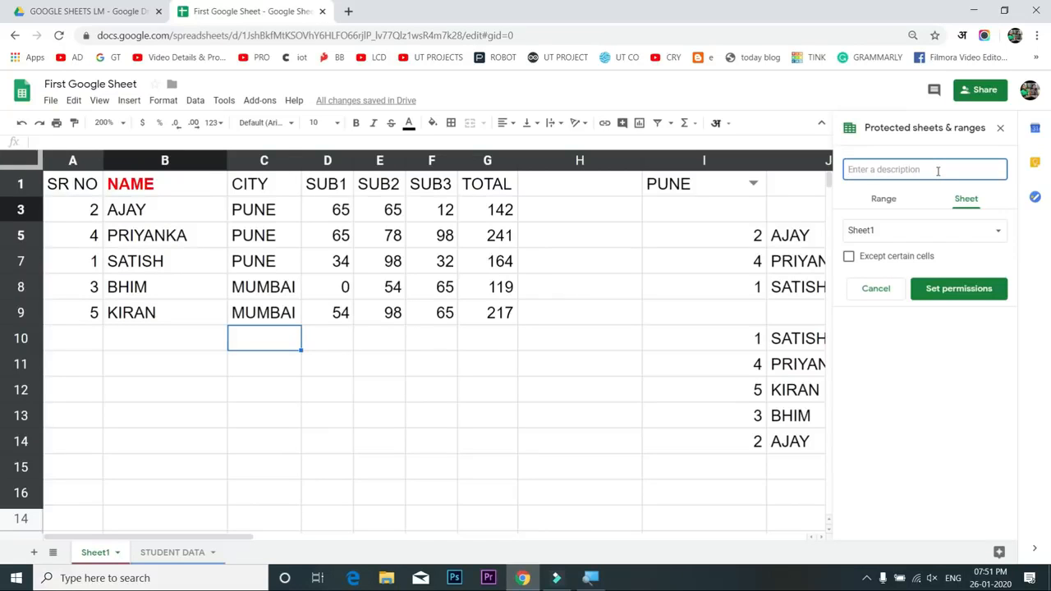
pyautogui.write('LOCK DATA')
pyautogui.click(890, 200)
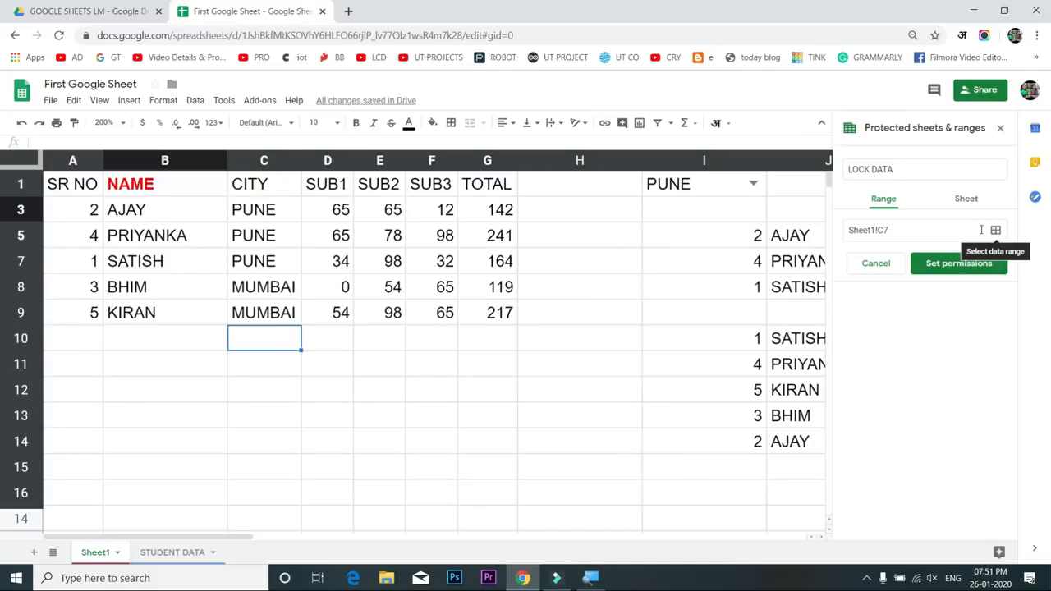
pyautogui.click(944, 229)
pyautogui.click(838, 223)
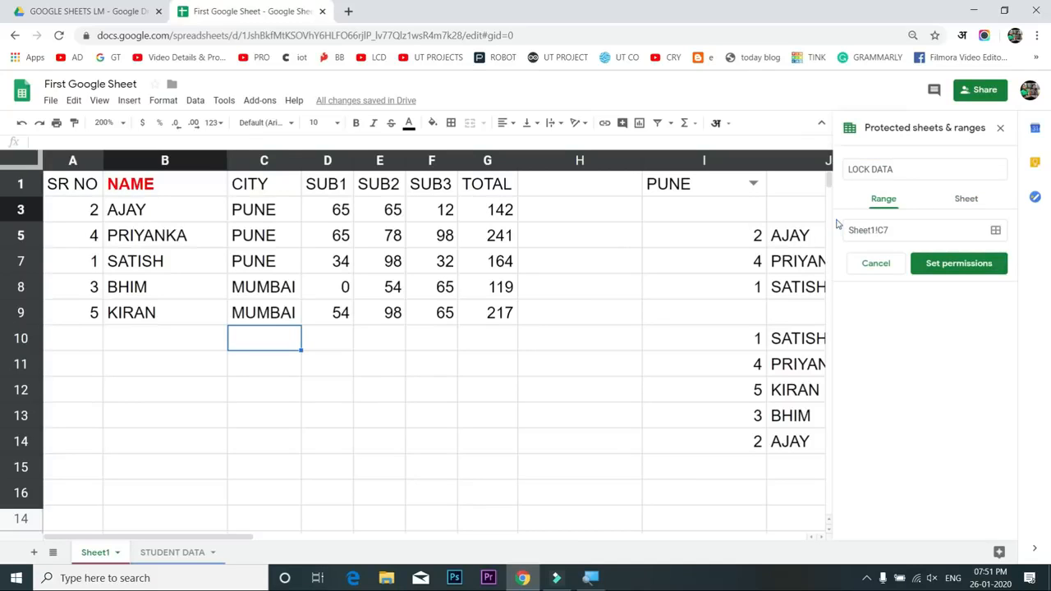
pyautogui.click(898, 229)
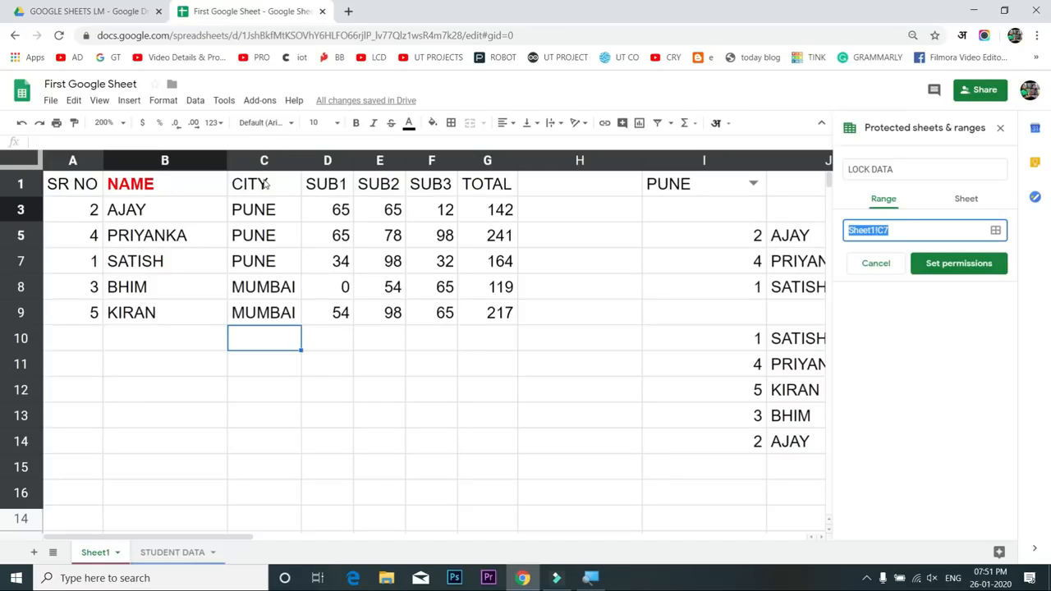
pyautogui.moveTo(317, 188); pyautogui.dragTo(457, 322)
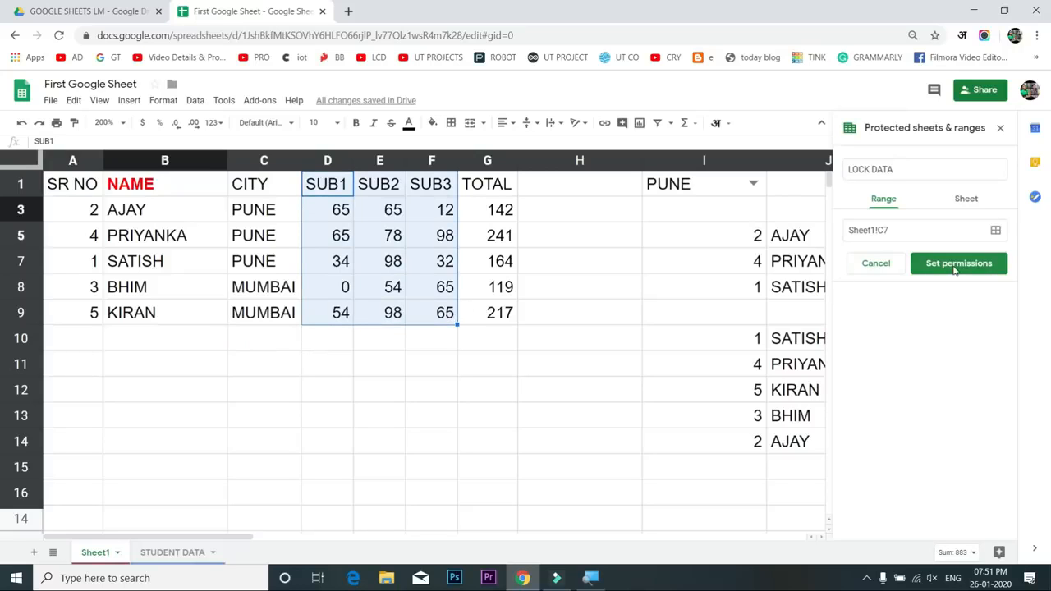
pyautogui.click(898, 233)
pyautogui.moveTo(905, 232); pyautogui.dragTo(876, 234)
pyautogui.click(828, 231)
# Clear the protection's range and pick Sheet1!D1:F6, covering the SUB1 to SUB3 columns, as the new one
pyautogui.click(909, 234)
pyautogui.press('BackSpace')
pyautogui.press('BackSpace')
pyautogui.press('BackSpace')
pyautogui.press('BackSpace')
pyautogui.press('BackSpace')
pyautogui.press('BackSpace')
pyautogui.press('BackSpace')
pyautogui.press('BackSpace')
pyautogui.press('BackSpace')
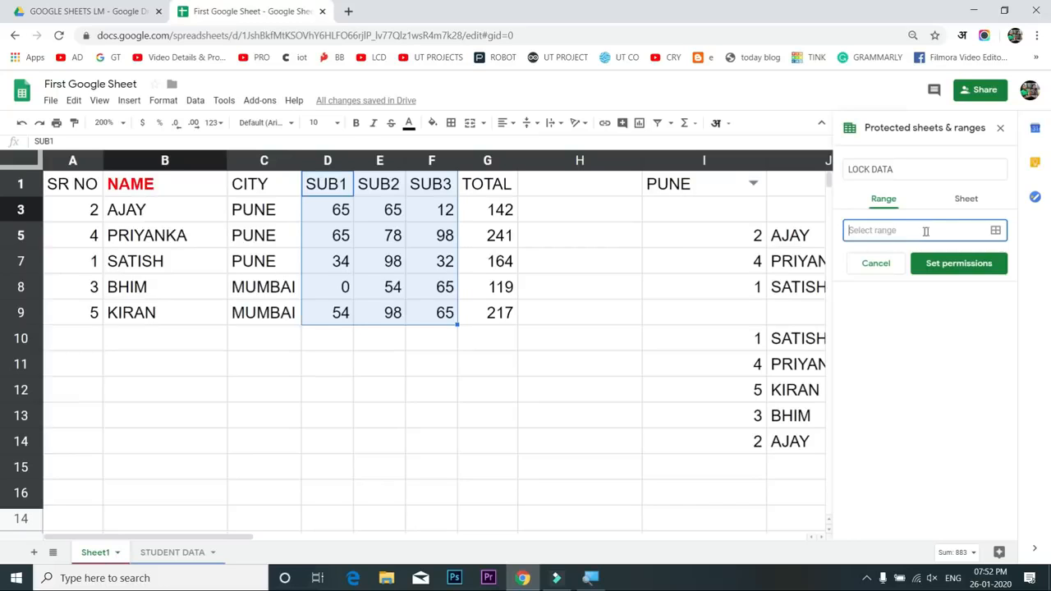
pyautogui.click(995, 232)
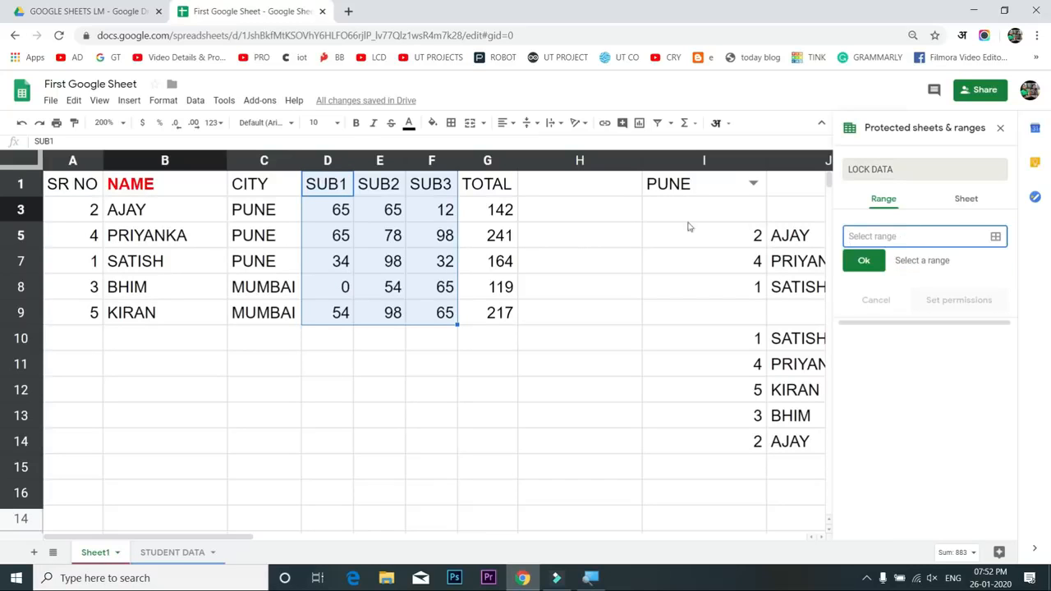
pyautogui.moveTo(345, 190); pyautogui.dragTo(447, 317)
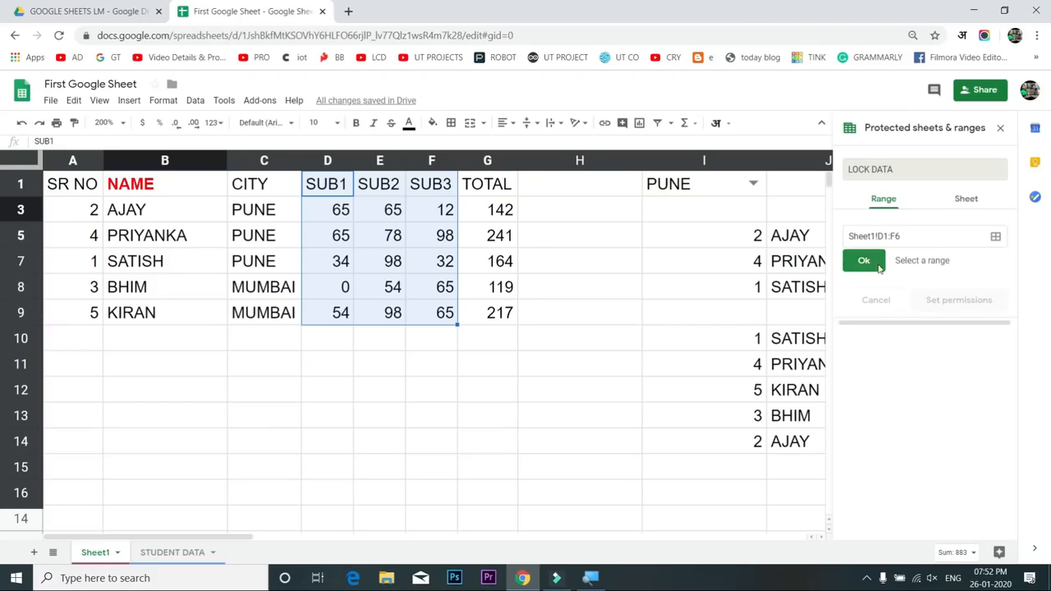
pyautogui.click(877, 263)
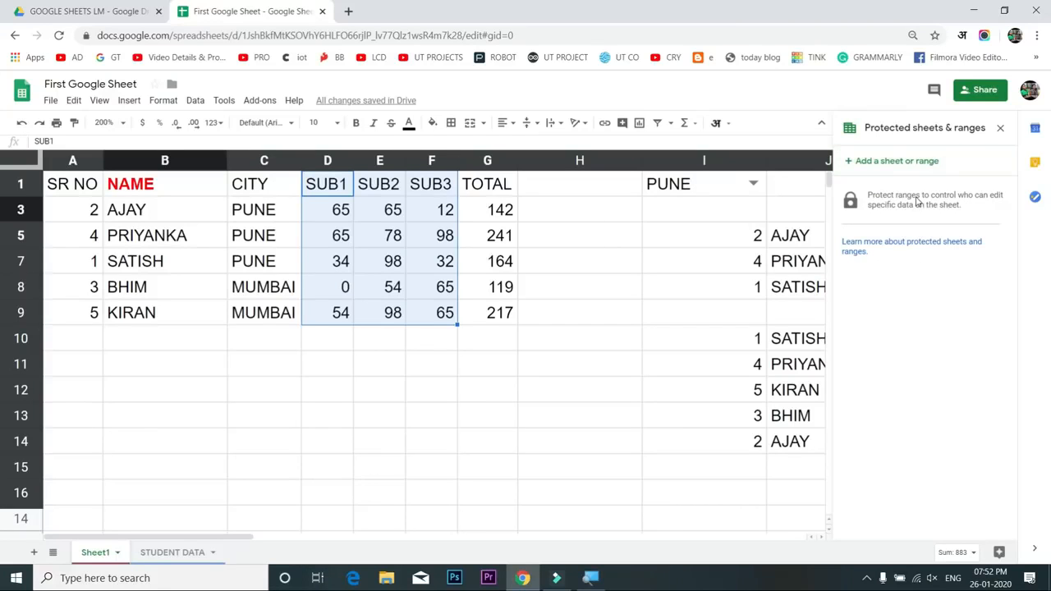
# Try to clear the SUB2 mark in row 5
pyautogui.click(392, 238)
pyautogui.press('Delete')
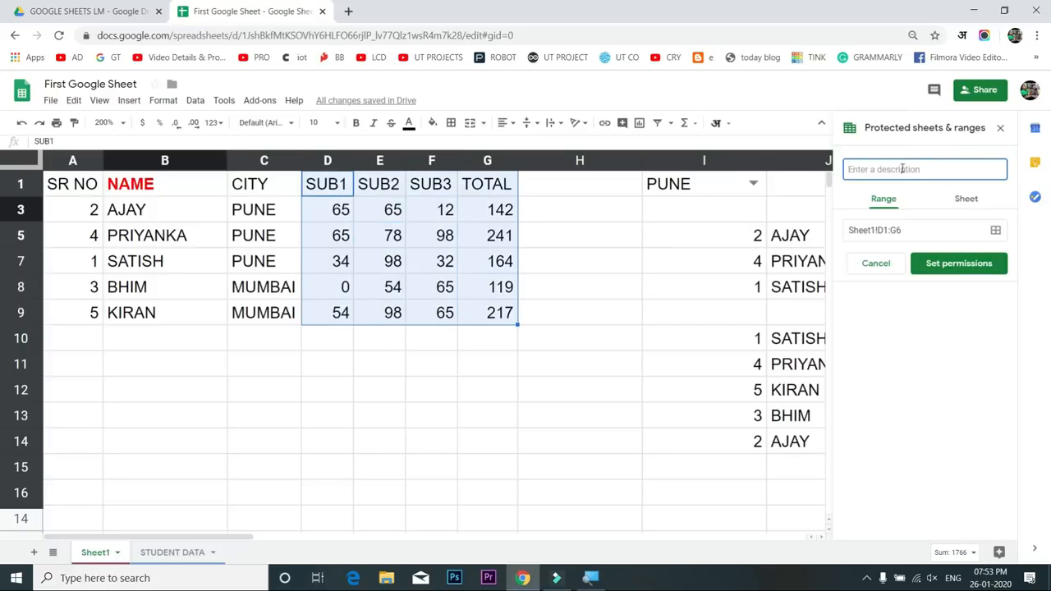
# Protect the range Sheet1!D1:G6 with the description LOCK DATA and open its editing permissions
pyautogui.write('LOCK DATA')
pyautogui.click(919, 233)
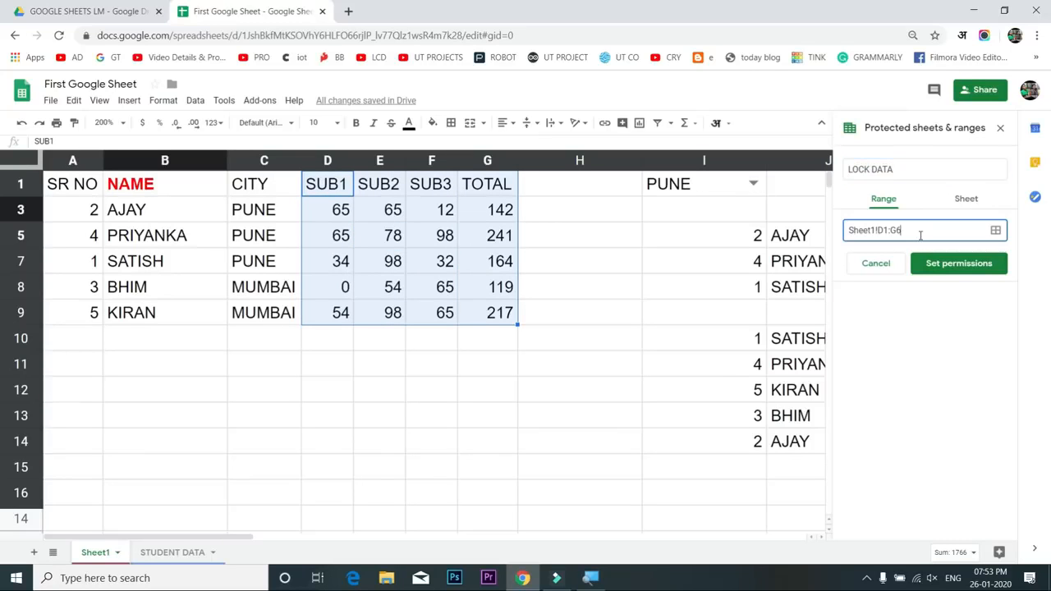
pyautogui.moveTo(922, 230); pyautogui.dragTo(848, 229)
pyautogui.click(959, 264)
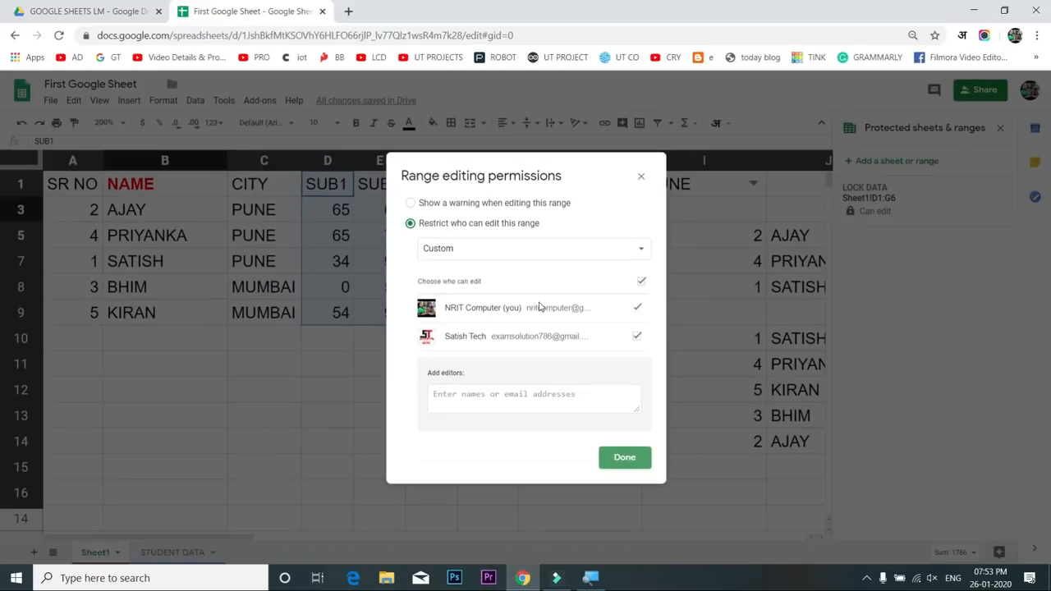
# Restrict editing of the range to Only you, trying the warning-only option before returning to the restriction
pyautogui.click(565, 251)
pyautogui.click(490, 233)
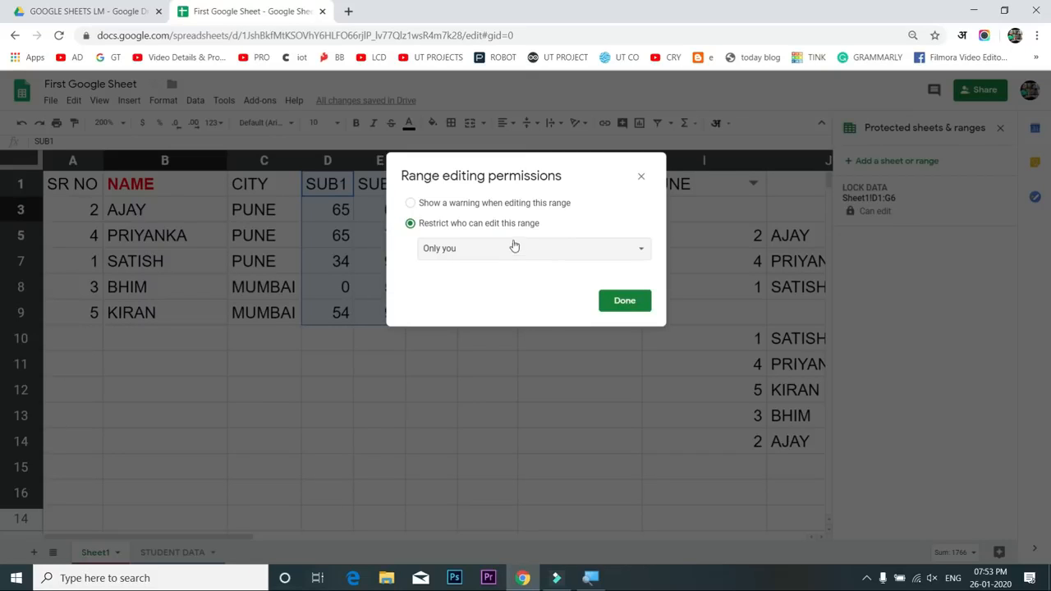
pyautogui.click(487, 204)
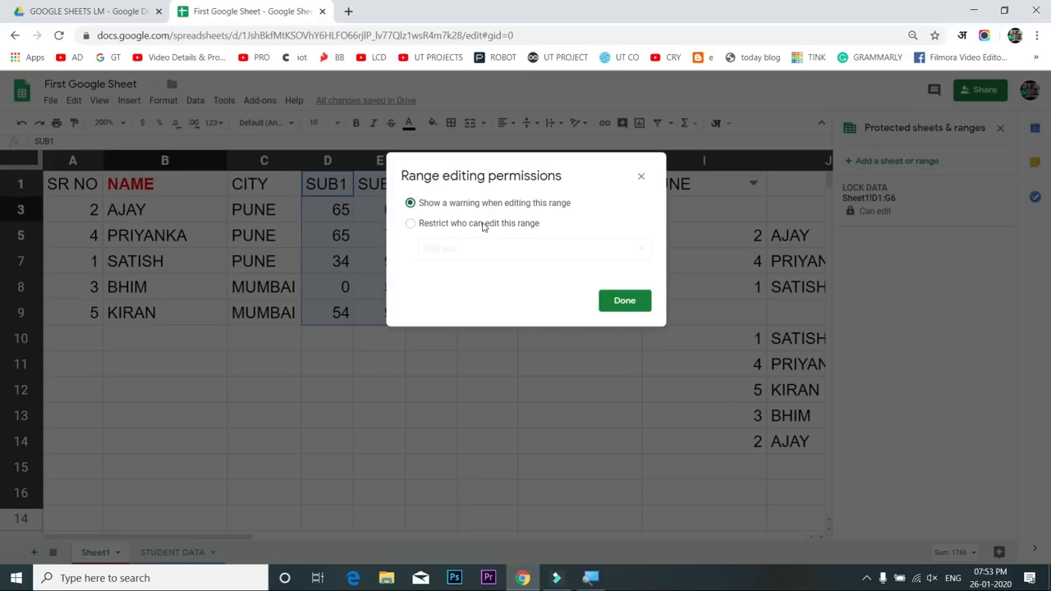
pyautogui.click(484, 231)
# Switch the range's editing restriction to Custom and deselect every editor except the owner
pyautogui.click(493, 250)
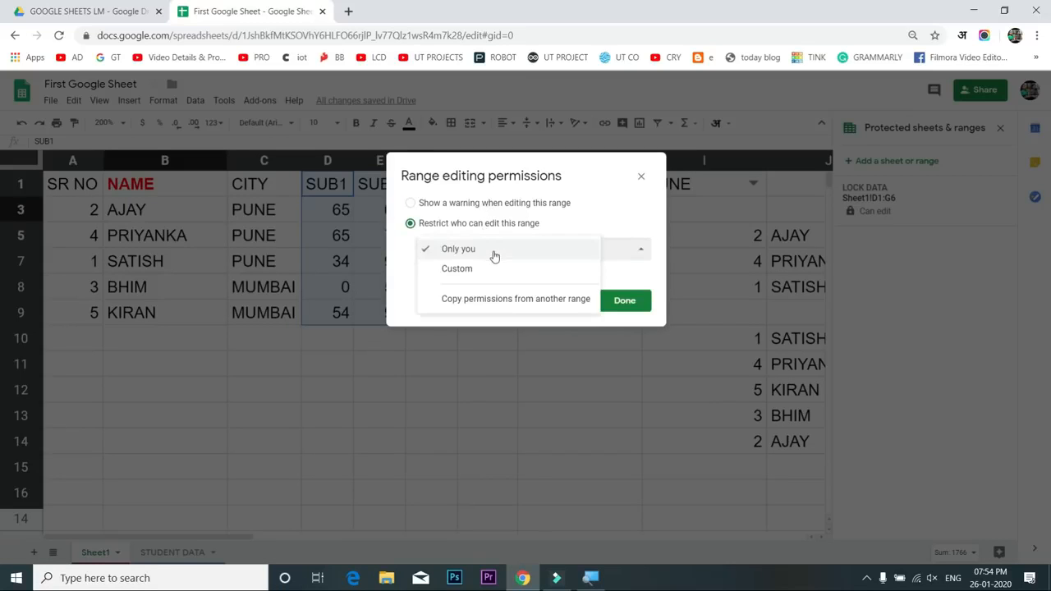
pyautogui.click(495, 264)
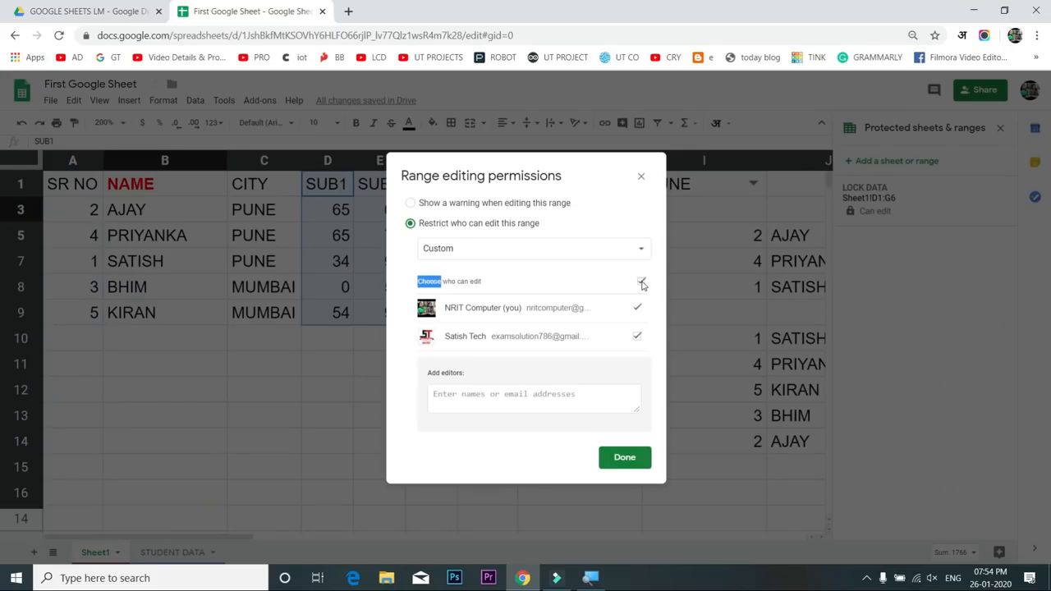
pyautogui.click(642, 282)
pyautogui.click(591, 249)
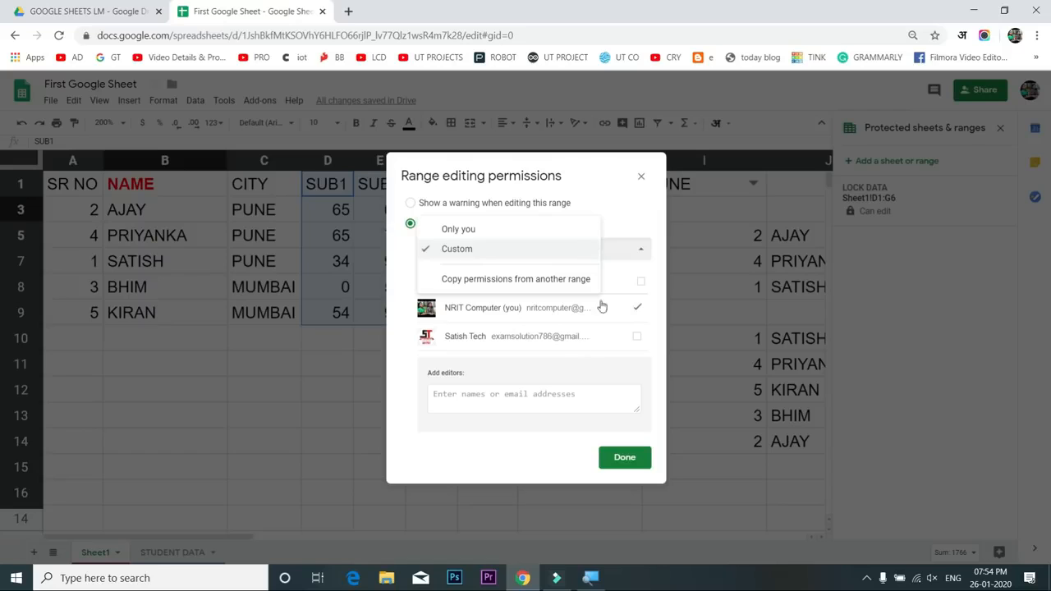
pyautogui.click(482, 465)
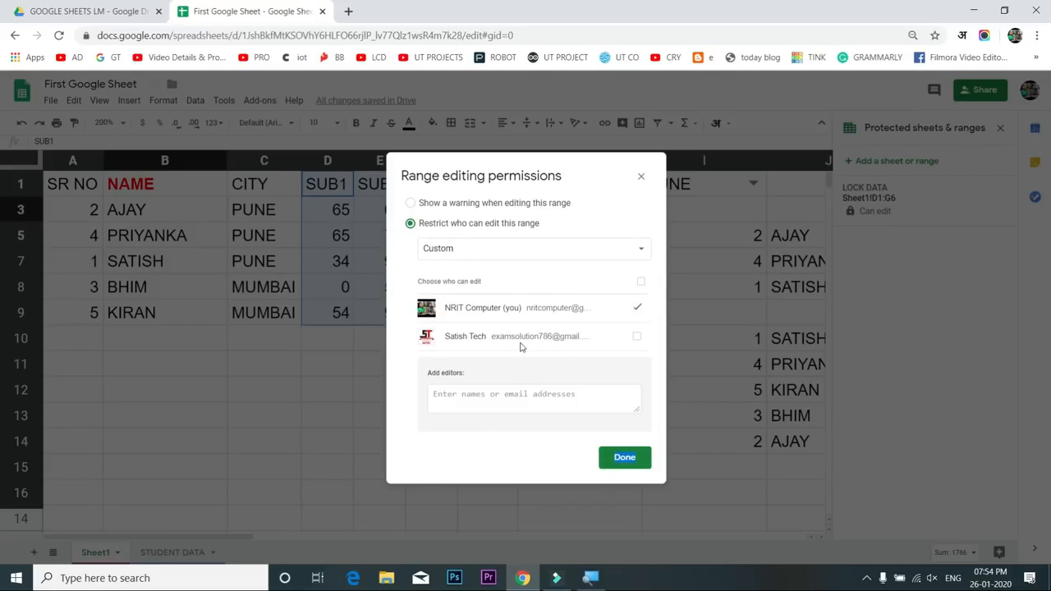
# Apply the custom editing permissions, set the SUB2 mark in row 5 to 45, and close the protected ranges list
pyautogui.click(622, 461)
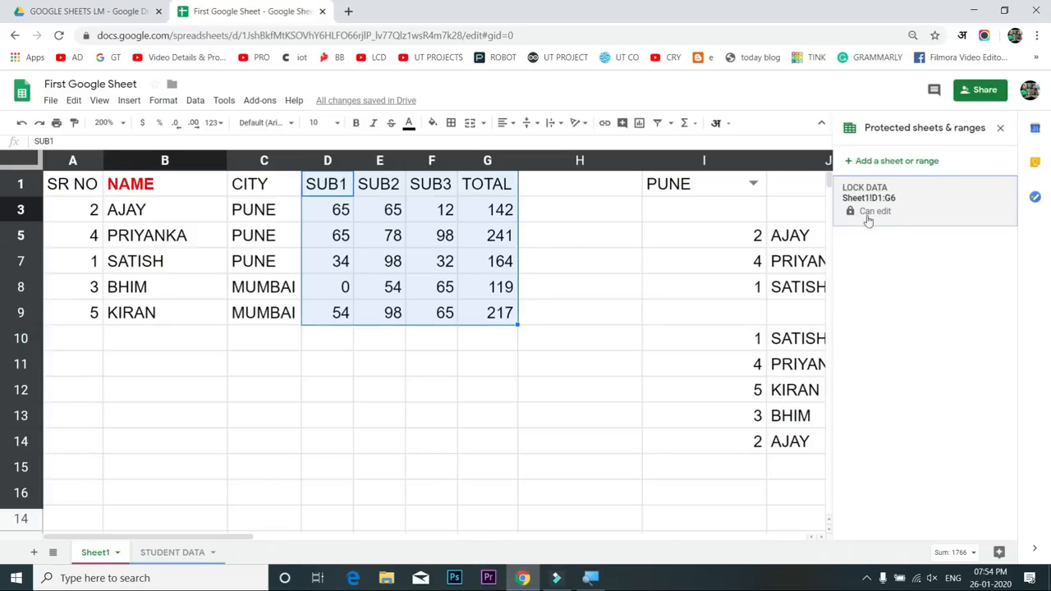
pyautogui.click(401, 240)
pyautogui.write('45')
pyautogui.press('Return')
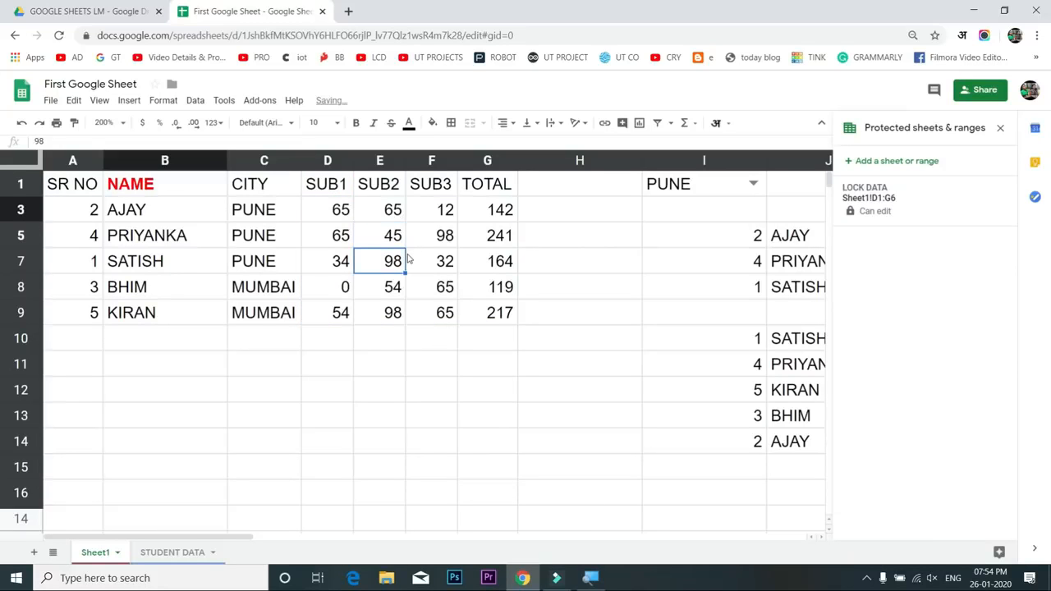
pyautogui.click(386, 244)
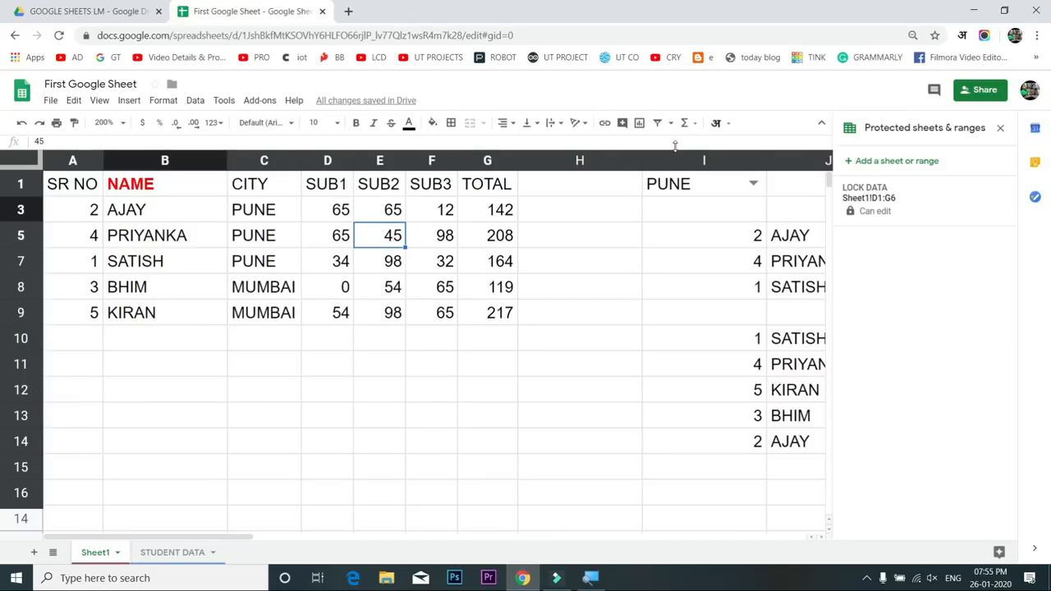
pyautogui.click(1000, 128)
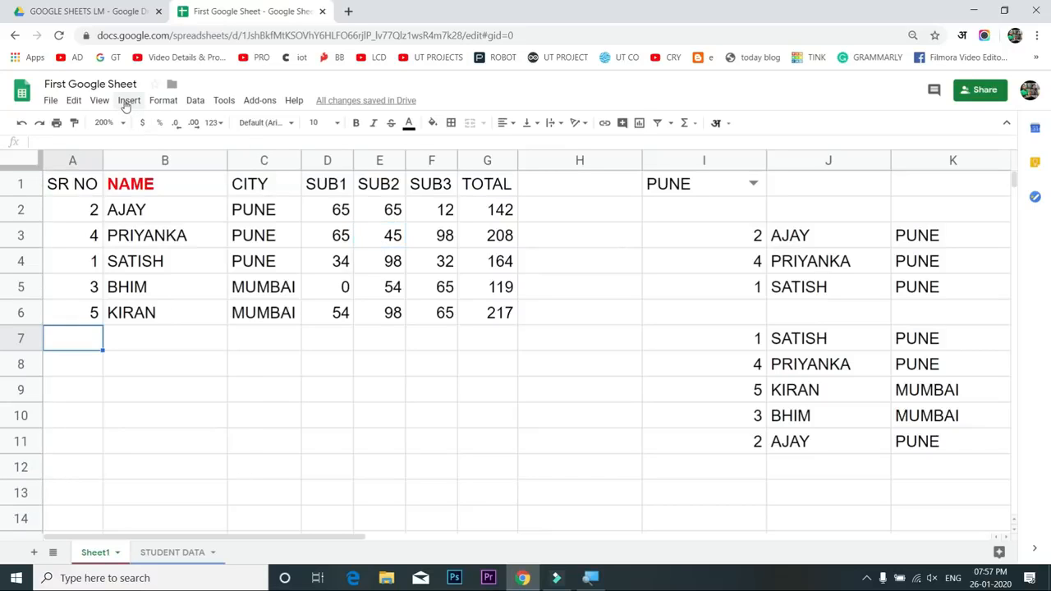
# Start a new drawing in the sheet and draw a smiley face shape about 7 ruler units across
pyautogui.click(128, 101)
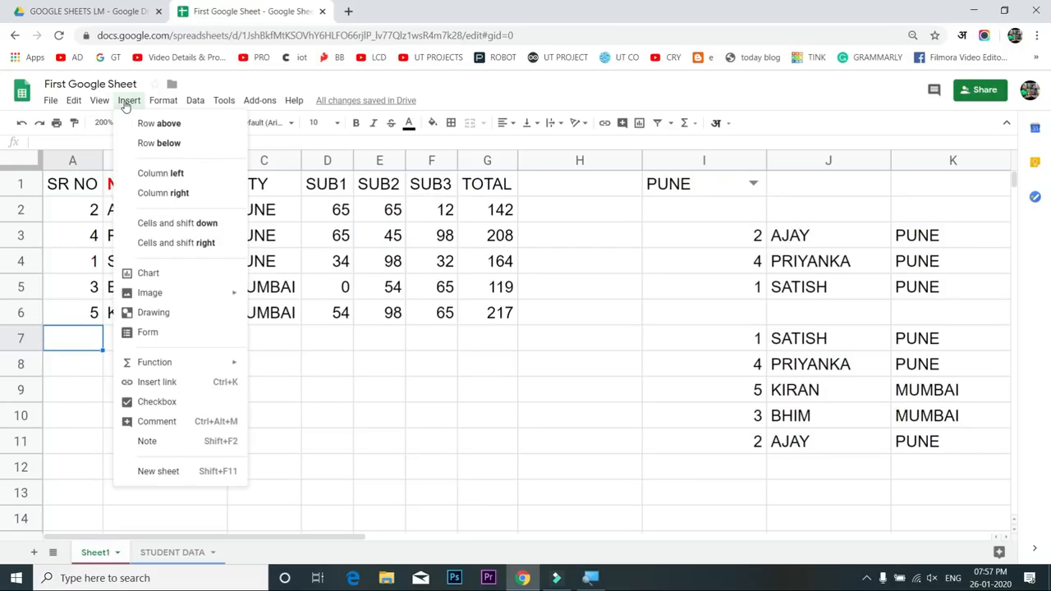
pyautogui.click(152, 313)
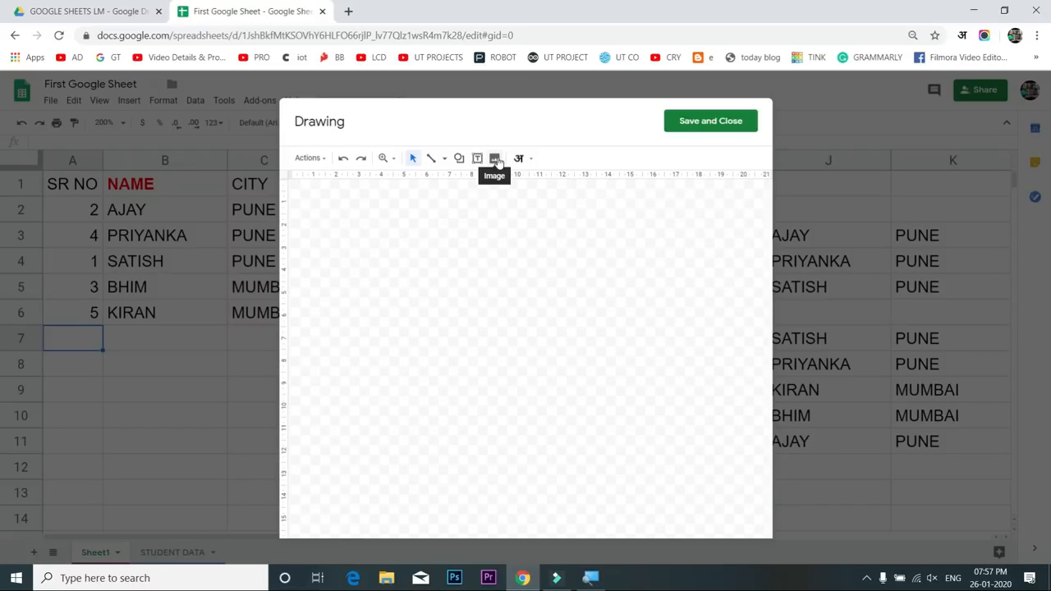
pyautogui.click(443, 160)
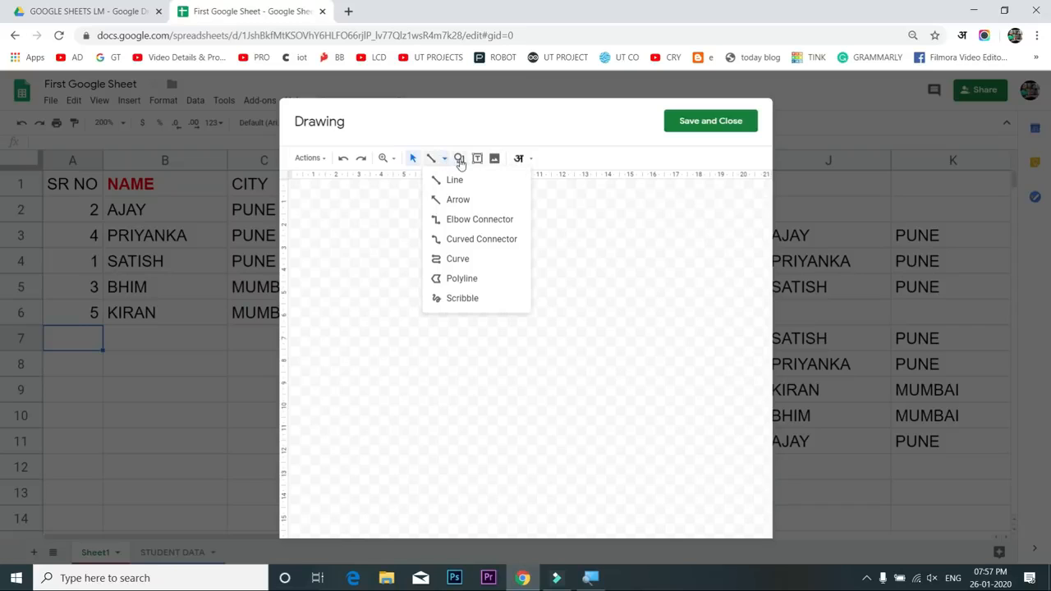
pyautogui.click(459, 158)
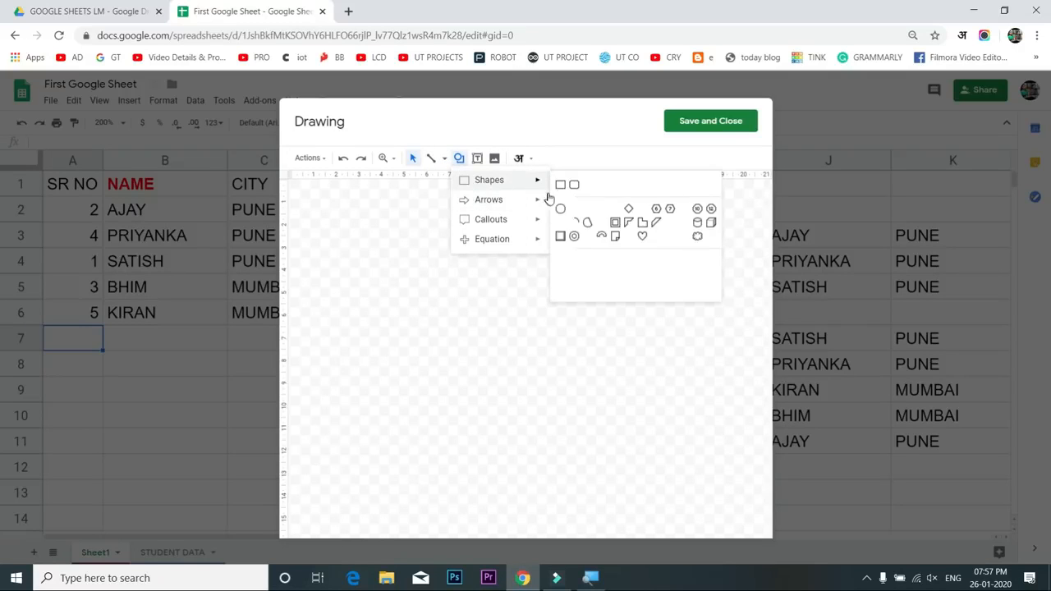
pyautogui.moveTo(537, 184)
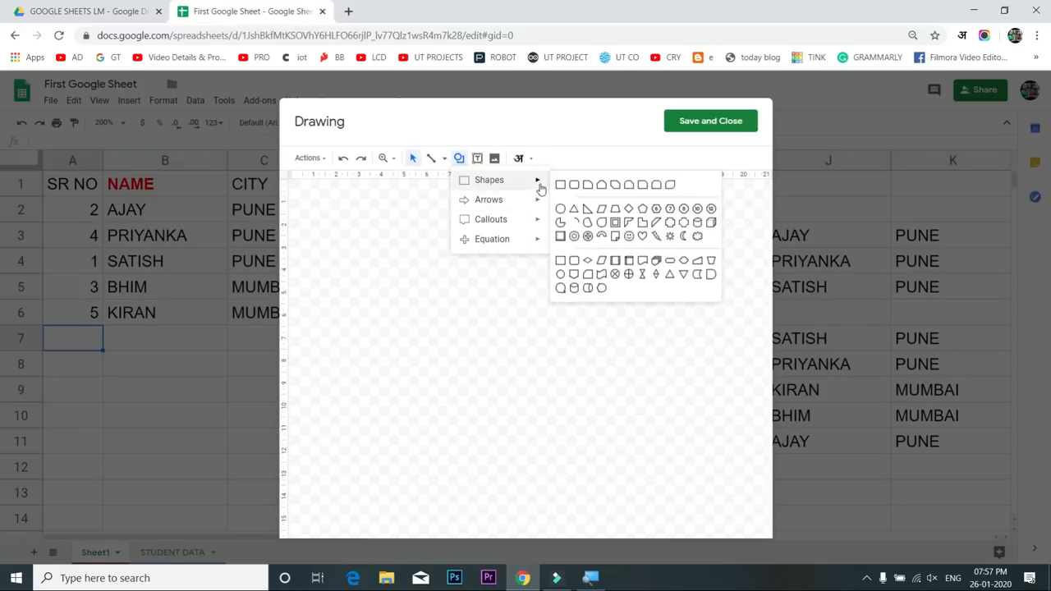
pyautogui.click(632, 238)
pyautogui.moveTo(376, 243); pyautogui.dragTo(537, 402)
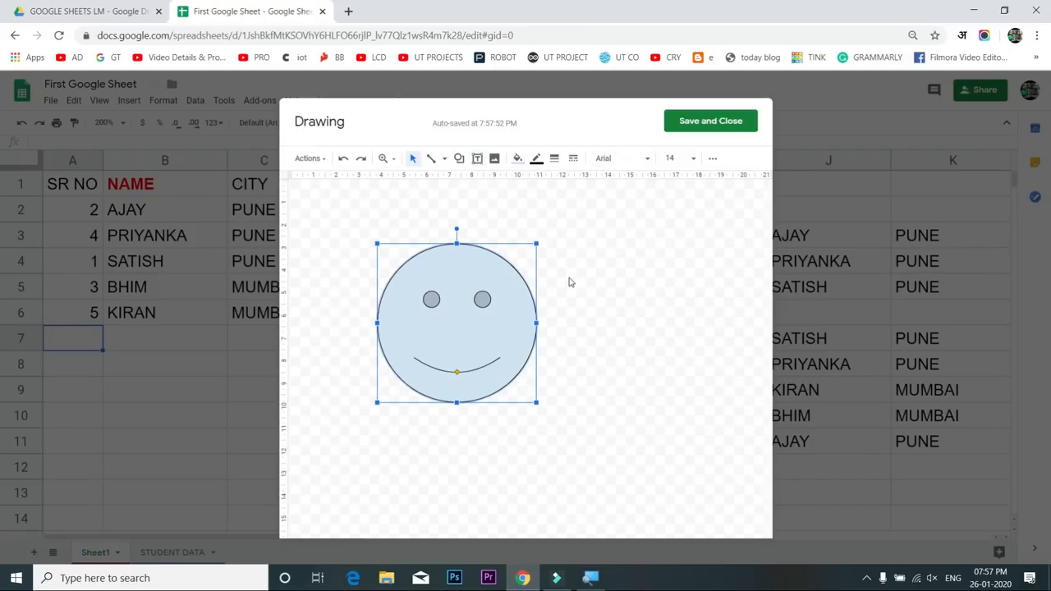
# Add a wide text box reading SMILE PLEASE above the smiley face and save the drawing into the sheet
pyautogui.click(653, 307)
pyautogui.moveTo(715, 330); pyautogui.dragTo(345, 210)
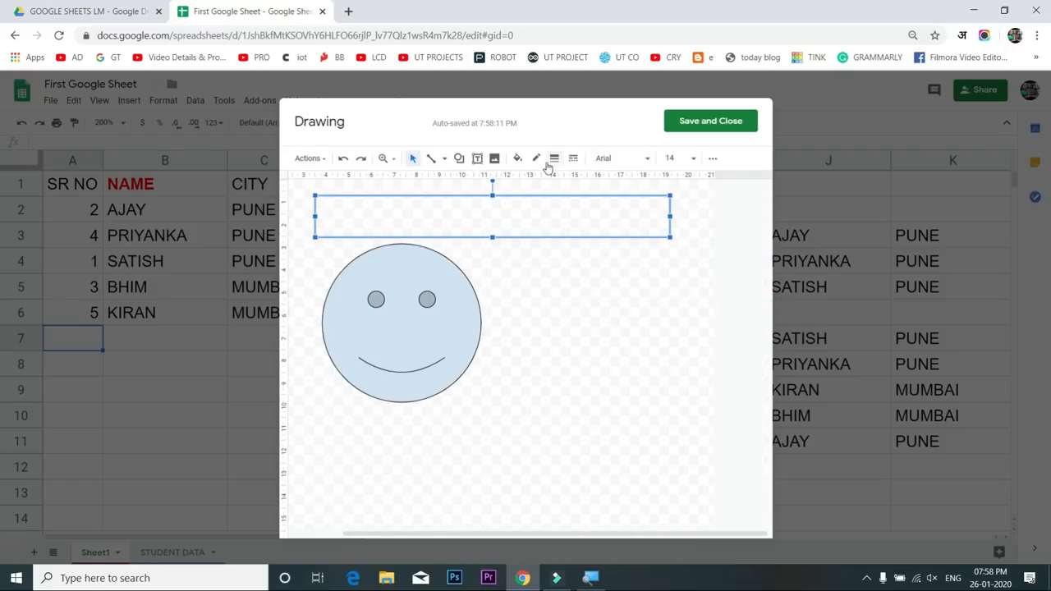
pyautogui.write('SMILE PLEASE')
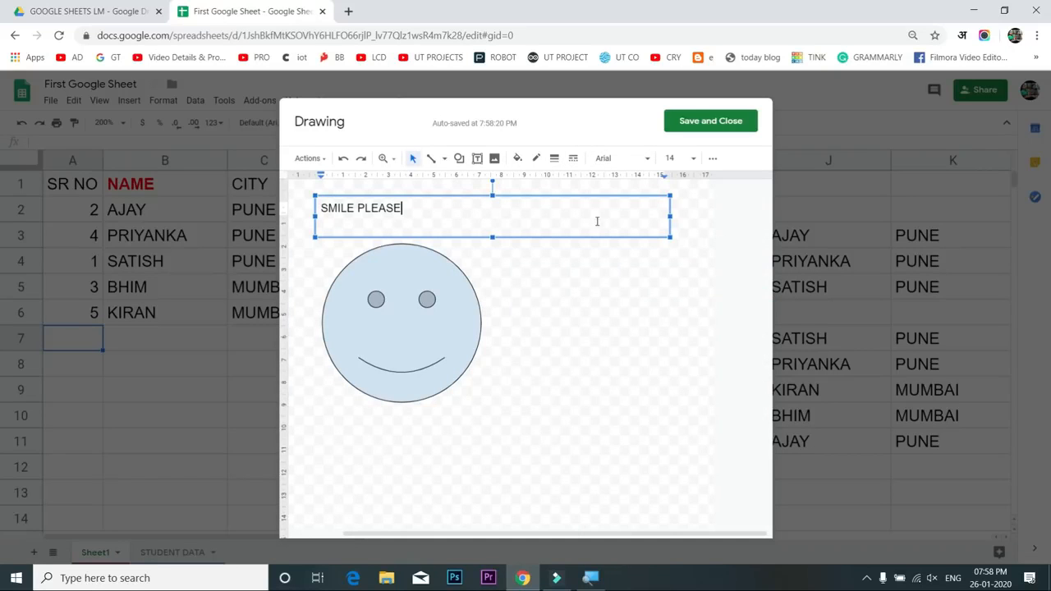
pyautogui.click(695, 123)
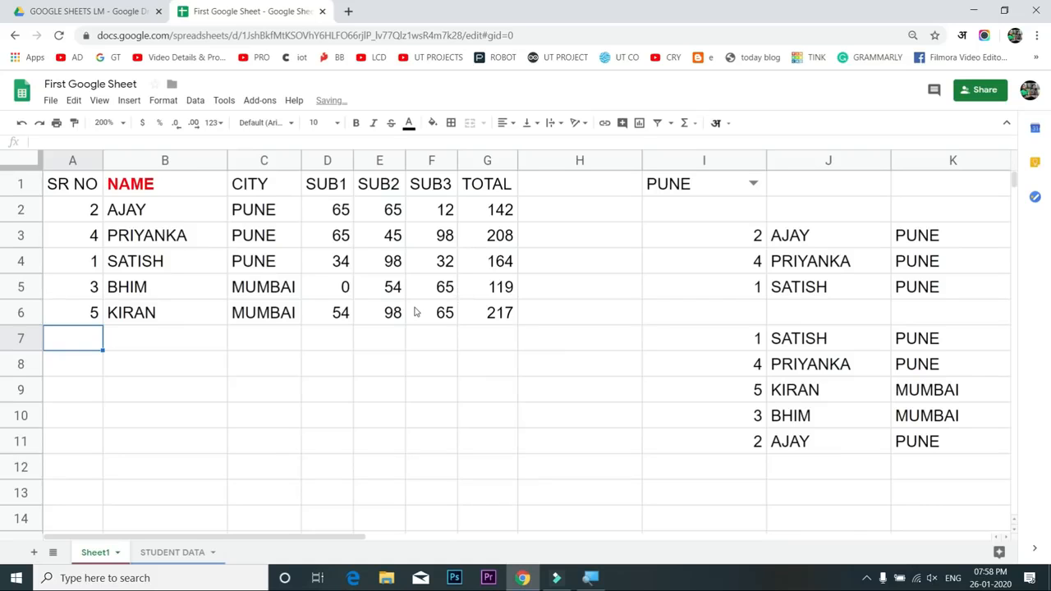
# Select the inserted smiley drawing, look it over in the sheet, and delete it
pyautogui.scroll(-2, 416, 312)
pyautogui.scroll(2, 416, 312)
pyautogui.click(279, 465)
pyautogui.scroll(-3, 304, 399)
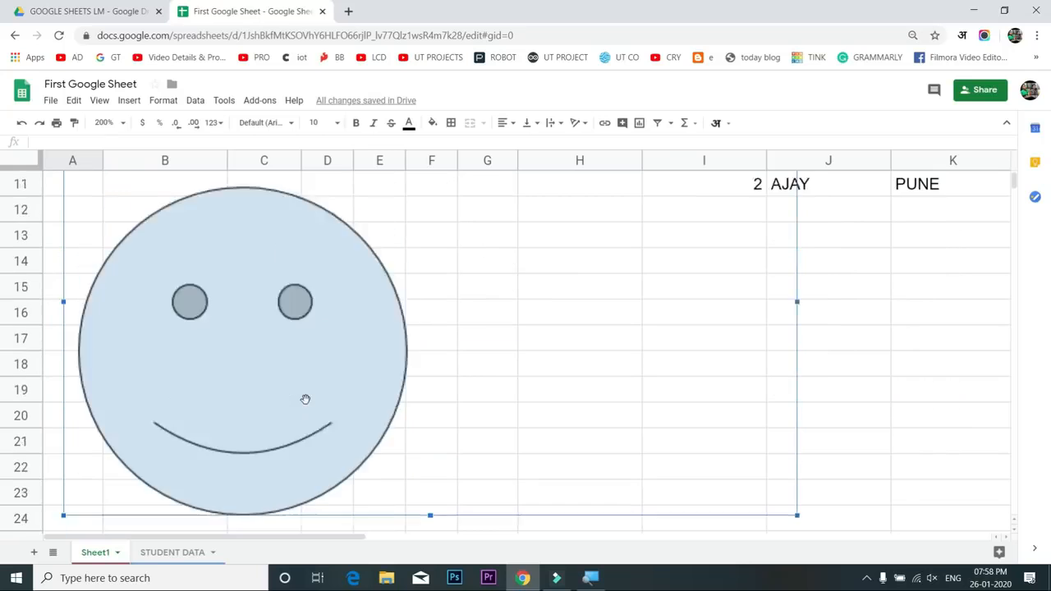
pyautogui.scroll(4, 304, 399)
pyautogui.press('Delete')
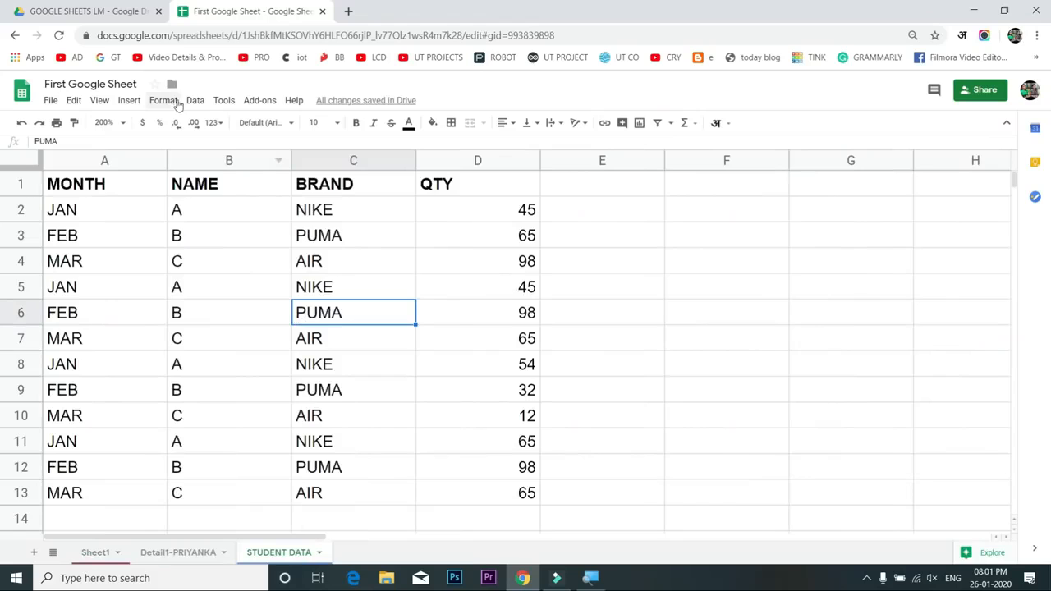
# Create a pivot table in a new sheet from the STUDENT DATA range A1:D13
pyautogui.click(196, 100)
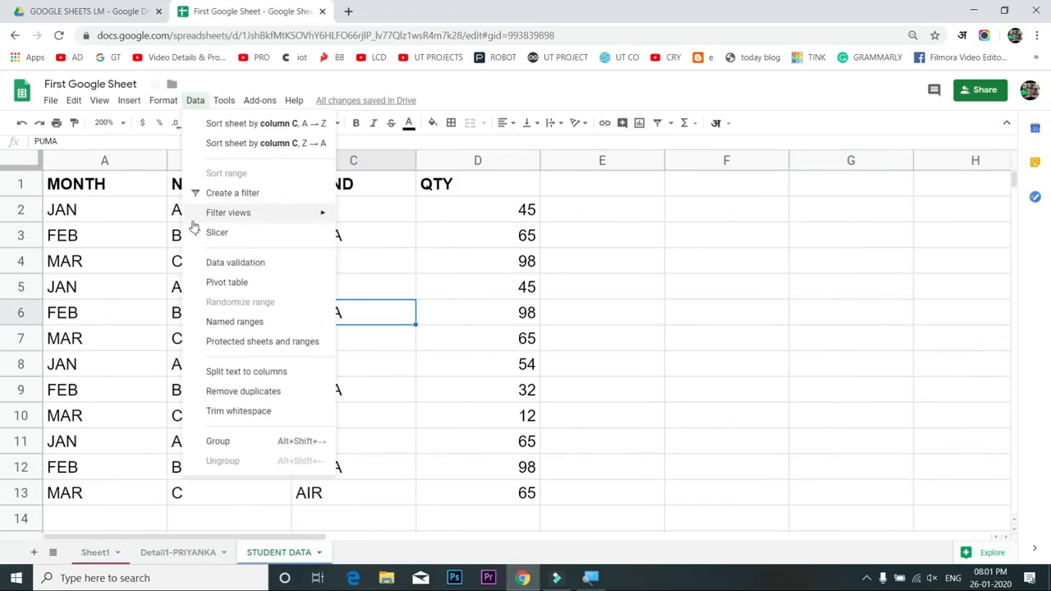
pyautogui.click(124, 258)
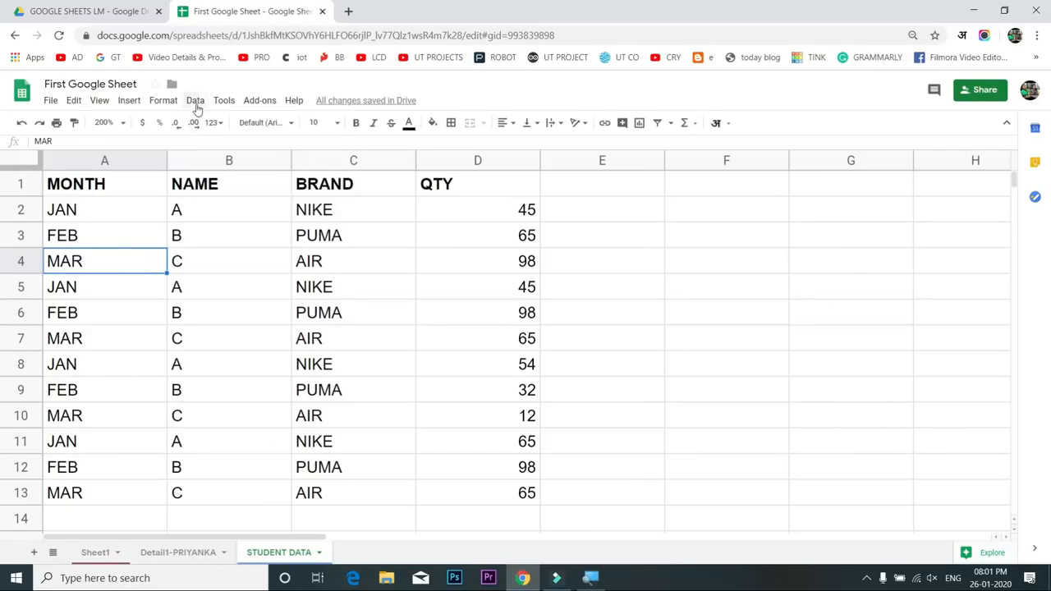
pyautogui.click(195, 102)
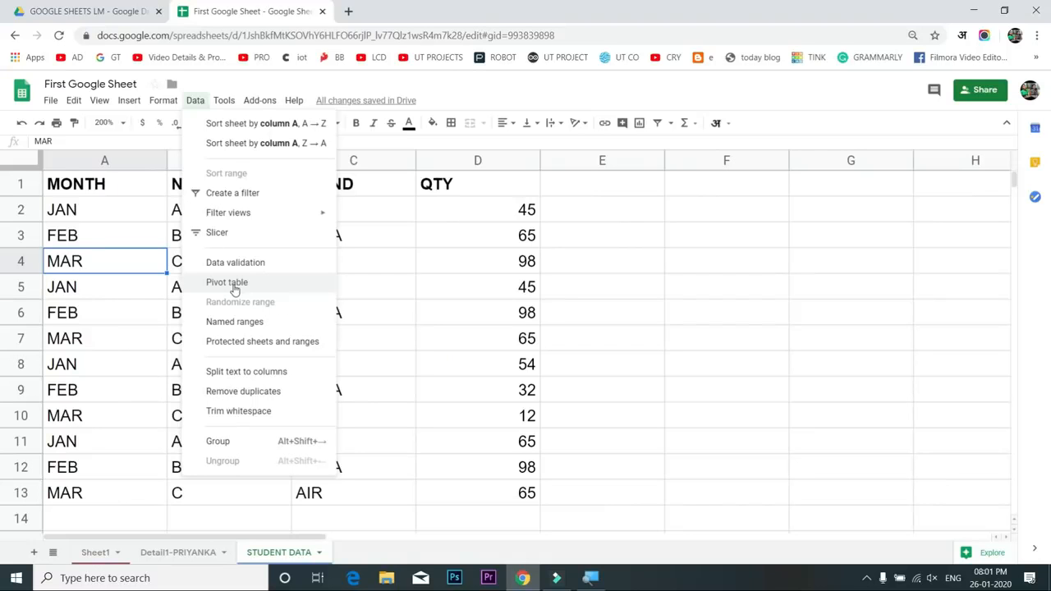
pyautogui.click(82, 189)
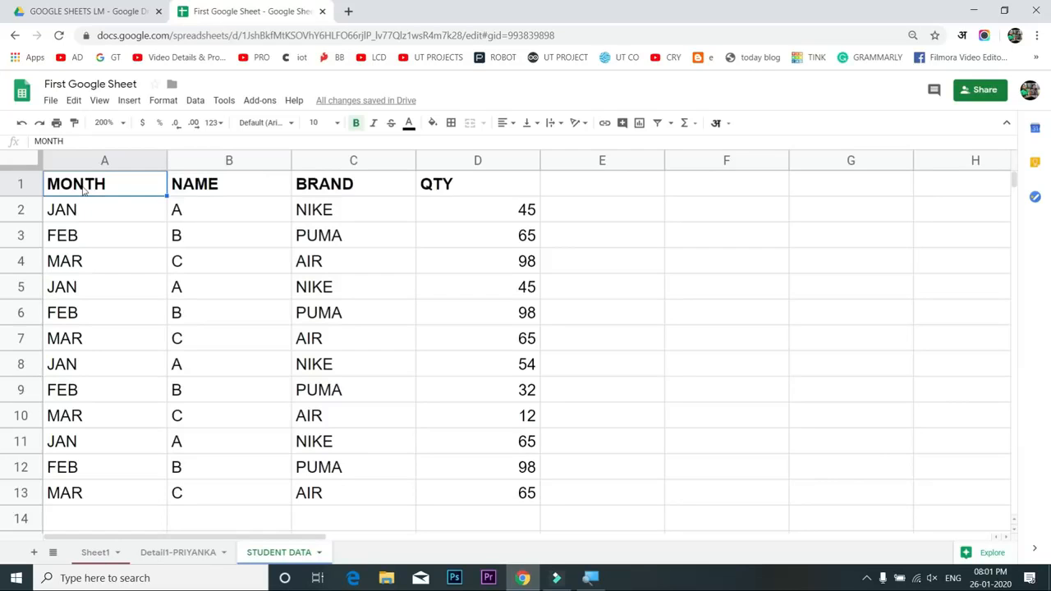
pyautogui.hotkey('ctrl', 'a')
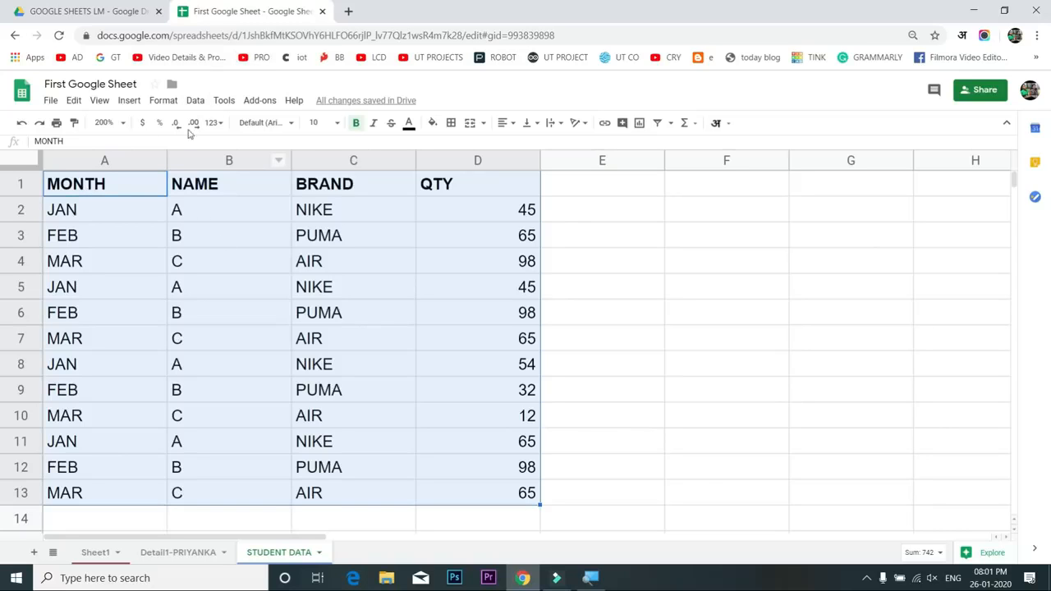
pyautogui.click(195, 100)
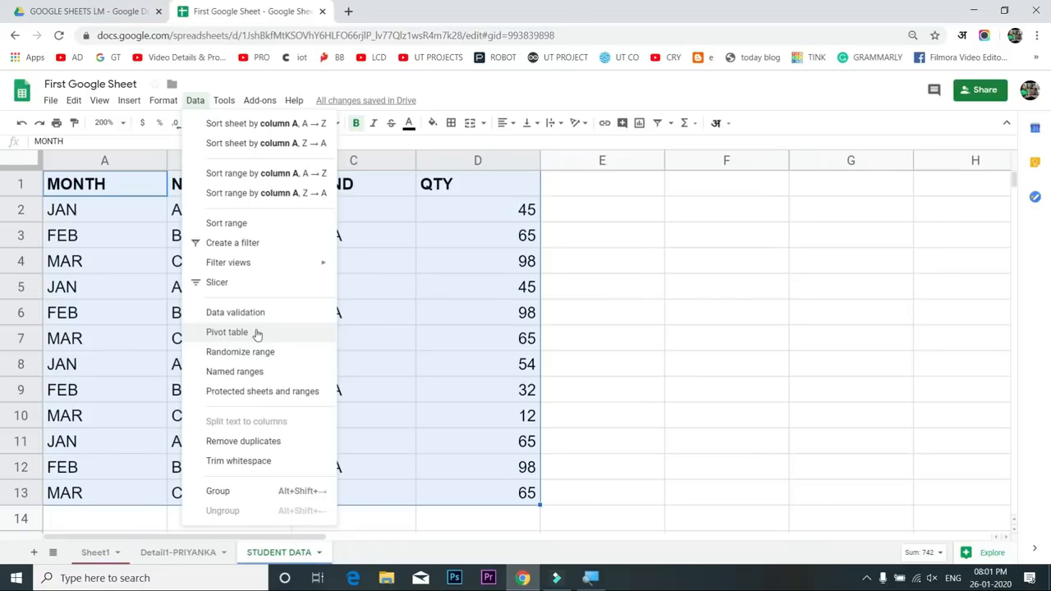
pyautogui.click(257, 333)
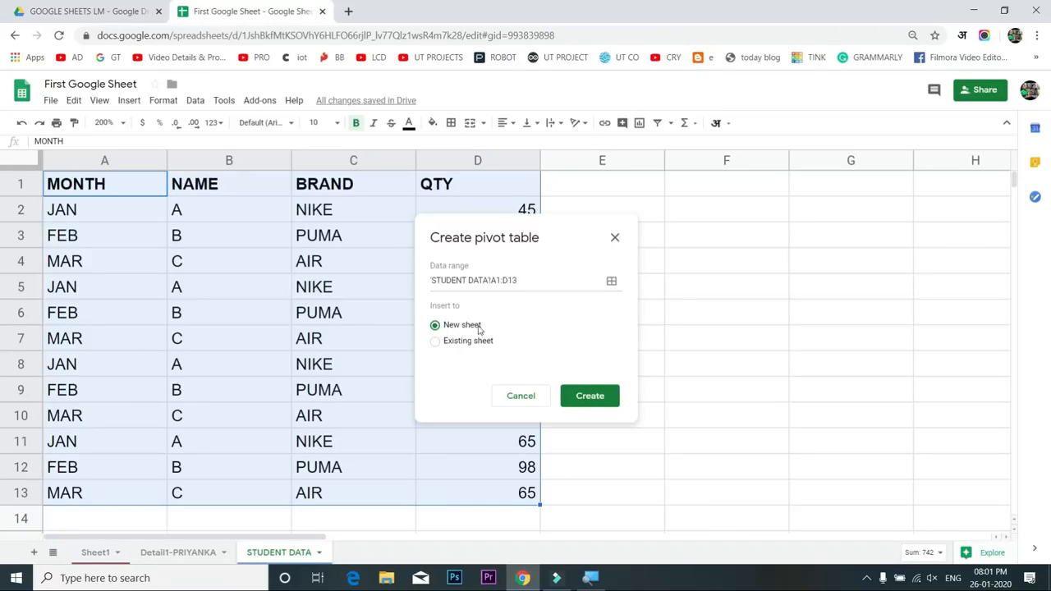
pyautogui.click(585, 397)
pyautogui.click(582, 397)
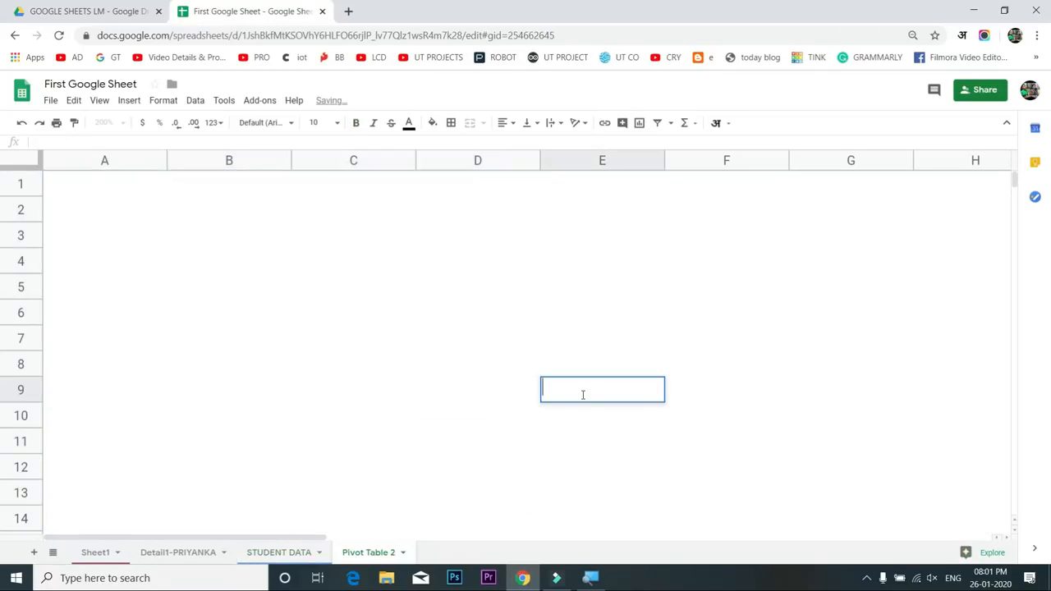
pyautogui.click(407, 317)
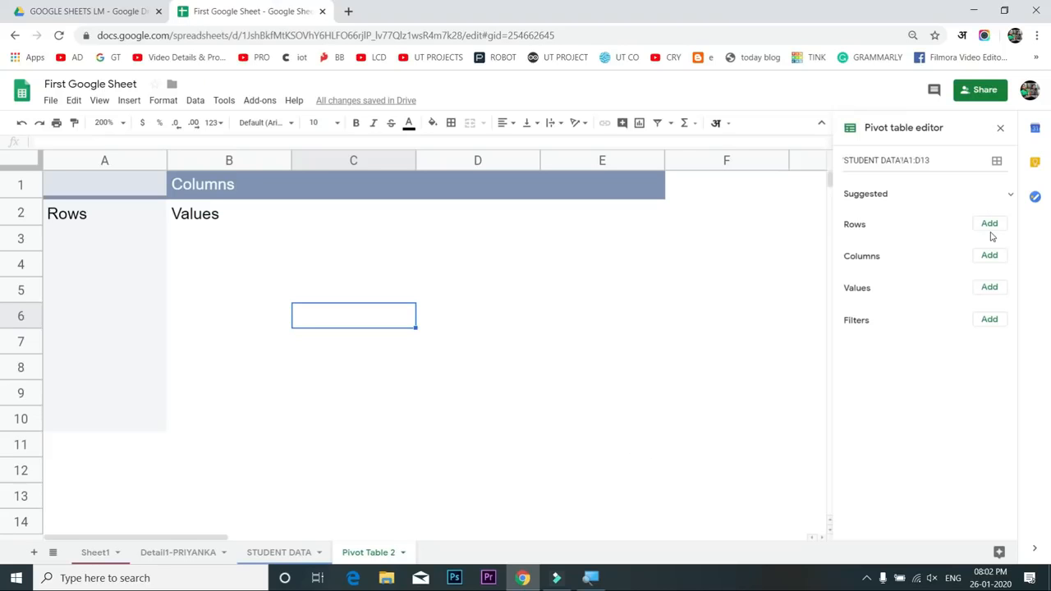
# Add MONTH as the pivot table's rows, trying descending order before returning it to ascending
pyautogui.click(990, 224)
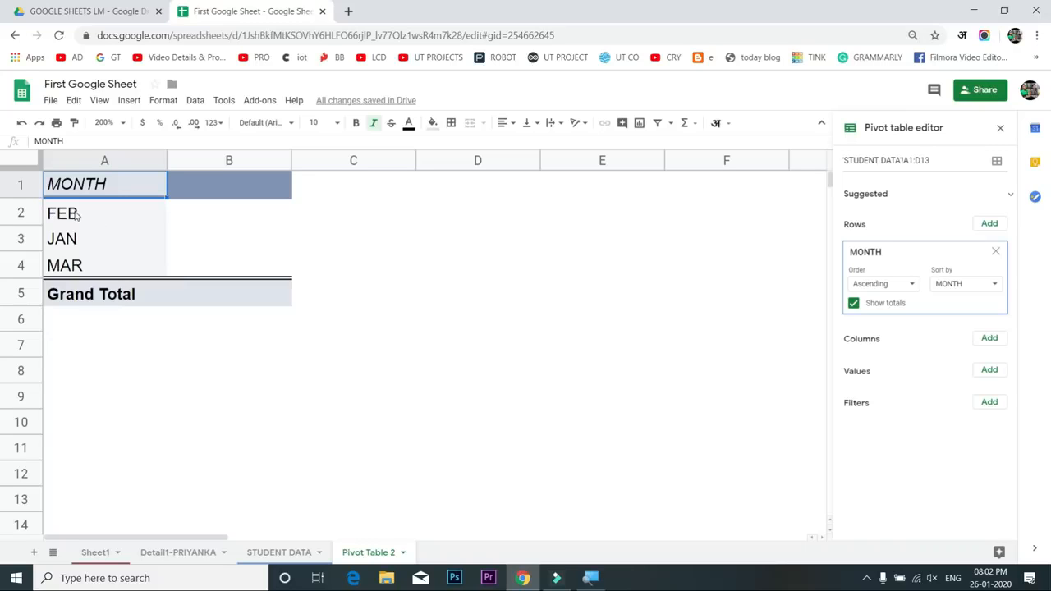
pyautogui.click(910, 284)
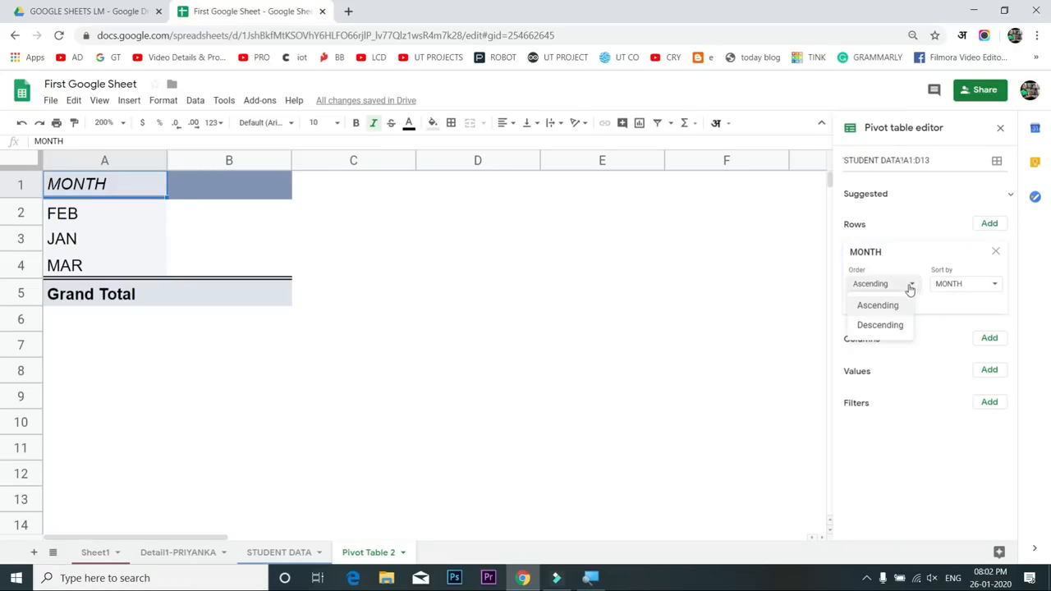
pyautogui.click(893, 326)
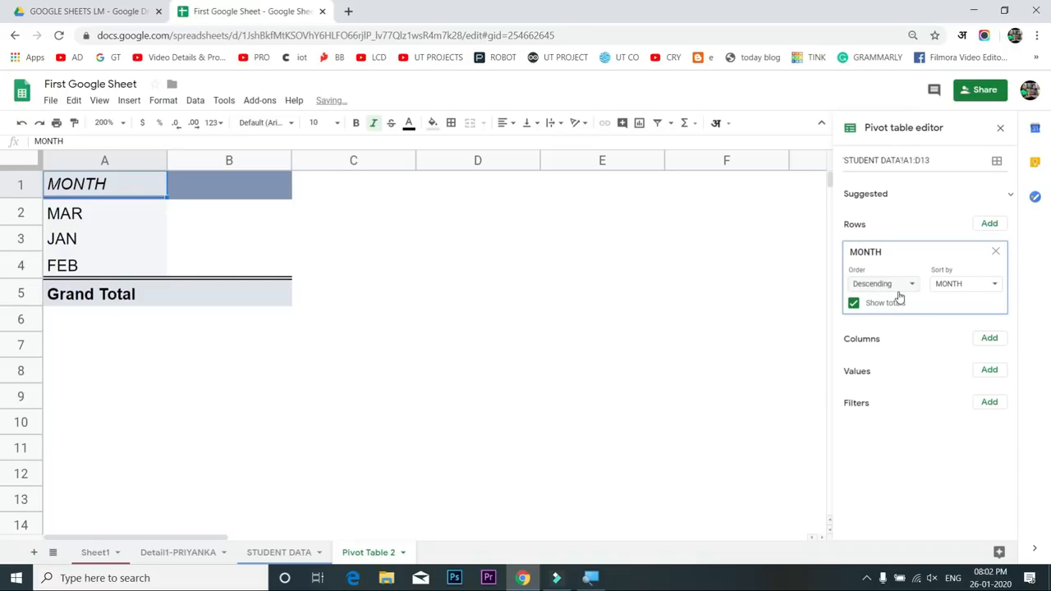
pyautogui.click(903, 286)
pyautogui.click(893, 303)
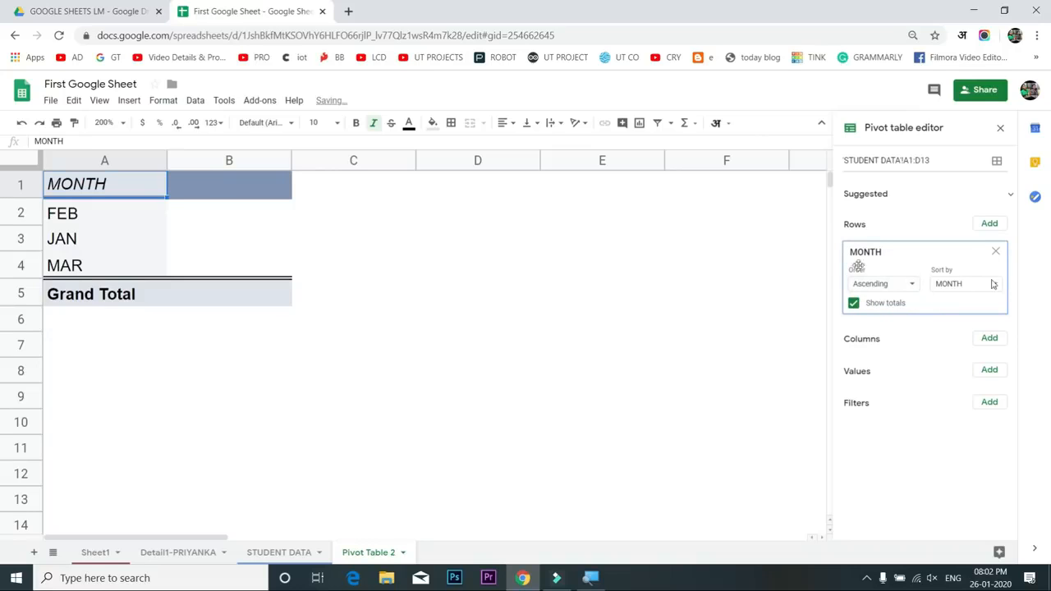
# Add BRAND as the pivot table's columns and QTY as its values, summarized by SUM
pyautogui.click(990, 338)
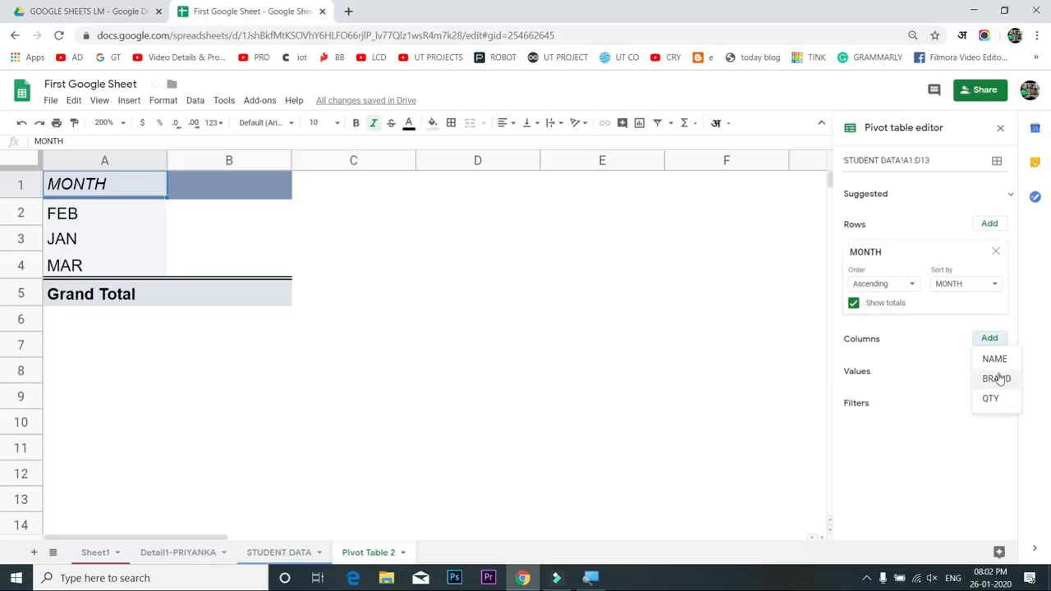
pyautogui.click(996, 375)
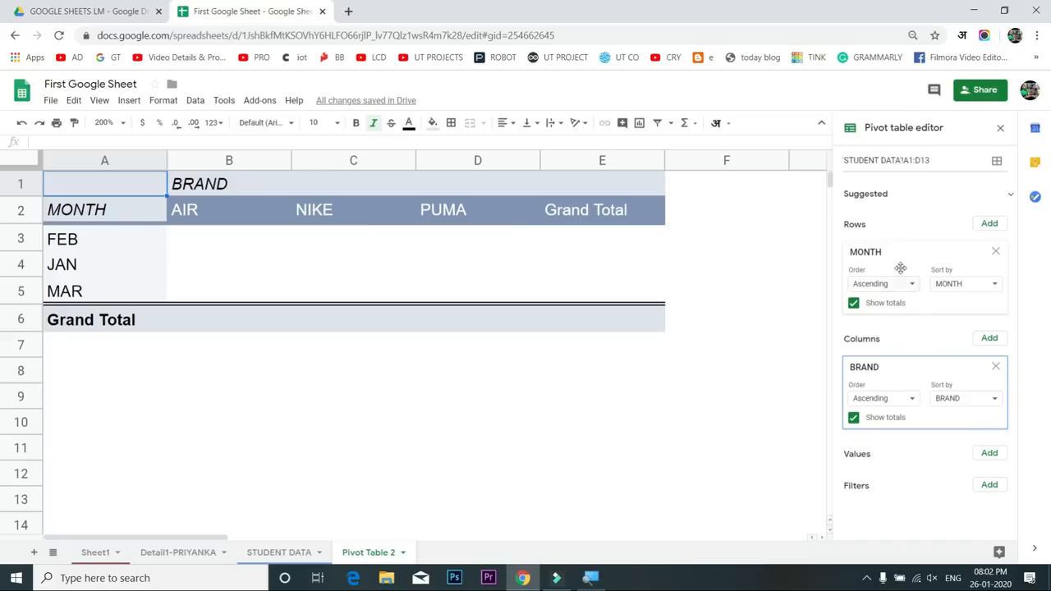
pyautogui.click(988, 456)
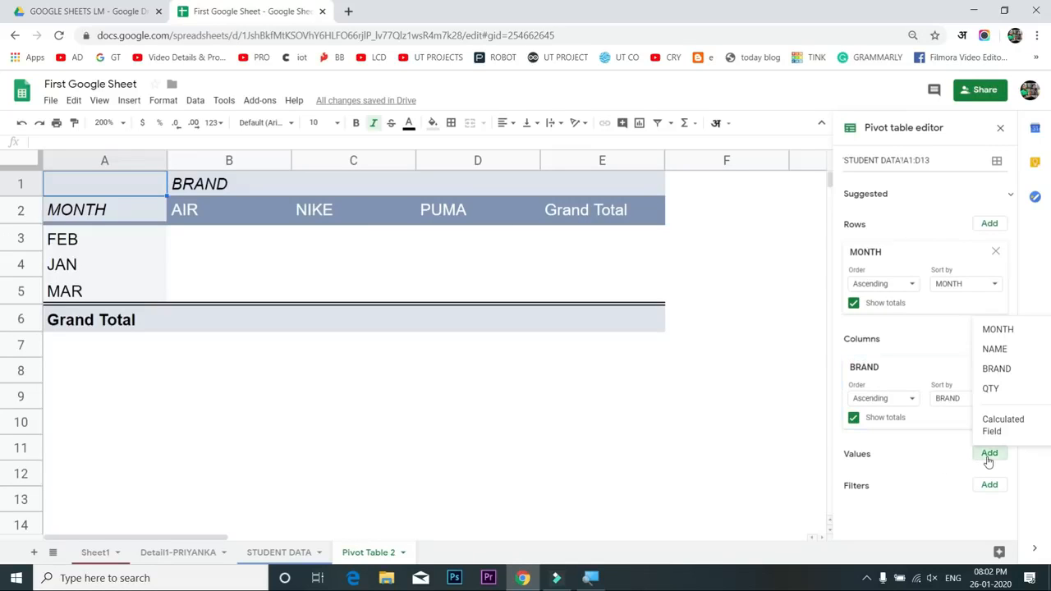
pyautogui.click(994, 391)
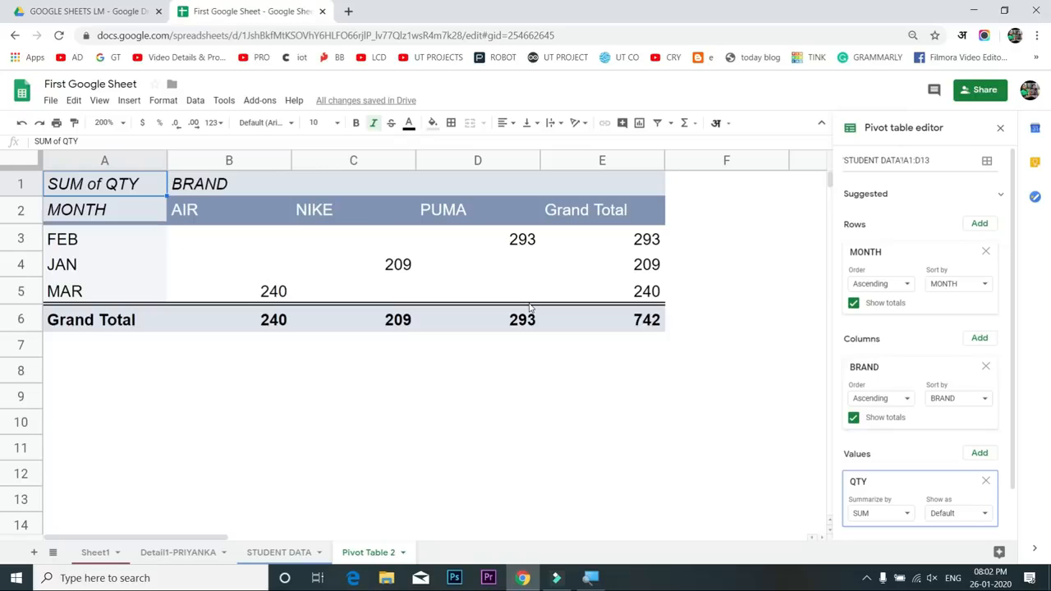
# On the STUDENT DATA sheet, change the BRAND entries in cells C6 and C7 to NIKE
pyautogui.click(261, 554)
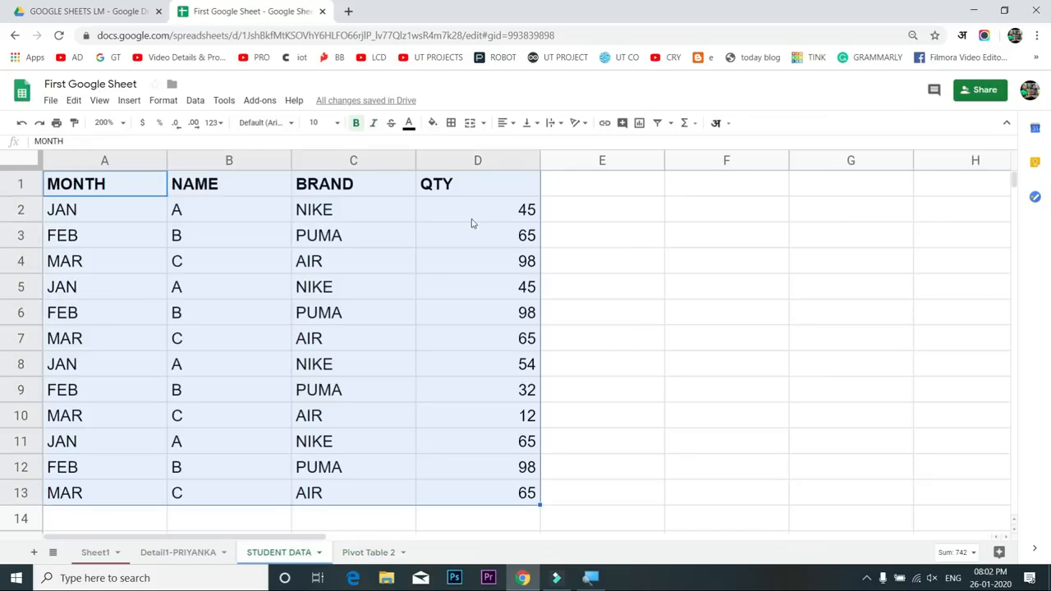
pyautogui.click(492, 215)
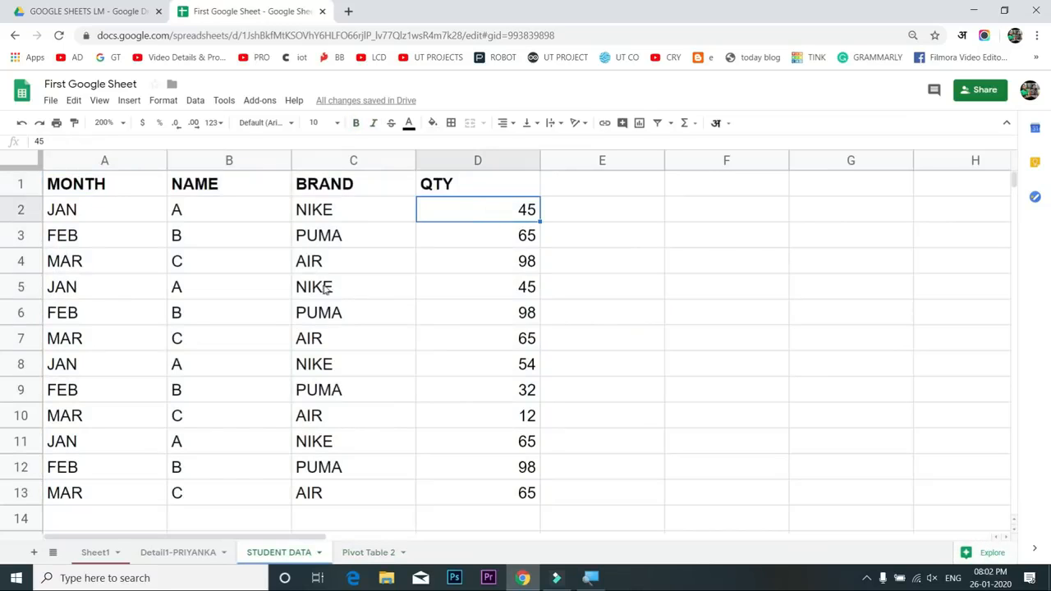
pyautogui.click(338, 313)
pyautogui.write('N')
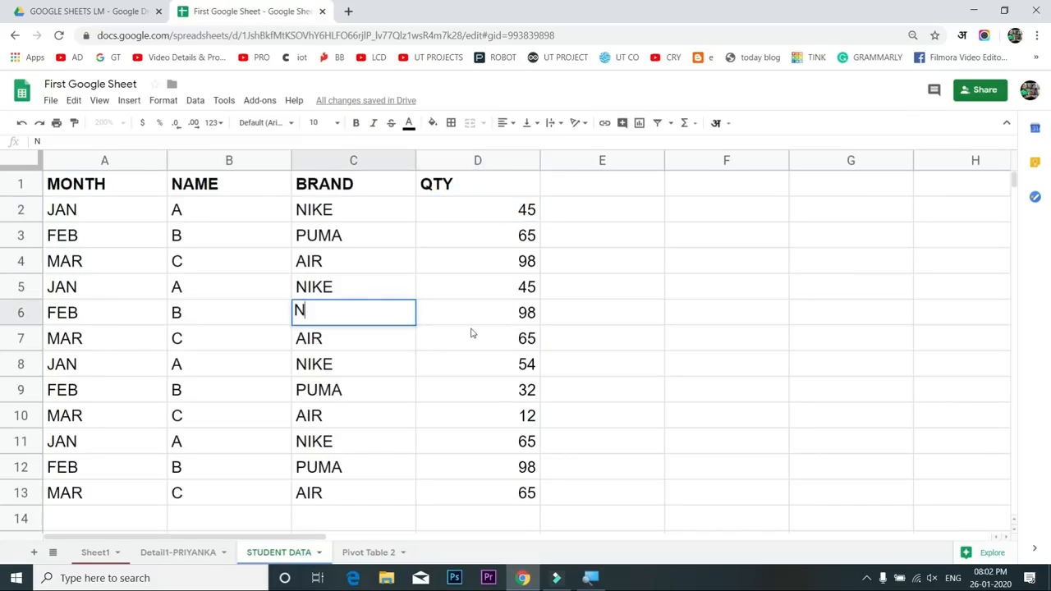
pyautogui.press('Return')
pyautogui.press('Up')
pyautogui.write('NIKE')
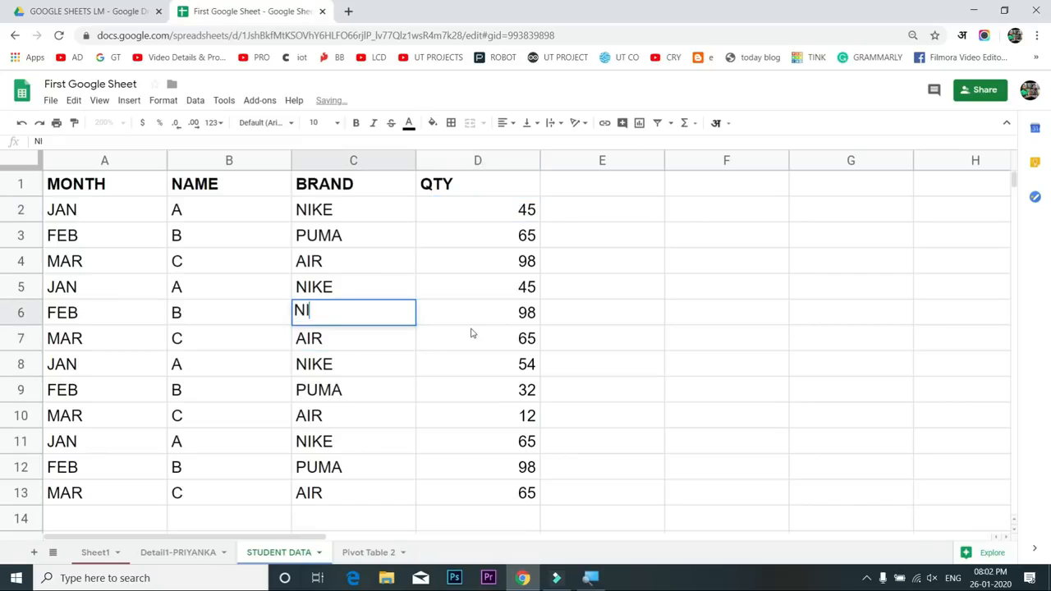
pyautogui.press('Return')
pyautogui.press('Return')
pyautogui.write('NI')
pyautogui.press('BackSpace')
pyautogui.press('BackSpace')
pyautogui.press('BackSpace')
pyautogui.press('BackSpace')
pyautogui.press('BackSpace')
pyautogui.write('N')
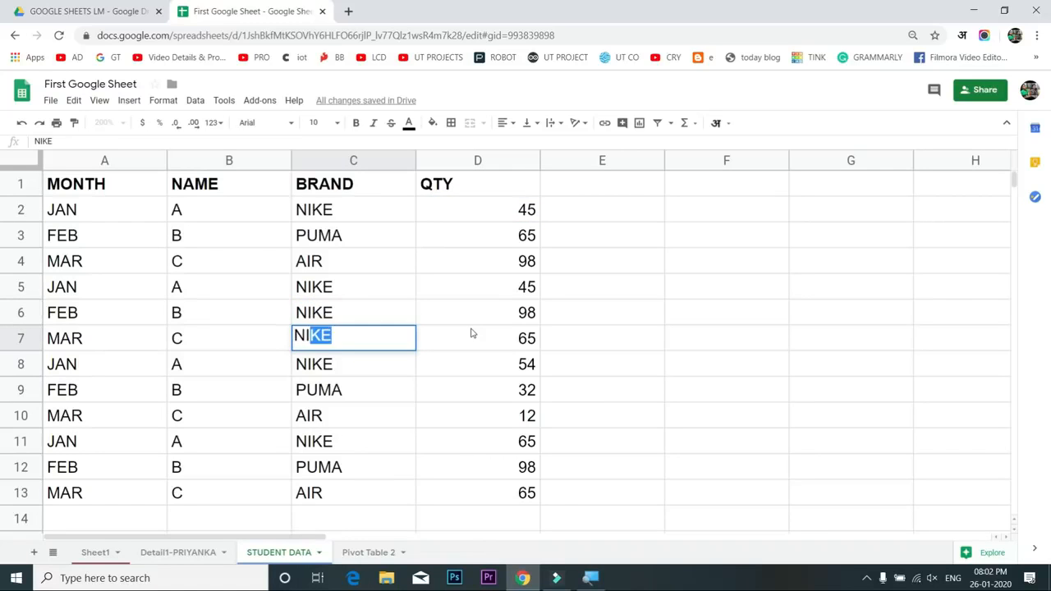
pyautogui.write('I')
pyautogui.press('Return')
# Change the BRAND entry in cell C9 to NIKE and the one in C12 to AIR
pyautogui.press('Return')
pyautogui.press('Return')
pyautogui.write('NI')
pyautogui.press('Return')
pyautogui.press('Return')
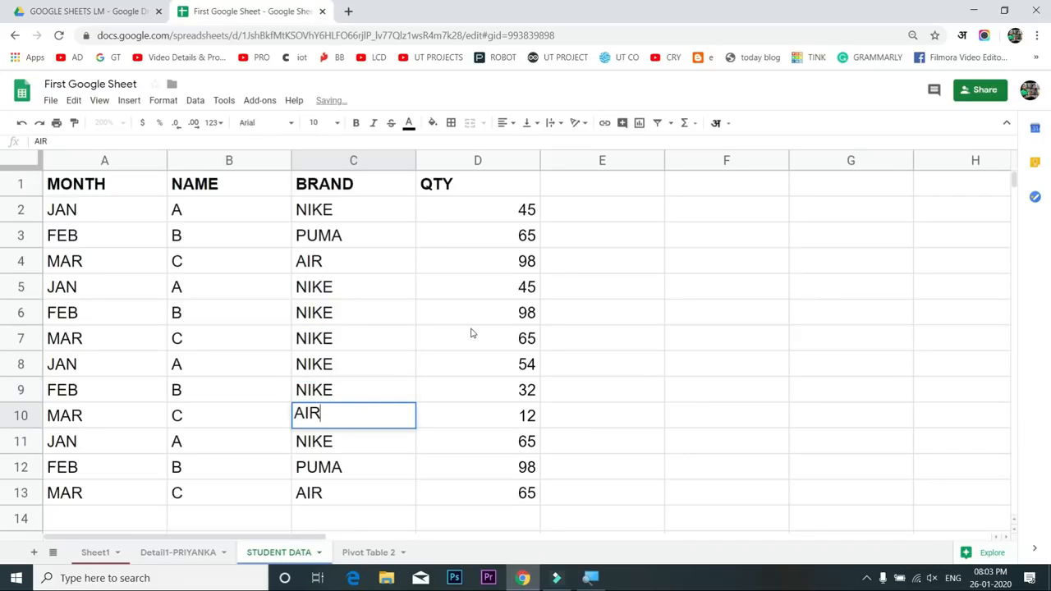
pyautogui.press('Return')
pyautogui.press('Return')
pyautogui.press('Return')
pyautogui.write('AI')
pyautogui.press('Return')
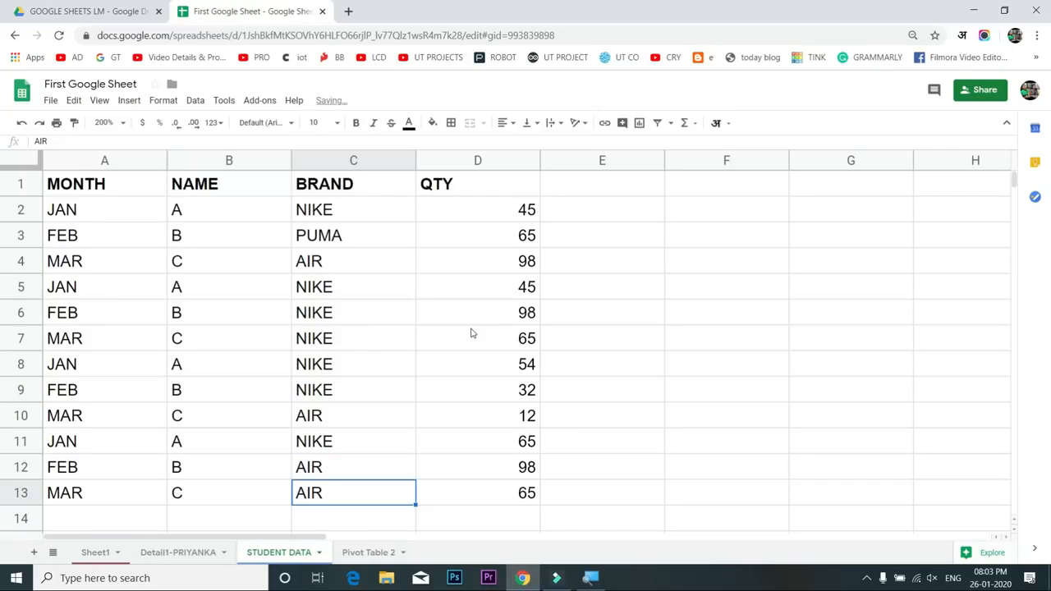
# Review the updated pivot table's grand totals for each month and each brand on the Pivot Table 2 sheet
pyautogui.click(363, 557)
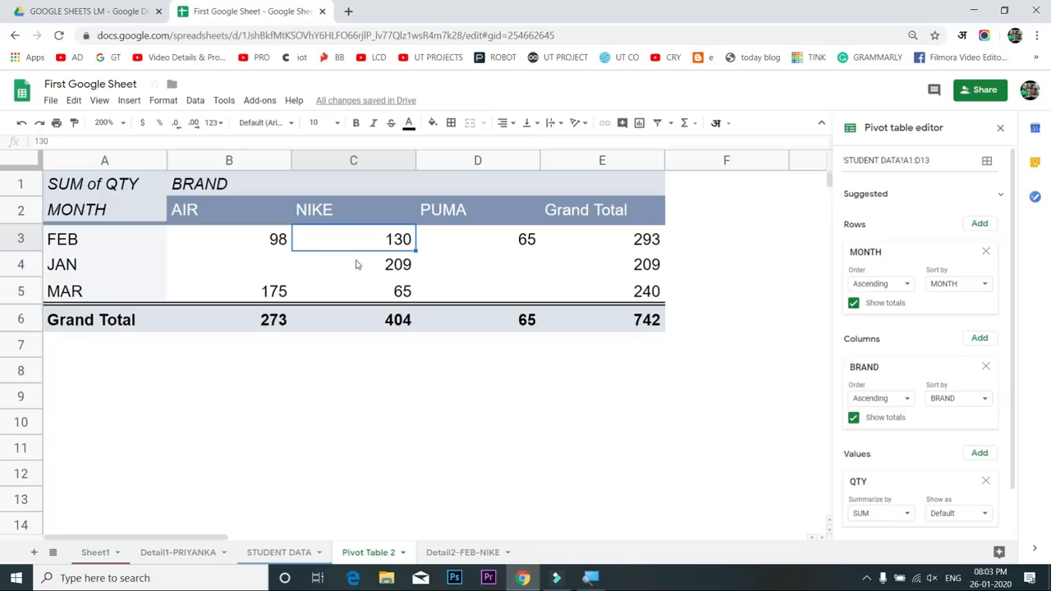
pyautogui.click(618, 245)
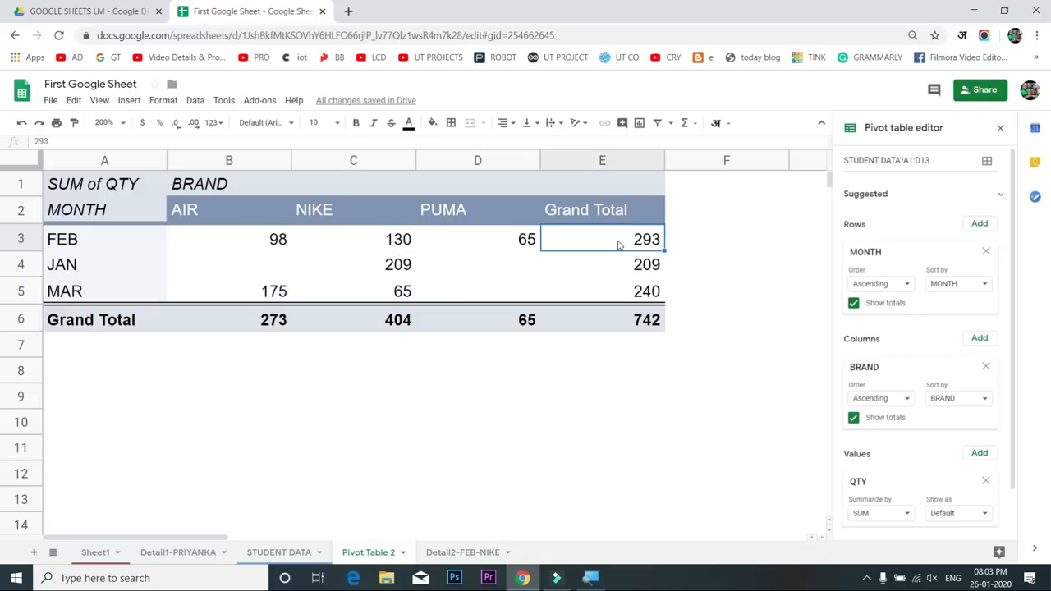
pyautogui.press('Down')
pyautogui.press('Down')
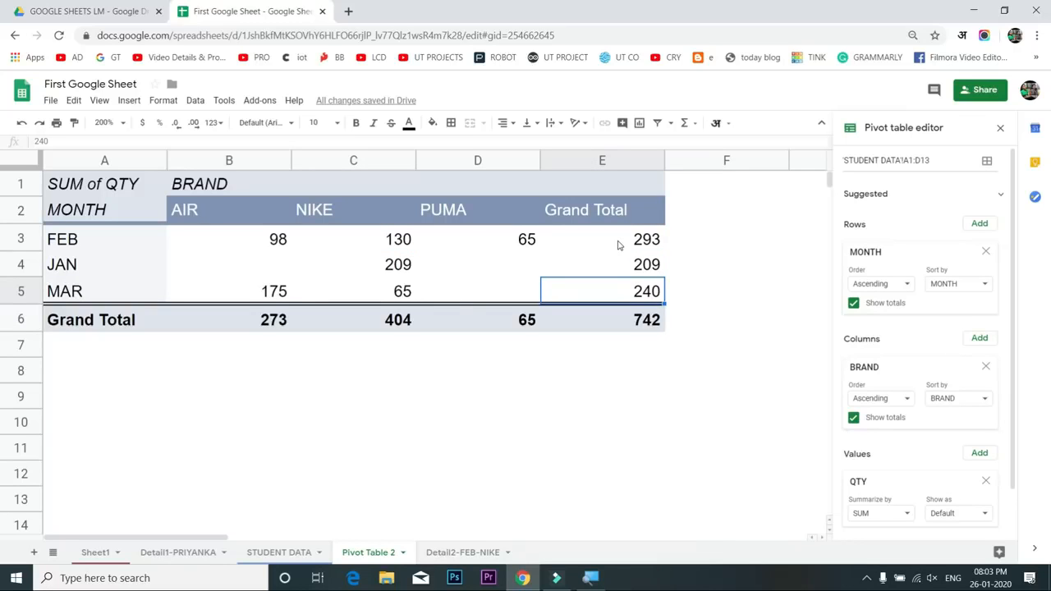
pyautogui.click(276, 326)
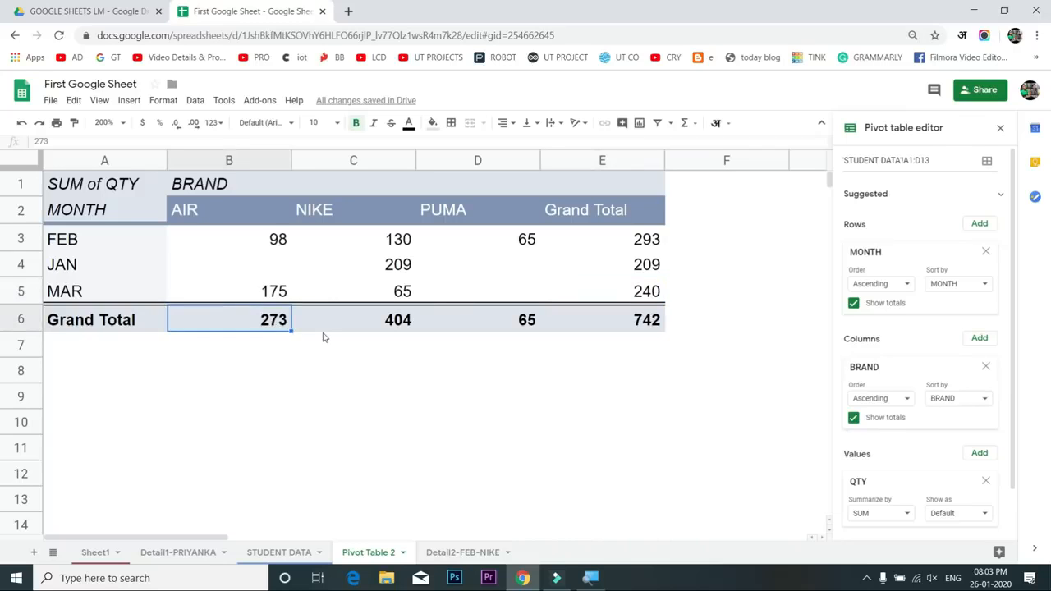
pyautogui.press('Right')
pyautogui.press('Right')
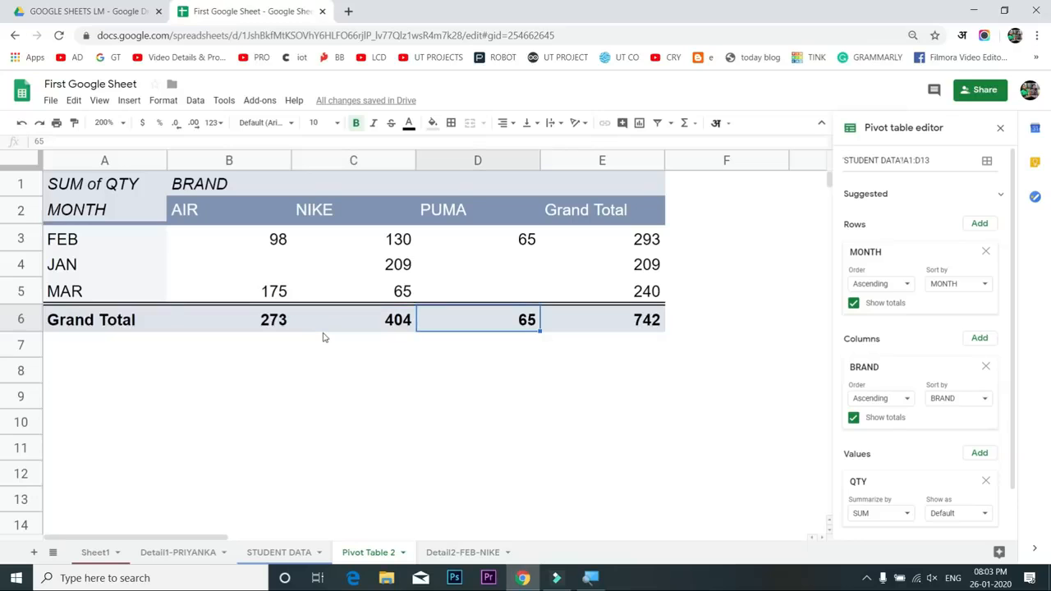
# Remove all existing fields from the pivot table, and add NAME as its rows and QTY as its values
pyautogui.click(986, 252)
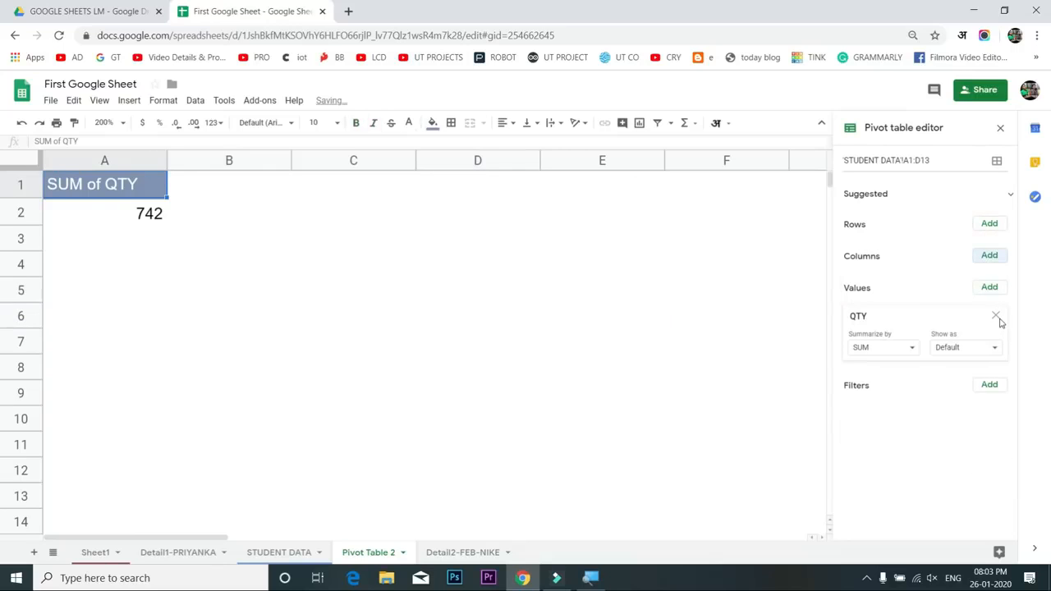
pyautogui.click(995, 316)
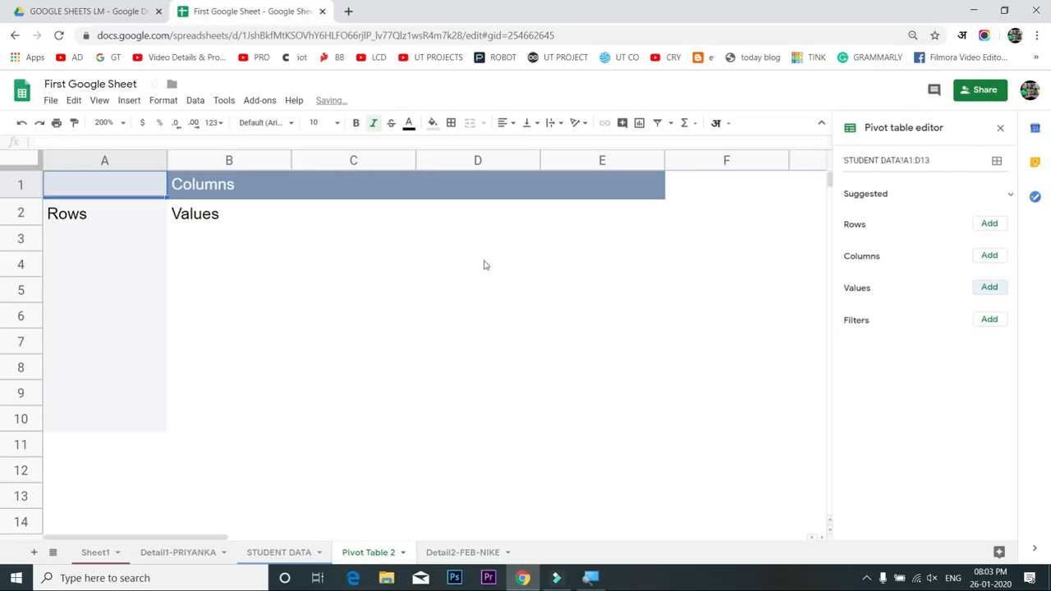
pyautogui.click(989, 226)
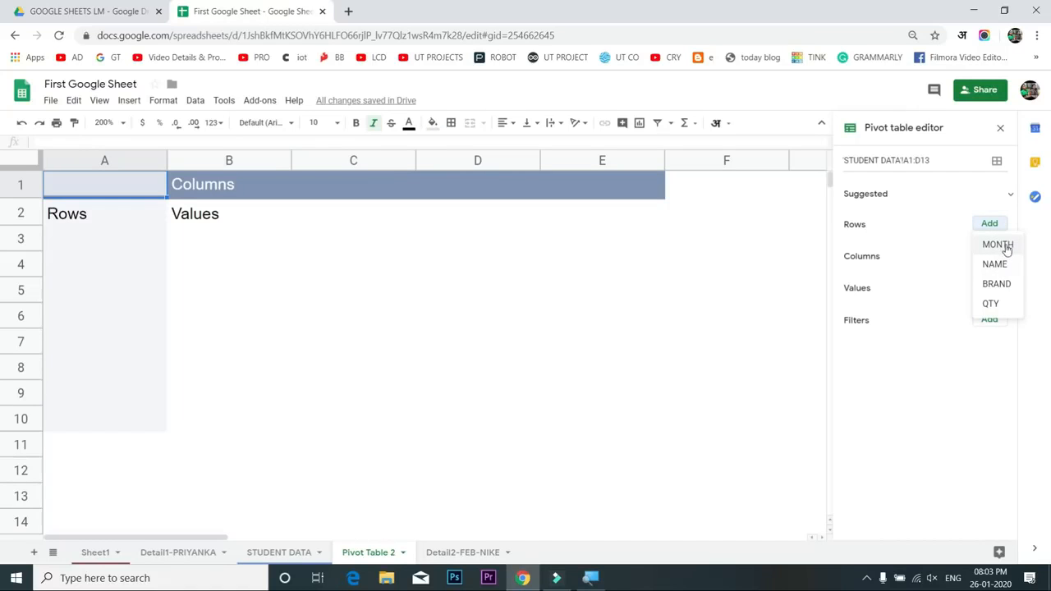
pyautogui.click(999, 264)
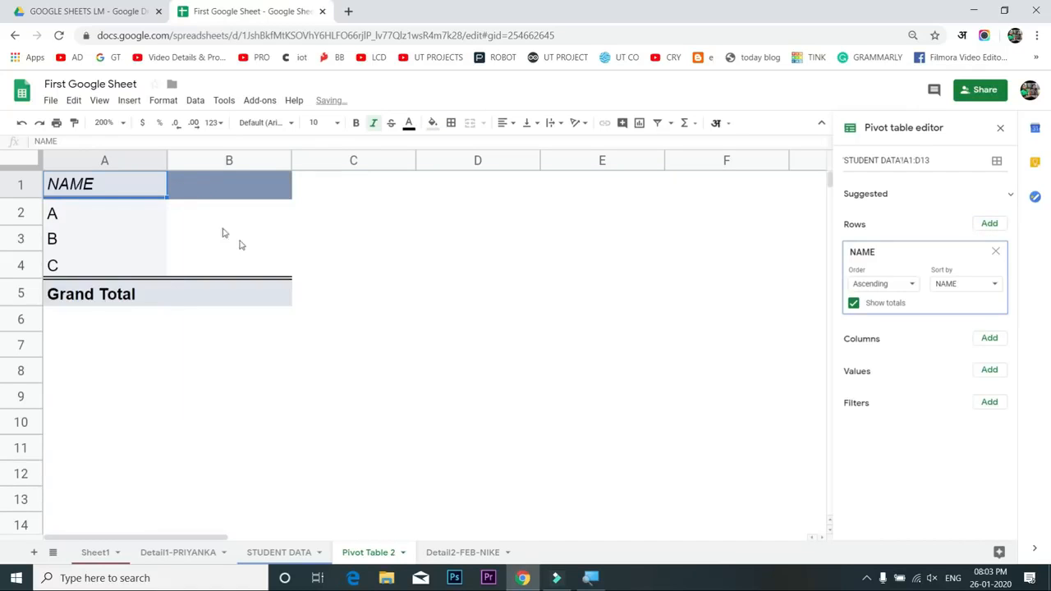
pyautogui.click(989, 372)
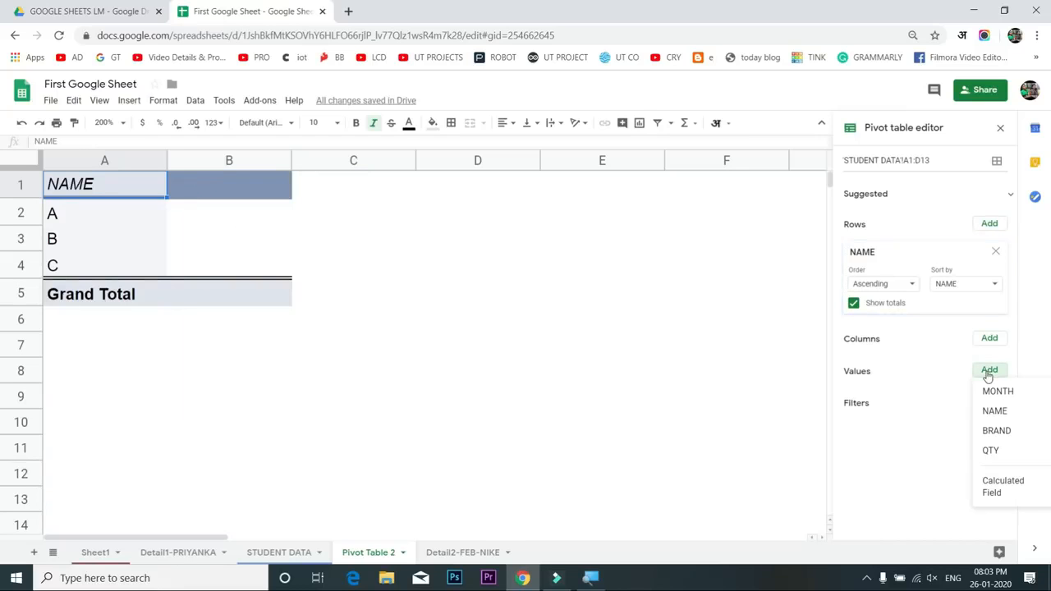
pyautogui.click(991, 451)
# Try summarizing the pivot table's QTY values by MAX, and return the summary to SUM
pyautogui.click(898, 431)
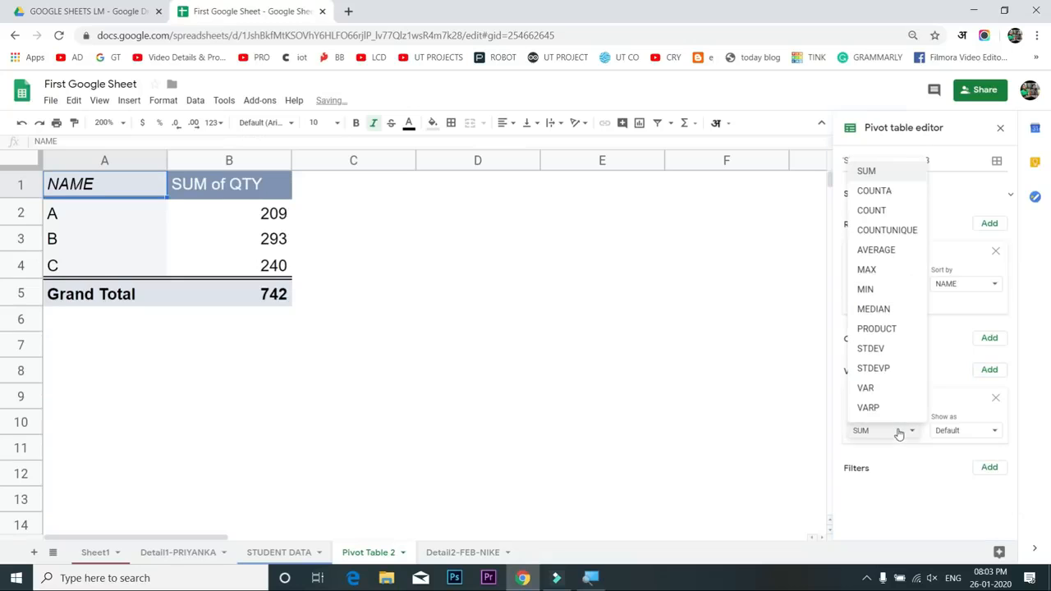
pyautogui.click(895, 273)
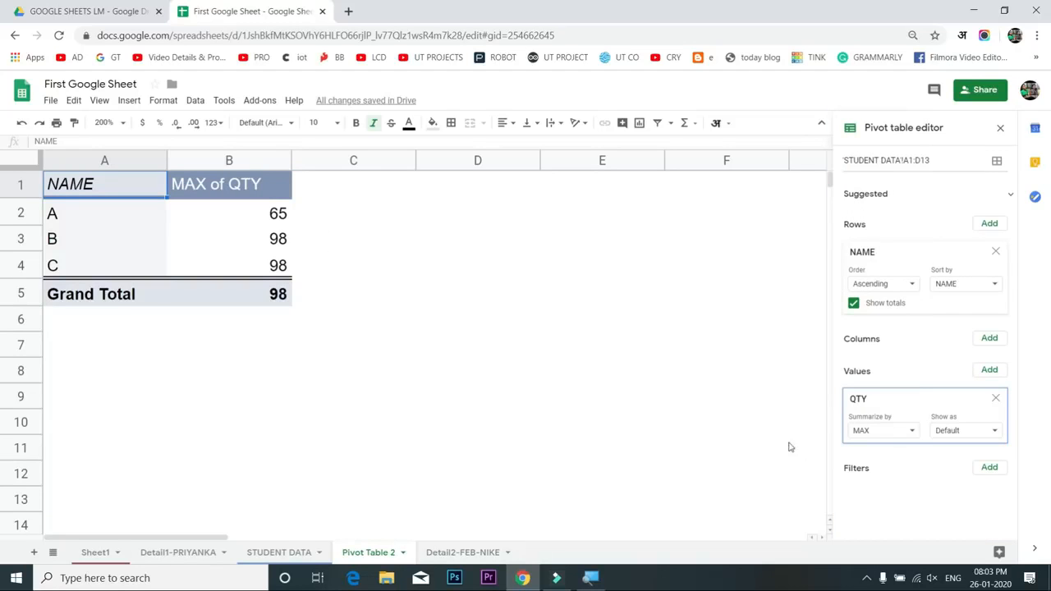
pyautogui.click(891, 437)
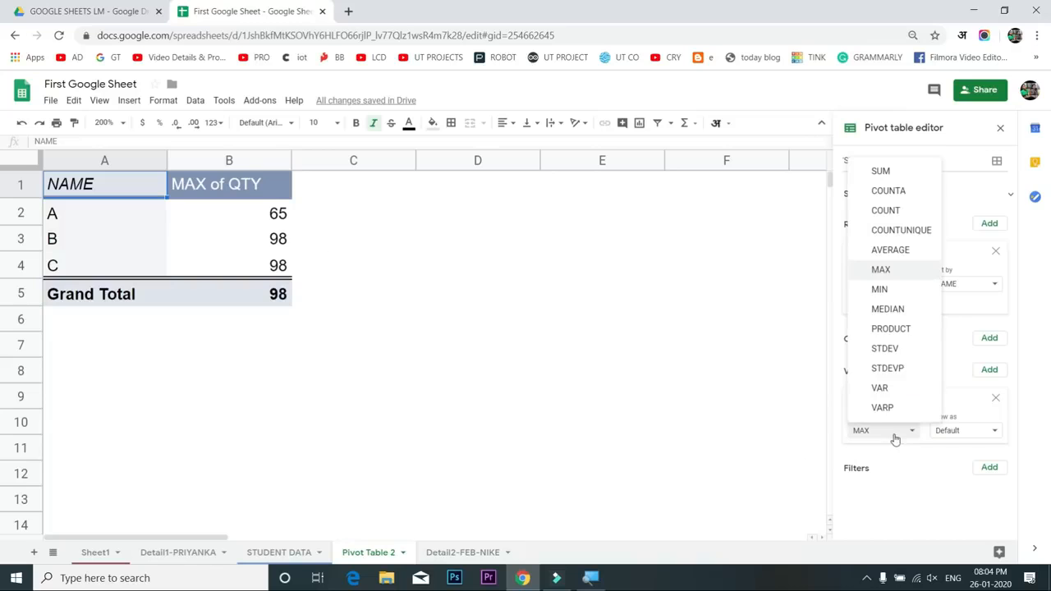
pyautogui.click(899, 173)
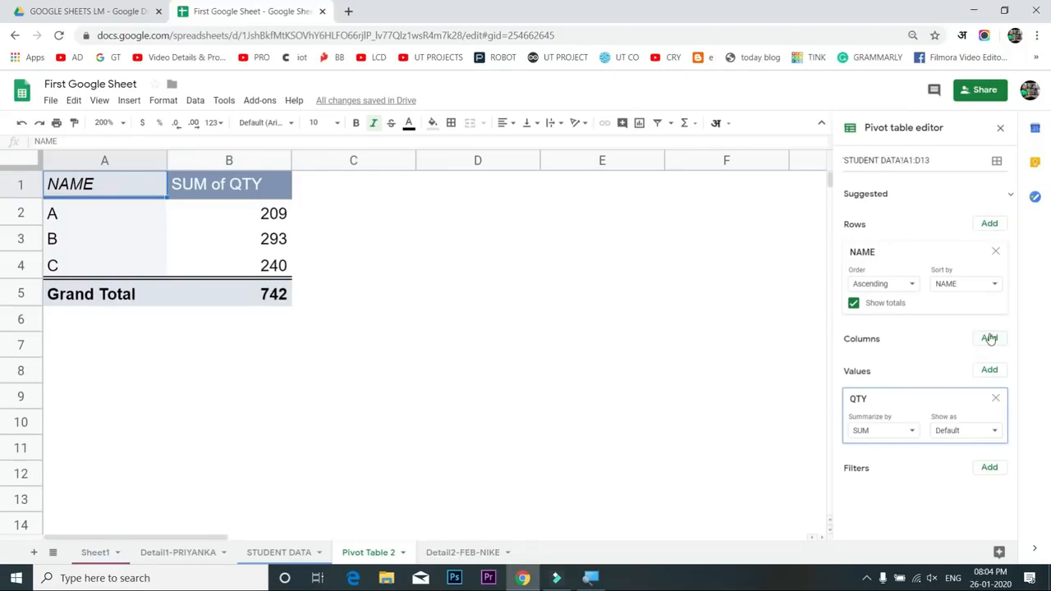
# Add MONTH as the pivot table's columns and BRAND as a filter field
pyautogui.click(990, 341)
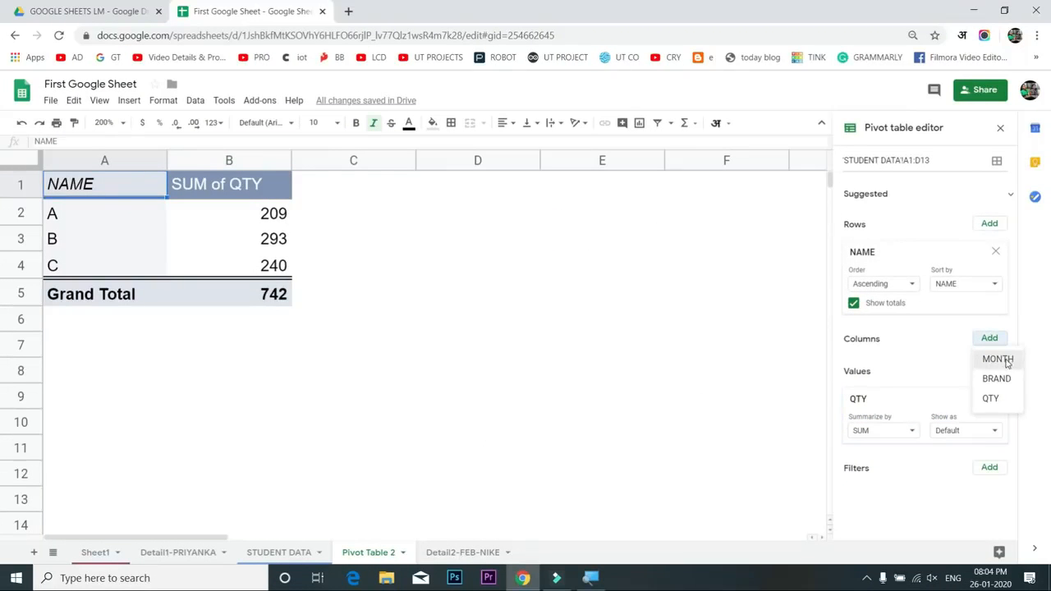
pyautogui.click(997, 360)
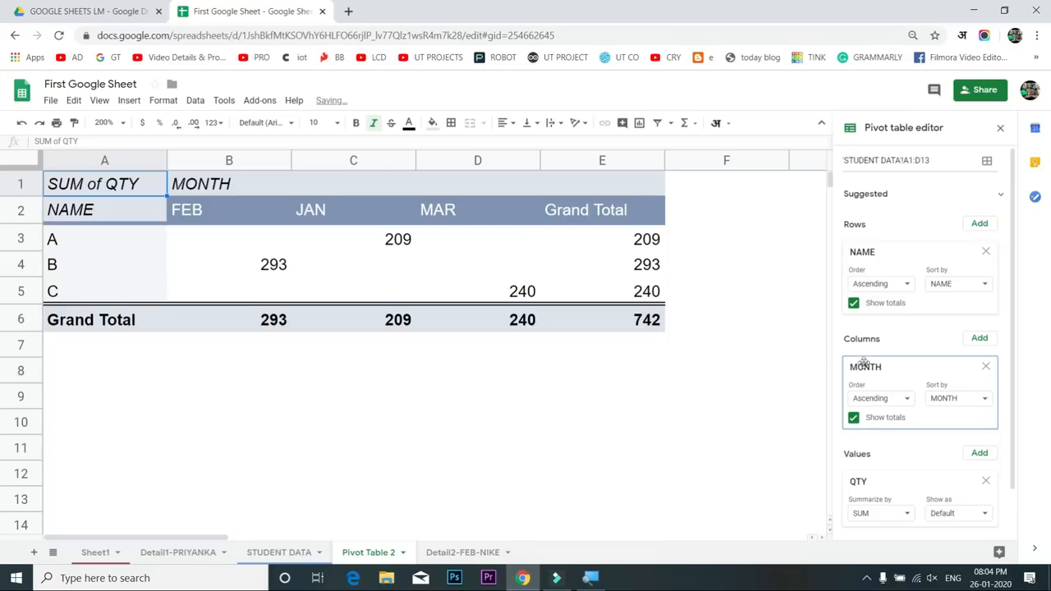
pyautogui.scroll(-1, 909, 490)
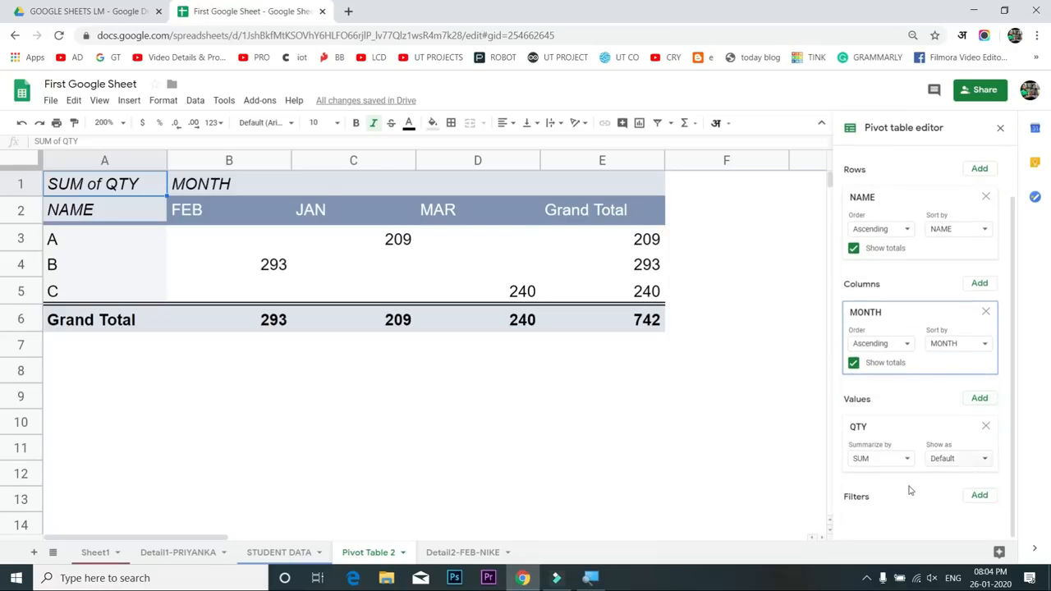
pyautogui.click(978, 496)
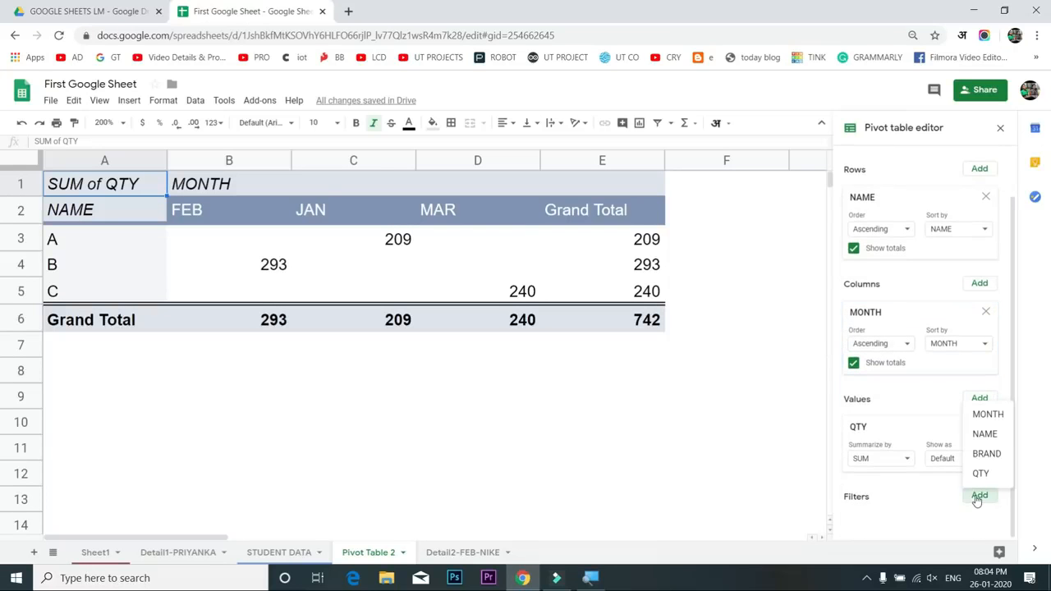
pyautogui.click(987, 454)
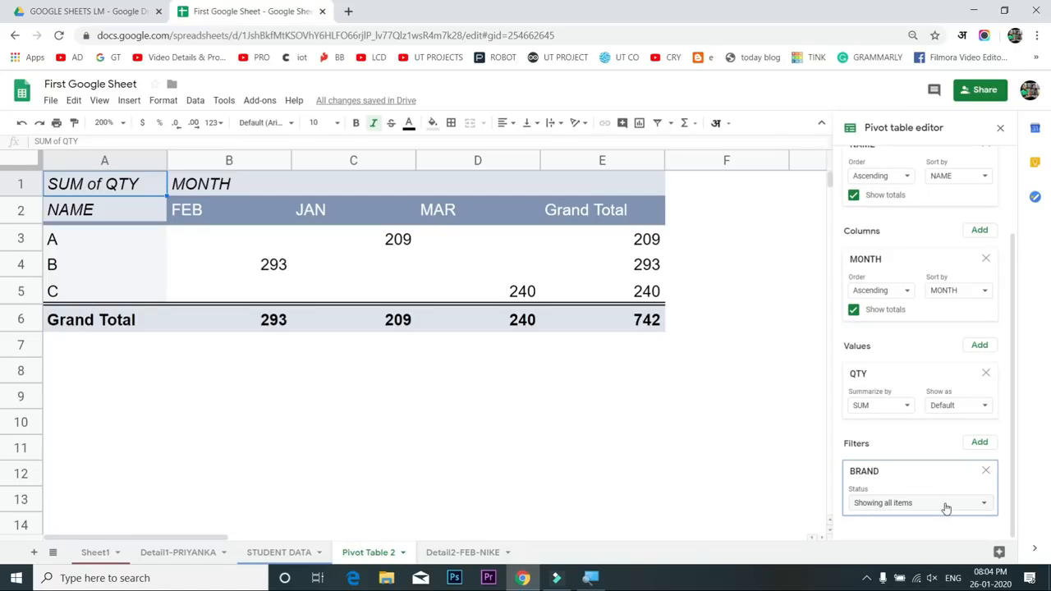
# Filter the pivot table by BRAND values so that only NIKE is included
pyautogui.click(945, 504)
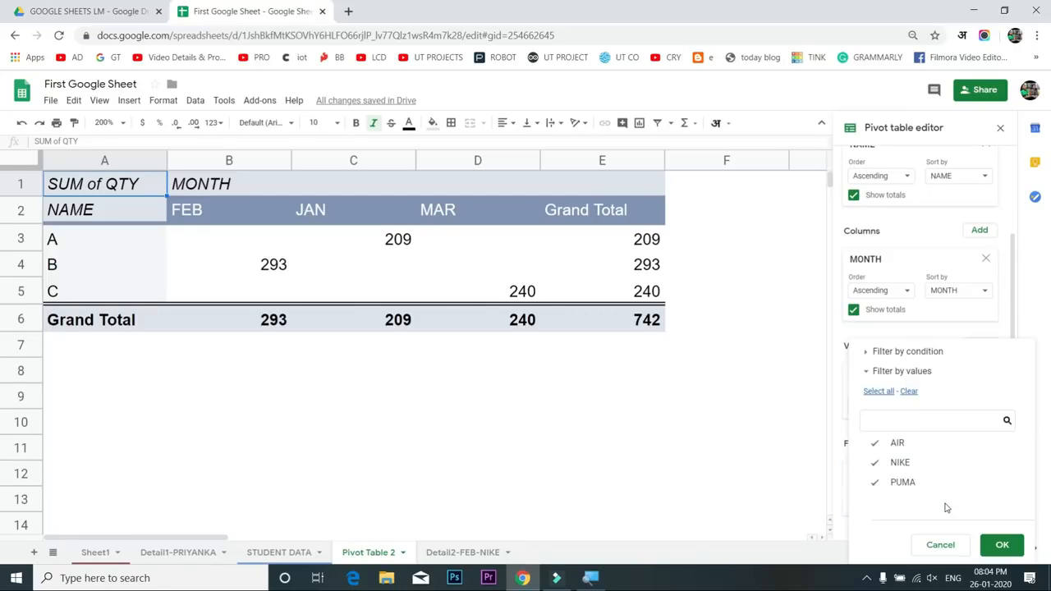
pyautogui.click(907, 392)
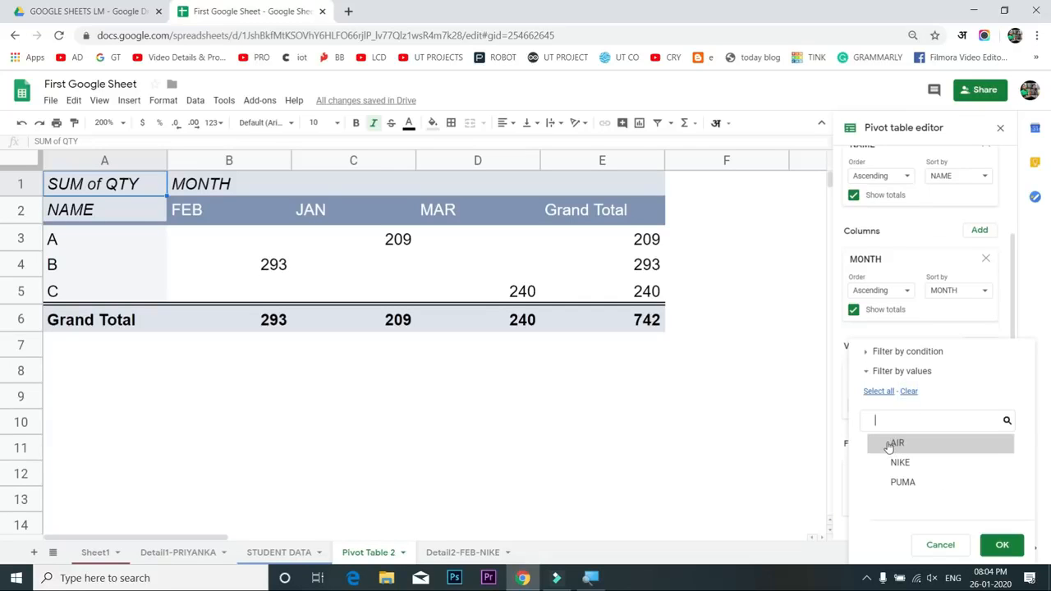
pyautogui.click(912, 464)
pyautogui.click(875, 451)
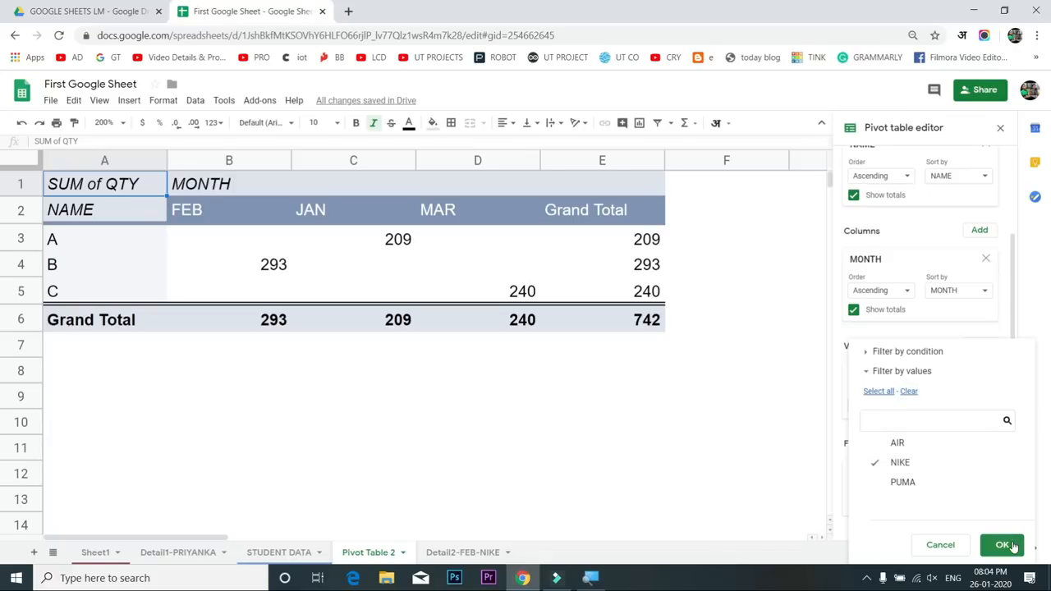
pyautogui.click(1002, 544)
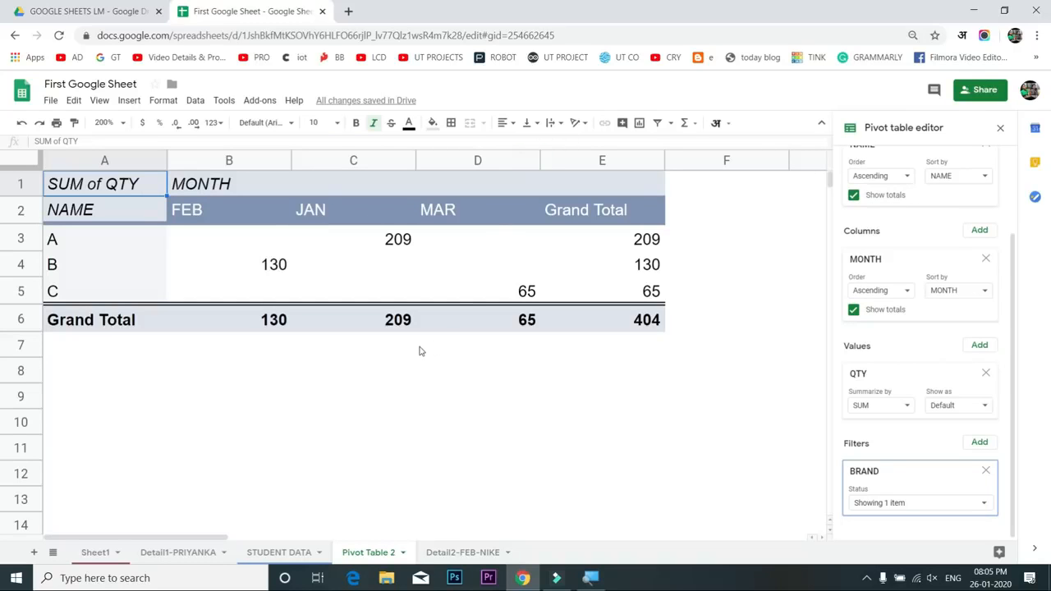
# Insert a slicer for the data table on the STUDENT DATA sheet
pyautogui.doubleClick(288, 552)
pyautogui.click(105, 187)
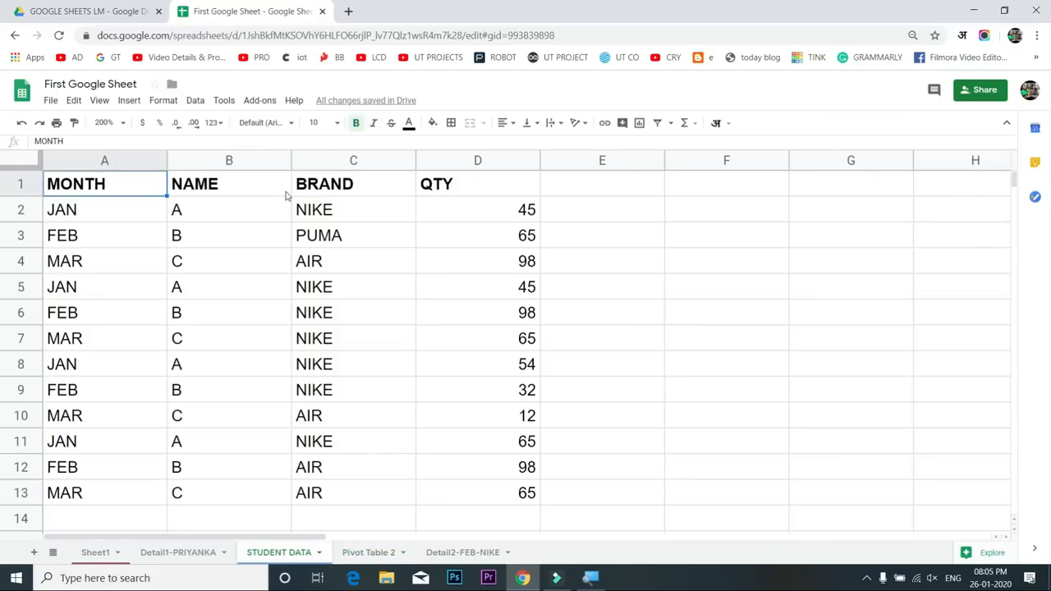
pyautogui.click(197, 101)
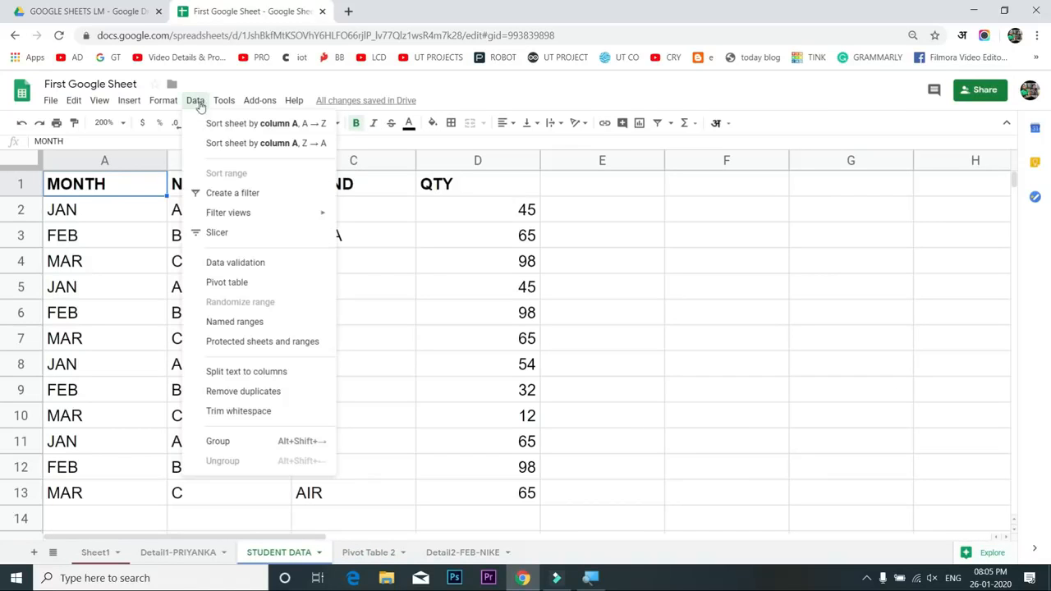
pyautogui.click(240, 237)
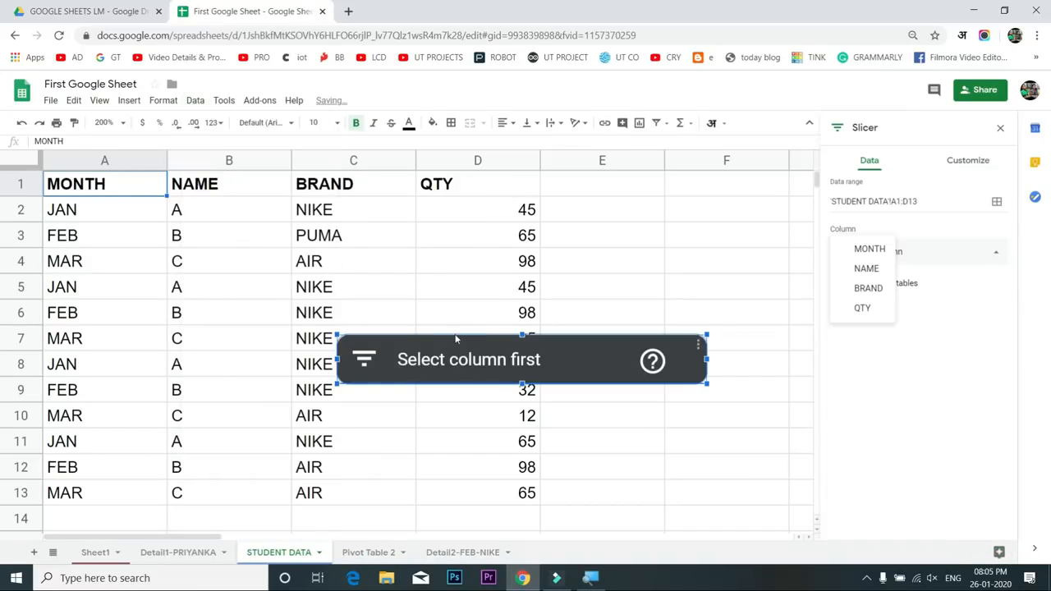
# Move the slicer off the data table to the empty area across columns E to G, near rows 1 to 3
pyautogui.moveTo(463, 345); pyautogui.dragTo(673, 162)
pyautogui.click(674, 160)
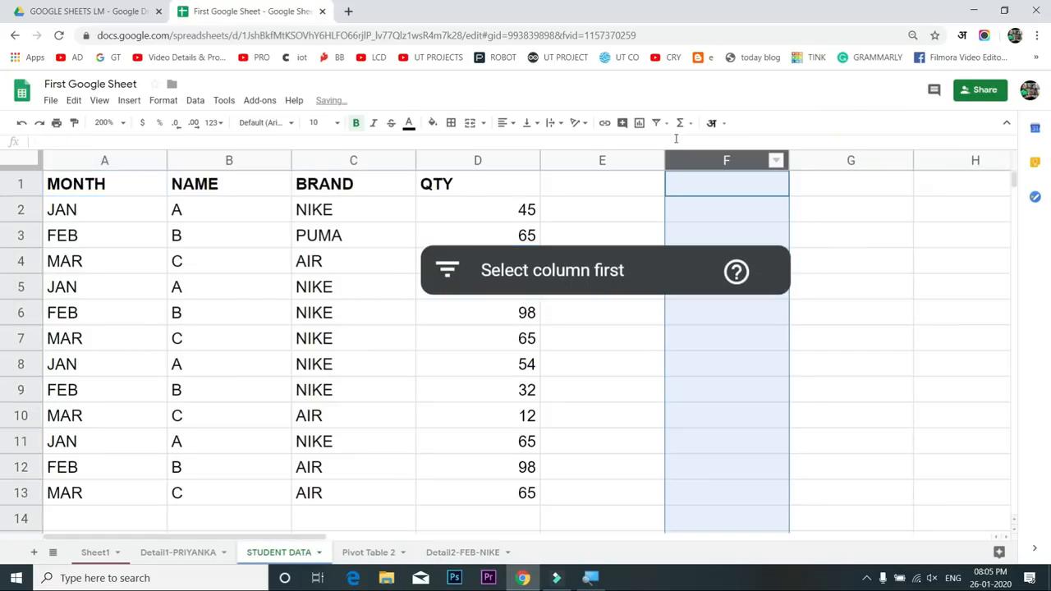
pyautogui.click(649, 263)
pyautogui.moveTo(648, 263); pyautogui.dragTo(775, 197)
pyautogui.moveTo(841, 212); pyautogui.dragTo(839, 213)
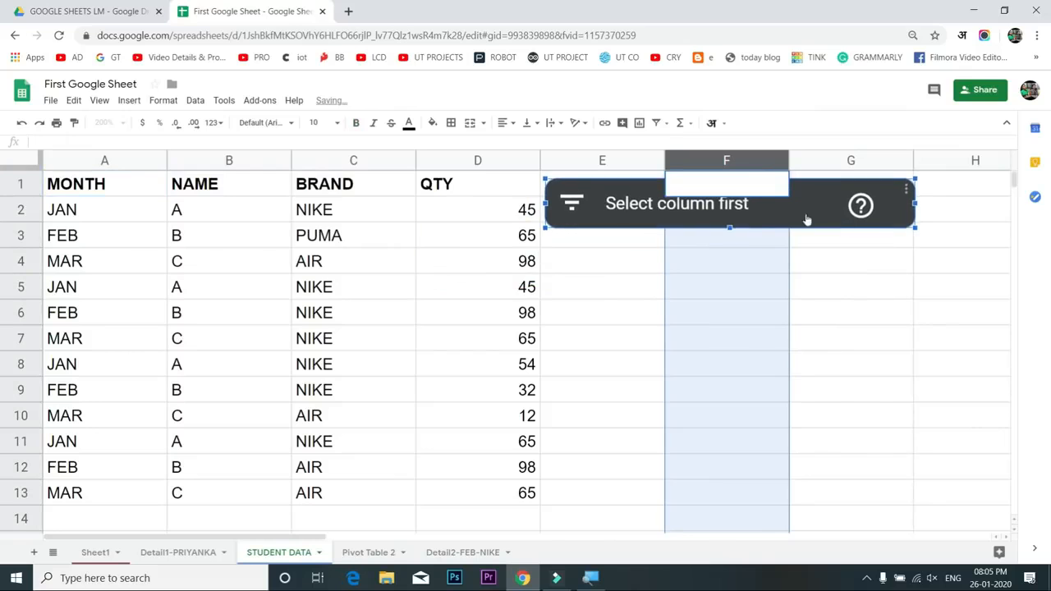
# Set BRAND as the column that the slicer filters by
pyautogui.doubleClick(671, 219)
pyautogui.moveTo(622, 195); pyautogui.dragTo(614, 208)
pyautogui.click(615, 207)
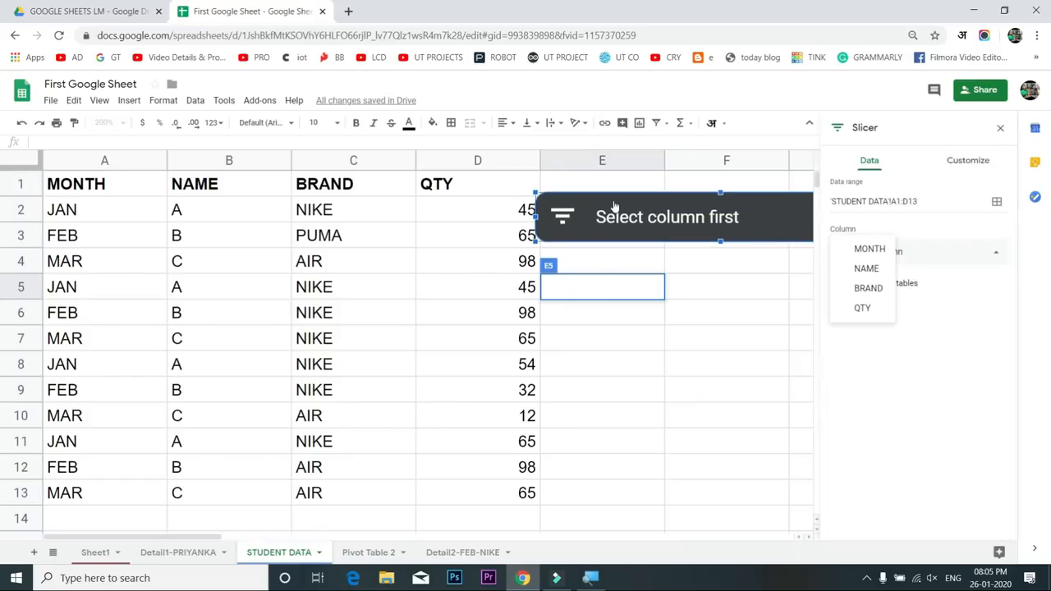
pyautogui.click(873, 290)
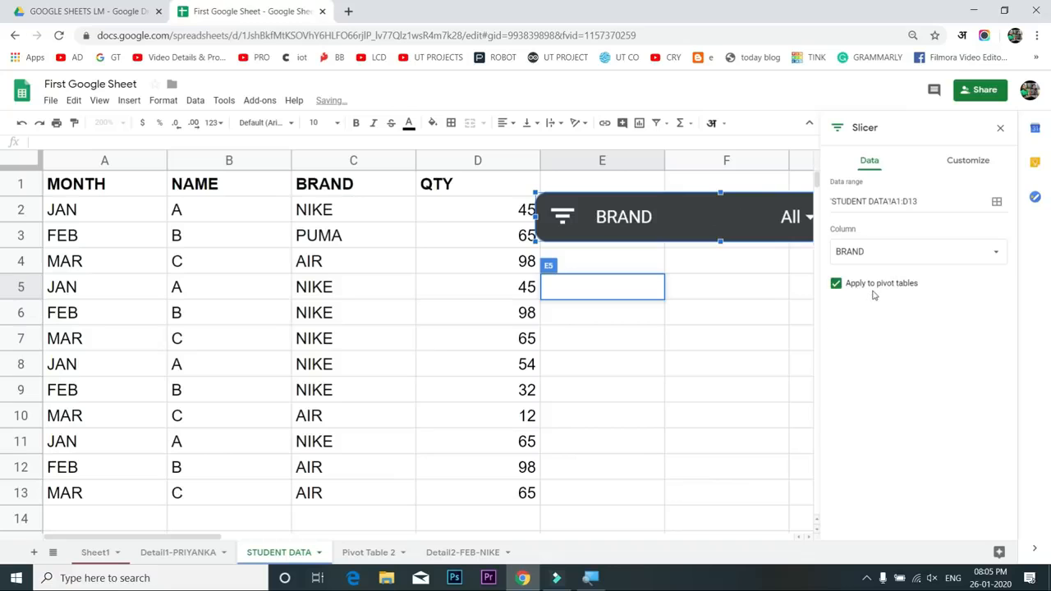
# Close the slicer settings and shift the slicer back beside the QTY column, across columns E to G
pyautogui.click(798, 232)
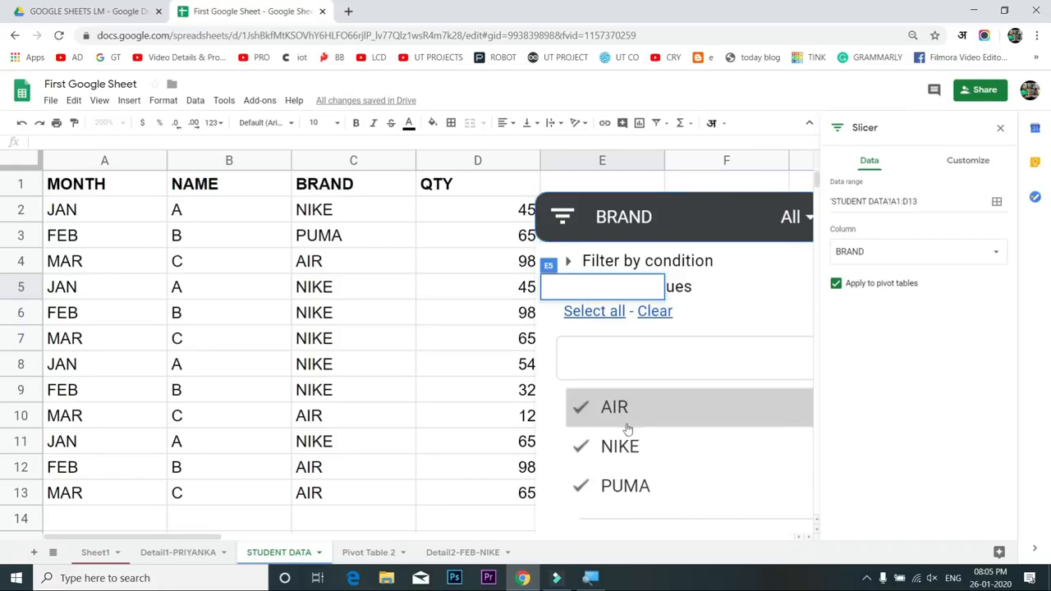
pyautogui.click(1002, 132)
pyautogui.click(716, 207)
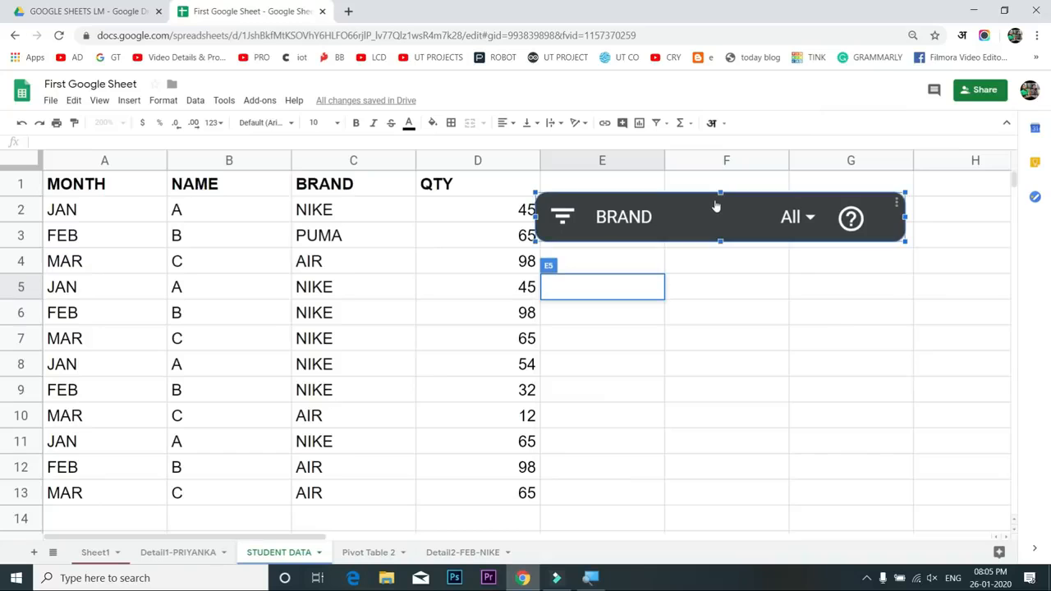
pyautogui.click(805, 205)
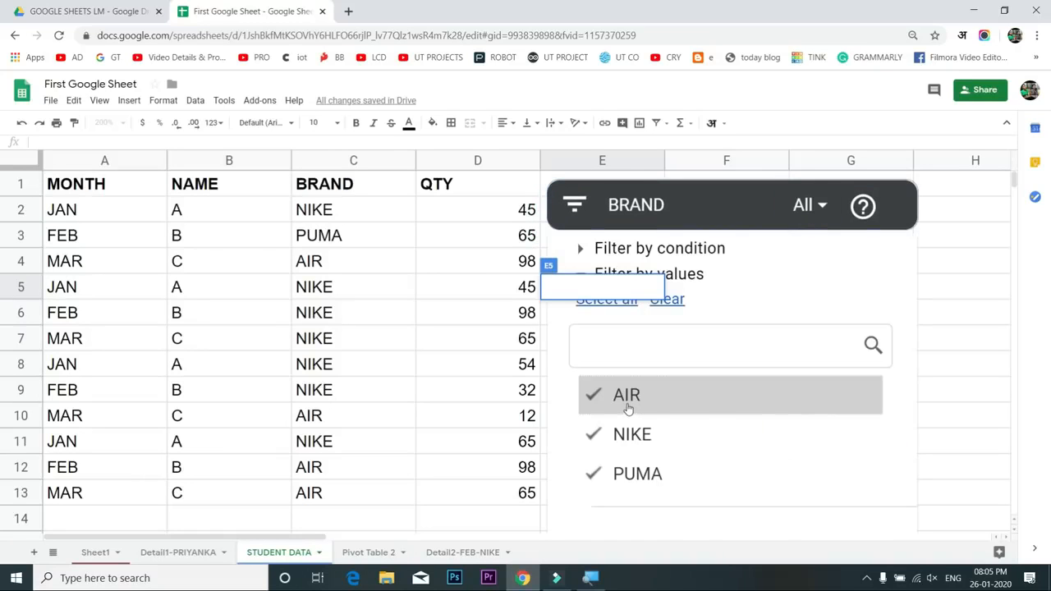
pyautogui.click(671, 301)
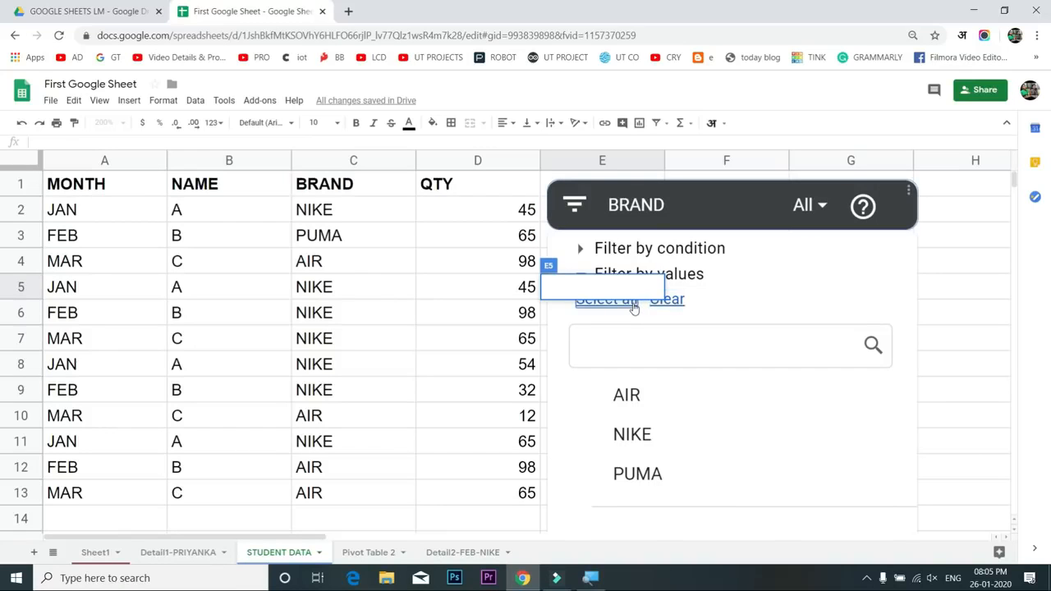
pyautogui.click(634, 308)
pyautogui.click(602, 410)
pyautogui.click(602, 434)
pyautogui.click(943, 413)
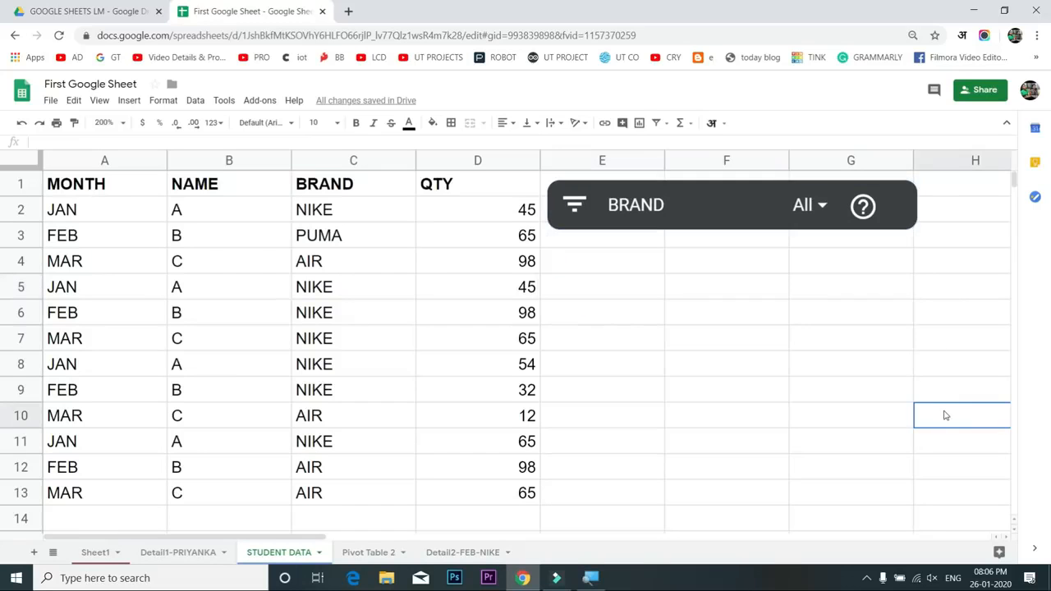
# Filter the data table with the BRAND slicer so that AIR is excluded and only NIKE and PUMA are included
pyautogui.scroll(-1, 837, 354)
pyautogui.scroll(1, 604, 275)
pyautogui.click(121, 124)
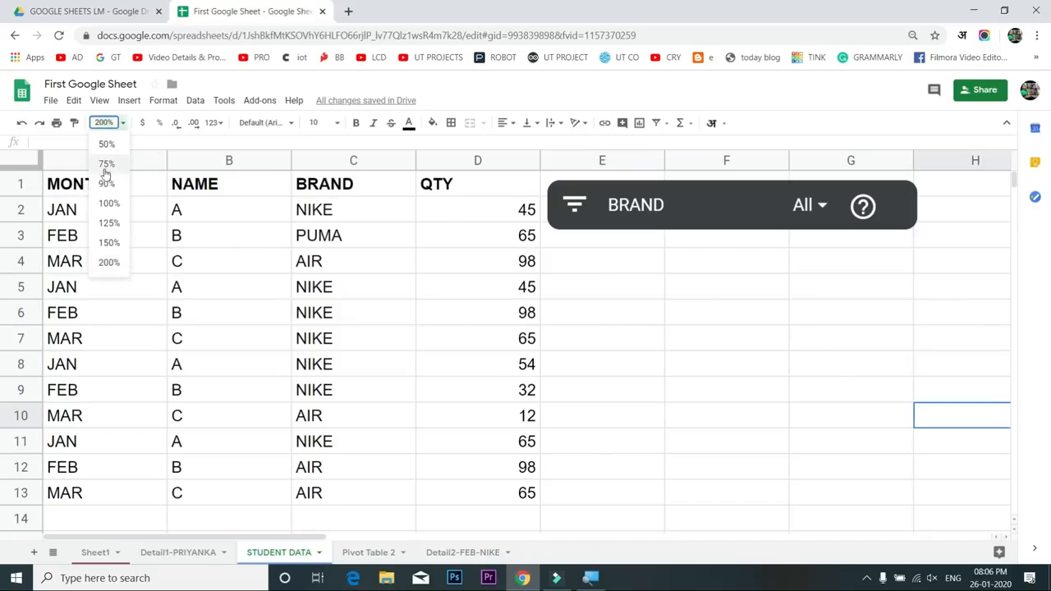
pyautogui.click(109, 242)
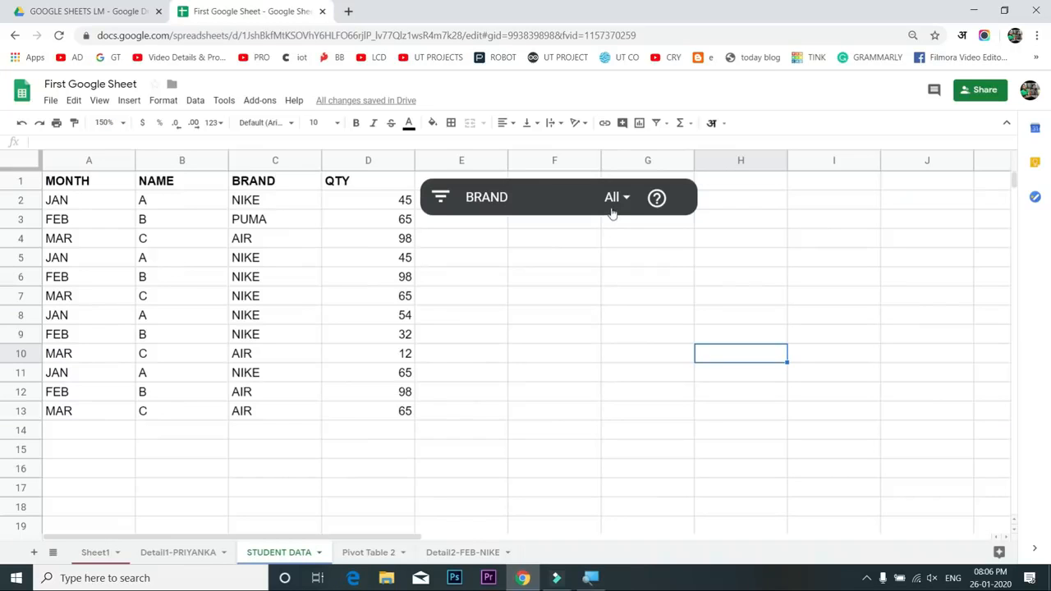
pyautogui.click(614, 198)
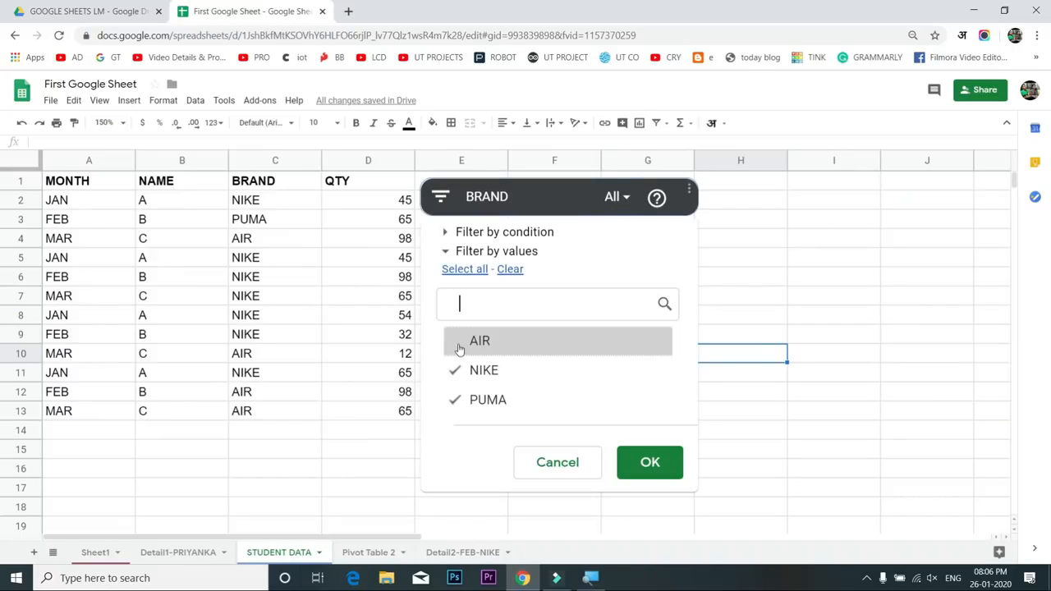
pyautogui.click(464, 351)
pyautogui.click(645, 463)
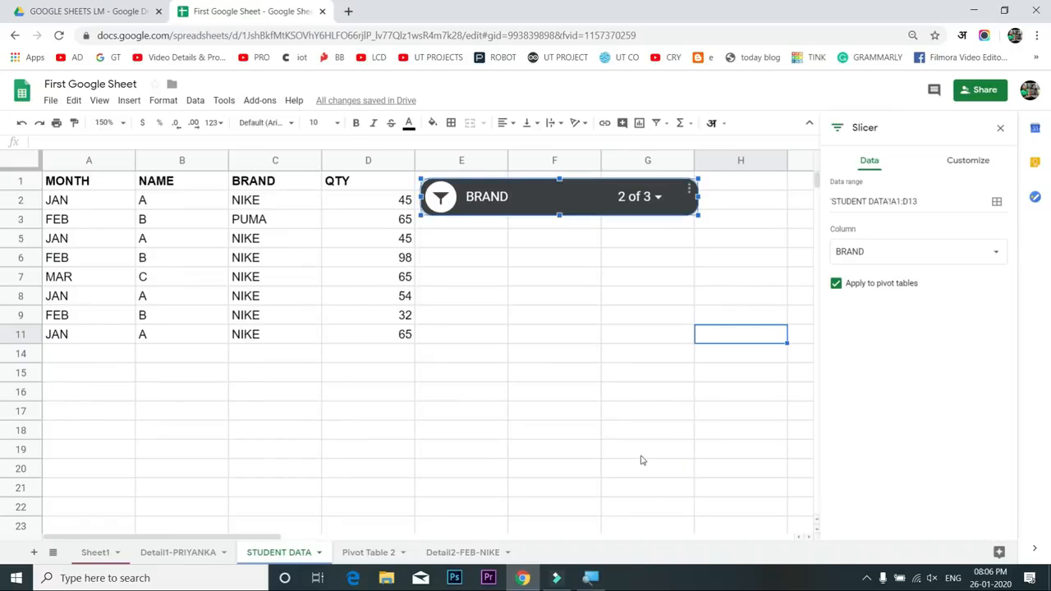